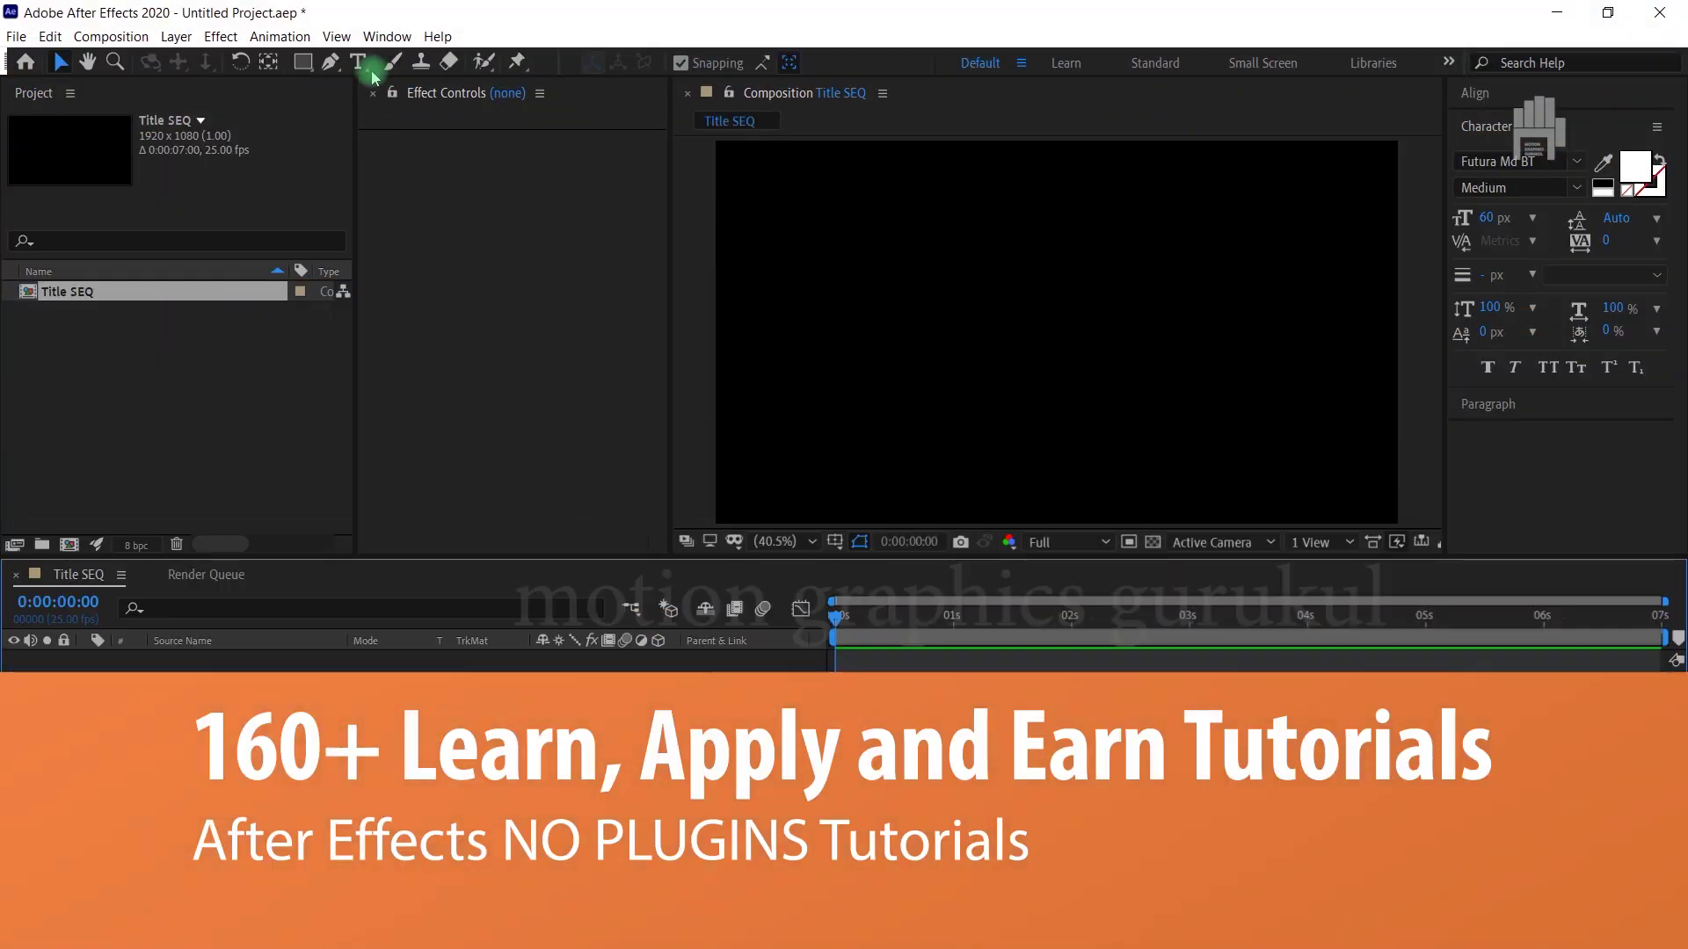
Create a text layer reading FREELANCER in all capitals in the composition.
{"action": "left_click", "coordinate": [371, 72]}
{"action": "left_click", "coordinate": [917, 303]}
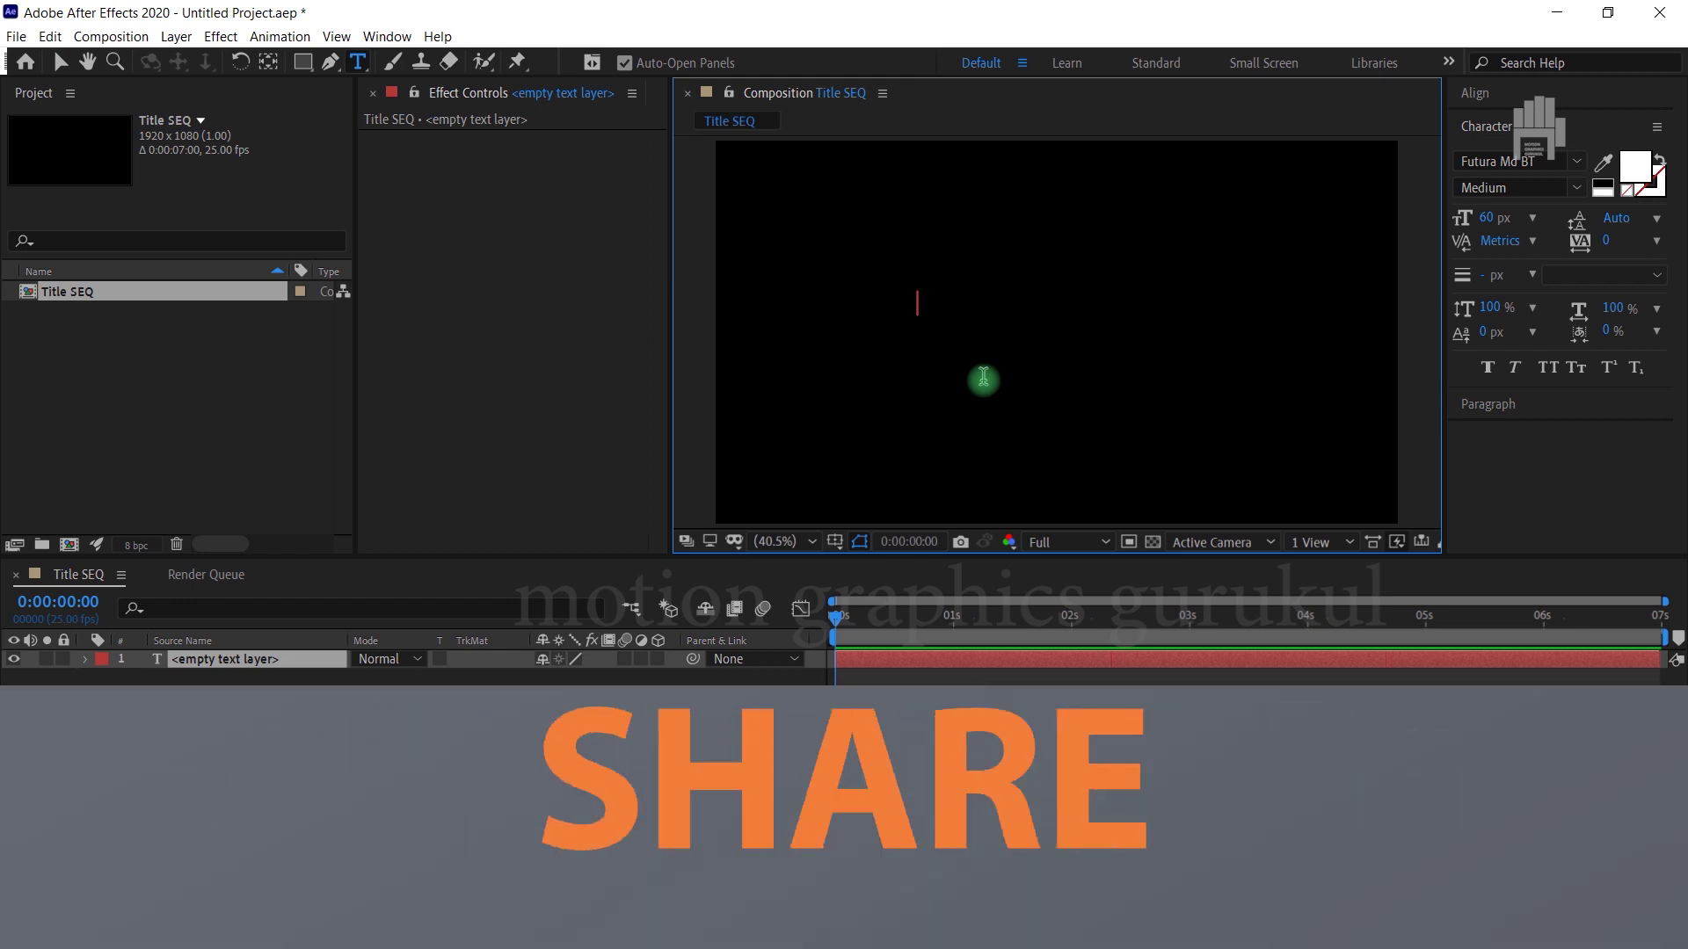
{"action": "type", "text": "F"}
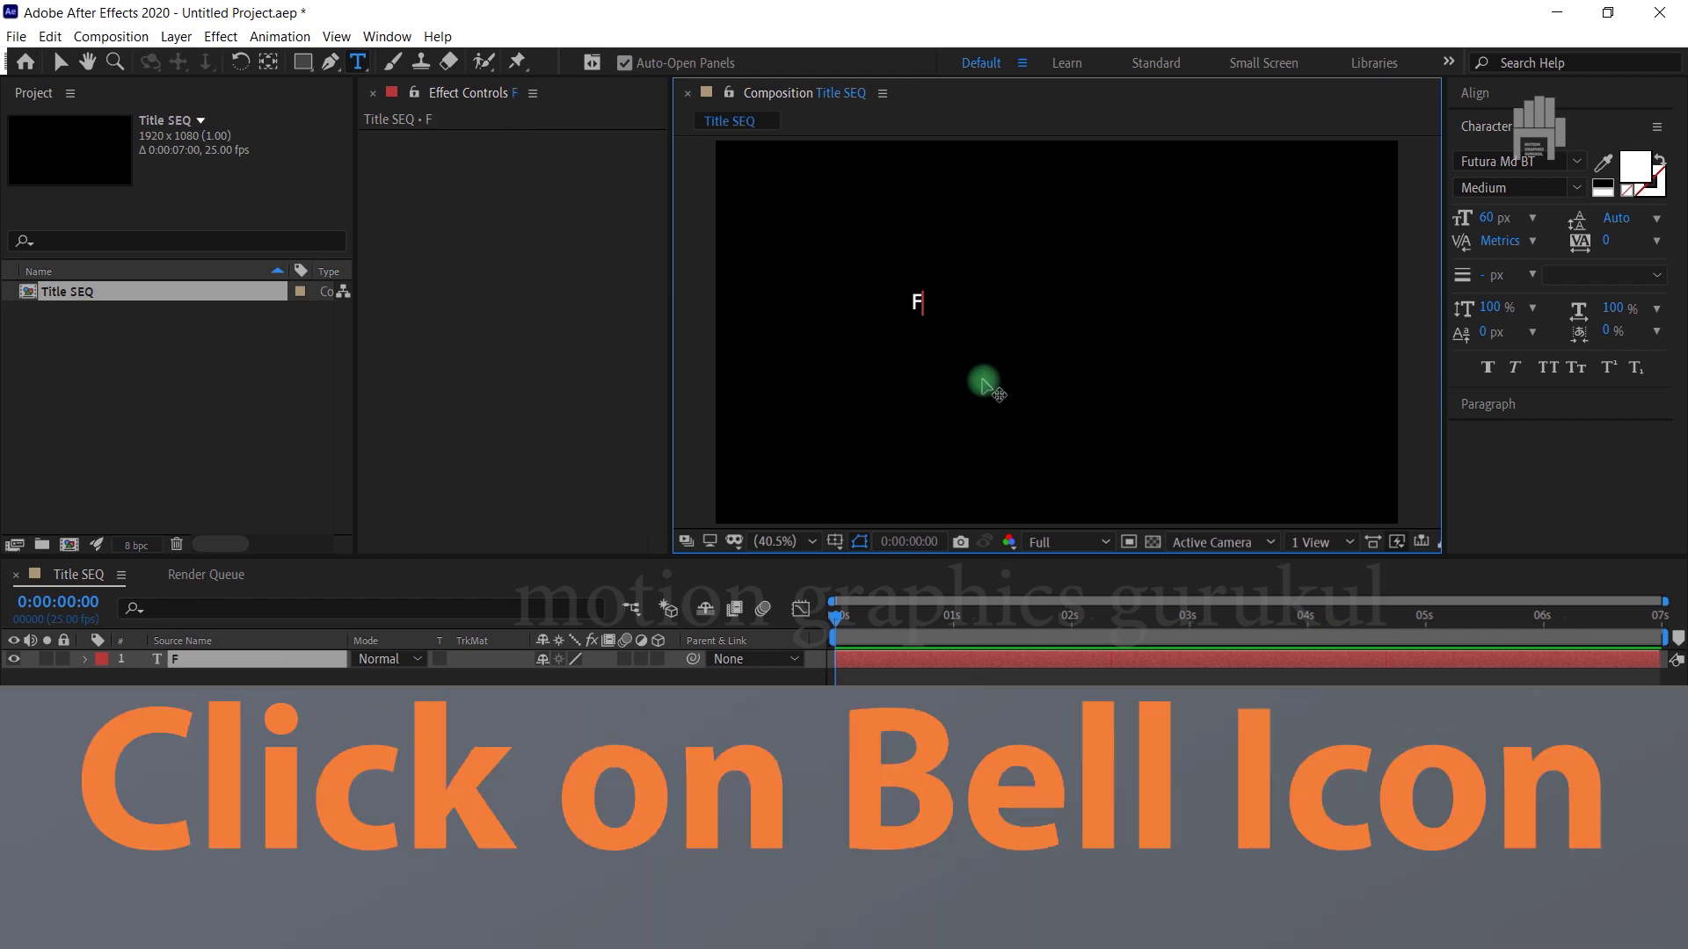
{"action": "type", "text": "re"}
{"action": "key", "text": "BackSpace"}
{"action": "key", "text": "BackSpace"}
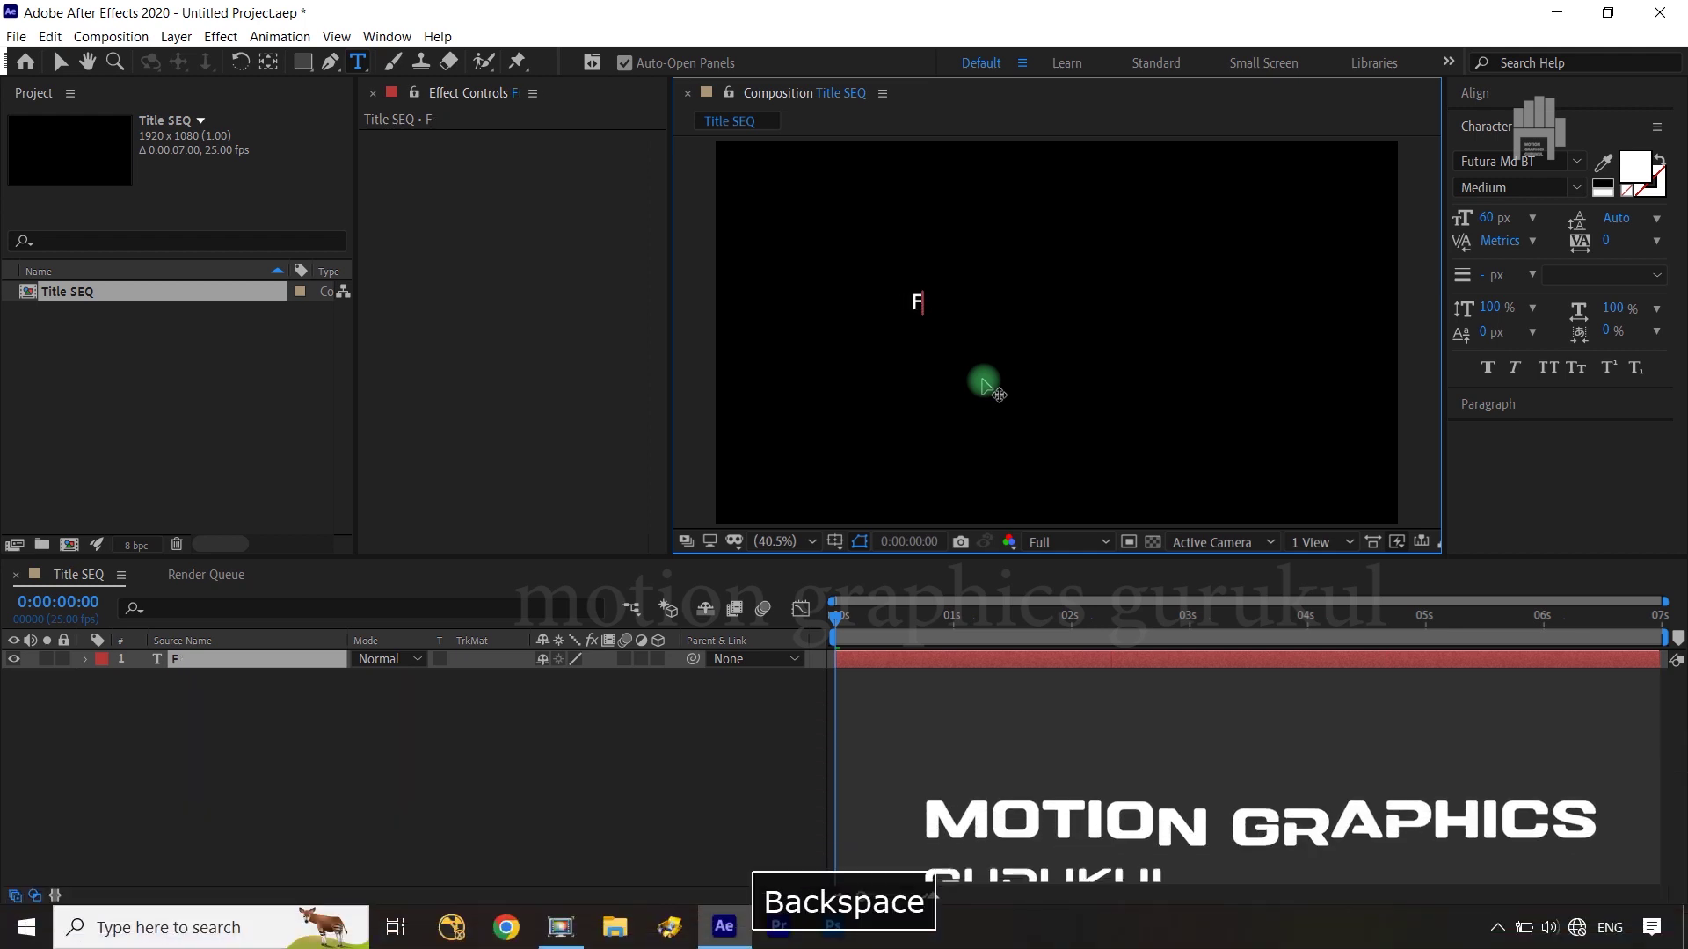
{"action": "key", "text": "Caps_Lock"}
{"action": "type", "text": "R"}
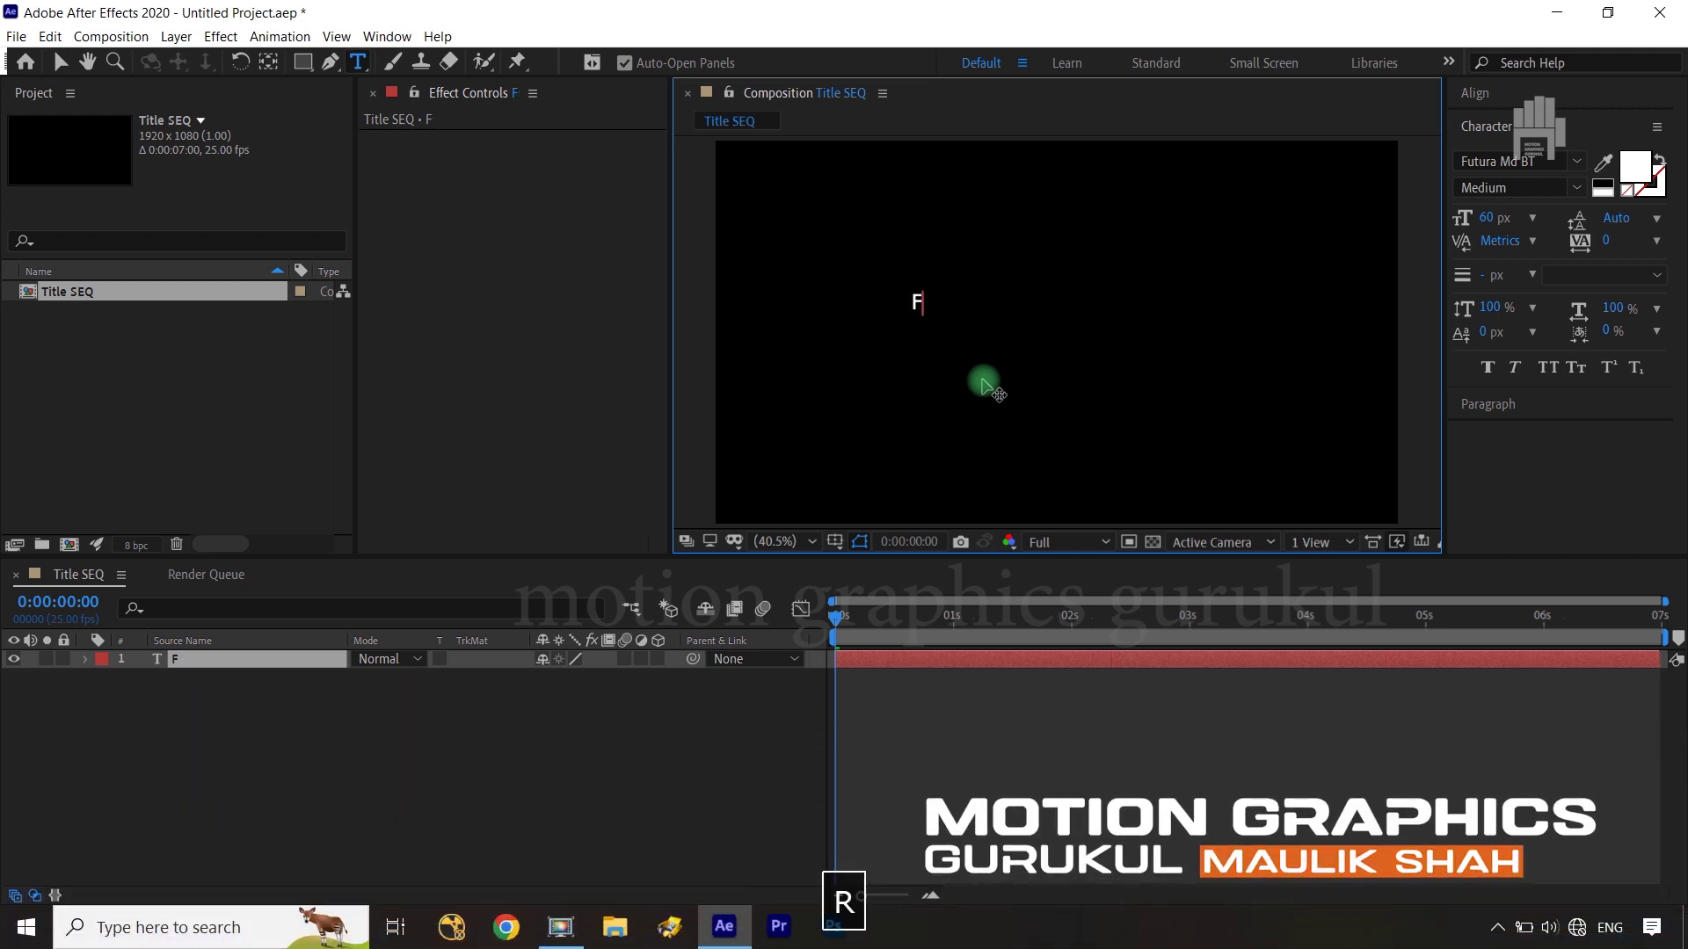
{"action": "type", "text": "EELANCER"}
{"action": "left_click", "coordinate": [624, 701]}
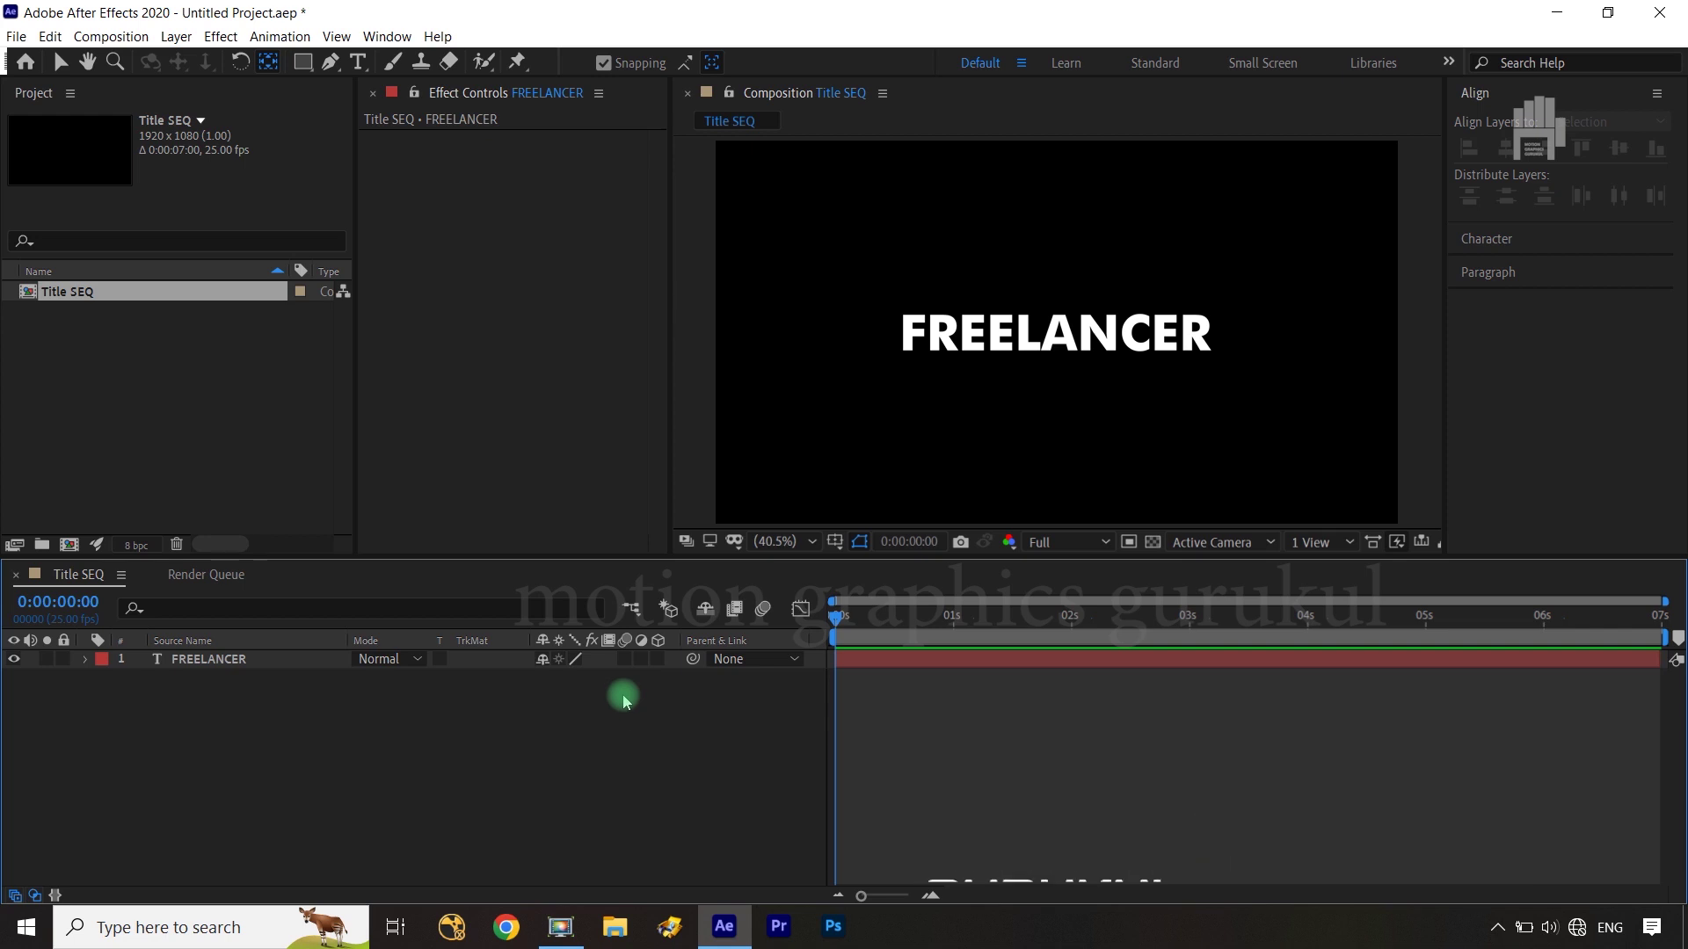
Move The Protector just beneath the title, to position 1125.9, 656.0.
{"action": "left_click", "coordinate": [248, 660]}
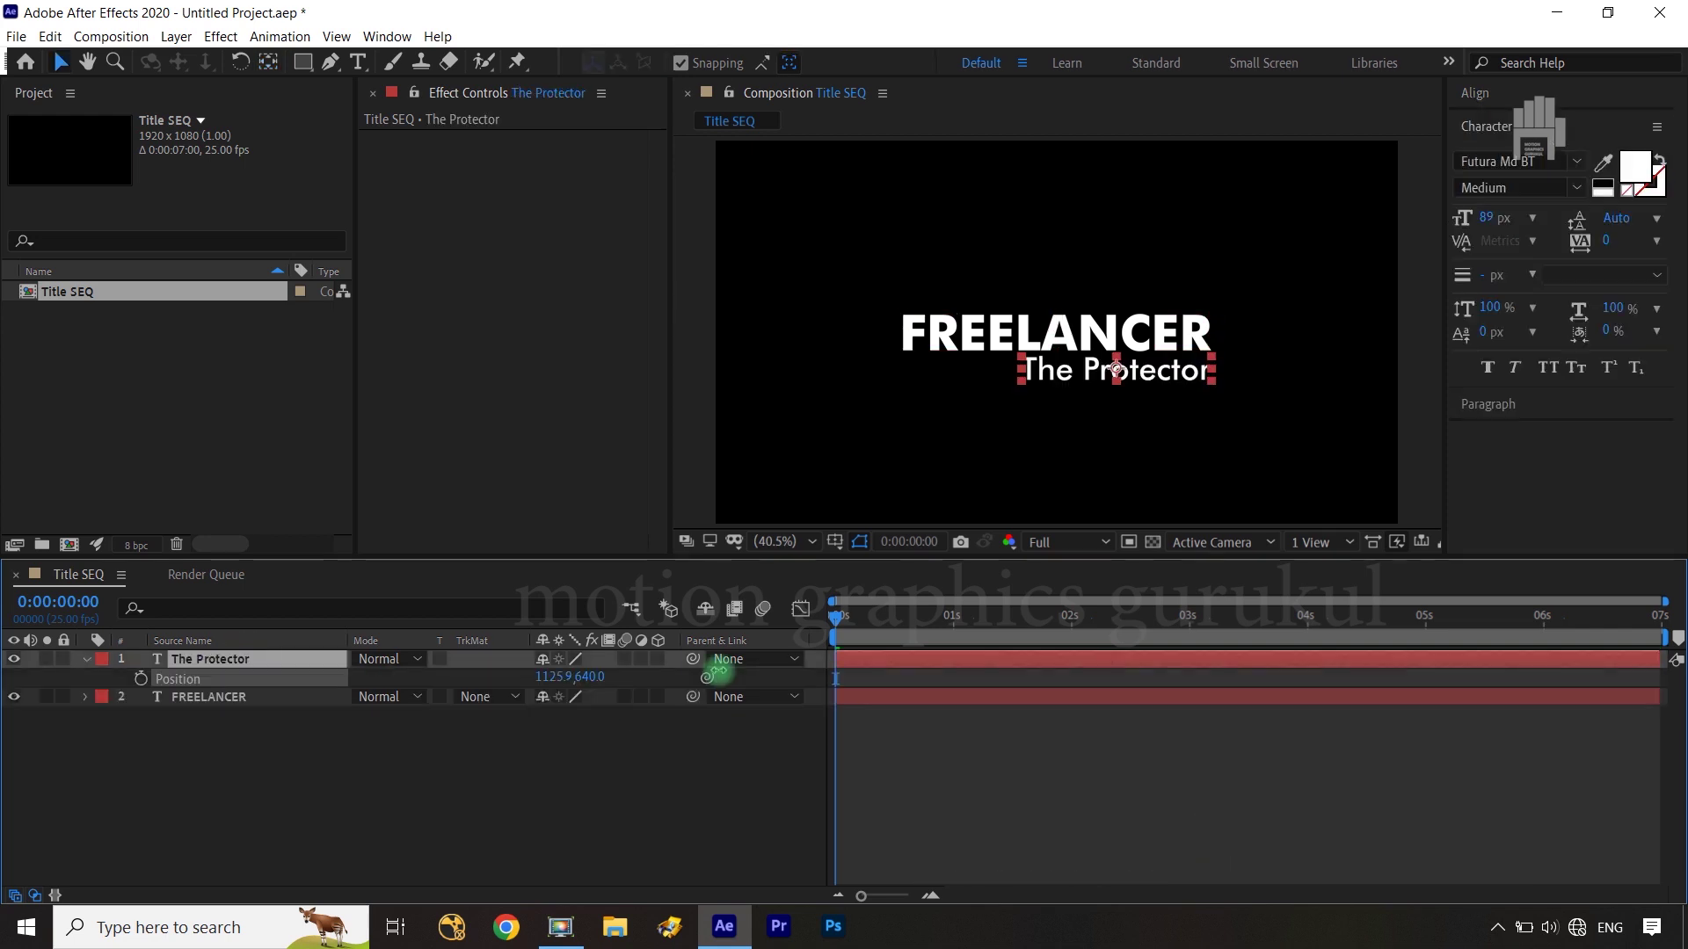
{"action": "left_click", "coordinate": [677, 846]}
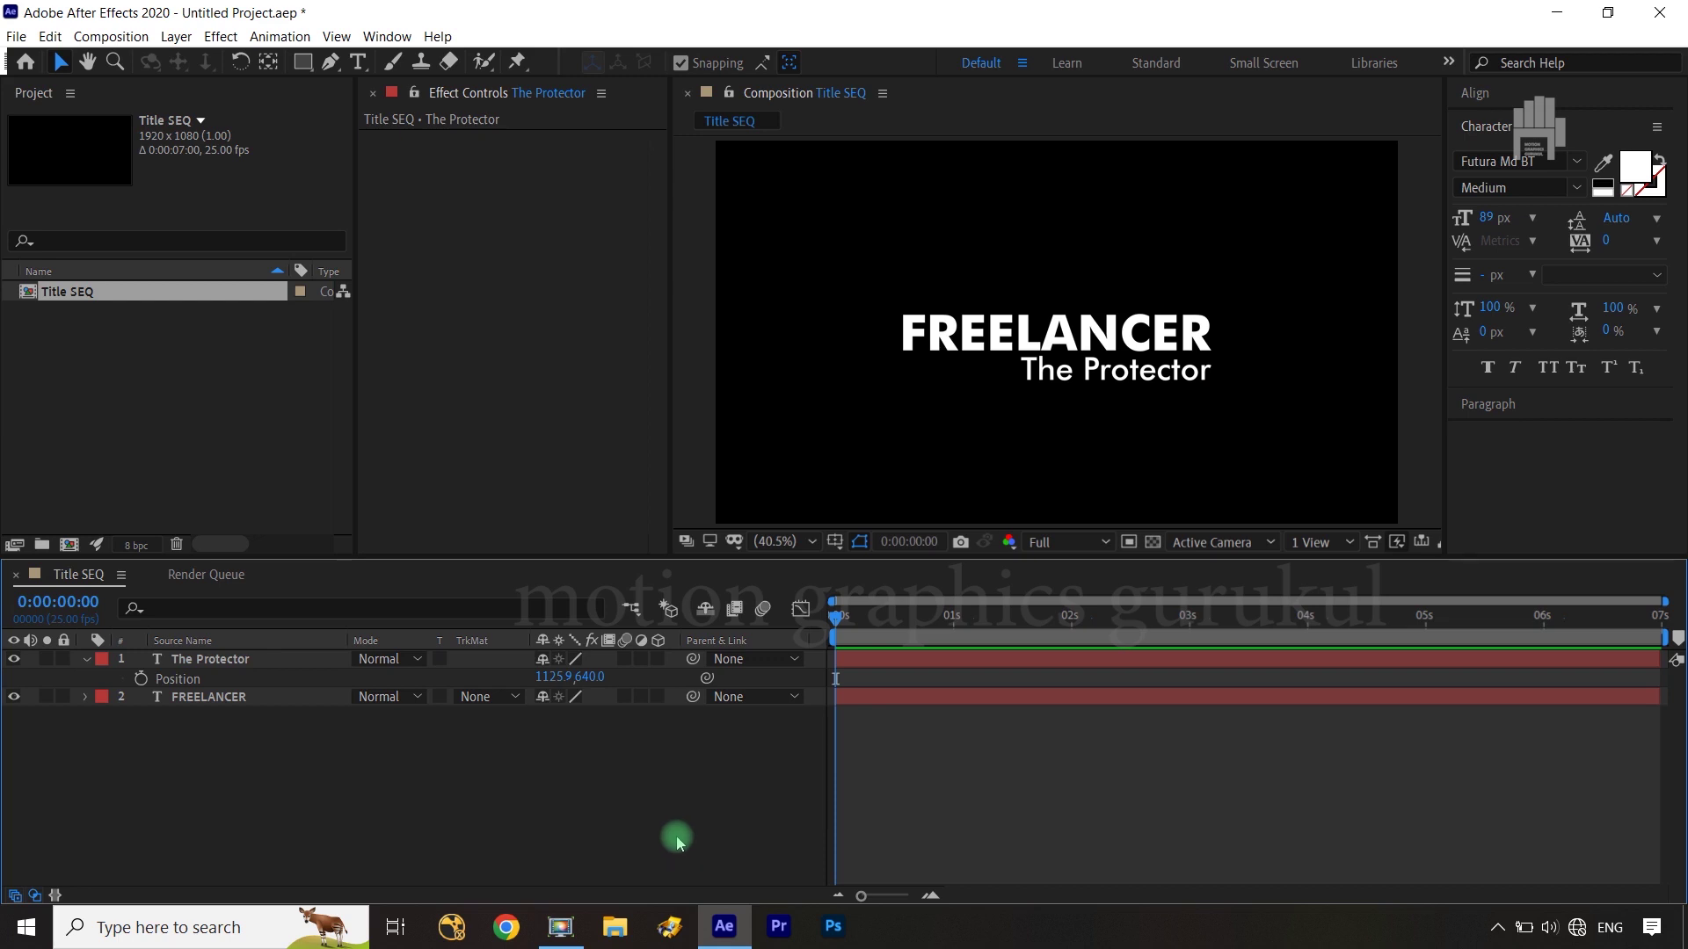
{"action": "left_click", "coordinate": [623, 703]}
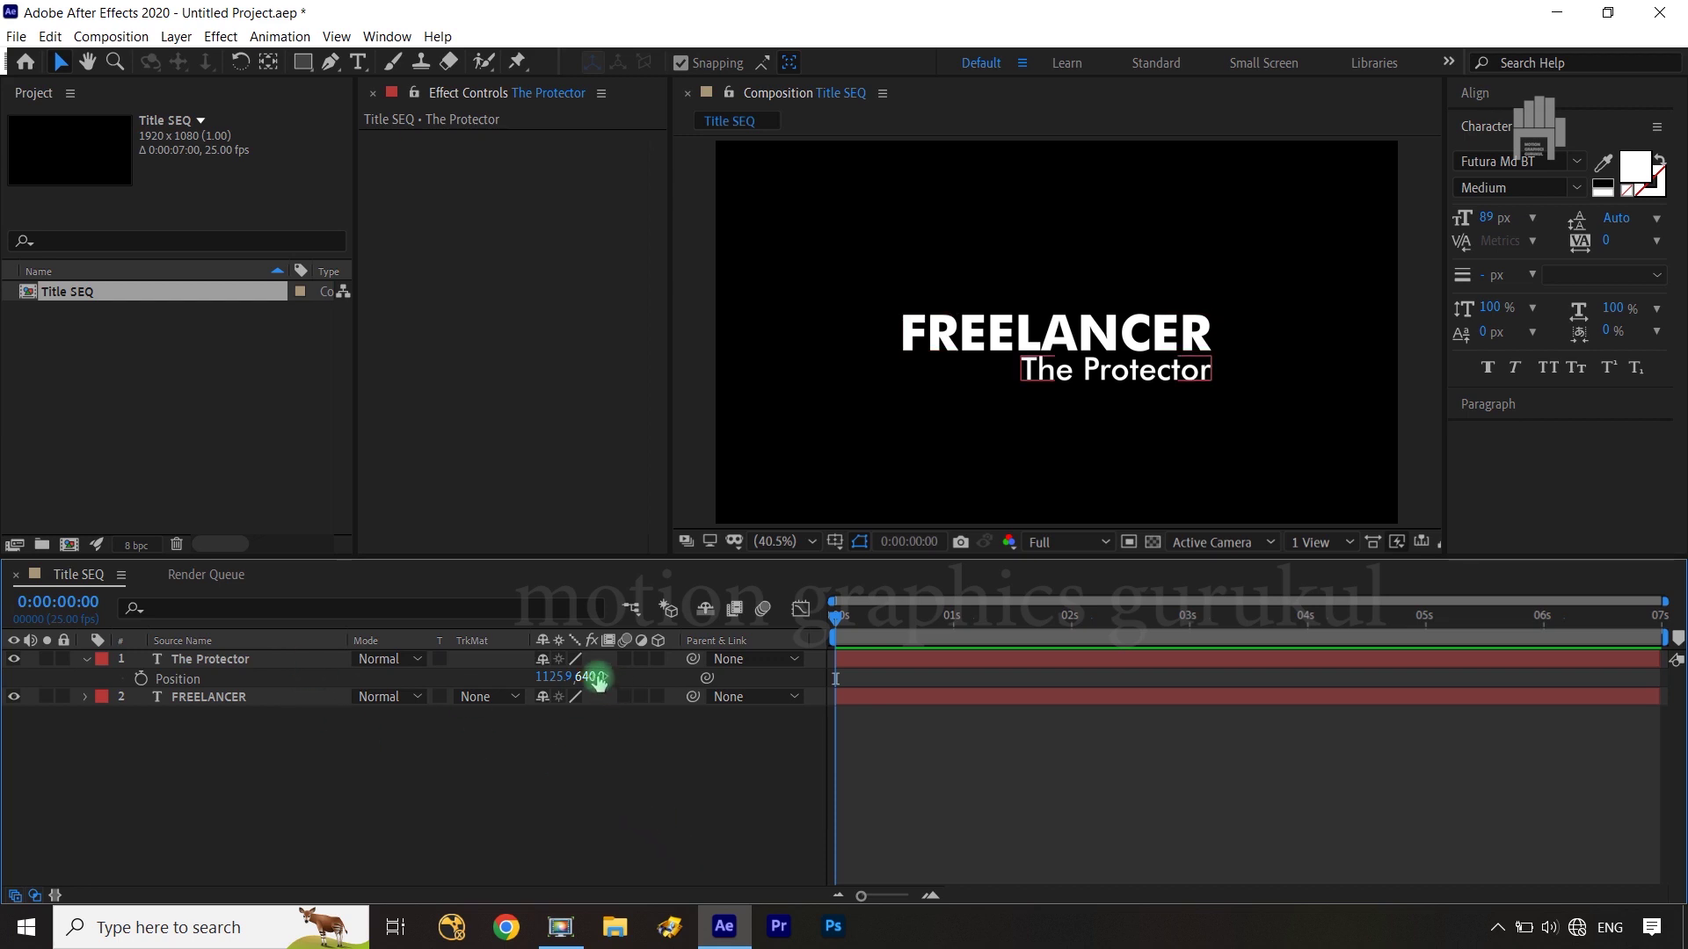
{"action": "left_click_drag", "start_coordinate": [594, 677], "coordinate": [617, 674]}
{"action": "left_click", "coordinate": [613, 743]}
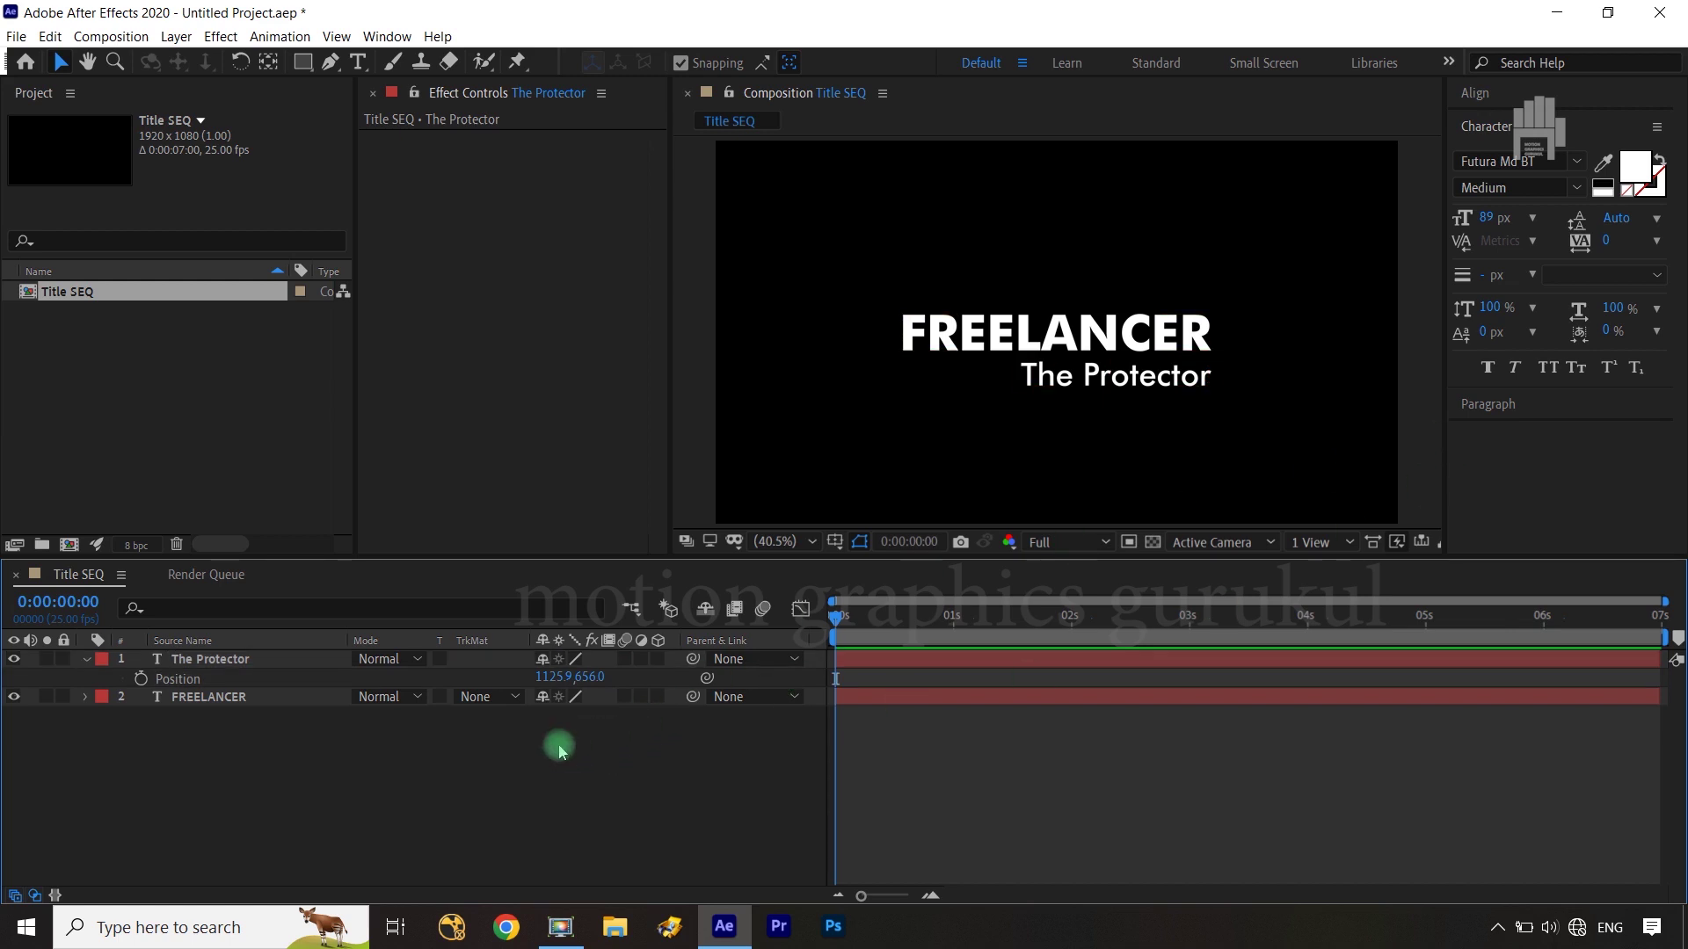
{"action": "left_click", "coordinate": [87, 660]}
{"action": "left_click", "coordinate": [478, 746]}
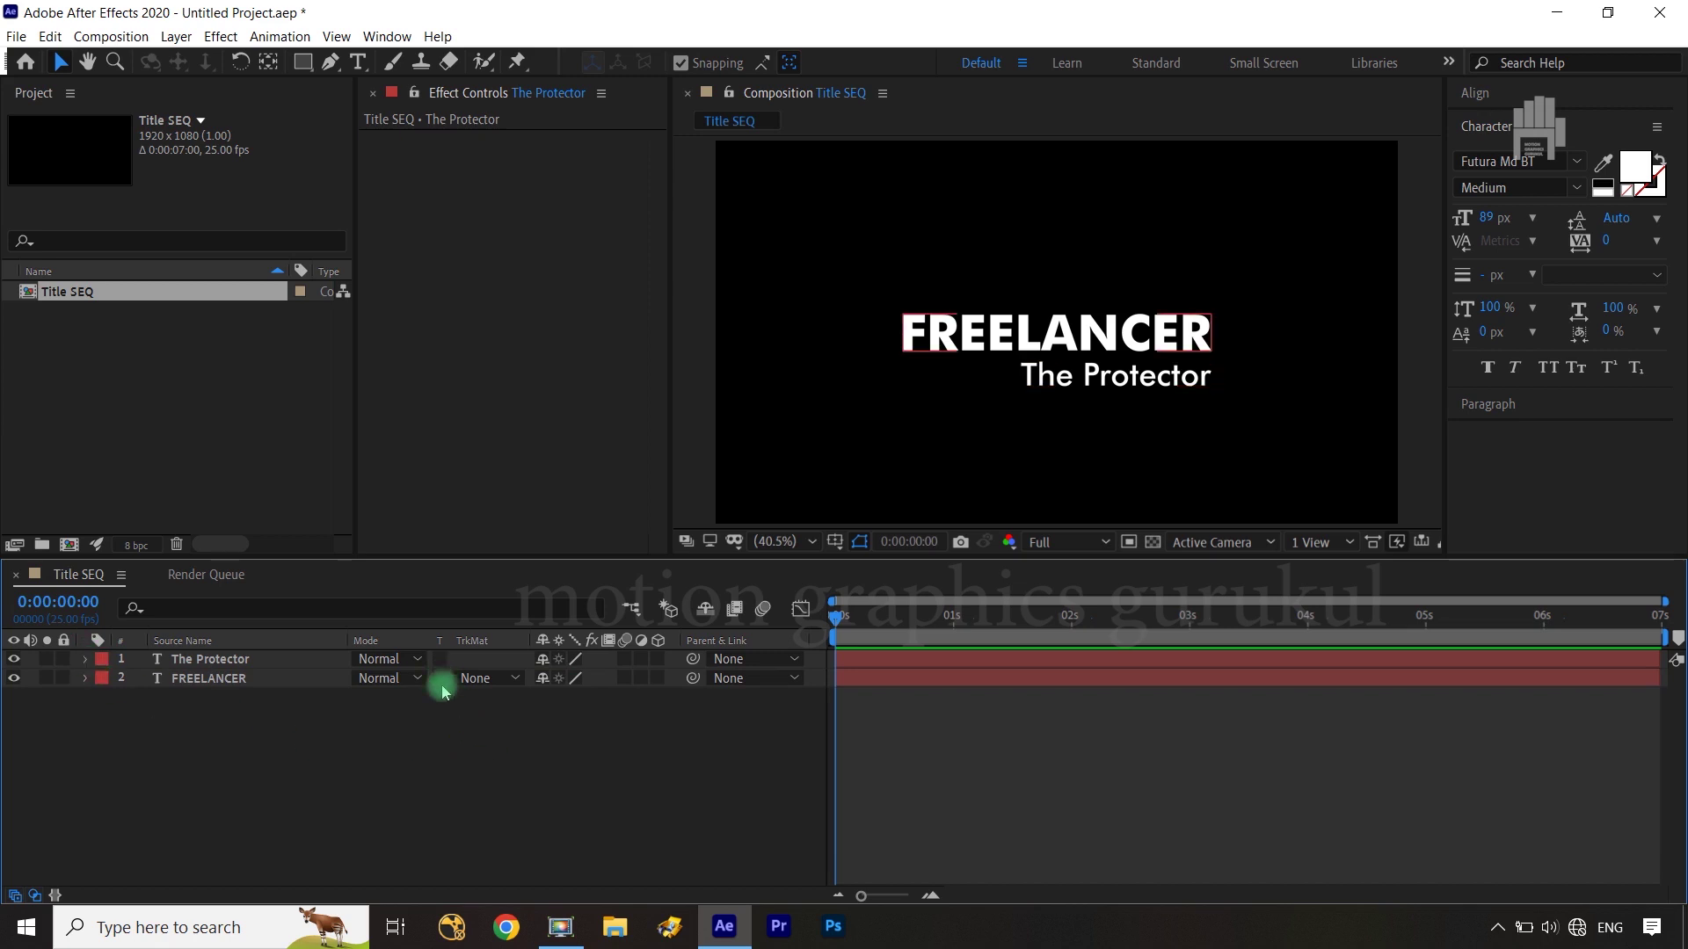
Add a Scale animator to the FREELANCER text and name it 'scale Animator'.
{"action": "left_click", "coordinate": [209, 683]}
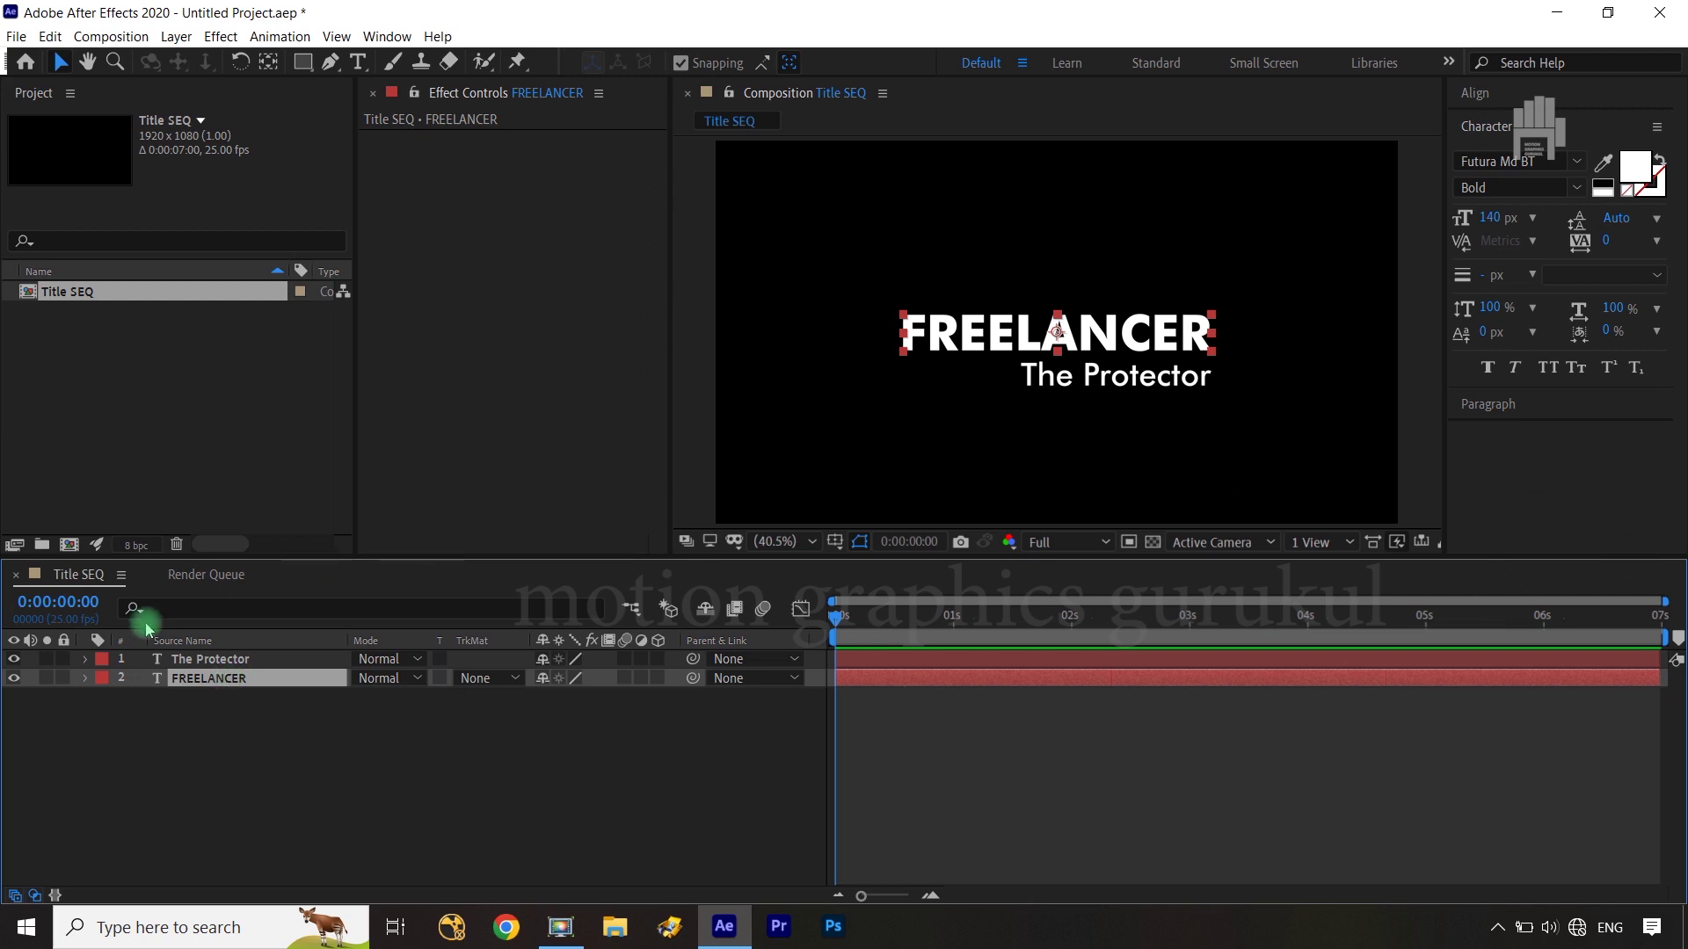
{"action": "left_click", "coordinate": [85, 682]}
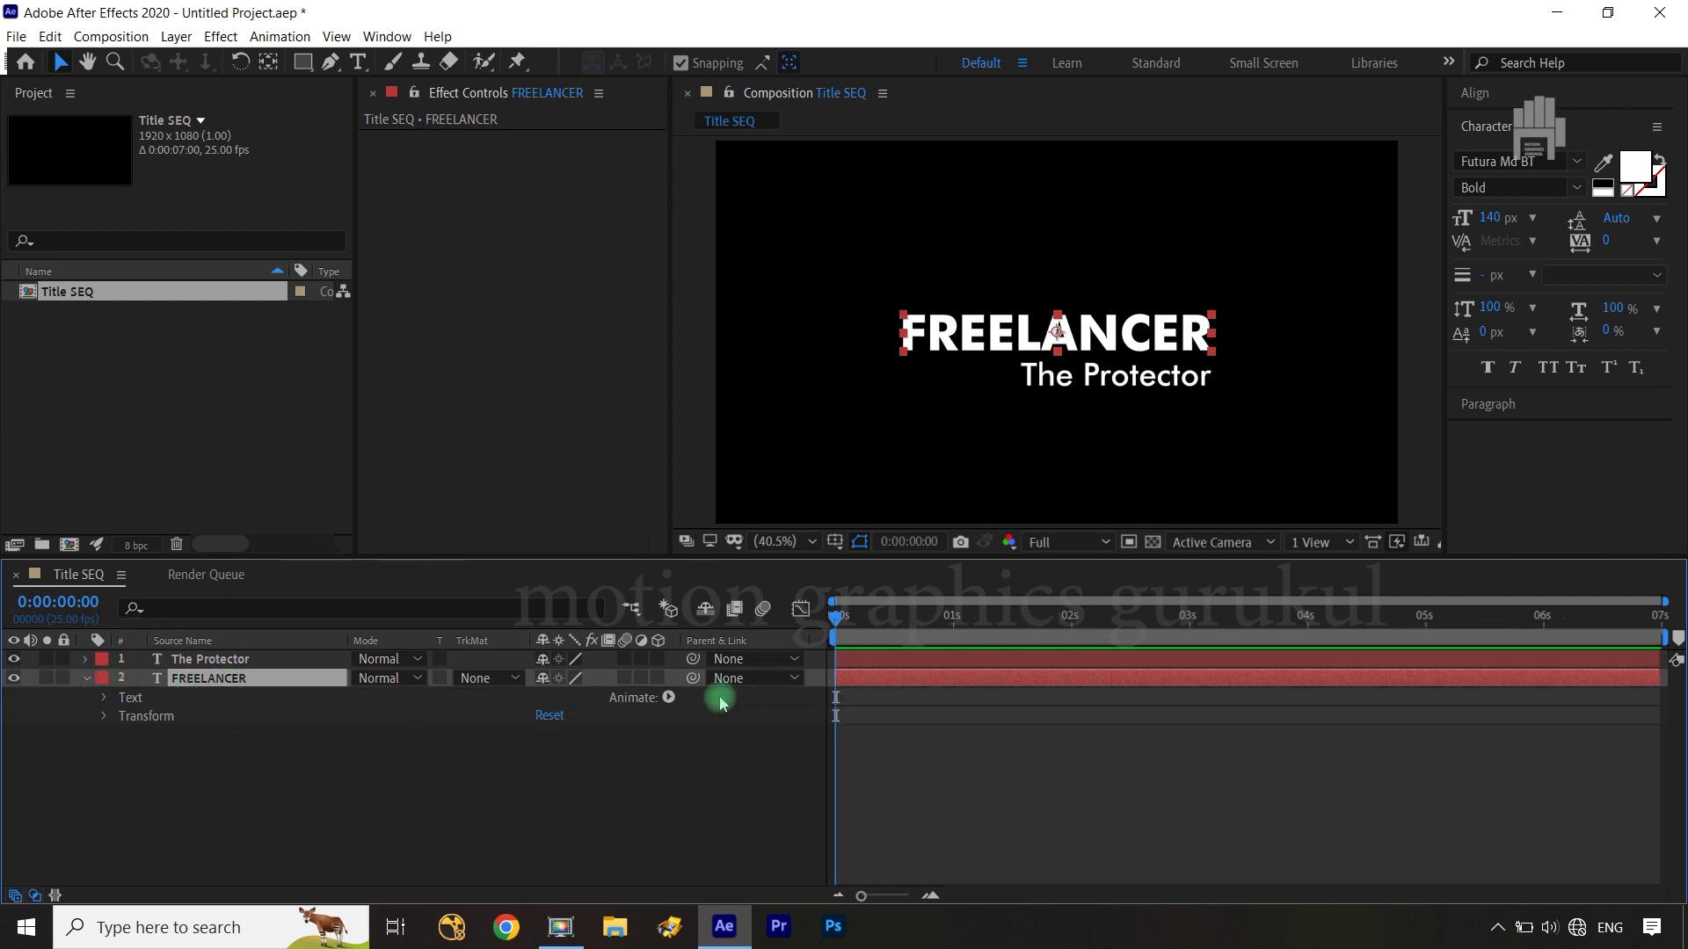
{"action": "left_click", "coordinate": [669, 698]}
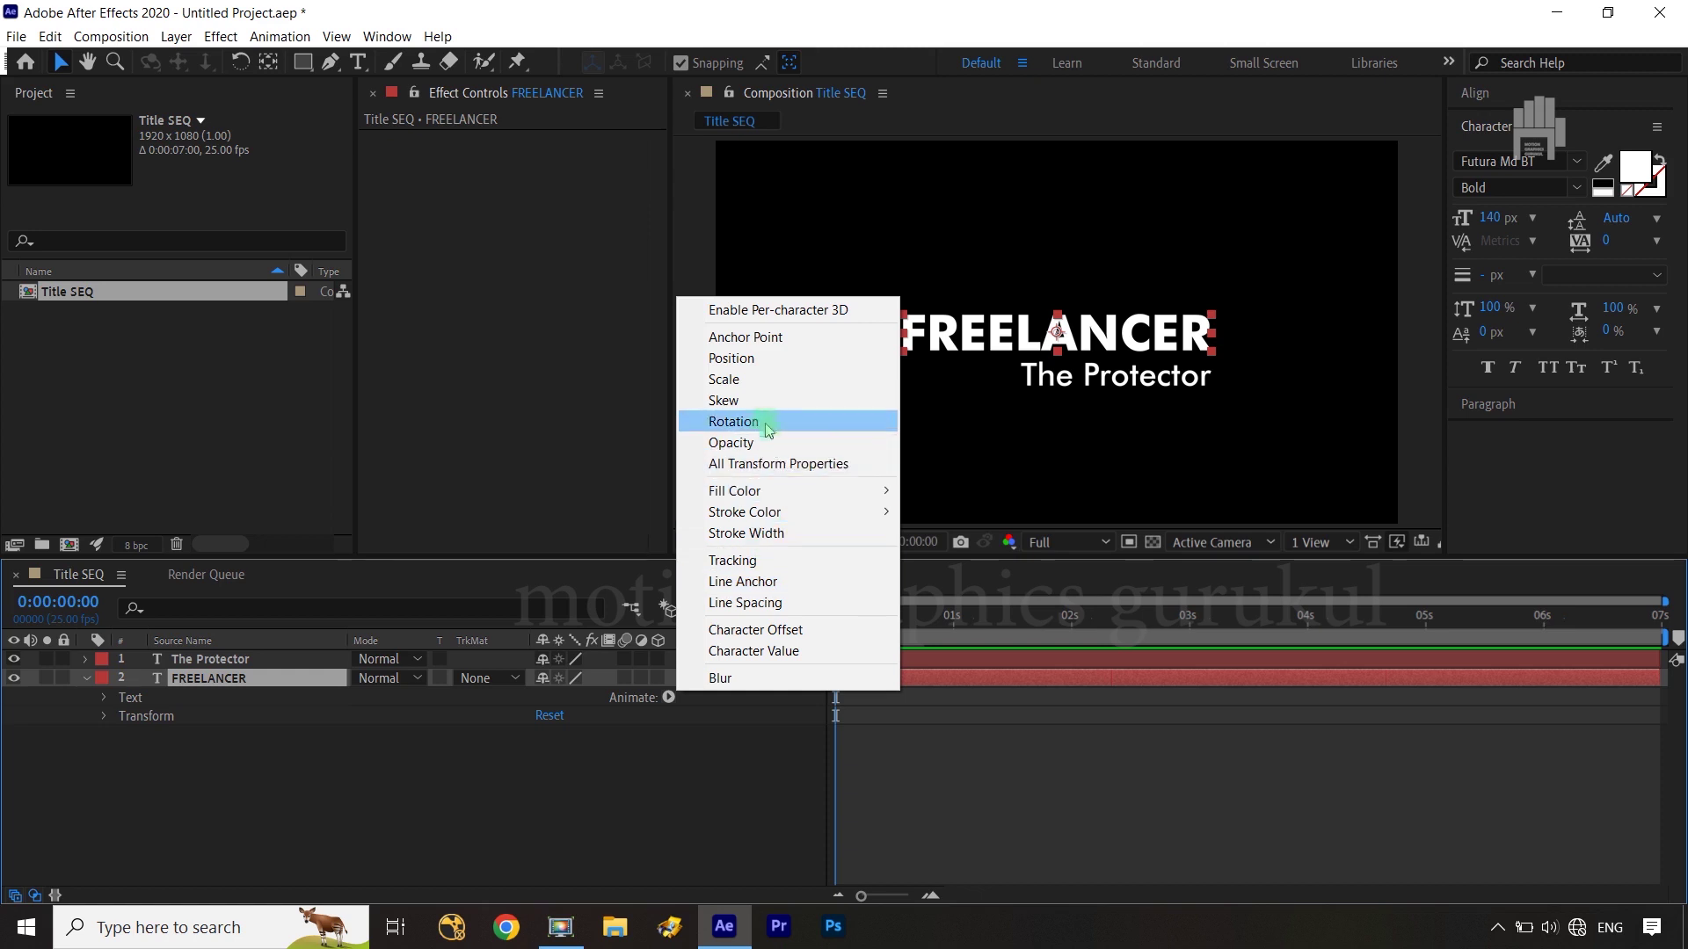
{"action": "left_click", "coordinate": [762, 380]}
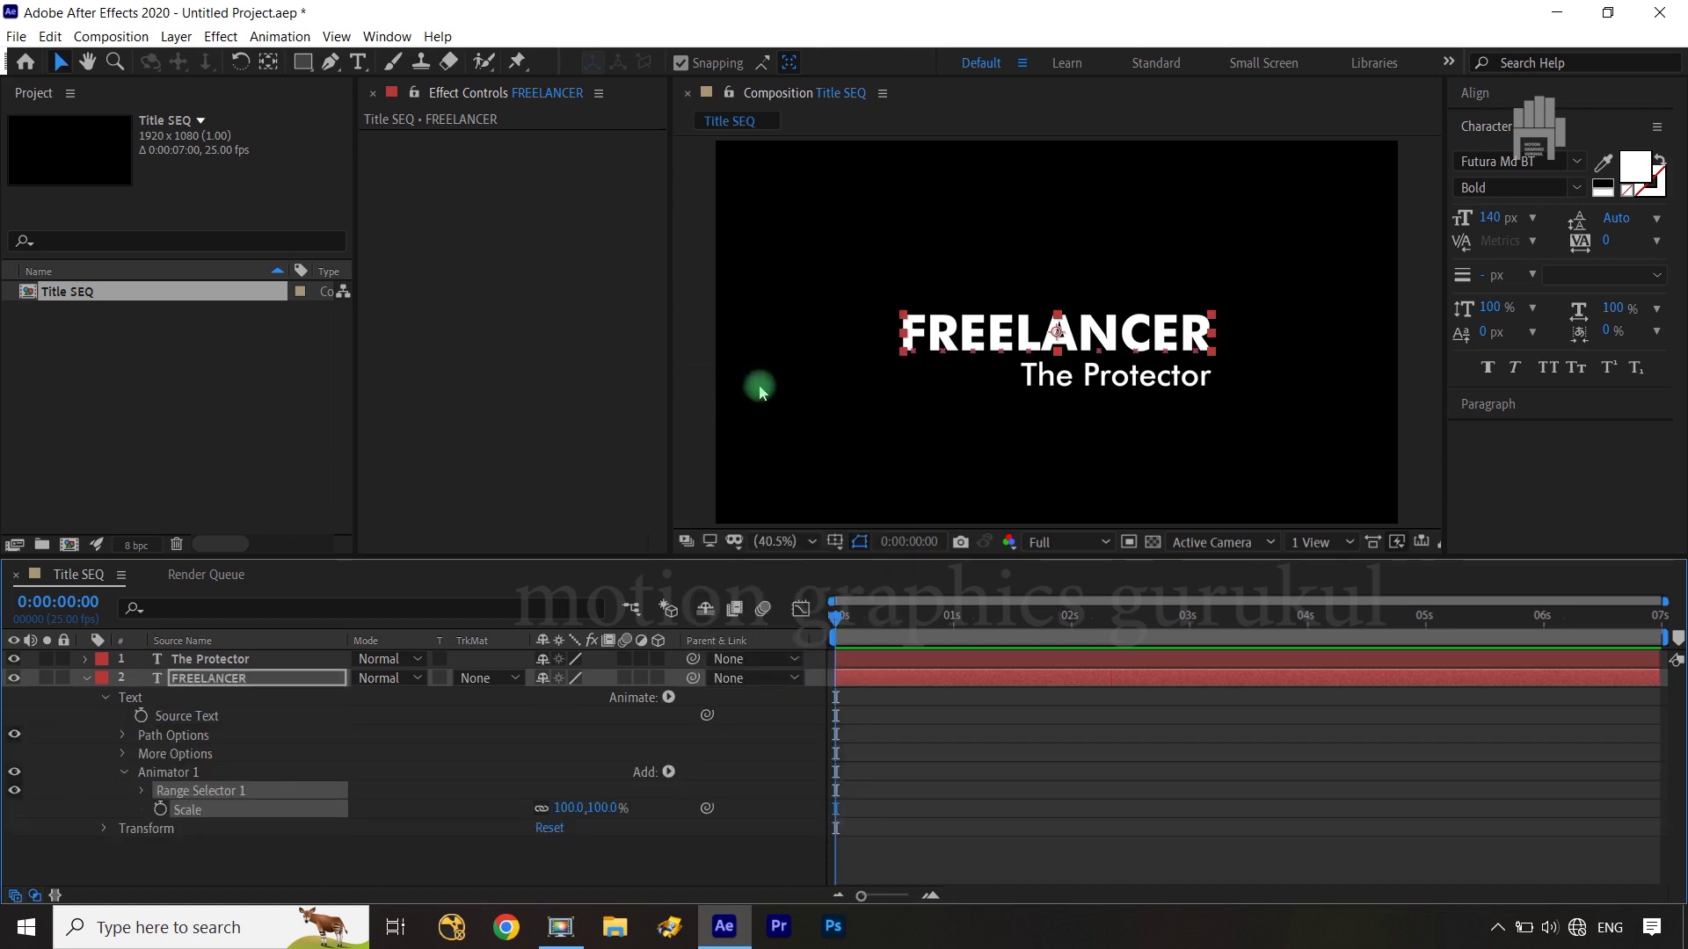
{"action": "left_click", "coordinate": [175, 774]}
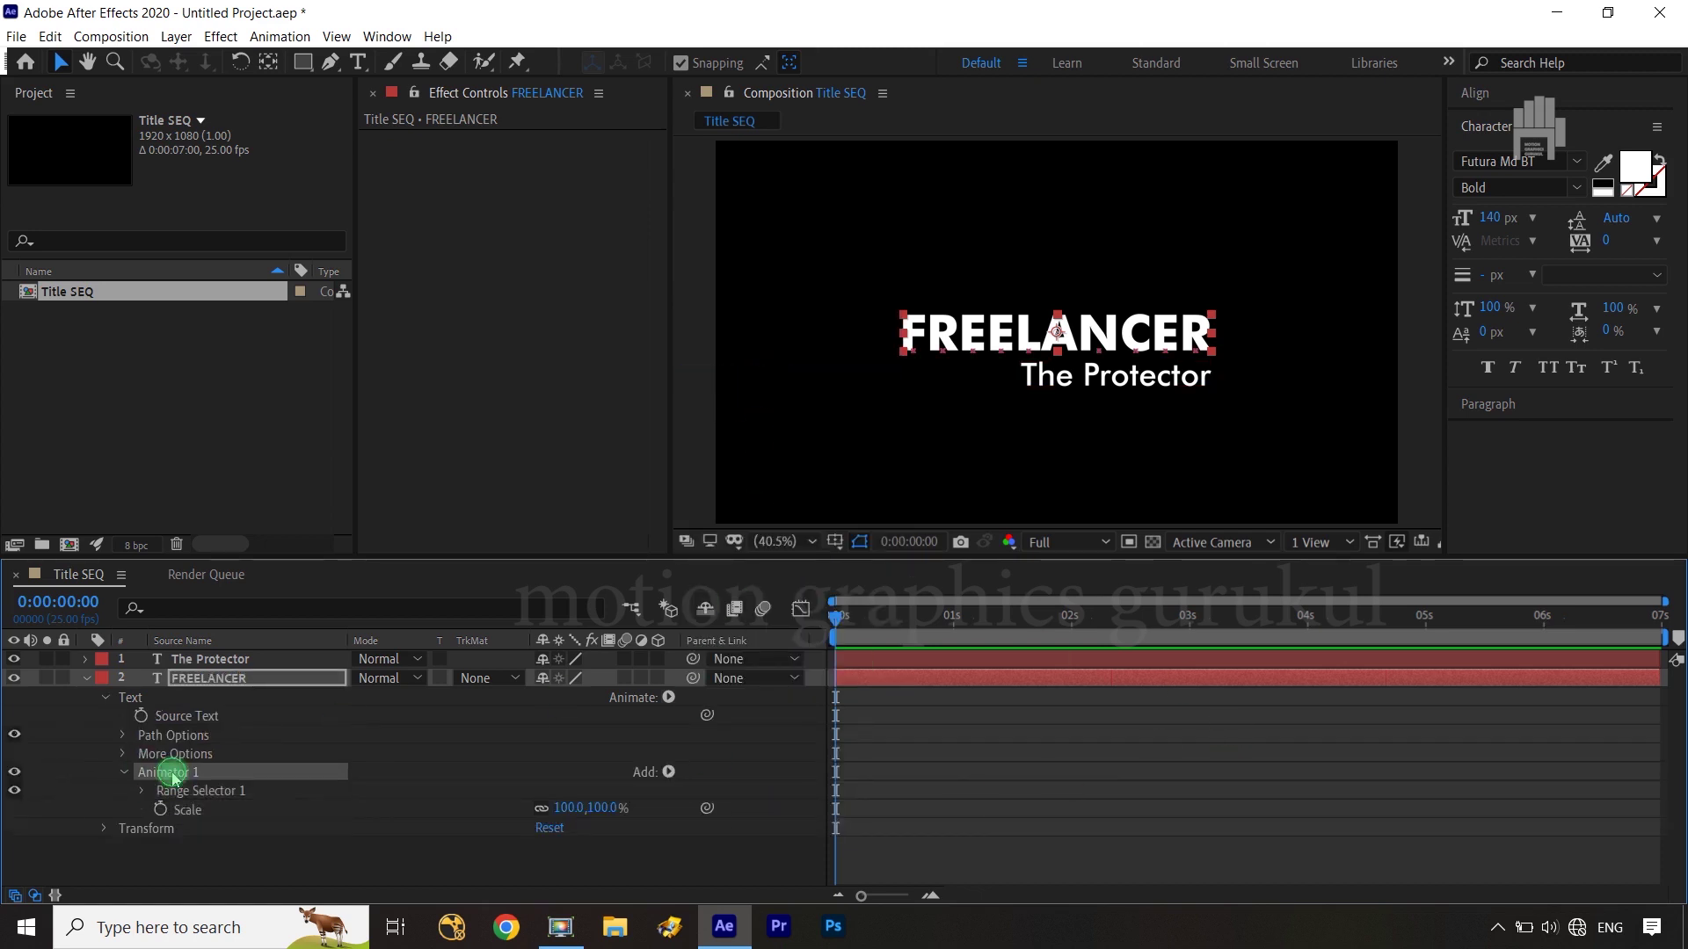
{"action": "key", "text": "Return"}
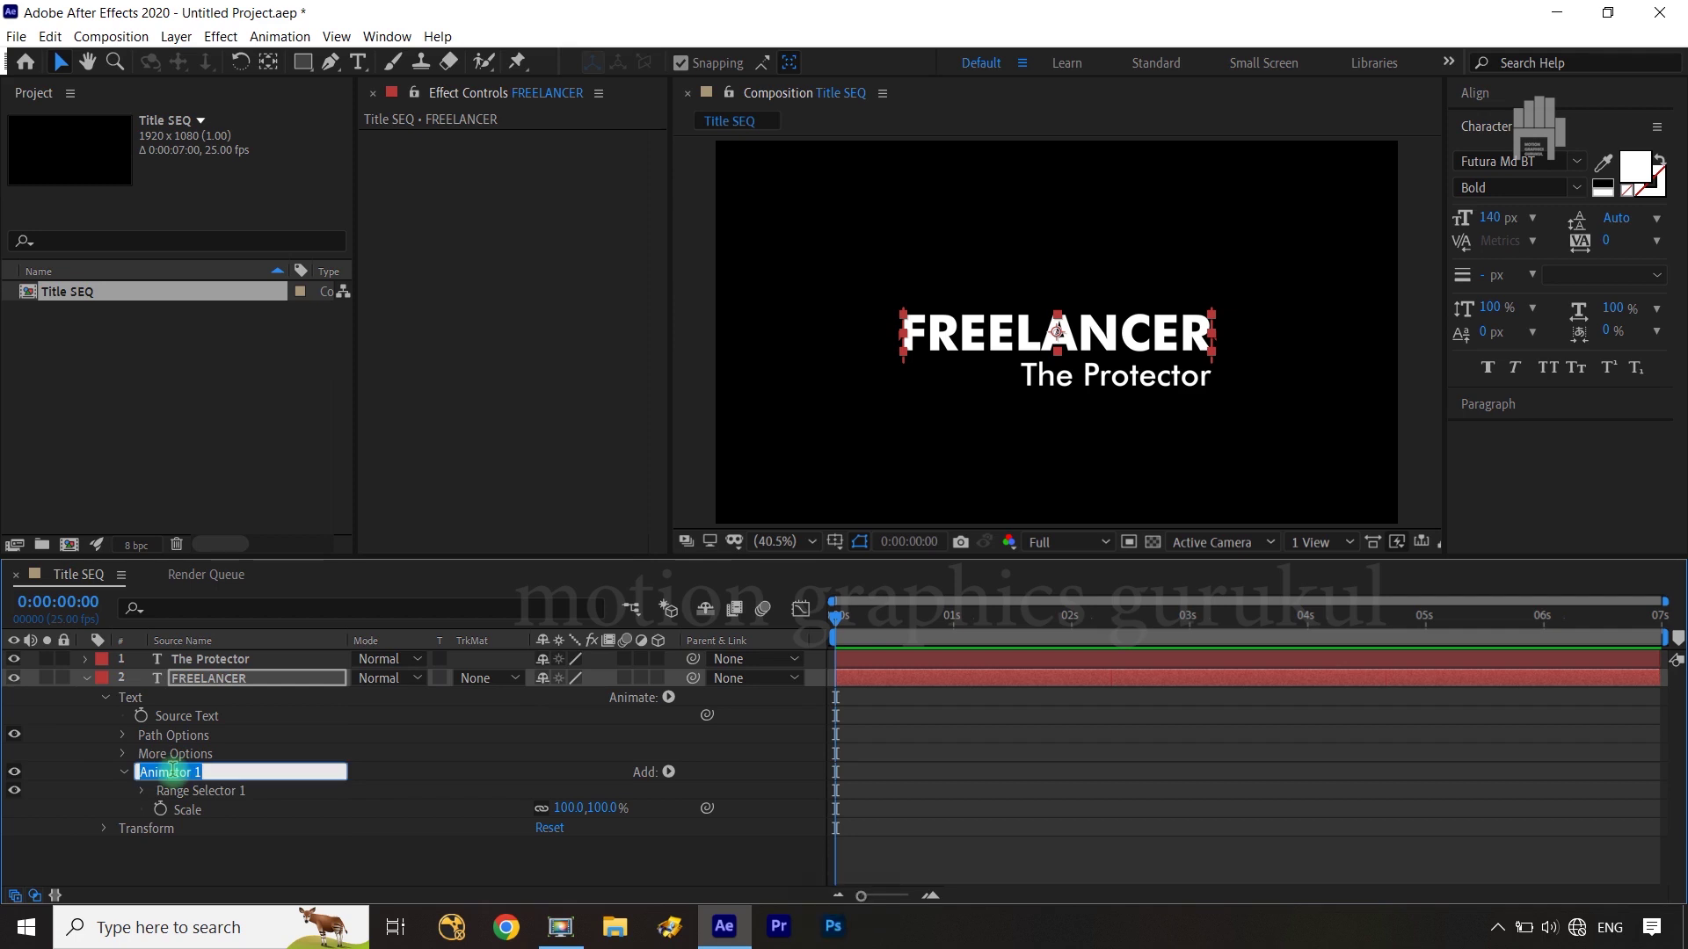
{"action": "type", "text": "scale Anim"}
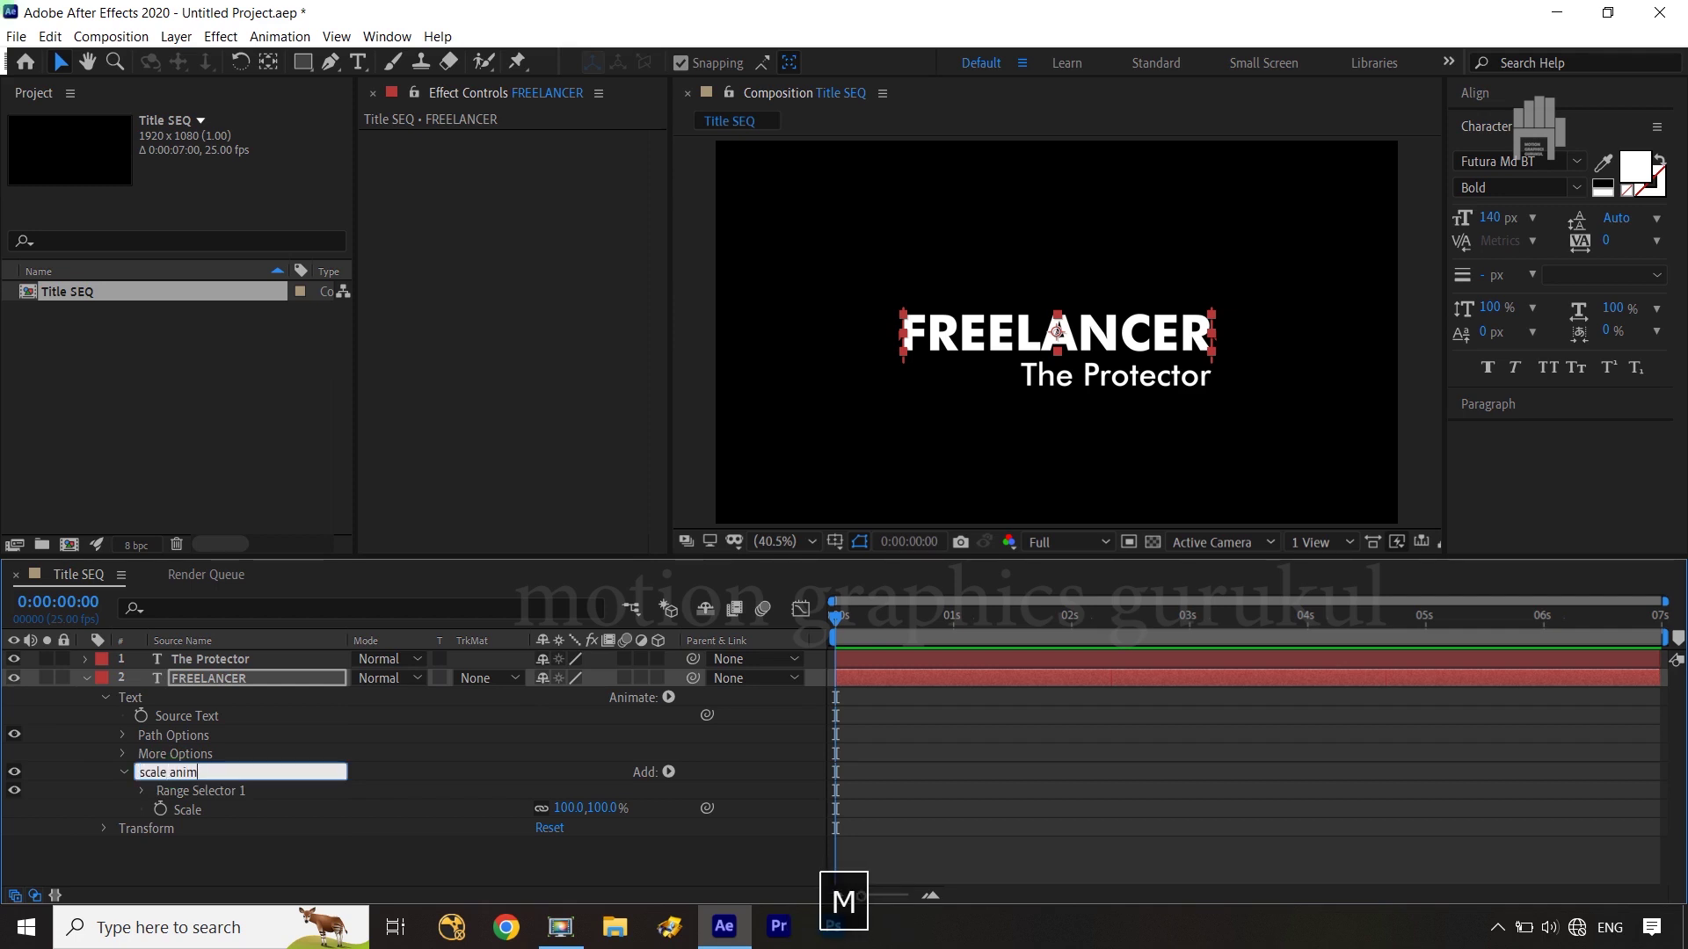
{"action": "type", "text": "ator"}
{"action": "key", "text": "Return"}
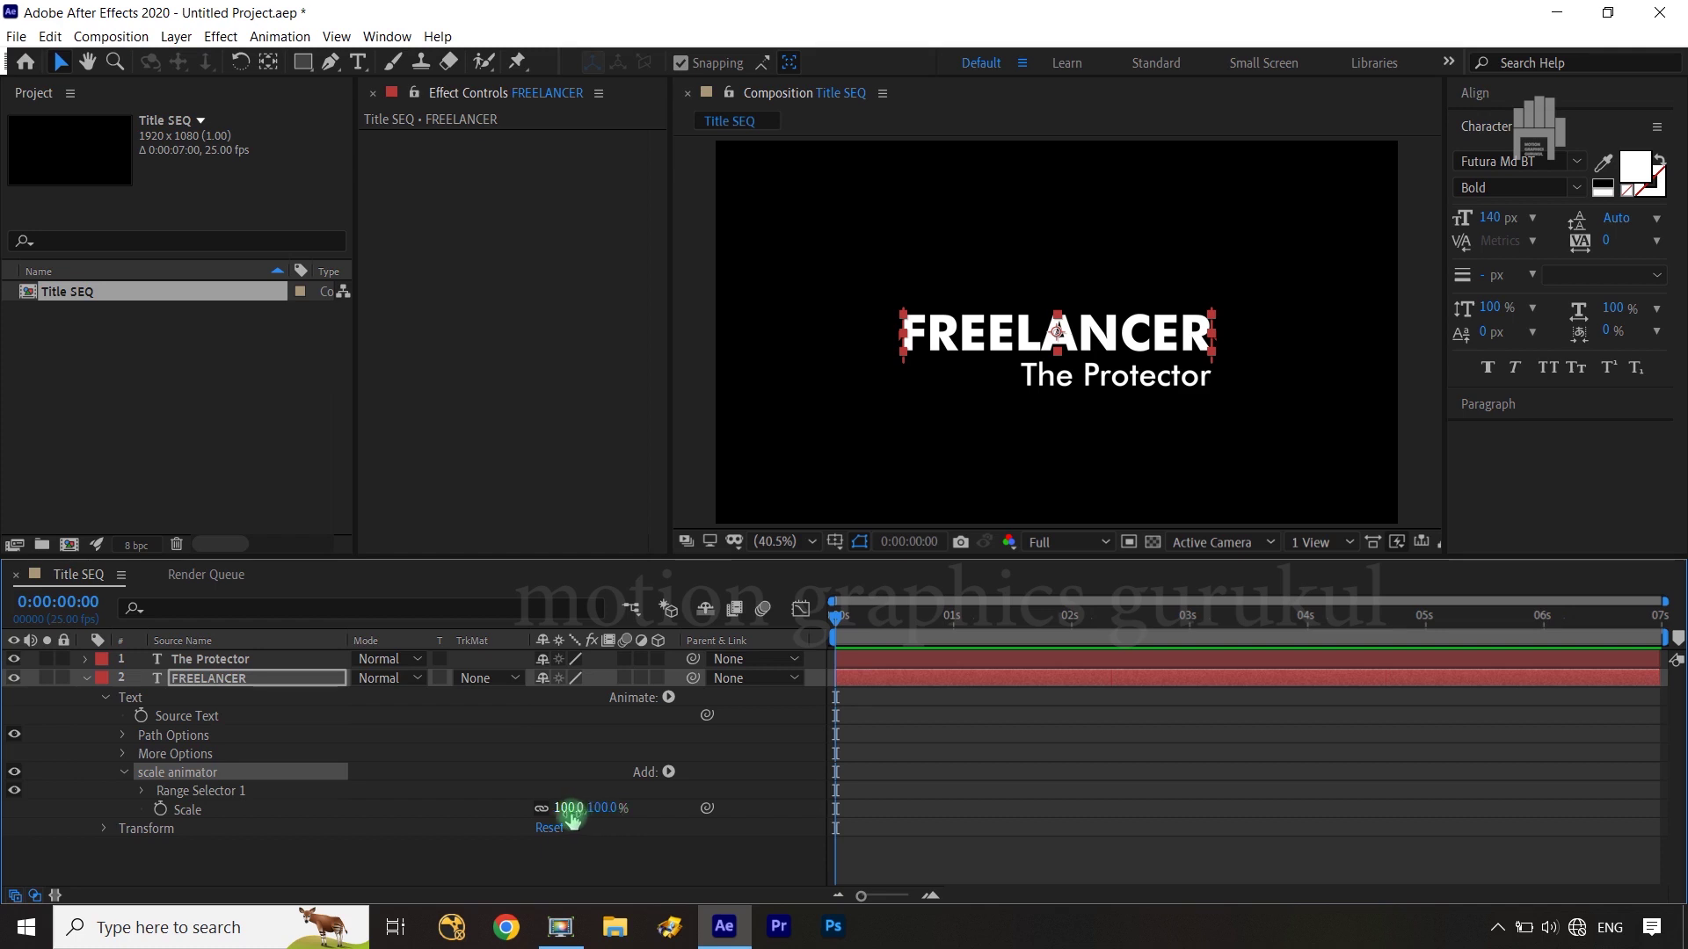
Unlink the animator's scale and set horizontal scale to 0, hiding FREELANCER.
{"action": "left_click", "coordinate": [543, 812]}
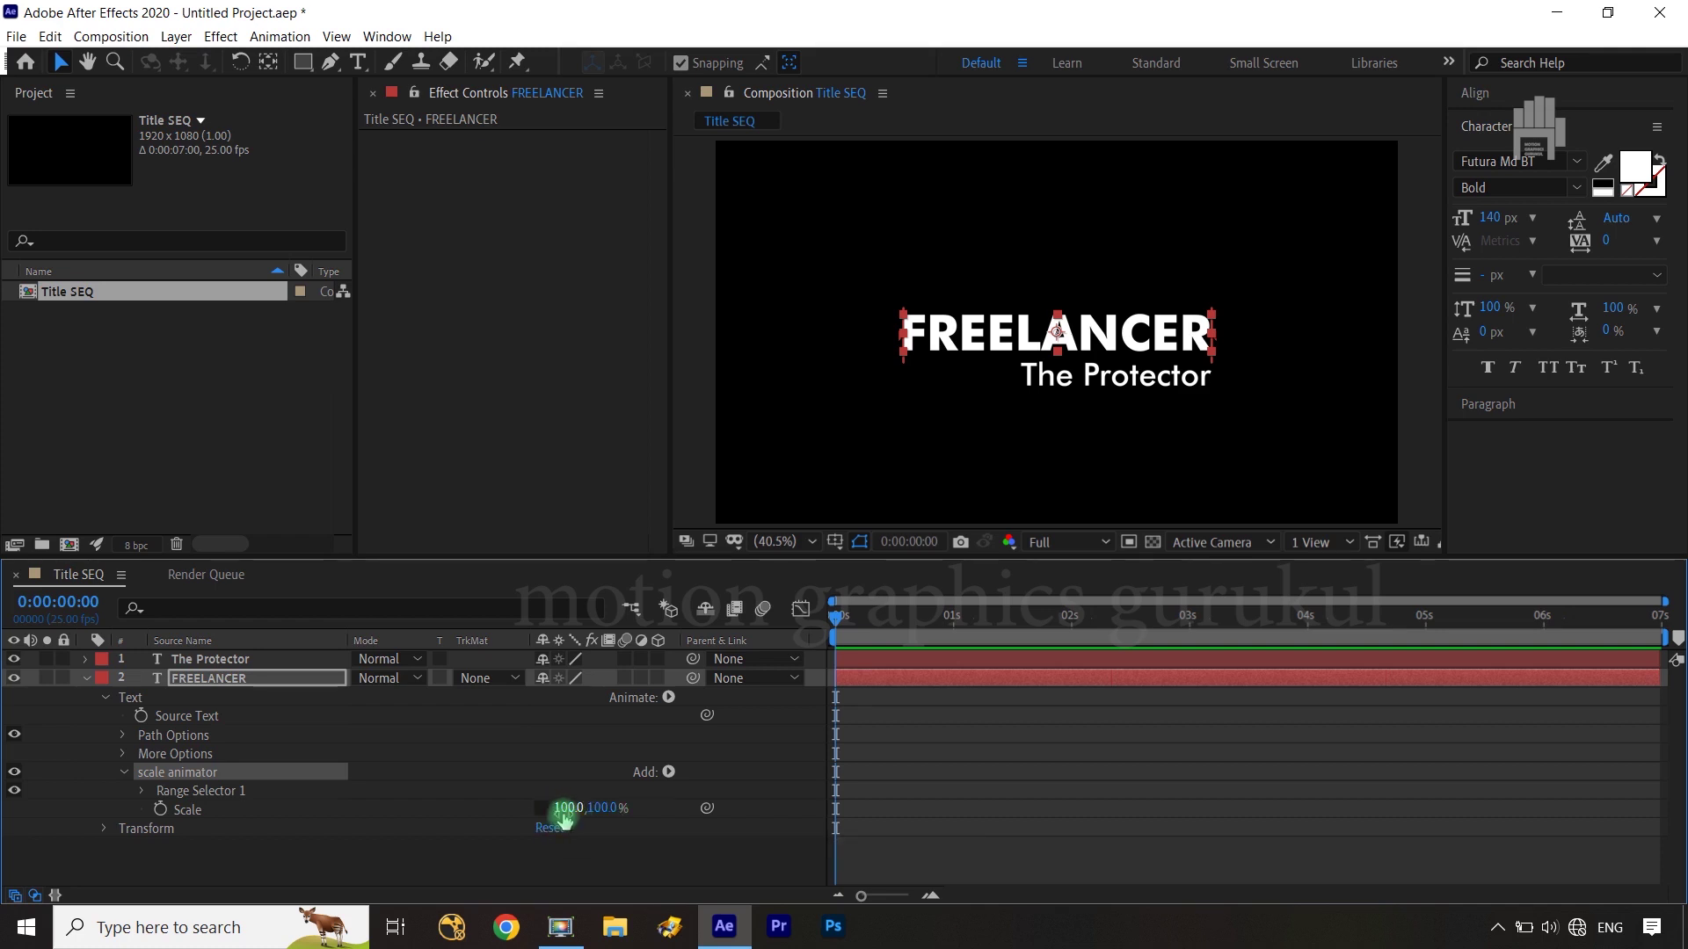
{"action": "left_click", "coordinate": [567, 809]}
{"action": "type", "text": "0"}
{"action": "left_click", "coordinate": [666, 817]}
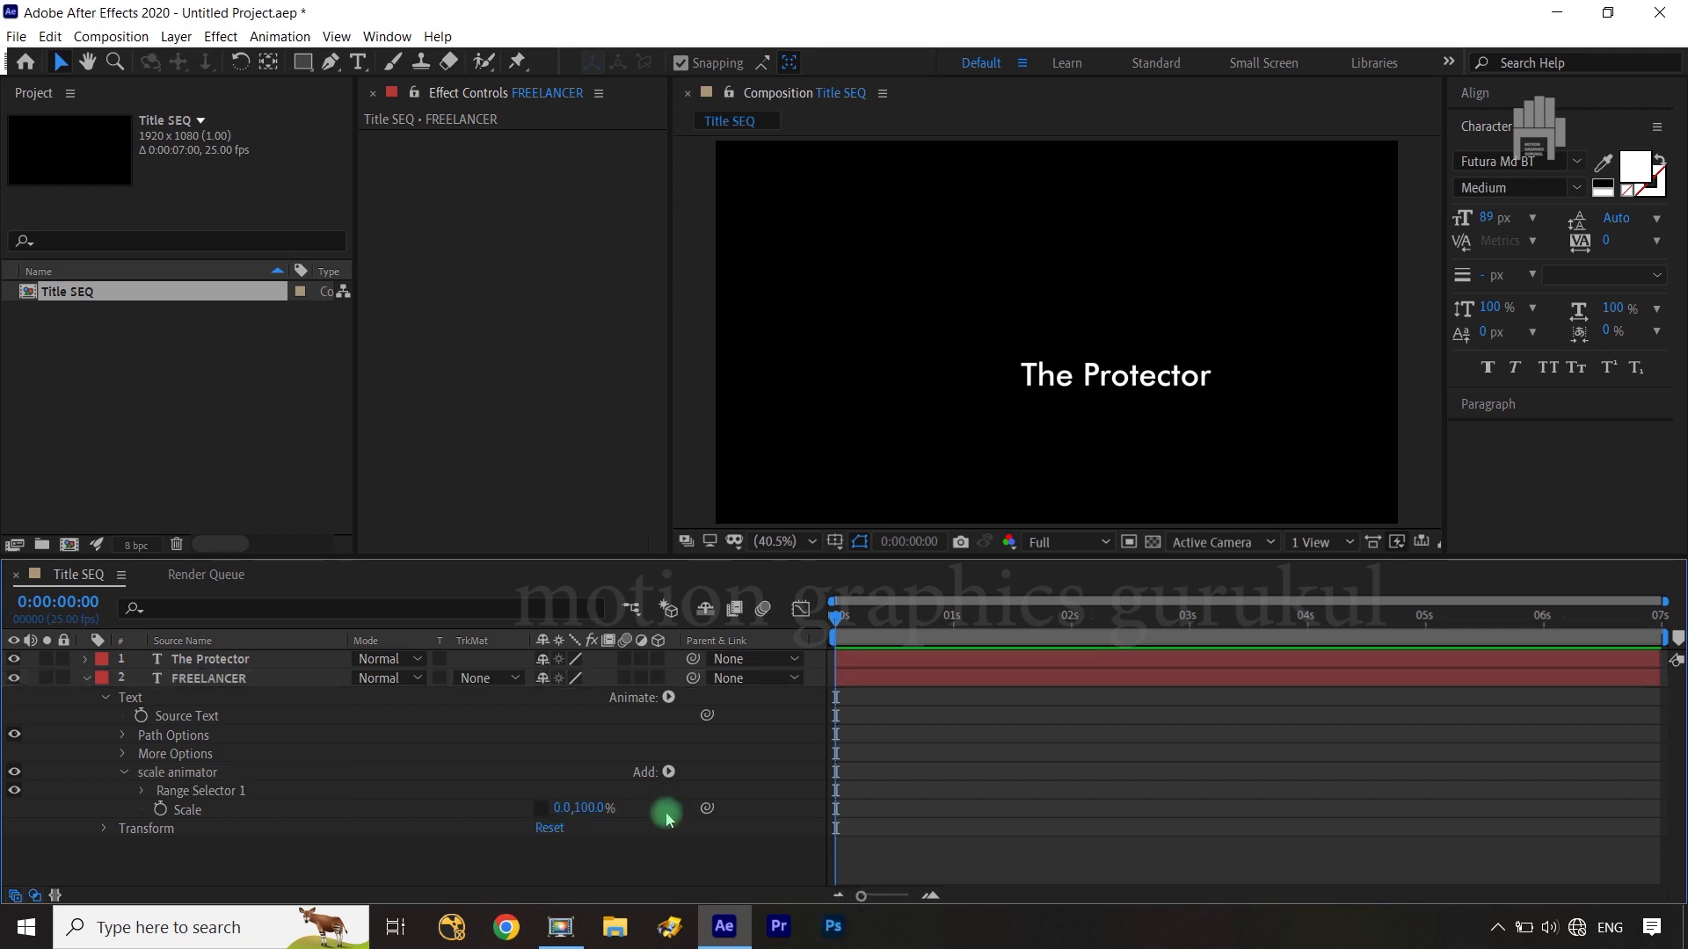
Keyframe Range Selector Start at 0% at 0s and 100% at 3s.
{"action": "left_click", "coordinate": [142, 792]}
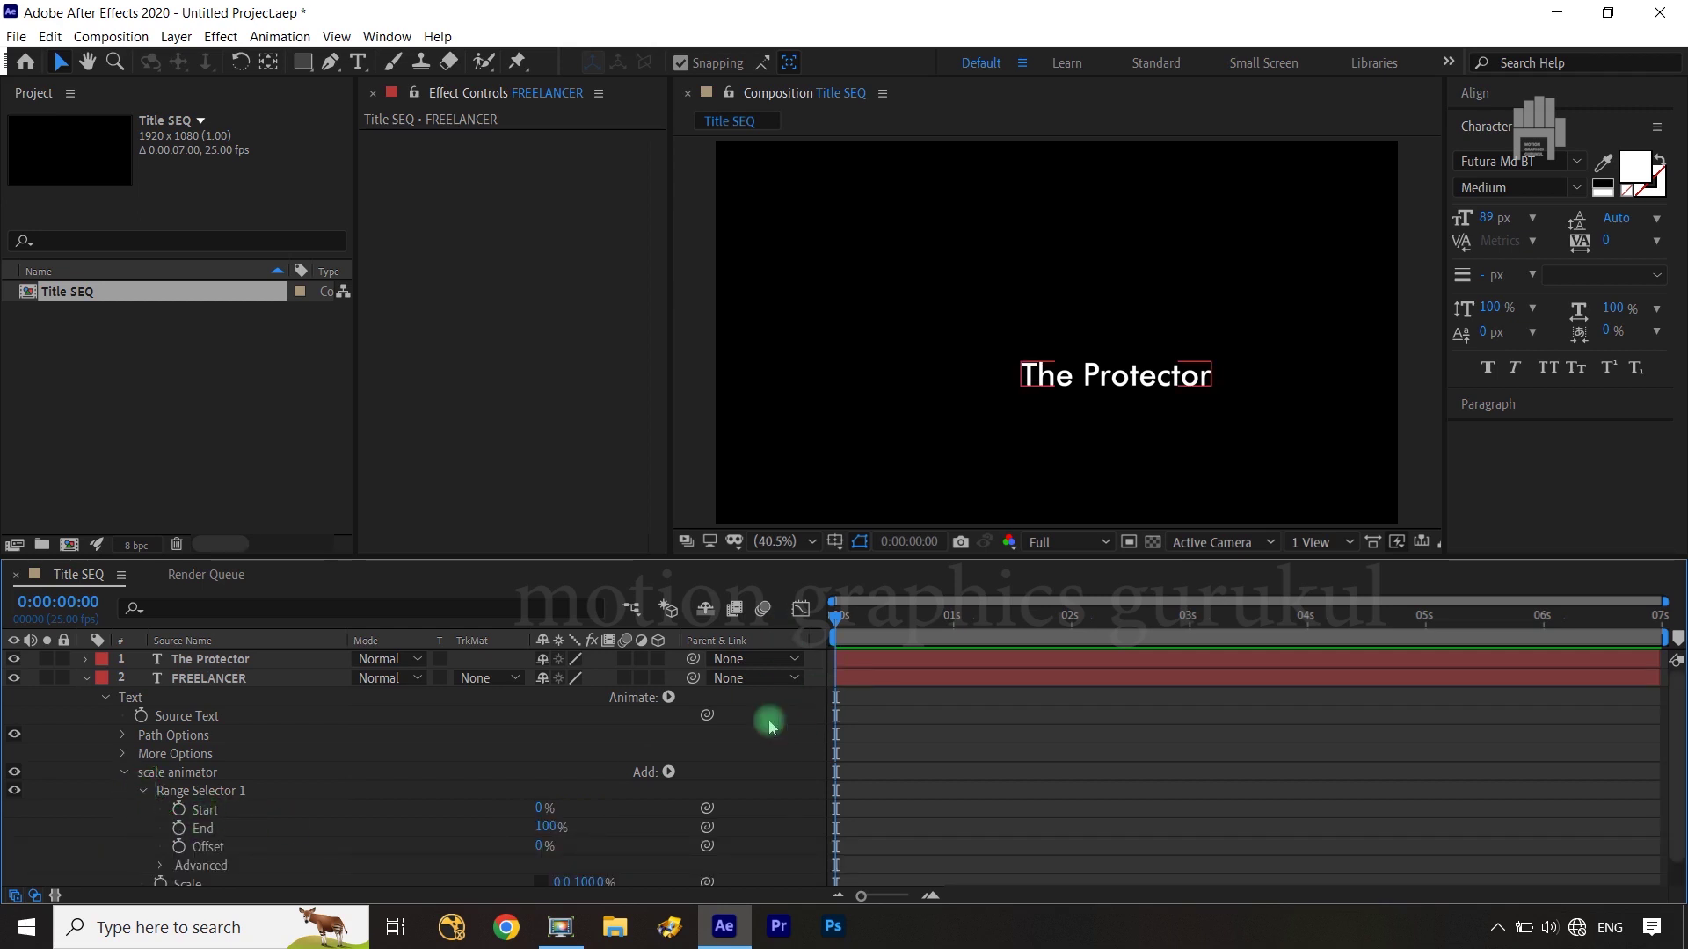
{"action": "left_click", "coordinate": [179, 809]}
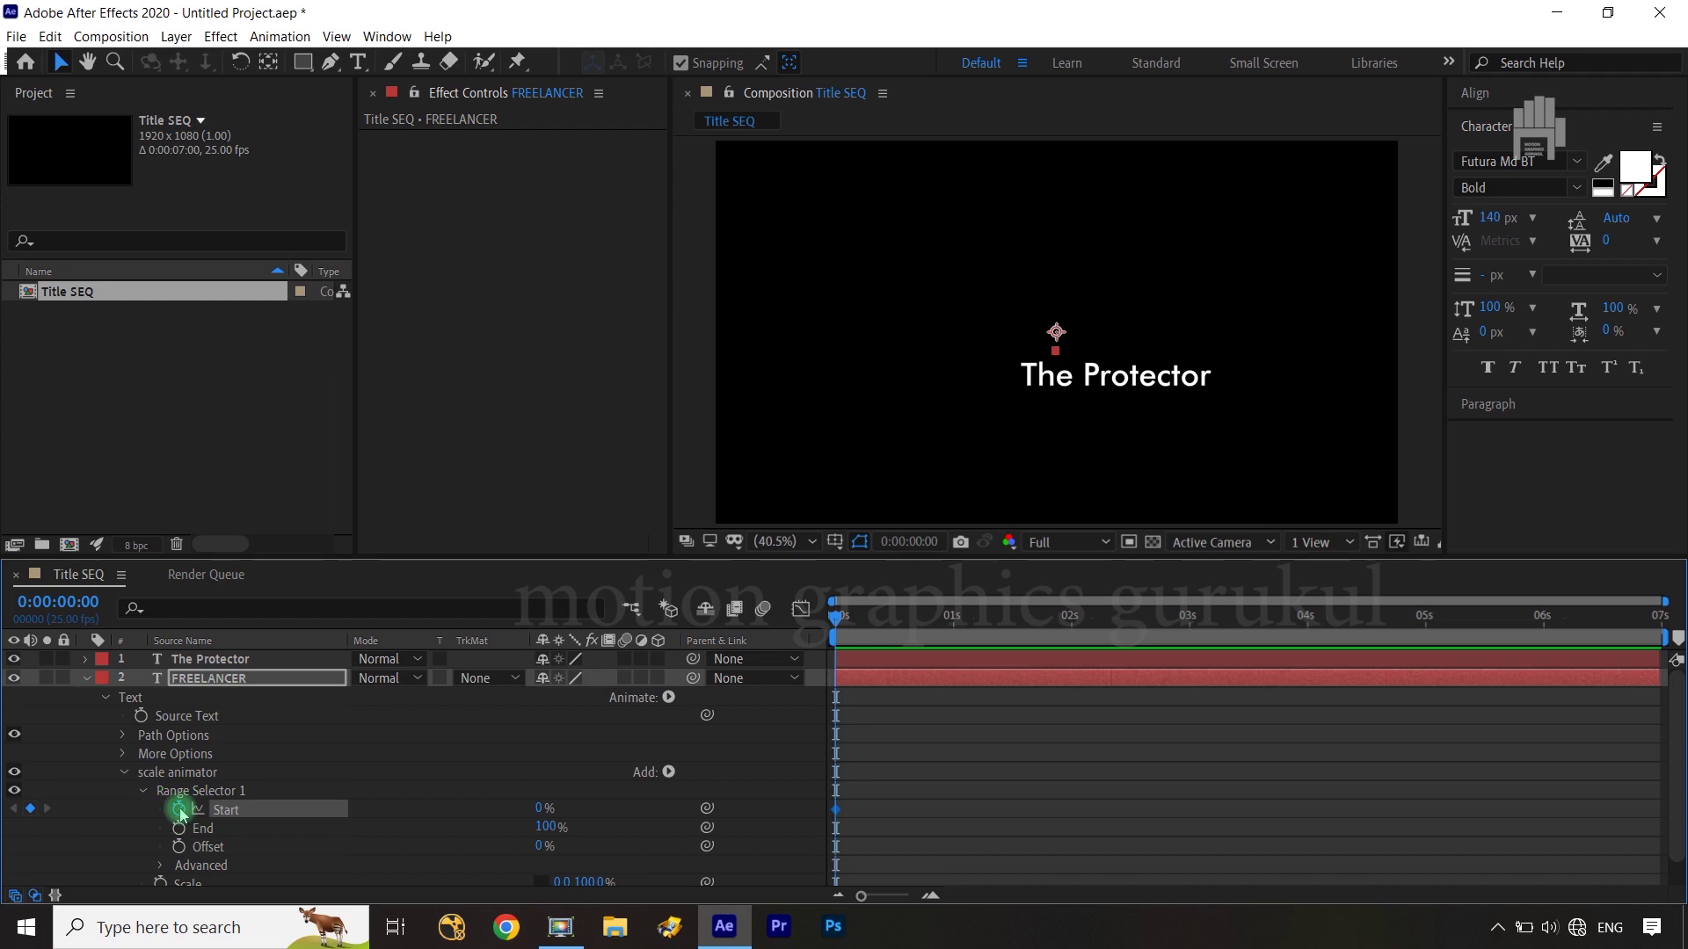
{"action": "left_click_drag", "start_coordinate": [836, 618], "coordinate": [1190, 636]}
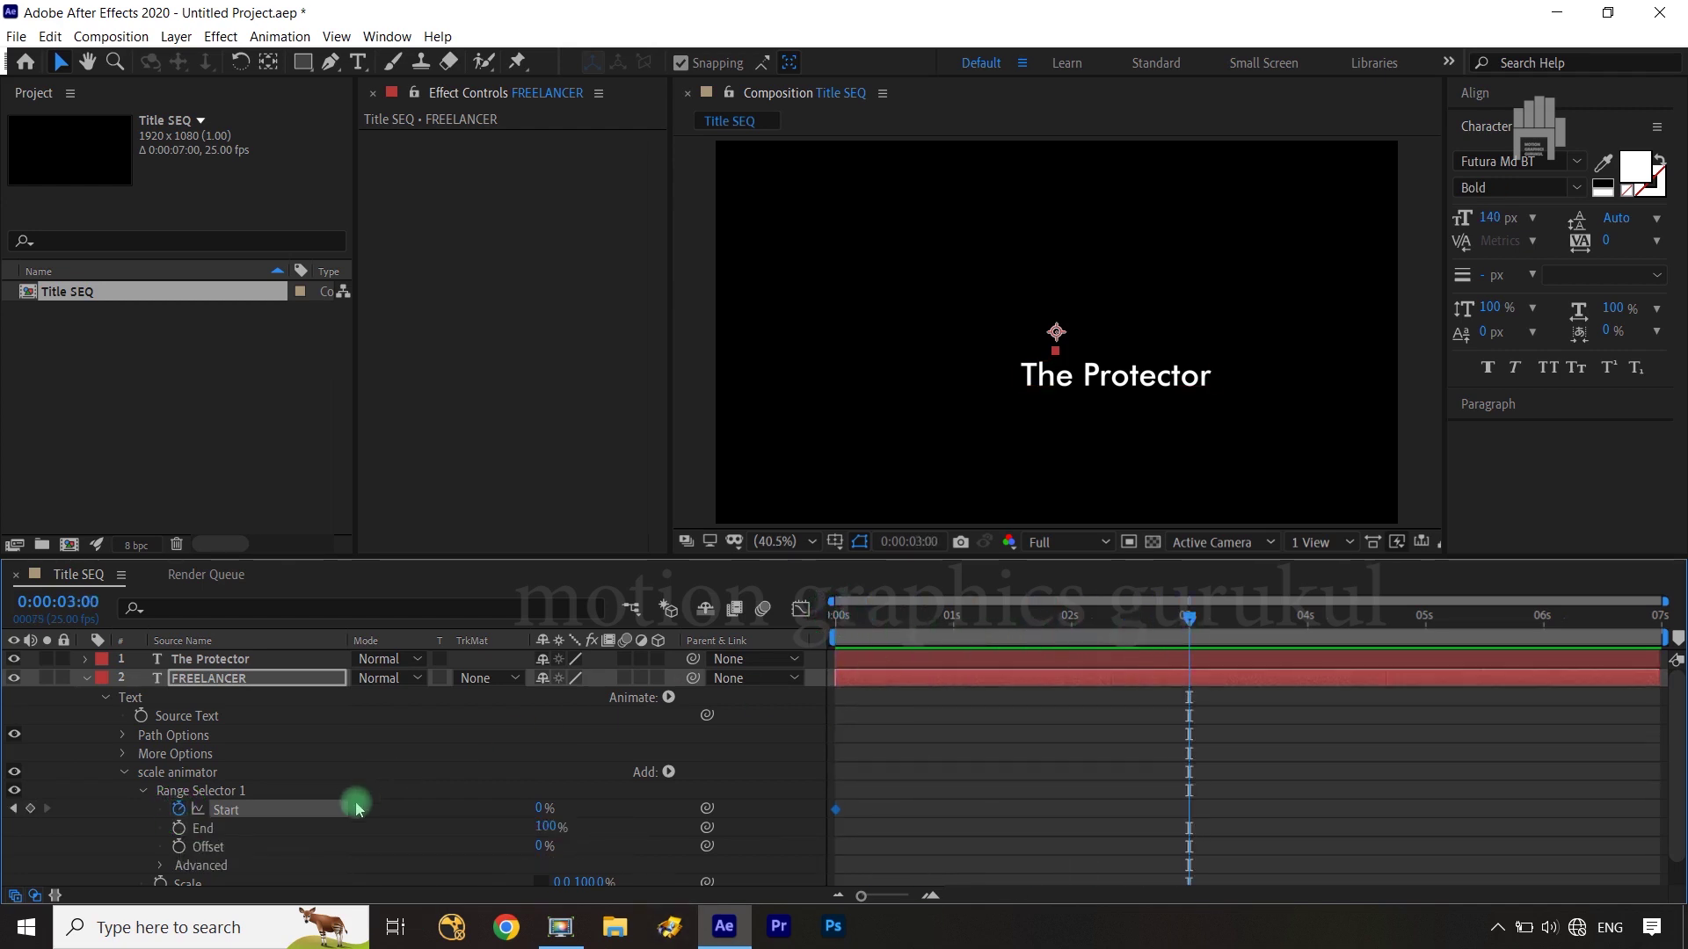
{"action": "left_click_drag", "start_coordinate": [544, 805], "coordinate": [666, 795]}
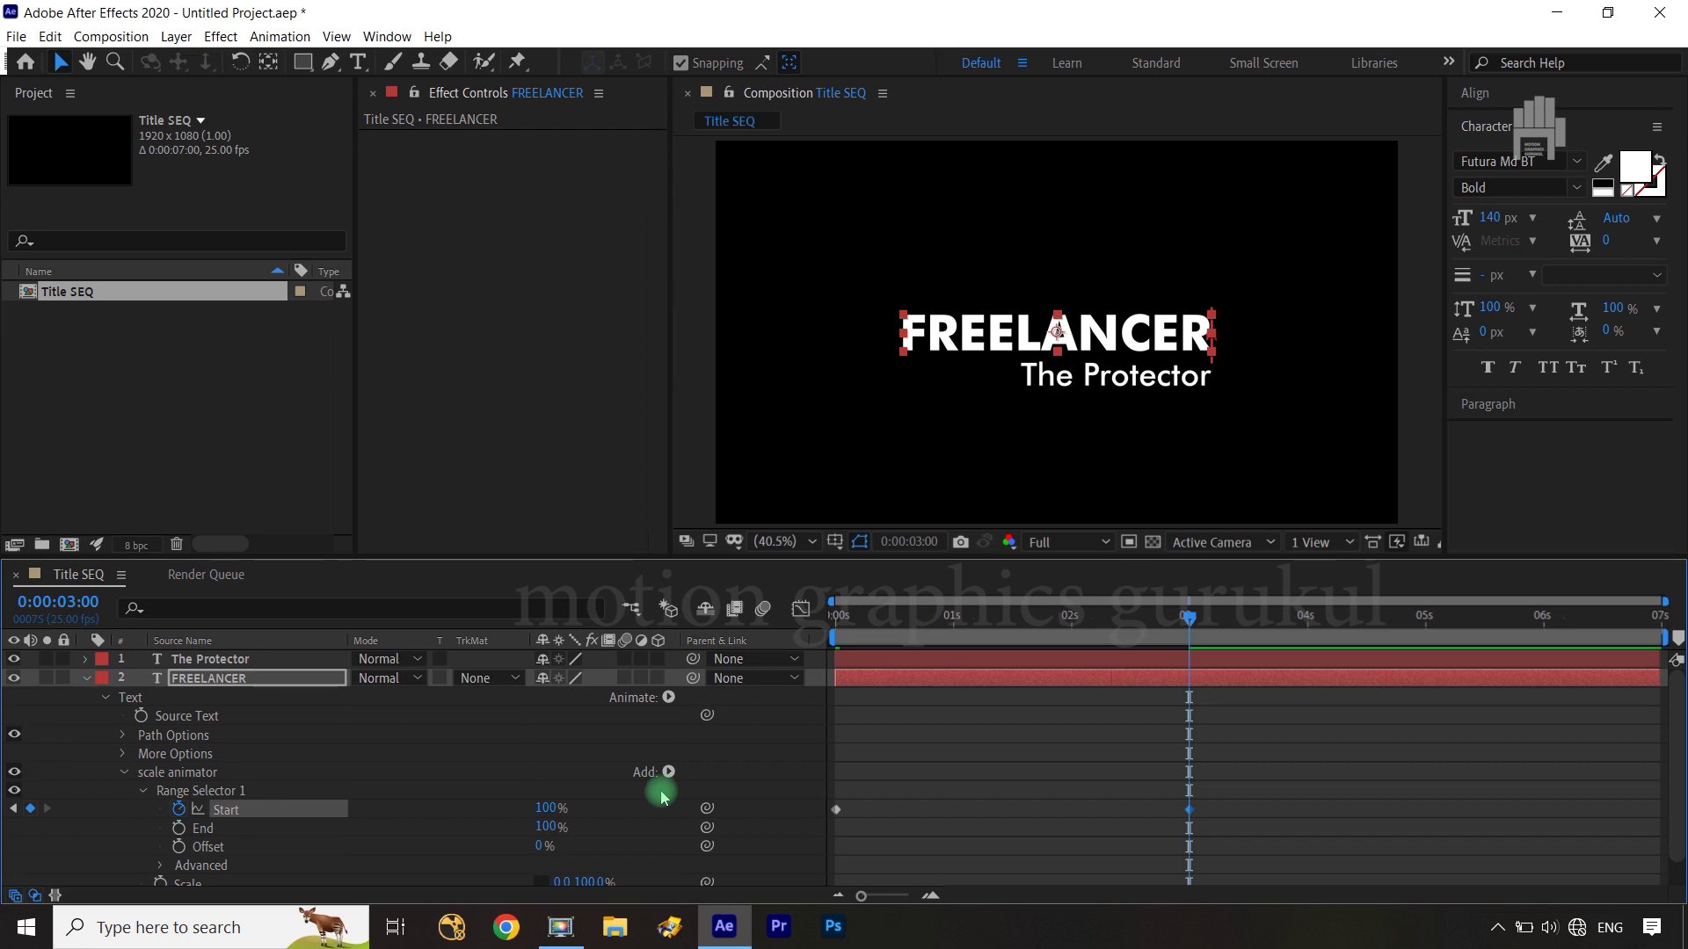
{"action": "mouse_move", "coordinate": [1189, 617]}
{"action": "left_mouse_down"}
{"action": "mouse_move", "coordinate": [1067, 643]}
{"action": "mouse_move", "coordinate": [1190, 633]}
{"action": "left_mouse_up"}
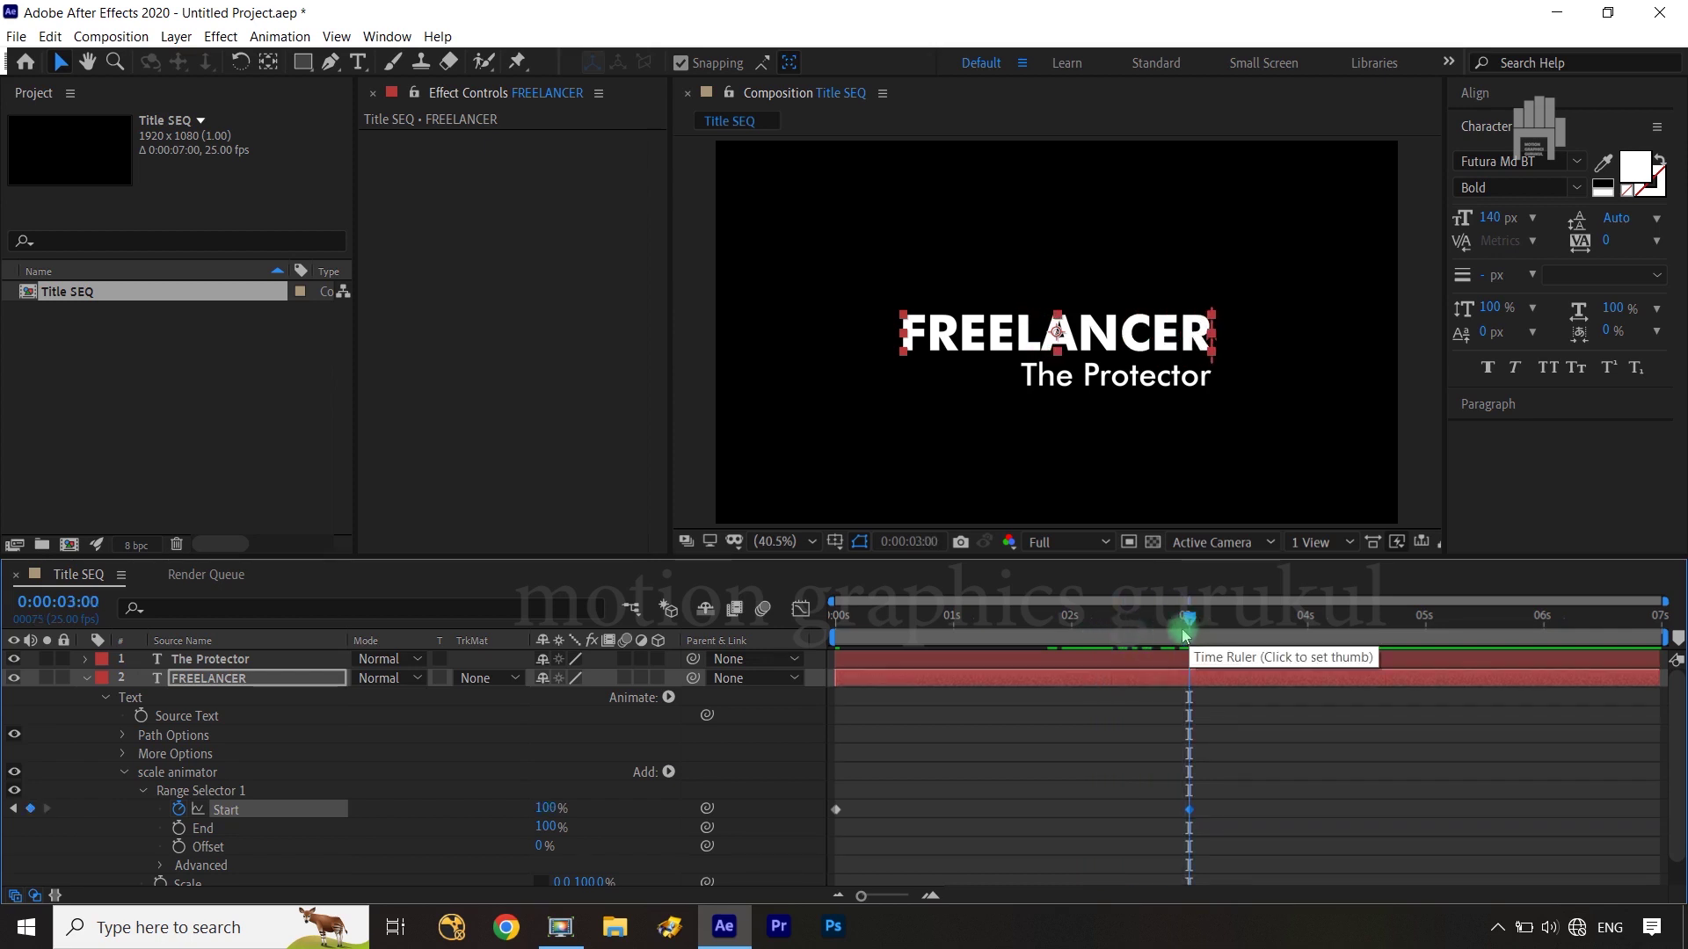
Apply Easy Ease to both Start keyframes.
{"action": "left_click", "coordinate": [777, 760]}
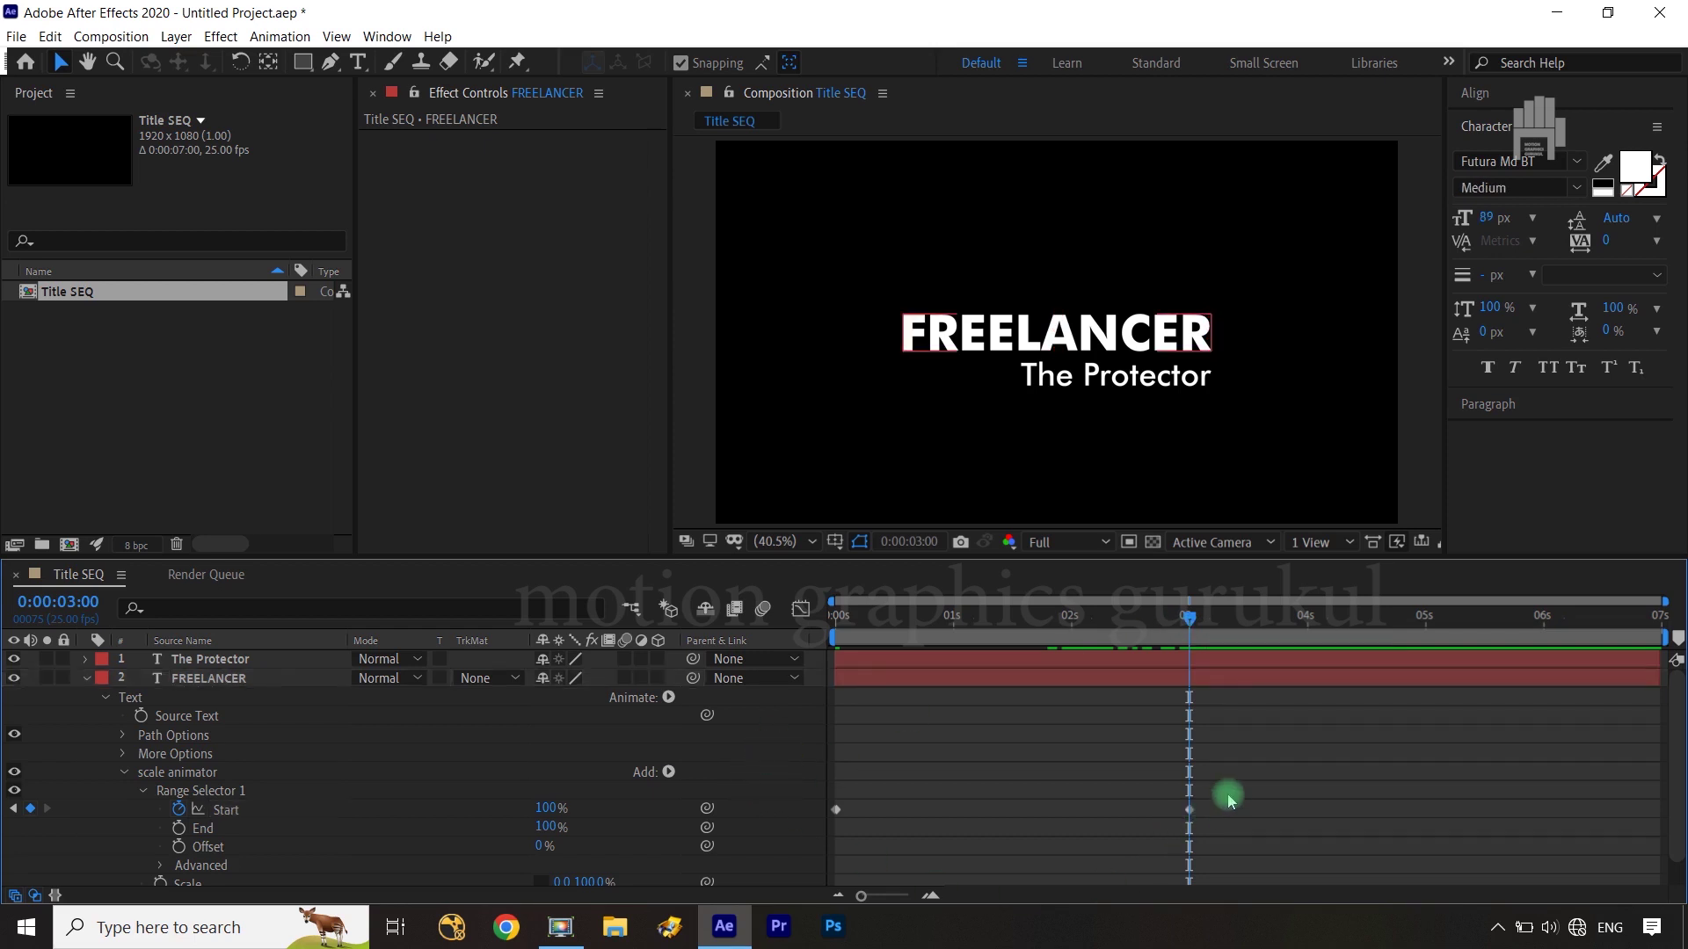
{"action": "left_click_drag", "start_coordinate": [1228, 793], "coordinate": [826, 840]}
{"action": "key", "text": "F9"}
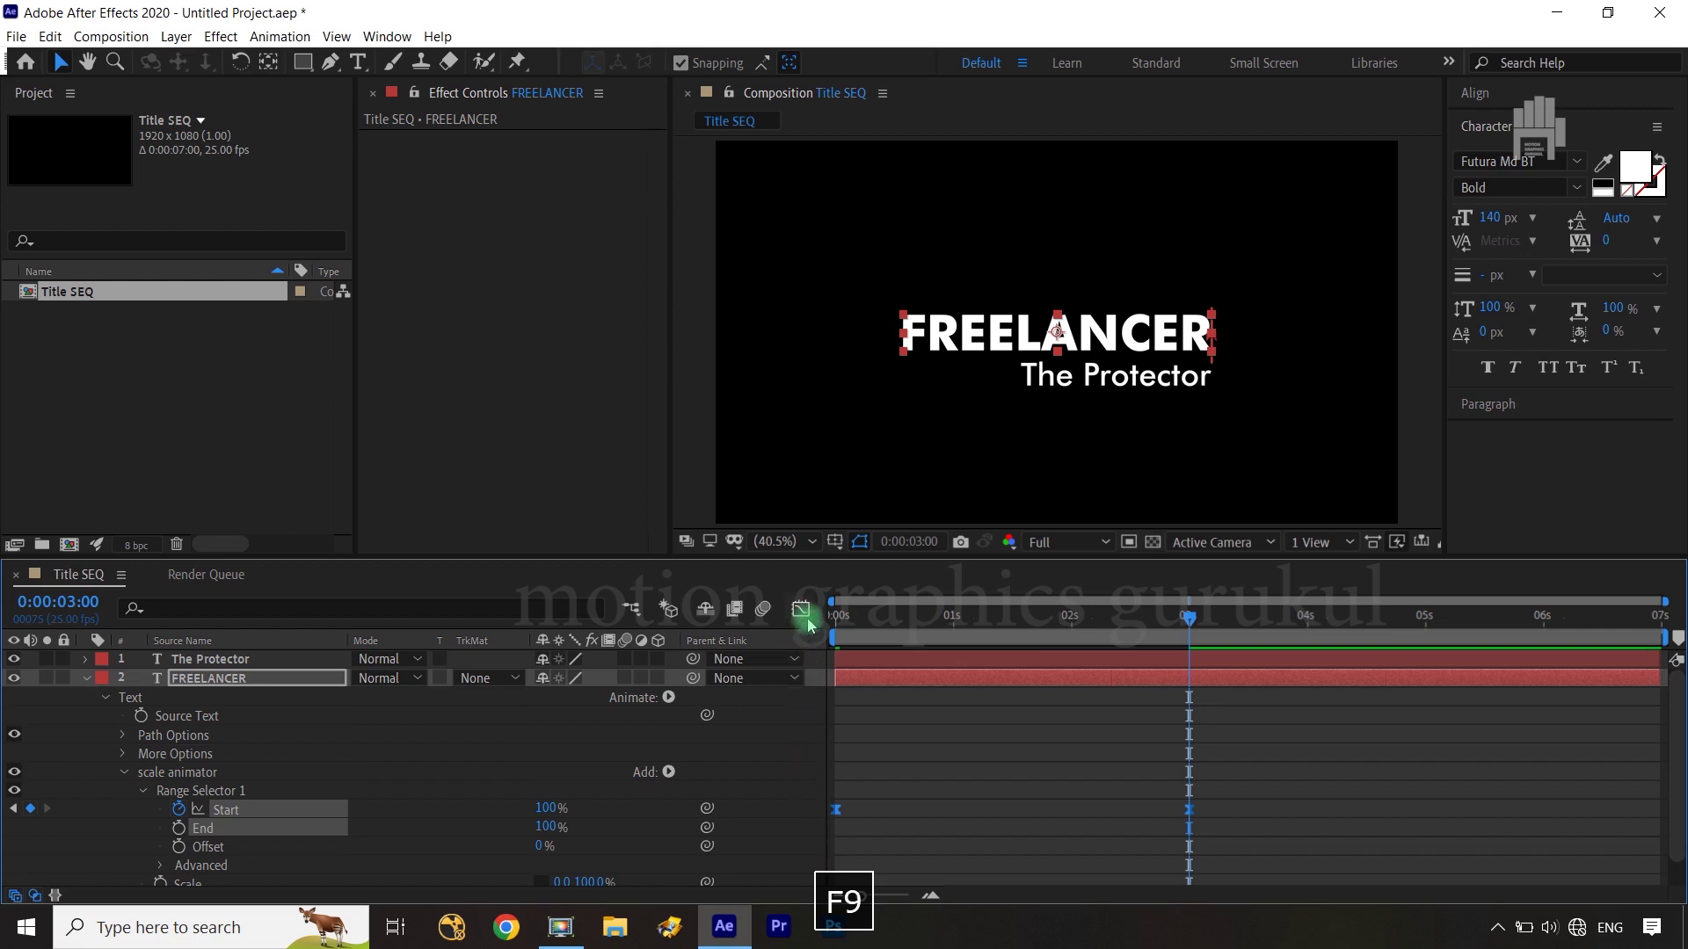
Reshape the Start speed curve so the reveal starts fast and eases out slowly.
{"action": "key", "text": "shift+F3"}
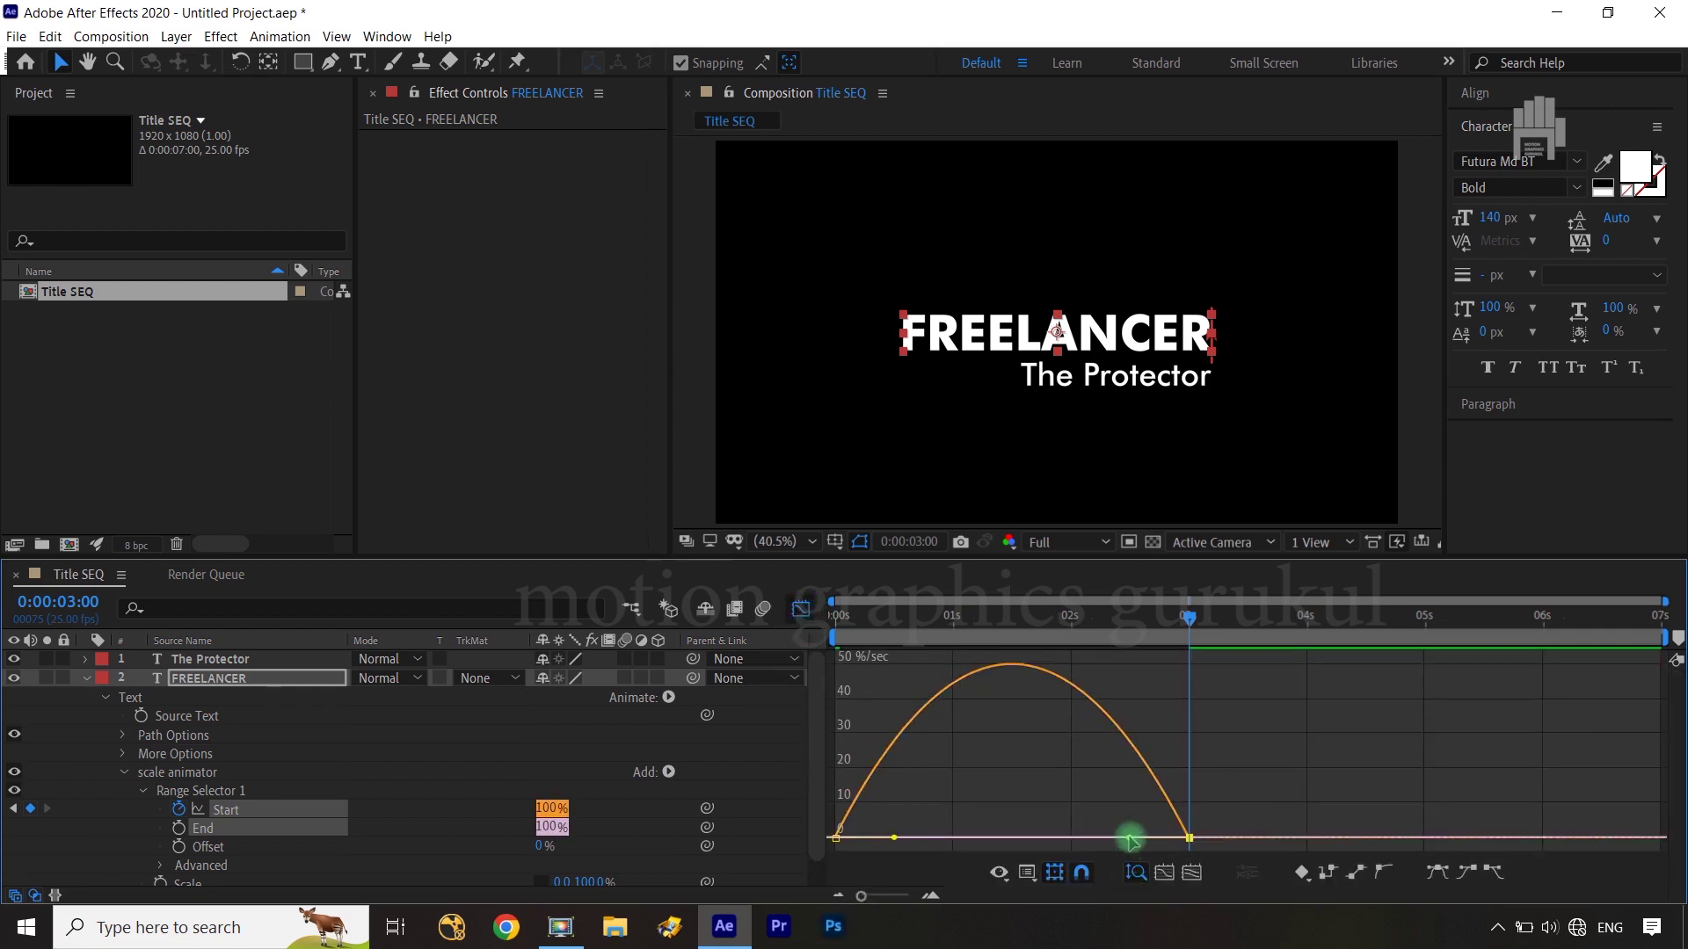
{"action": "left_click_drag", "start_coordinate": [1129, 837], "coordinate": [1011, 839]}
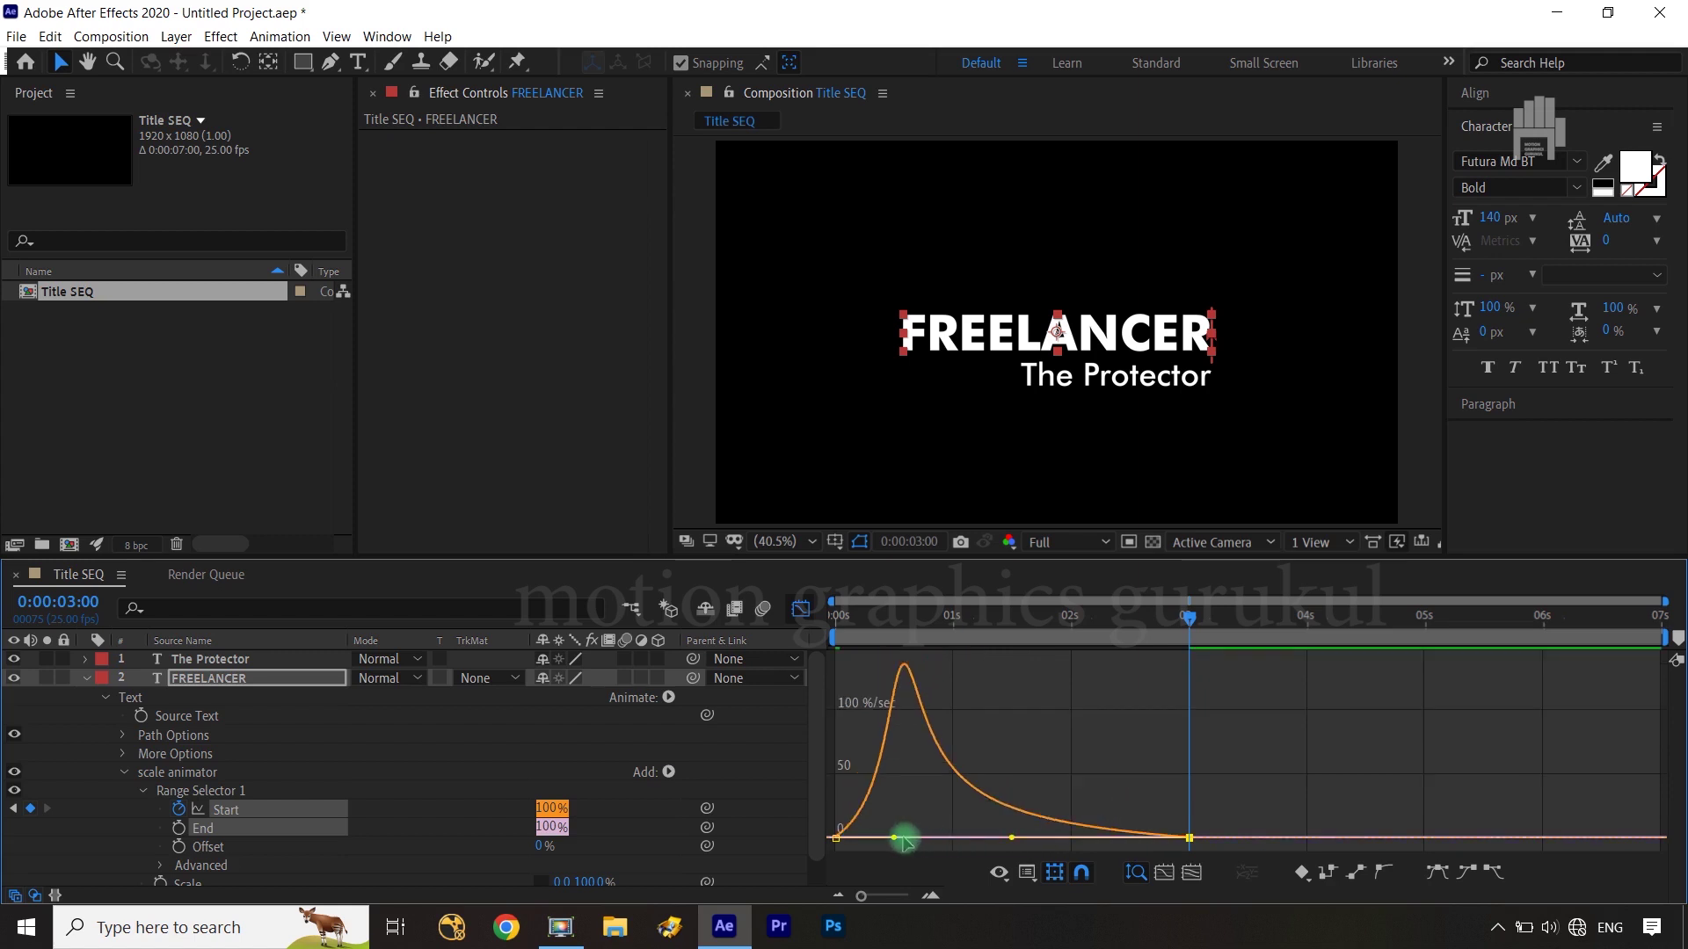
{"action": "mouse_move", "coordinate": [894, 838]}
{"action": "left_mouse_down"}
{"action": "mouse_move", "coordinate": [877, 840]}
{"action": "mouse_move", "coordinate": [860, 761]}
{"action": "left_mouse_up"}
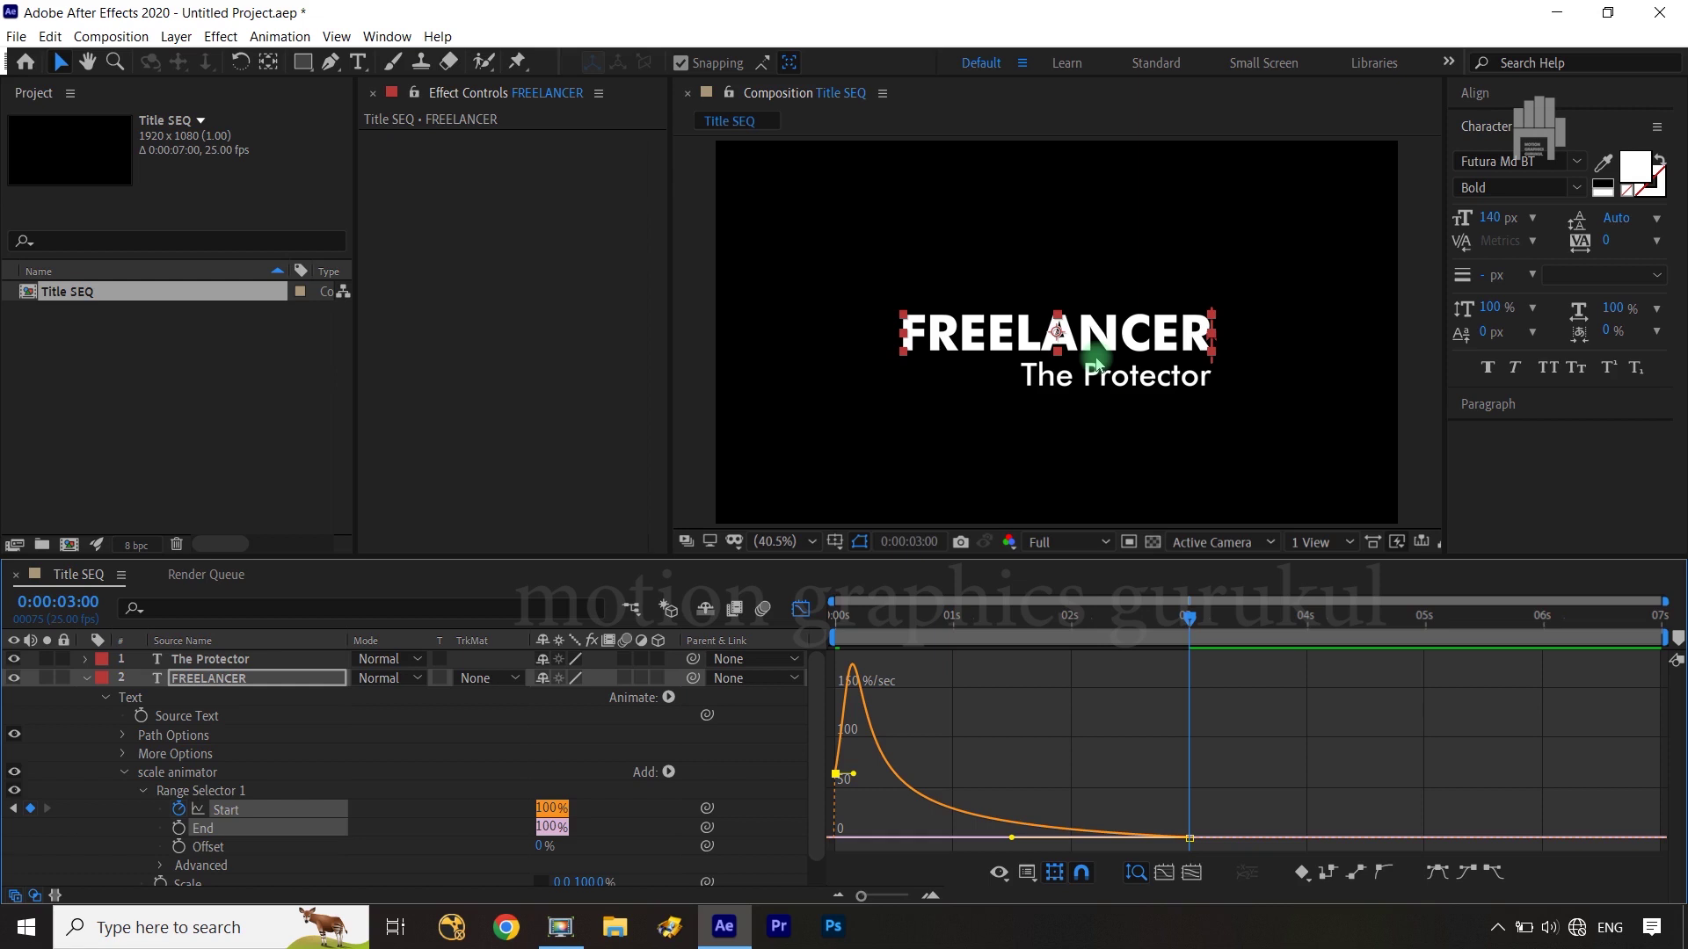
Leave the Graph Editor, collapse FREELANCER, and move the playhead back to 0:00:00:10.
{"action": "left_click", "coordinate": [799, 617]}
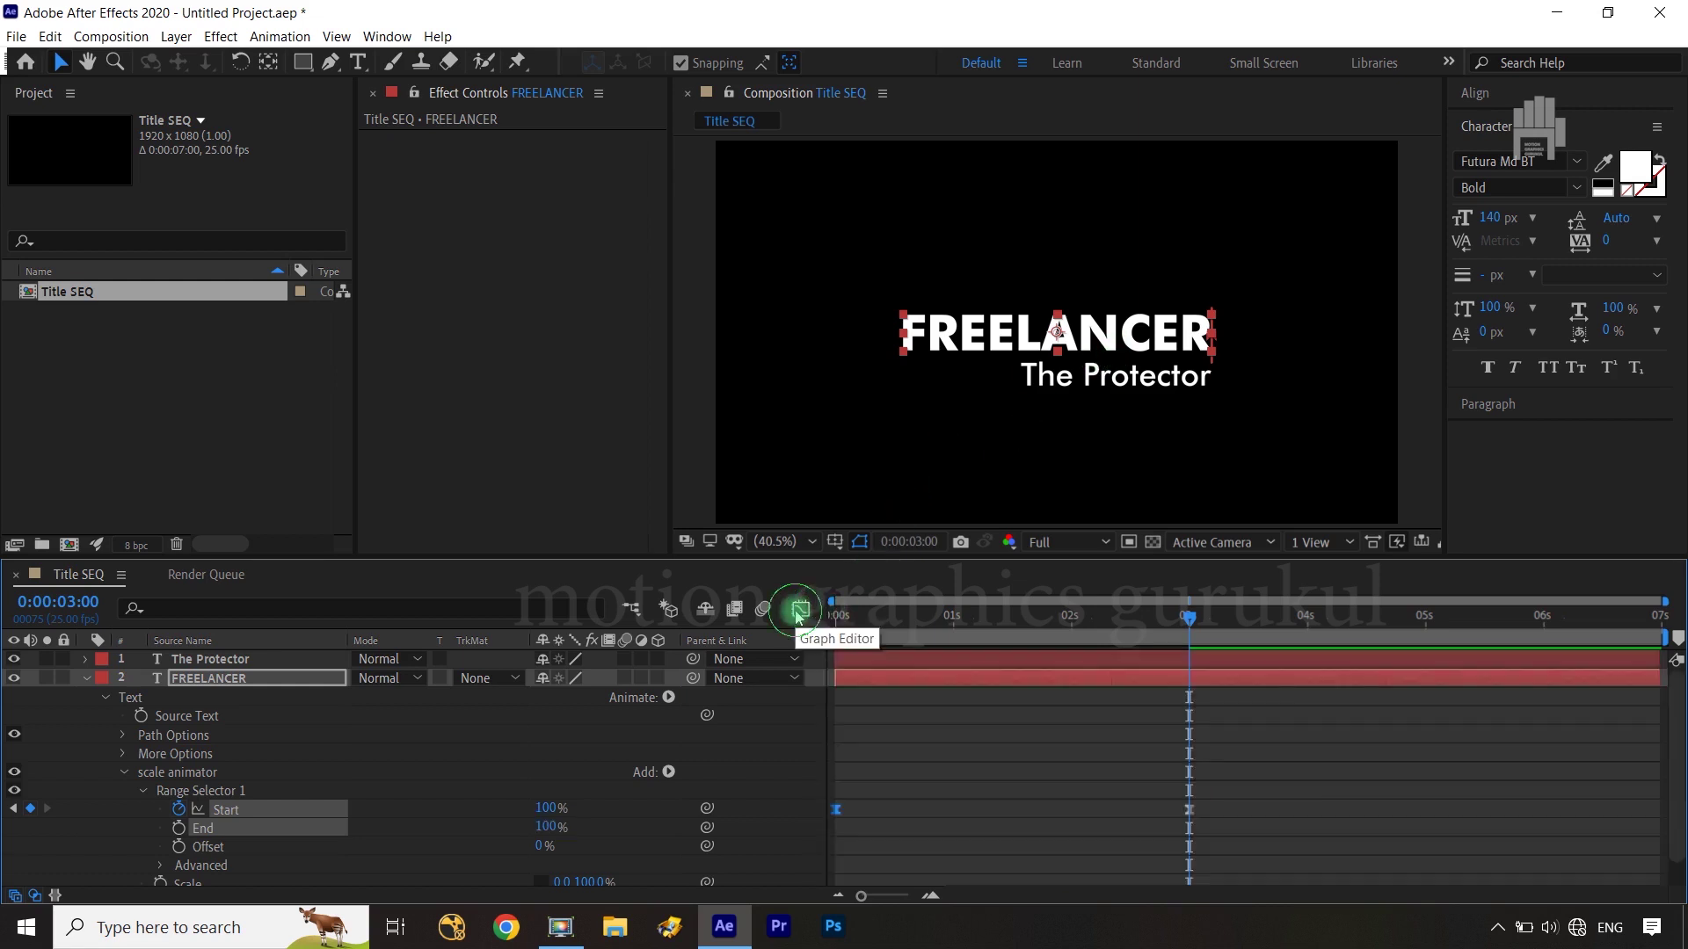
{"action": "left_click", "coordinate": [85, 679]}
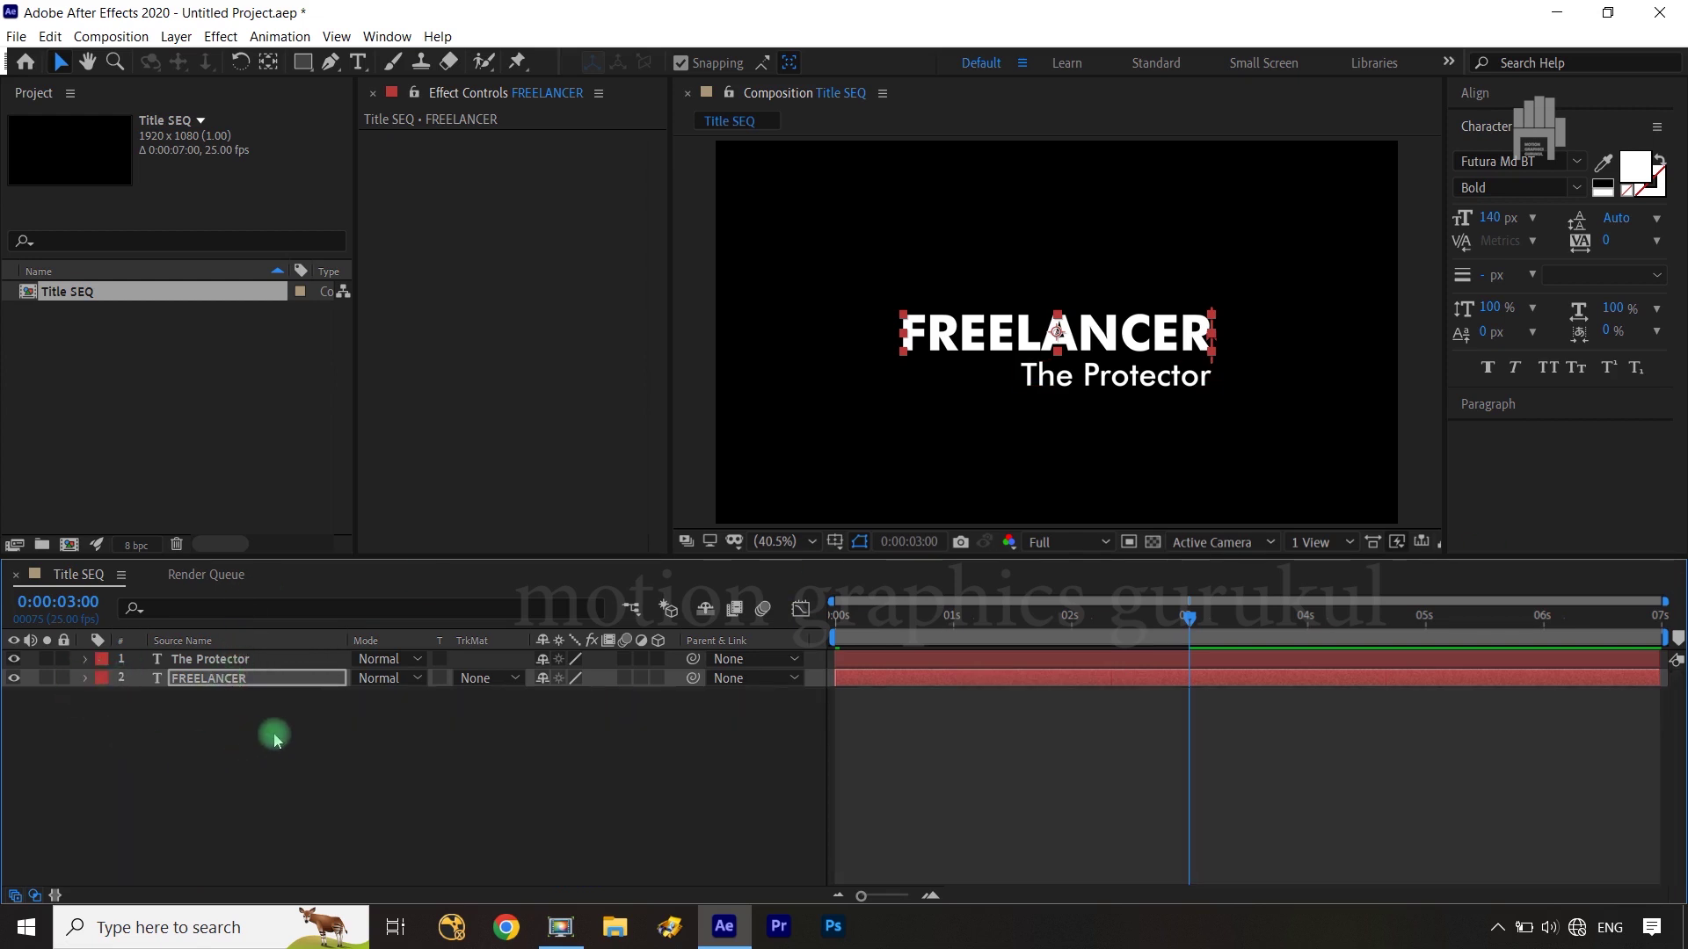
{"action": "left_click", "coordinate": [311, 686]}
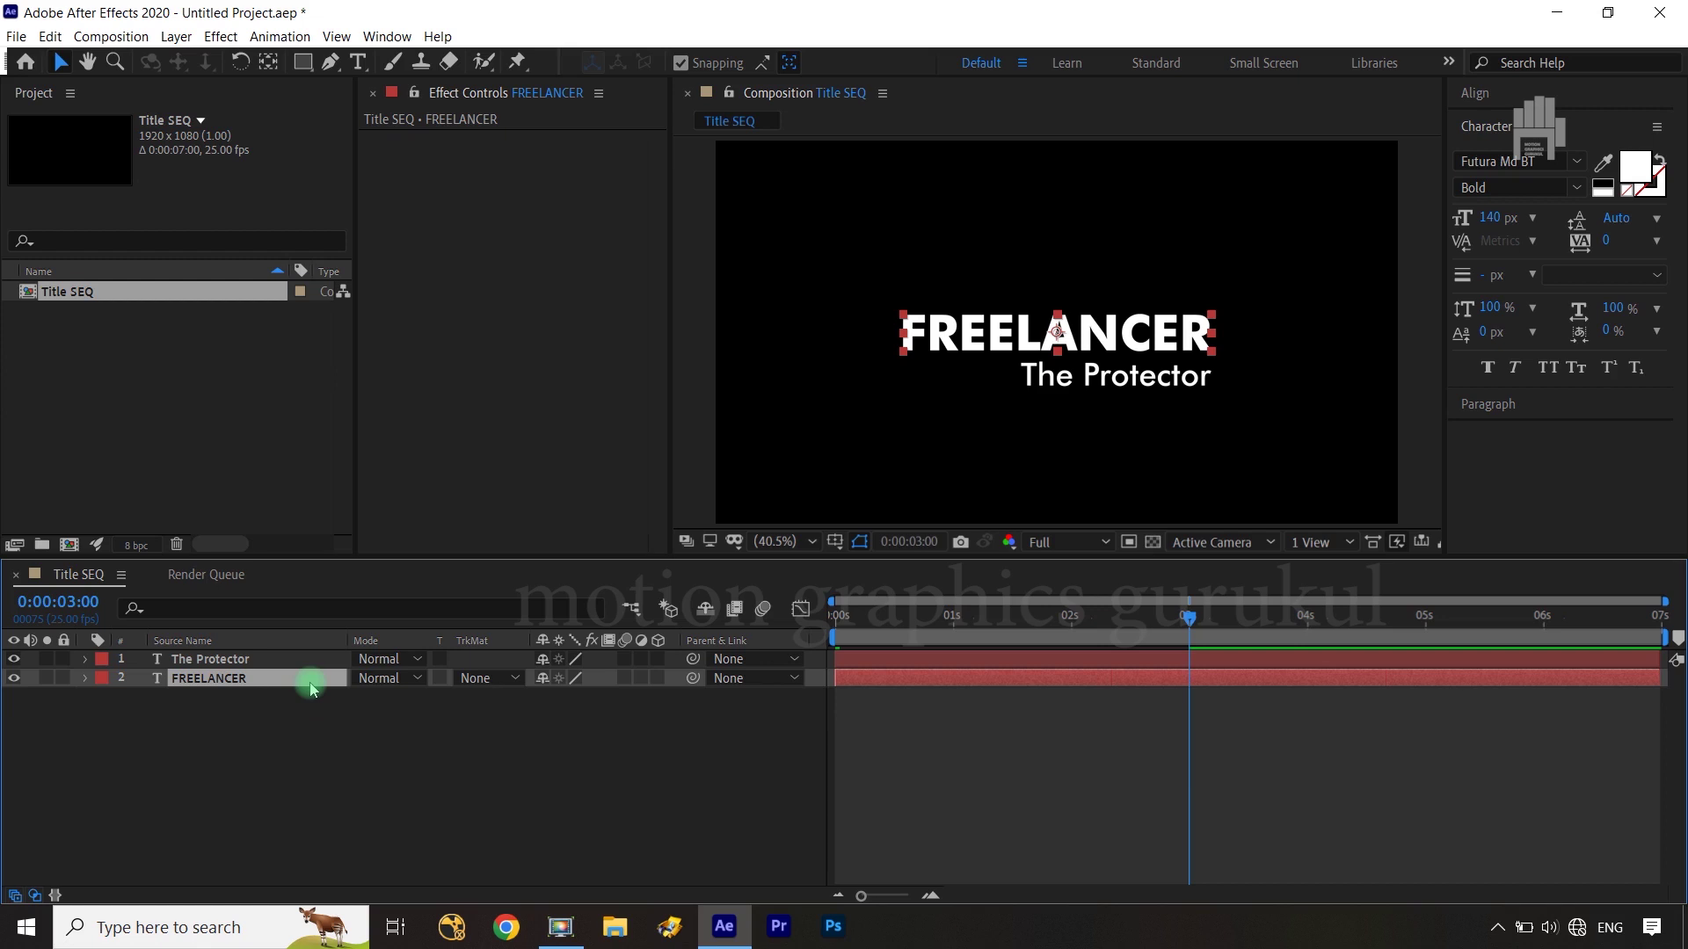
{"action": "mouse_move", "coordinate": [1182, 617]}
{"action": "left_mouse_down"}
{"action": "mouse_move", "coordinate": [1088, 634]}
{"action": "mouse_move", "coordinate": [1188, 633]}
{"action": "mouse_move", "coordinate": [884, 633]}
{"action": "left_mouse_up"}
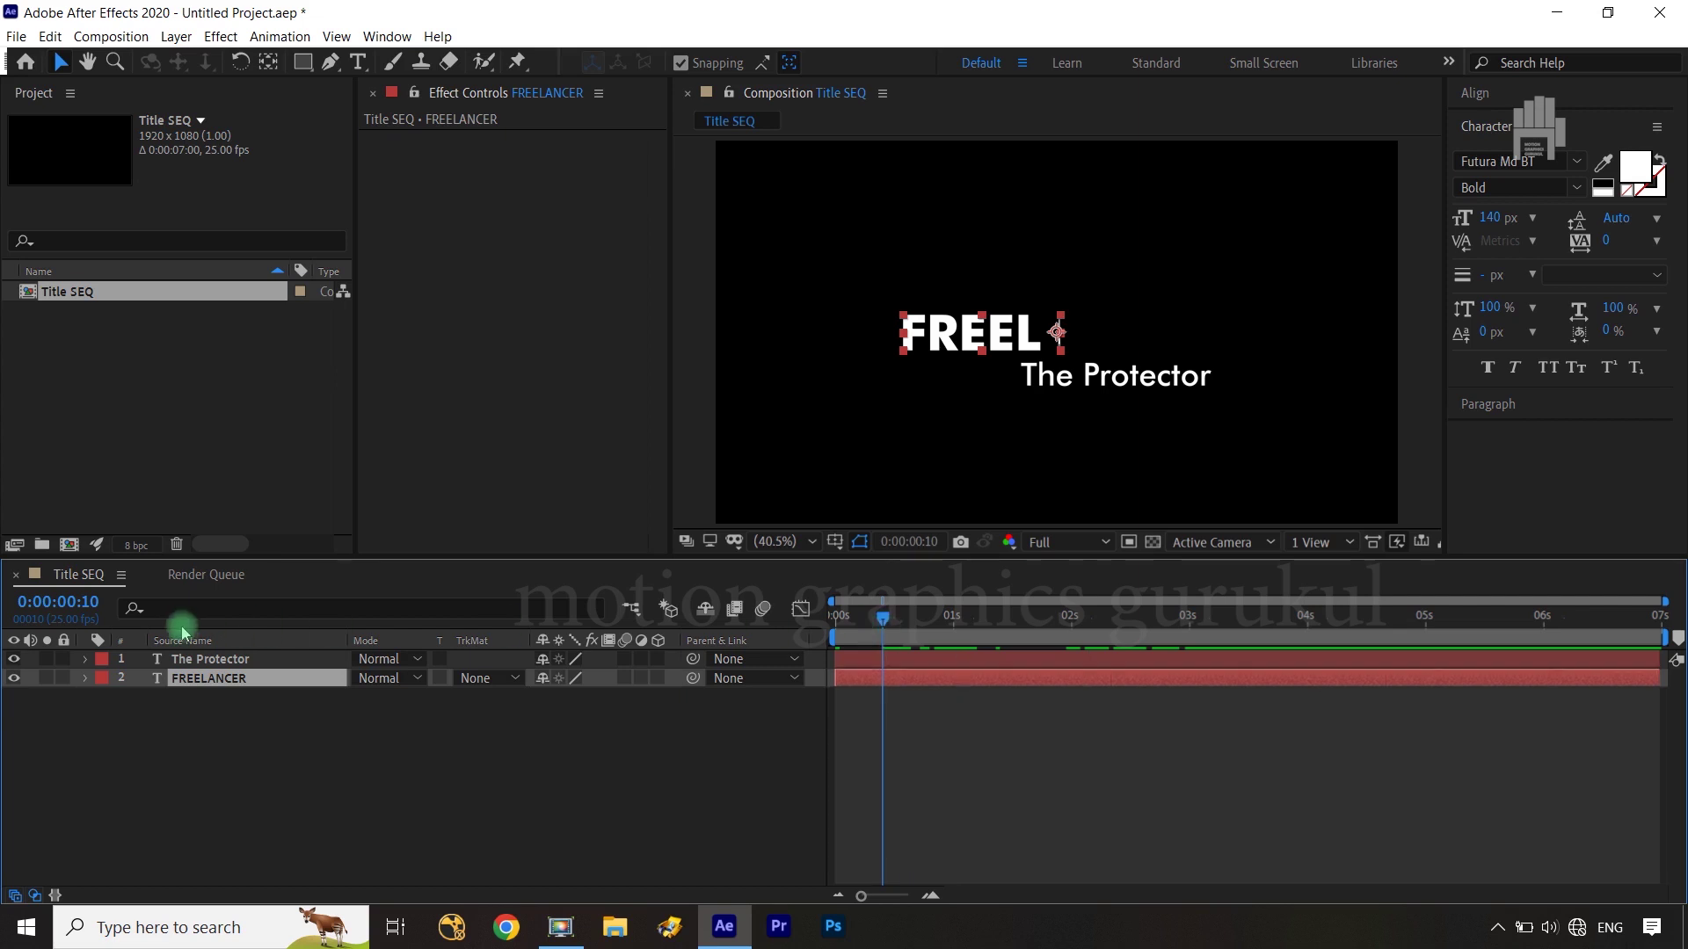
Keyframe The Protector's opacity from 0% at 0:00:00:10 to 100% at 0:00:03:00.
{"action": "left_click", "coordinate": [202, 659]}
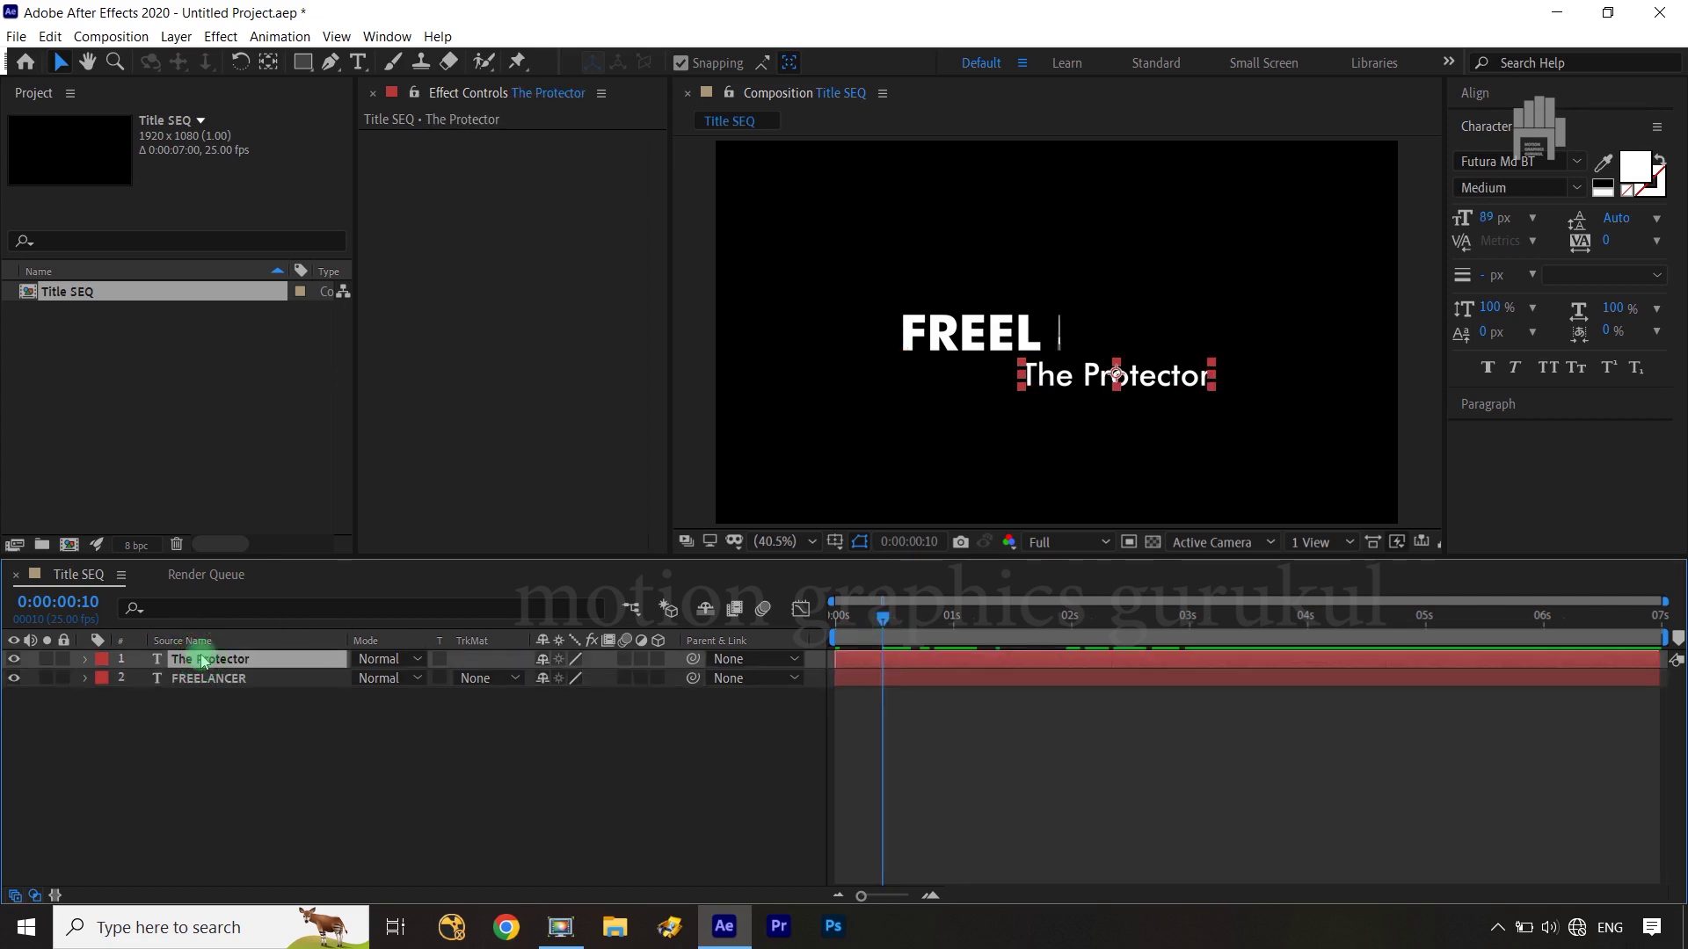
{"action": "key", "text": "t"}
{"action": "left_click", "coordinate": [141, 679]}
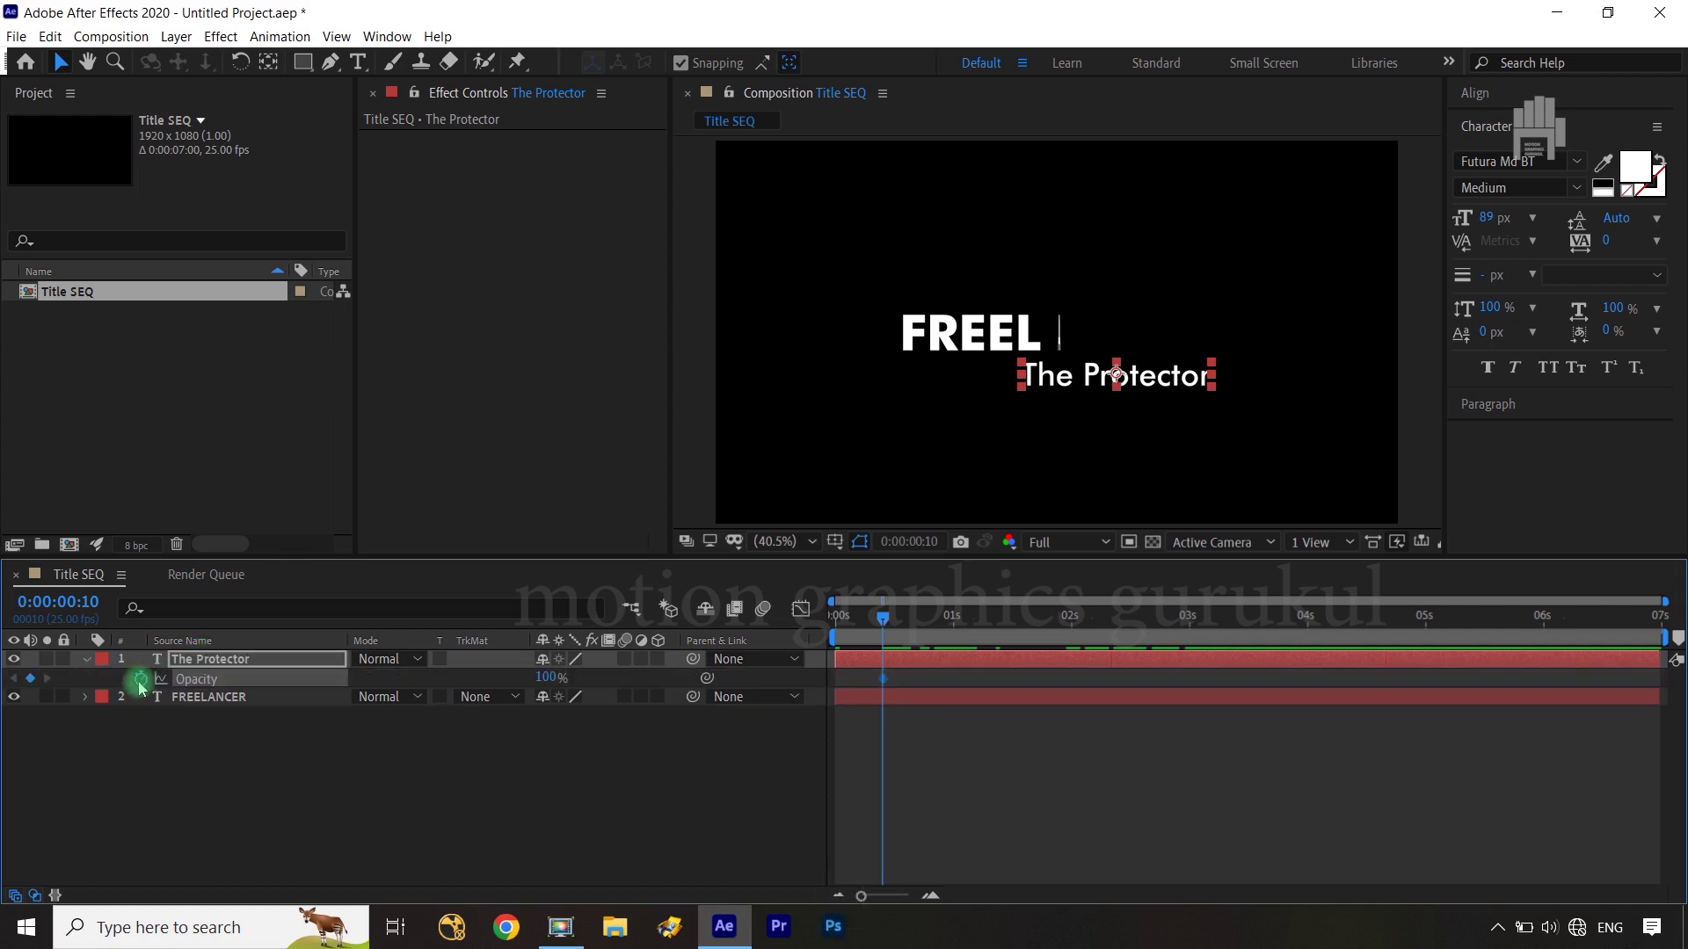
{"action": "left_click_drag", "start_coordinate": [897, 624], "coordinate": [1191, 633]}
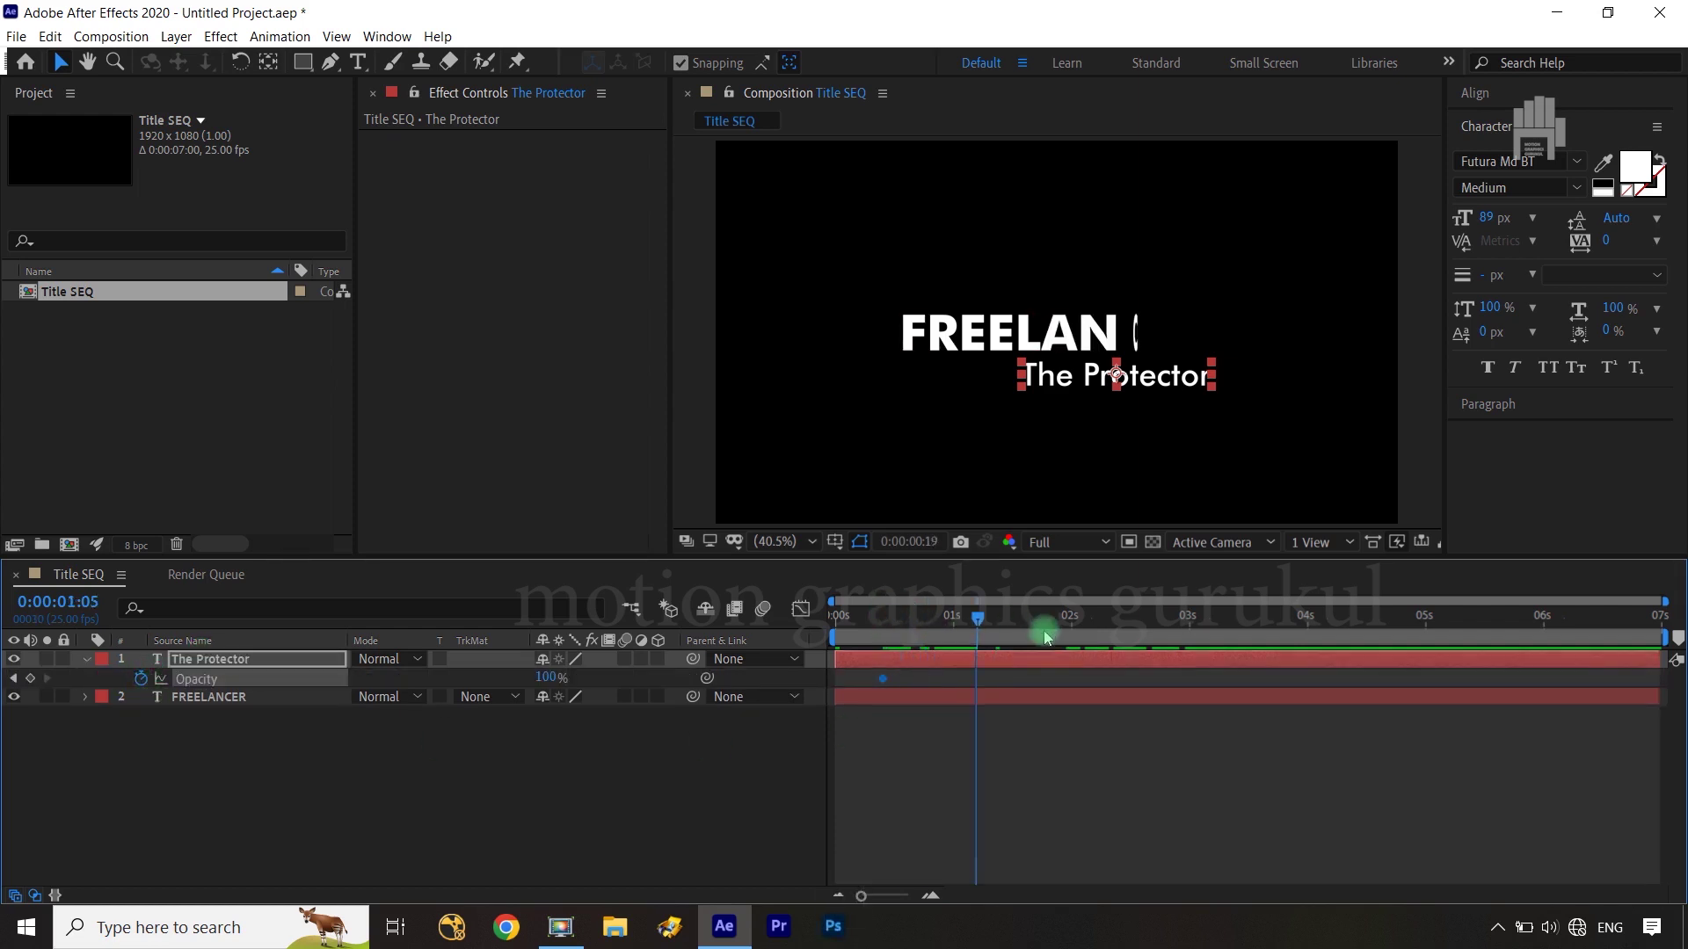
{"action": "left_click", "coordinate": [14, 678]}
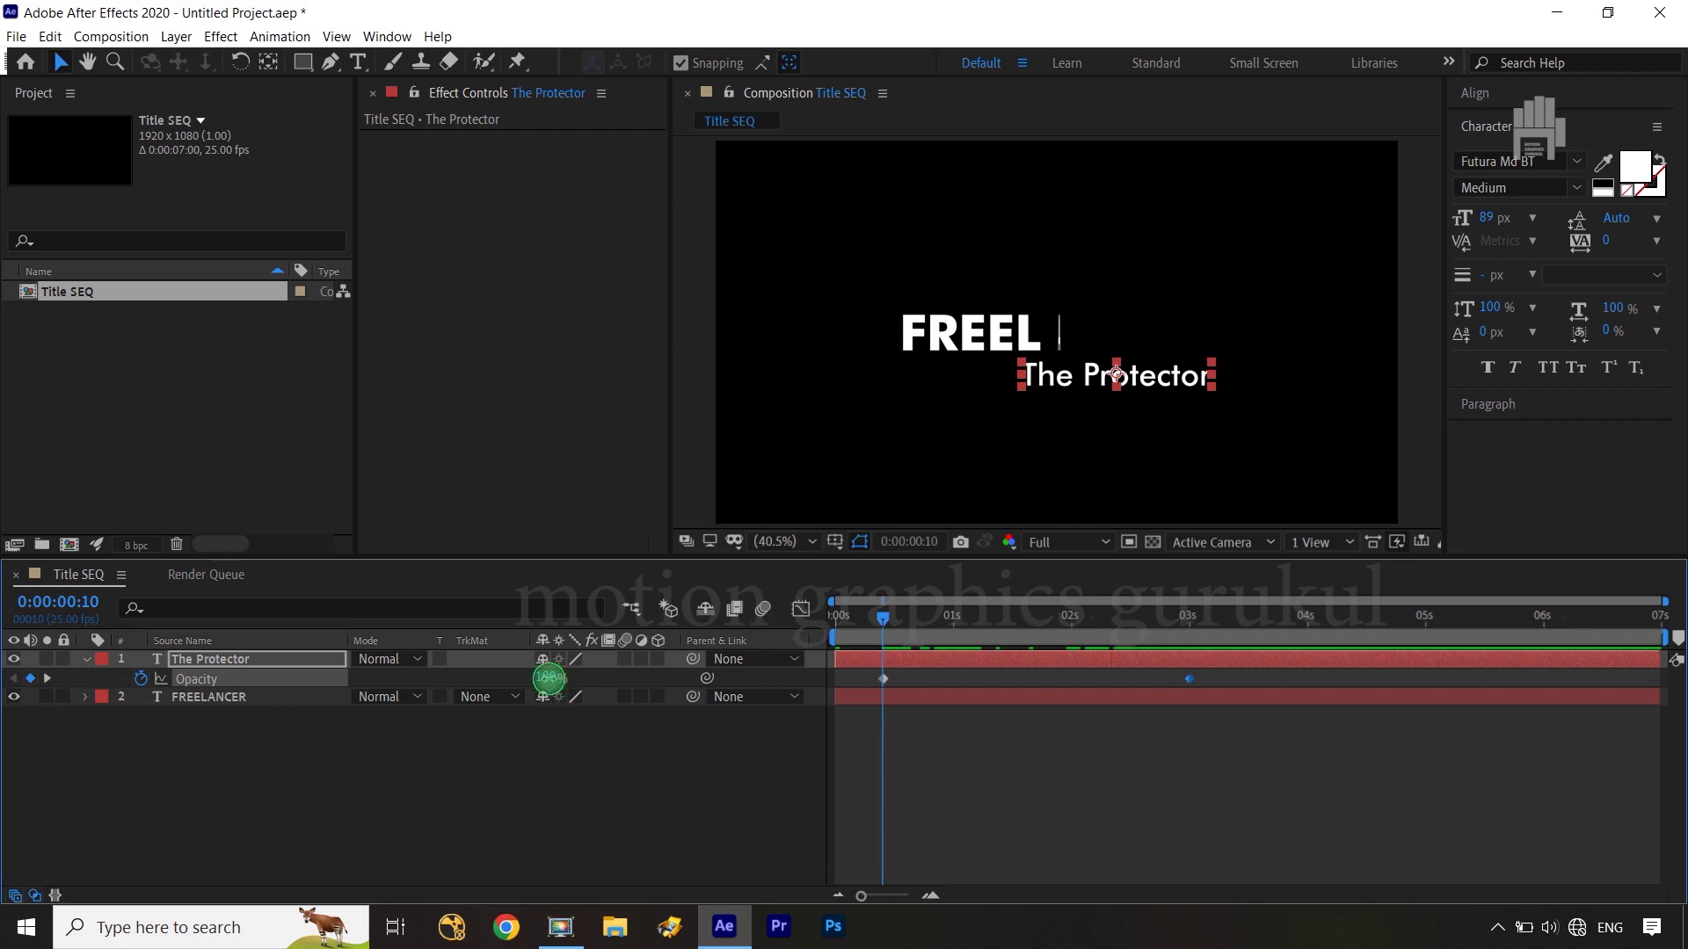
{"action": "left_click_drag", "start_coordinate": [548, 677], "coordinate": [421, 680]}
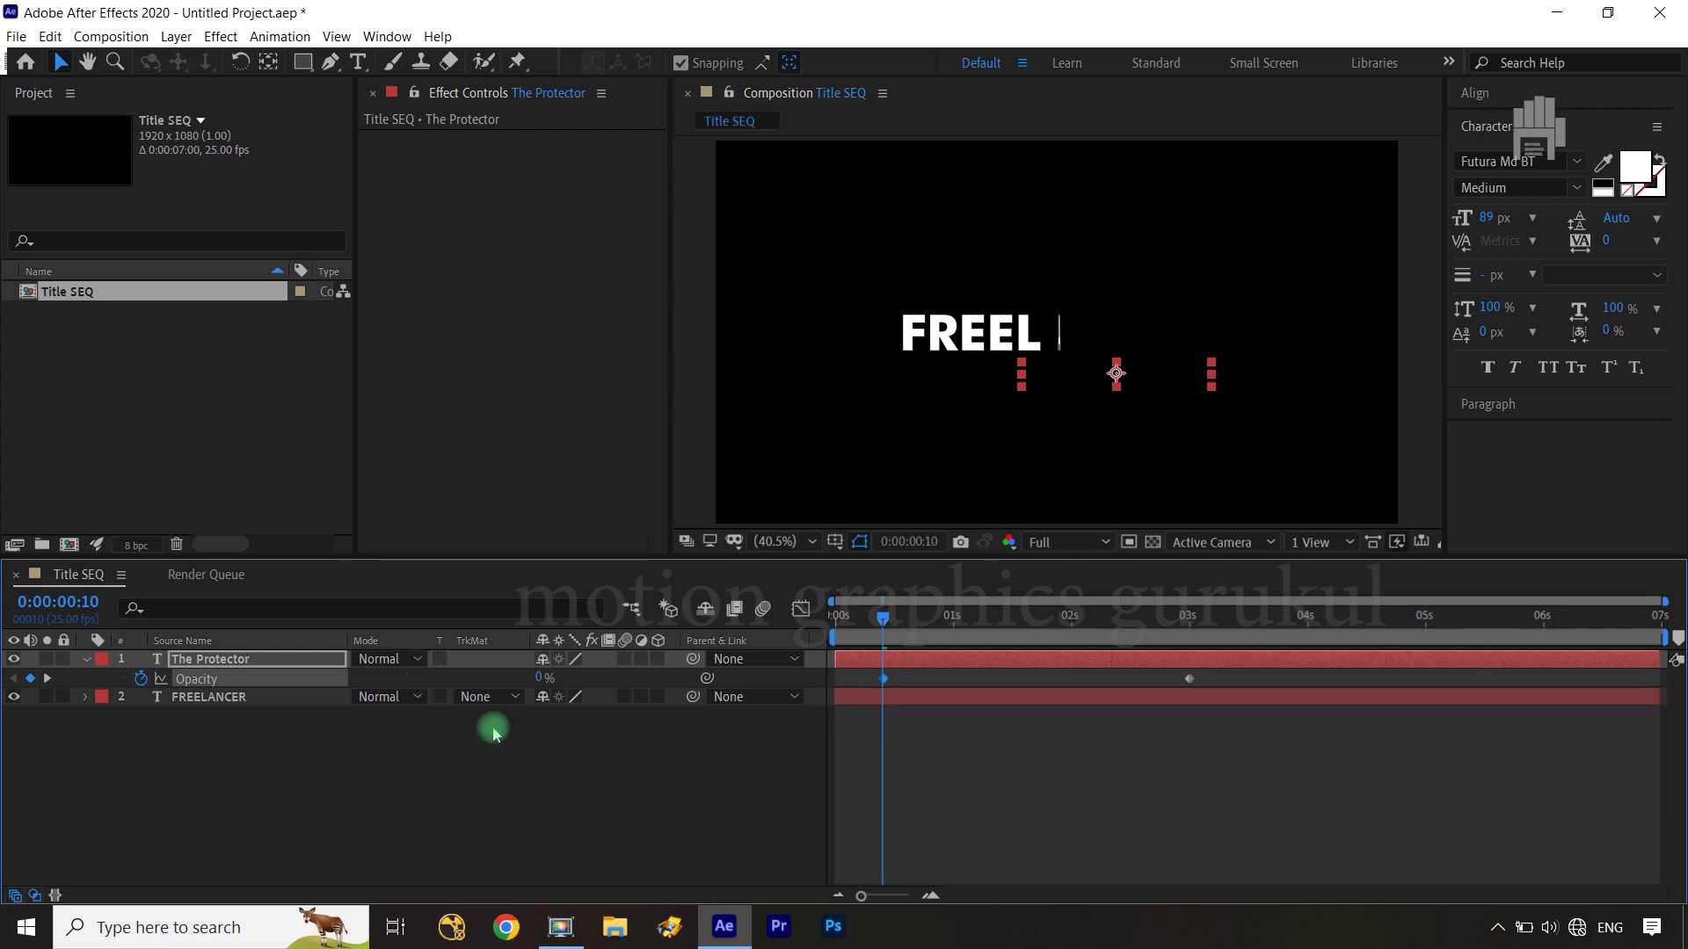
Ease both opacity keyframes and preview the fade-in.
{"action": "left_click", "coordinate": [542, 787]}
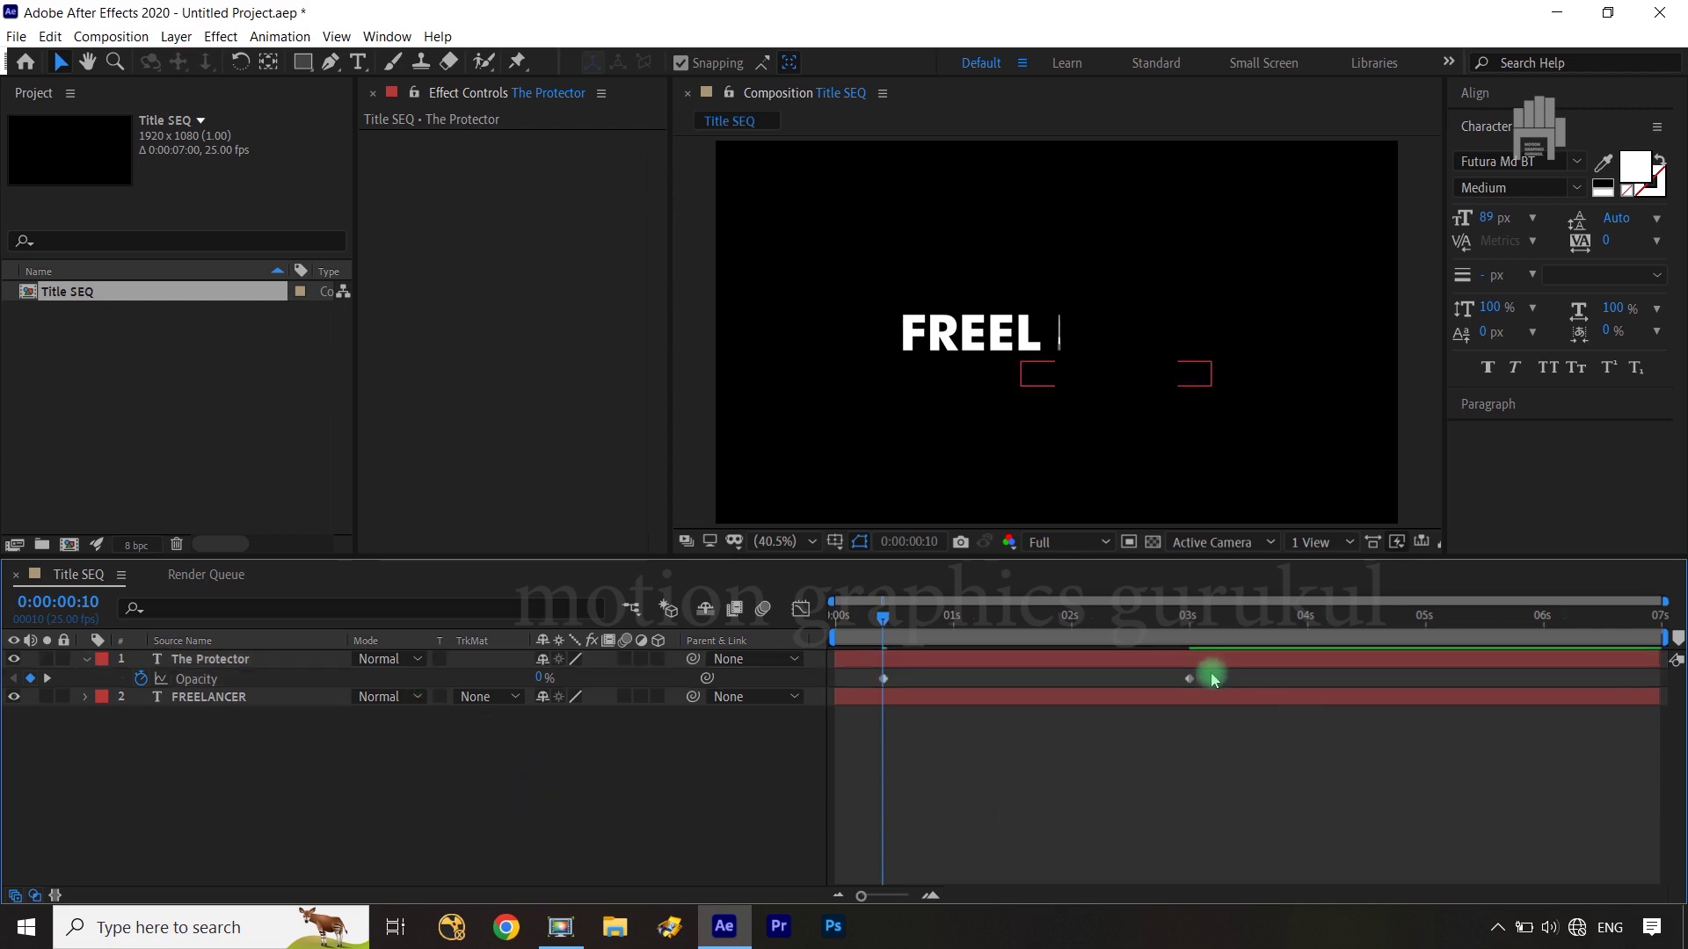
{"action": "left_click_drag", "start_coordinate": [1214, 680], "coordinate": [875, 691]}
{"action": "key", "text": "F9"}
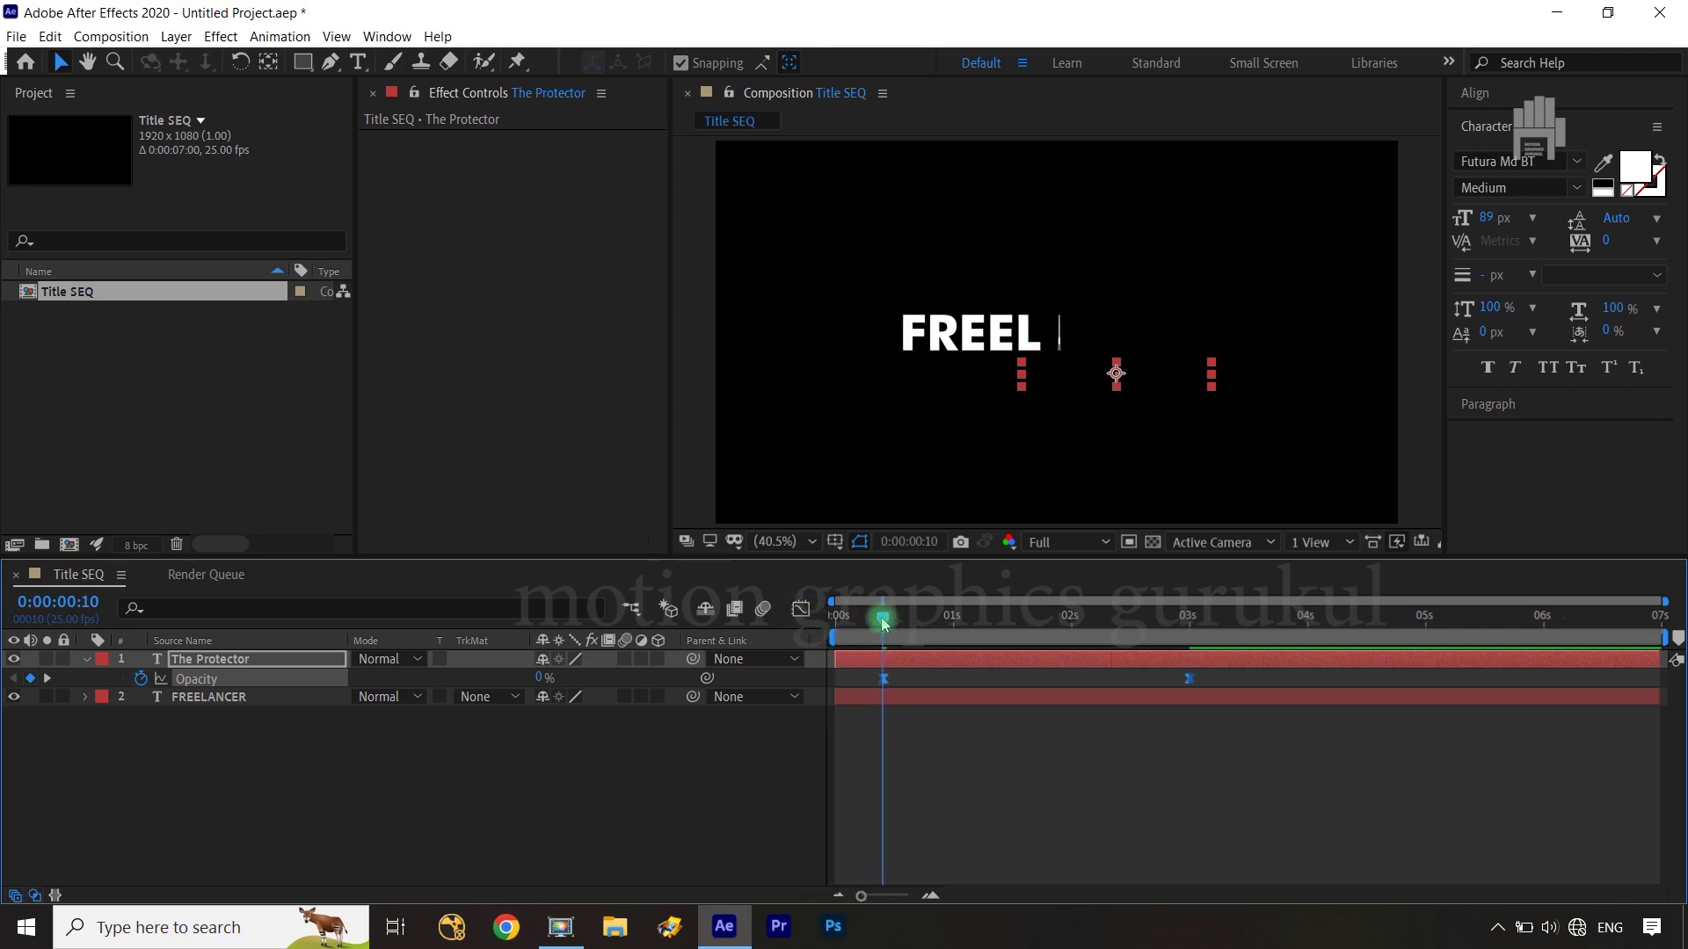
{"action": "left_click_drag", "start_coordinate": [883, 622], "coordinate": [1079, 624]}
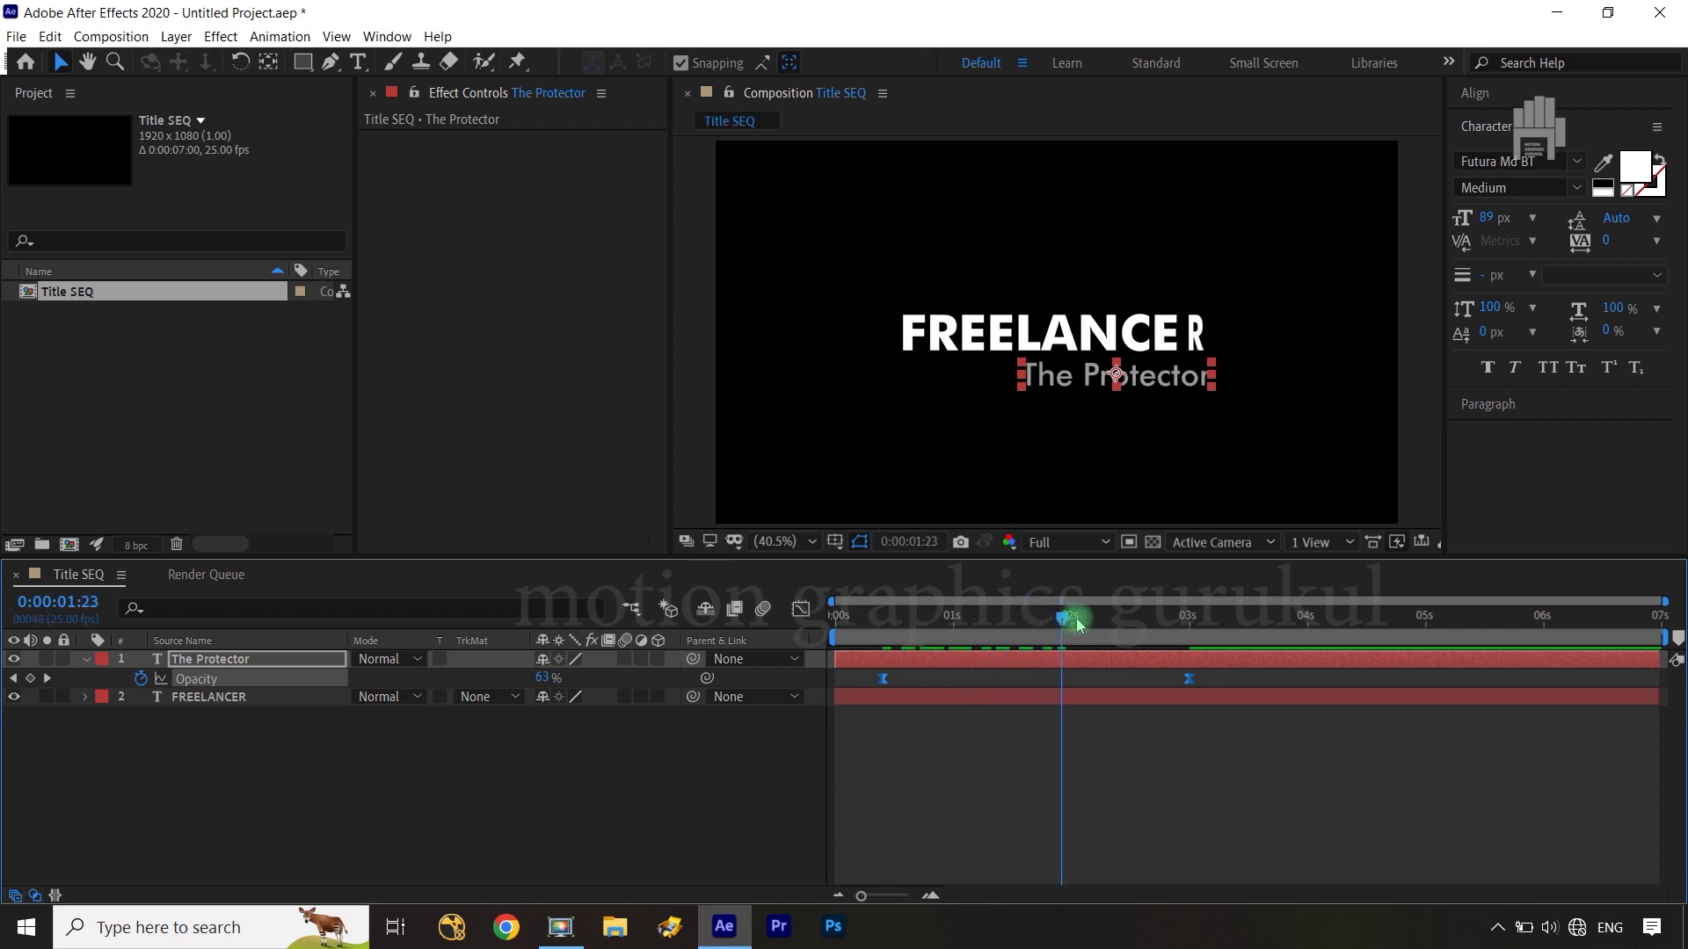
{"action": "left_click_drag", "start_coordinate": [1079, 624], "coordinate": [1196, 622]}
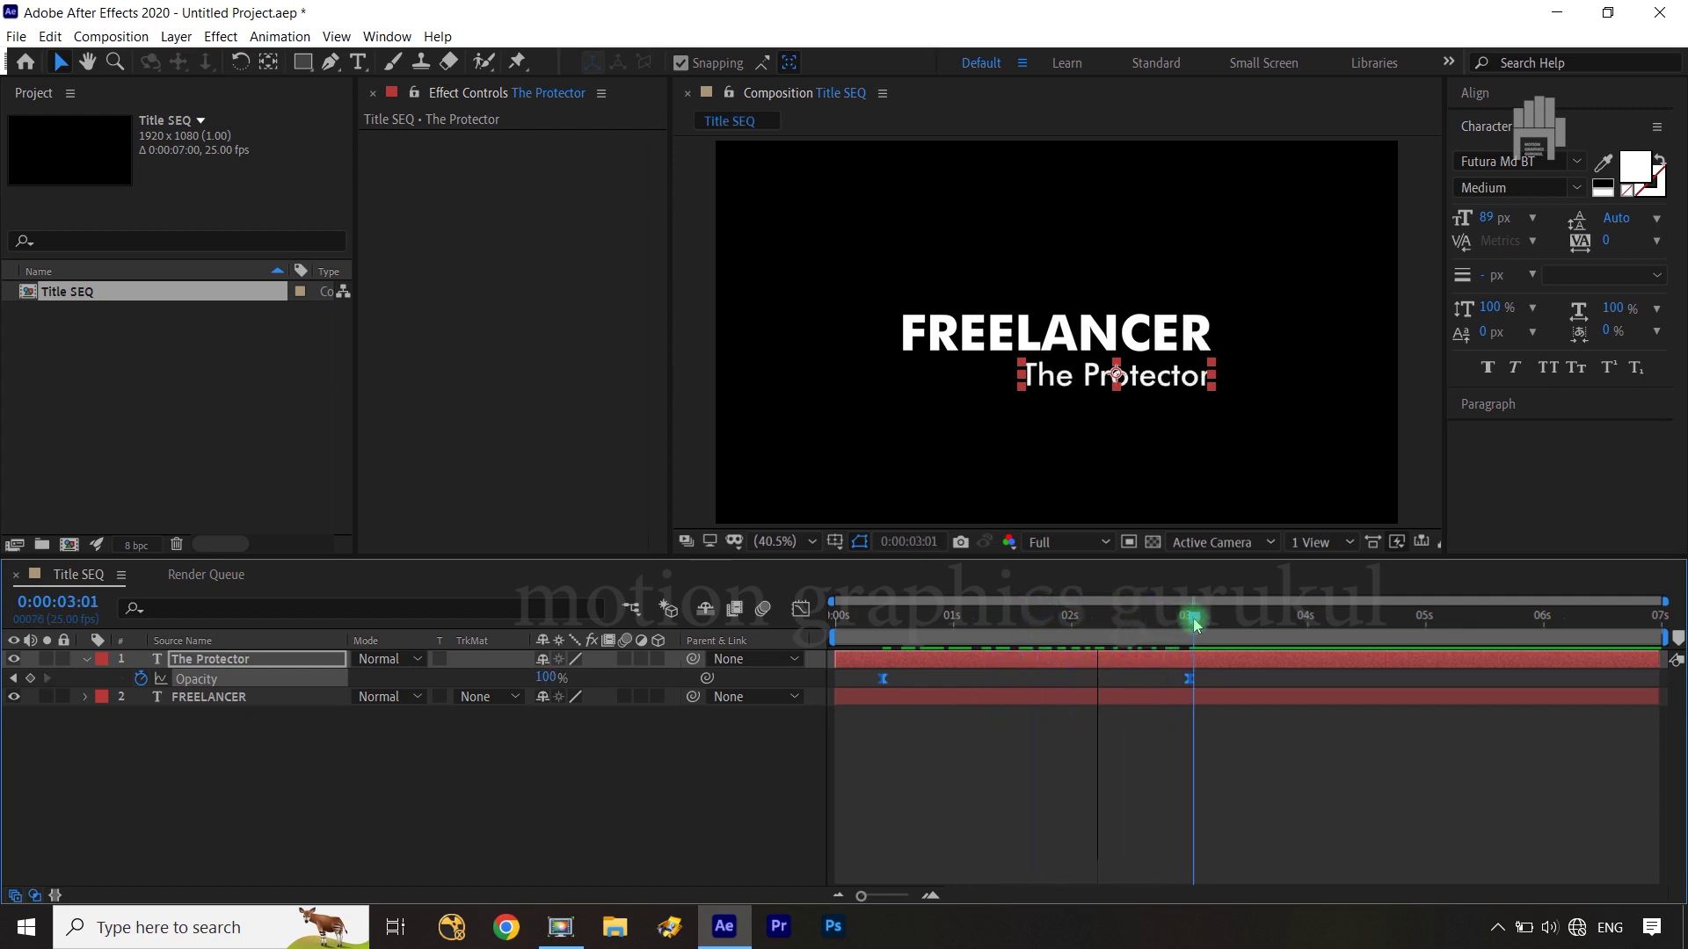
Collapse The Protector's opacity property.
{"action": "left_click", "coordinate": [716, 807]}
{"action": "left_click", "coordinate": [1208, 697]}
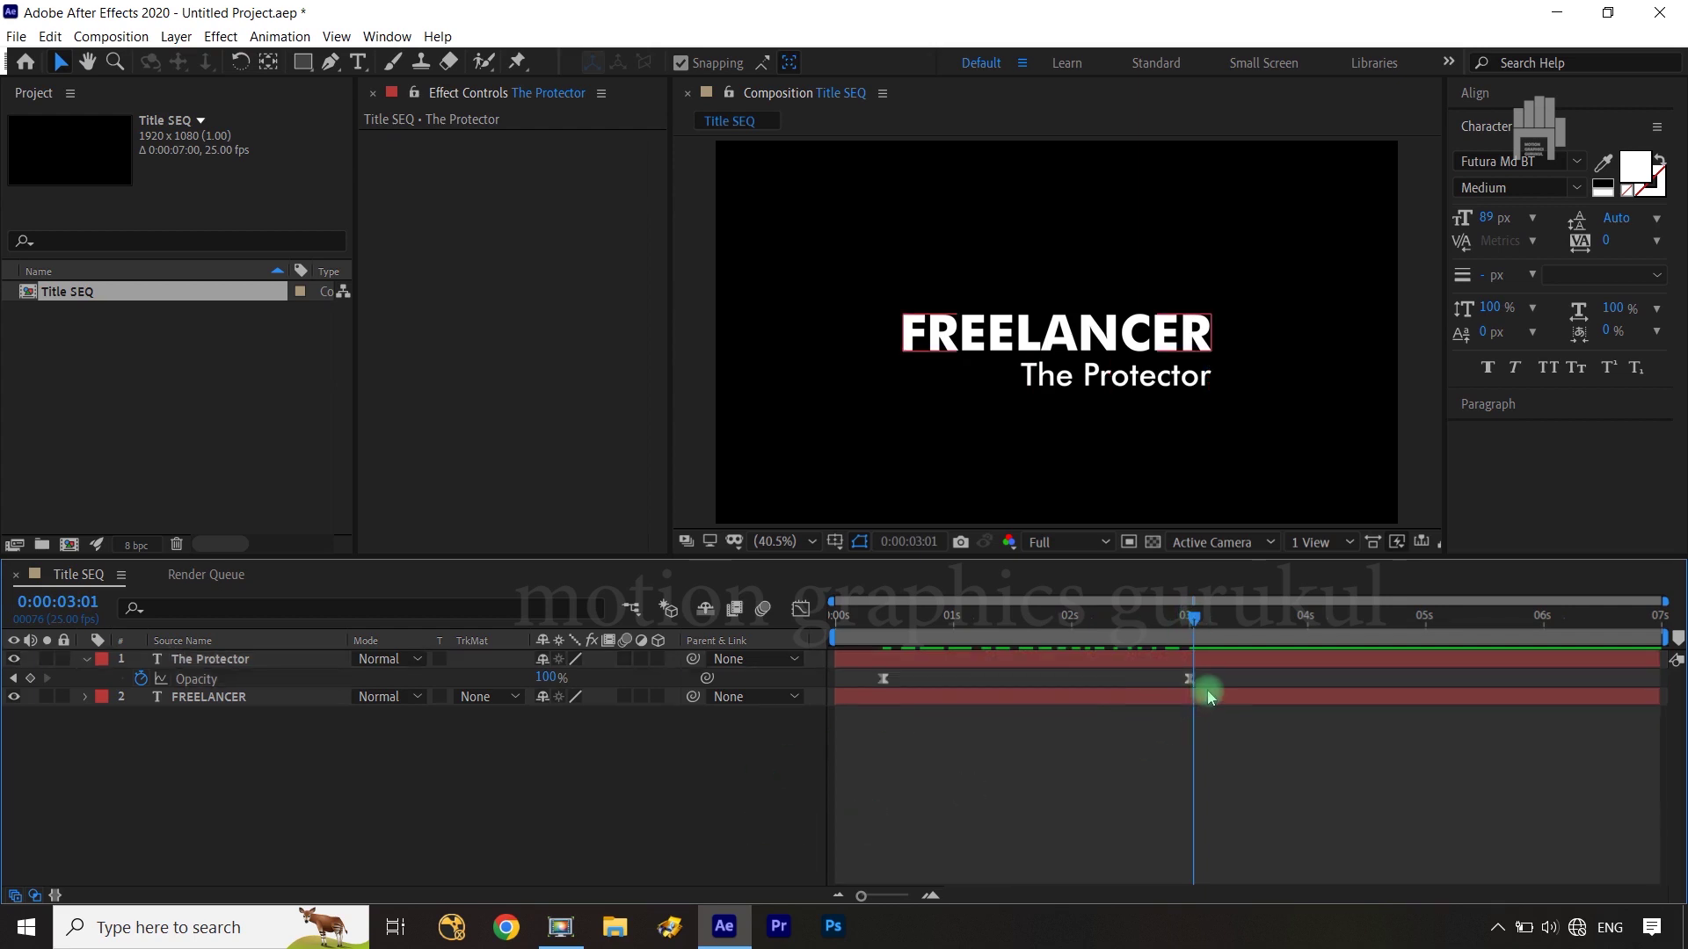
{"action": "left_click", "coordinate": [77, 669]}
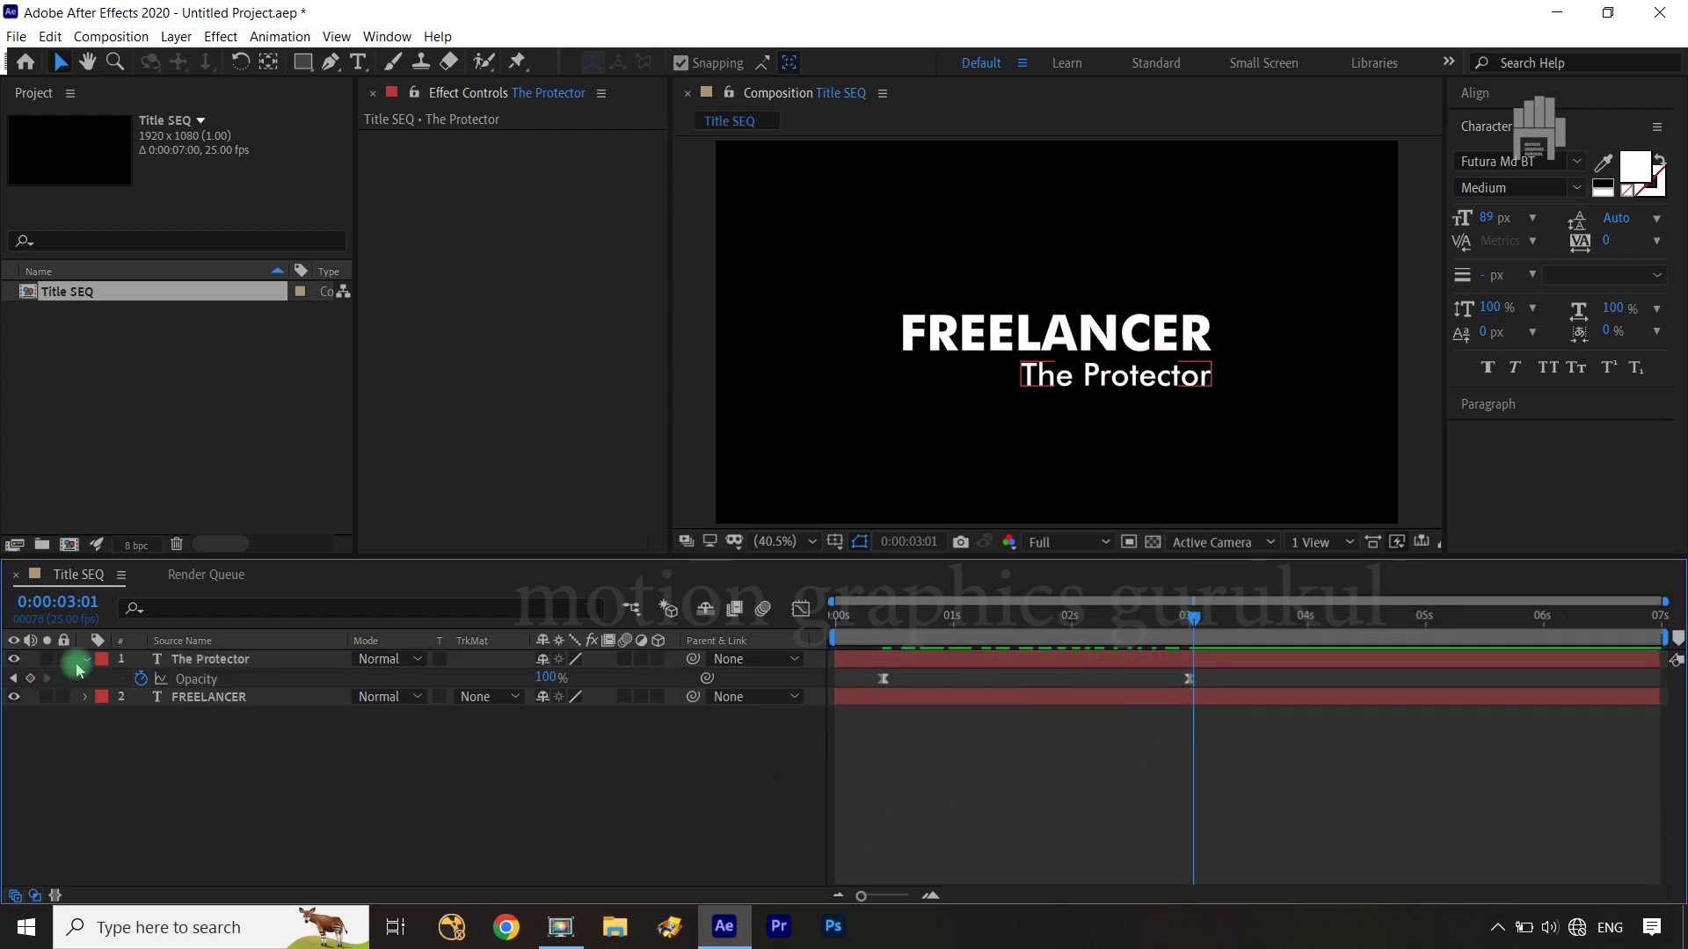
{"action": "left_click", "coordinate": [83, 666]}
{"action": "left_click", "coordinate": [136, 701]}
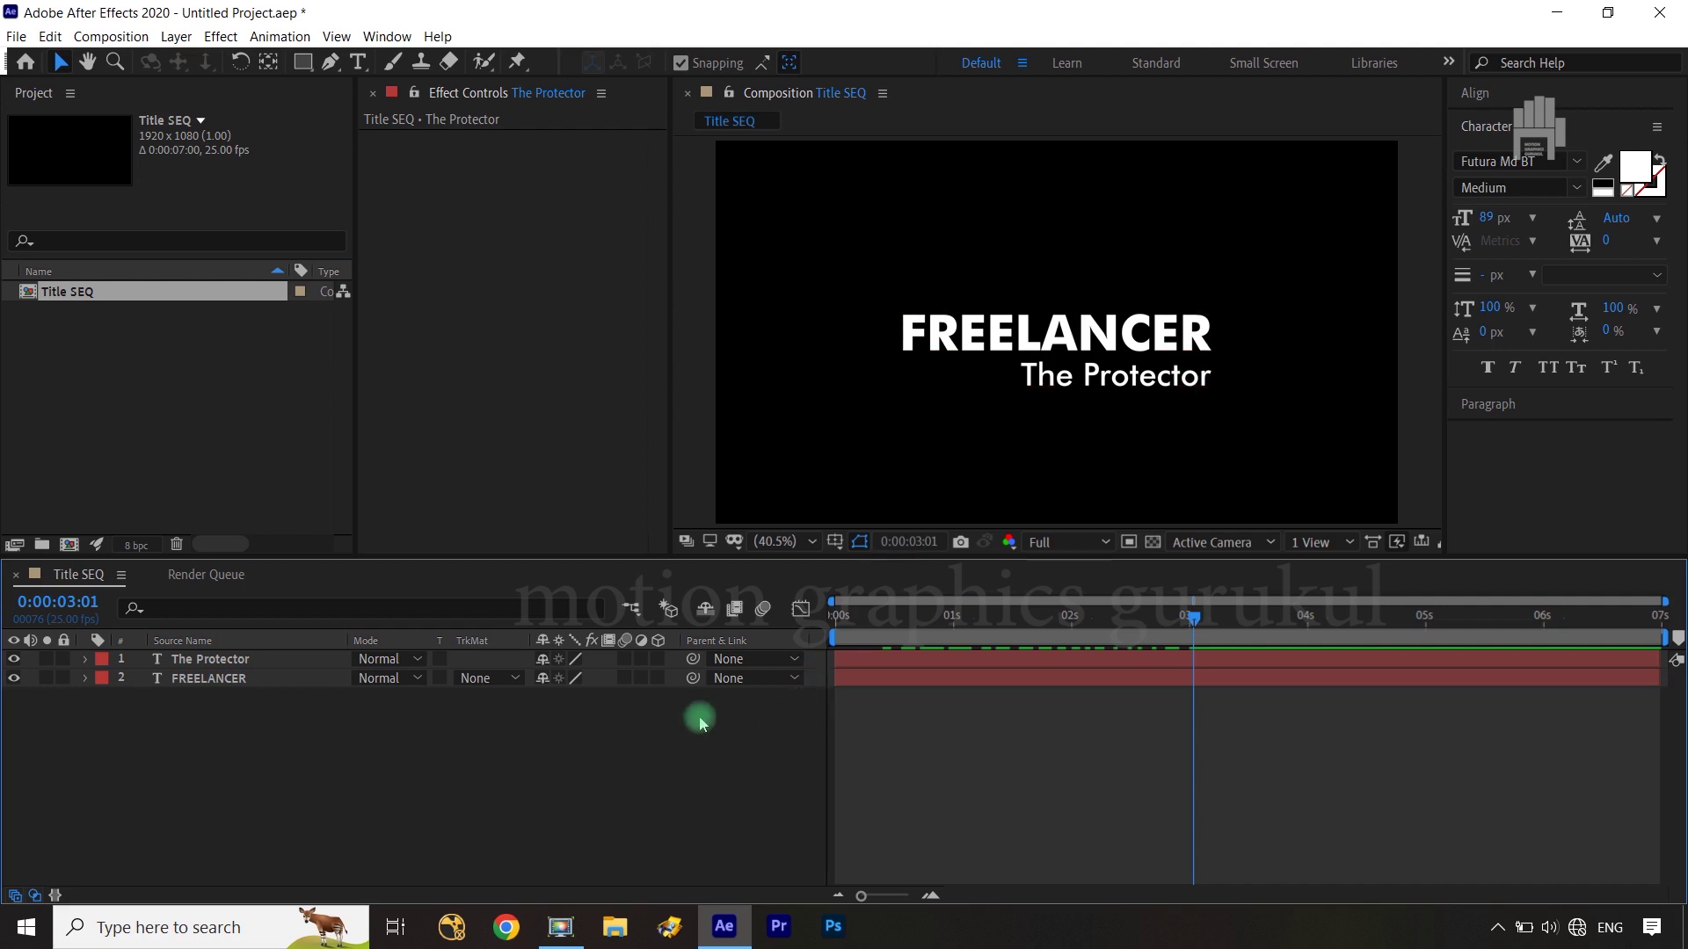
{"action": "left_click", "coordinate": [280, 677]}
Draw a Rounded Rectangle mask over the whole FREELANCER word.
{"action": "left_click", "coordinate": [246, 681]}
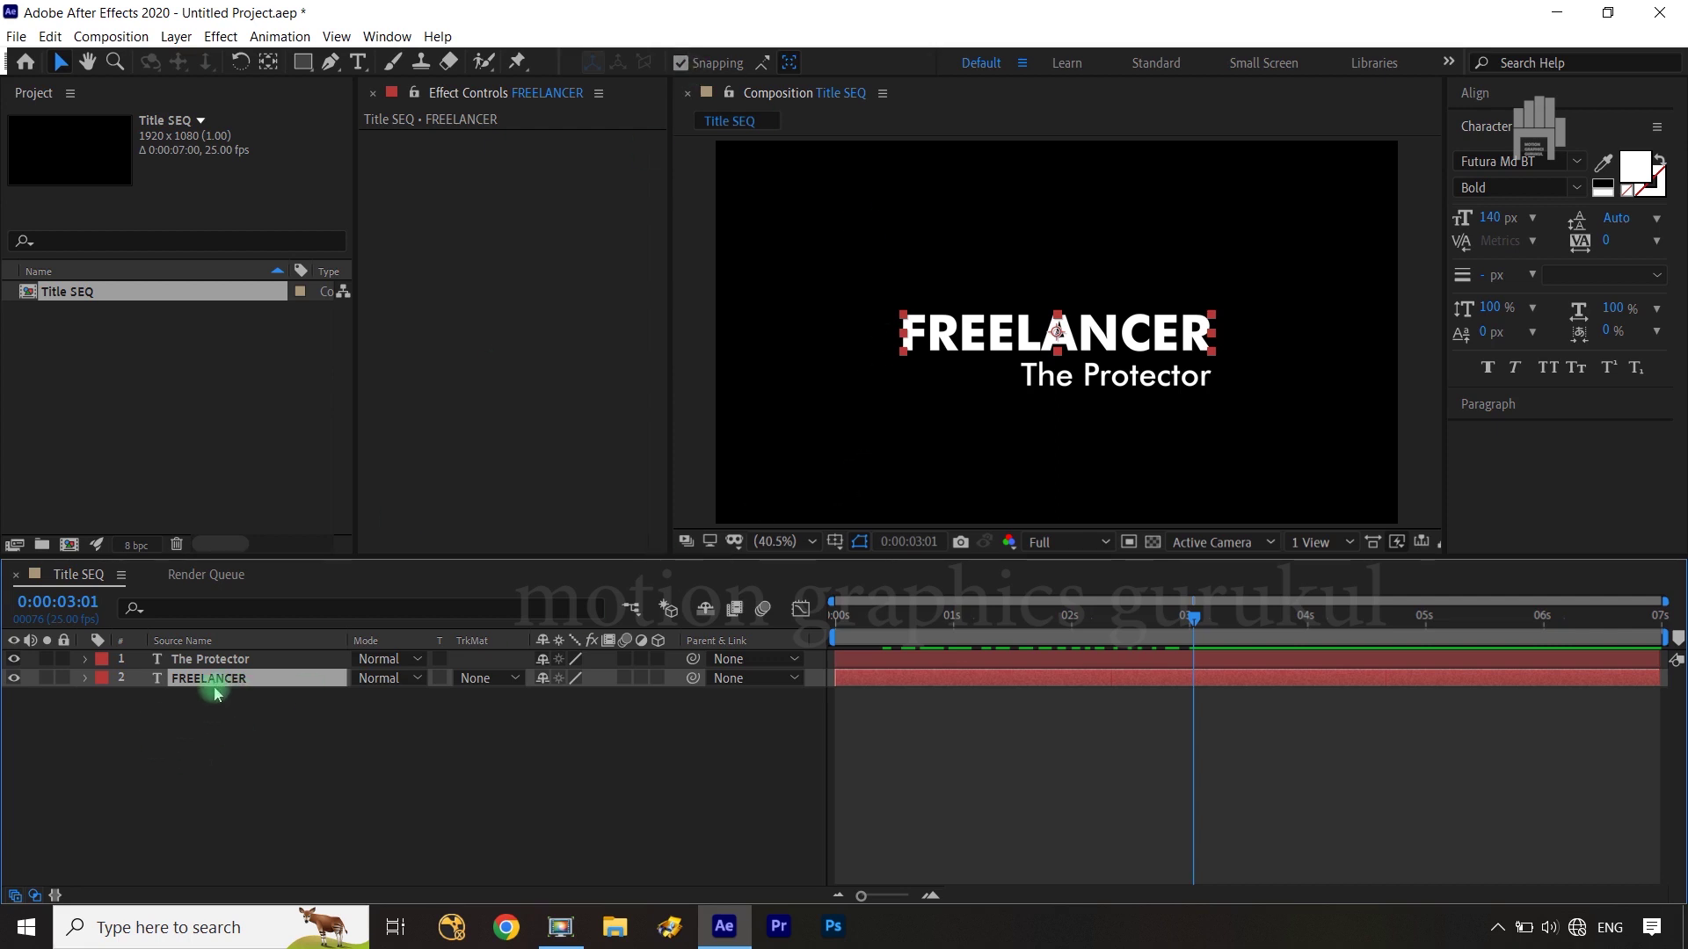
{"action": "mouse_move", "coordinate": [303, 60]}
{"action": "left_mouse_down"}
{"action": "mouse_move", "coordinate": [356, 100]}
{"action": "mouse_move", "coordinate": [390, 97]}
{"action": "left_mouse_up"}
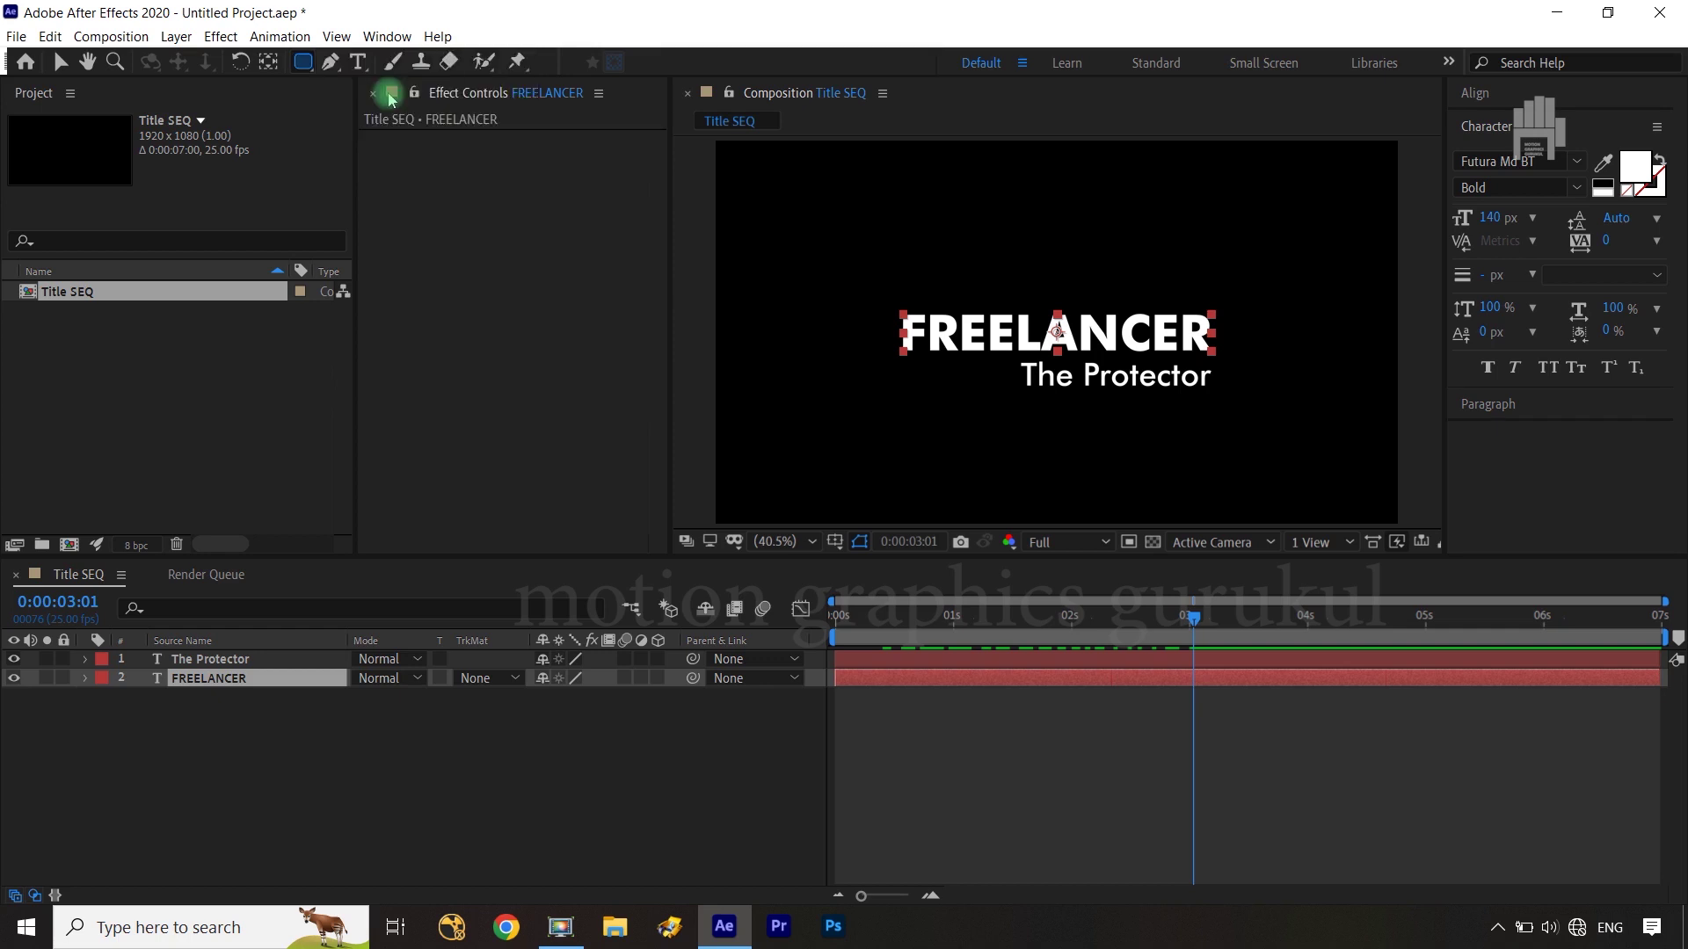
{"action": "left_click_drag", "start_coordinate": [874, 330], "coordinate": [1097, 345]}
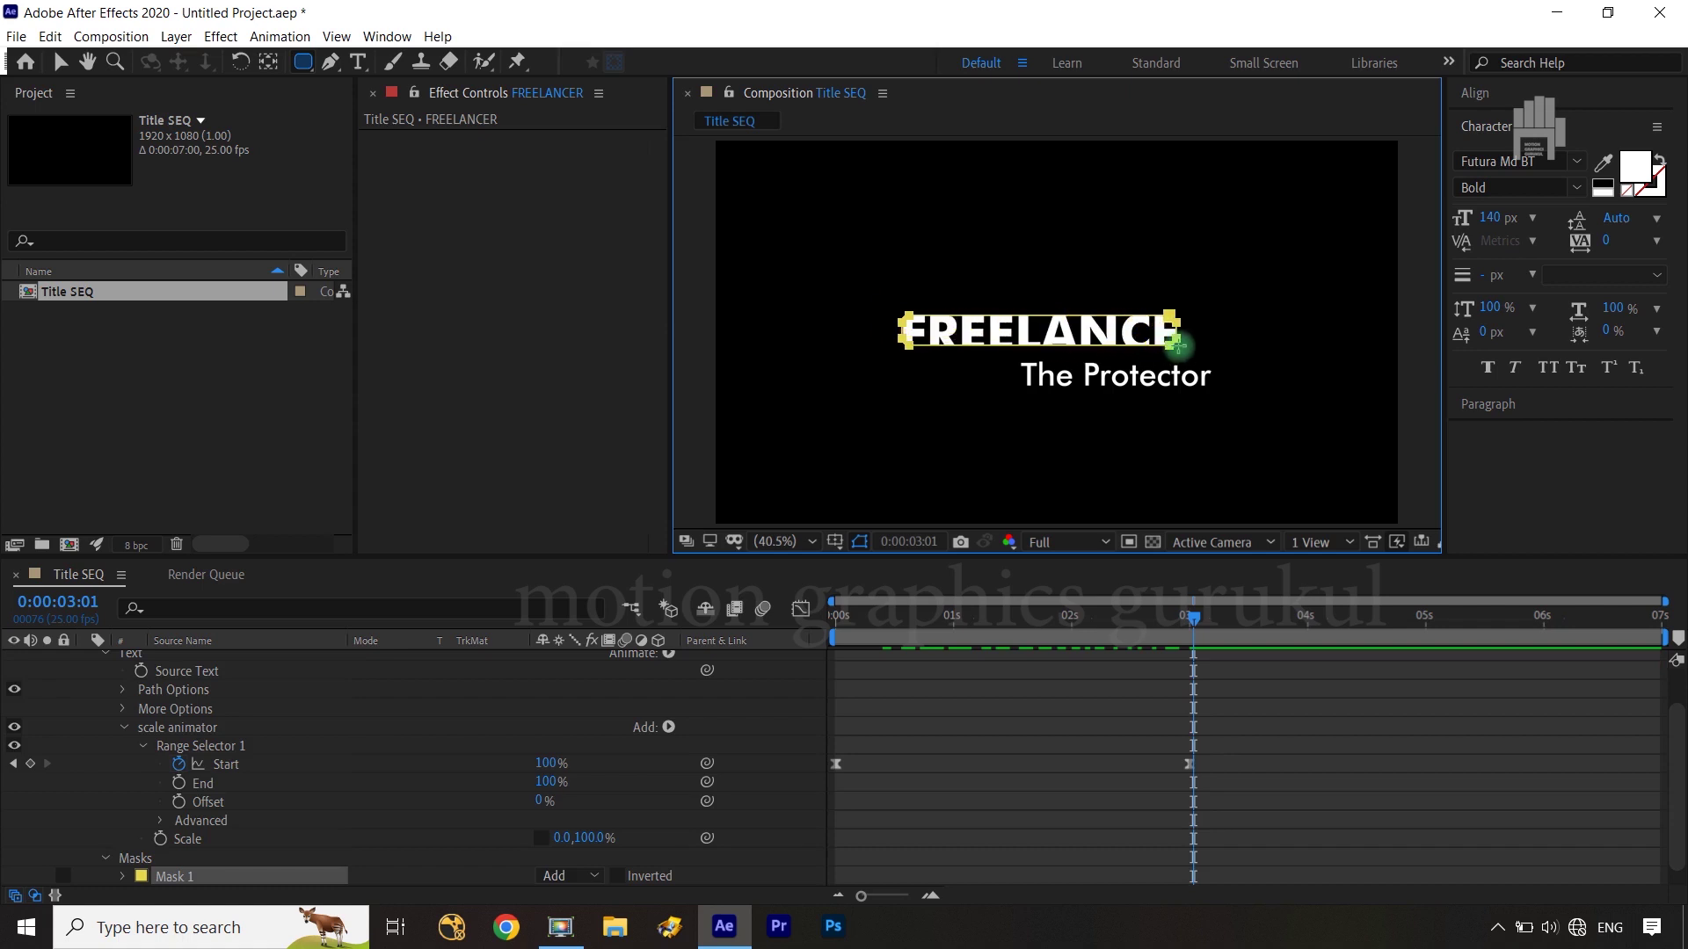
{"action": "left_click_drag", "start_coordinate": [1097, 346], "coordinate": [1222, 345]}
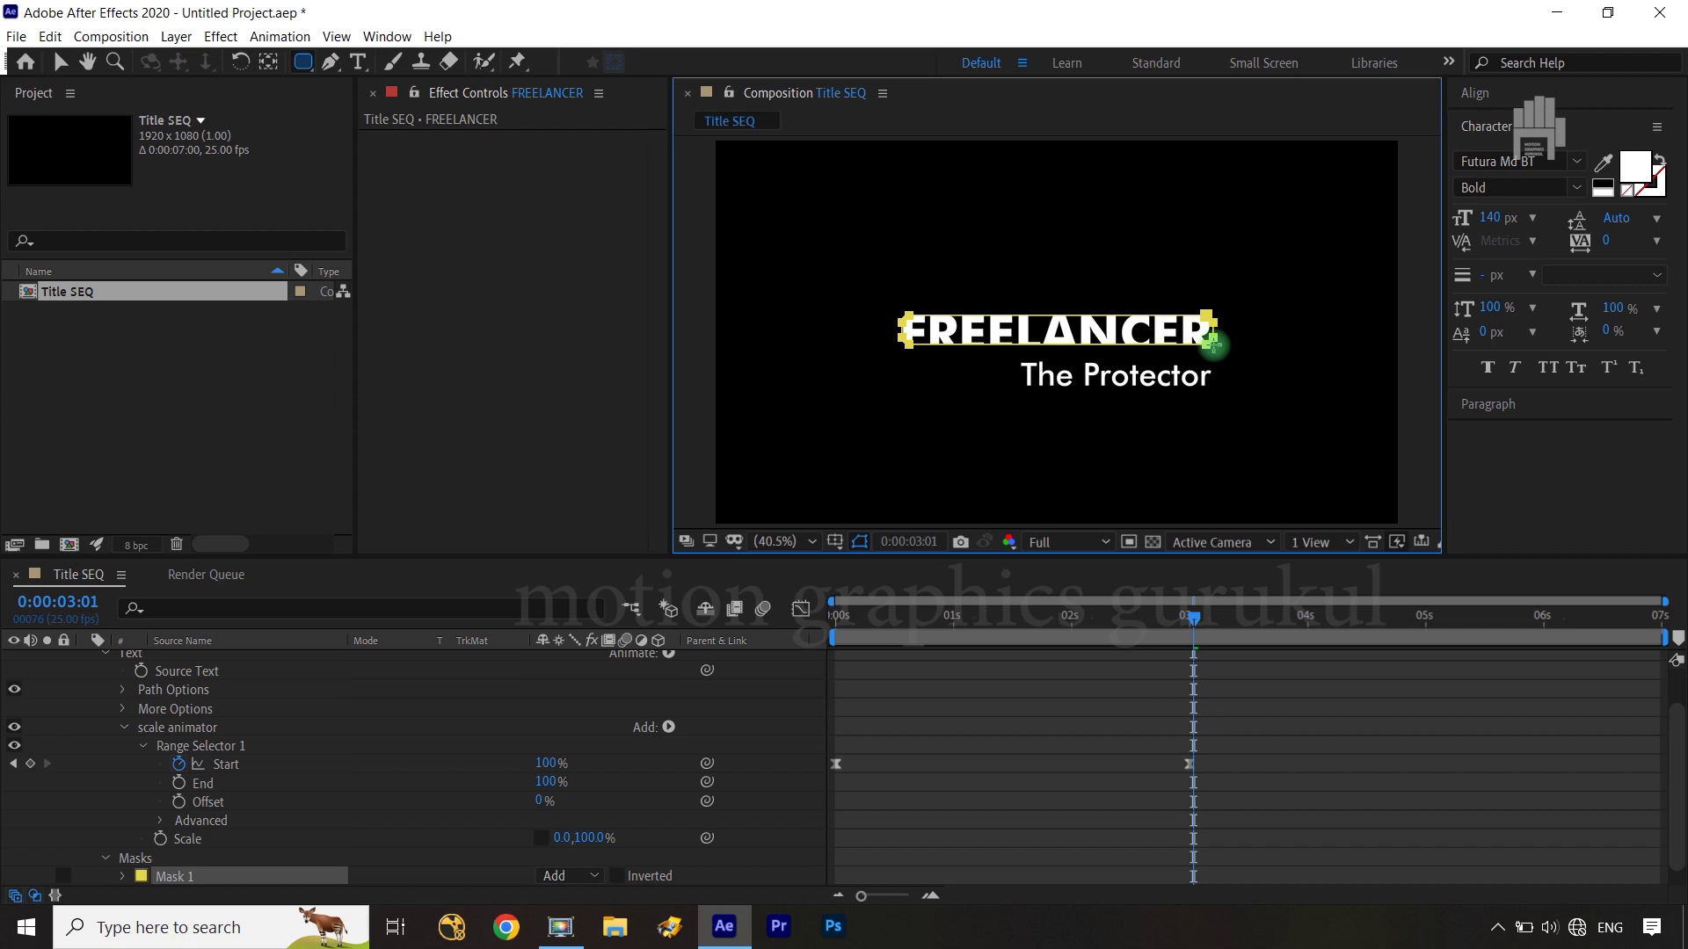
{"action": "left_click", "coordinate": [795, 699]}
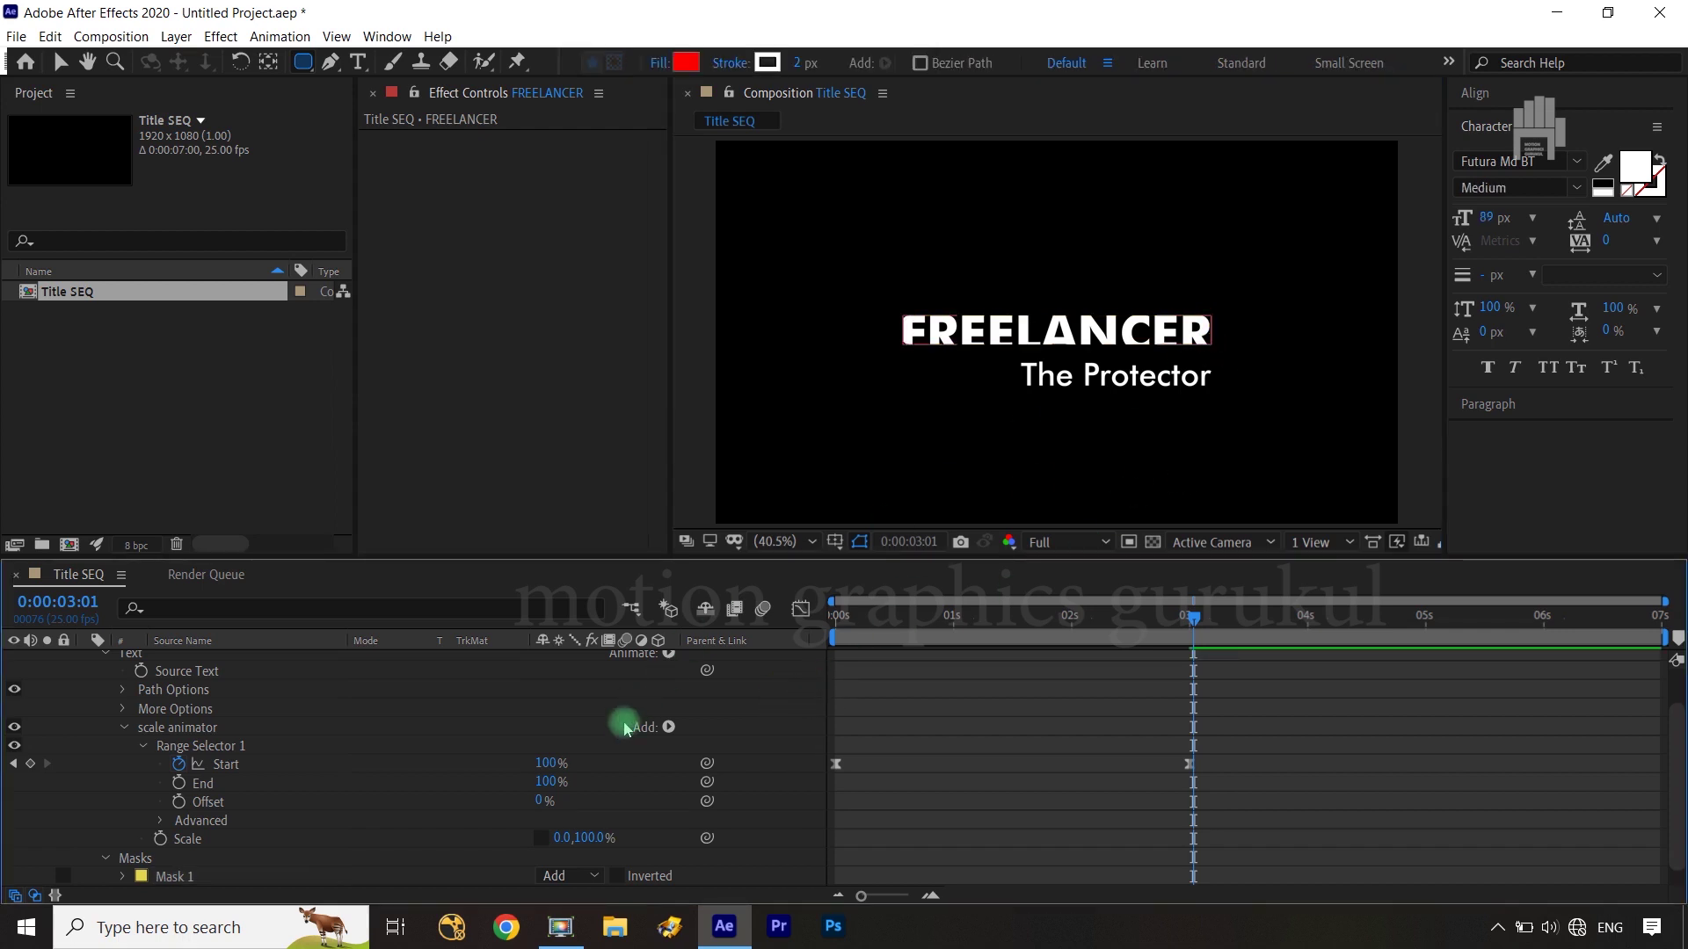
{"action": "scroll", "coordinate": [344, 720], "scroll_direction": "up", "scroll_amount": 2}
Set FREELANCER's Mask 1 feather to 18.0, 18.0 pixels.
{"action": "left_click", "coordinate": [255, 682]}
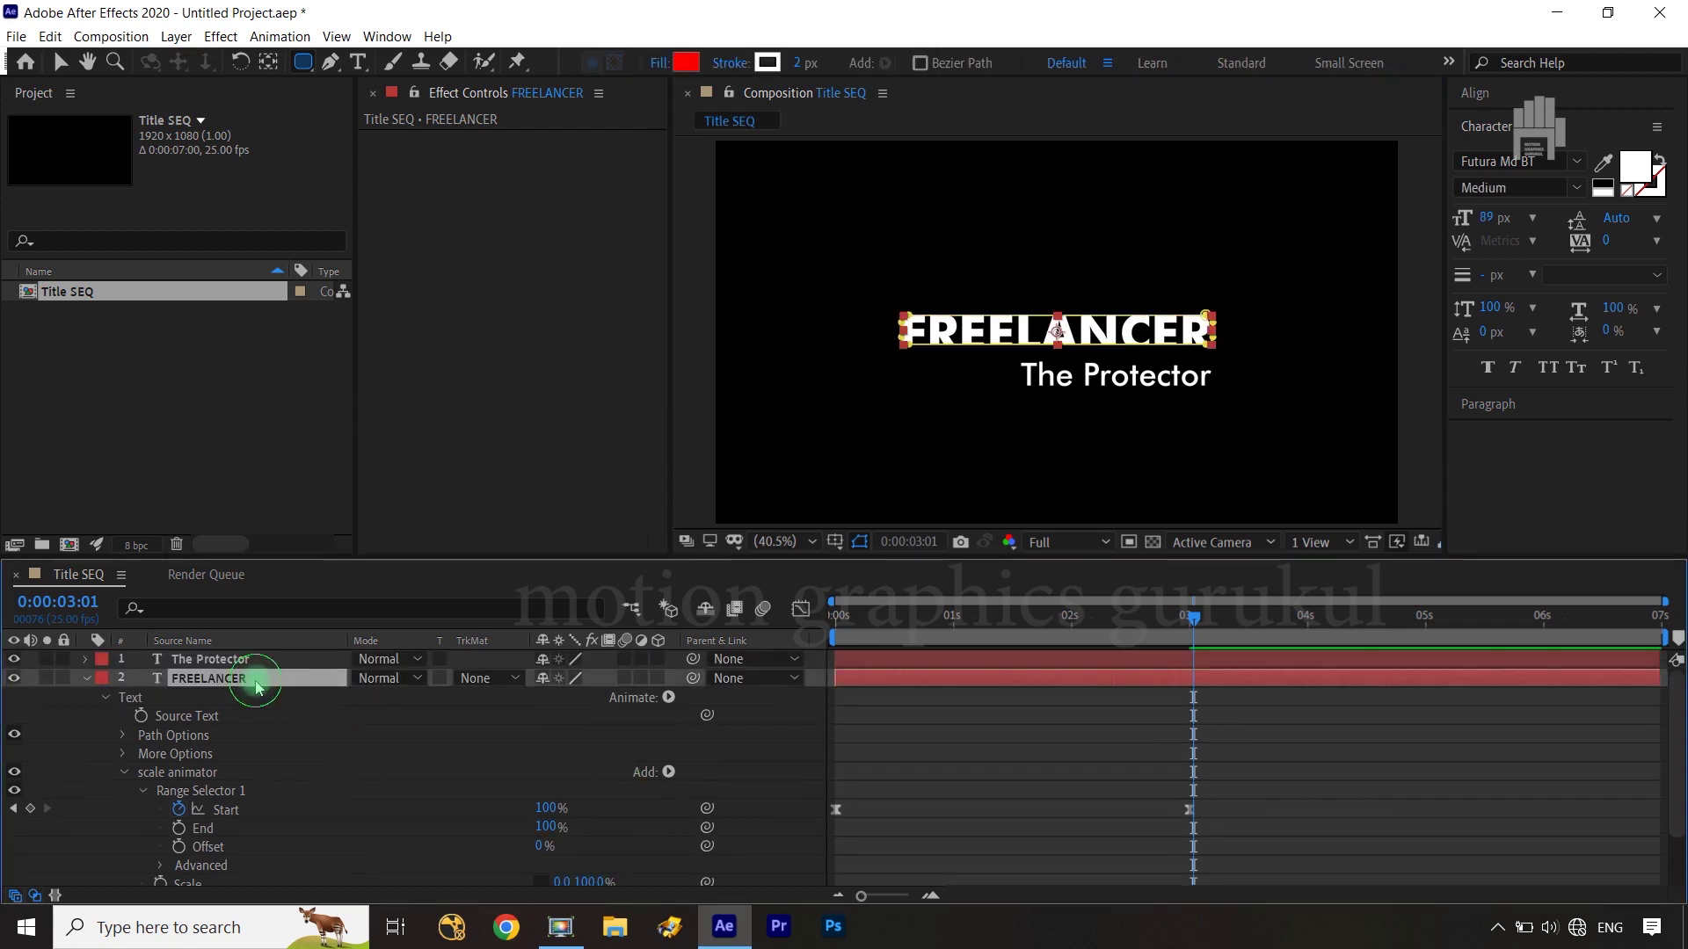
{"action": "key", "text": "m"}
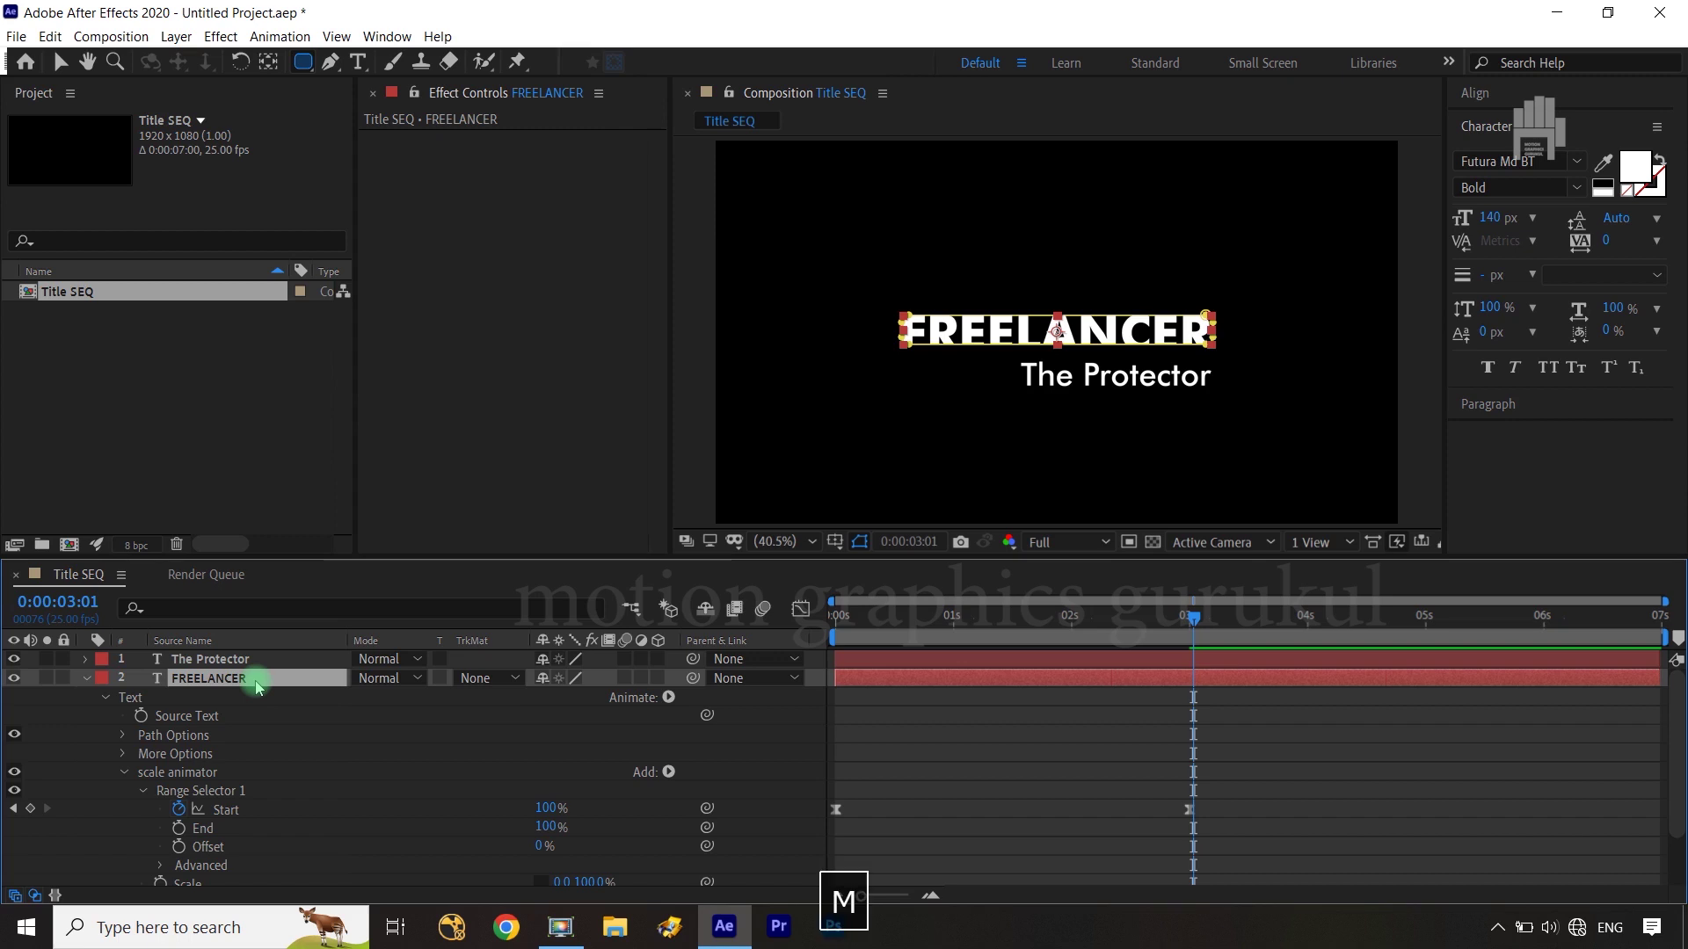
{"action": "key", "text": "m"}
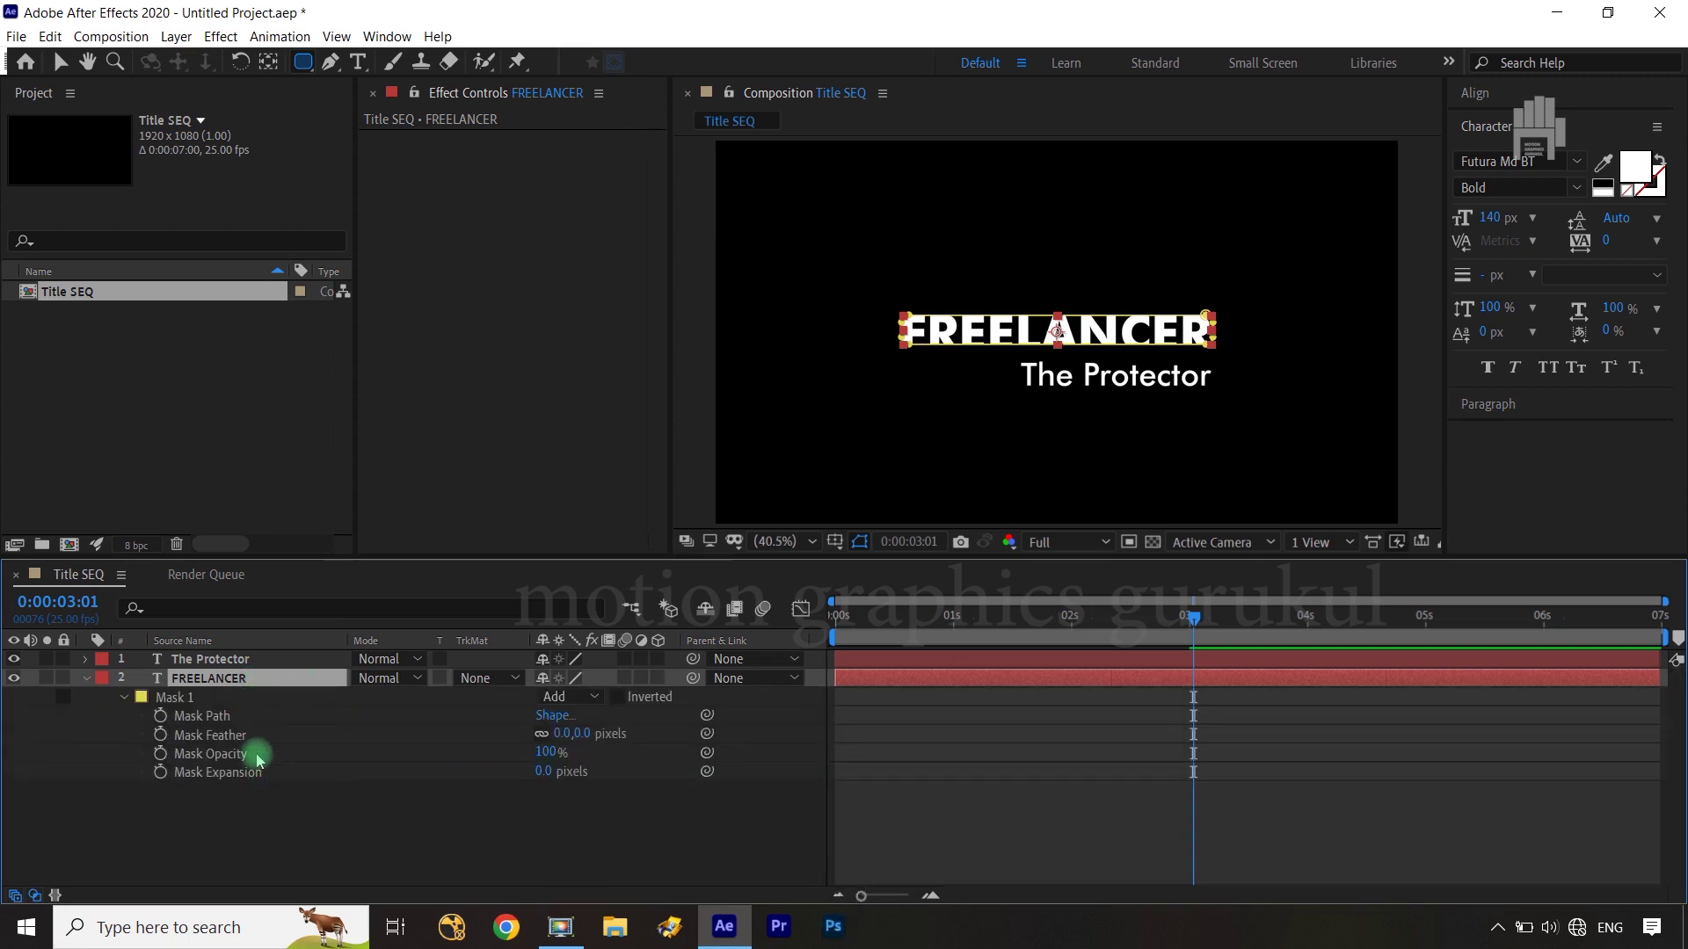
{"action": "left_click_drag", "start_coordinate": [587, 737], "coordinate": [609, 735]}
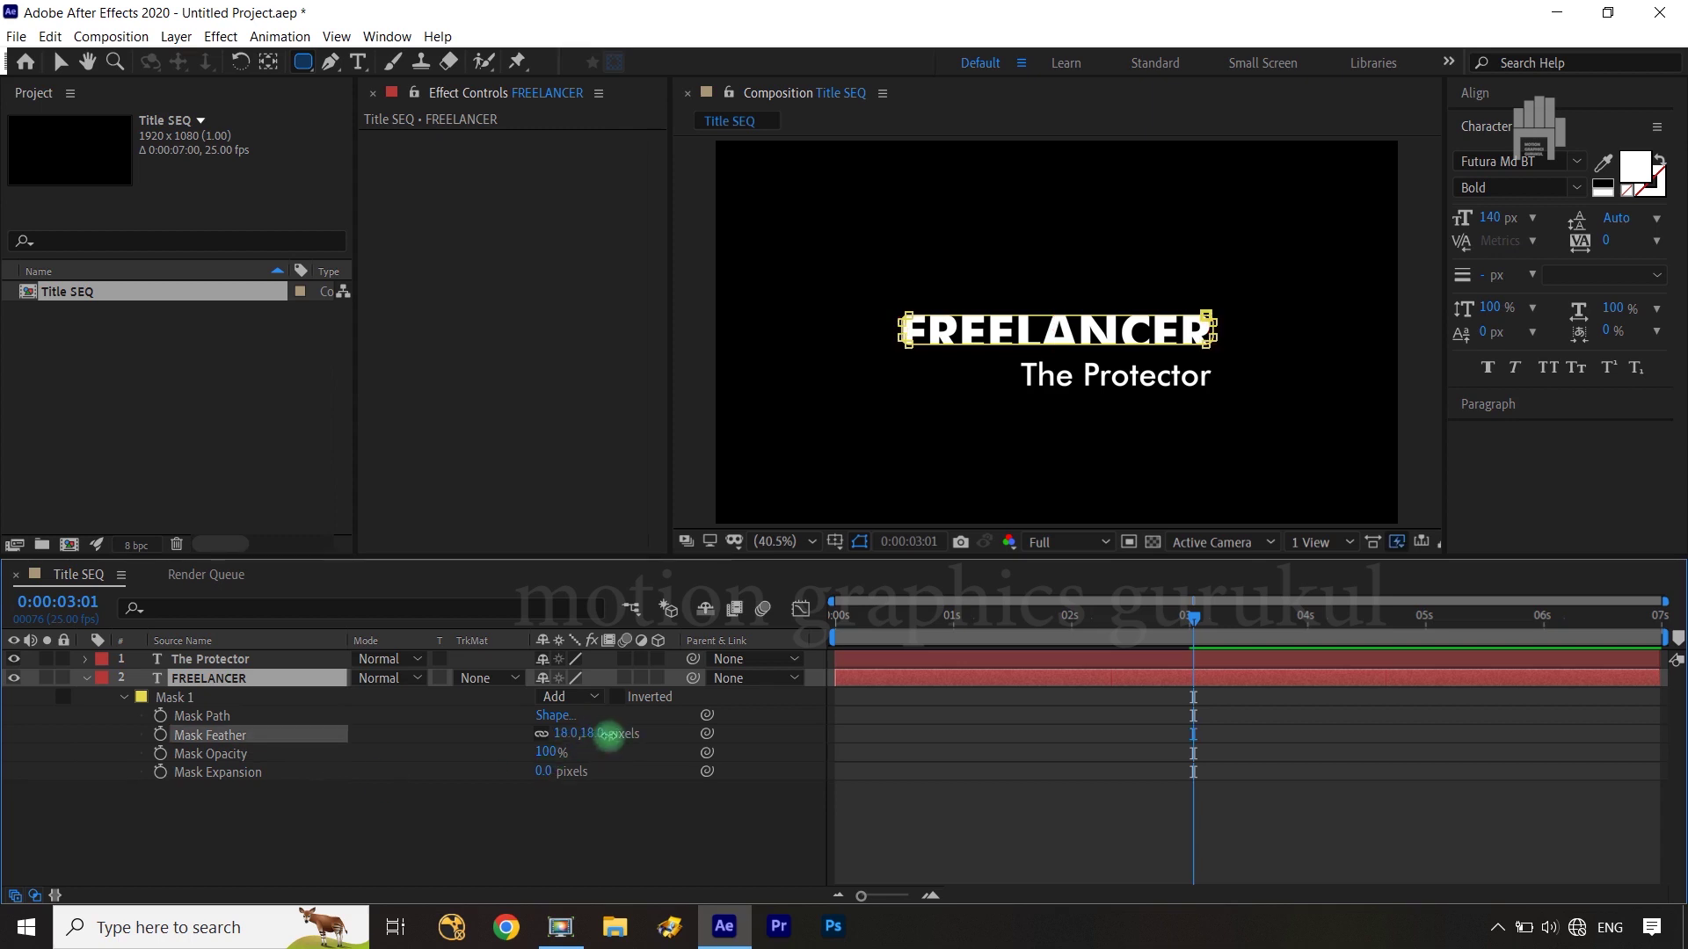
Inspect the feathered mask at full and half viewer sizes.
{"action": "left_click", "coordinate": [620, 813]}
{"action": "left_click", "coordinate": [1324, 372]}
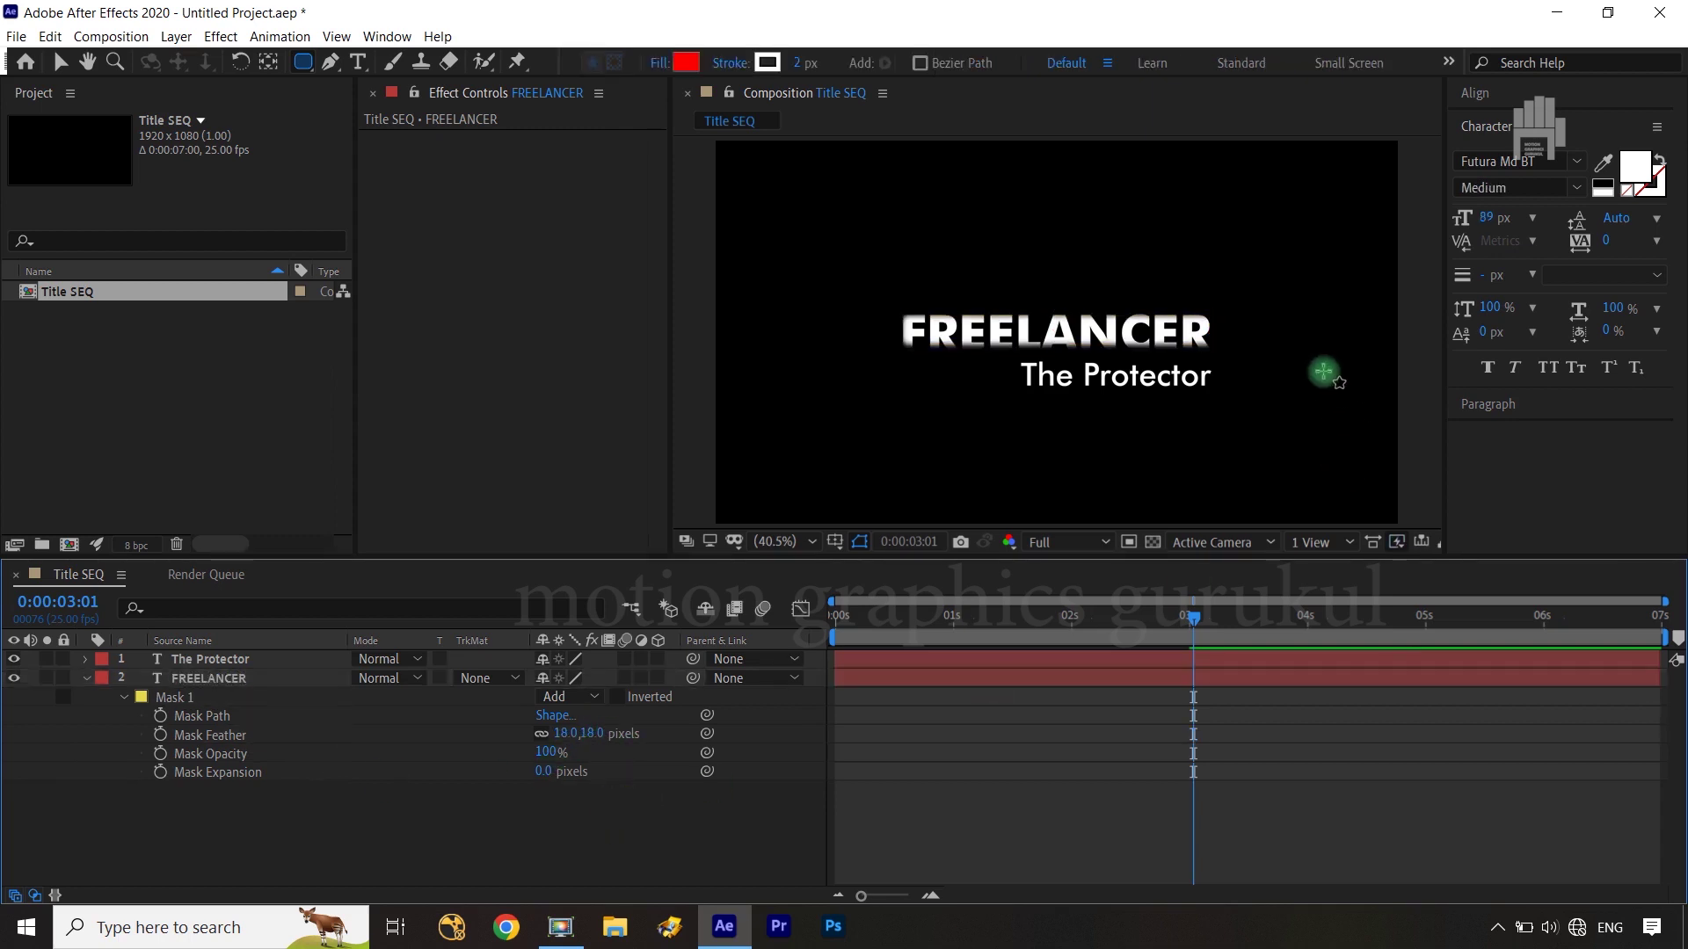
{"action": "key", "text": "slash"}
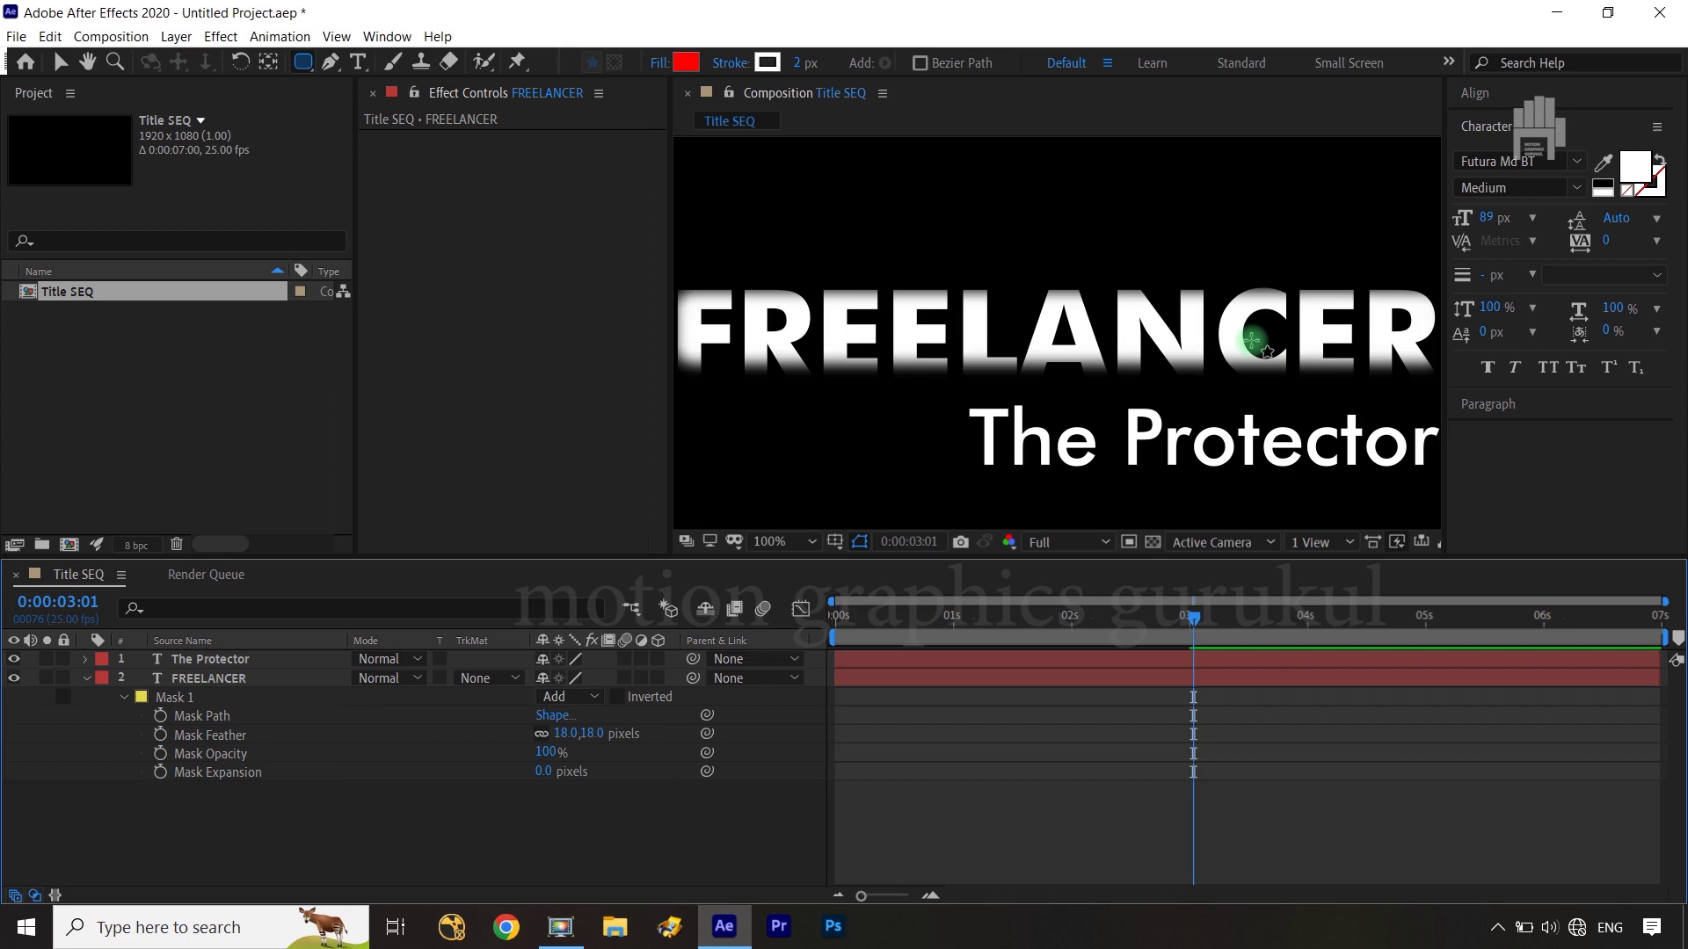
{"action": "key", "text": "comma"}
{"action": "key", "text": "comma"}
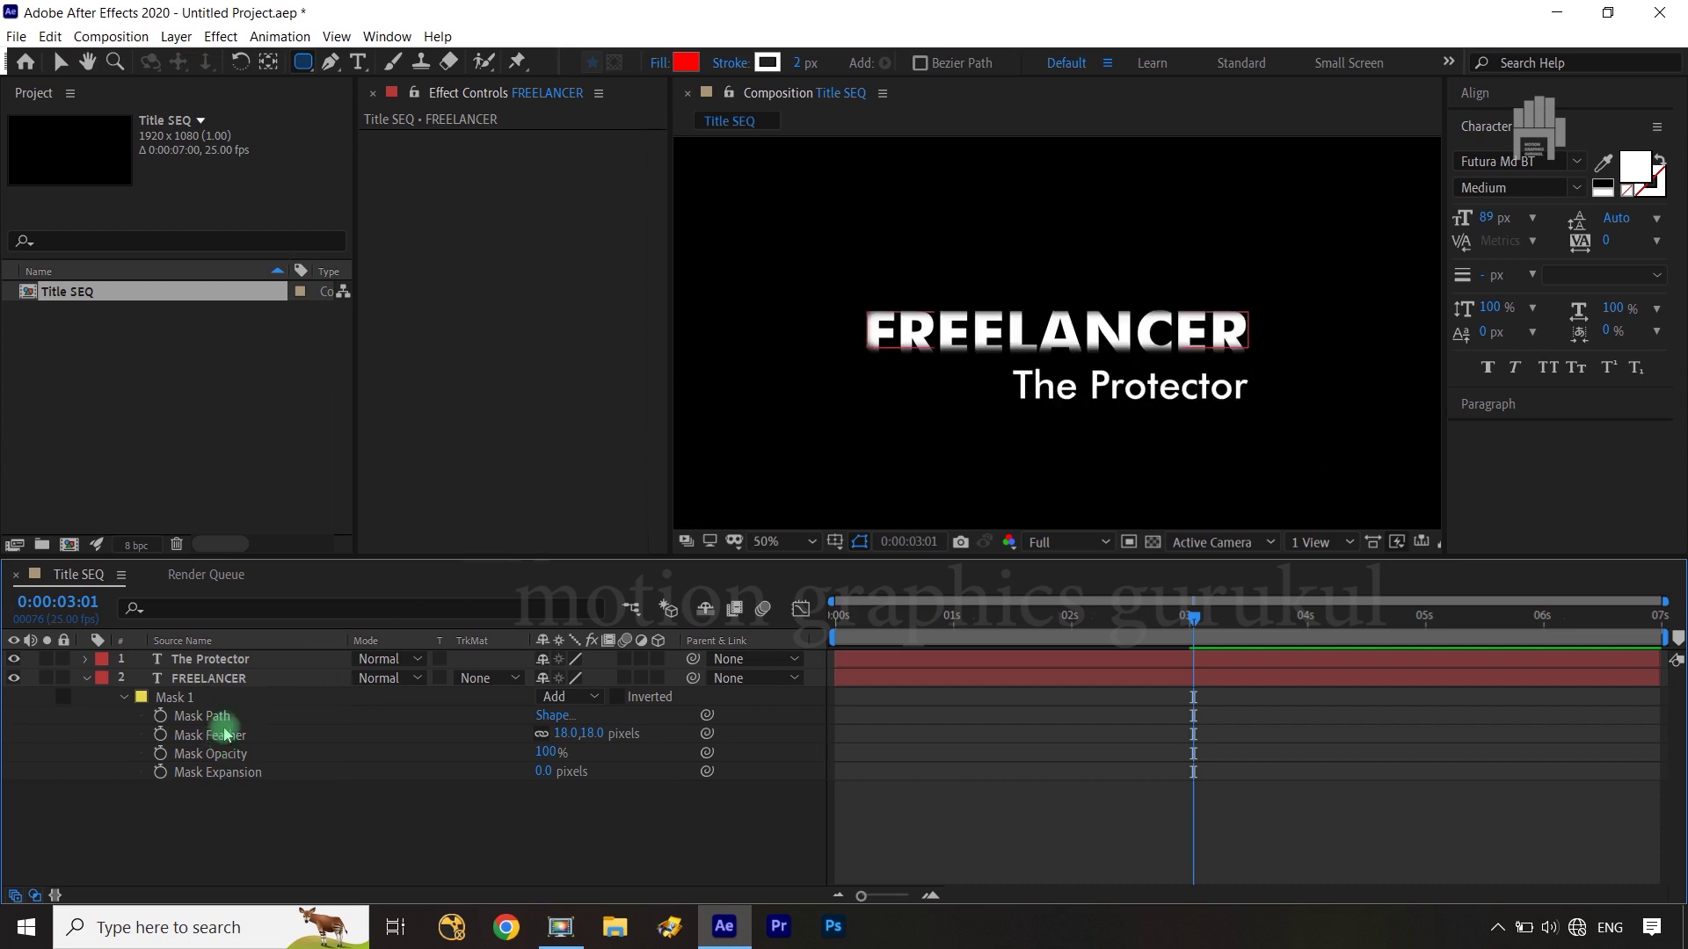
{"action": "left_click", "coordinate": [216, 717]}
{"action": "key", "text": "period"}
{"action": "key", "text": "period"}
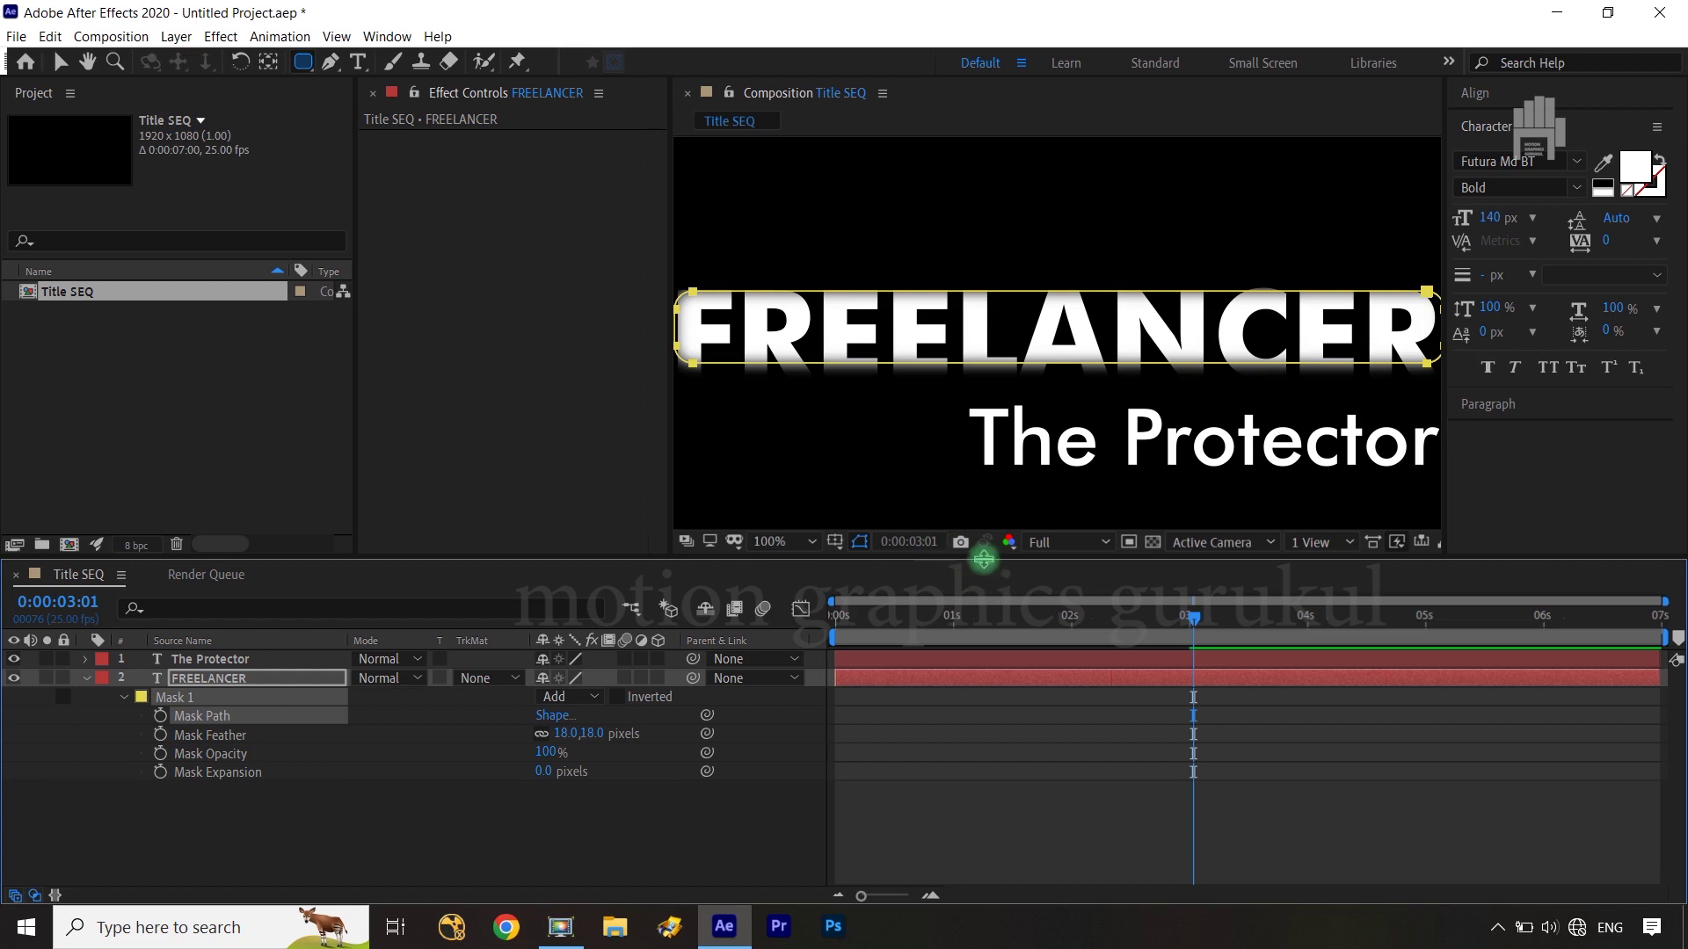
Enlarge the composition panel and view it at 100%.
{"action": "left_click_drag", "start_coordinate": [984, 559], "coordinate": [974, 636]}
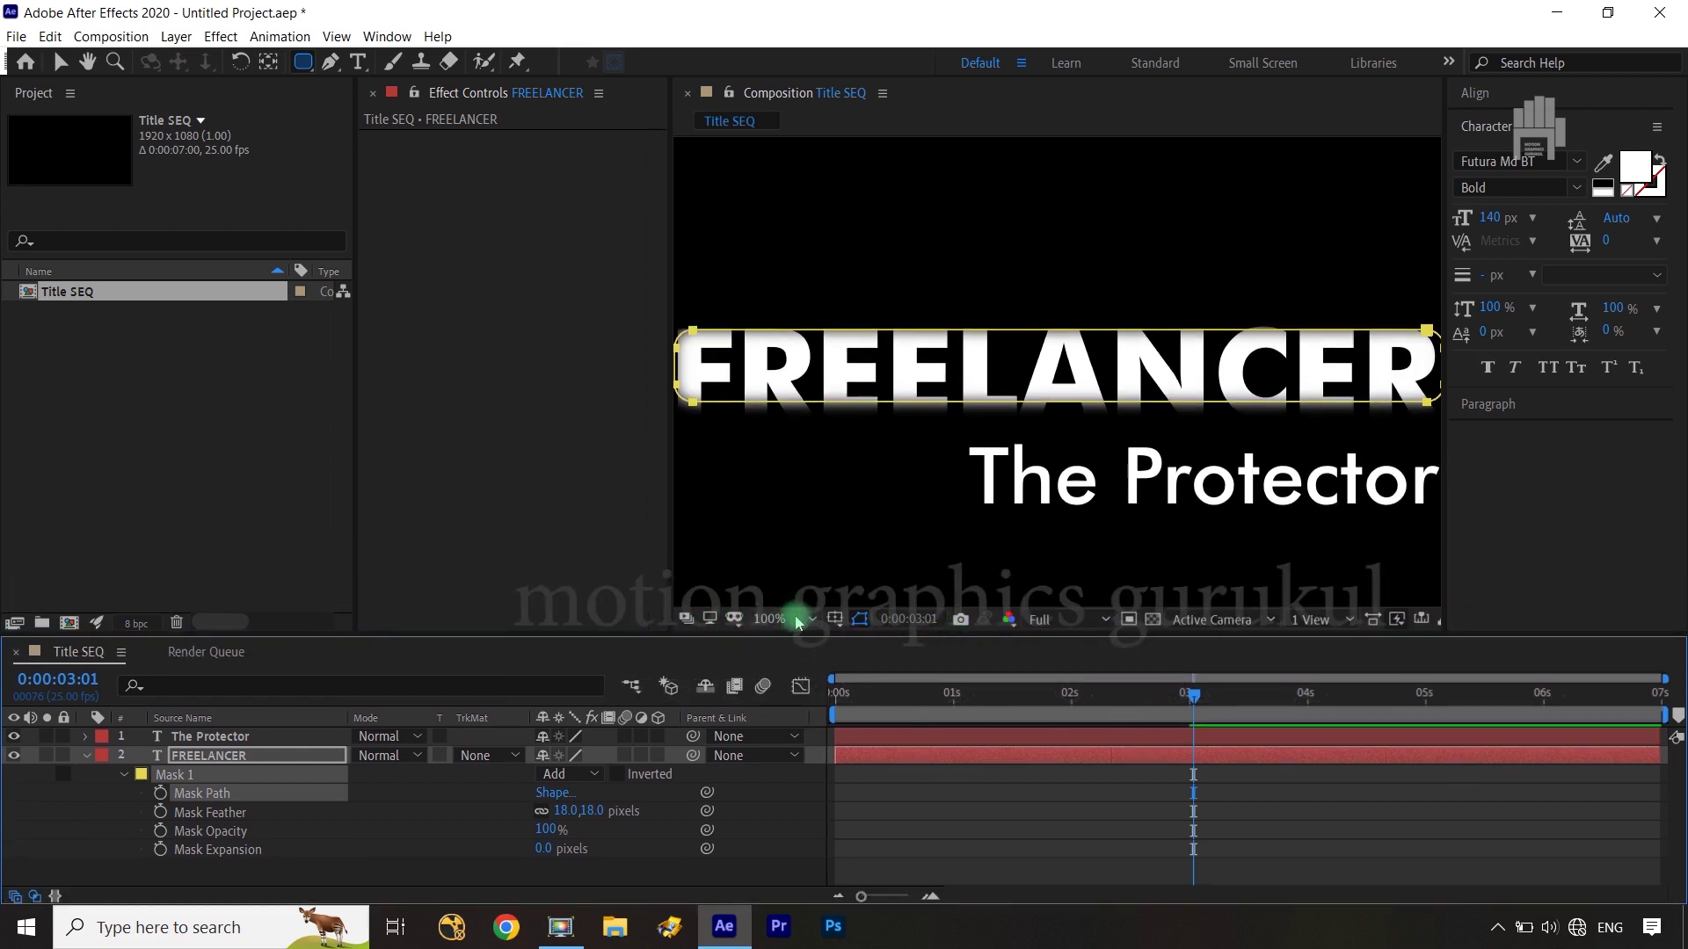
{"action": "left_click", "coordinate": [798, 621]}
{"action": "left_click", "coordinate": [797, 427]}
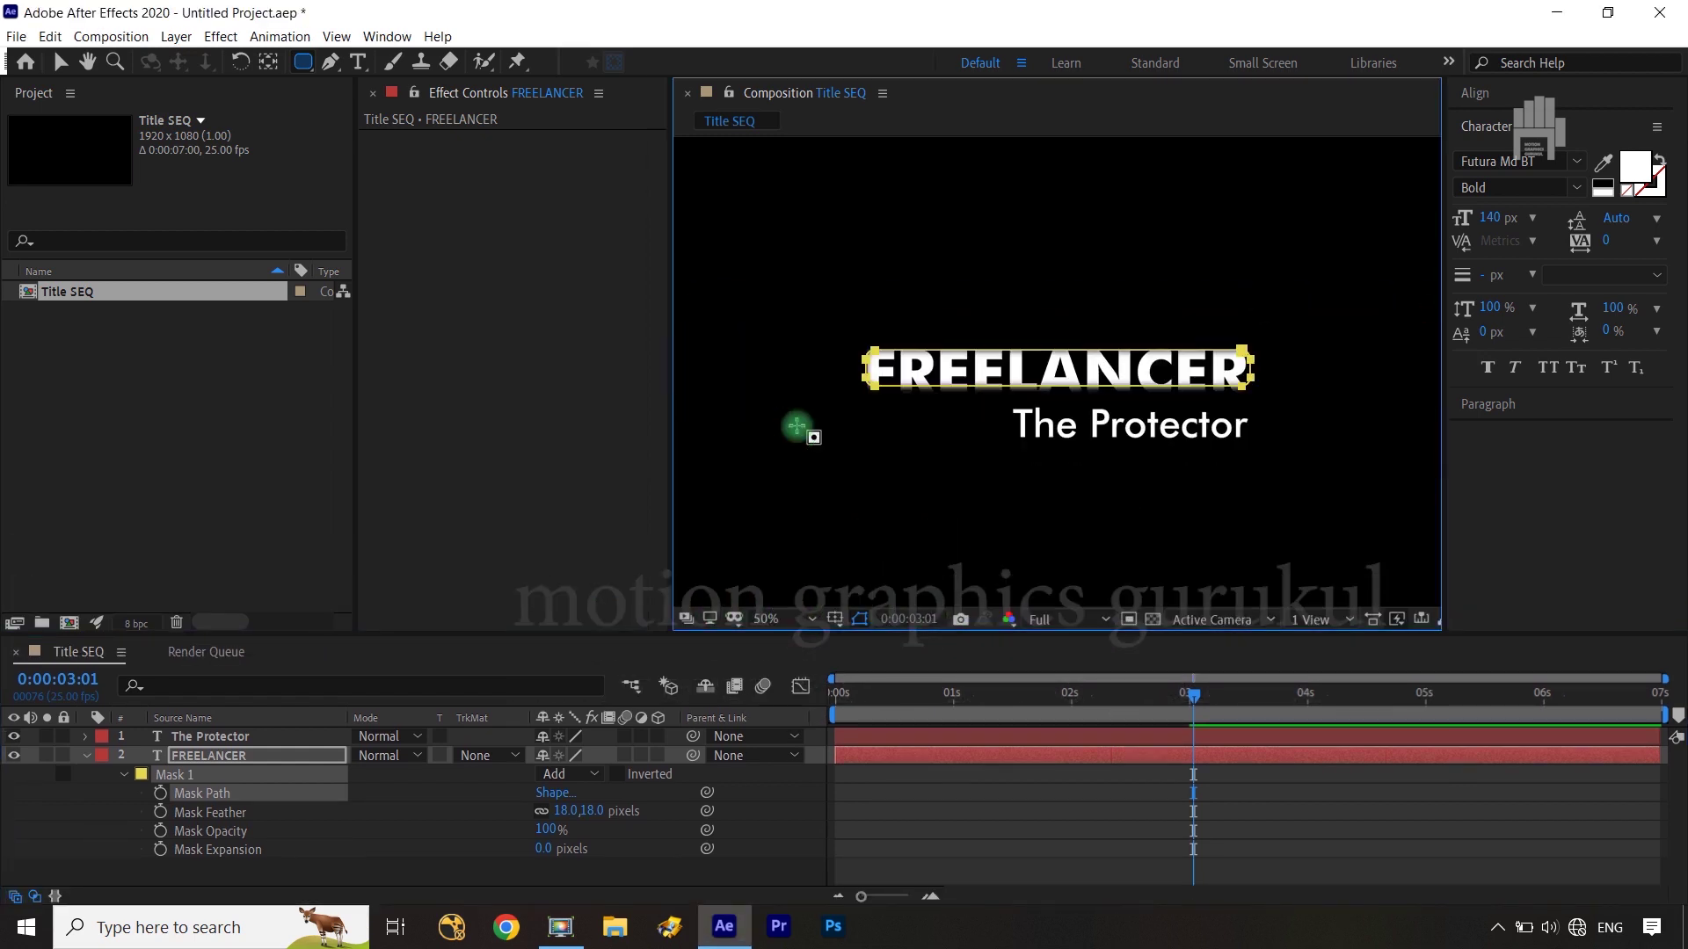
{"action": "left_click", "coordinate": [773, 618]}
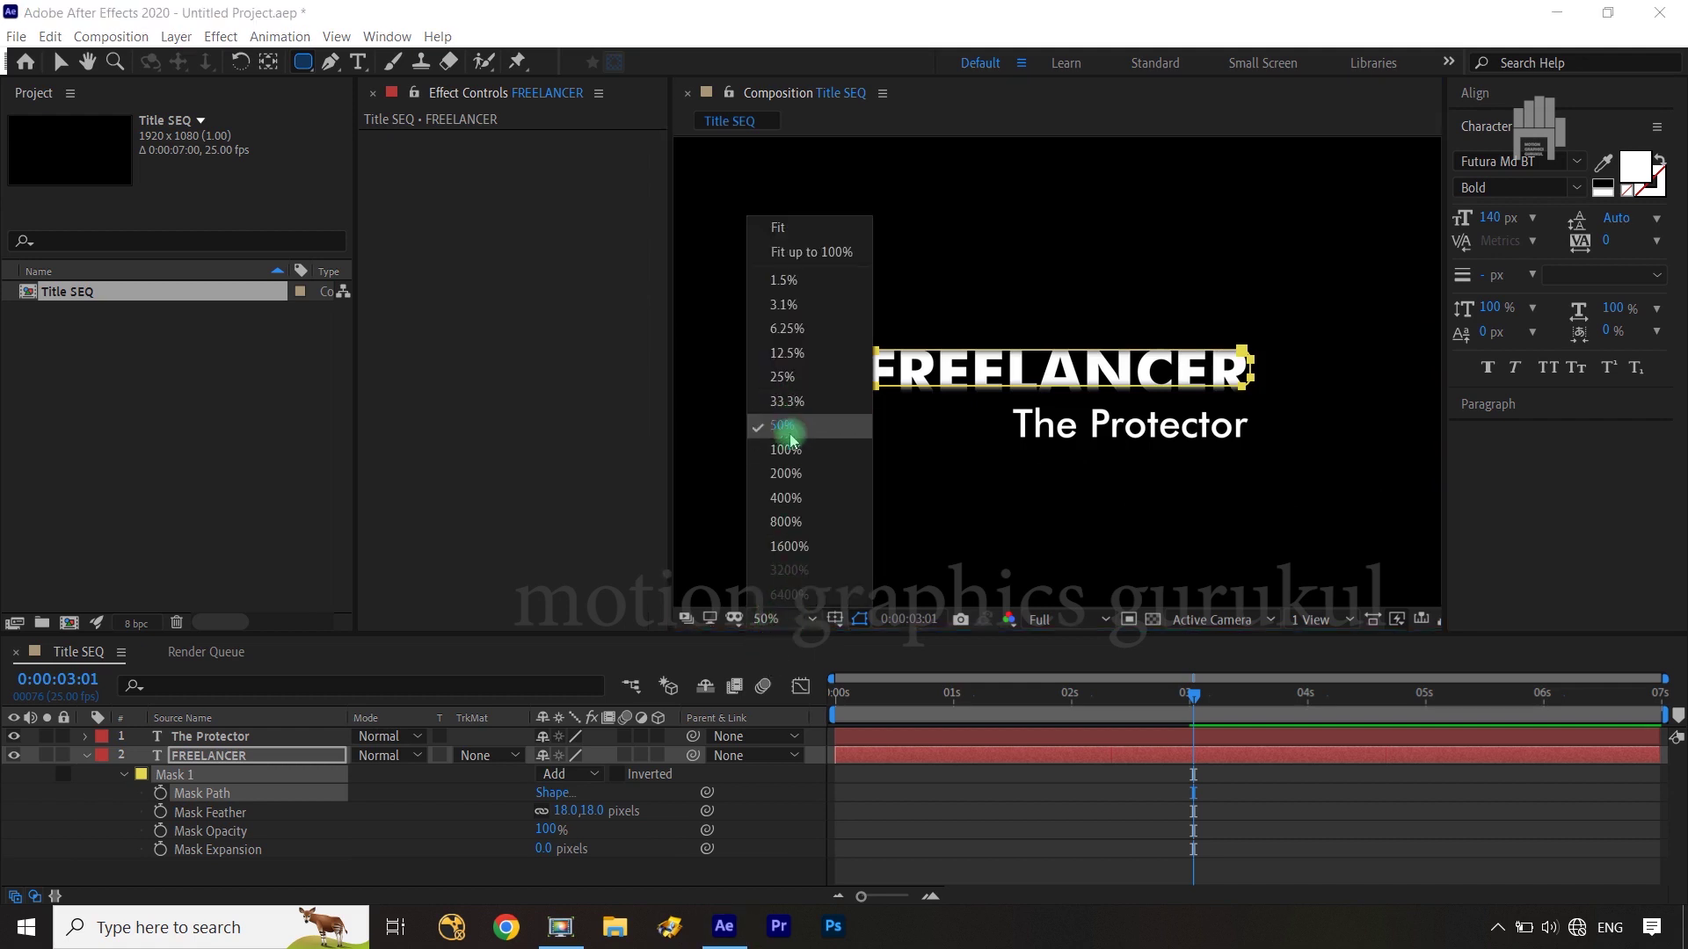
{"action": "key", "text": "Escape"}
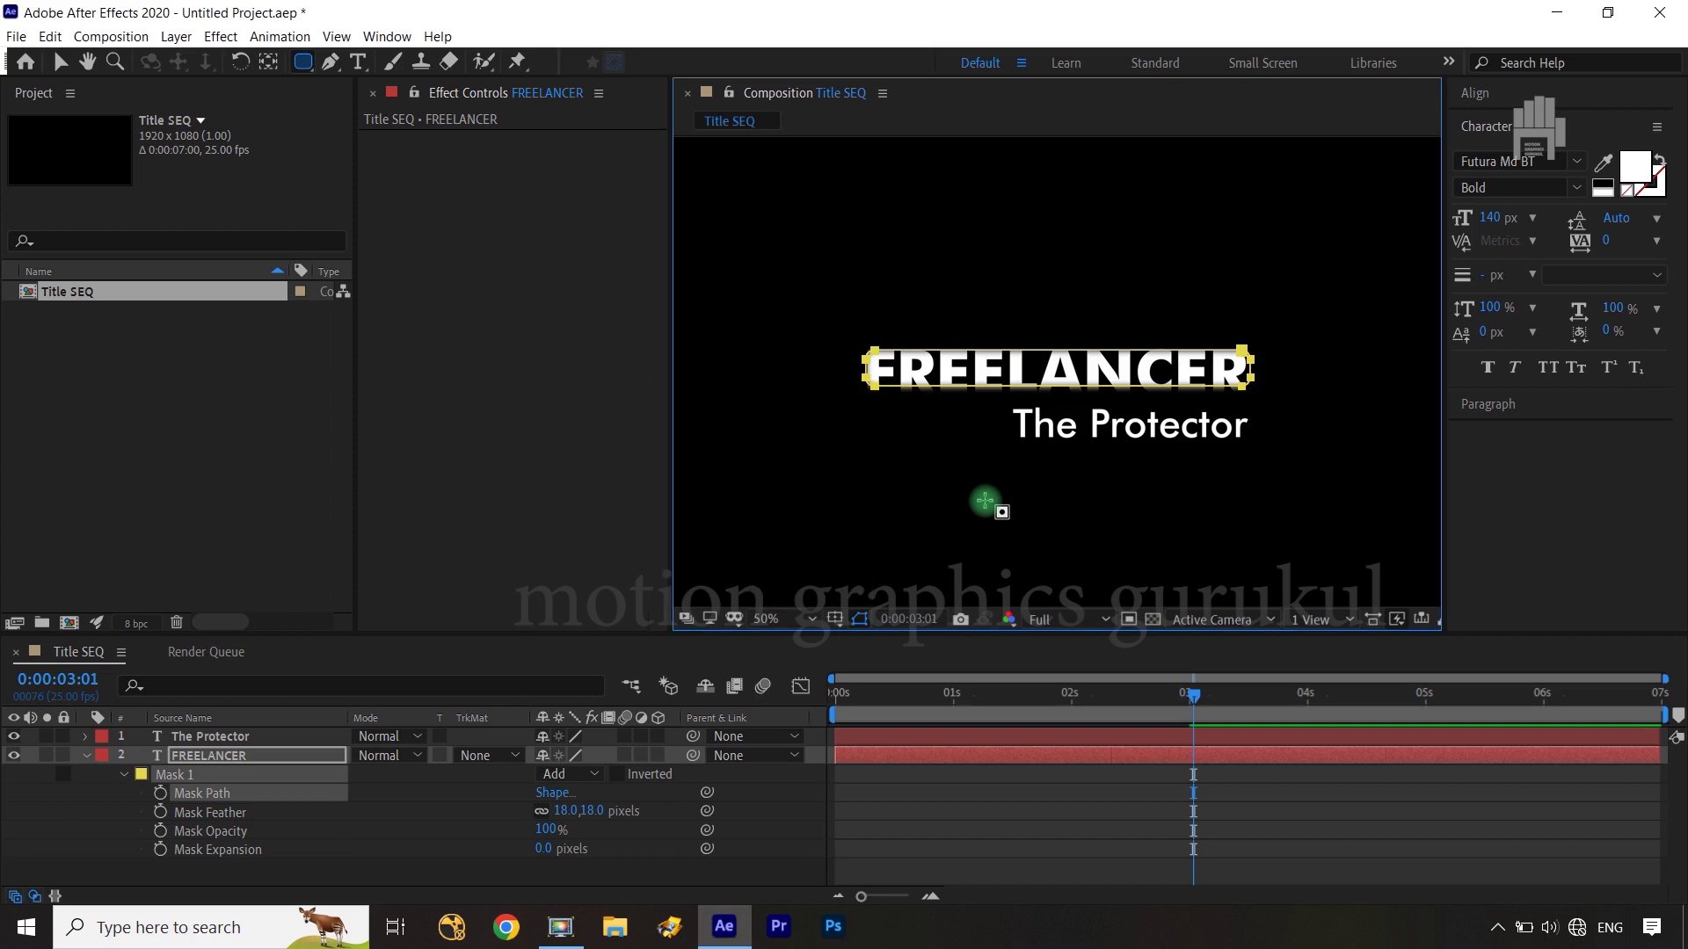
{"action": "key", "text": "slash"}
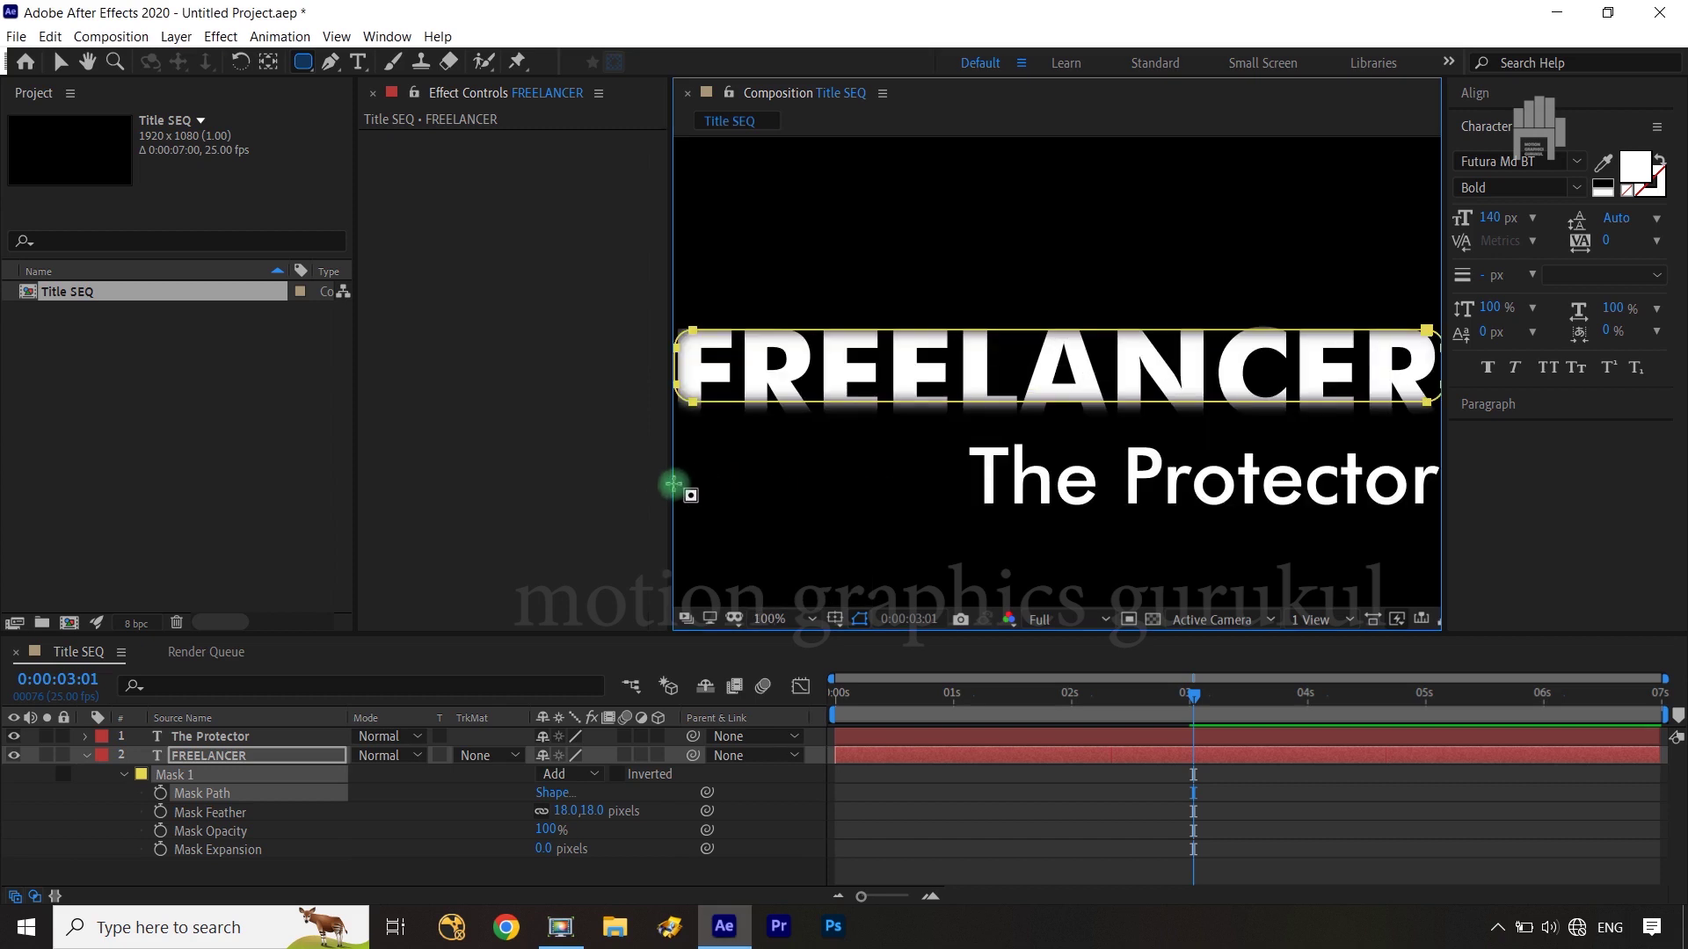
{"action": "left_click_drag", "start_coordinate": [672, 483], "coordinate": [465, 474]}
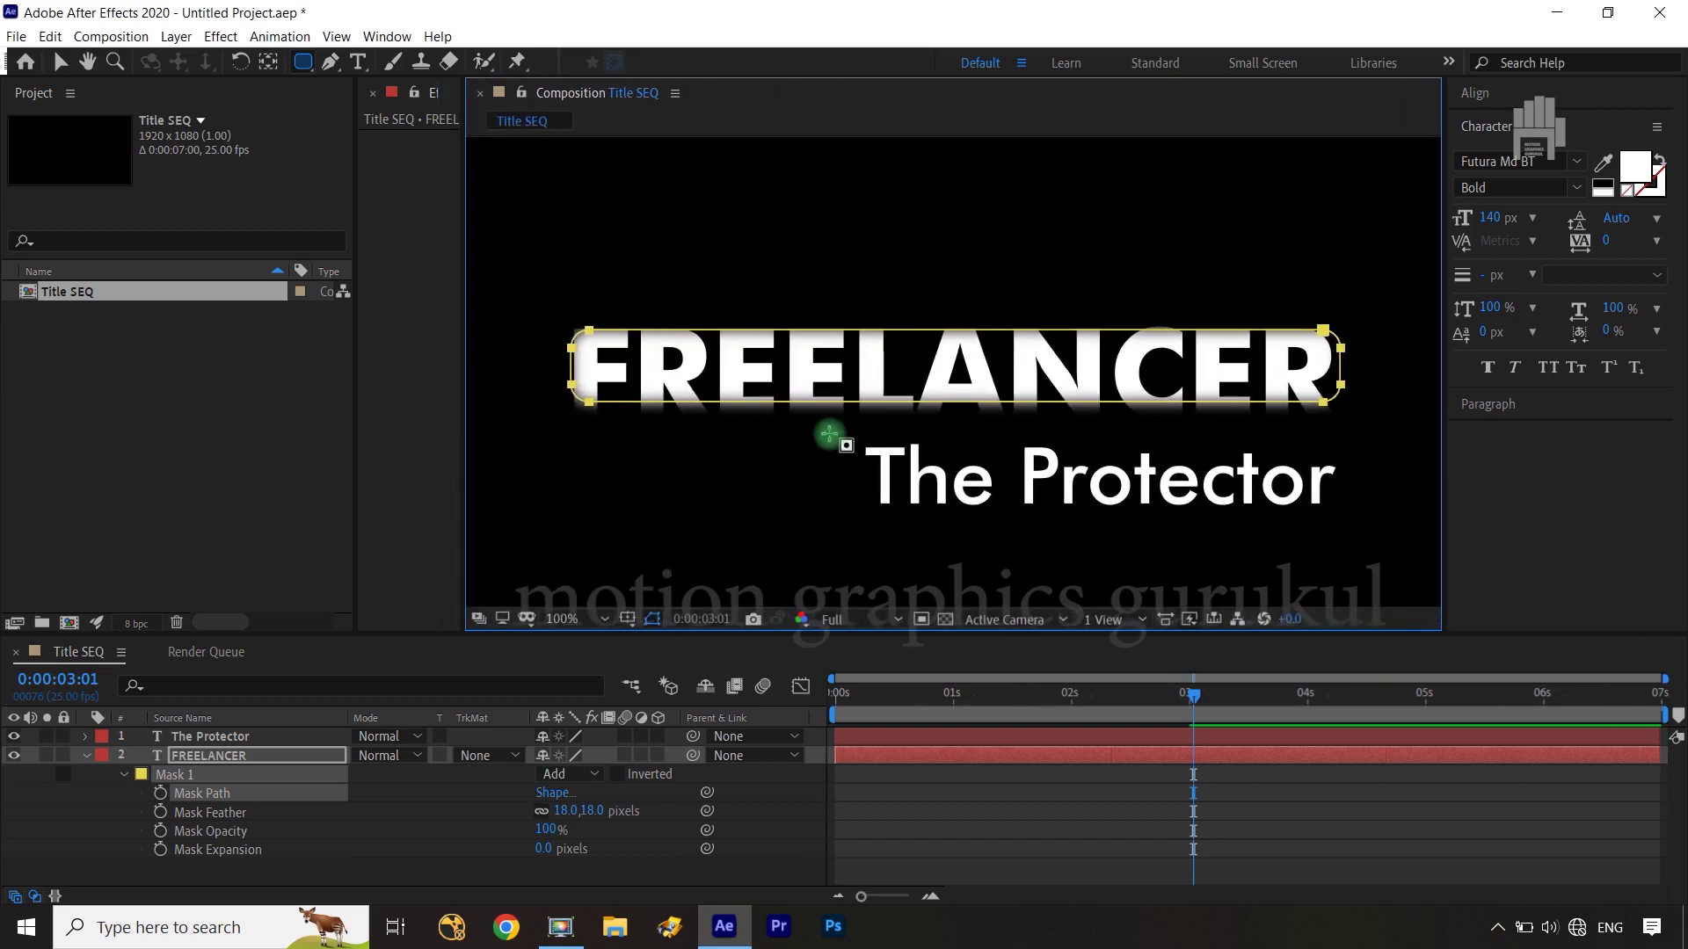
Select the mask's bottom points and nudge them down so the letters show fully.
{"action": "key", "text": "v"}
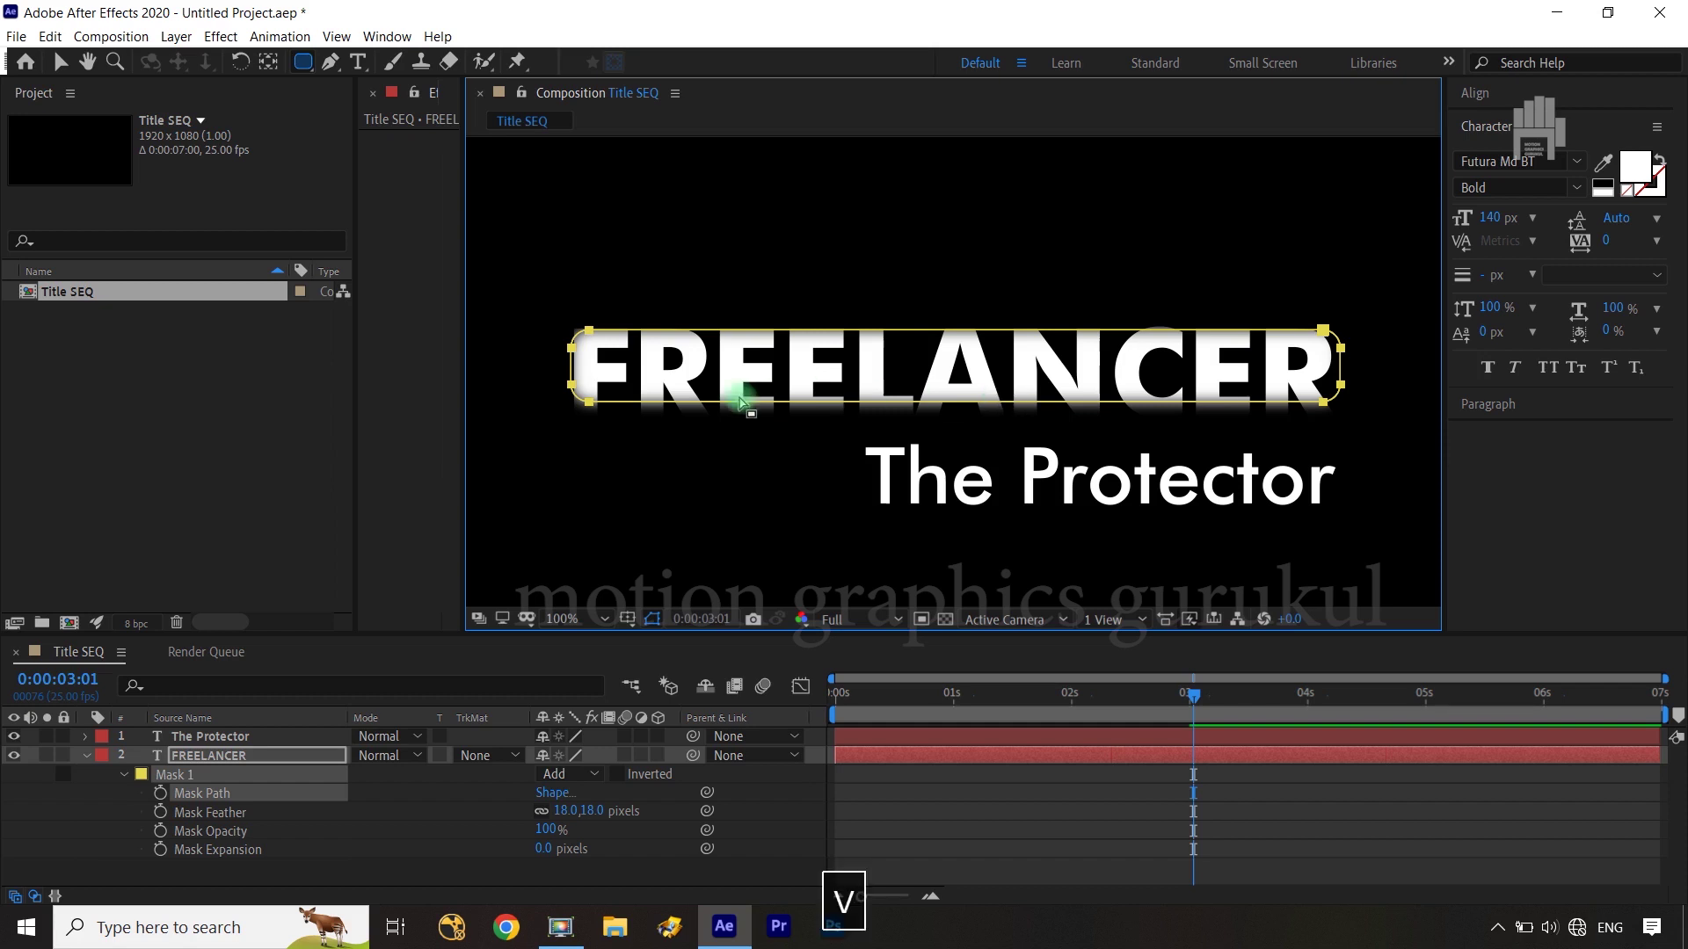
{"action": "left_click_drag", "start_coordinate": [555, 380], "coordinate": [1364, 438]}
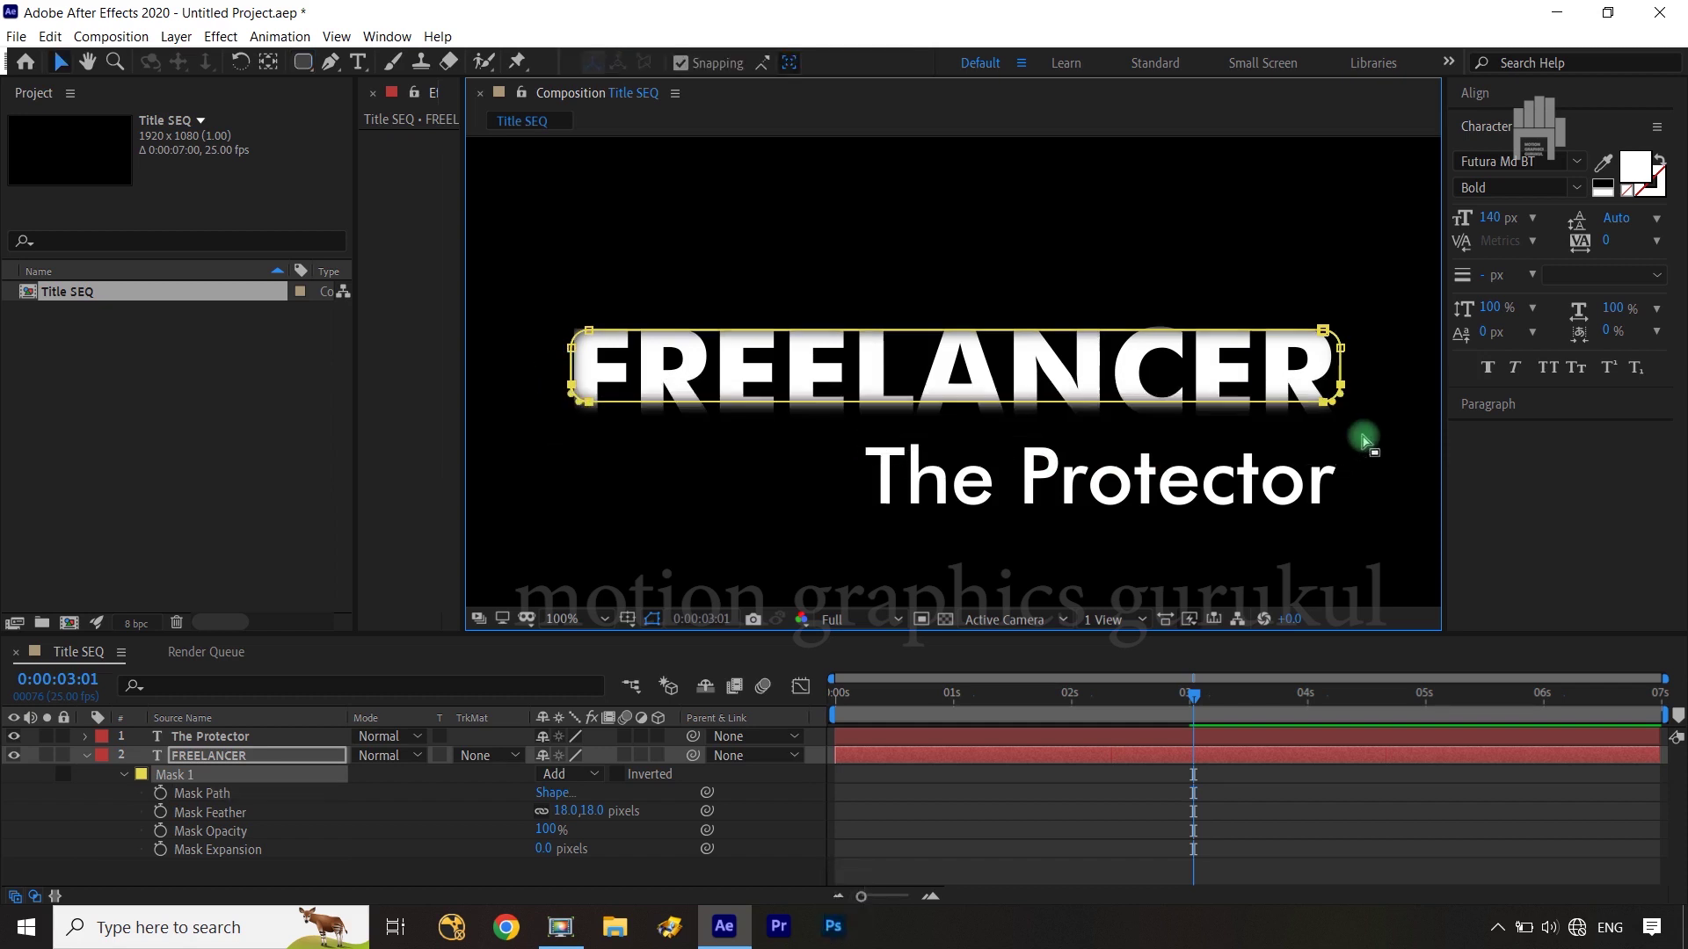
{"action": "key", "text": "Down"}
{"action": "key", "text": "Down"}
{"action": "key", "text": "Down"}
{"action": "key", "text": "Down"}
{"action": "key", "text": "Down"}
{"action": "key", "text": "Down"}
{"action": "key", "text": "Down"}
{"action": "key", "text": "Down"}
{"action": "key", "text": "Down"}
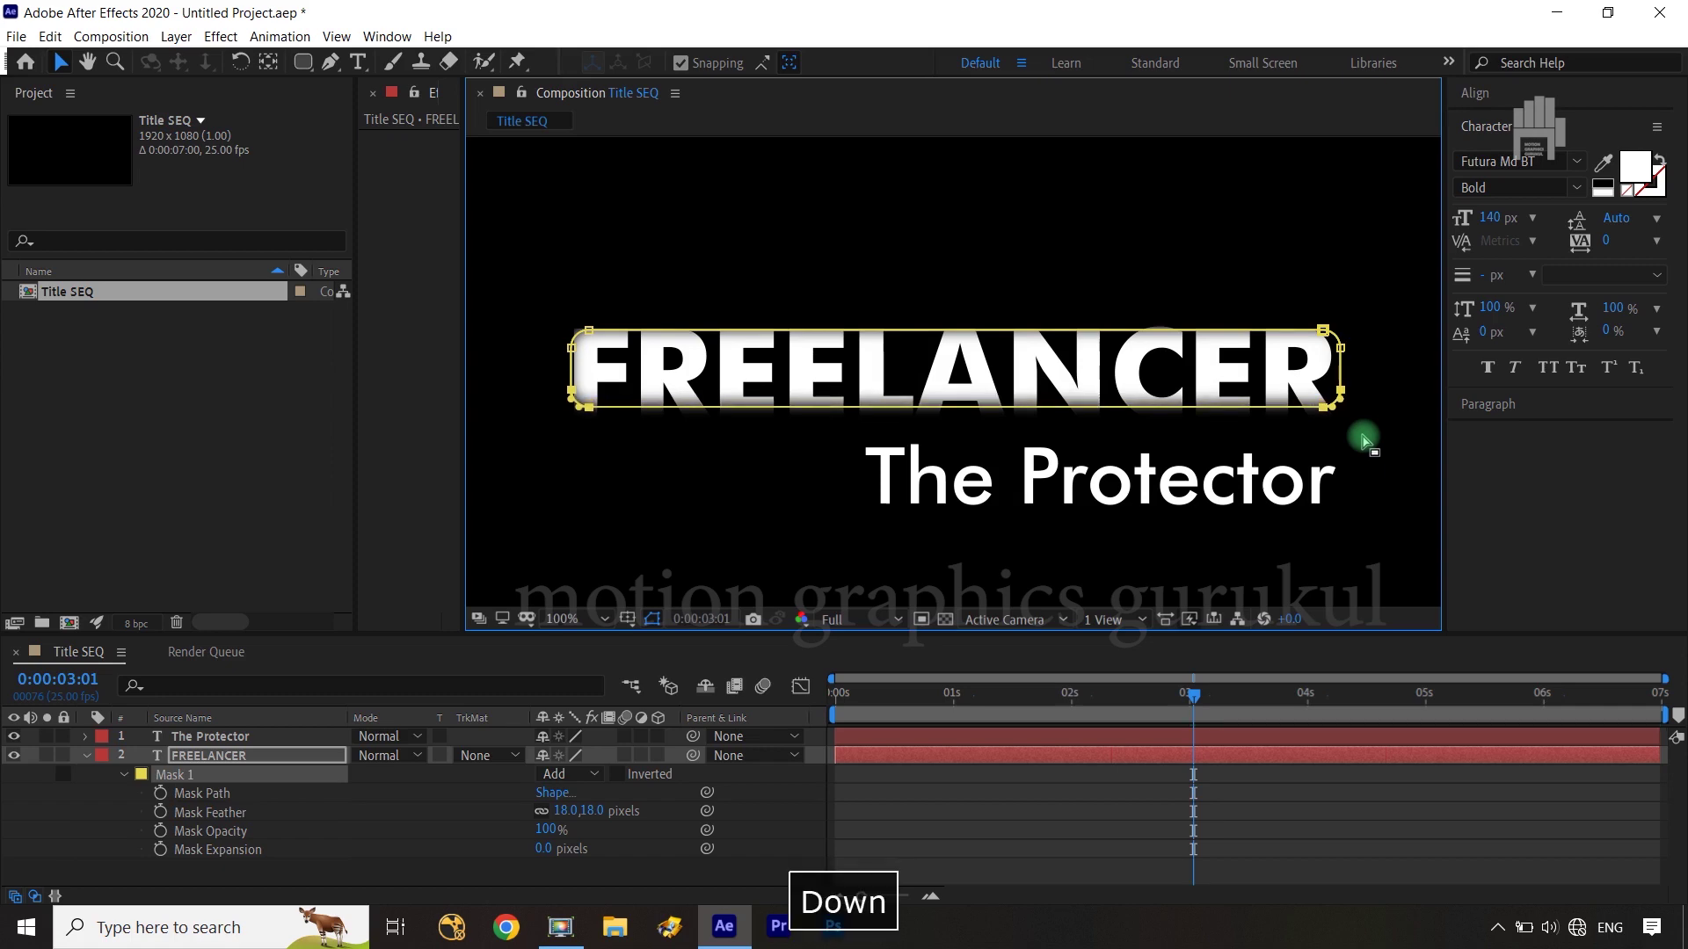
{"action": "key", "text": "Down"}
{"action": "key", "text": "Down"}
{"action": "key", "text": "Down"}
{"action": "key", "text": "Down"}
{"action": "key", "text": "Down"}
{"action": "key", "text": "Down"}
{"action": "key", "text": "Down"}
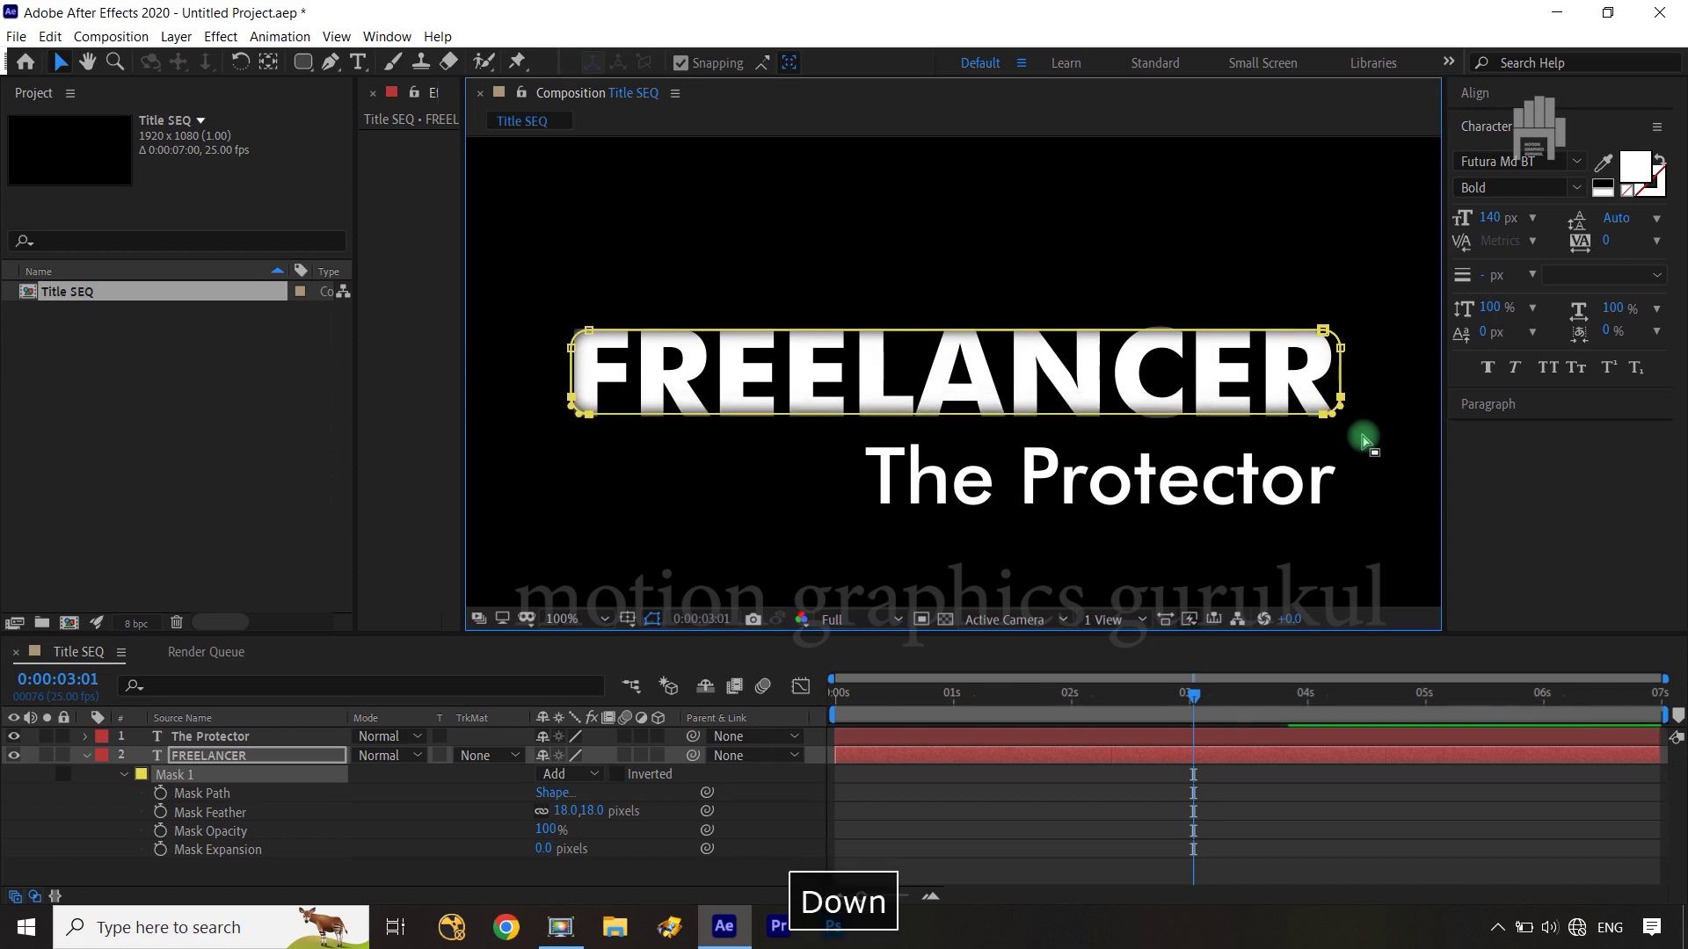
{"action": "key", "text": "Down"}
{"action": "key", "text": "Down"}
{"action": "key", "text": "Down"}
{"action": "key", "text": "Down"}
{"action": "key", "text": "Down"}
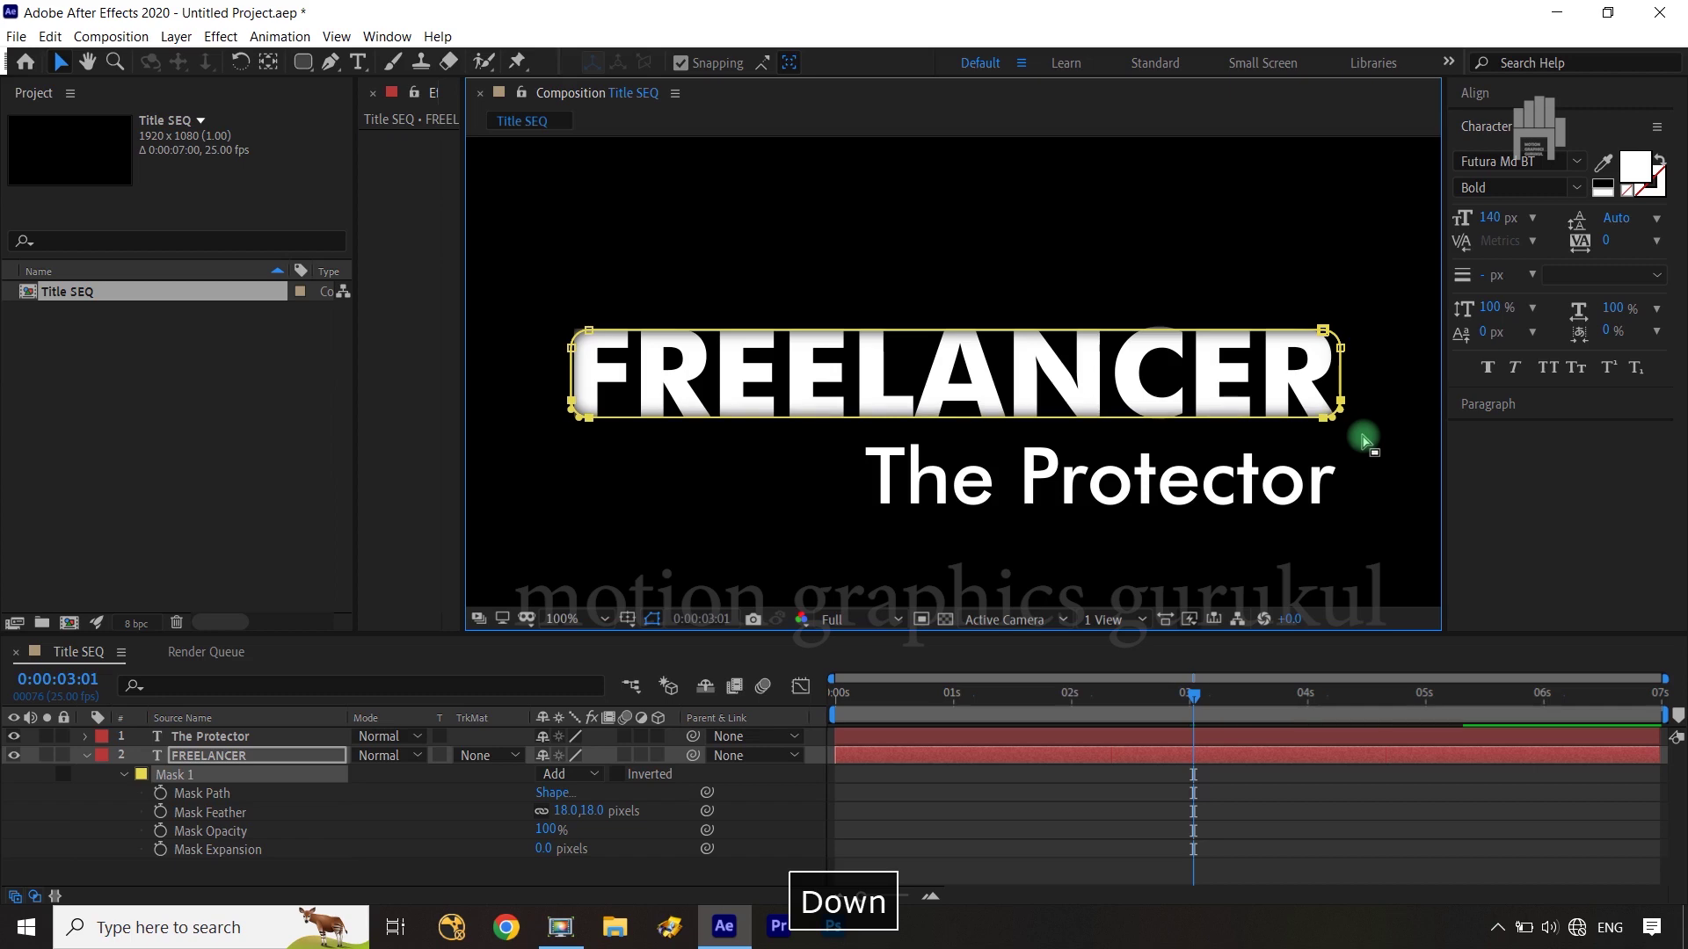
{"action": "key", "text": "Down"}
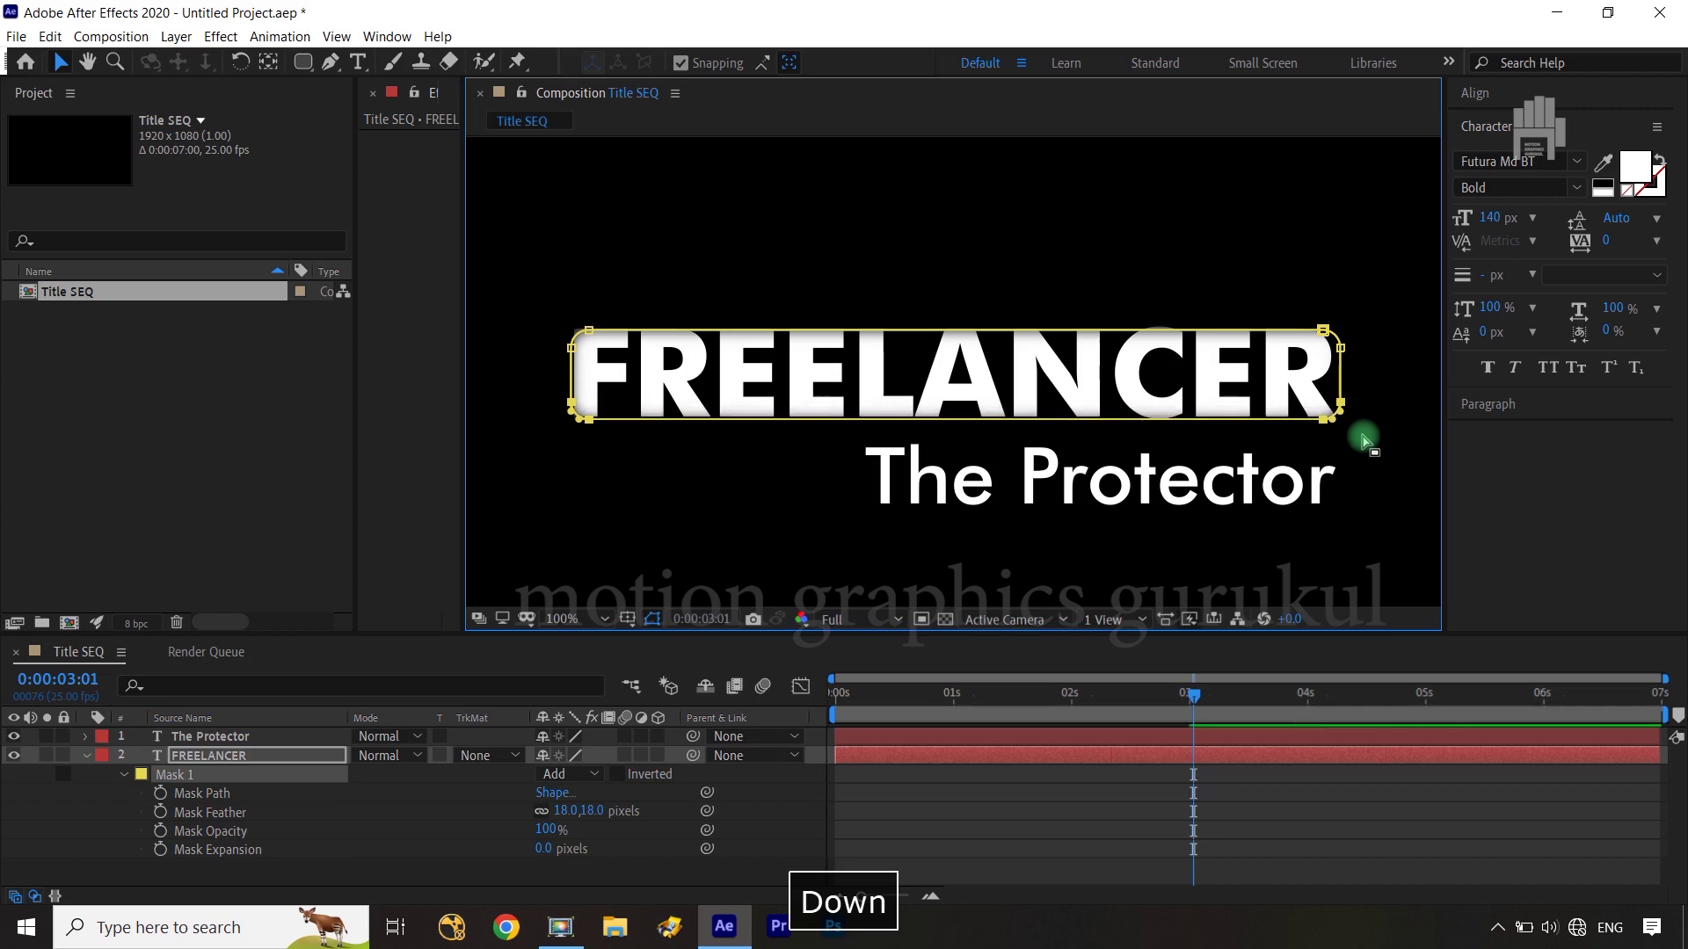
{"action": "key", "text": "Up"}
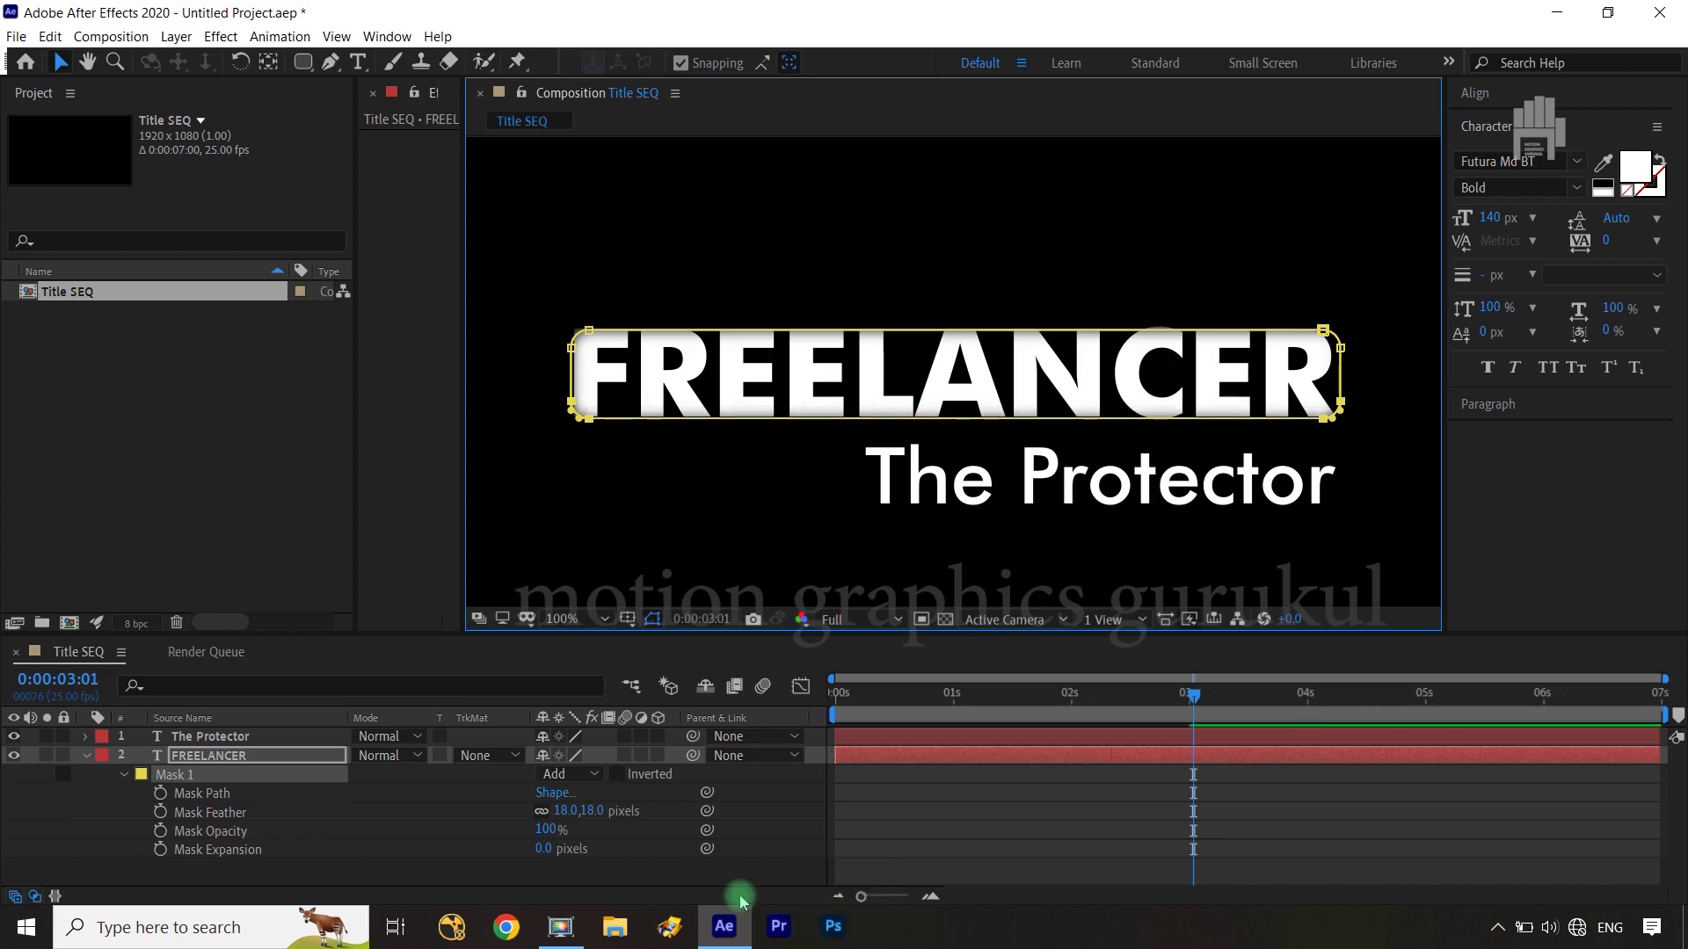
Select Mask 1's top points and nudge them up slightly.
{"action": "left_click", "coordinate": [765, 874]}
{"action": "left_click", "coordinate": [655, 619]}
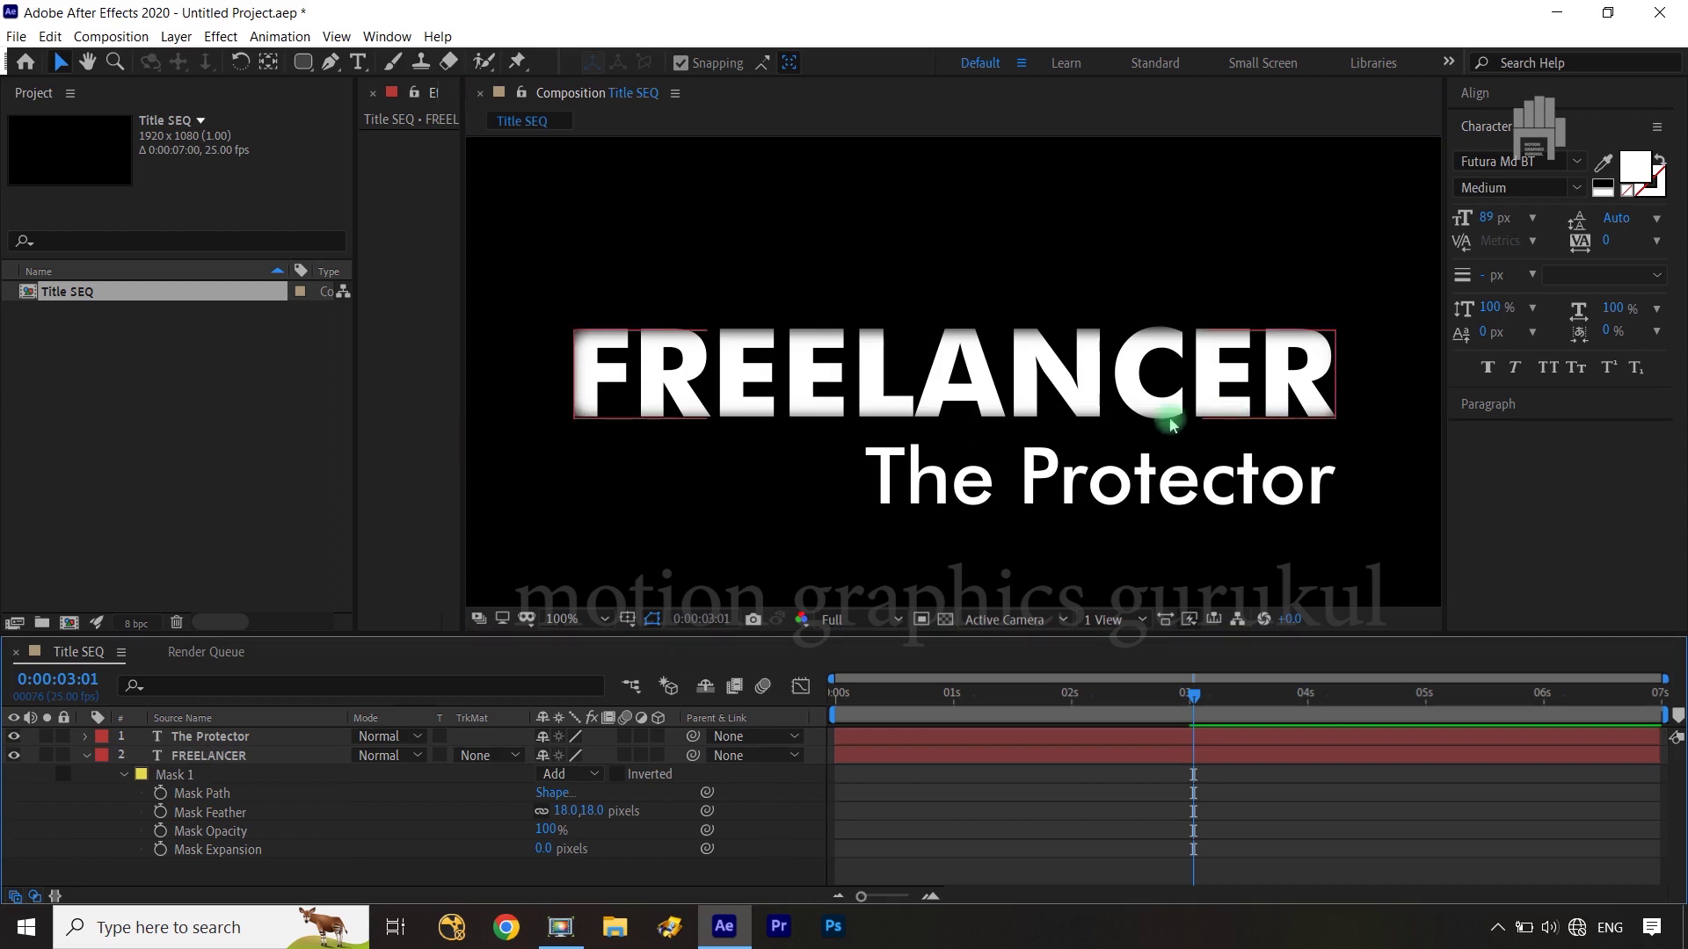
{"action": "left_click", "coordinate": [254, 773]}
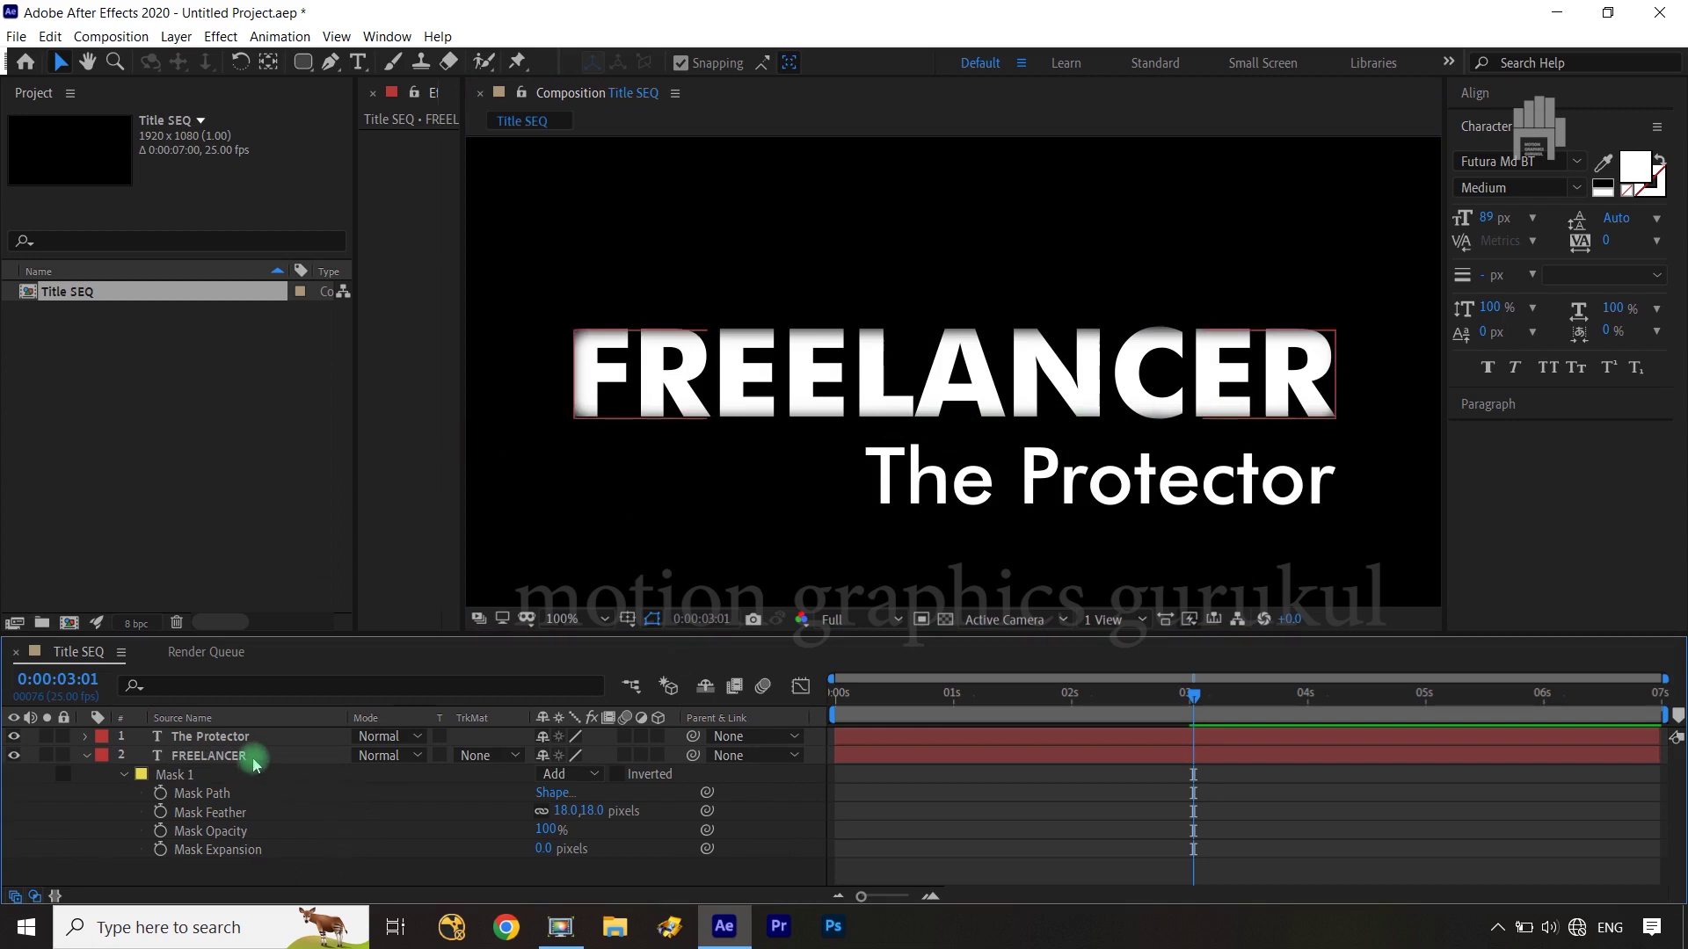
{"action": "left_click", "coordinate": [226, 794]}
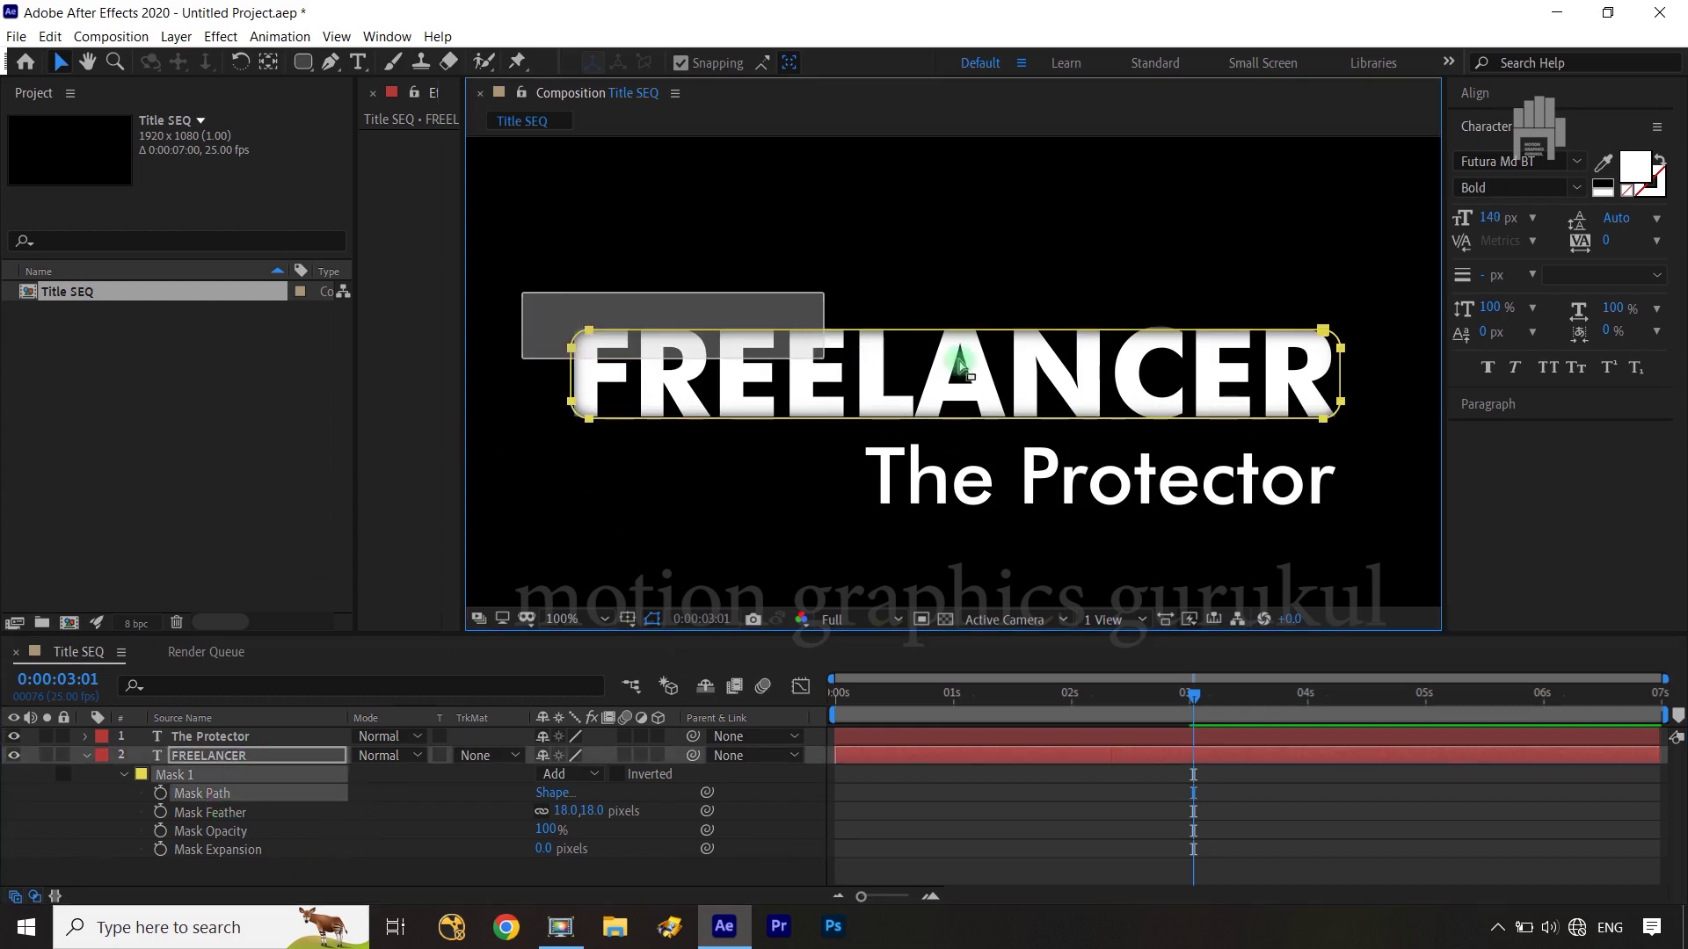
{"action": "left_click_drag", "start_coordinate": [960, 362], "coordinate": [1386, 364]}
{"action": "left_click", "coordinate": [1340, 393]}
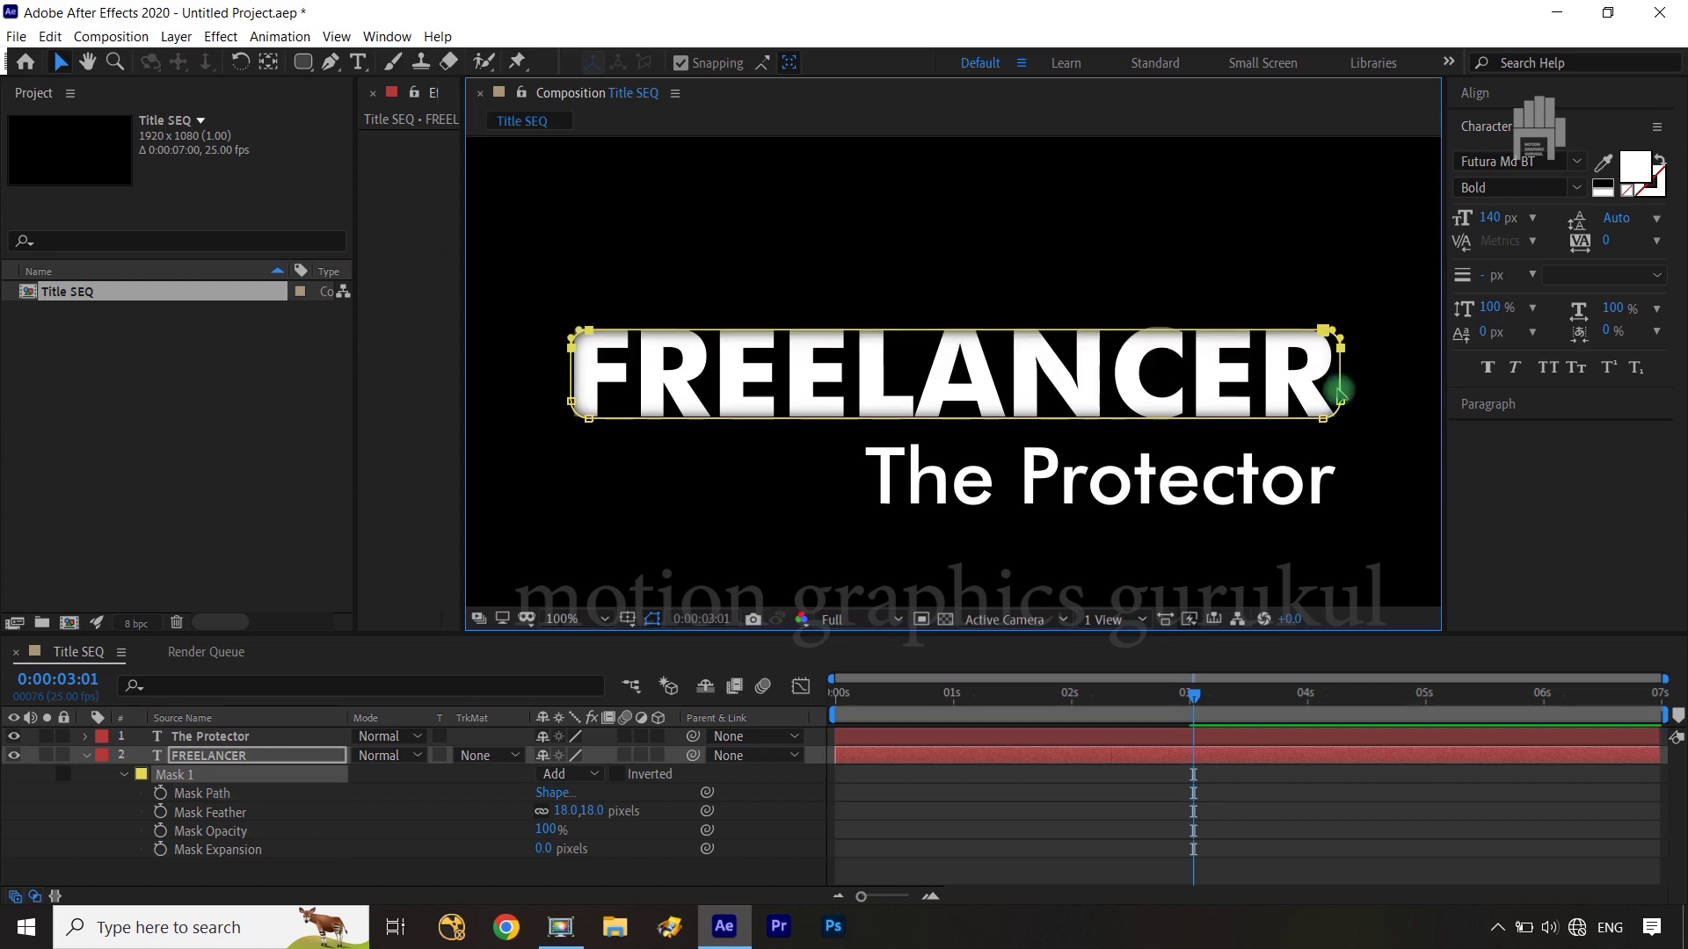
{"action": "key", "text": "Up"}
{"action": "key", "text": "Up"}
{"action": "key", "text": "Up"}
{"action": "key", "text": "Up"}
{"action": "key", "text": "Up"}
{"action": "key", "text": "Up"}
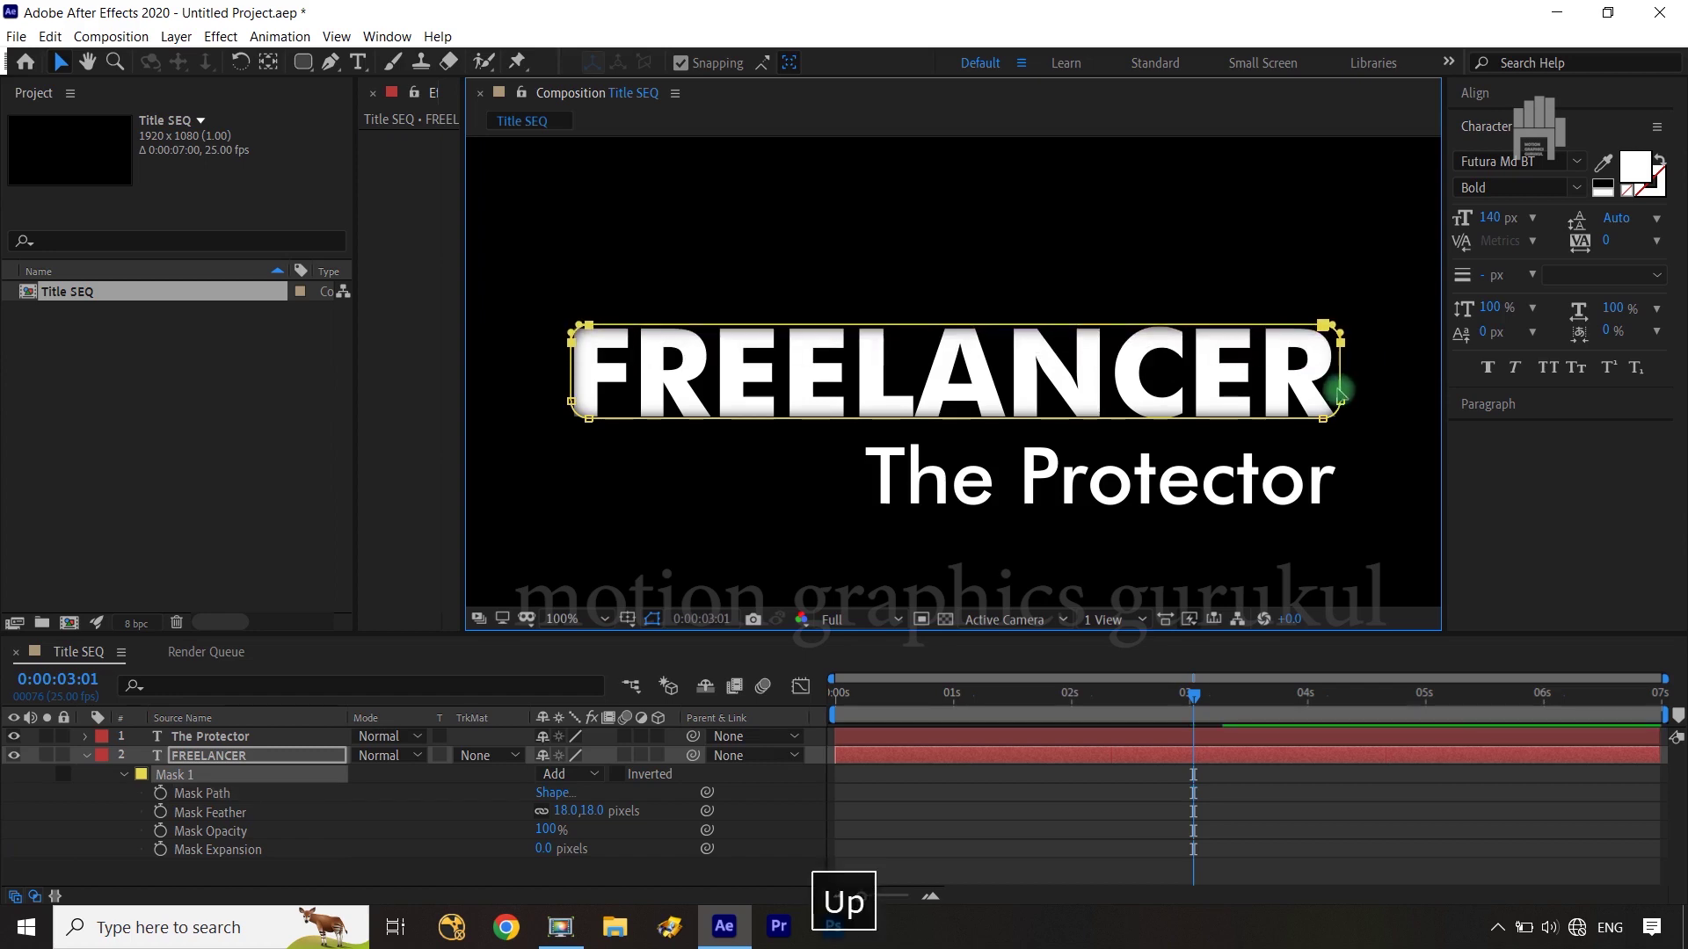
Compare Mask Feather at 0, restore it to 18 pixels, and fit the composition in view.
{"action": "left_click", "coordinate": [787, 864]}
{"action": "scroll", "coordinate": [1040, 405], "scroll_direction": "up", "scroll_amount": 1}
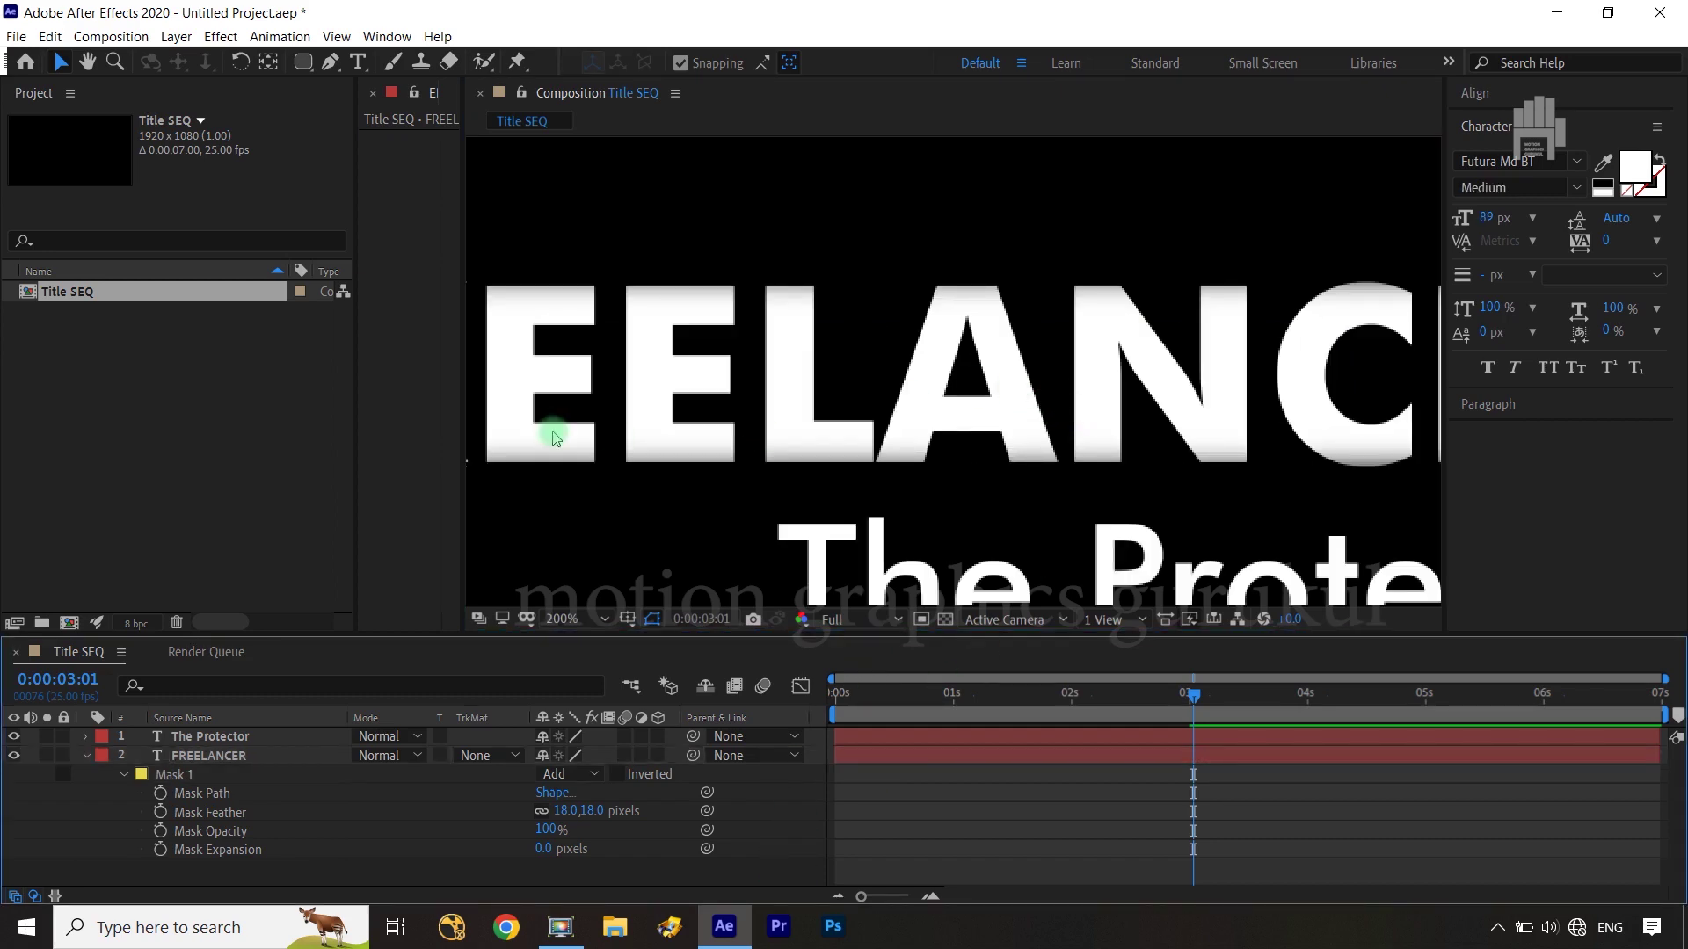
{"action": "scroll", "coordinate": [1072, 440], "scroll_direction": "down", "scroll_amount": 1}
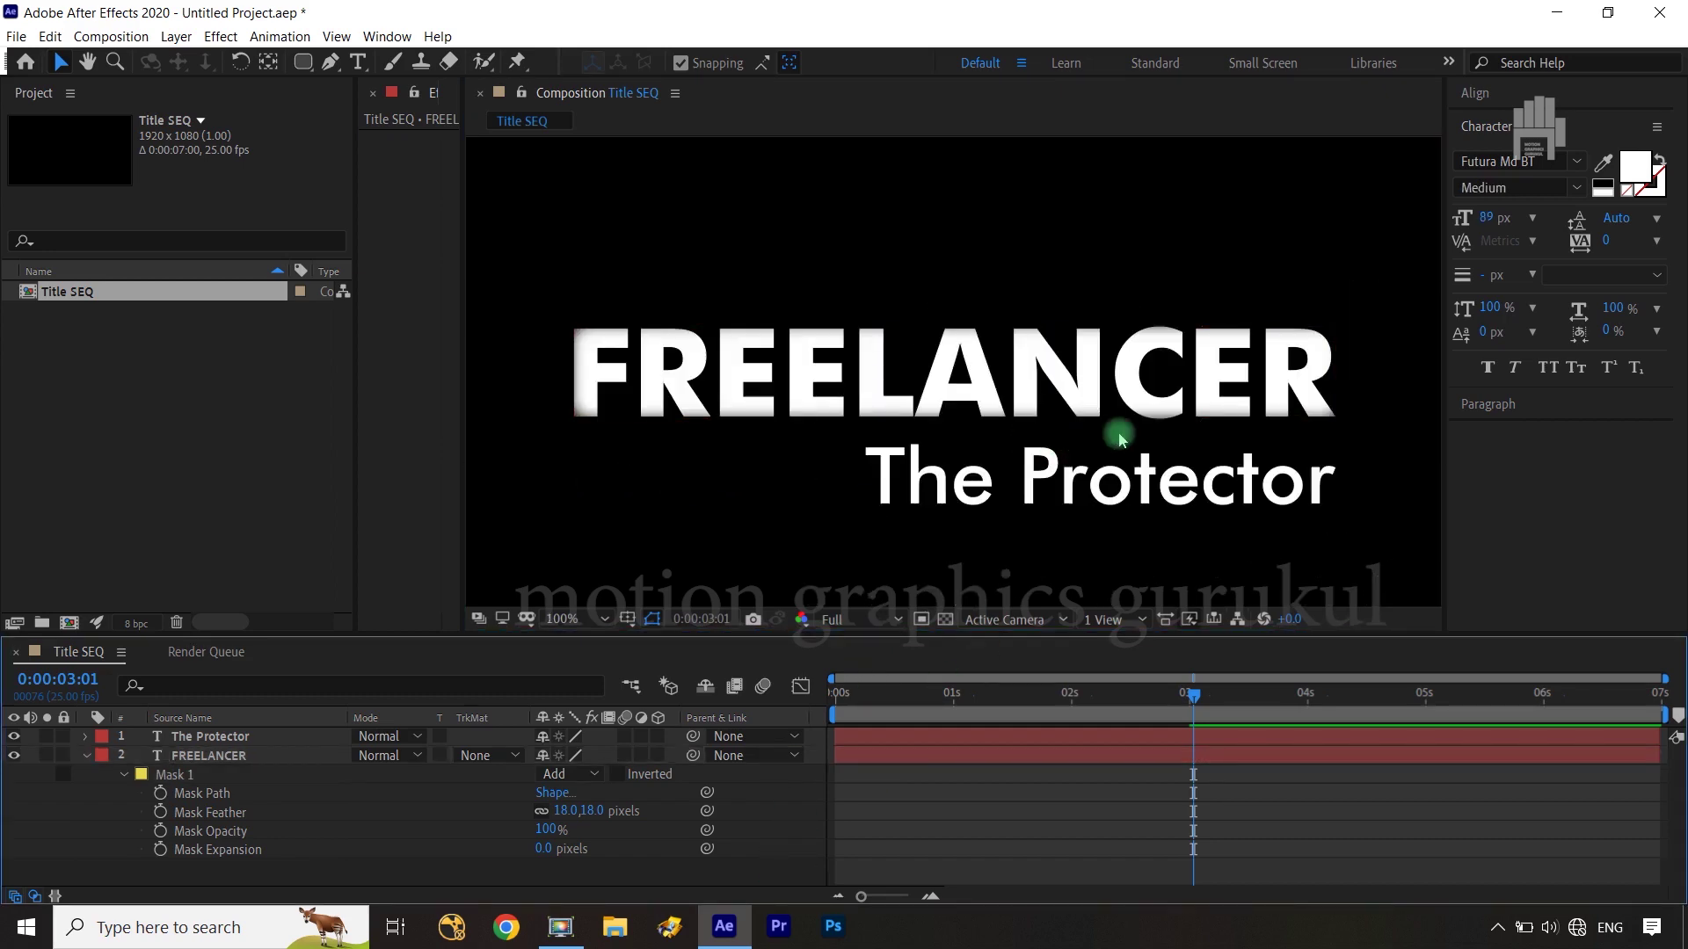
{"action": "left_click", "coordinate": [140, 756]}
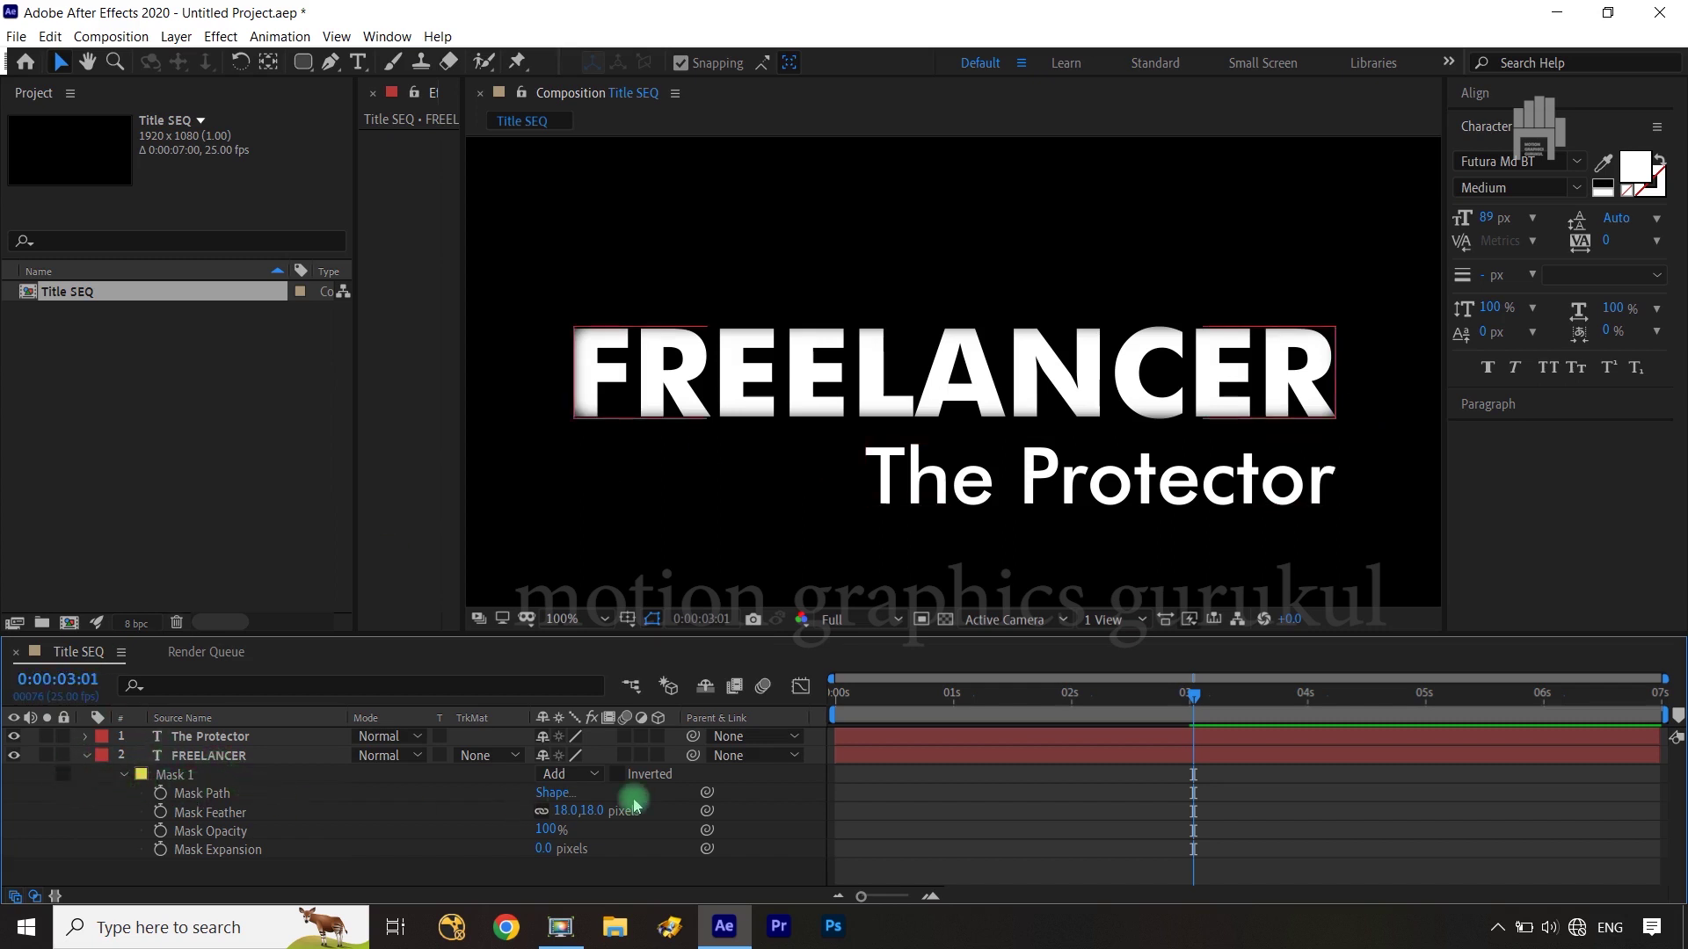
{"action": "type", "text": "0"}
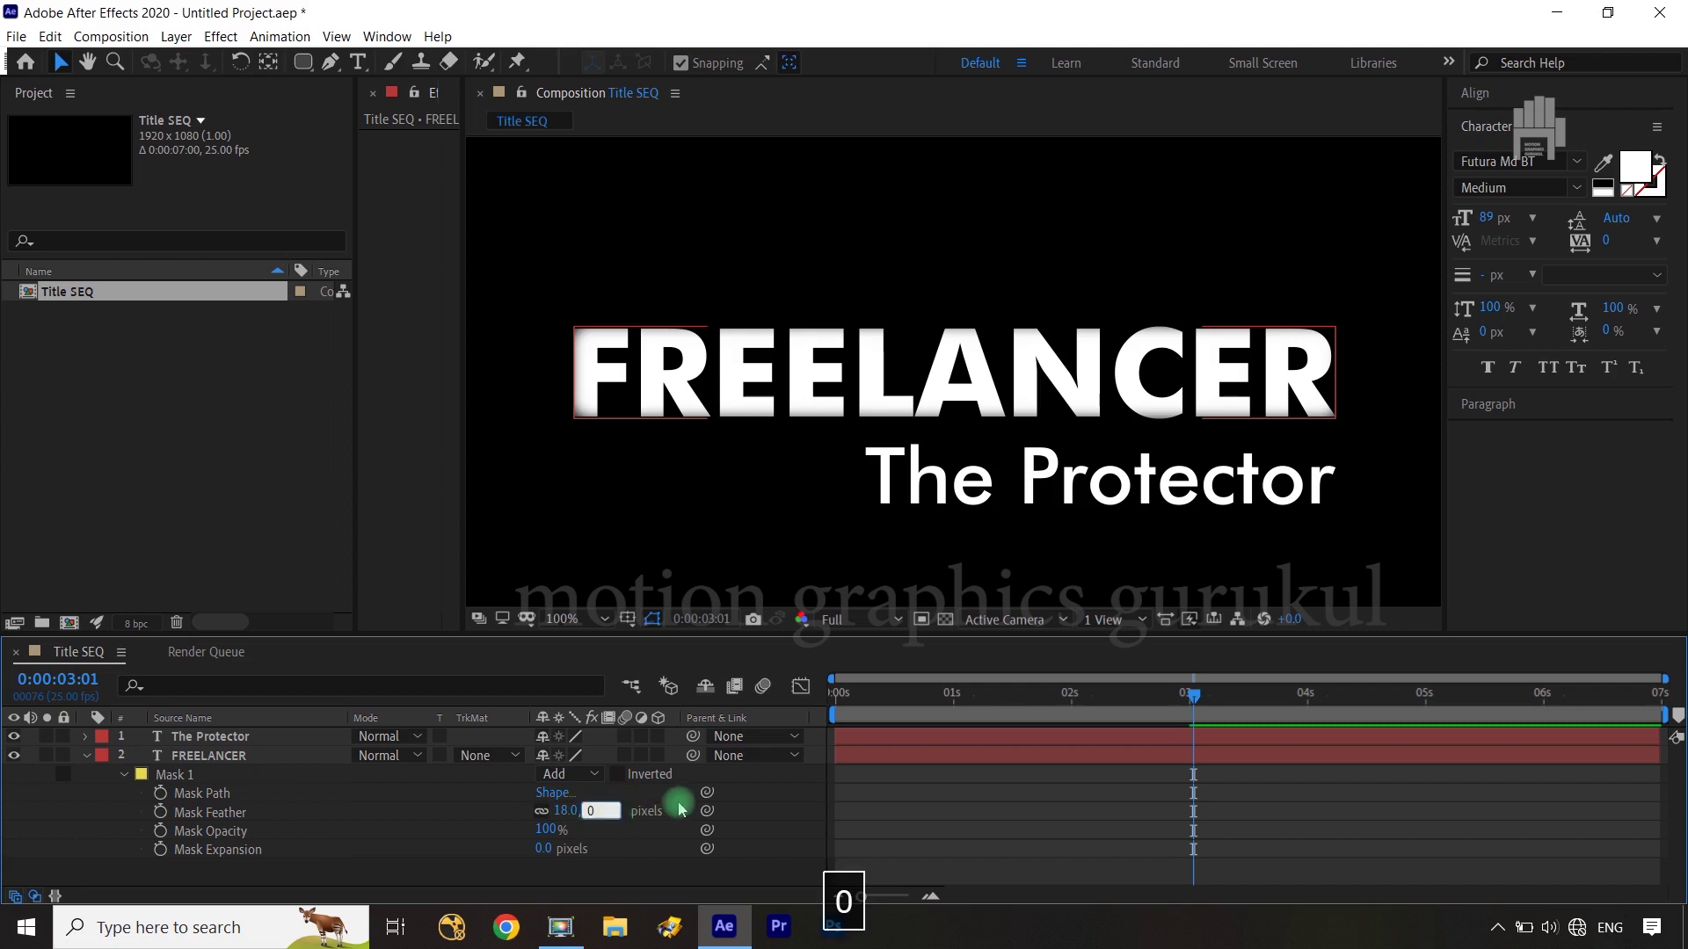
{"action": "left_click", "coordinate": [666, 804]}
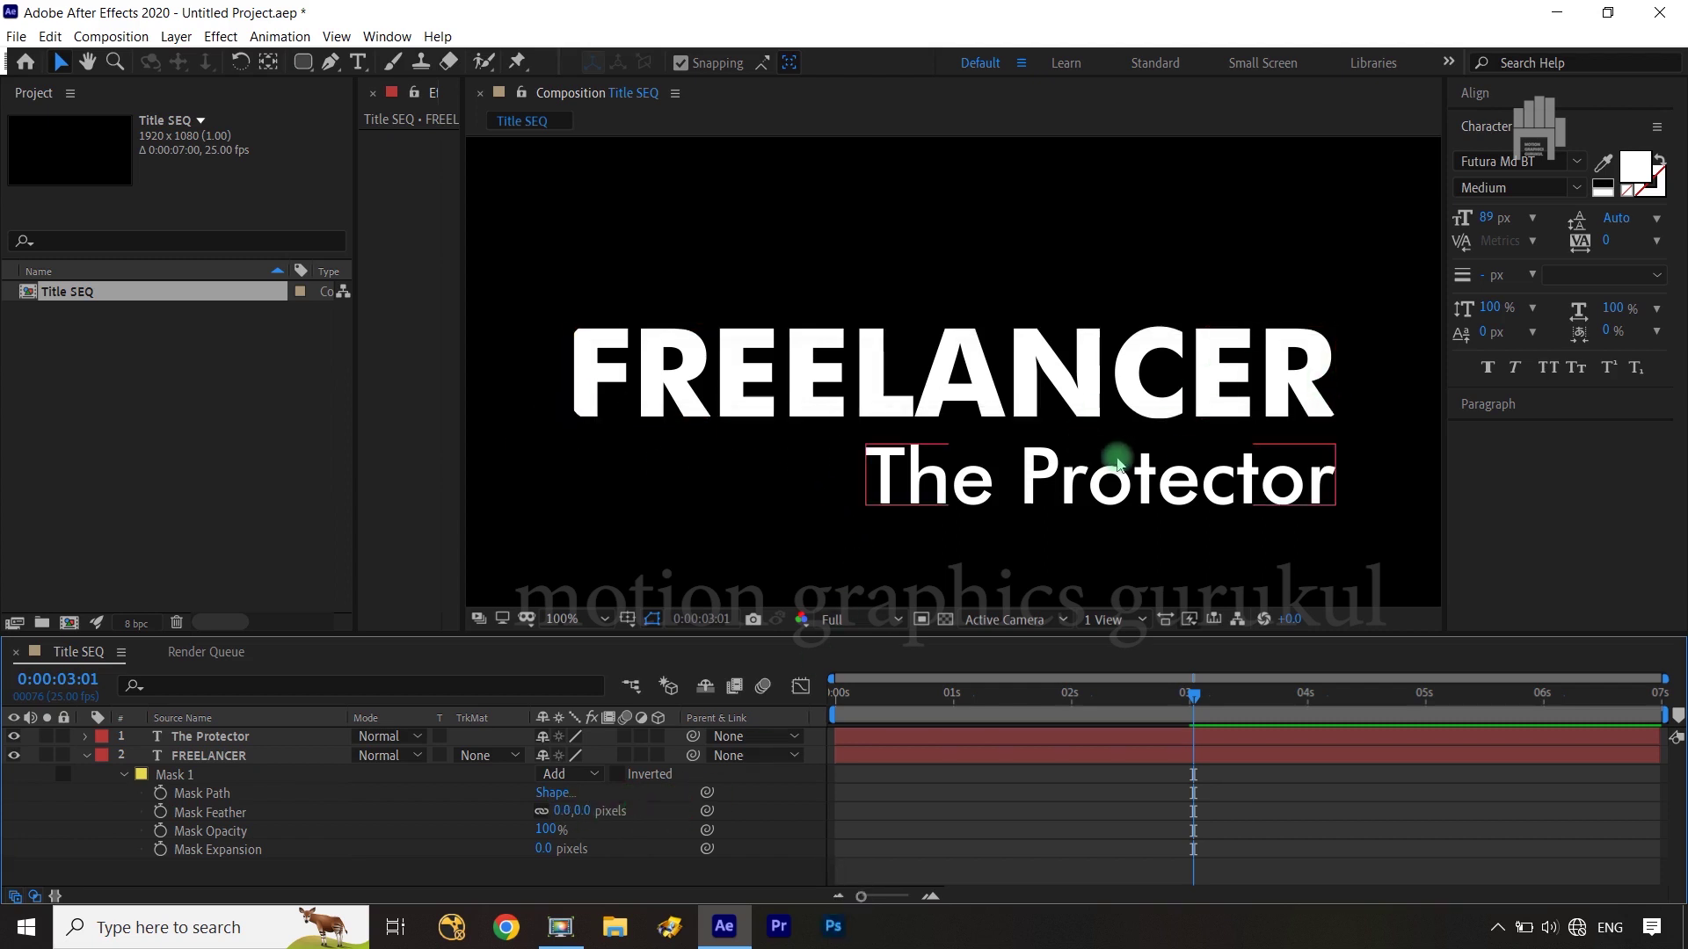
{"action": "left_click", "coordinate": [582, 810]}
{"action": "type", "text": "18"}
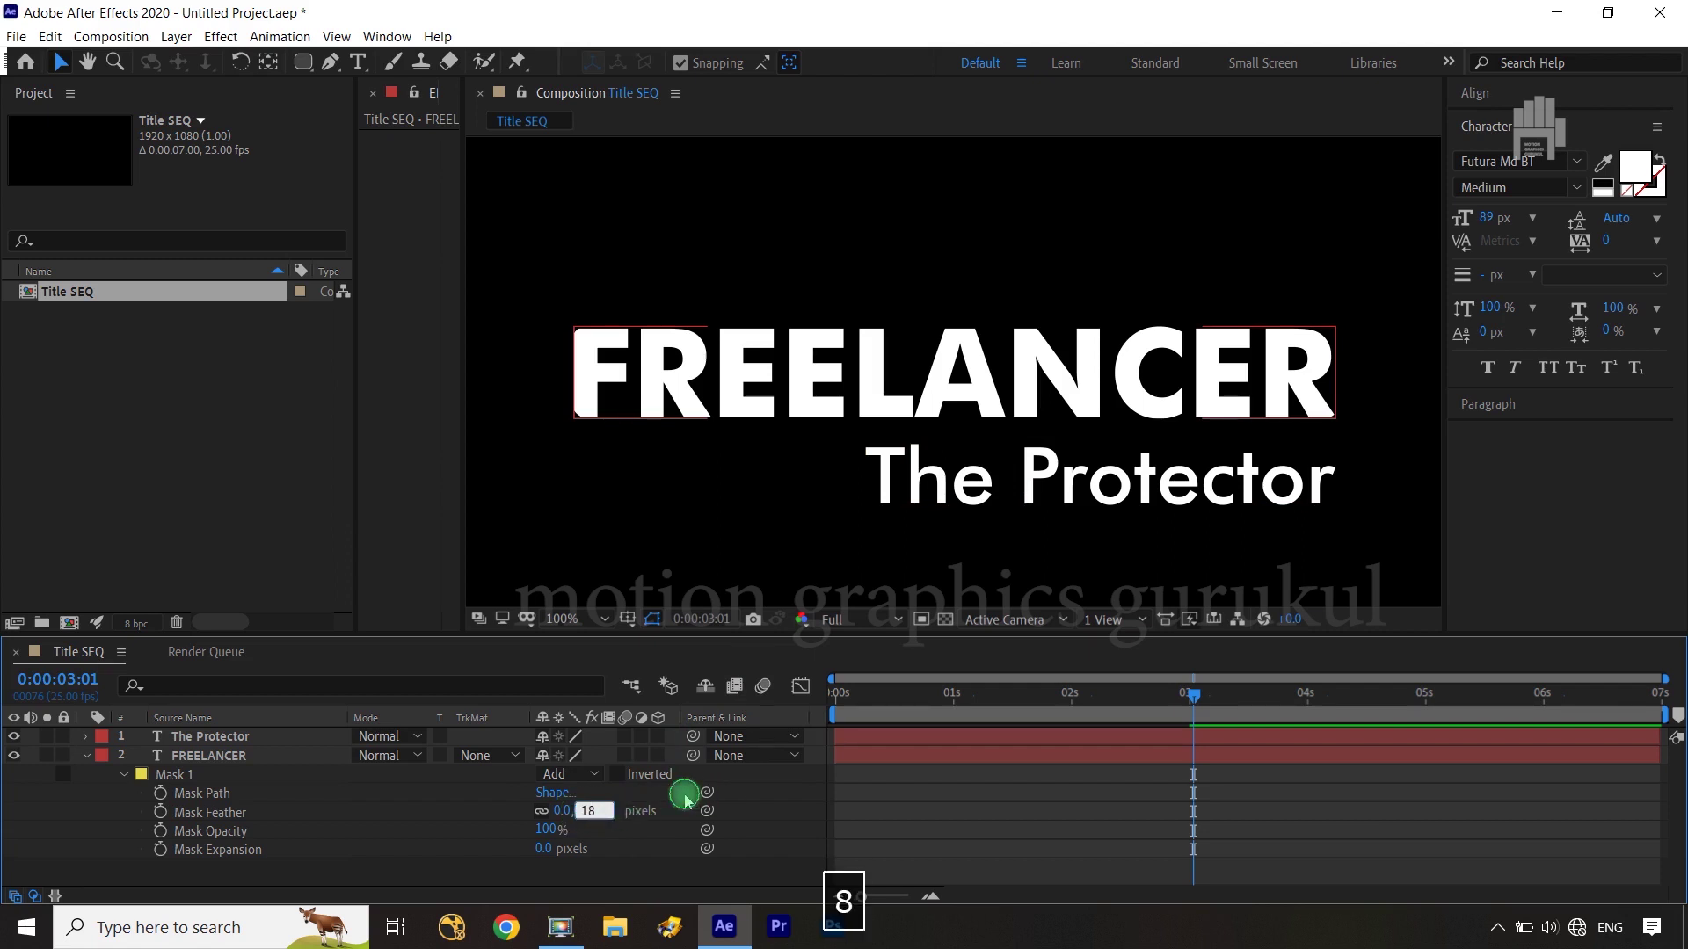
{"action": "key", "text": "Return"}
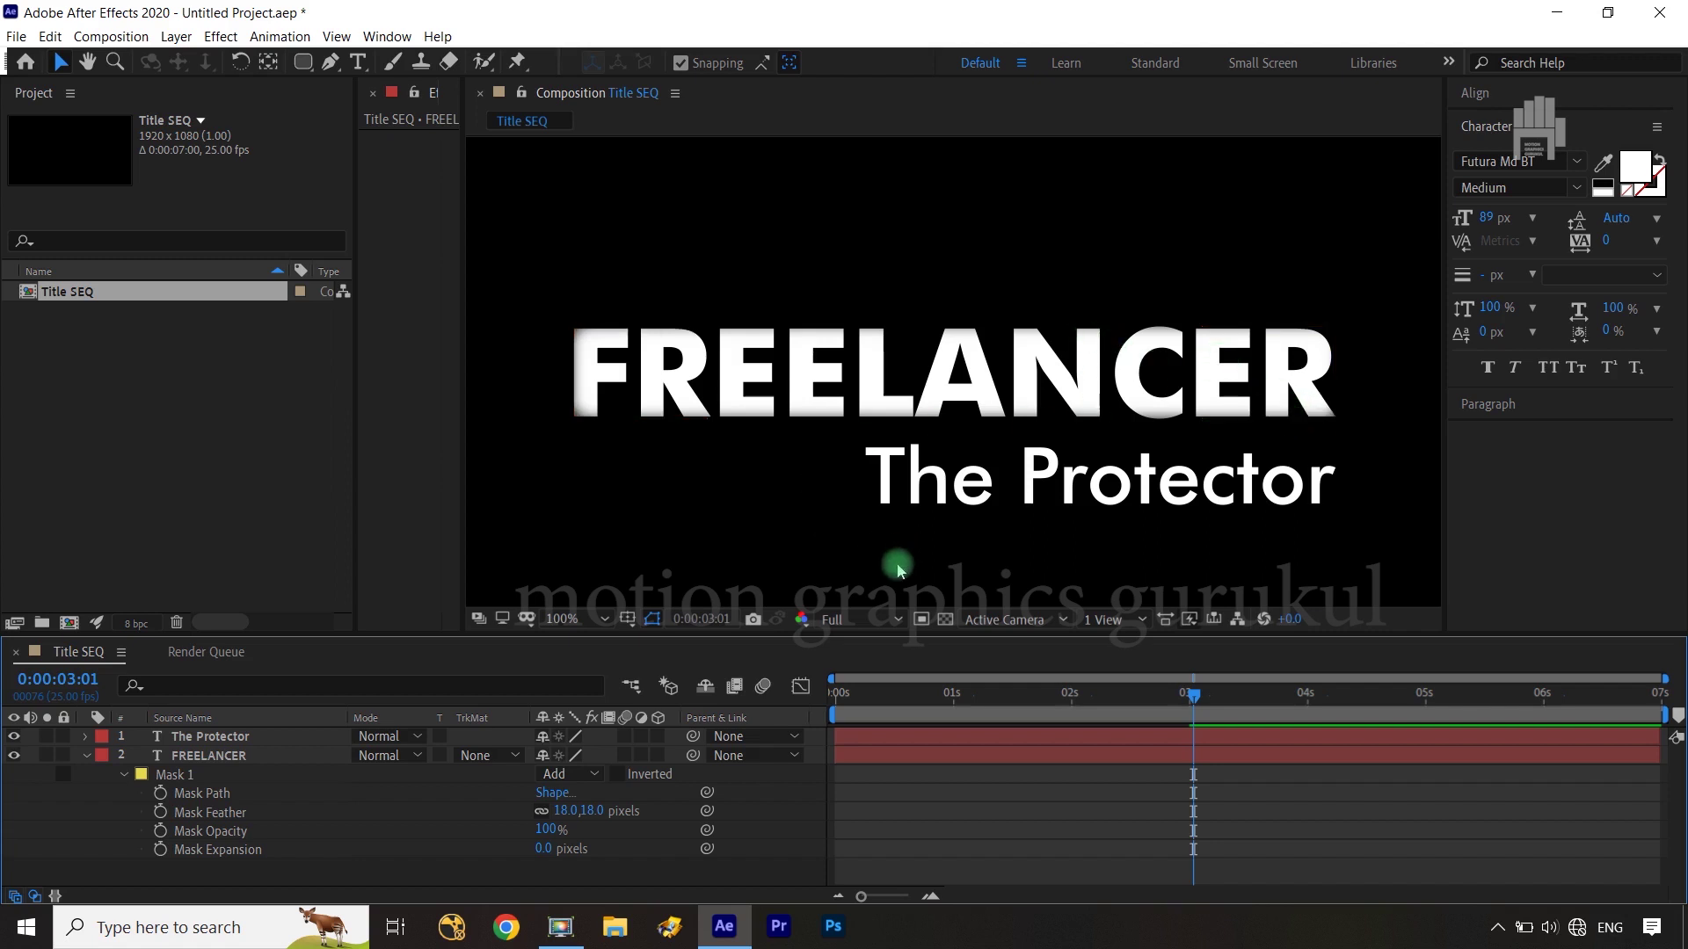
{"action": "key", "text": "shift+slash"}
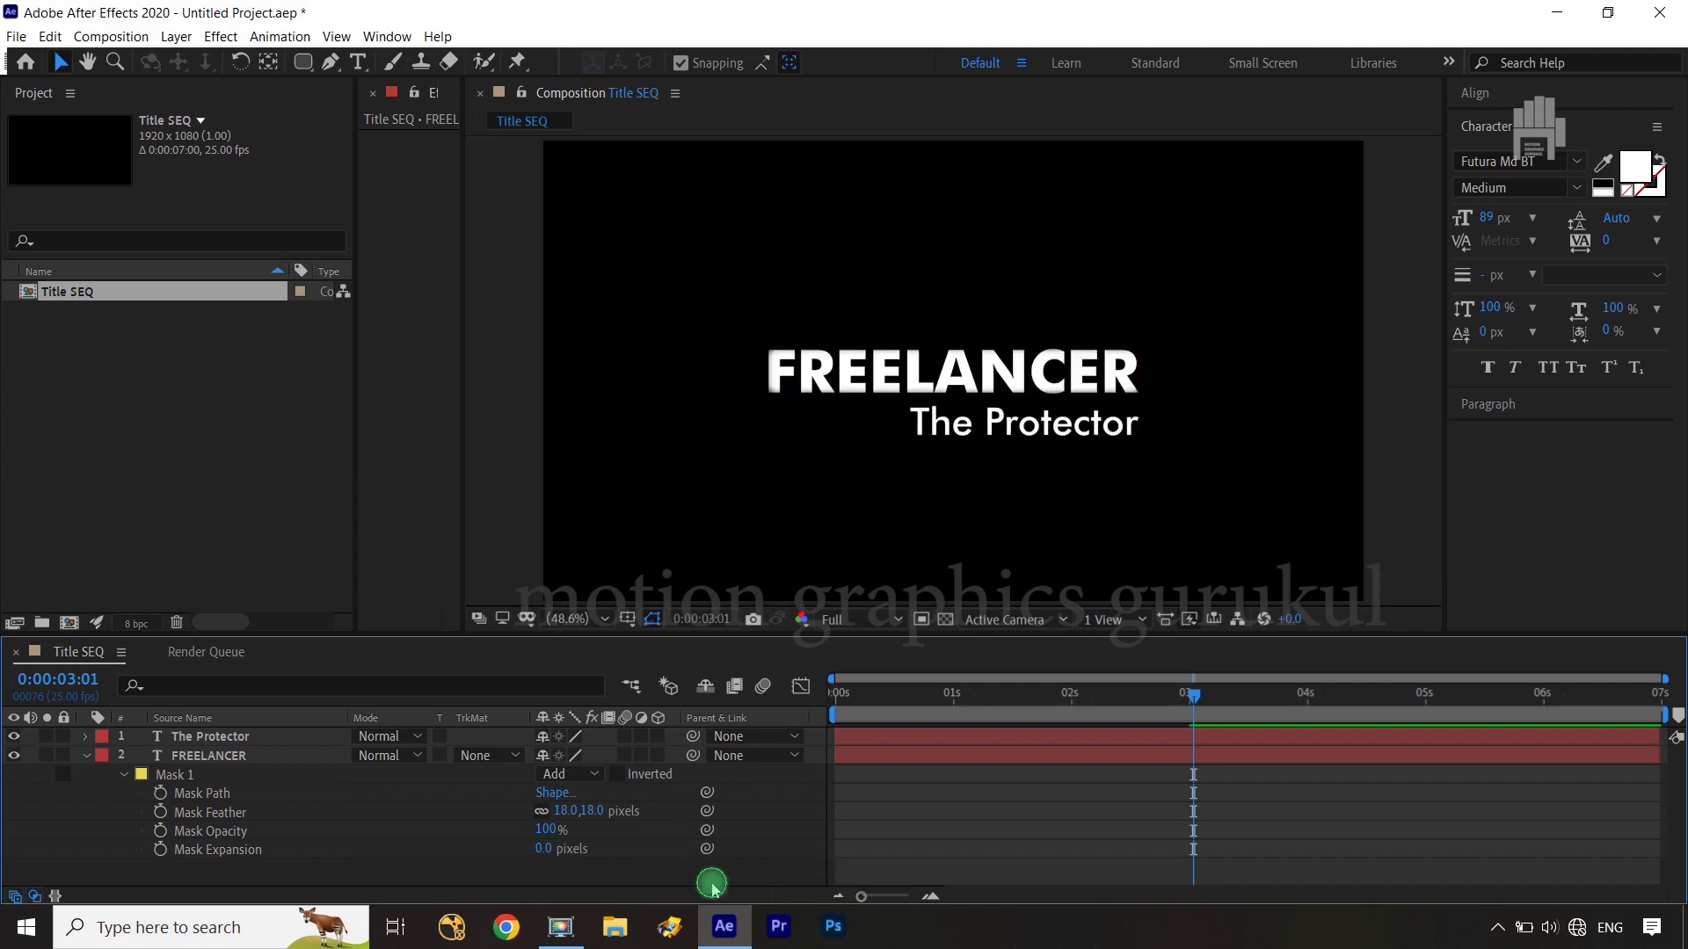
Twirl the FREELANCER layer closed so its Mask 1 properties are hidden.
{"action": "left_click", "coordinate": [88, 758]}
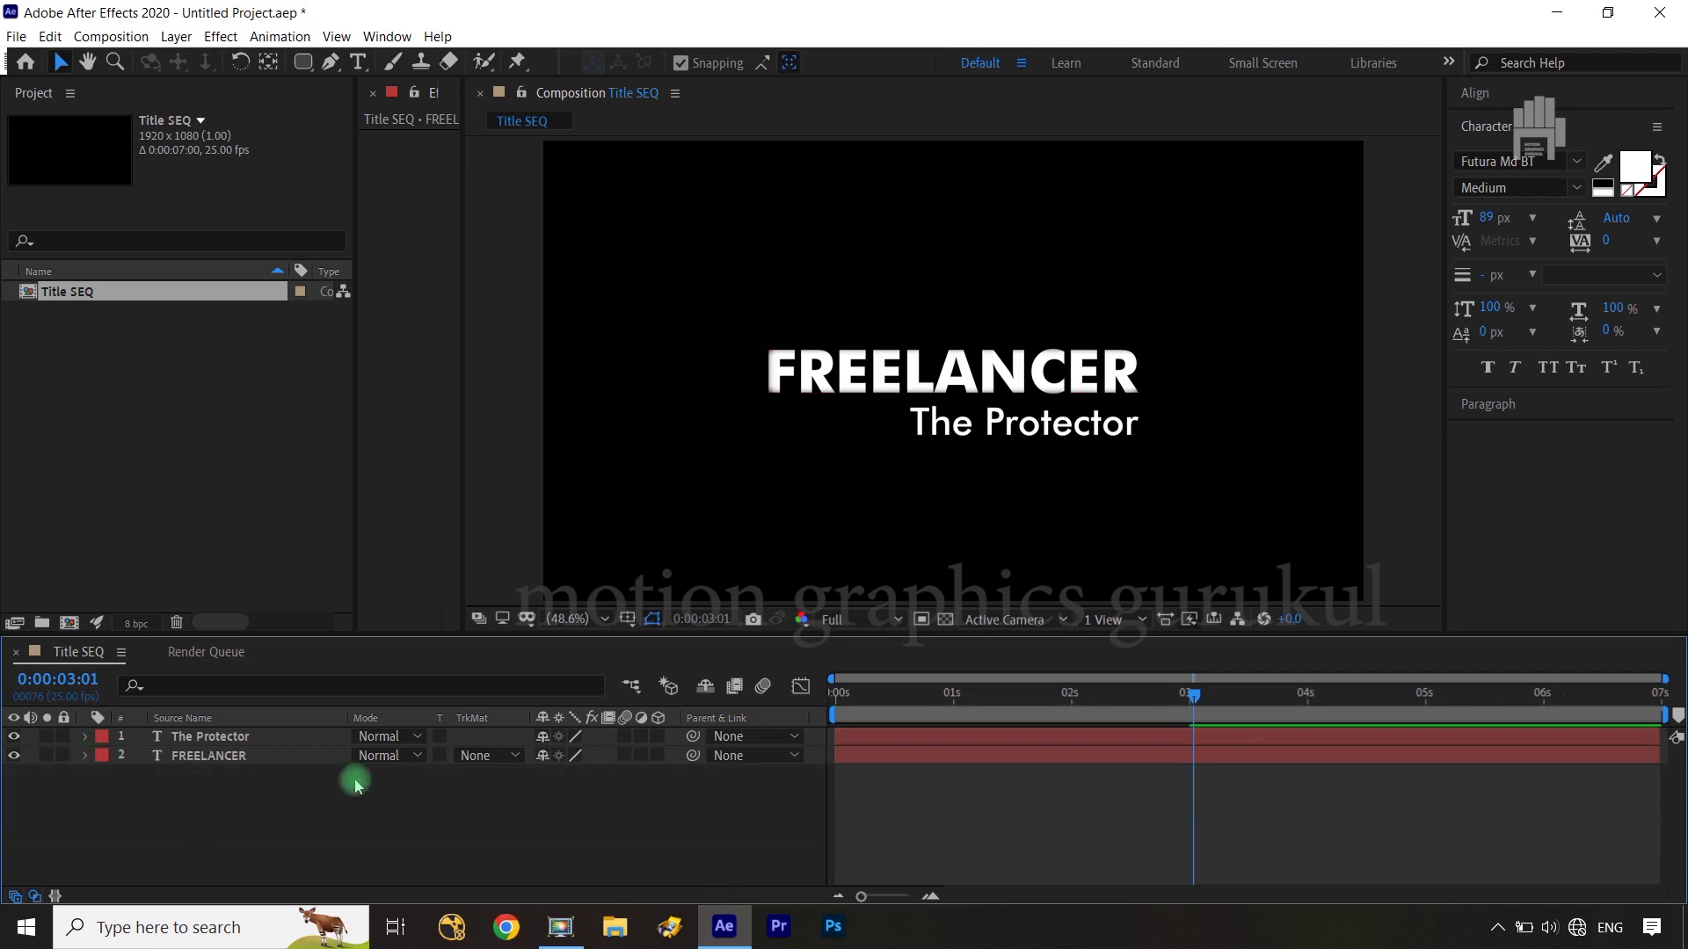
{"action": "left_click", "coordinate": [1033, 754]}
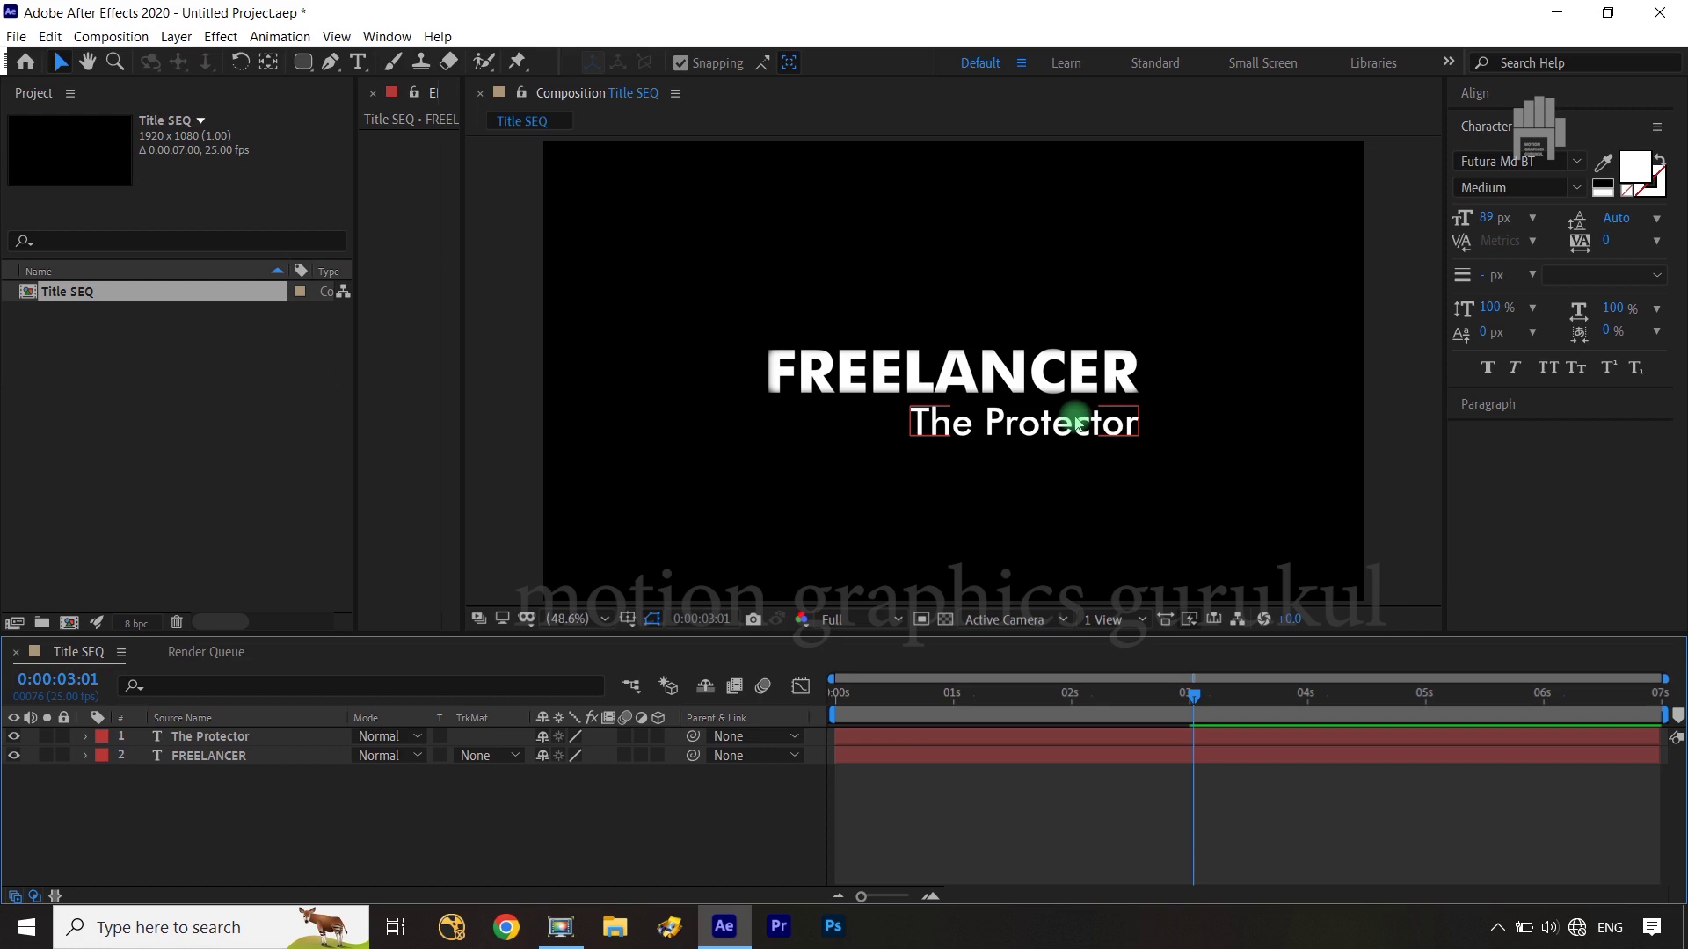
Add a Null Object layer and parent The Protector and FREELANCER text layers to it.
{"action": "right_click", "coordinate": [674, 825]}
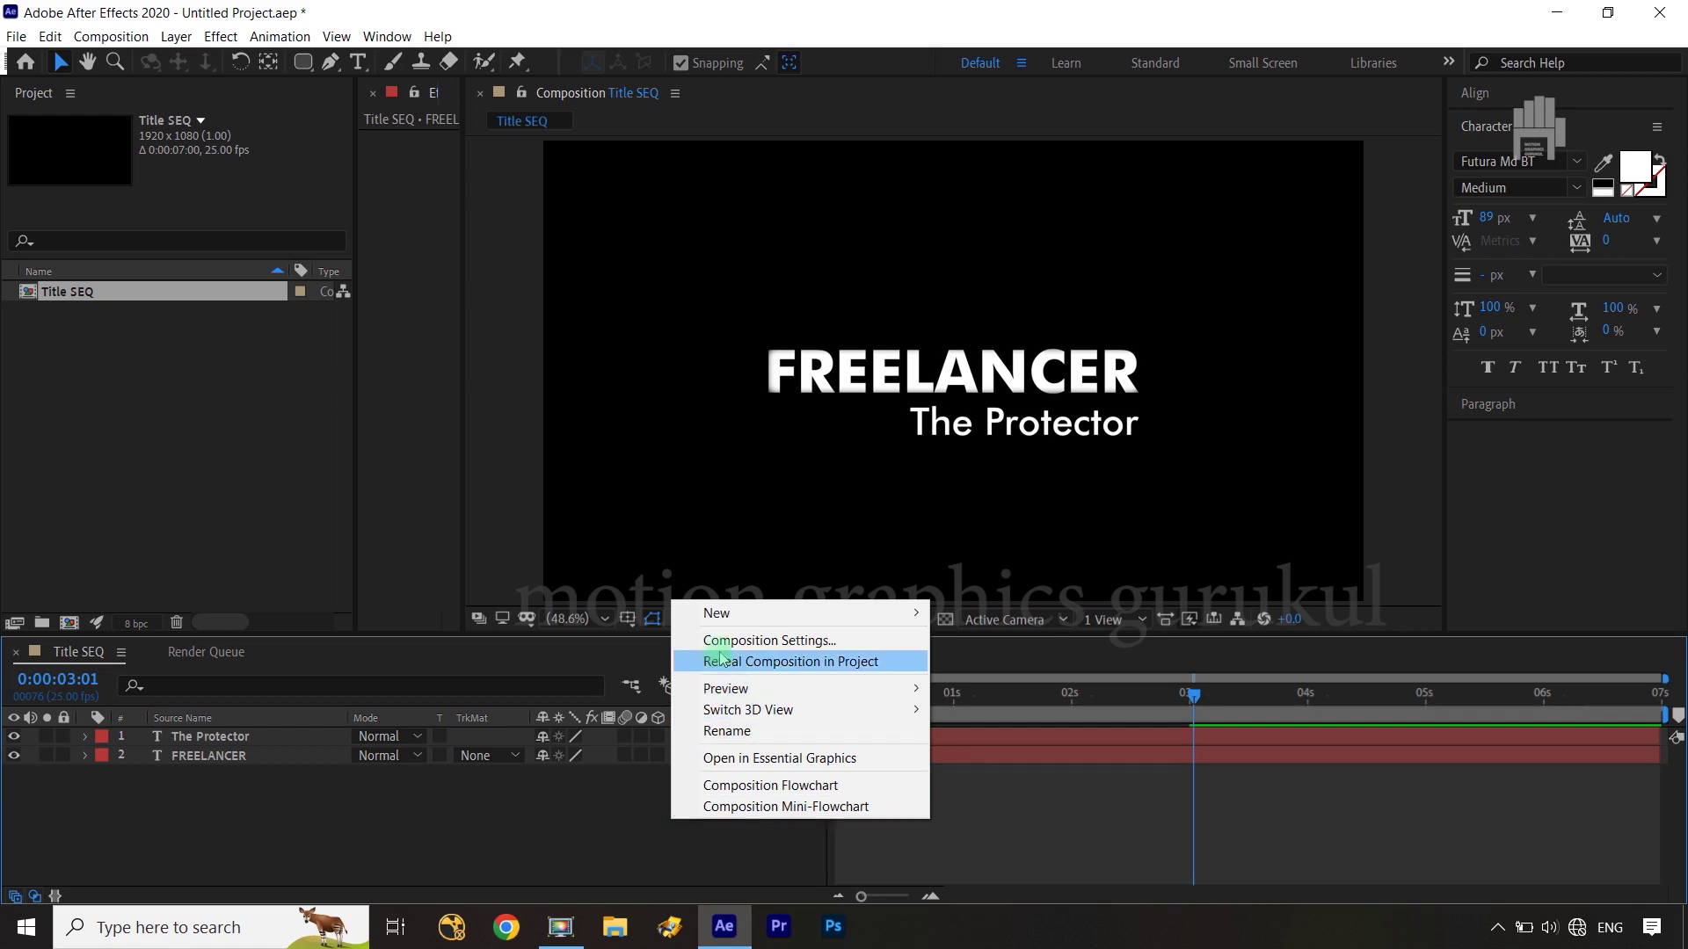
{"action": "mouse_move", "coordinate": [716, 612]}
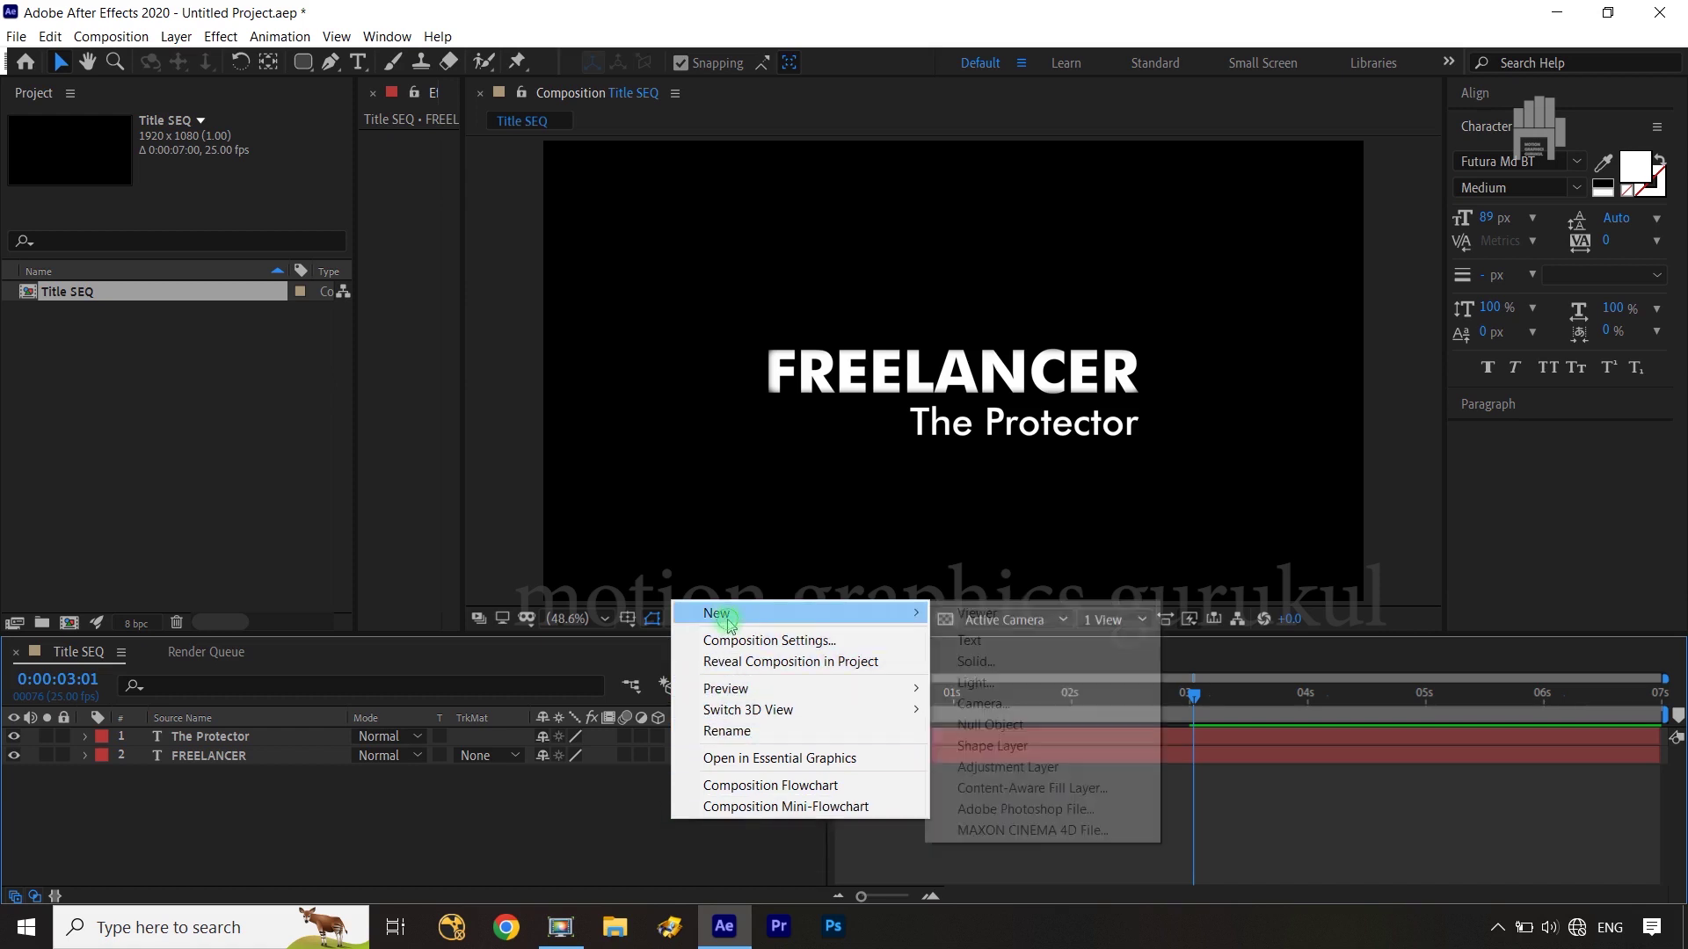
{"action": "left_click", "coordinate": [1054, 726]}
{"action": "left_click", "coordinate": [296, 758]}
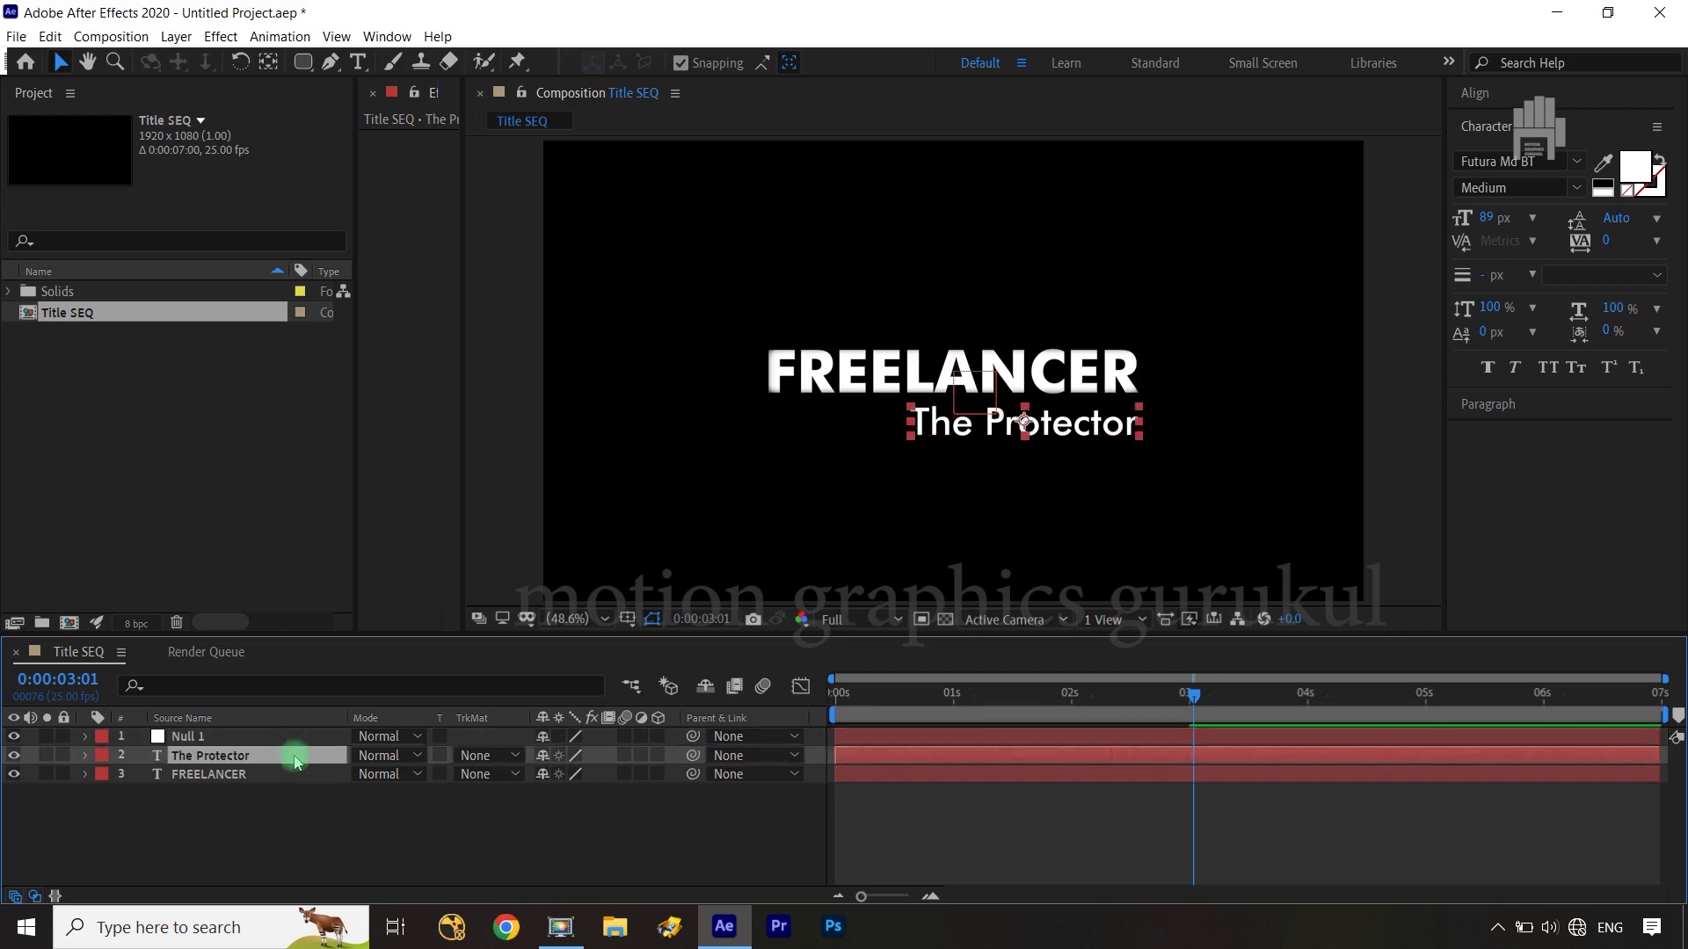
{"action": "left_click", "coordinate": [293, 773], "text": "shift"}
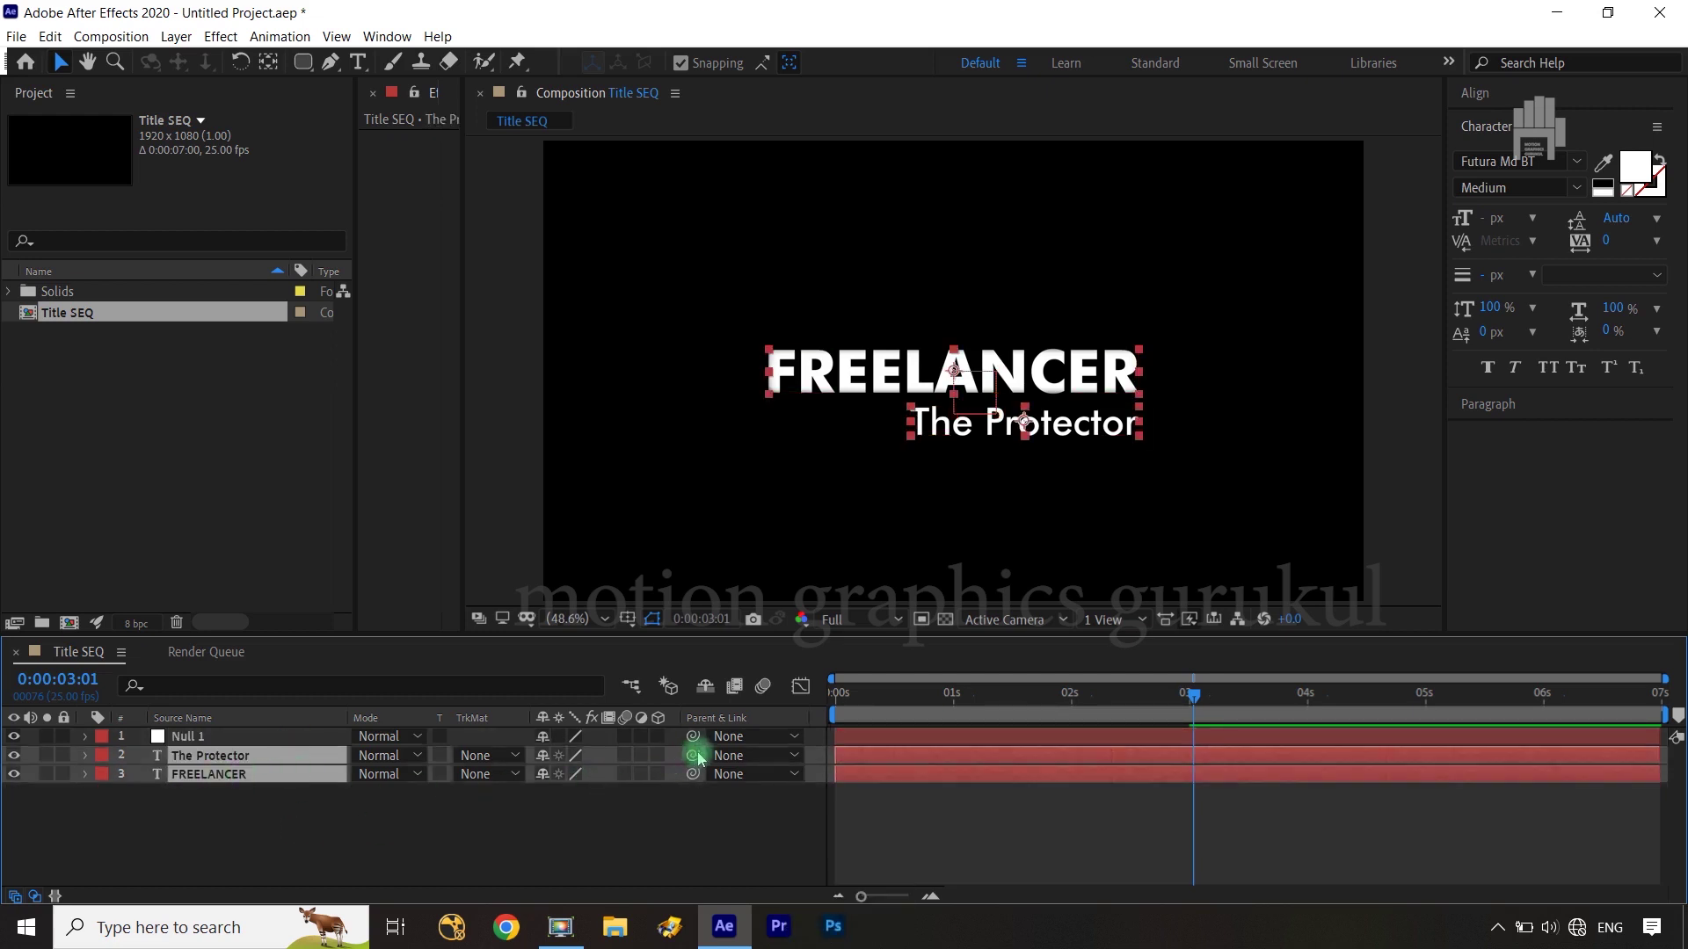
{"action": "left_click_drag", "start_coordinate": [694, 757], "coordinate": [271, 737]}
Rename the null layer to 'scale controler'.
{"action": "left_click", "coordinate": [269, 736]}
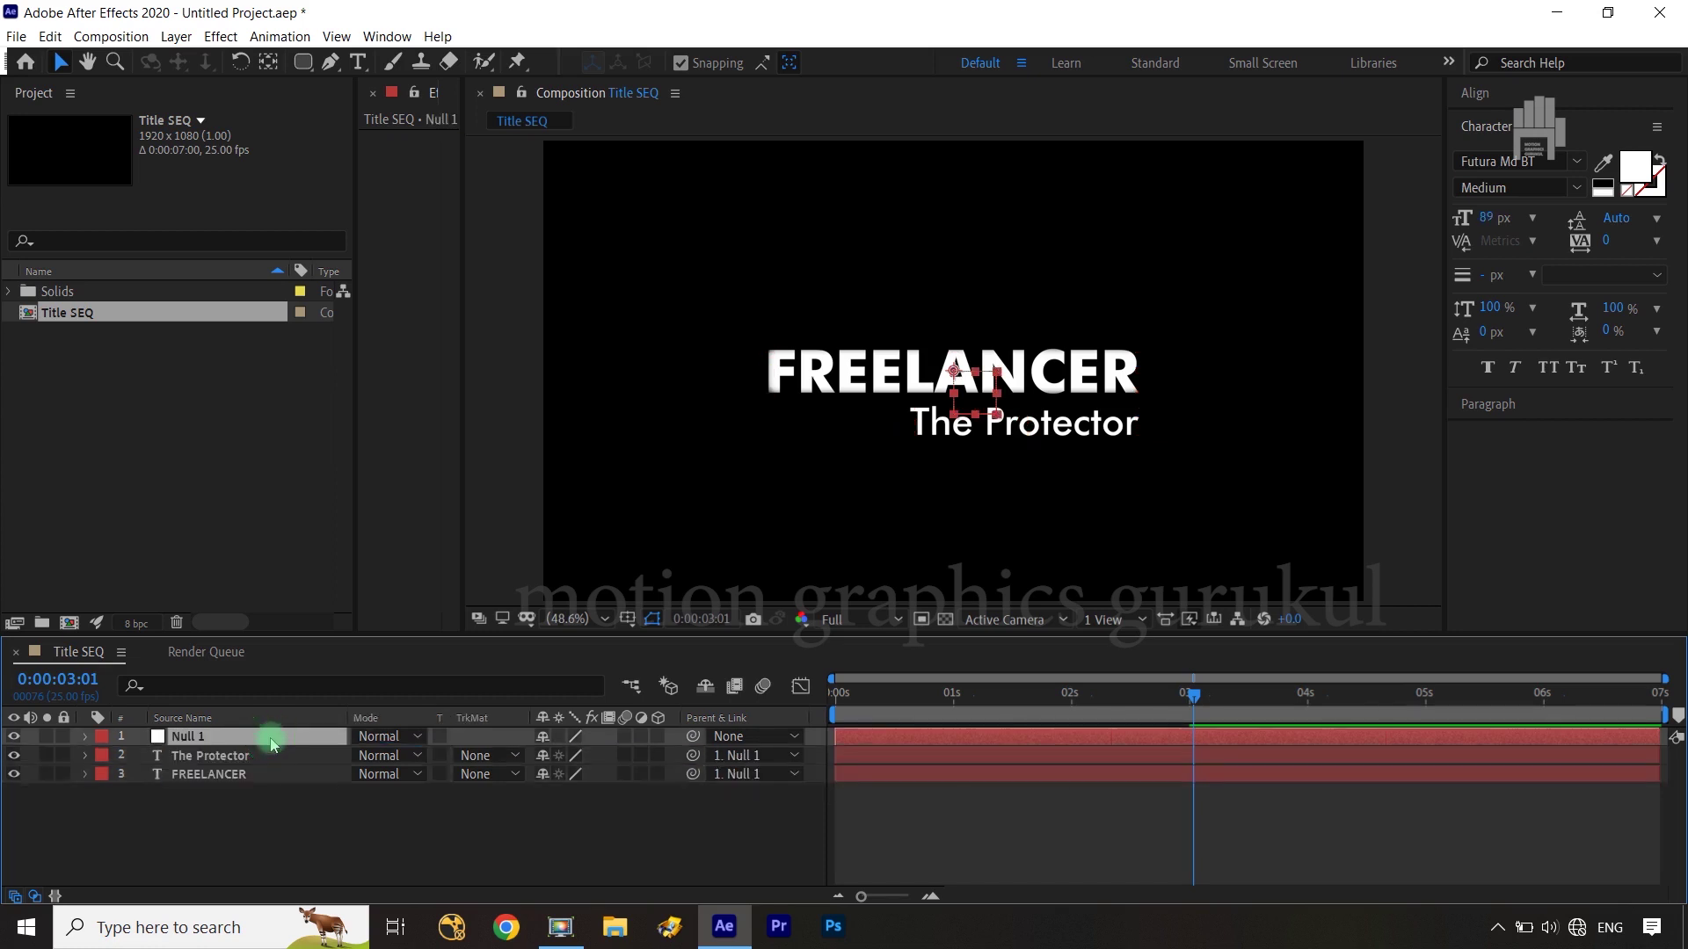
{"action": "key", "text": "Return"}
{"action": "type", "text": "scla"}
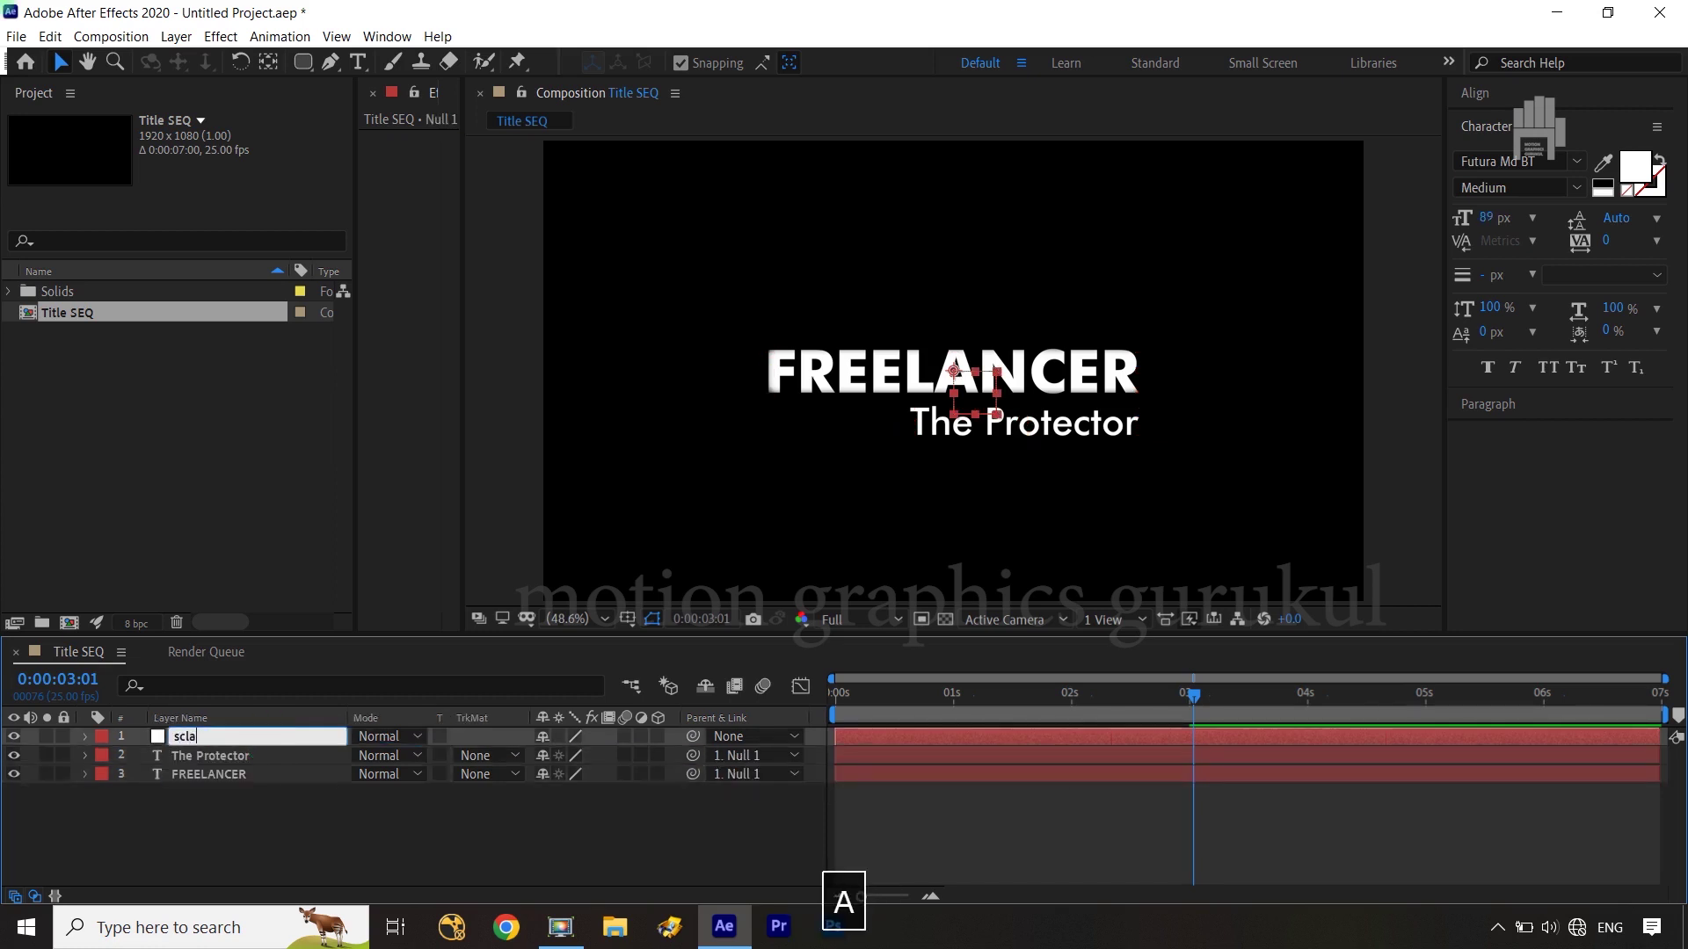
{"action": "type", "text": "e c"}
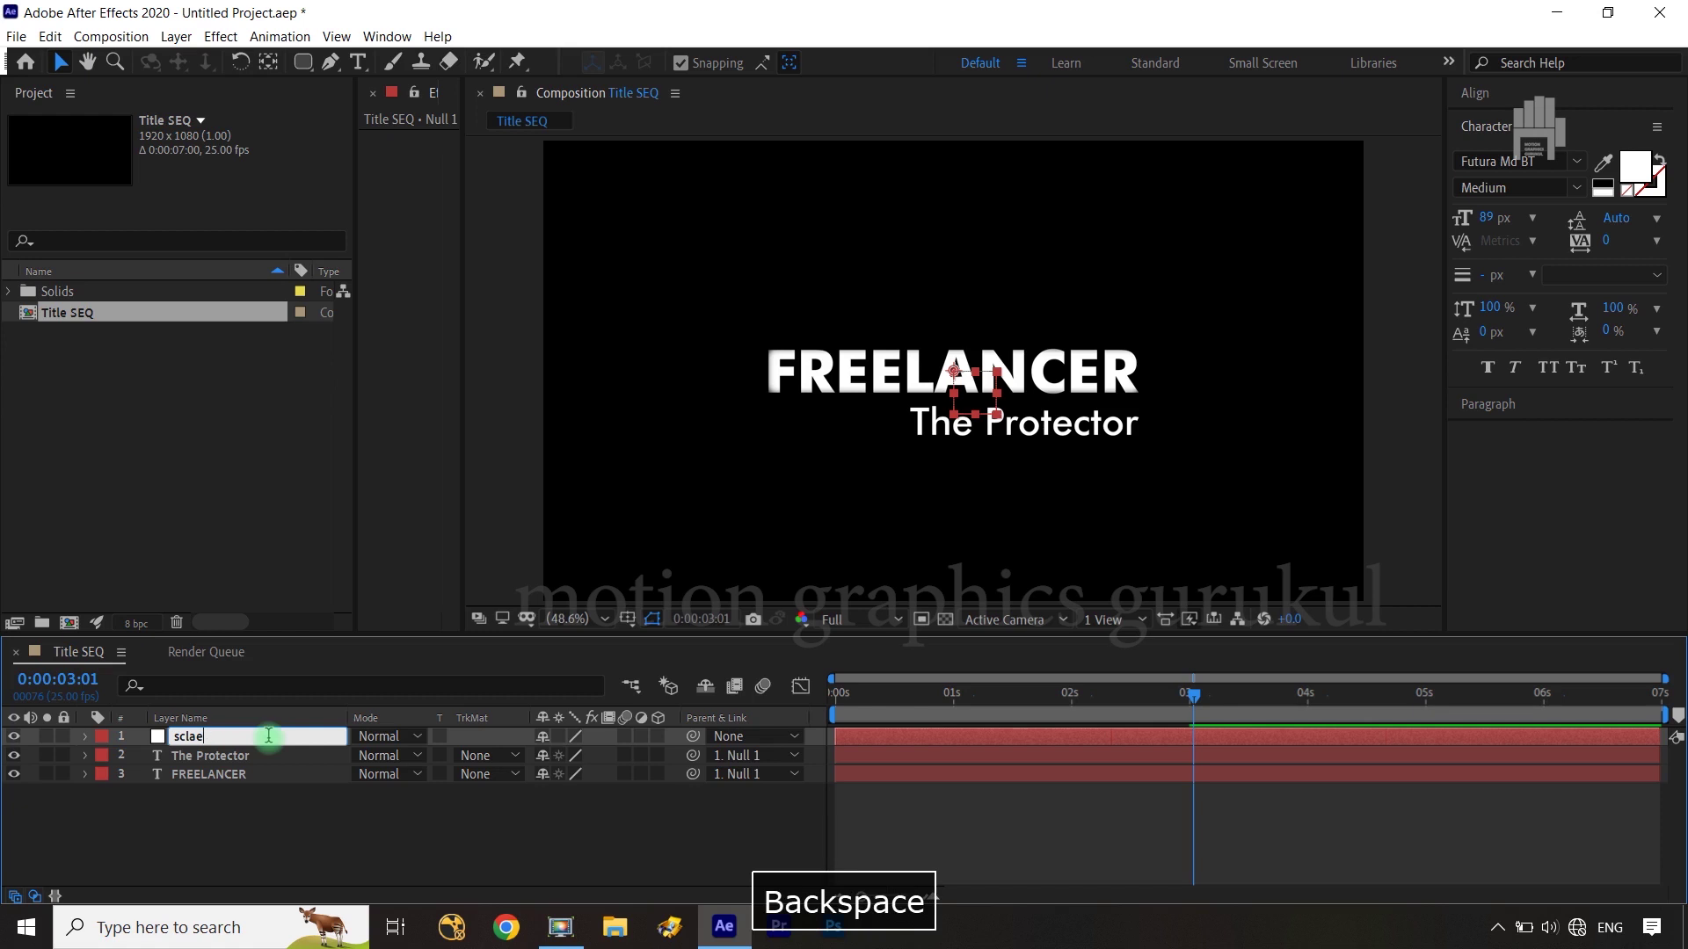
{"action": "key", "text": "BackSpace"}
{"action": "type", "text": "ale controler"}
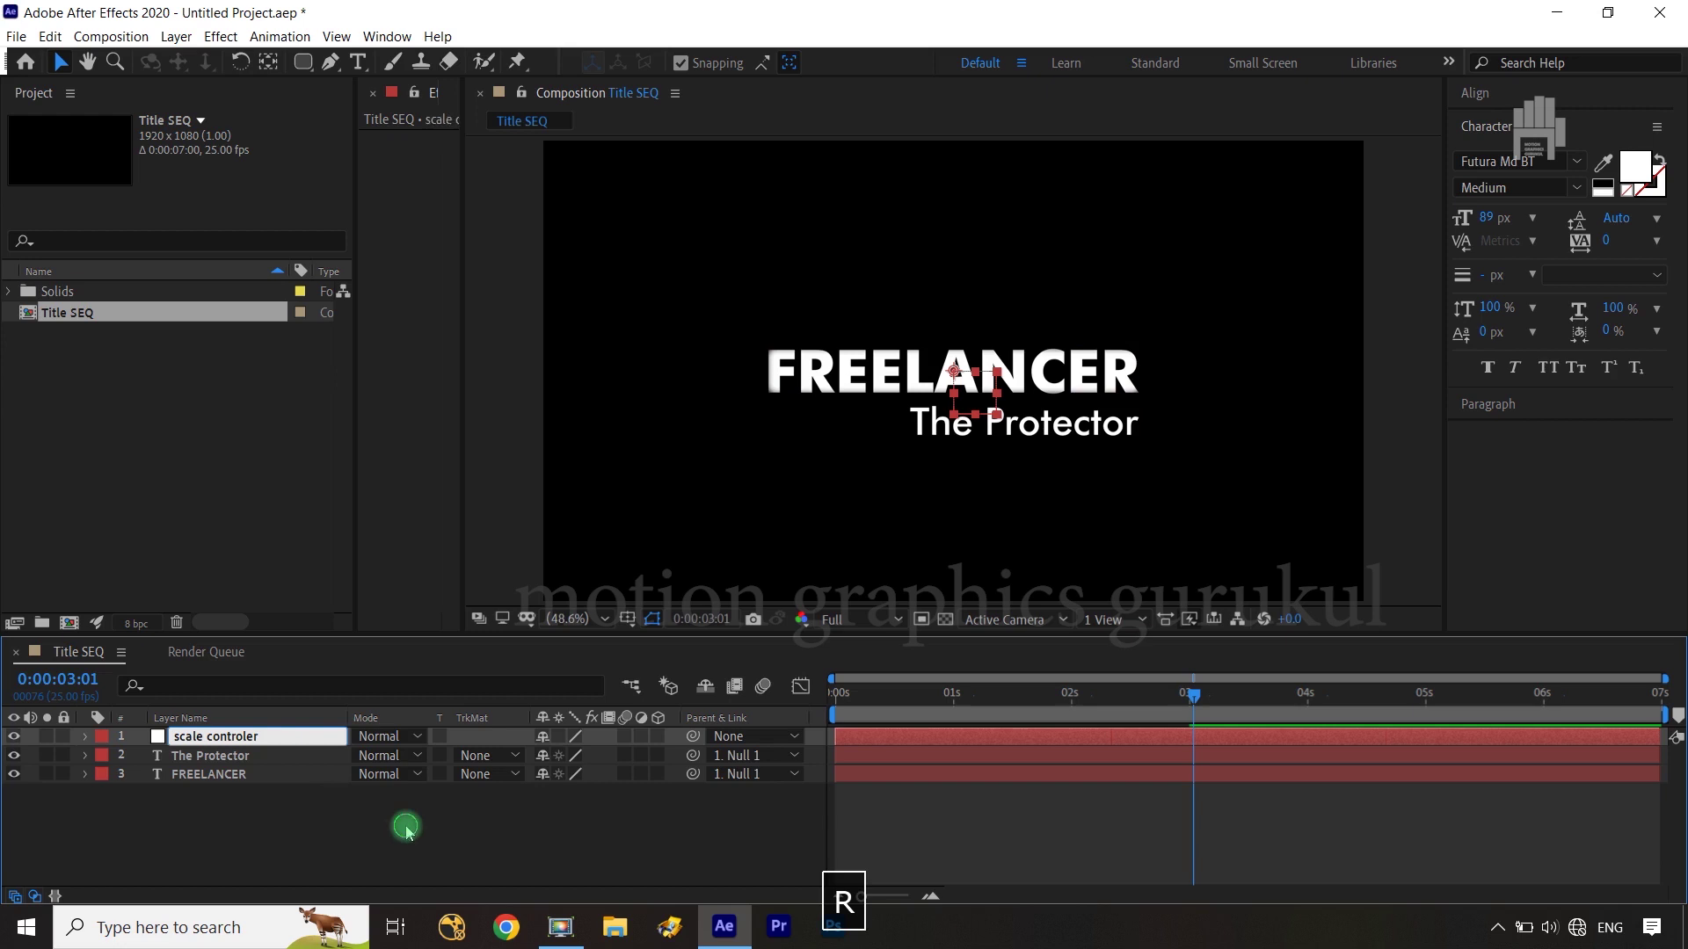
{"action": "left_click", "coordinate": [404, 825]}
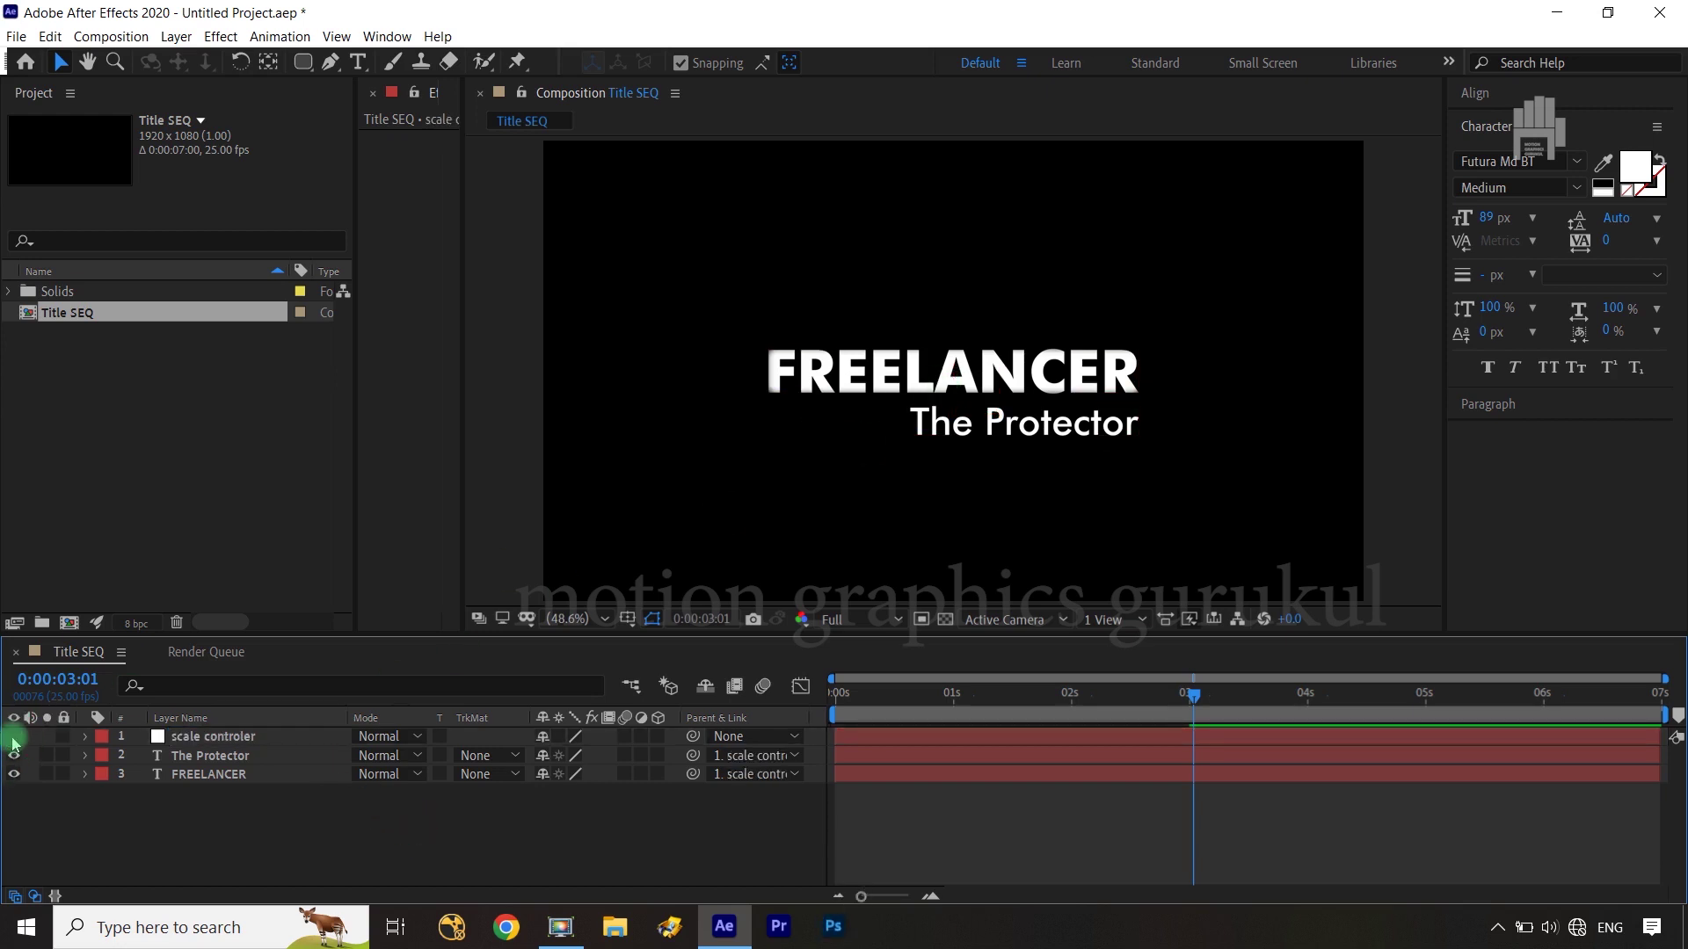
Set the viewer's preview resolution to Half, scrub the titles, and return to 0:00:00:00.
{"action": "left_click", "coordinate": [1079, 745]}
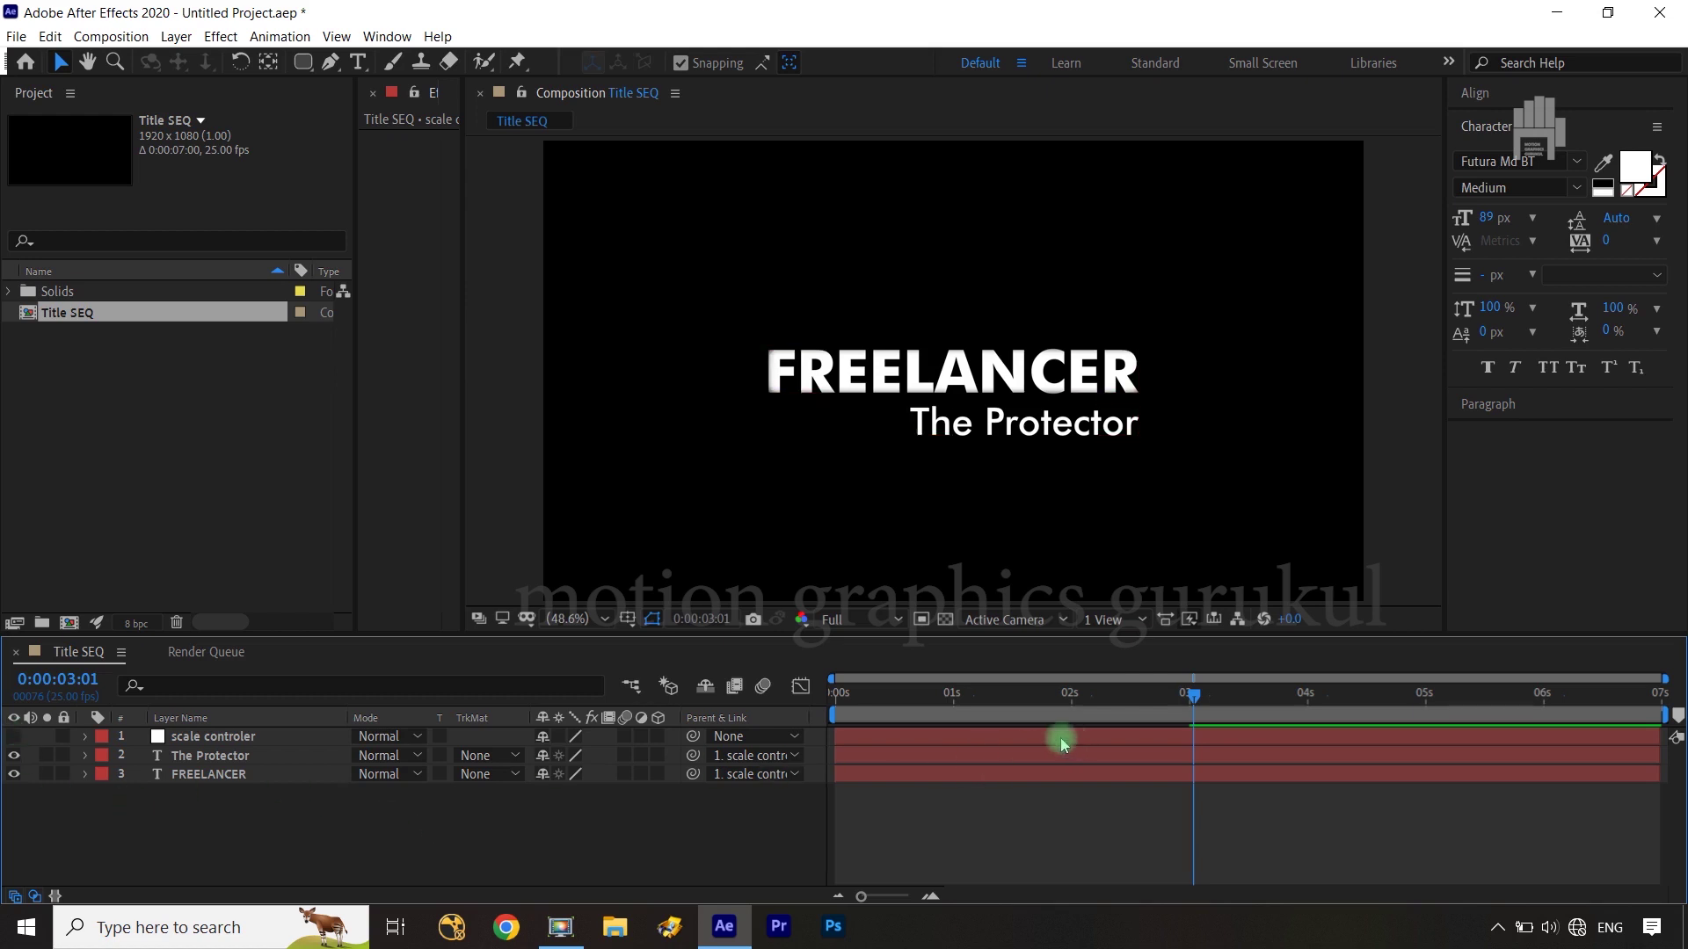
{"action": "left_click", "coordinate": [1194, 701]}
{"action": "left_click_drag", "start_coordinate": [1192, 701], "coordinate": [1152, 701]}
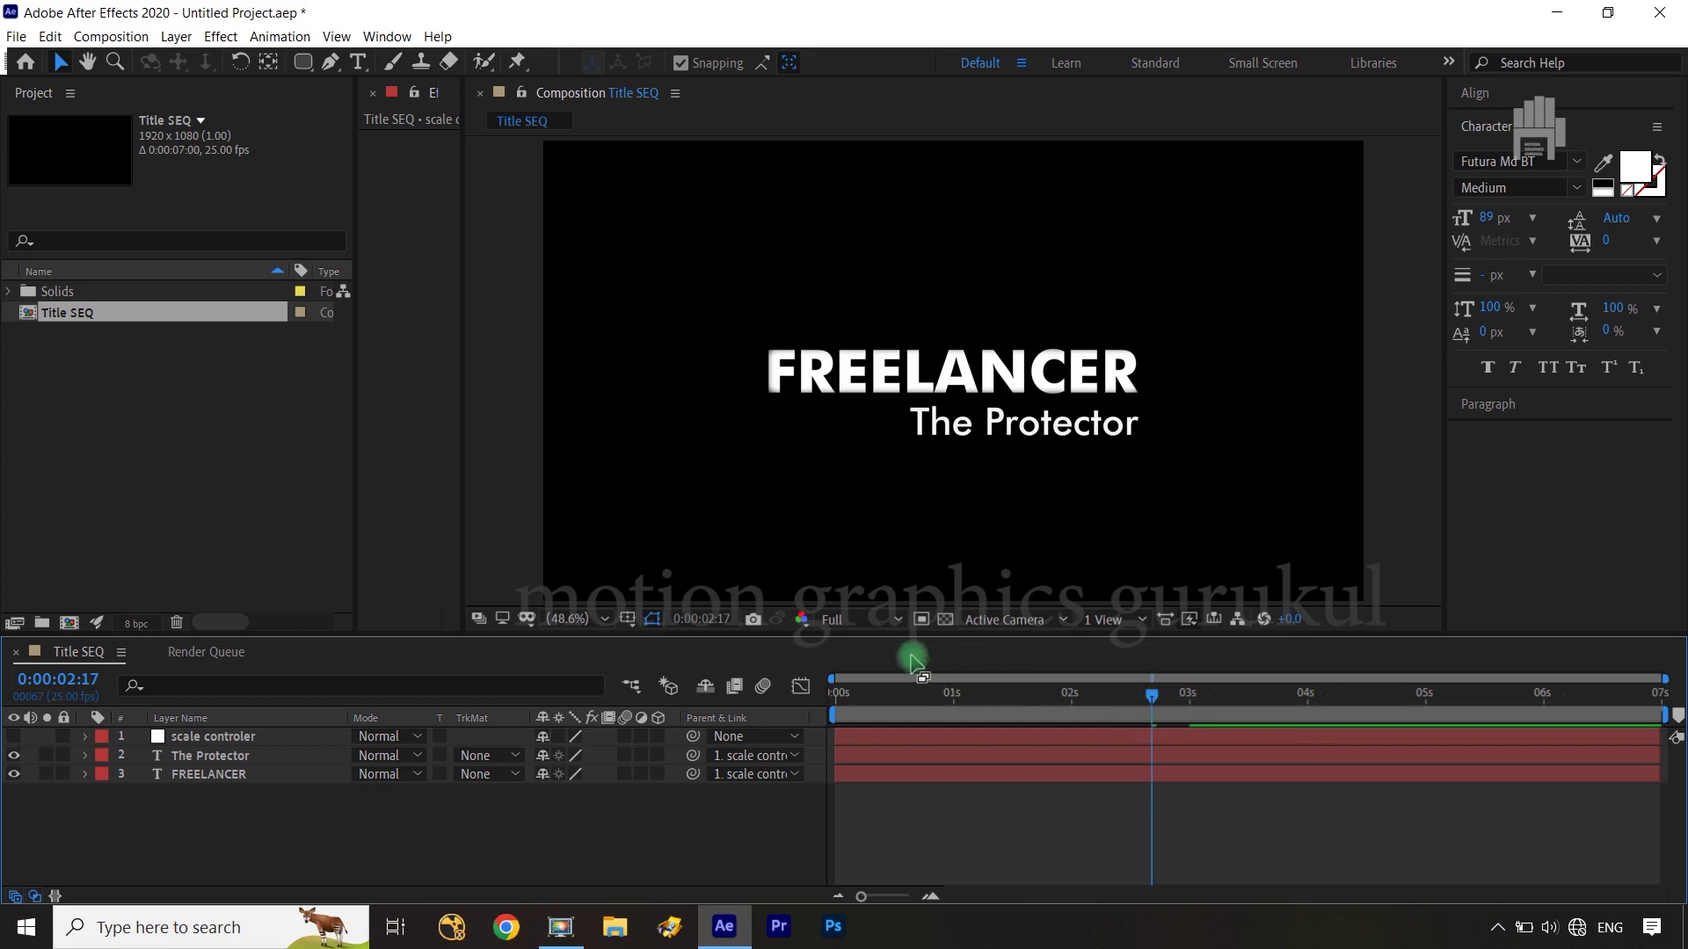
{"action": "left_click", "coordinate": [886, 625]}
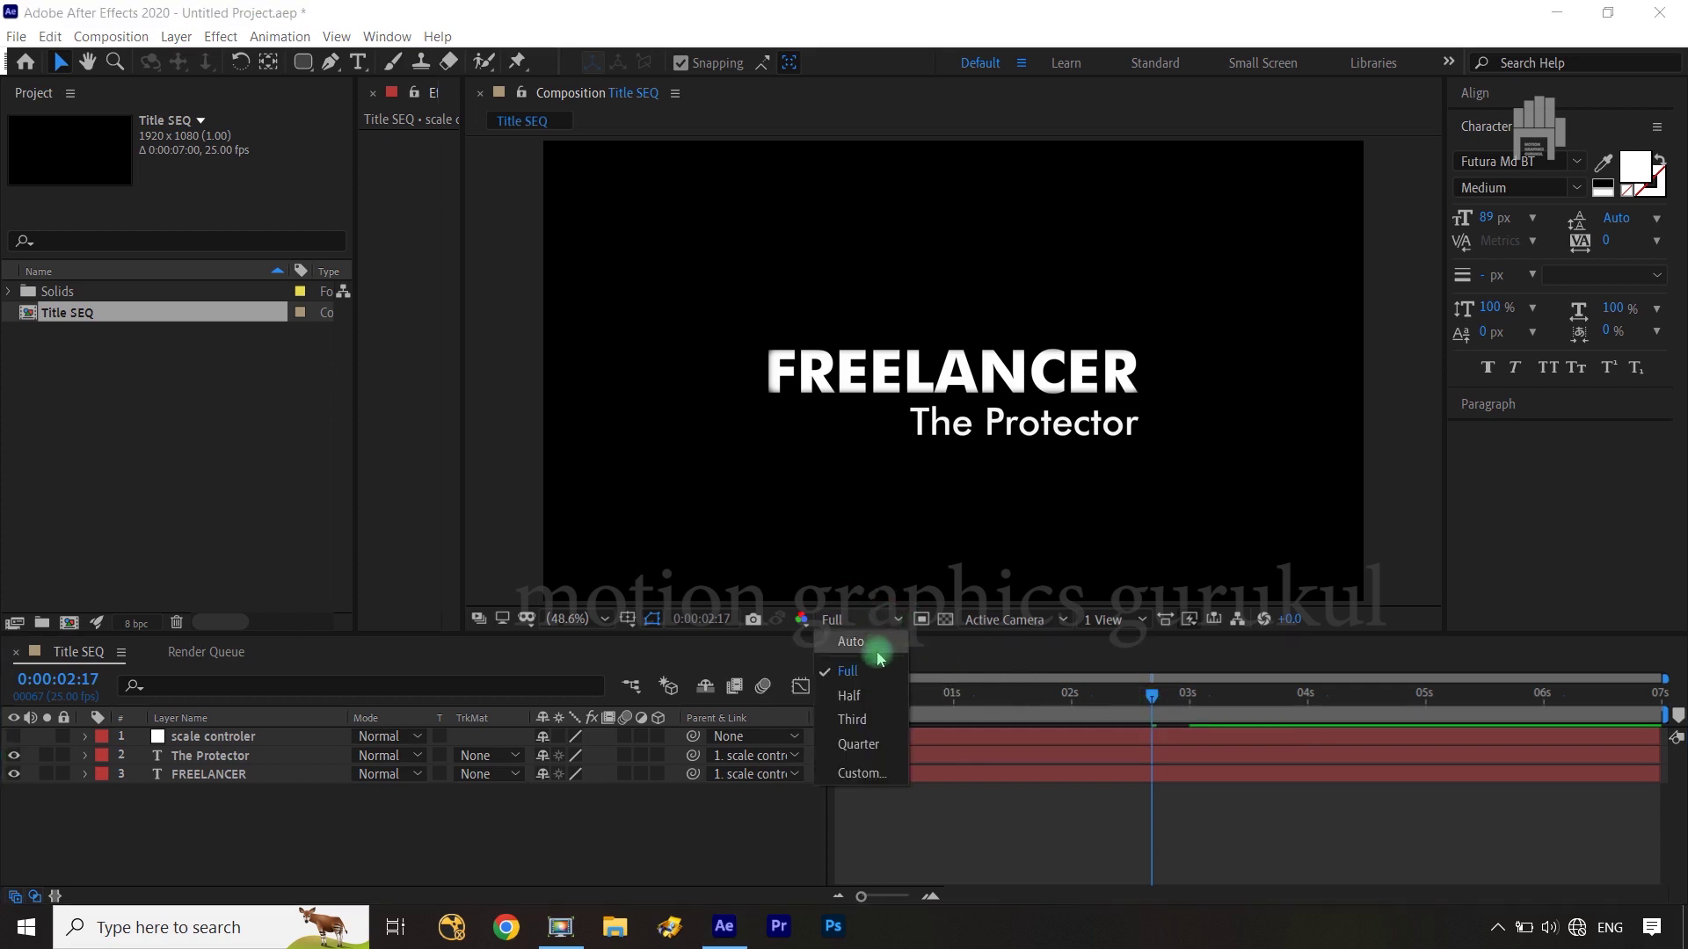
{"action": "left_click", "coordinate": [867, 701]}
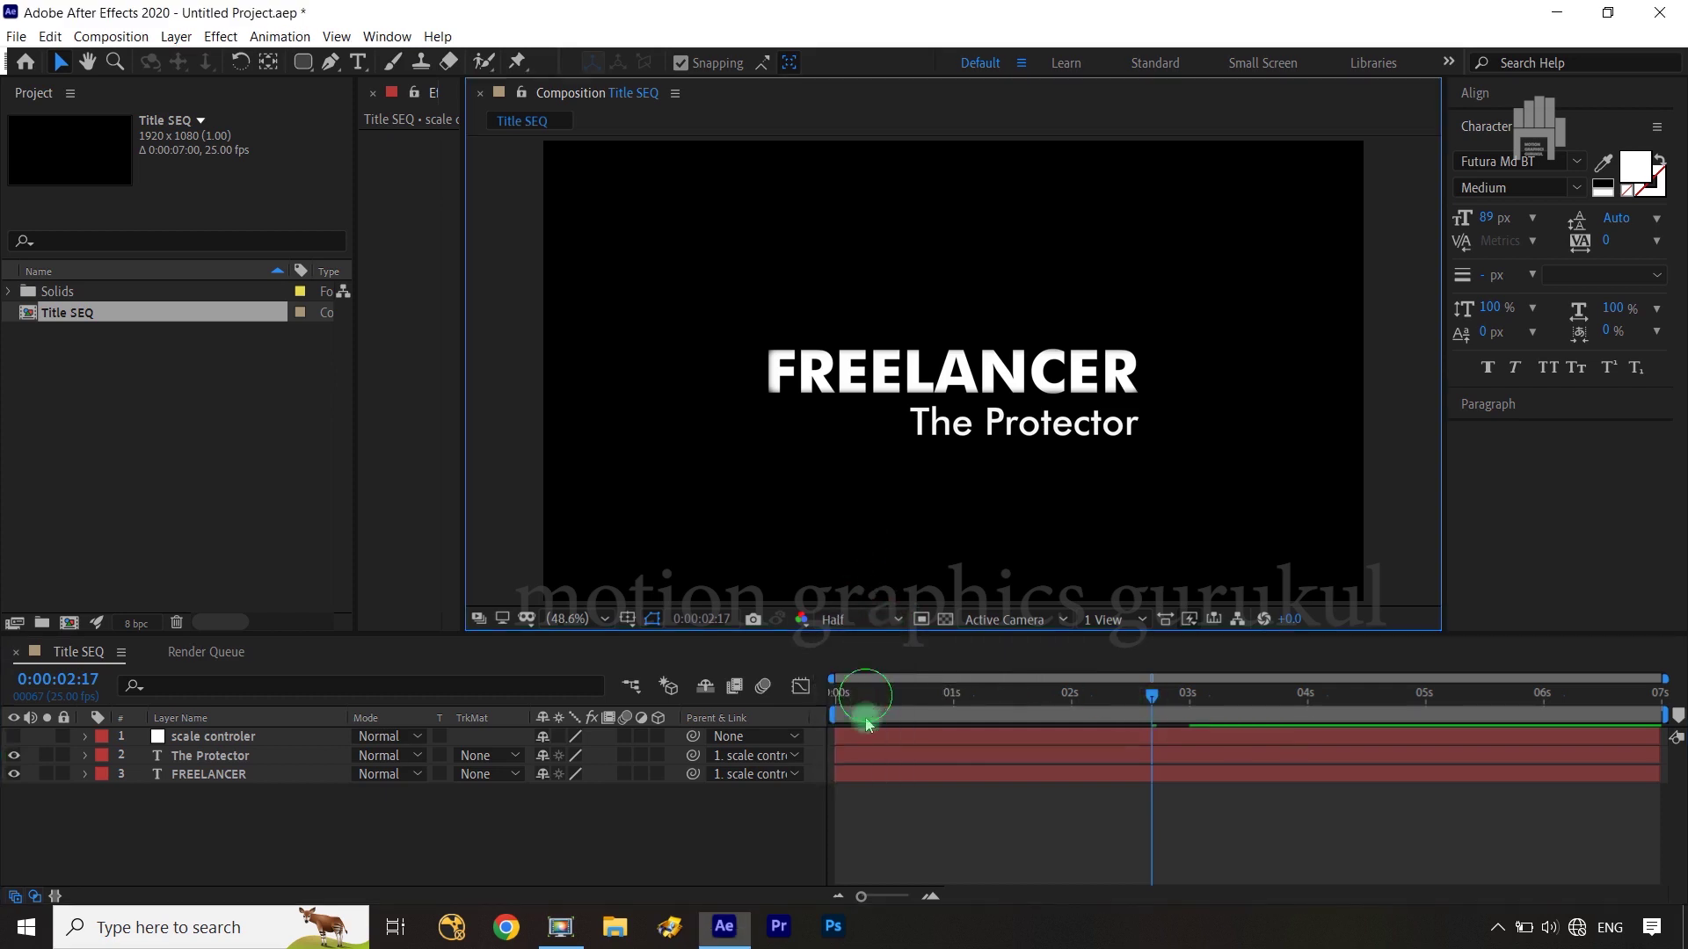
{"action": "left_click_drag", "start_coordinate": [1159, 697], "coordinate": [1128, 700]}
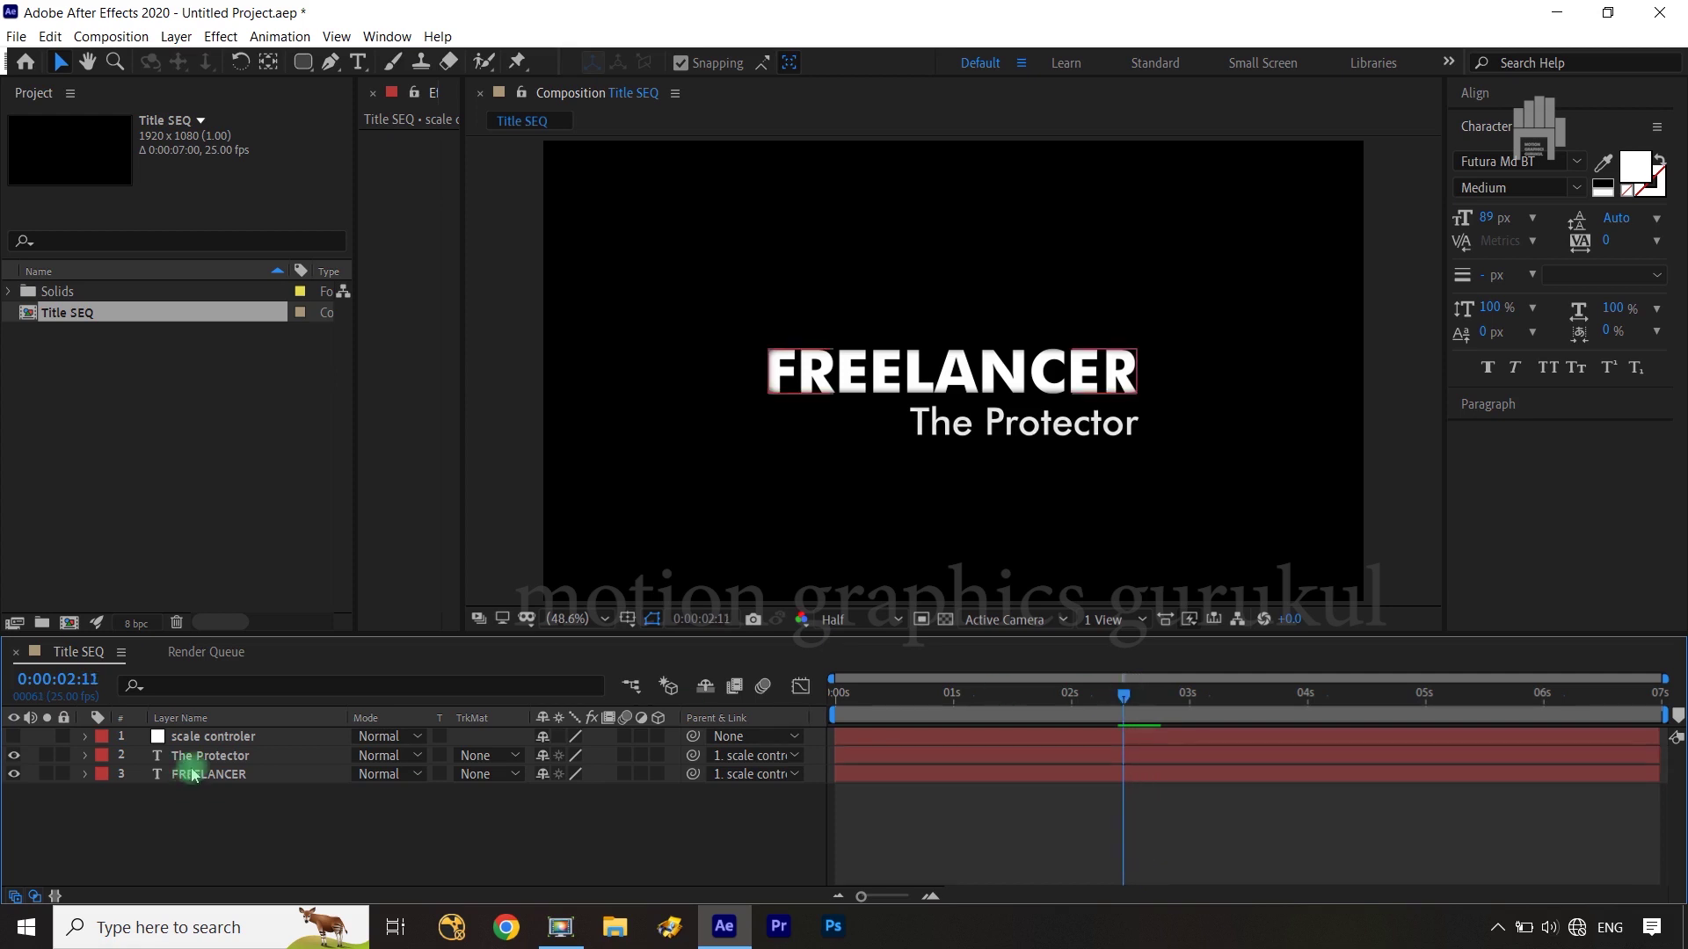
{"action": "left_click", "coordinate": [222, 739]}
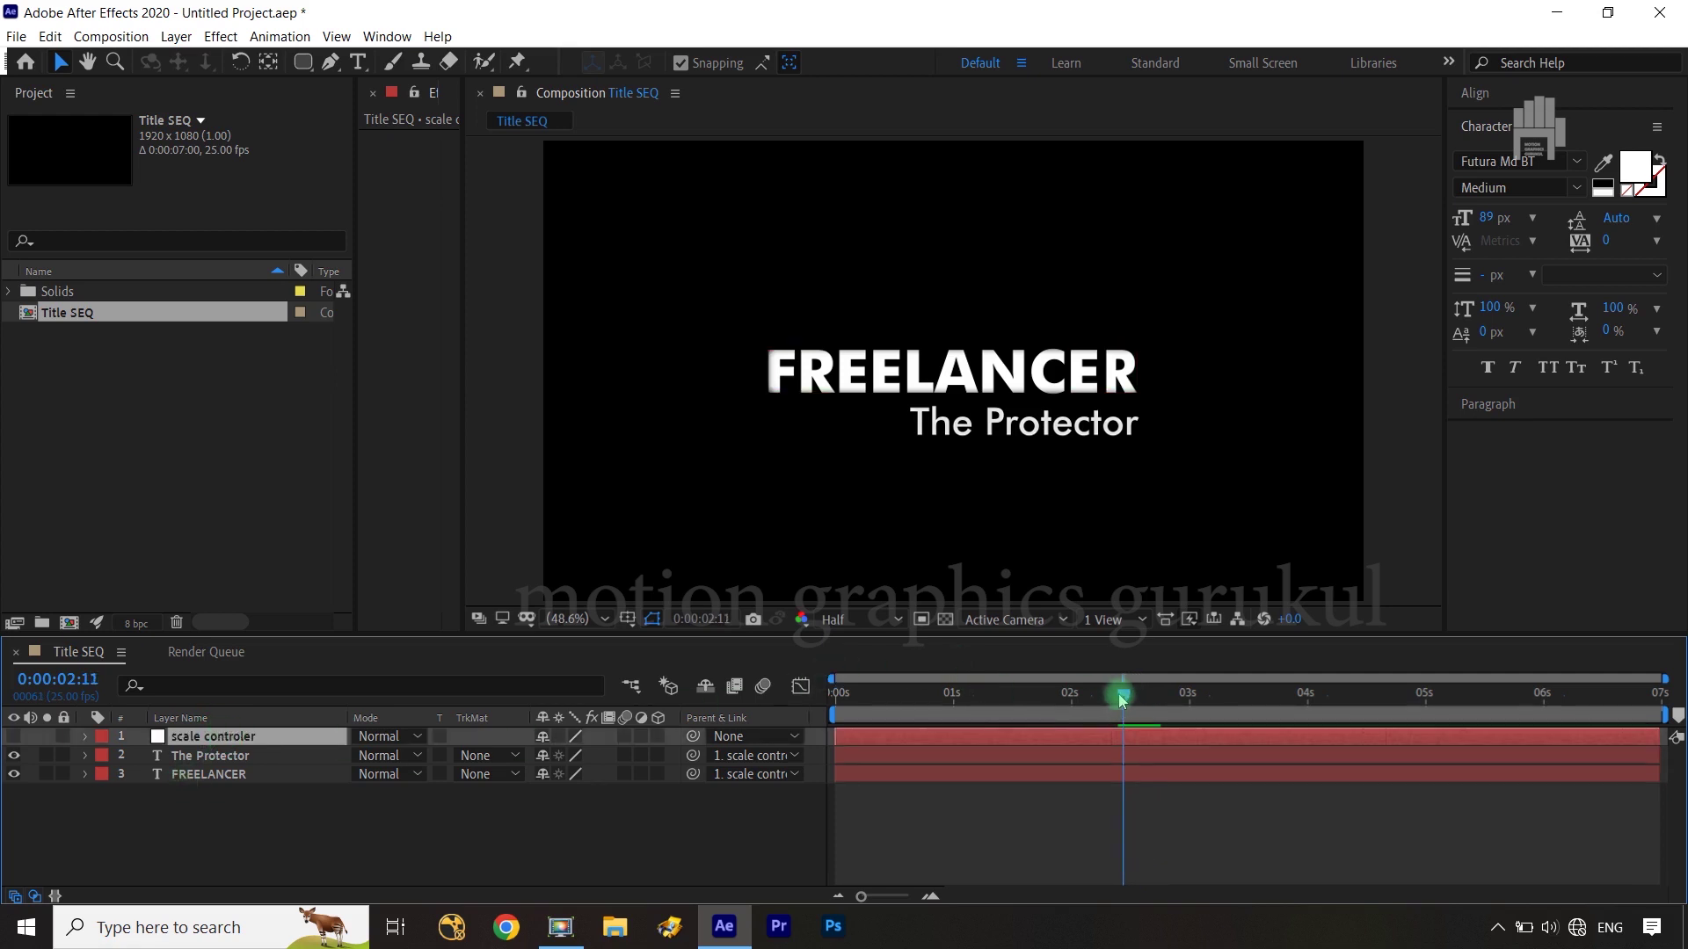
{"action": "left_click_drag", "start_coordinate": [1124, 695], "coordinate": [789, 714]}
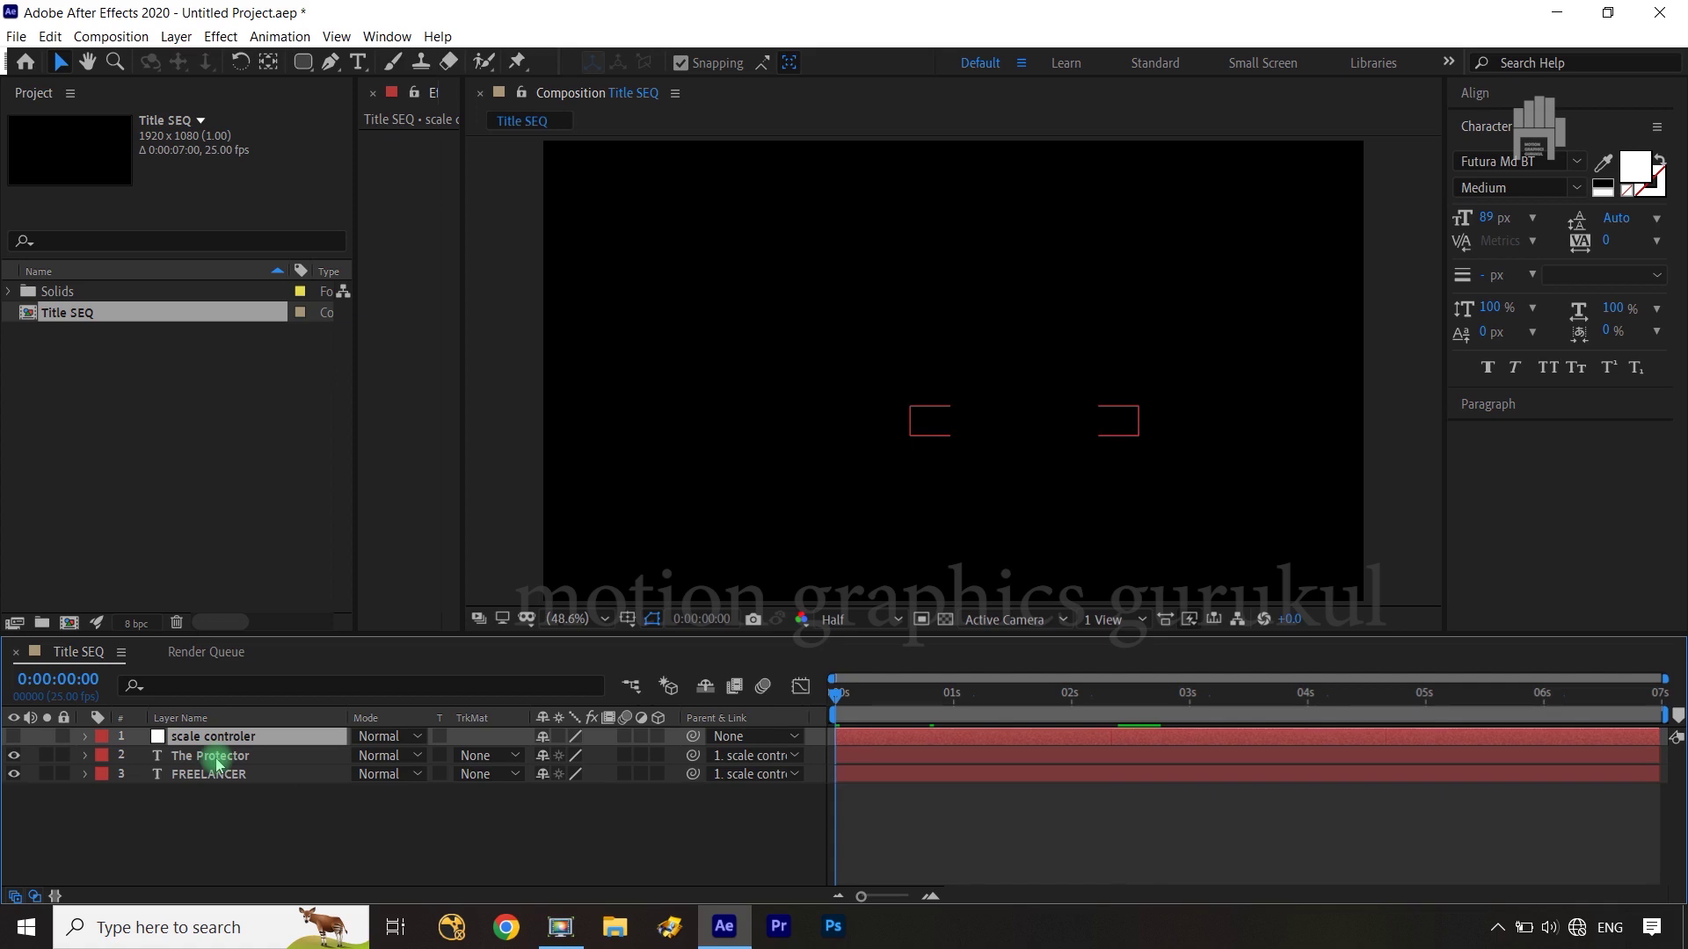
Keyframe scale controler's Position at 0s and 3s, with the starting X at 874.
{"action": "key", "text": "p"}
{"action": "left_click", "coordinate": [140, 755]}
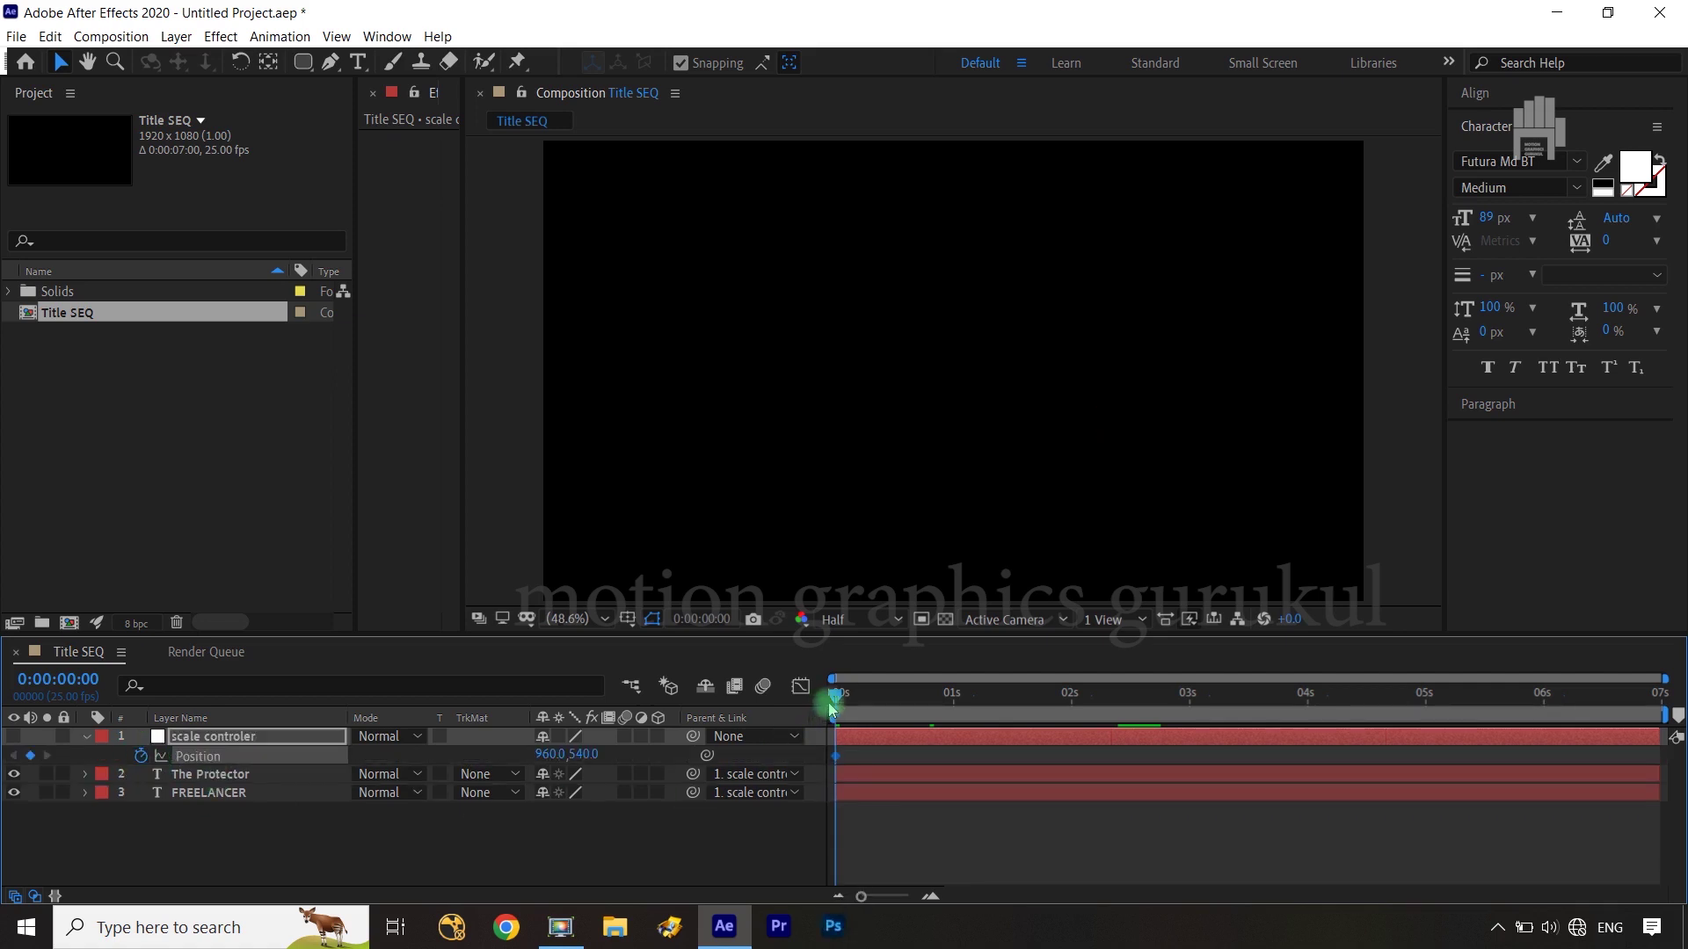
{"action": "left_click_drag", "start_coordinate": [836, 699], "coordinate": [1183, 710]}
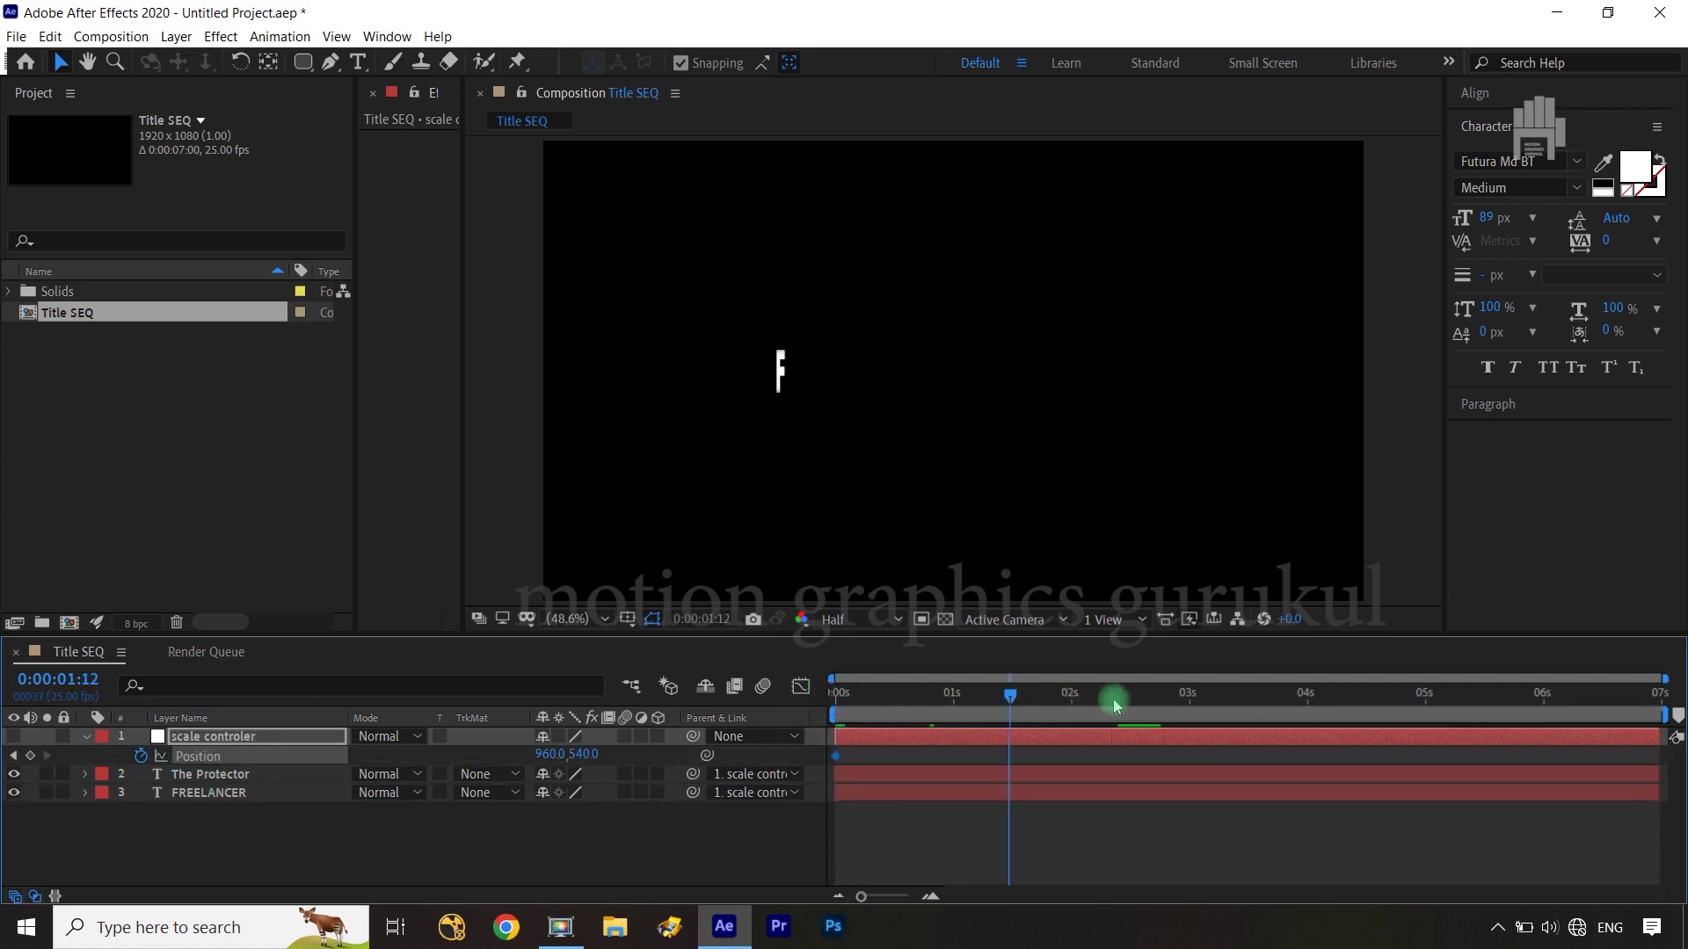
{"action": "left_click", "coordinate": [30, 755]}
{"action": "left_click_drag", "start_coordinate": [1188, 699], "coordinate": [791, 703]}
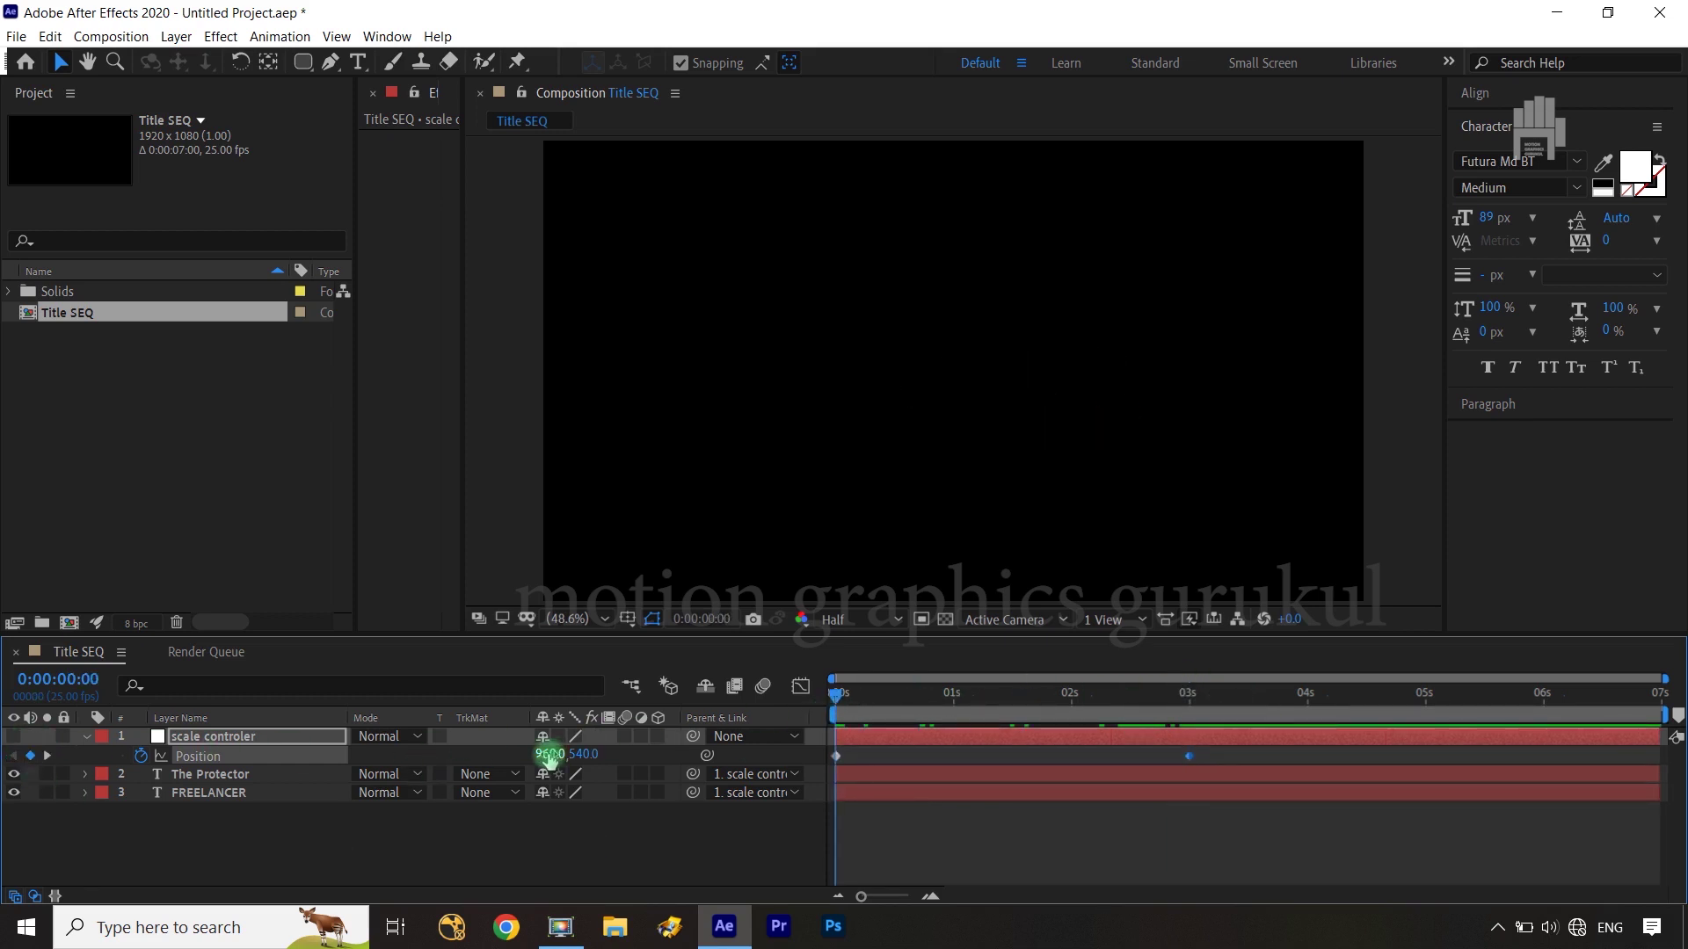
{"action": "left_click_drag", "start_coordinate": [540, 755], "coordinate": [455, 757]}
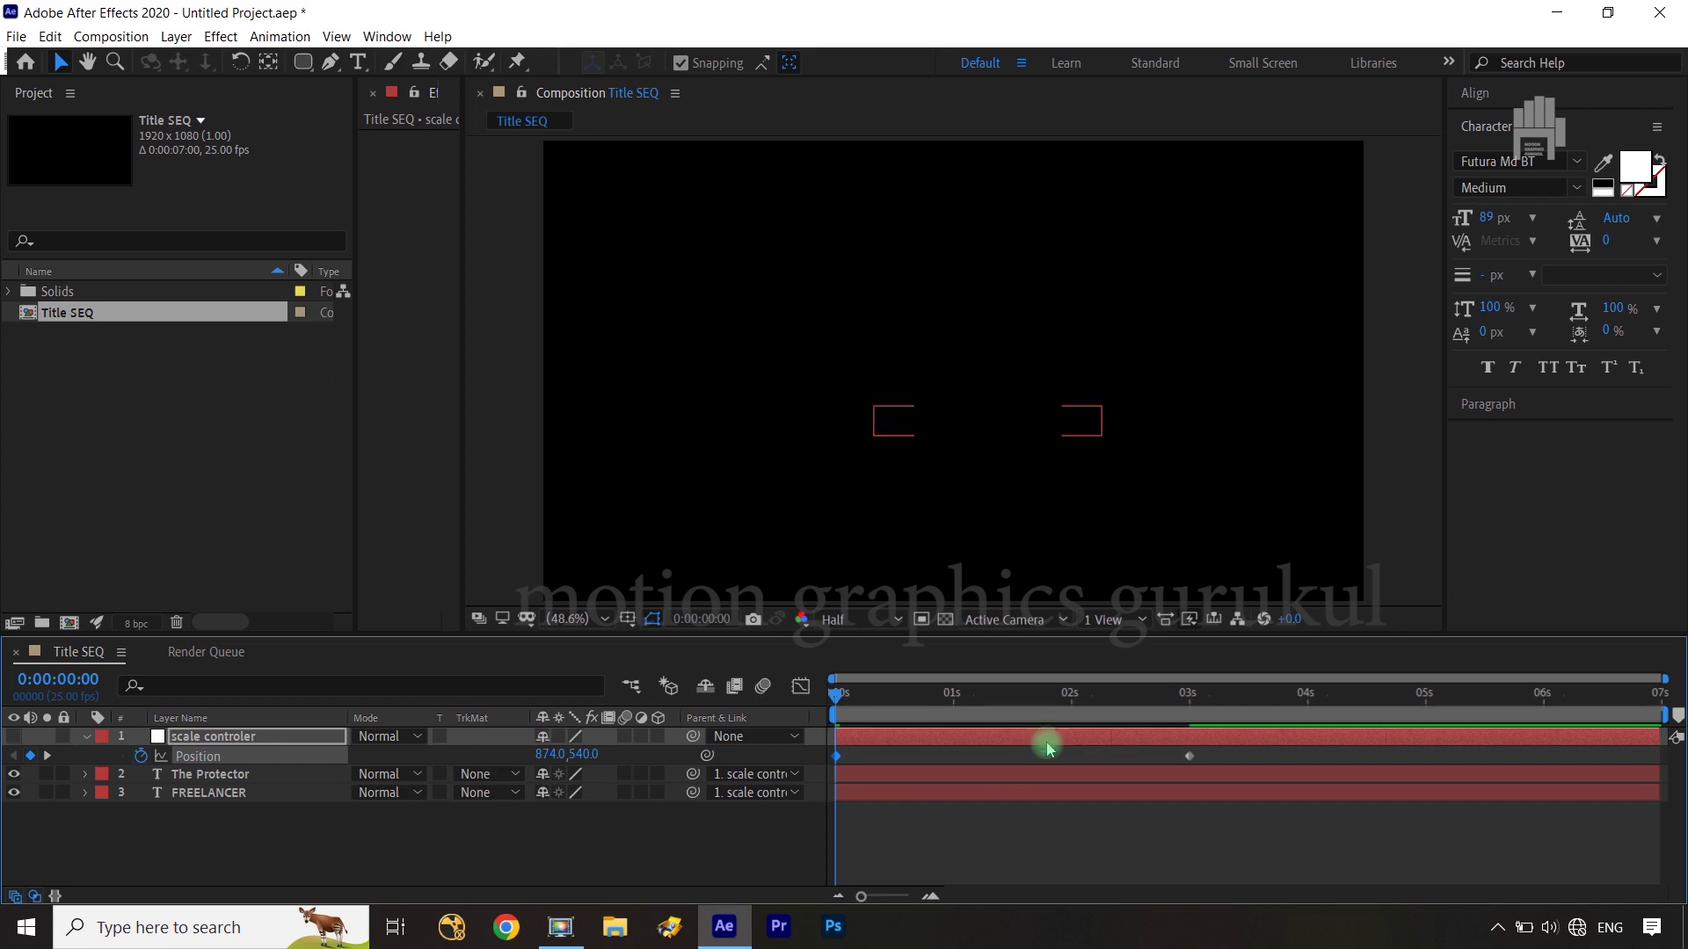
Apply Easy Ease (F9) to both Position keyframes and preview the slide.
{"action": "left_click_drag", "start_coordinate": [836, 700], "coordinate": [1000, 701]}
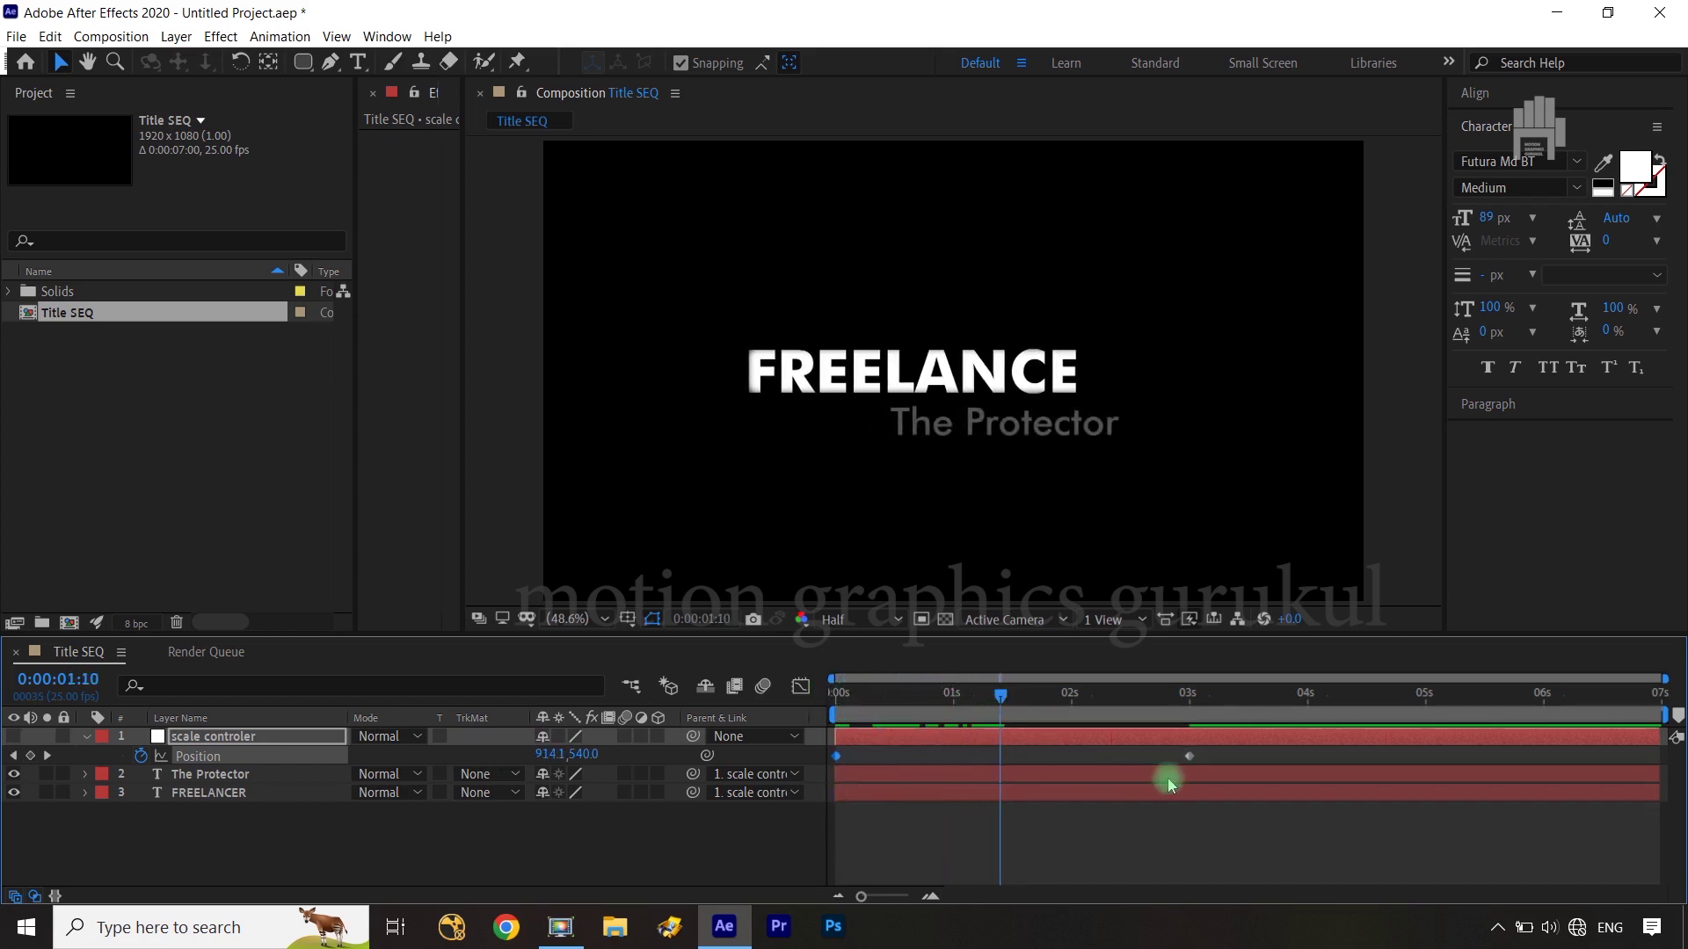
{"action": "left_click", "coordinate": [1071, 769]}
{"action": "left_click_drag", "start_coordinate": [1203, 753], "coordinate": [835, 761]}
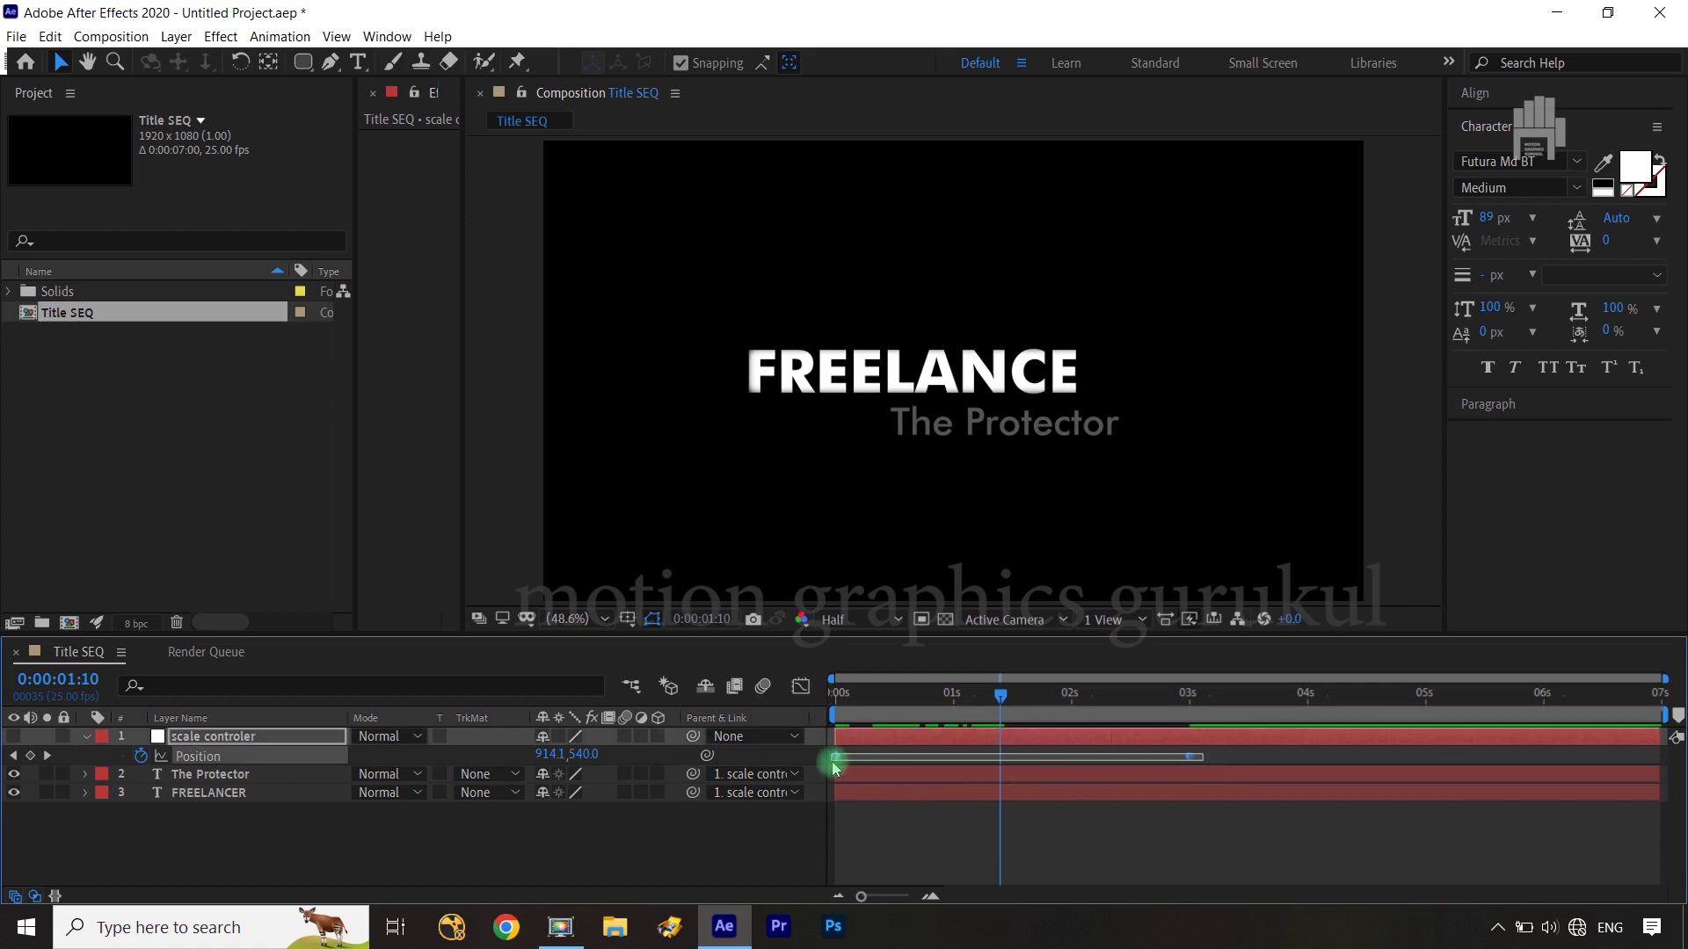
{"action": "key", "text": "F9"}
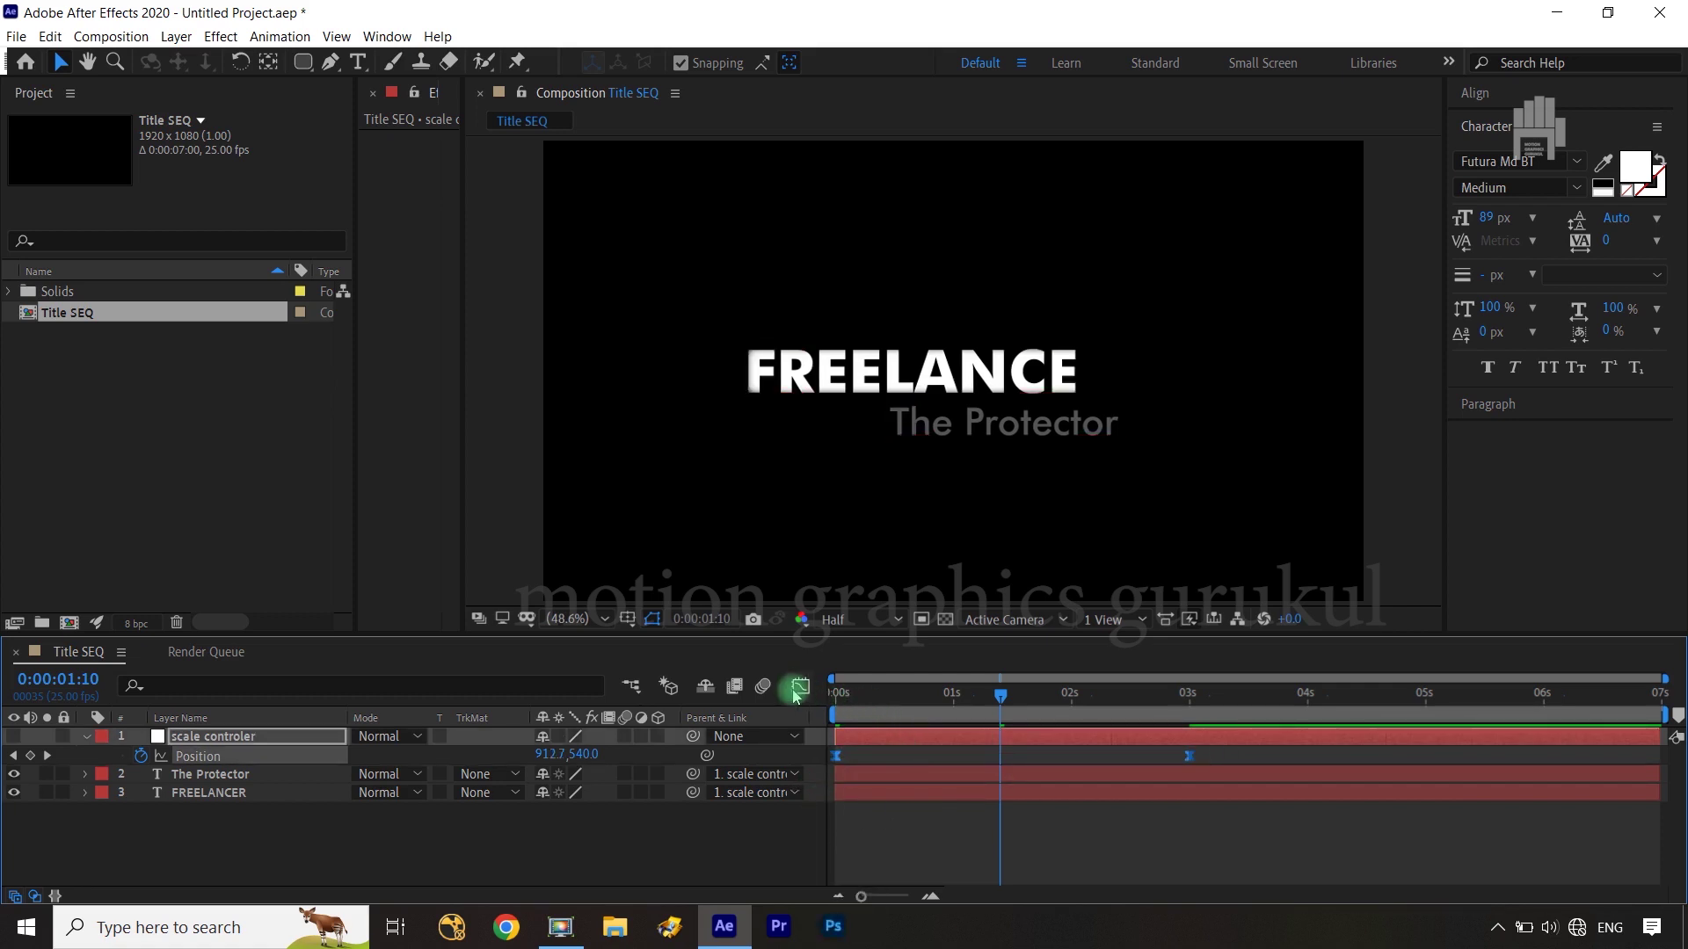
{"action": "left_click", "coordinate": [795, 831]}
{"action": "mouse_move", "coordinate": [999, 701]}
{"action": "left_mouse_down"}
{"action": "mouse_move", "coordinate": [912, 700]}
{"action": "mouse_move", "coordinate": [974, 726]}
{"action": "mouse_move", "coordinate": [1181, 731]}
{"action": "left_mouse_up"}
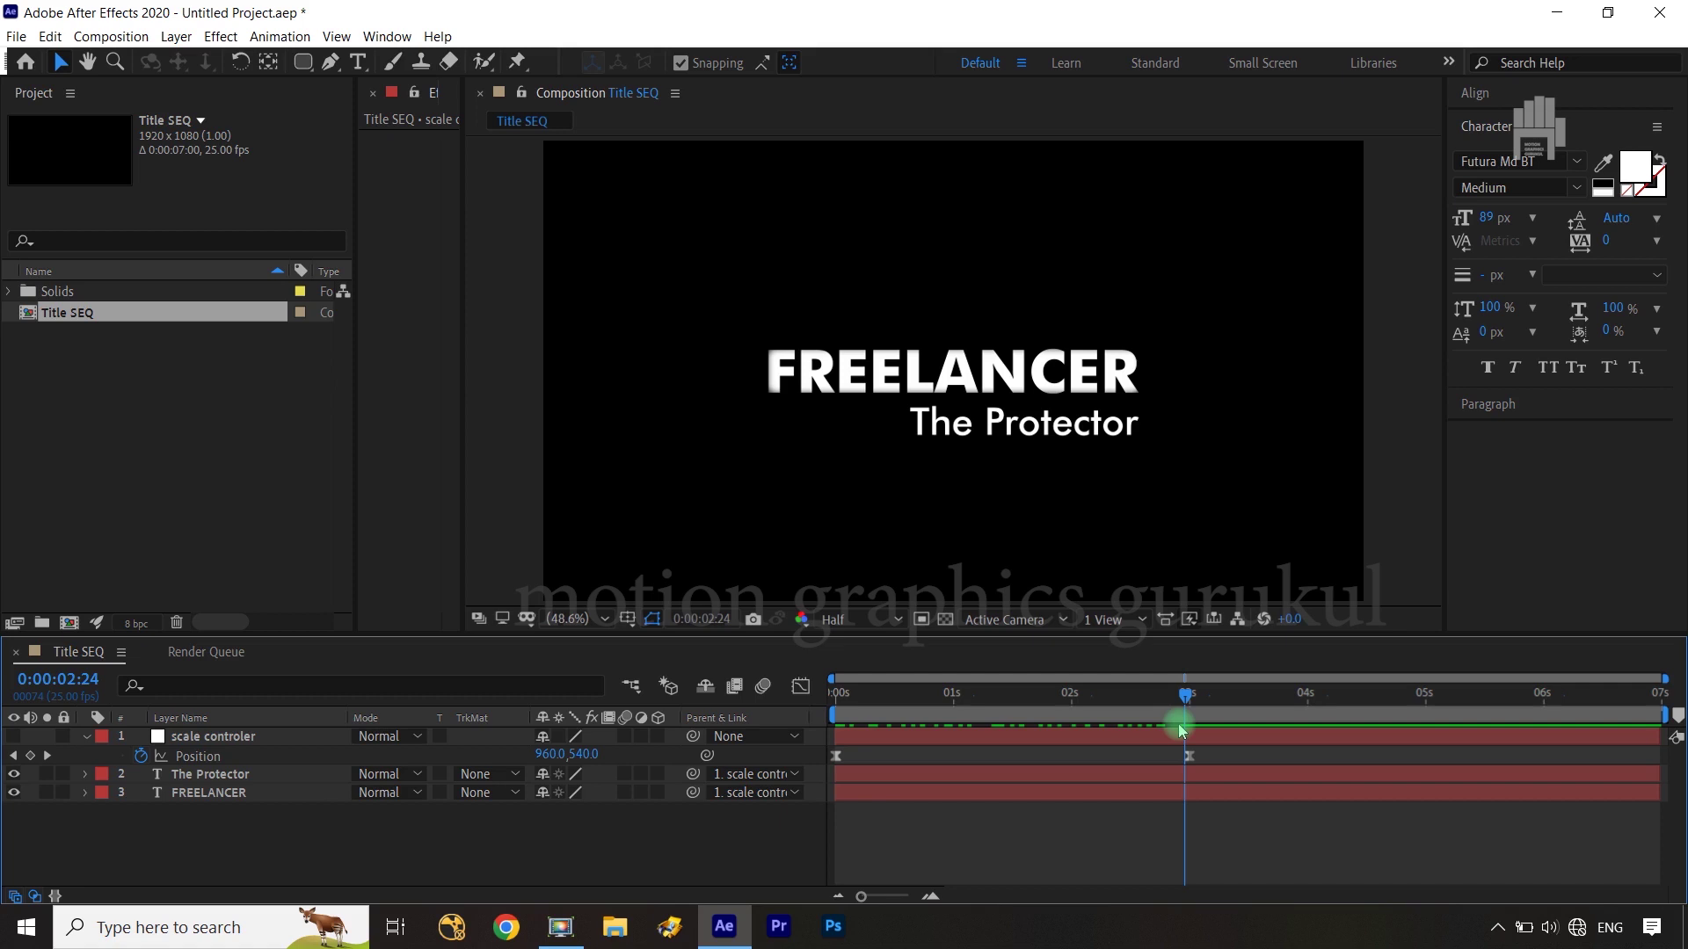
Shift the starting X position further left to 853 and preview the slide.
{"action": "left_click_drag", "start_coordinate": [1181, 731], "coordinate": [678, 731]}
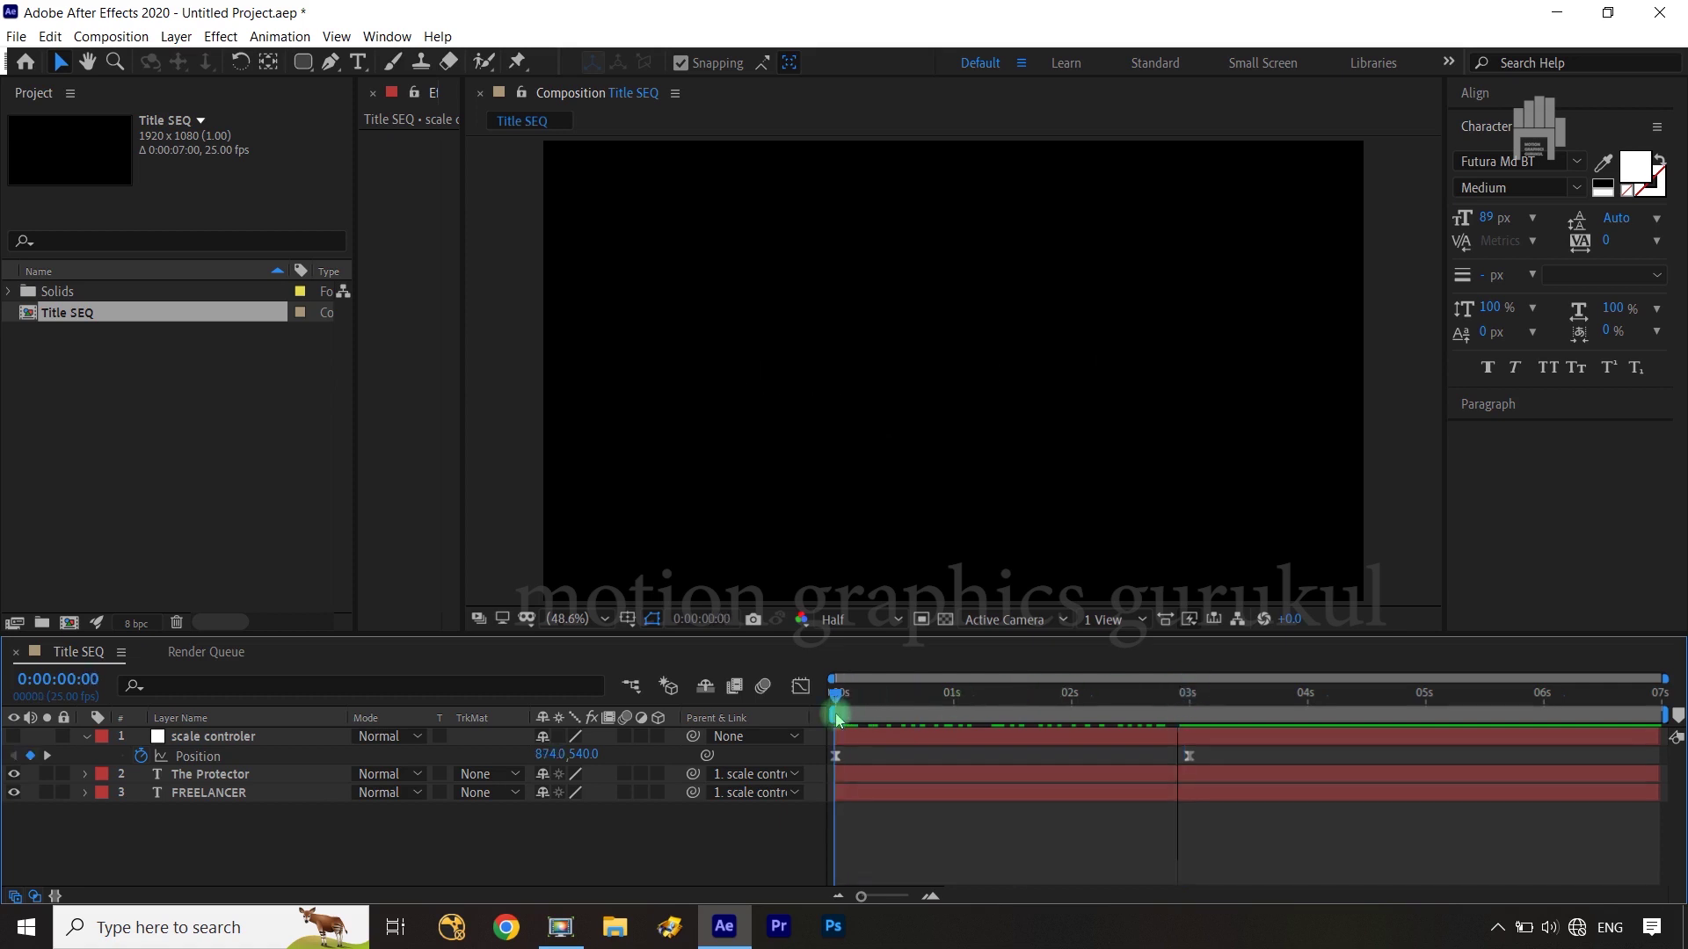
{"action": "left_click_drag", "start_coordinate": [543, 765], "coordinate": [511, 762]}
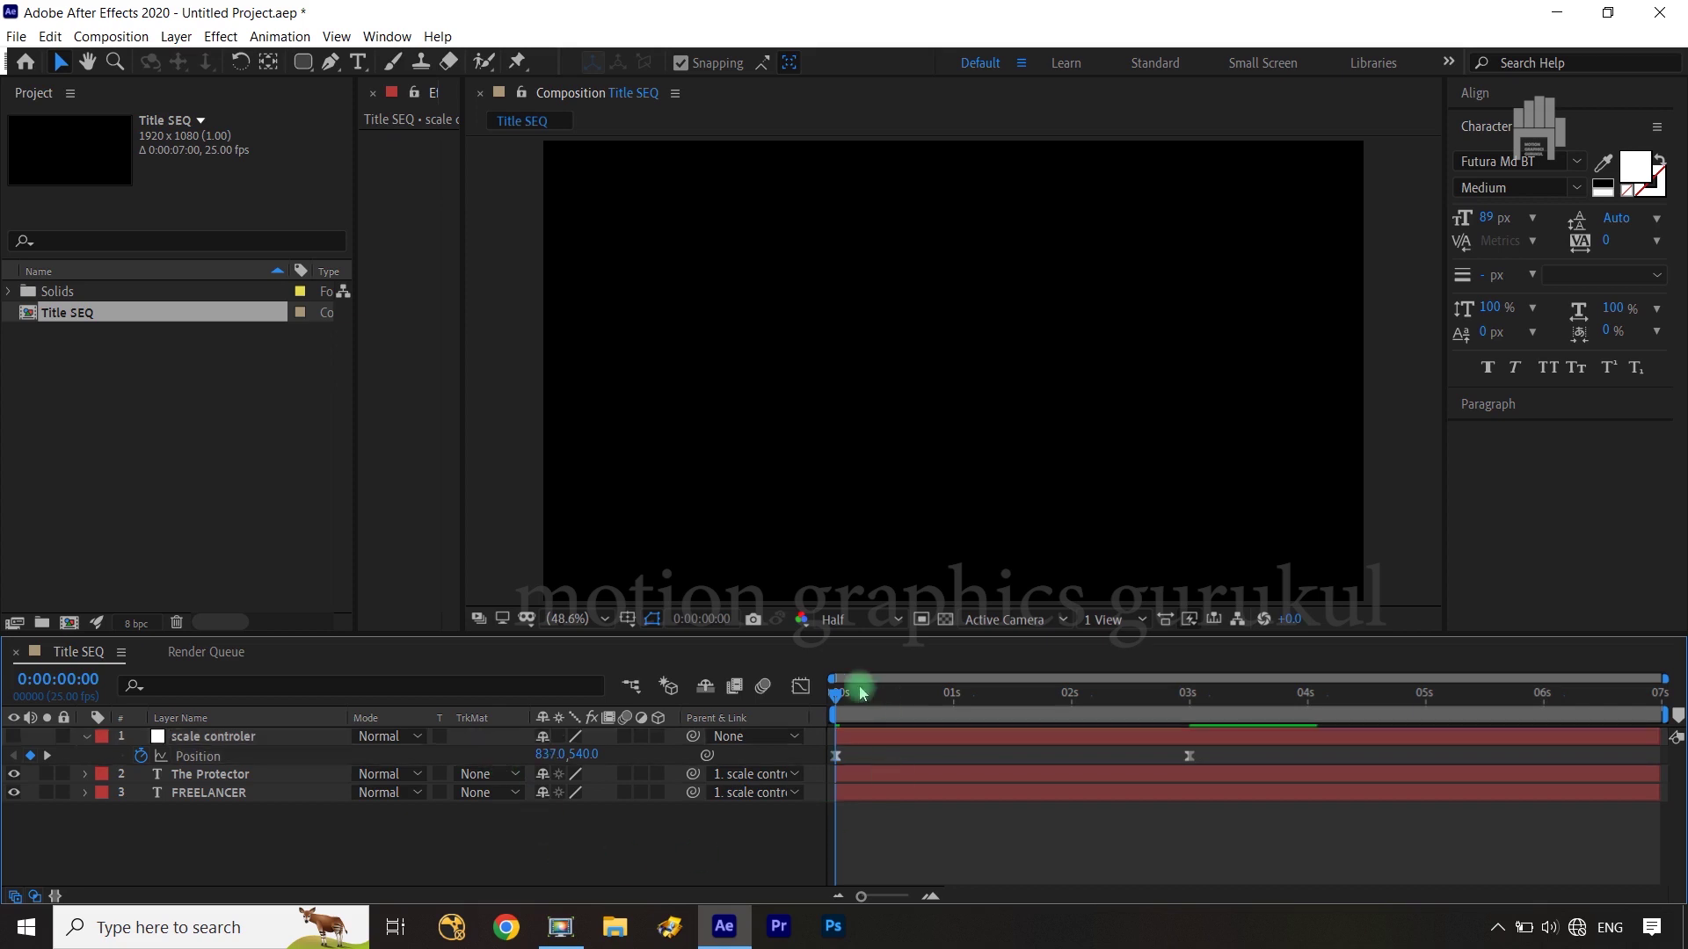
{"action": "left_click_drag", "start_coordinate": [836, 695], "coordinate": [1185, 714]}
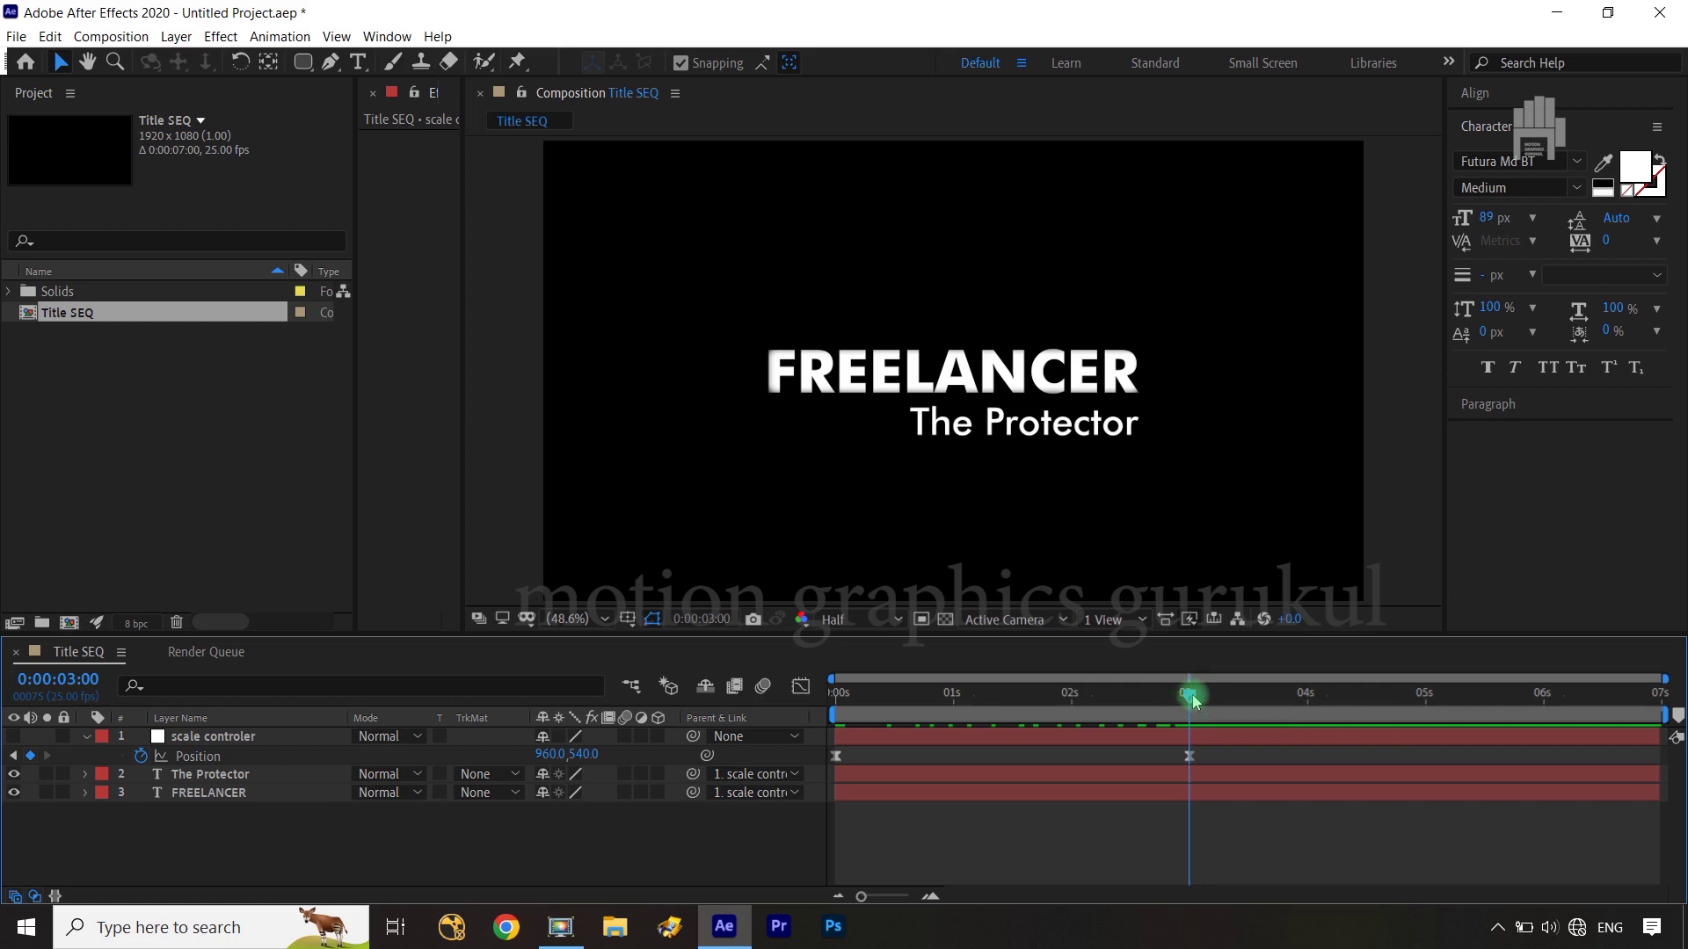
Step around the 3-second keyframe and settle the current time at 0:00:03:10.
{"action": "left_click_drag", "start_coordinate": [1194, 701], "coordinate": [1194, 699]}
{"action": "key", "text": "shift+Page_Up"}
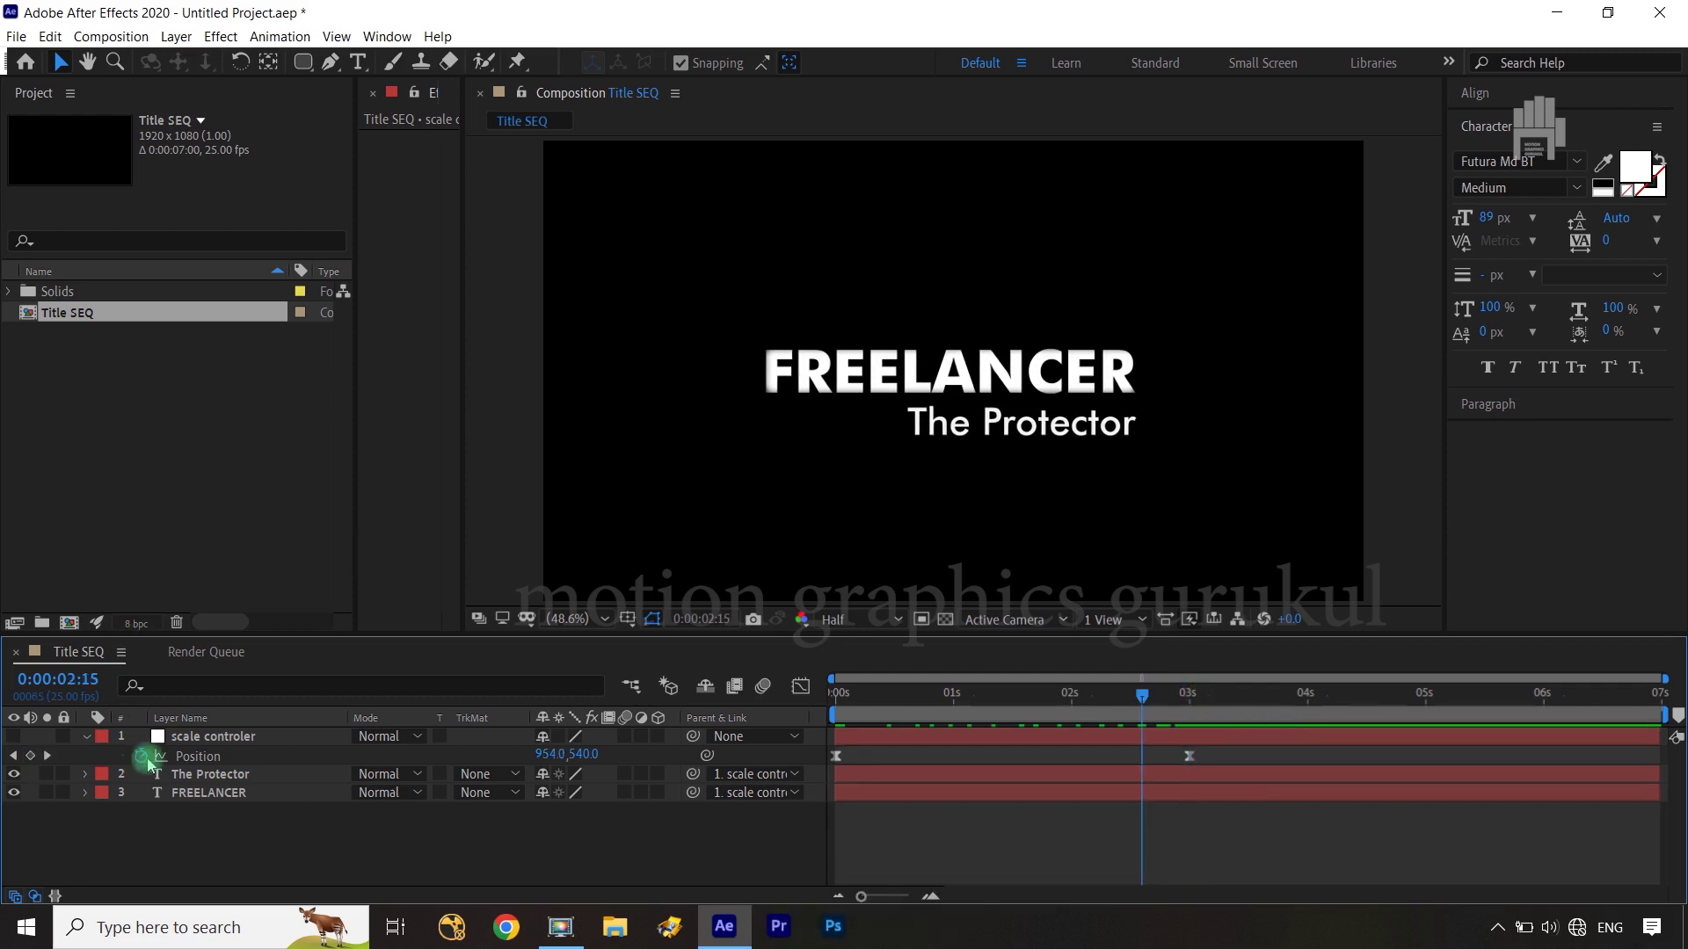
{"action": "left_click_drag", "start_coordinate": [1143, 693], "coordinate": [1182, 694]}
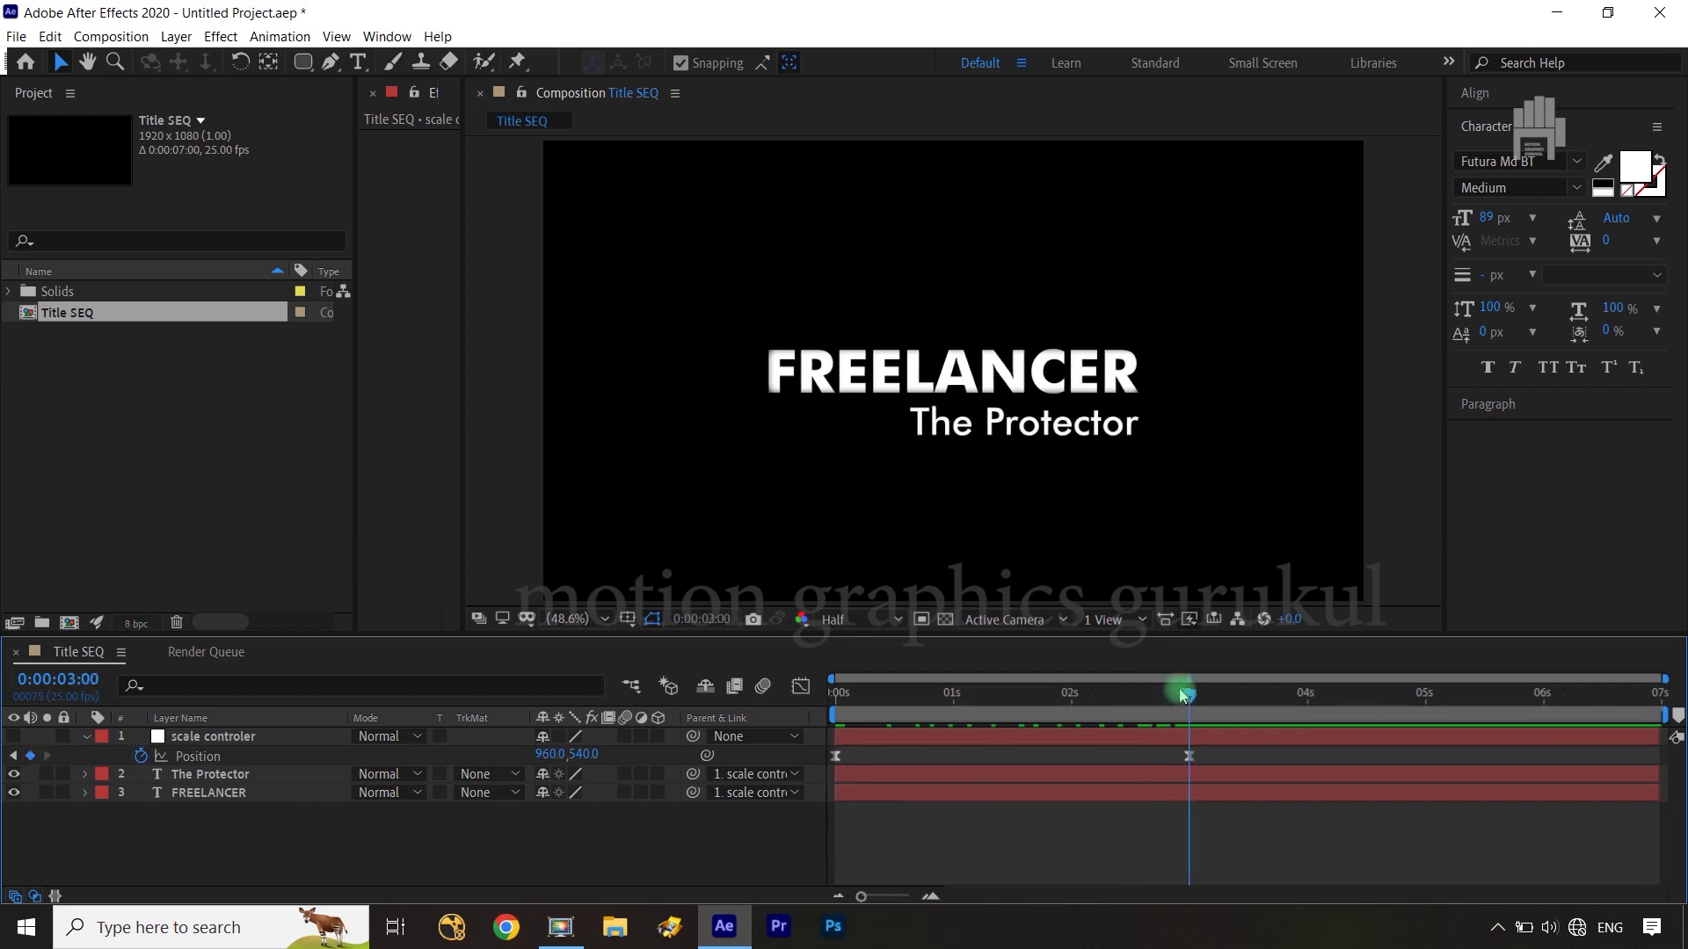
{"action": "key", "text": "ctrl+Right"}
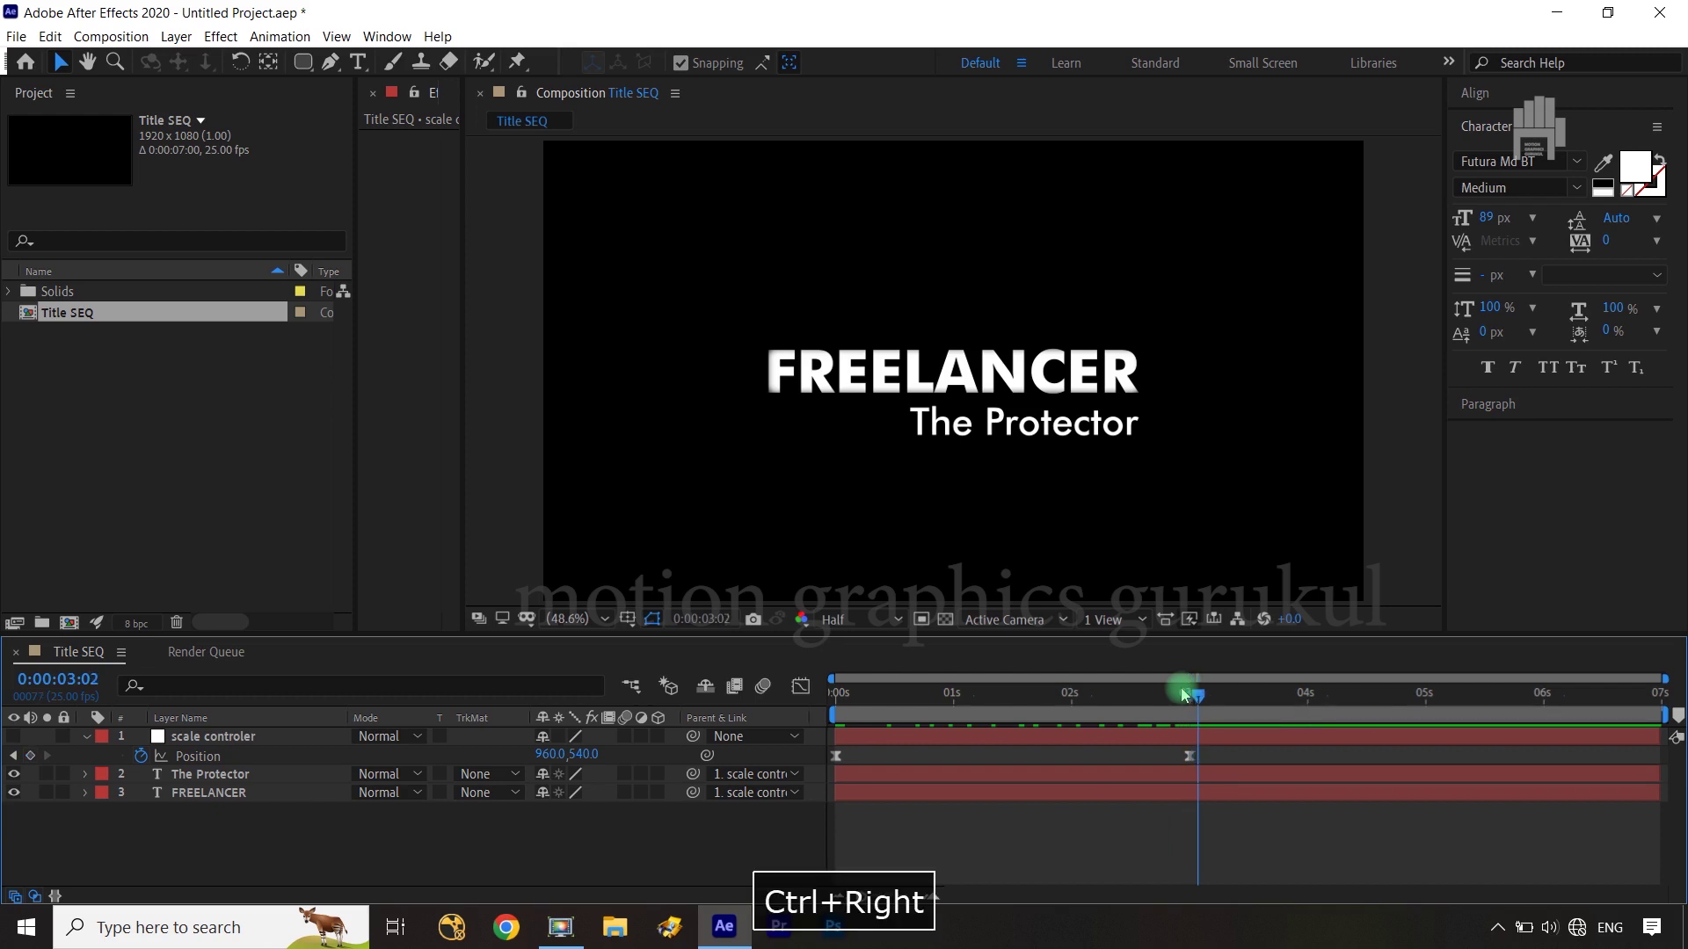
{"action": "key", "text": "ctrl+Right"}
{"action": "key", "text": "ctrl+Right"}
{"action": "key", "text": "Page_Up"}
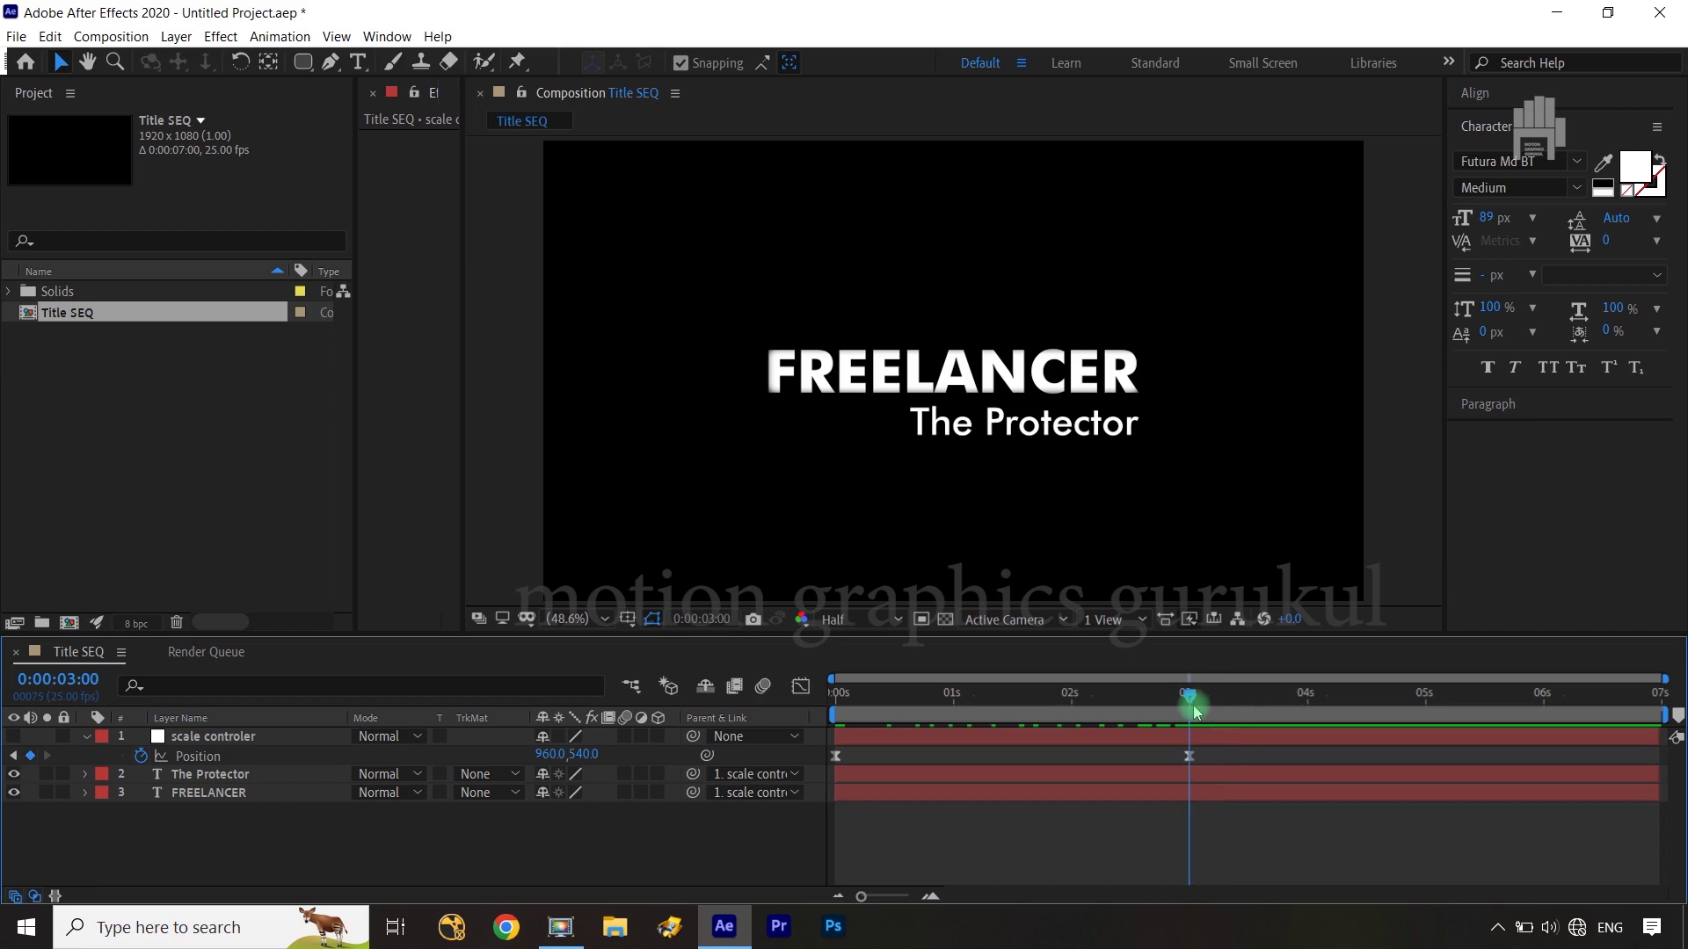
{"action": "key", "text": "shift+Page_Down"}
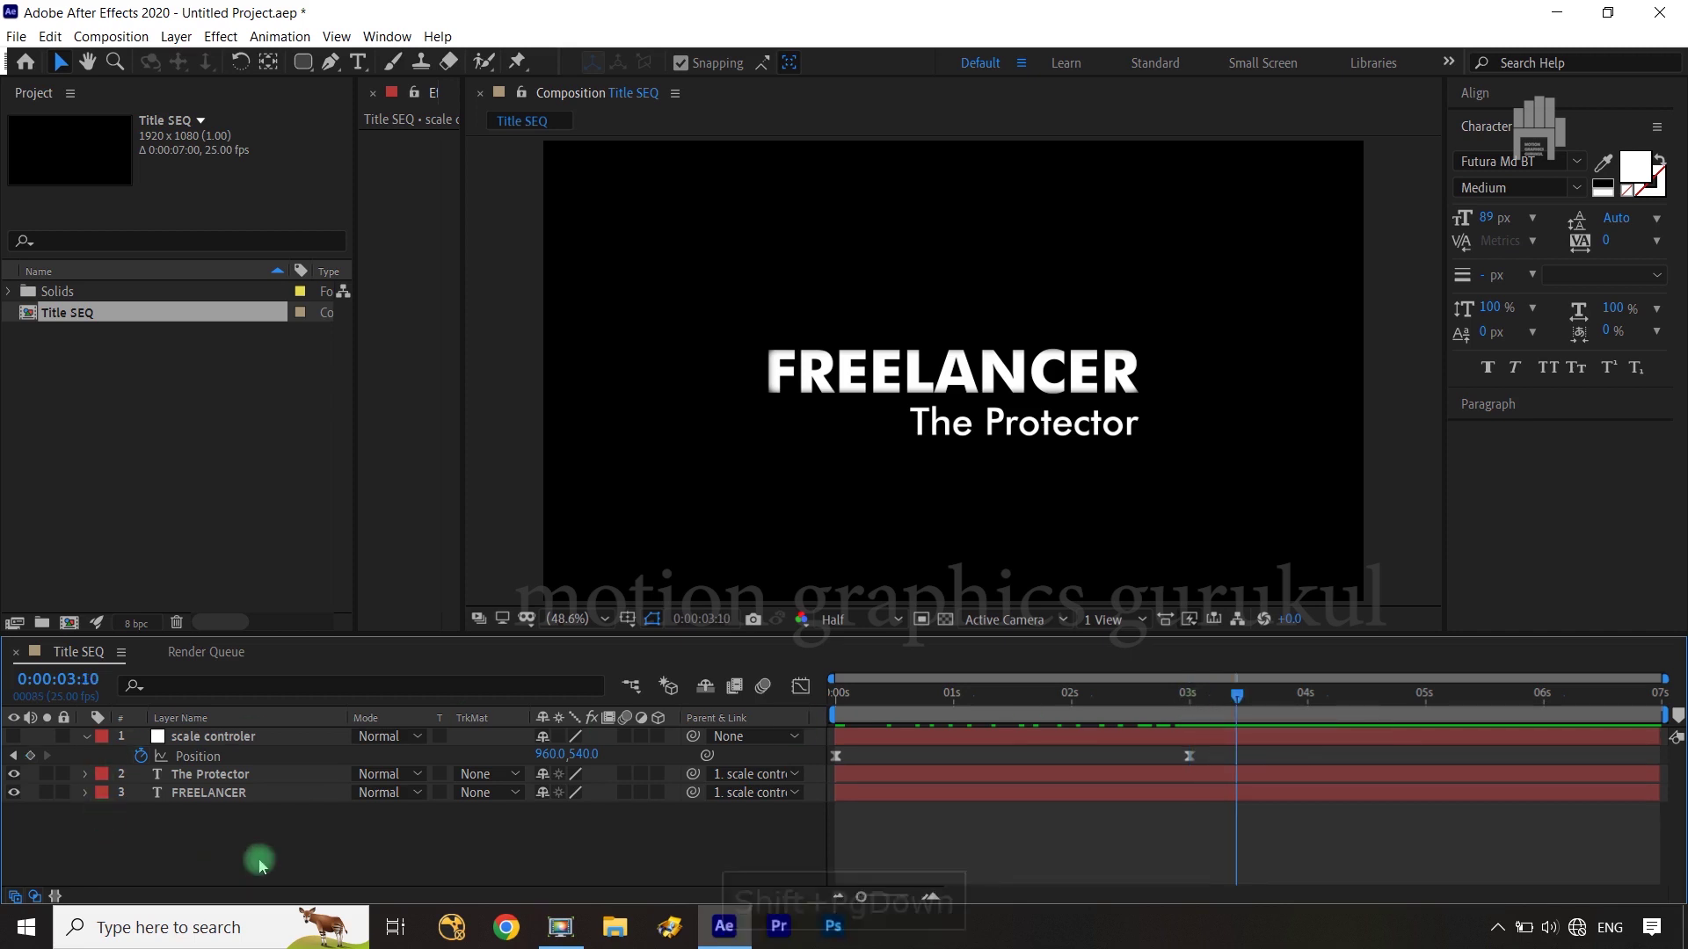
Keyframe scale controler's Scale from 100% at 0:00:03:10 to 146% at 0:00:06:00.
{"action": "left_click", "coordinate": [294, 736]}
{"action": "key", "text": "shift+s"}
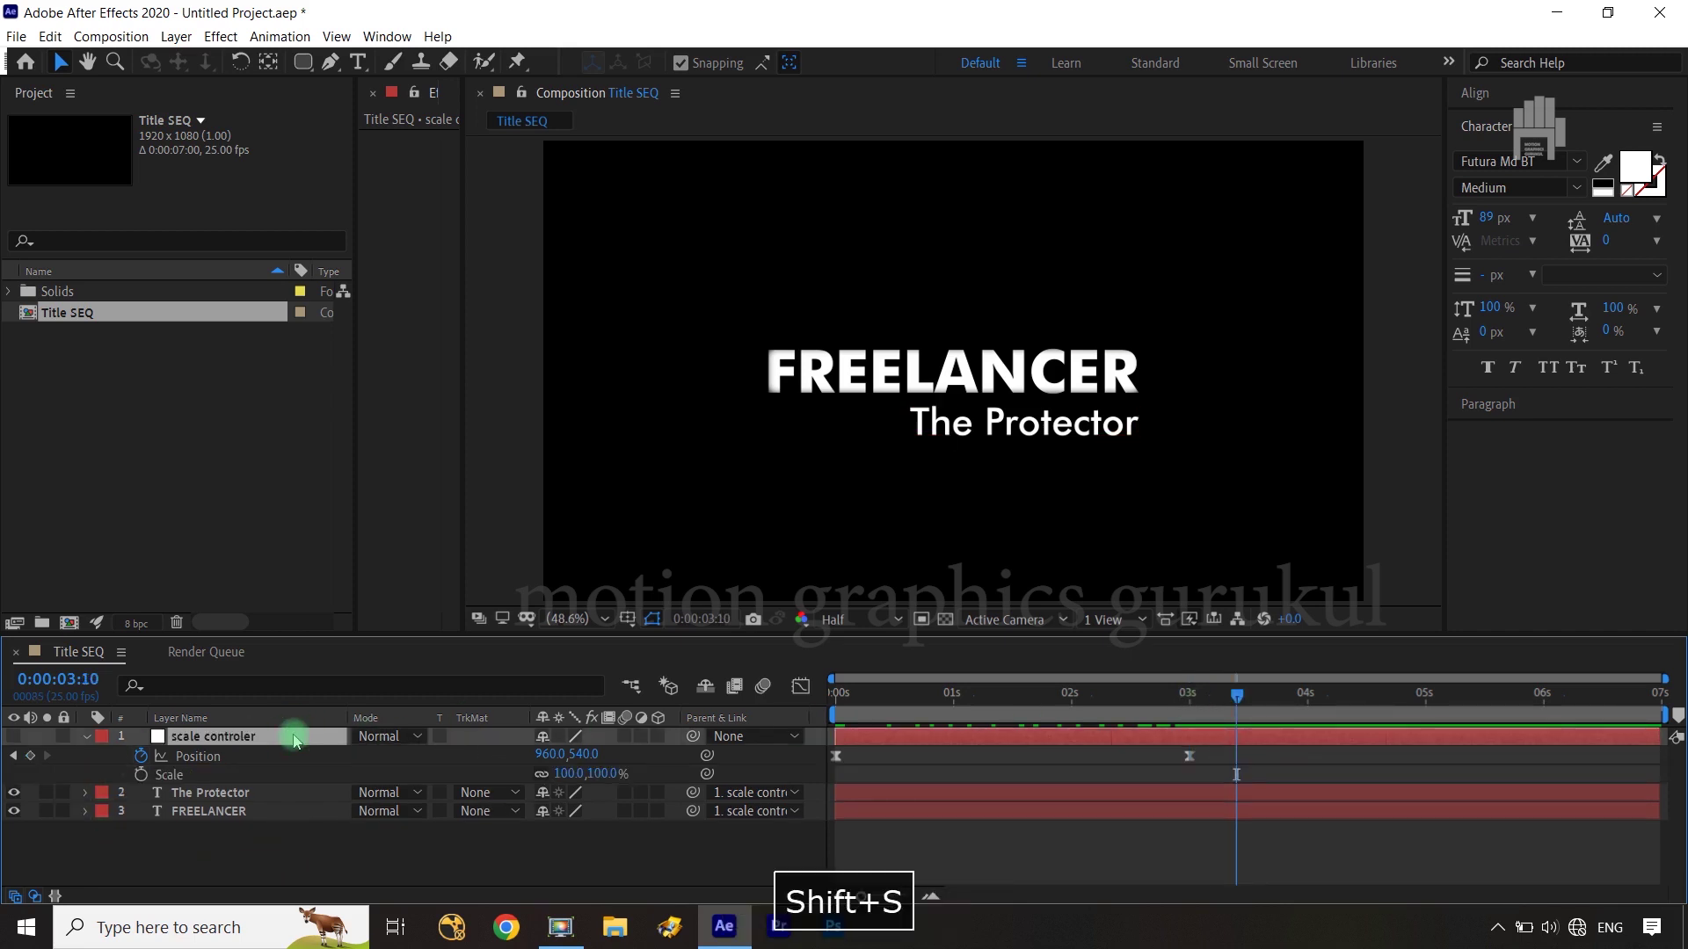
{"action": "left_click", "coordinate": [141, 774]}
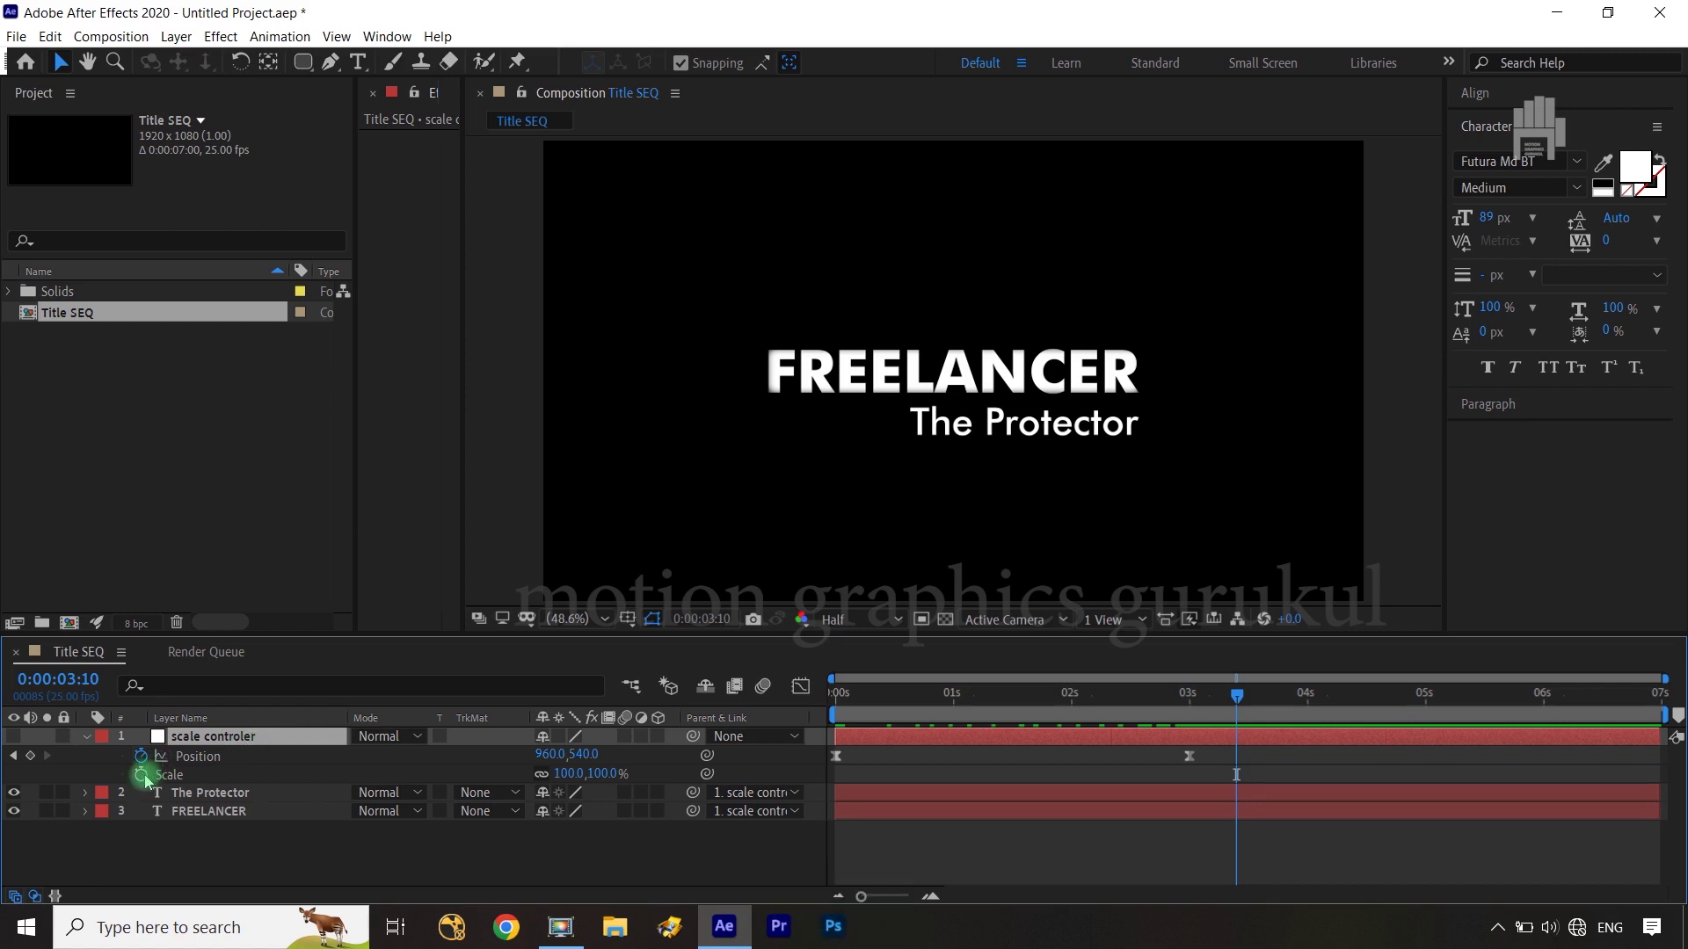
{"action": "left_click_drag", "start_coordinate": [1240, 699], "coordinate": [1550, 710]}
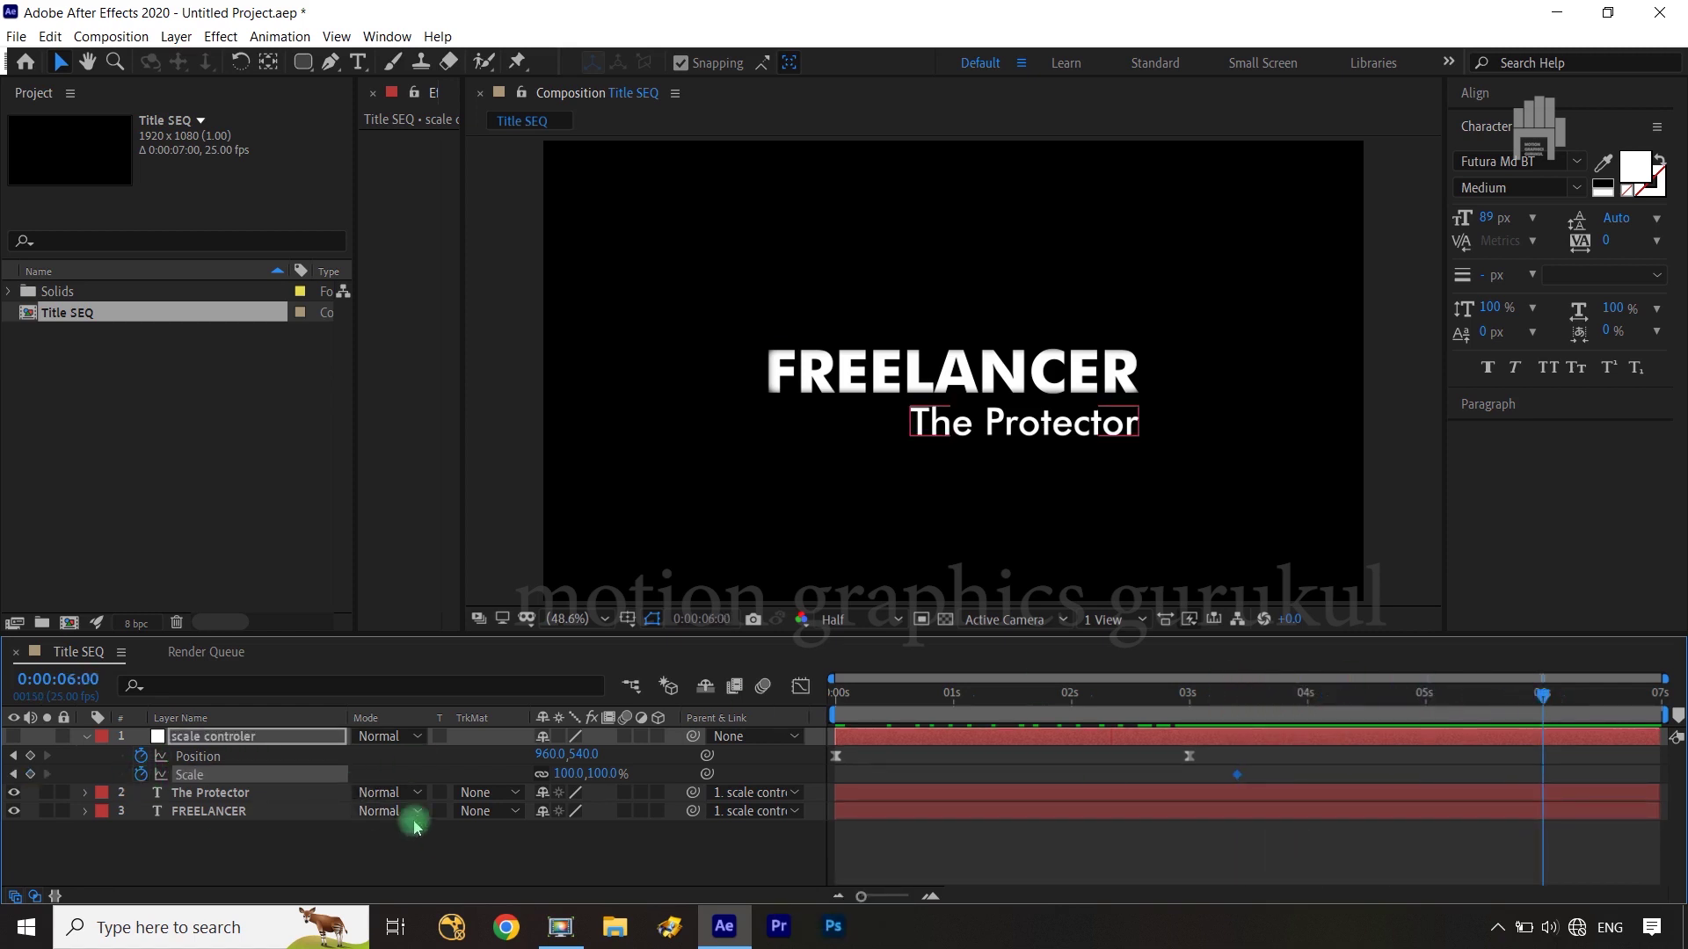
{"action": "left_click_drag", "start_coordinate": [619, 773], "coordinate": [653, 772]}
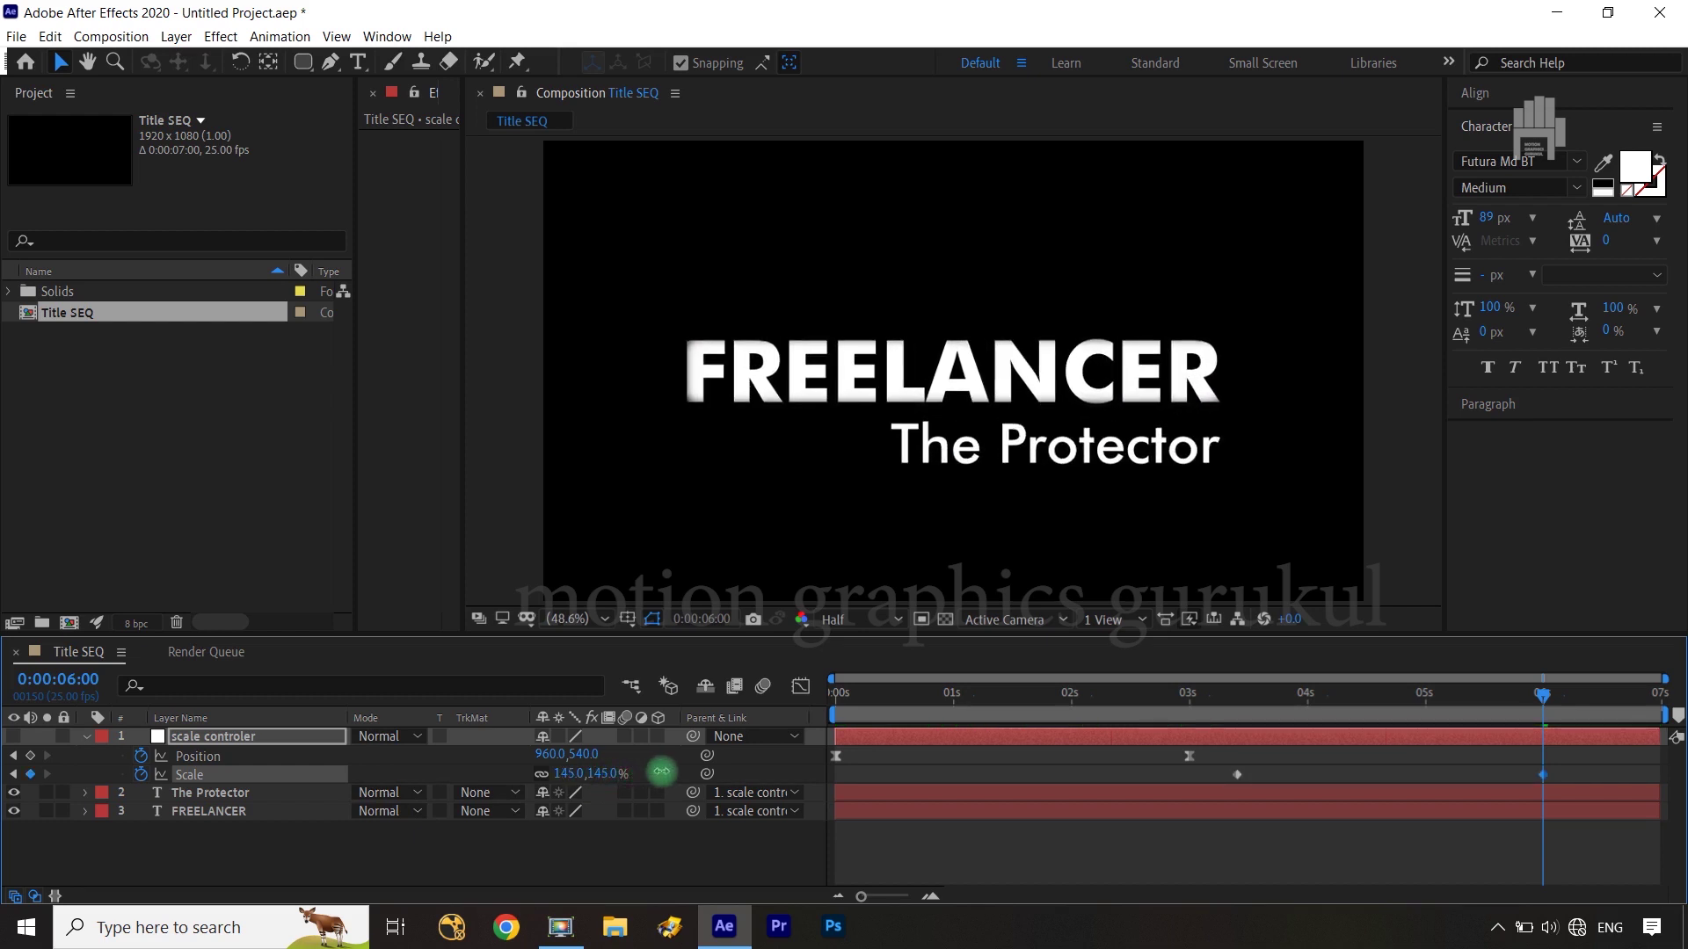
{"action": "left_click_drag", "start_coordinate": [653, 772], "coordinate": [1436, 779]}
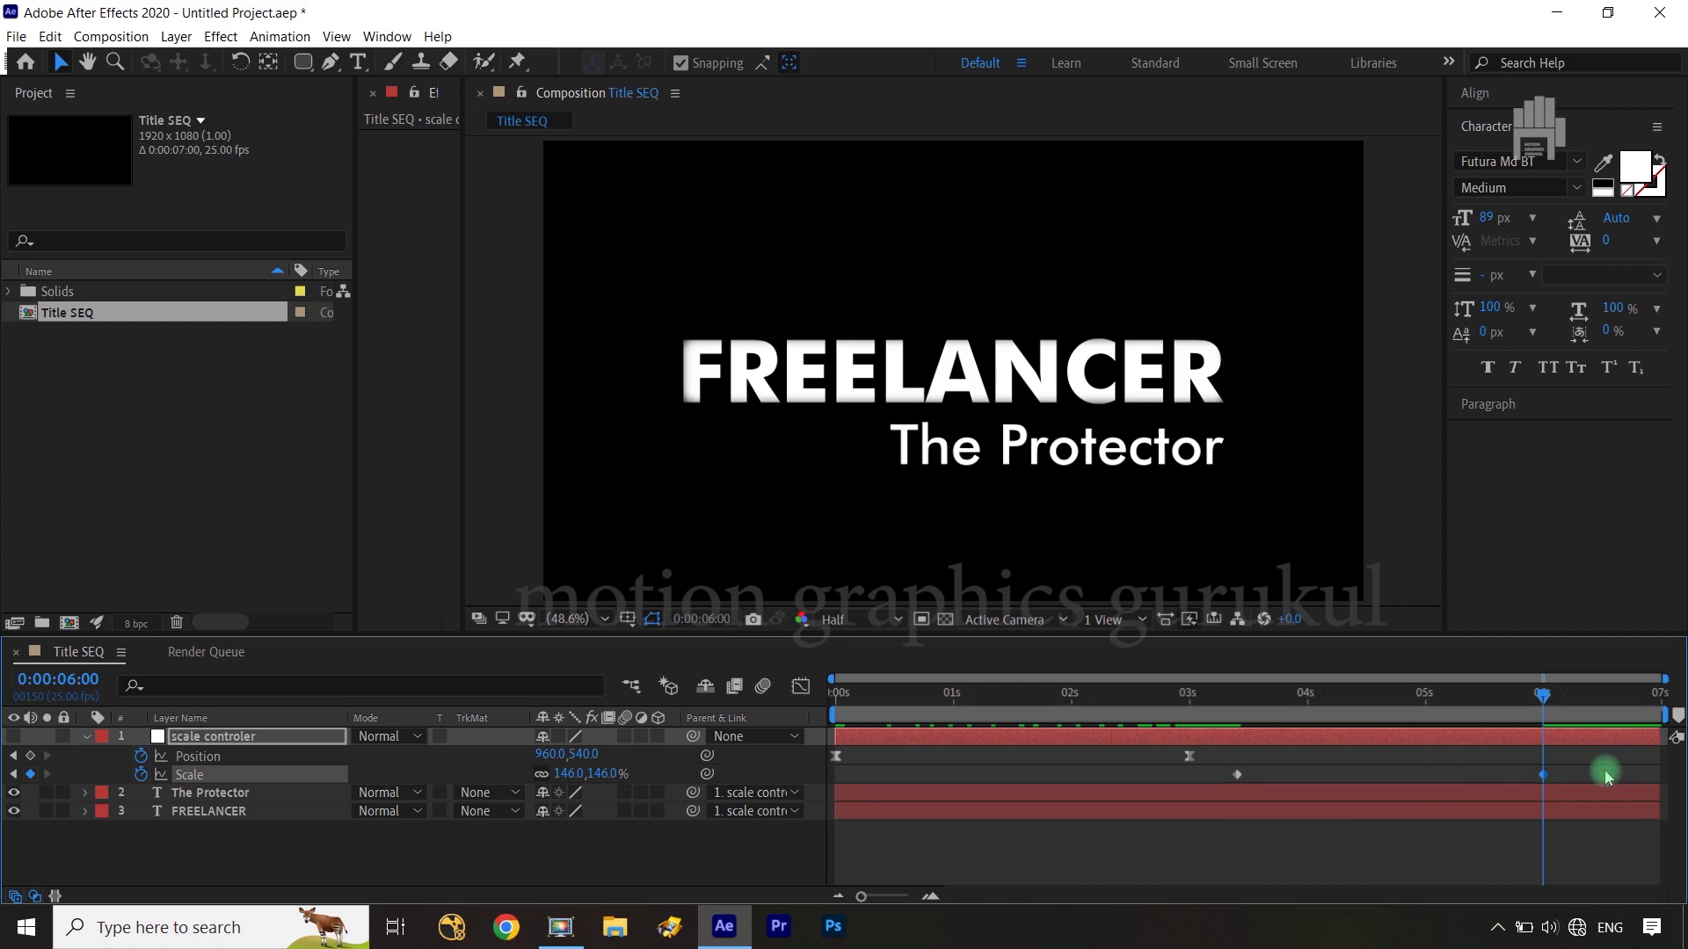
Select the 6-second Scale keyframe and step back in time to check the growth.
{"action": "left_click", "coordinate": [1240, 796]}
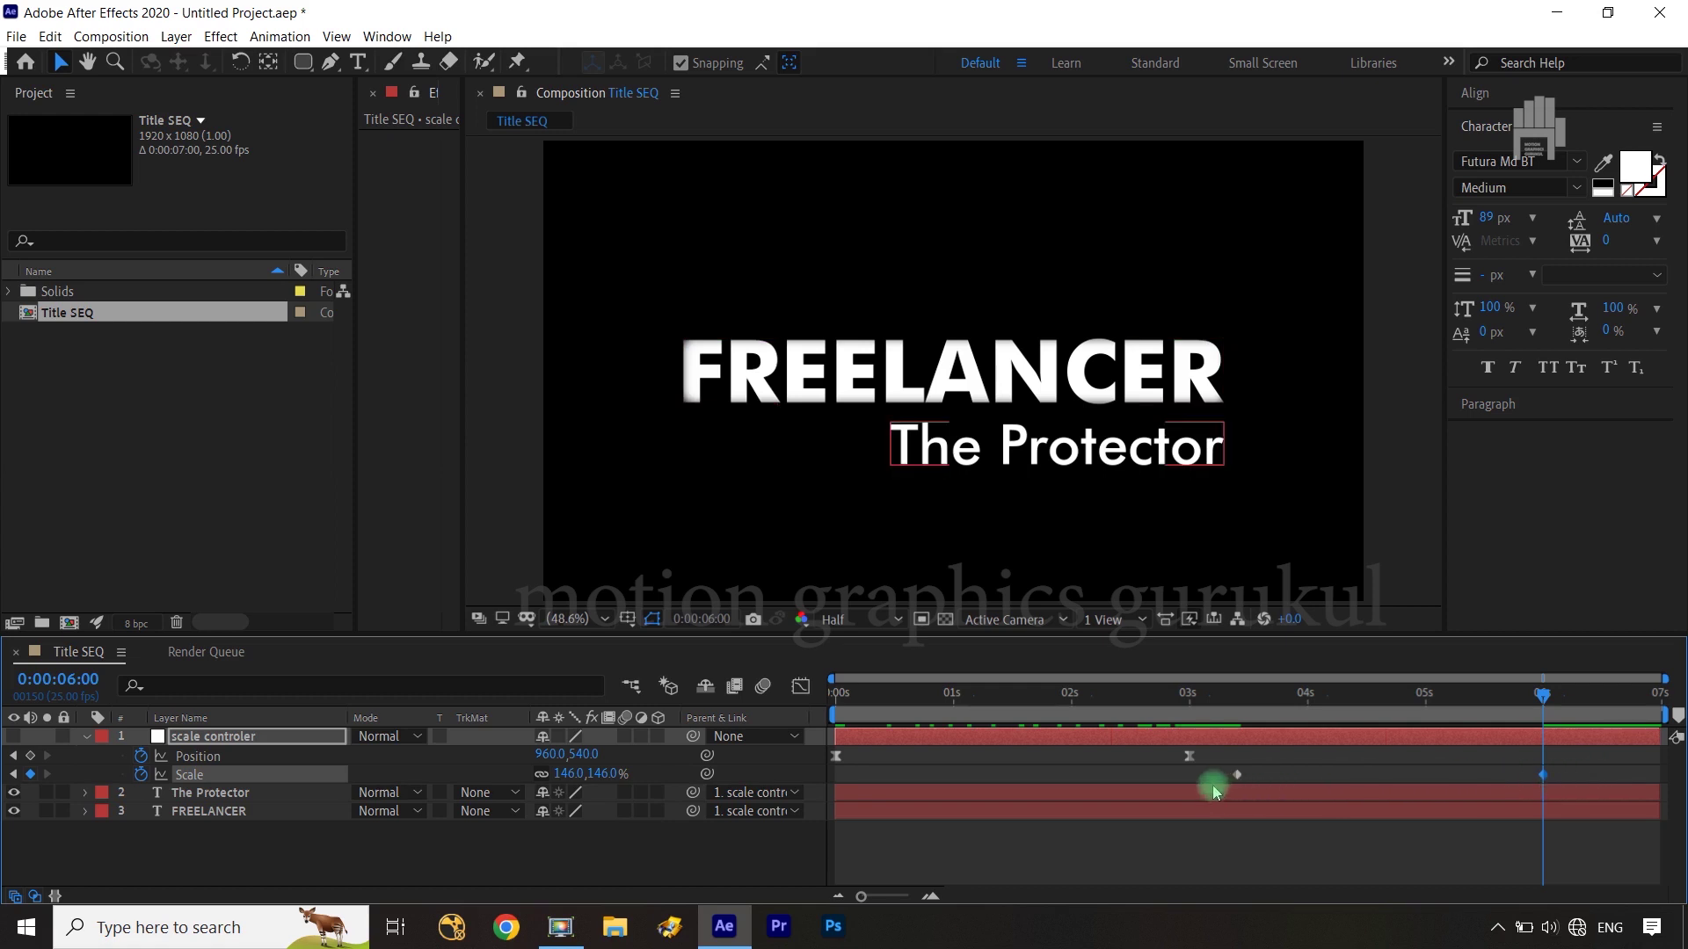
{"action": "left_click", "coordinate": [1544, 775]}
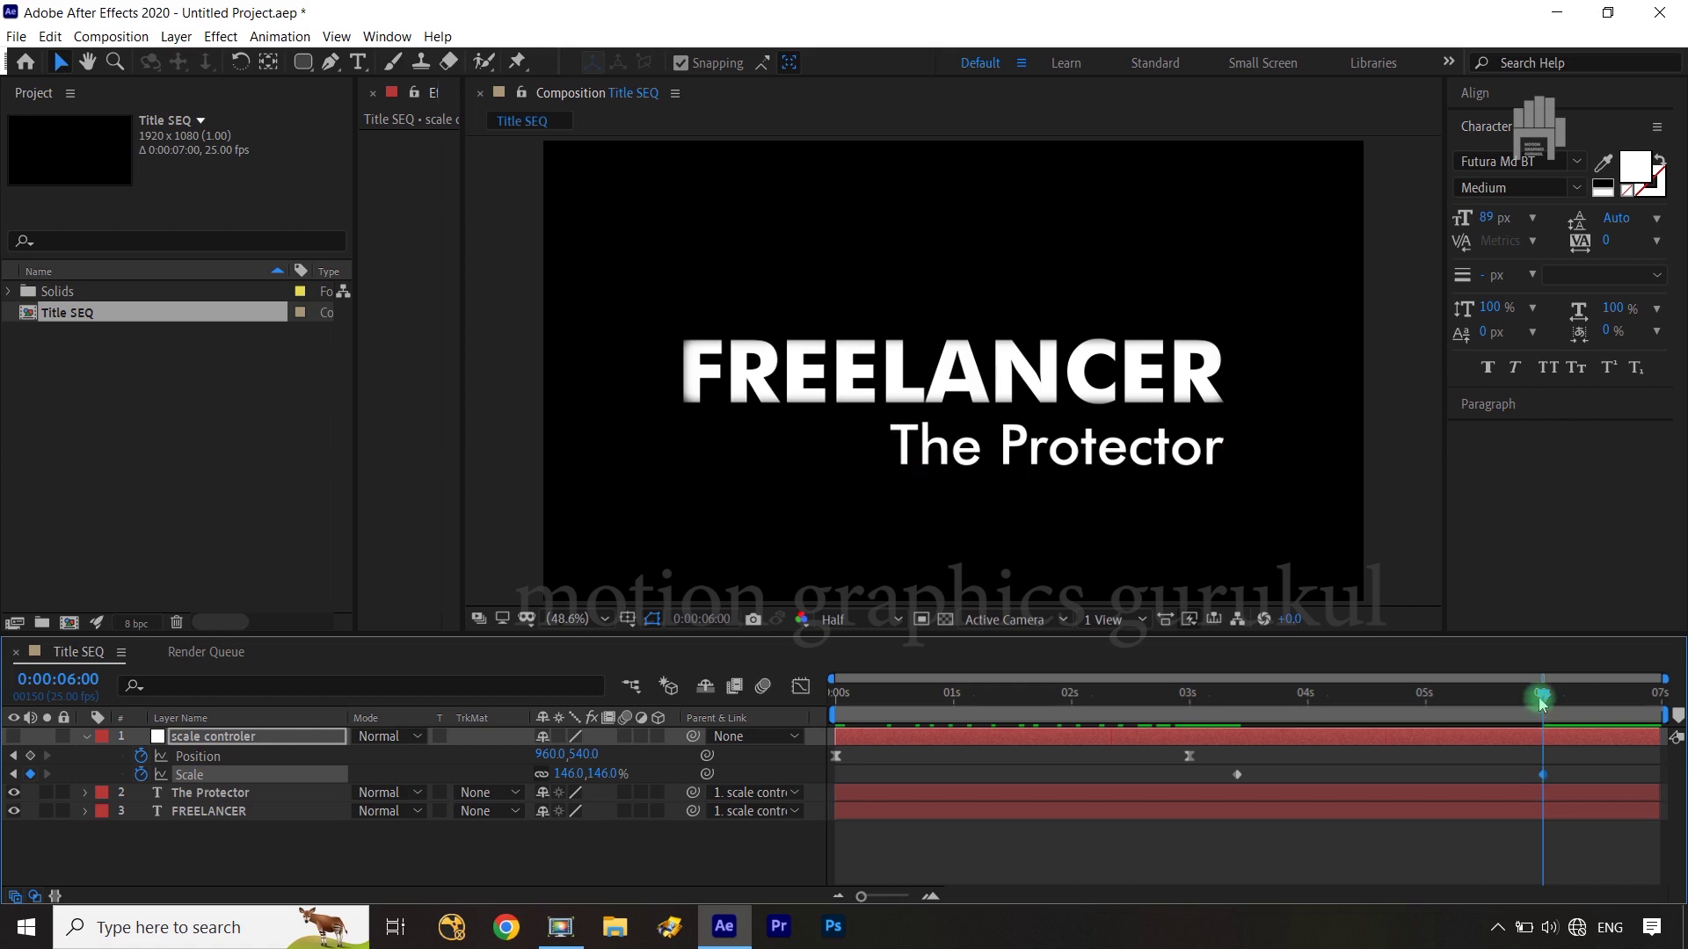
{"action": "mouse_move", "coordinate": [1541, 703]}
{"action": "left_mouse_down"}
{"action": "mouse_move", "coordinate": [1486, 708]}
{"action": "mouse_move", "coordinate": [1541, 706]}
{"action": "left_mouse_up"}
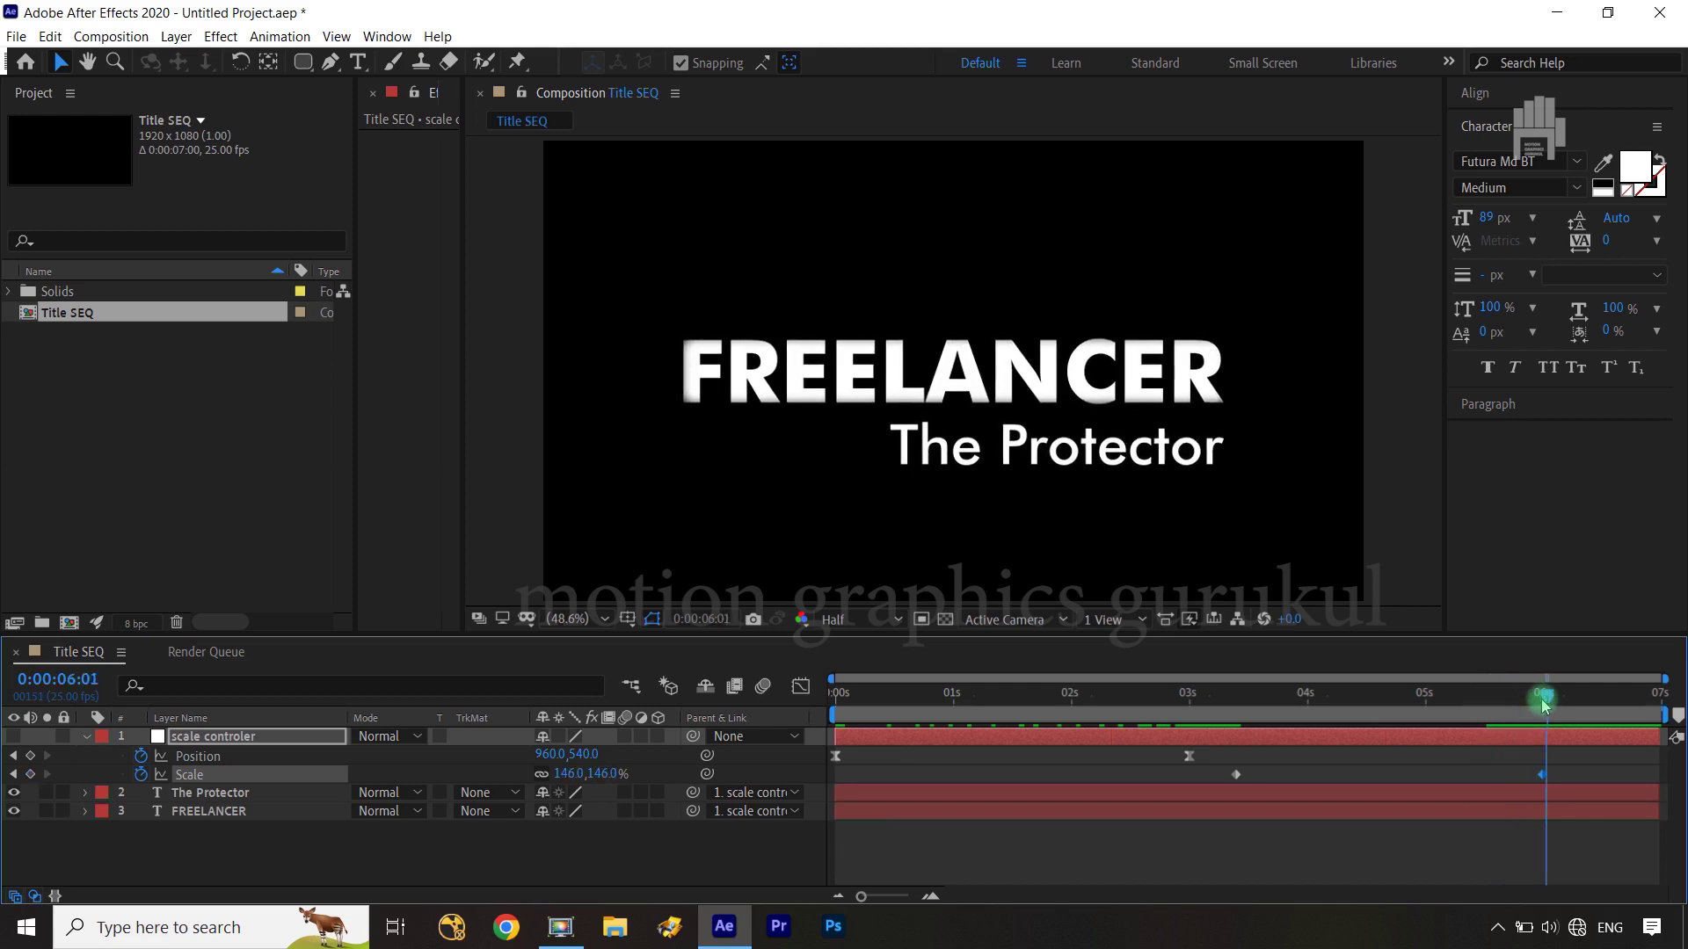
{"action": "key", "text": "shift+Page_Up"}
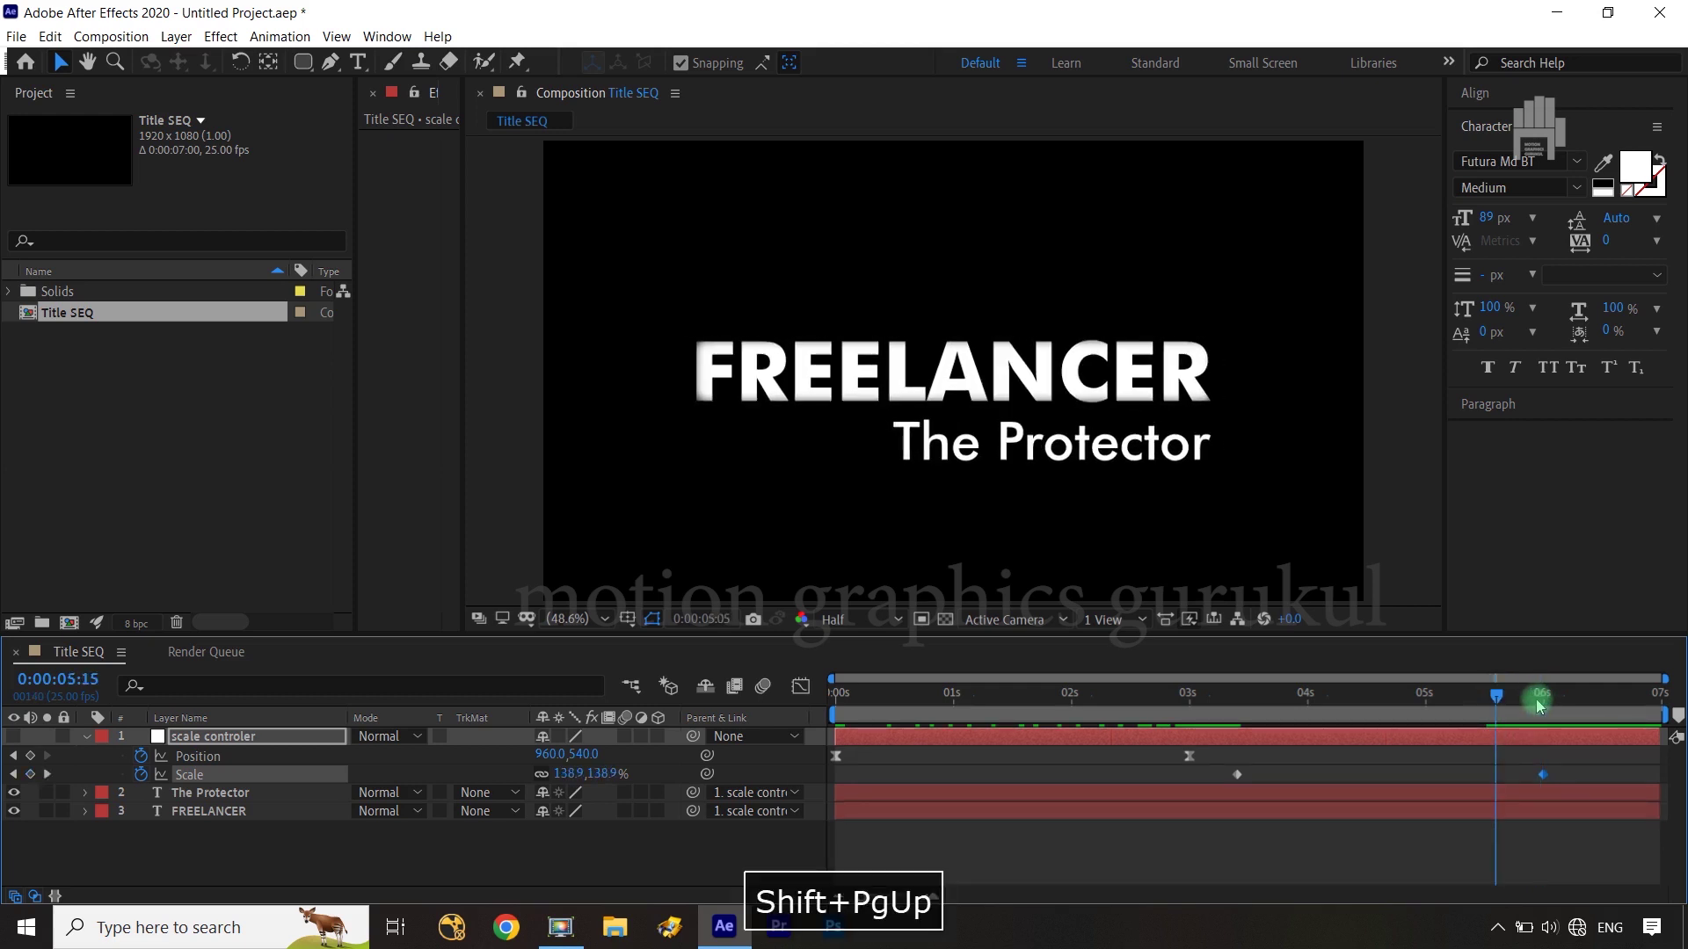
Go to 0:00:05:05 and reveal Opacity for The Protector and FREELANCER layers.
{"action": "key", "text": "shift+Page_Up"}
{"action": "left_click", "coordinate": [264, 743]}
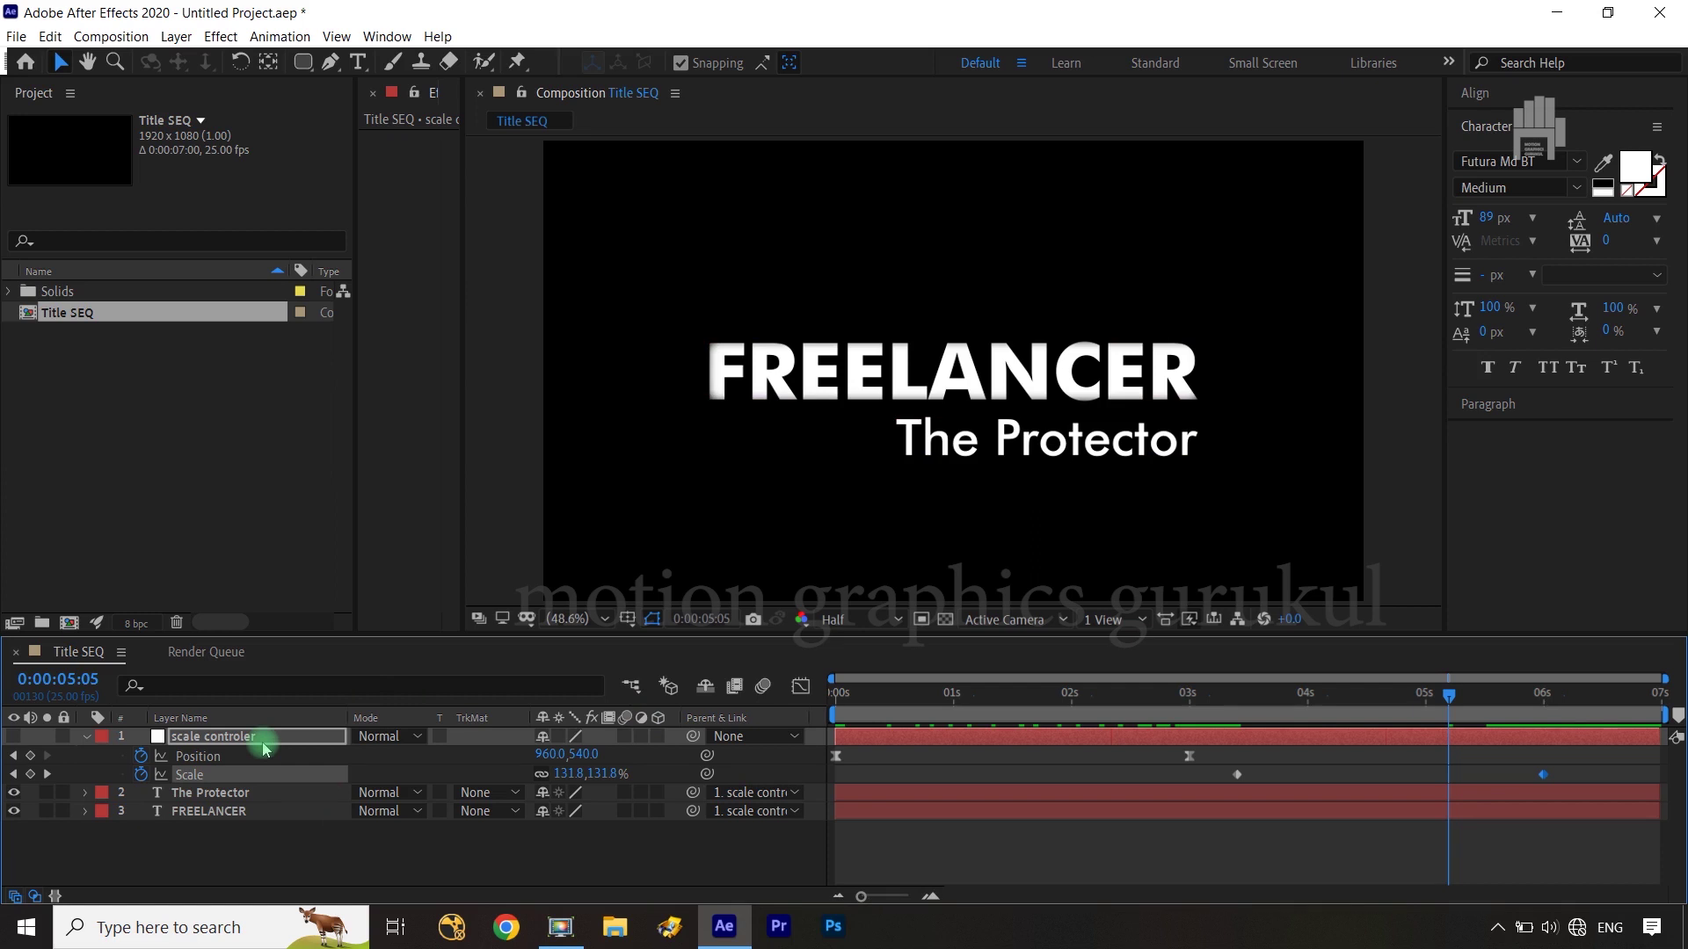
{"action": "left_click", "coordinate": [262, 792]}
{"action": "left_click", "coordinate": [266, 811], "text": "shift"}
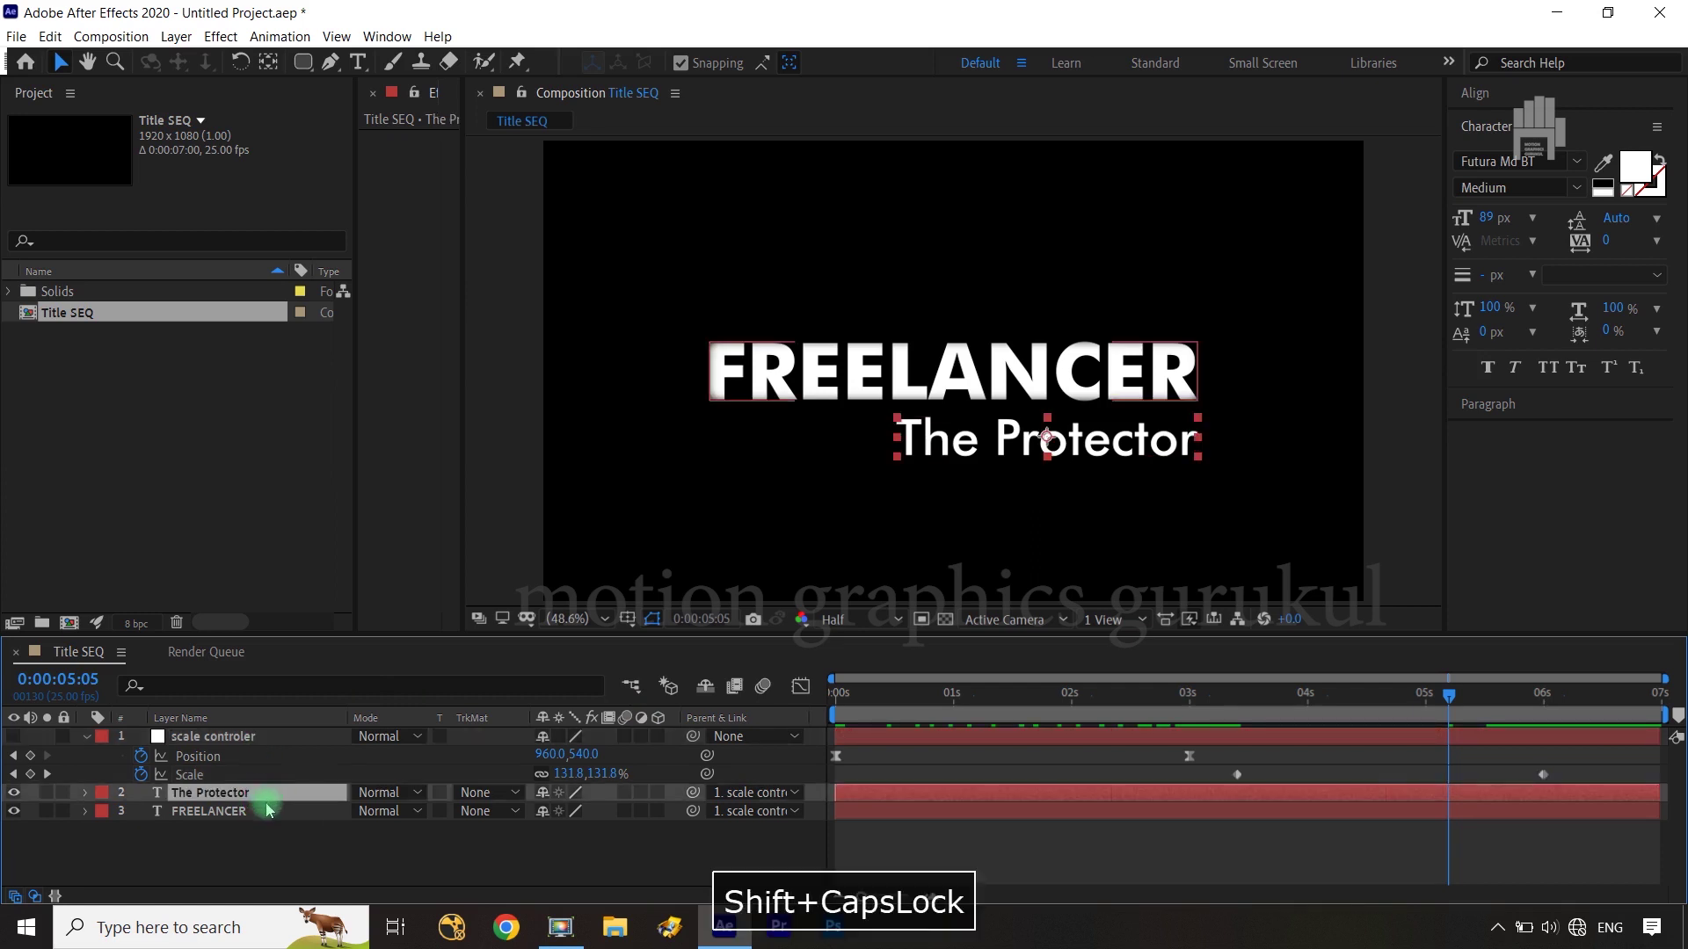
{"action": "key", "text": "shift+t"}
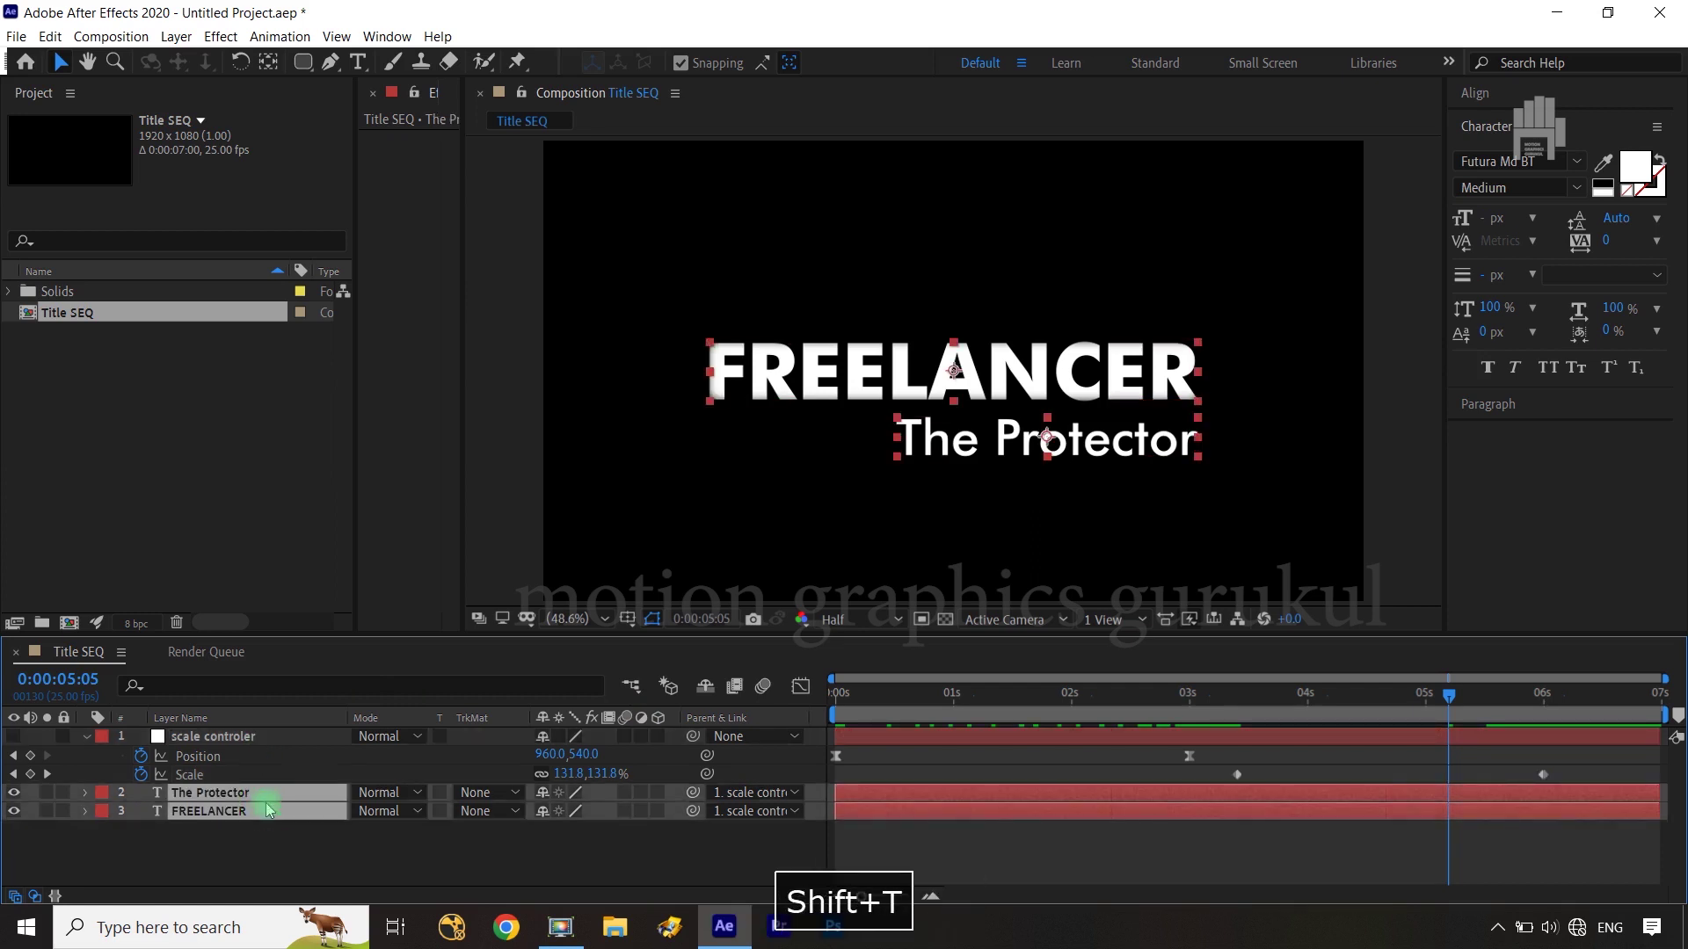
{"action": "key", "text": "t"}
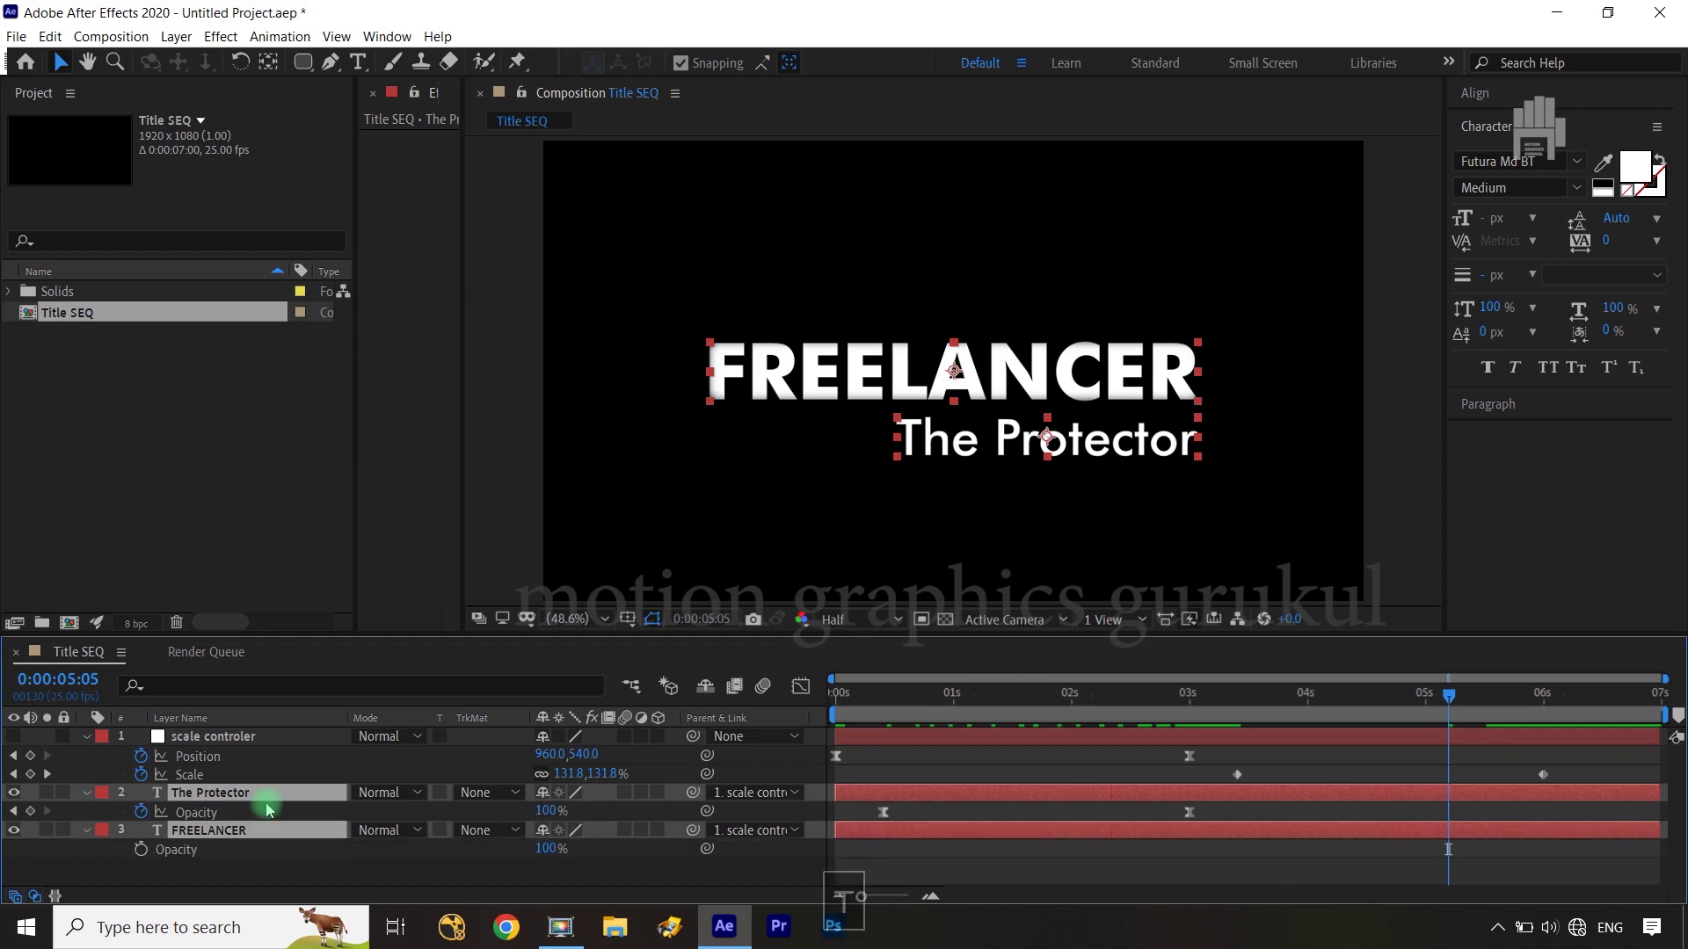
{"action": "left_click", "coordinate": [288, 880]}
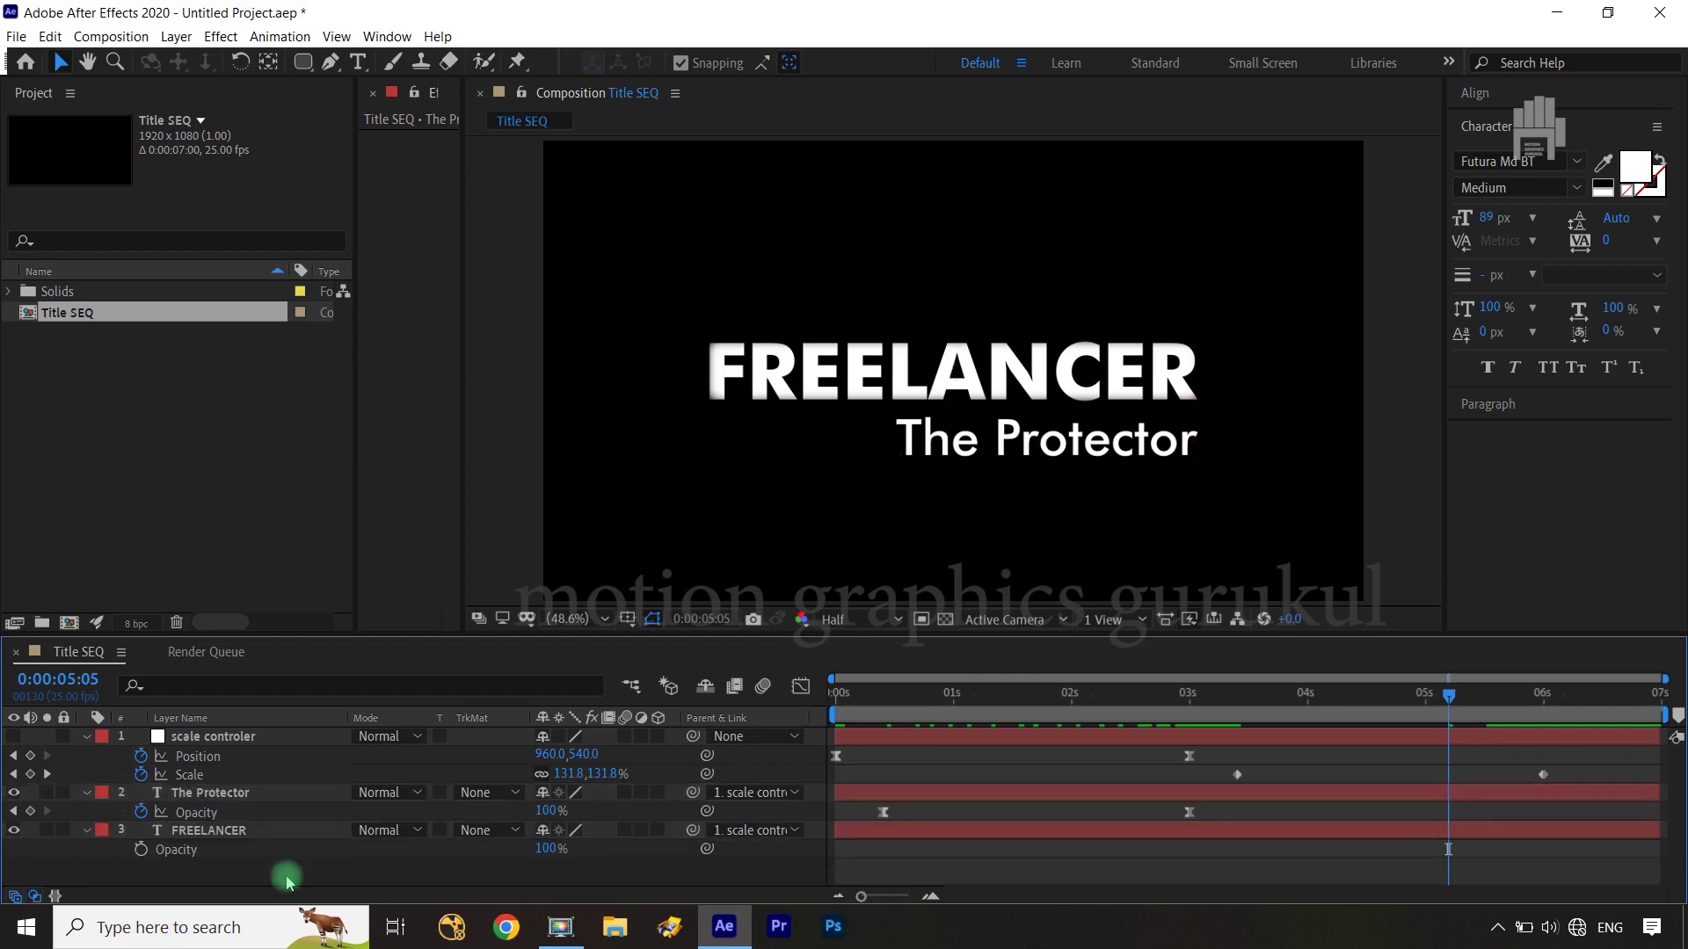
Add linear Opacity keyframes at 0:00:05:05 on both title layers.
{"action": "left_click", "coordinate": [33, 812]}
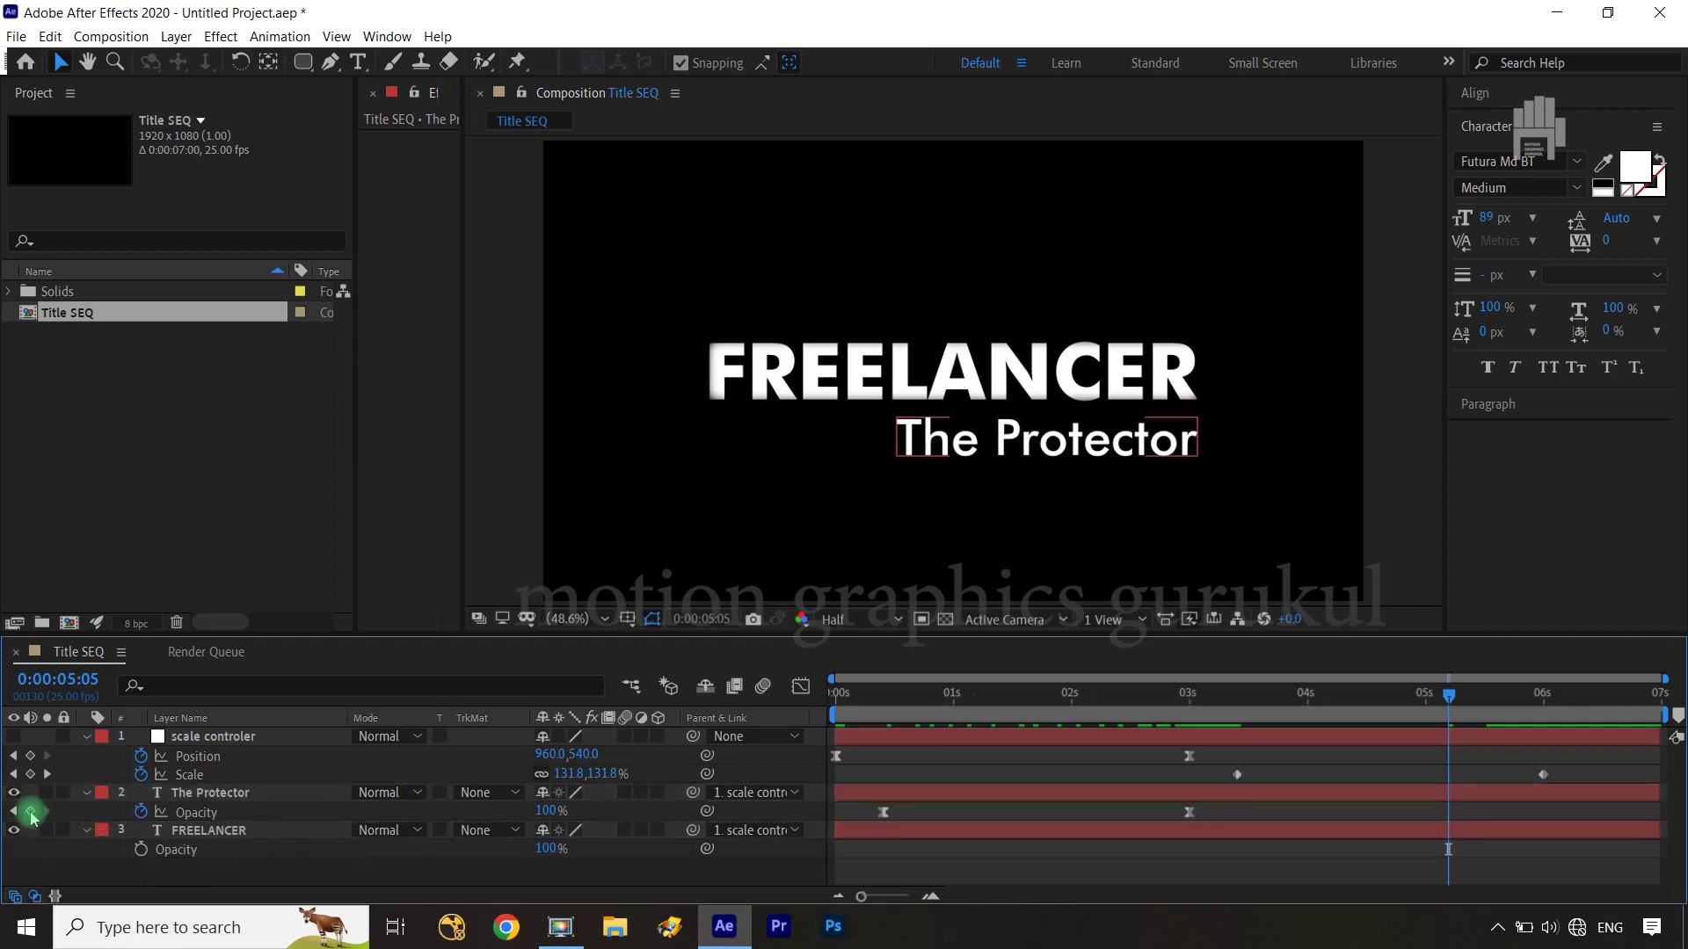
{"action": "left_click", "coordinate": [33, 813]}
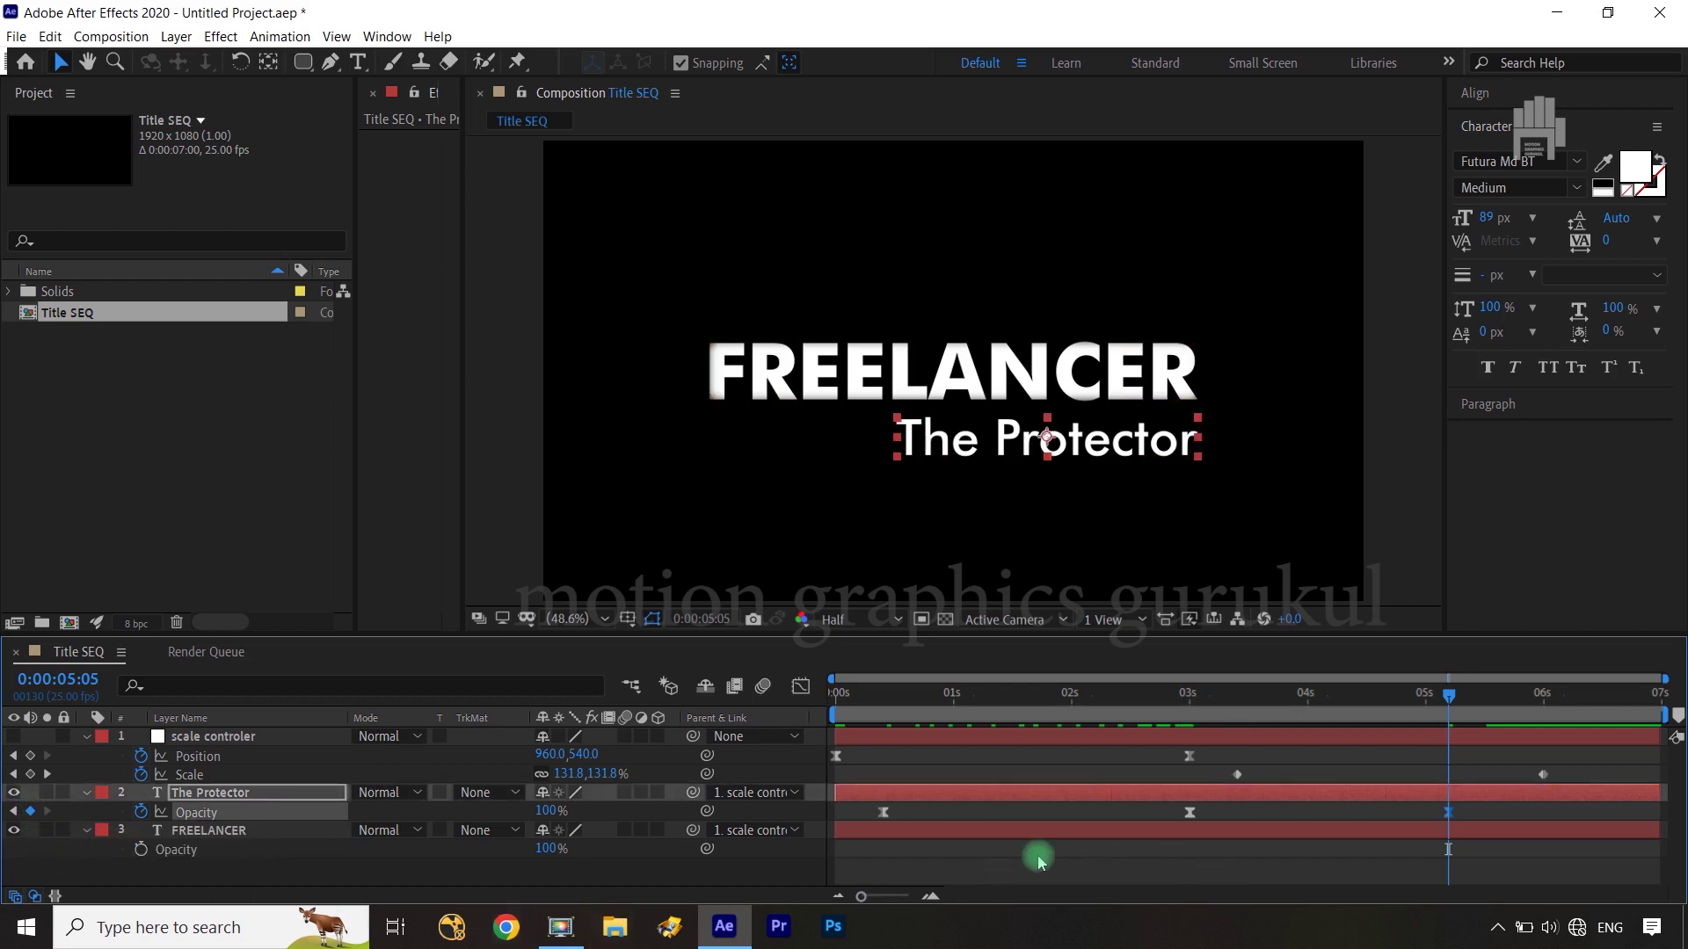
{"action": "left_click_drag", "start_coordinate": [1480, 833], "coordinate": [875, 823]}
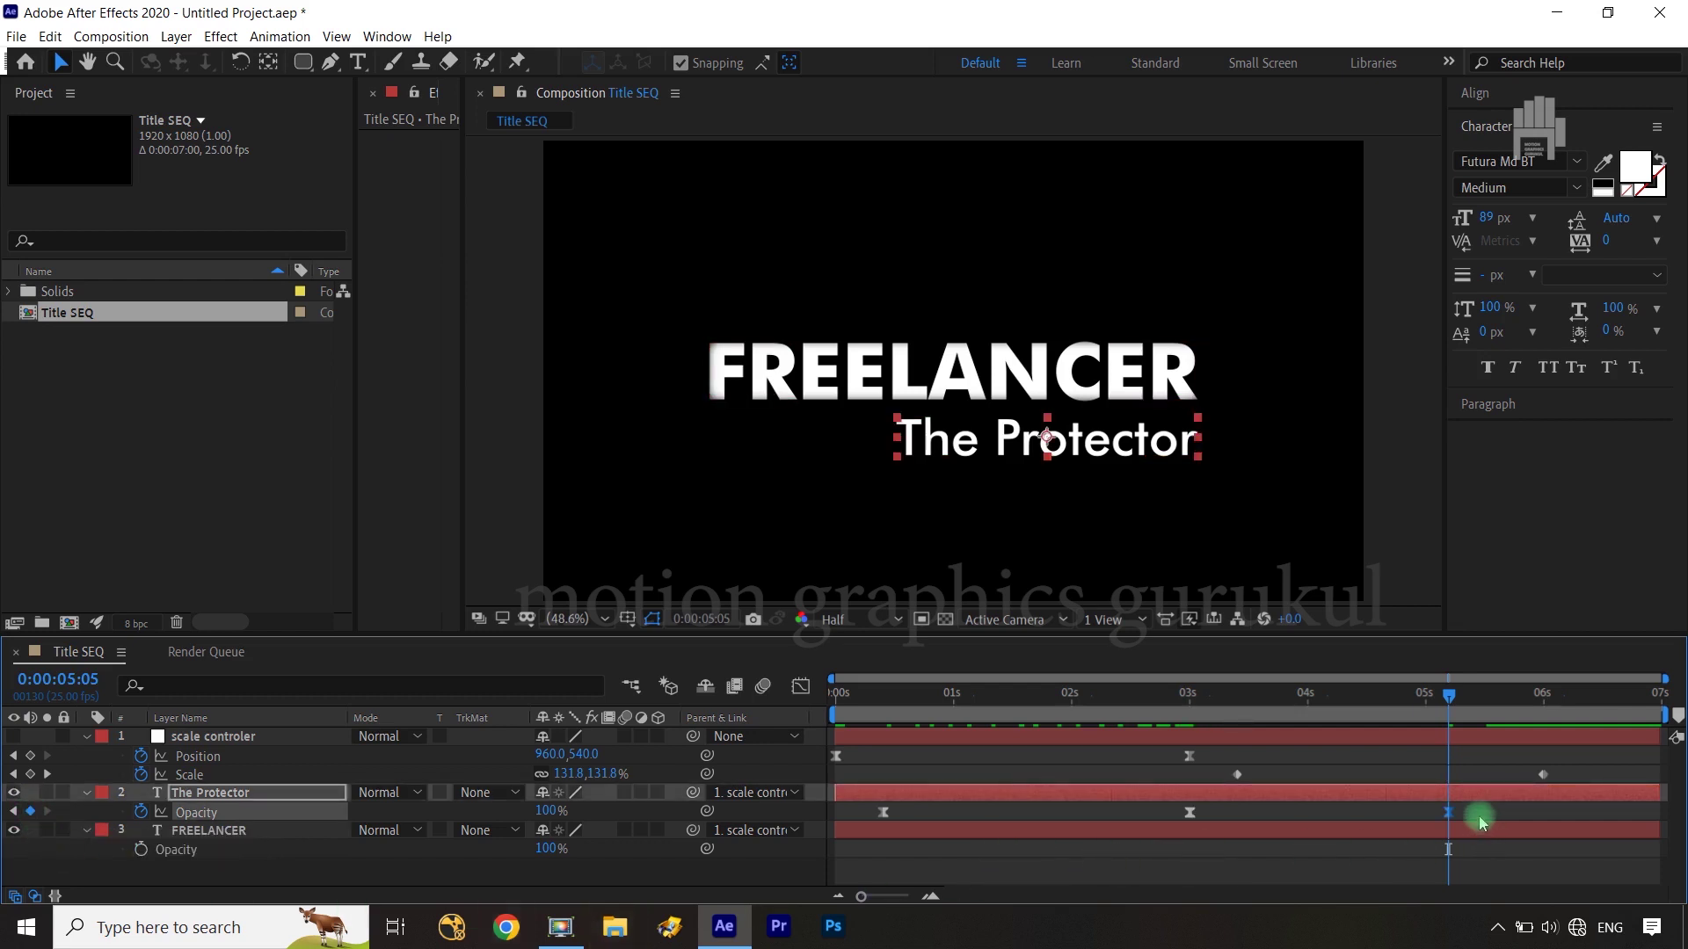
{"action": "left_click", "coordinate": [887, 821], "text": "ctrl"}
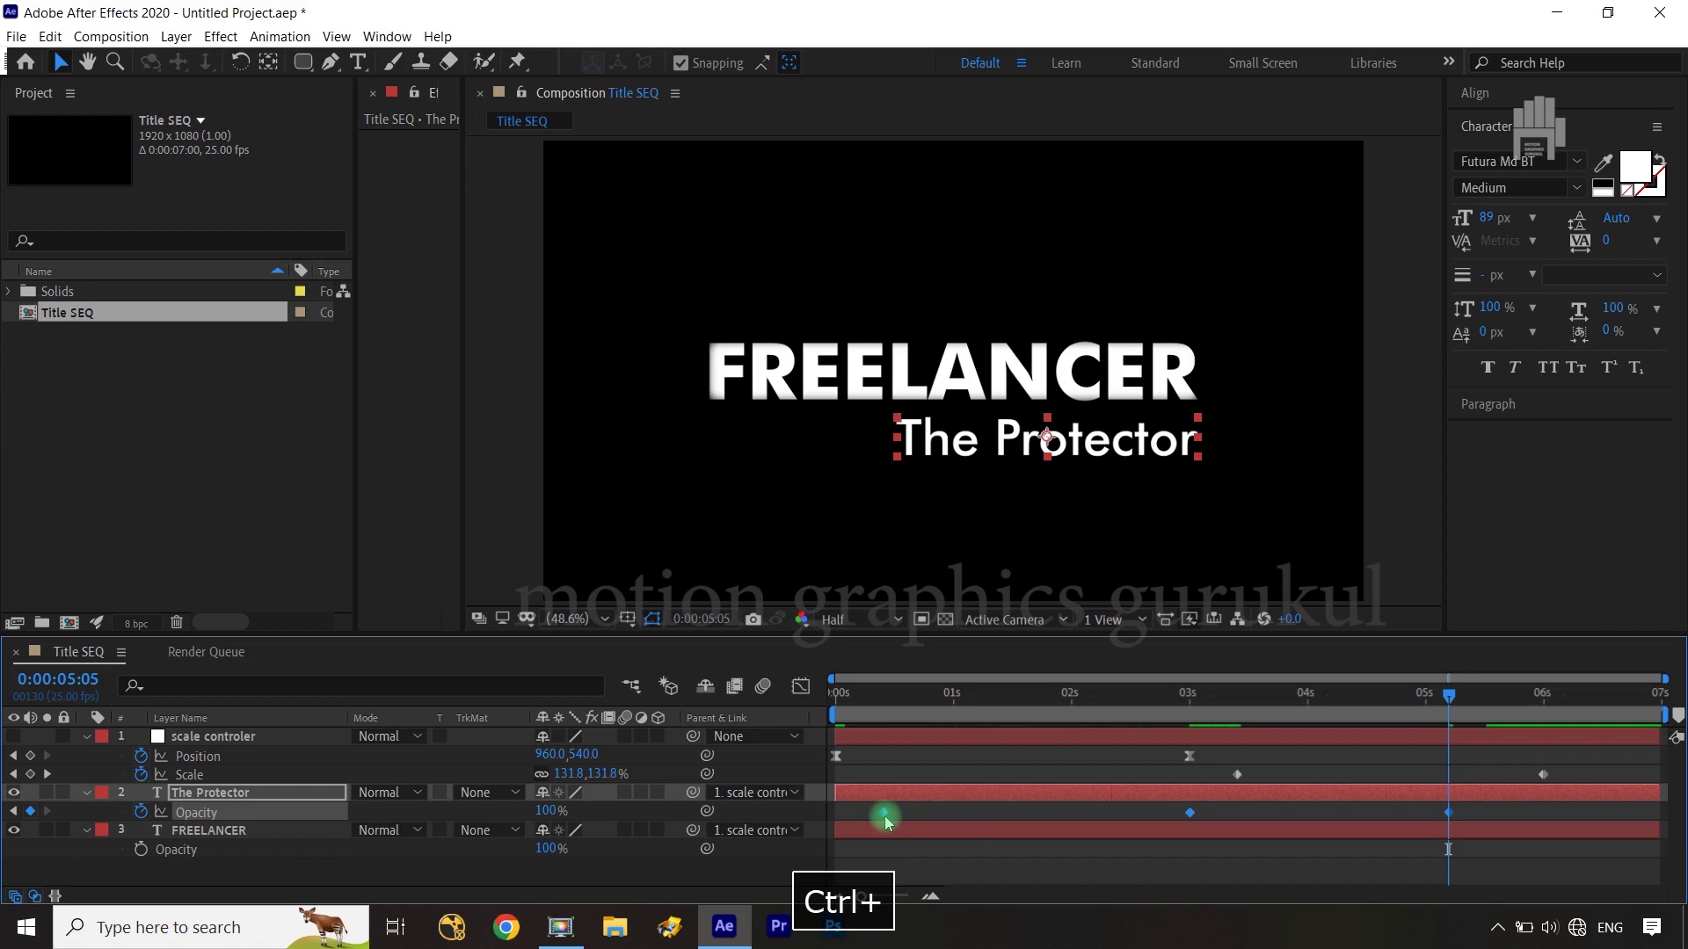
{"action": "left_click", "coordinate": [172, 859]}
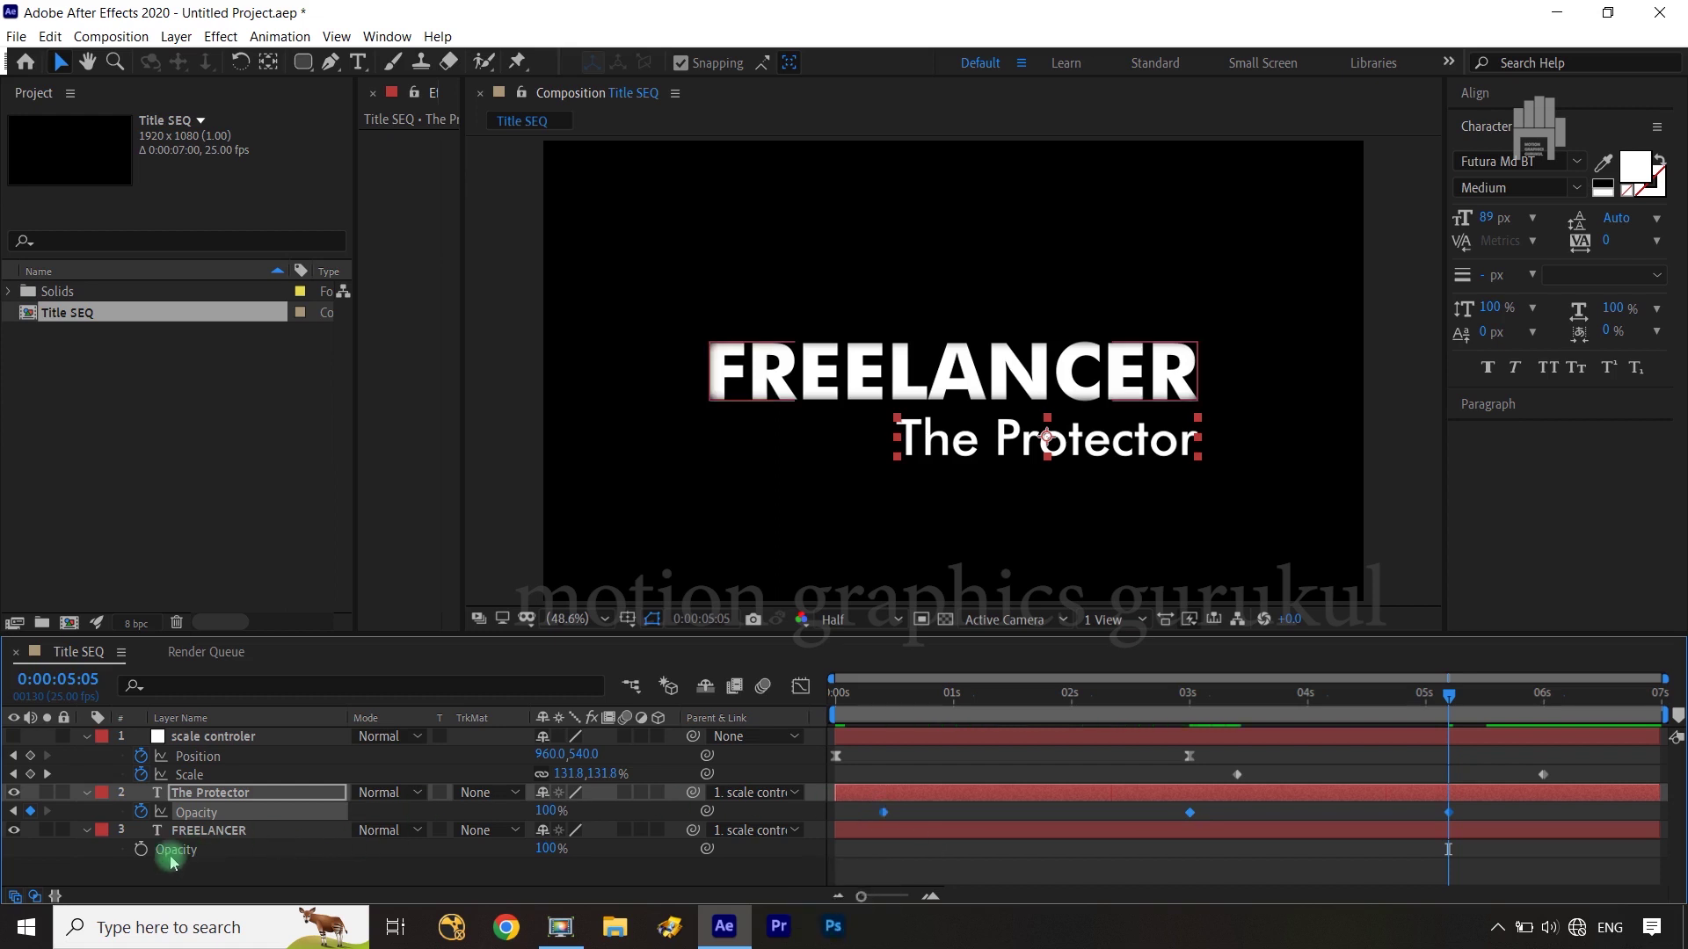
{"action": "left_click", "coordinate": [140, 850]}
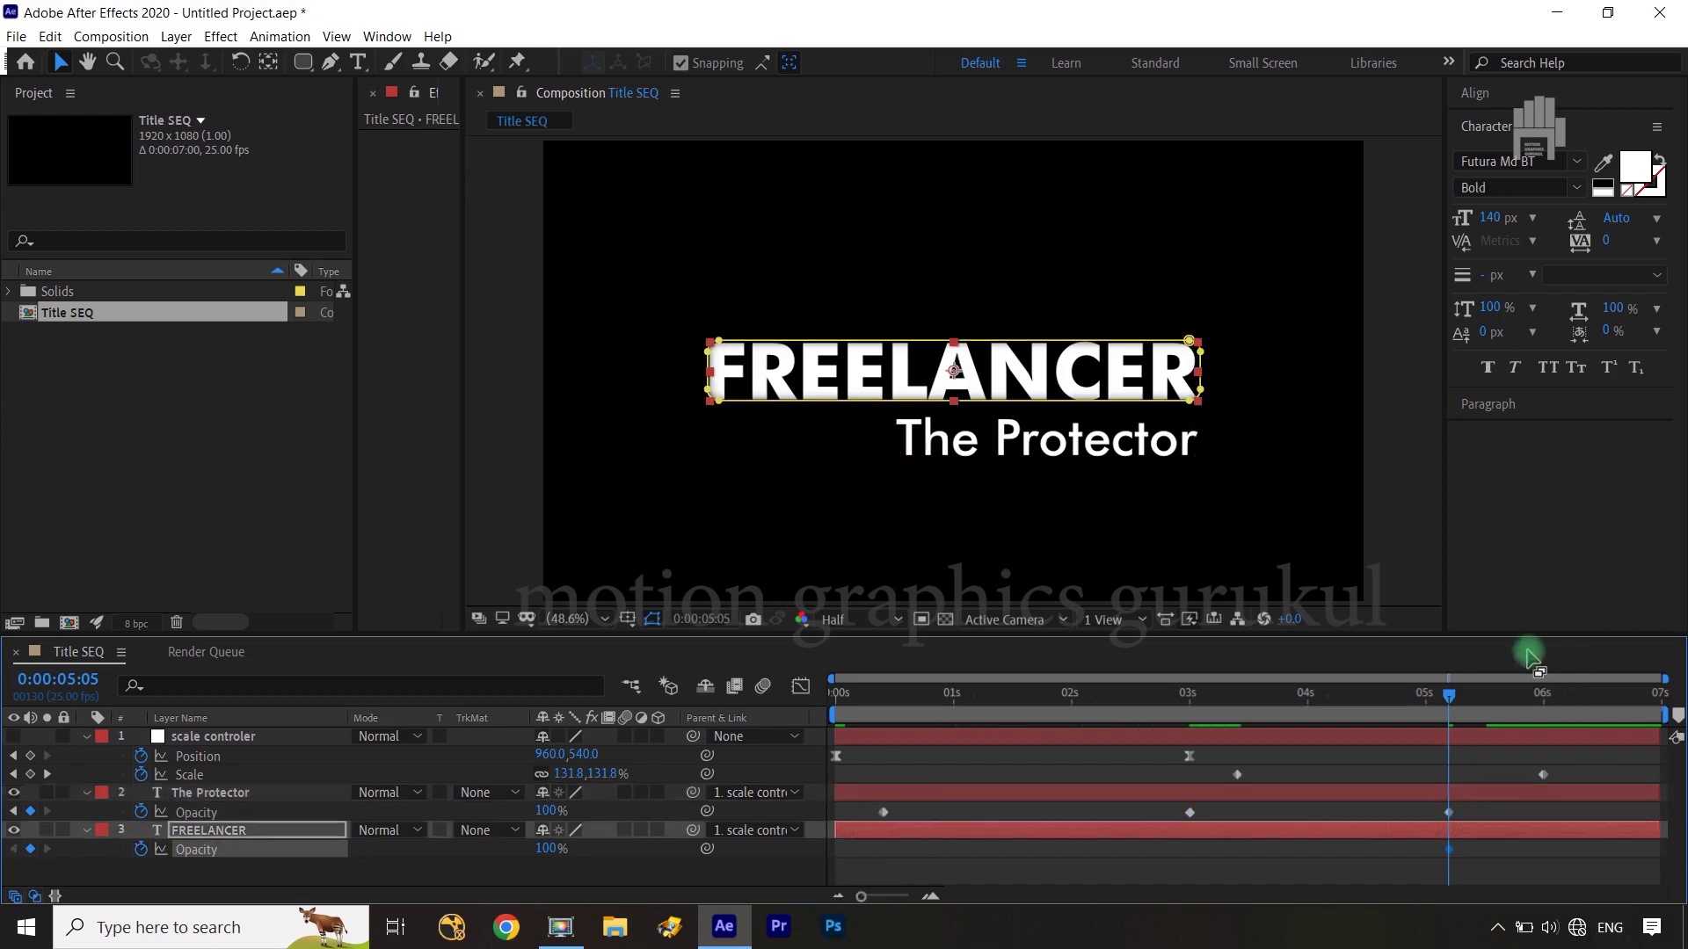
Set both title lines' Opacity to 0% at 0:00:06:10 and review the fade.
{"action": "left_click_drag", "start_coordinate": [1451, 699], "coordinate": [1537, 707]}
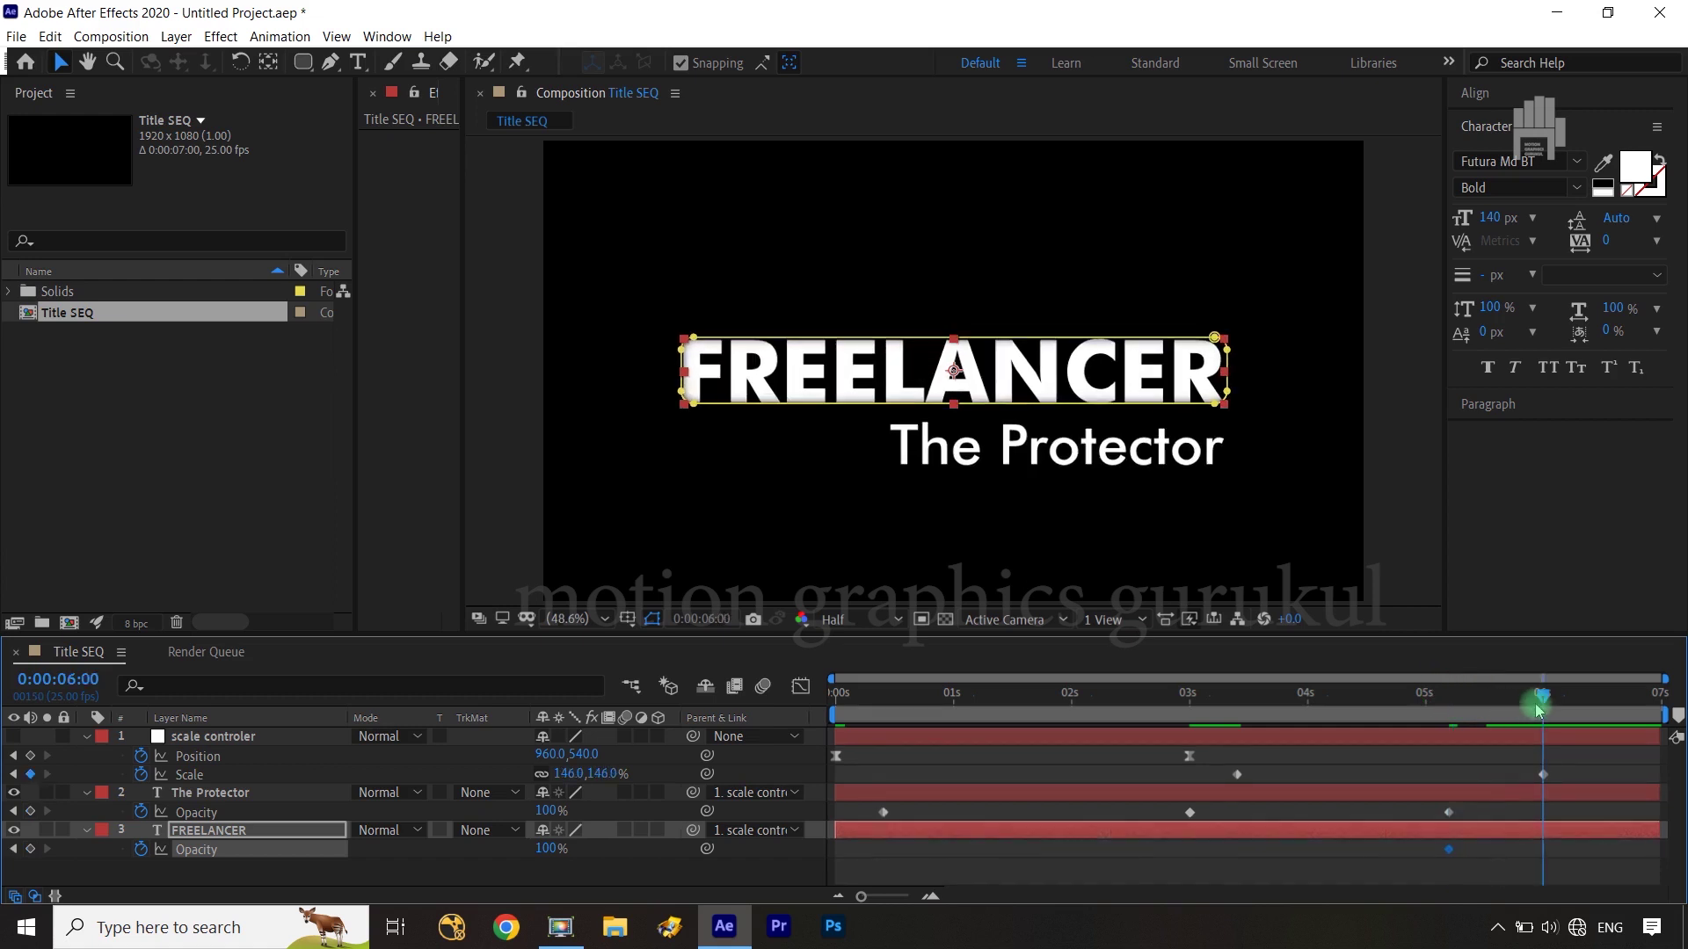
{"action": "key", "text": "shift+Page_Down"}
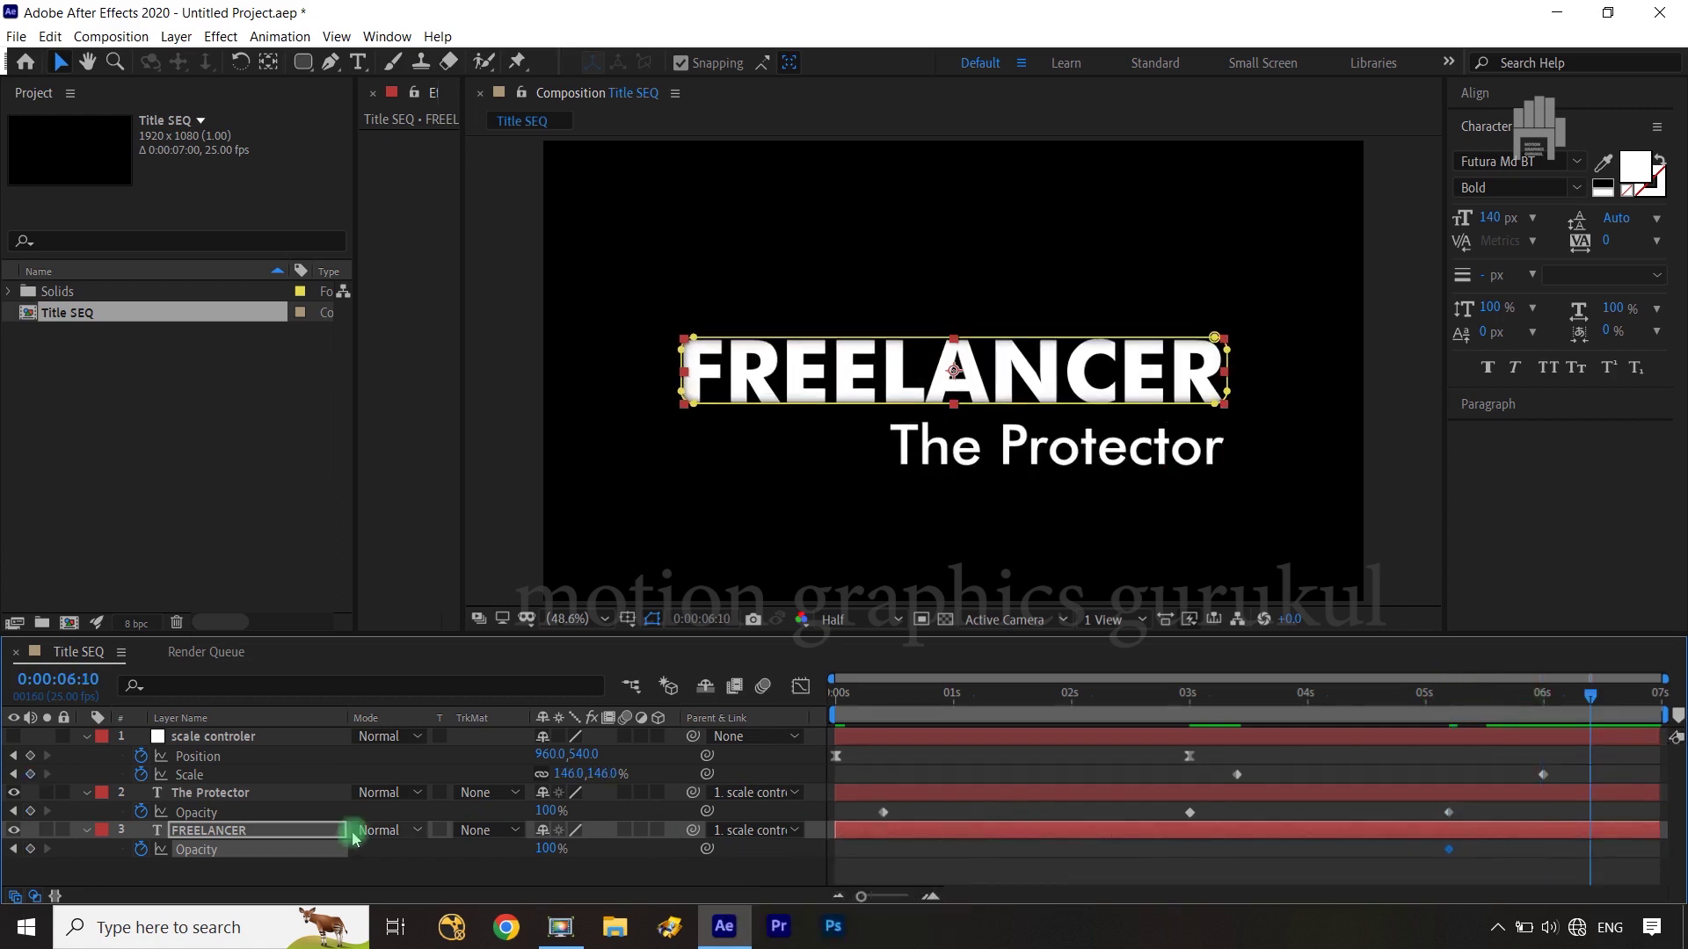
{"action": "left_click", "coordinate": [521, 824], "text": "ctrl"}
{"action": "left_click", "coordinate": [358, 888]}
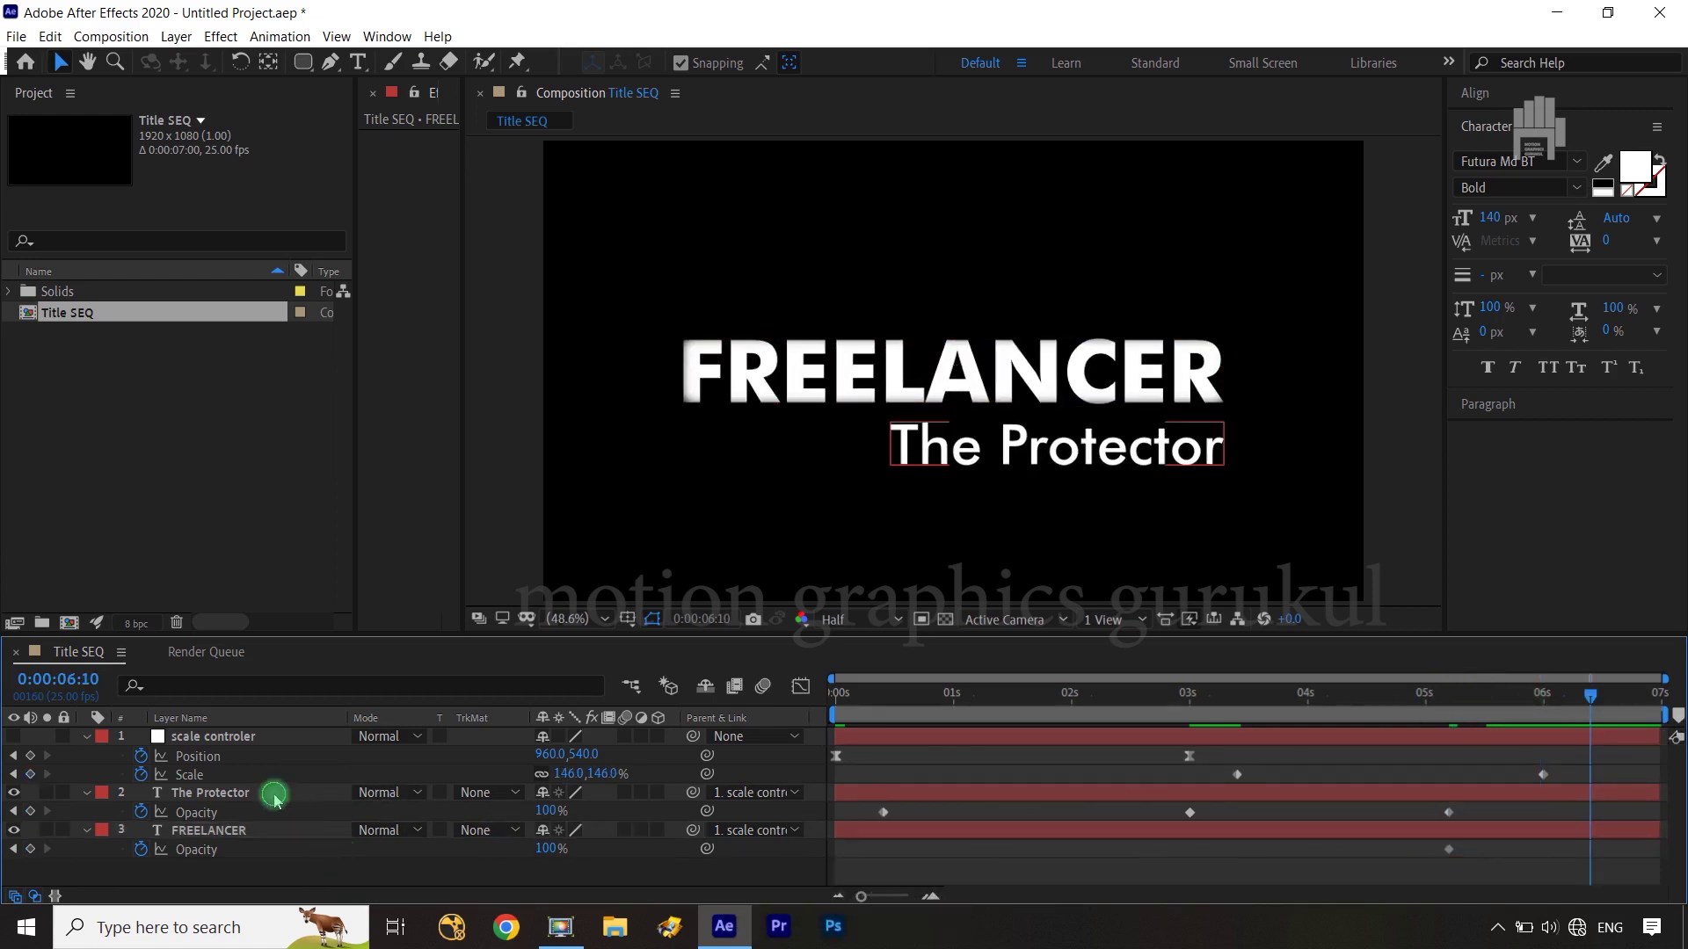
{"action": "left_click", "coordinate": [272, 792]}
{"action": "left_click", "coordinate": [279, 830], "text": "ctrl"}
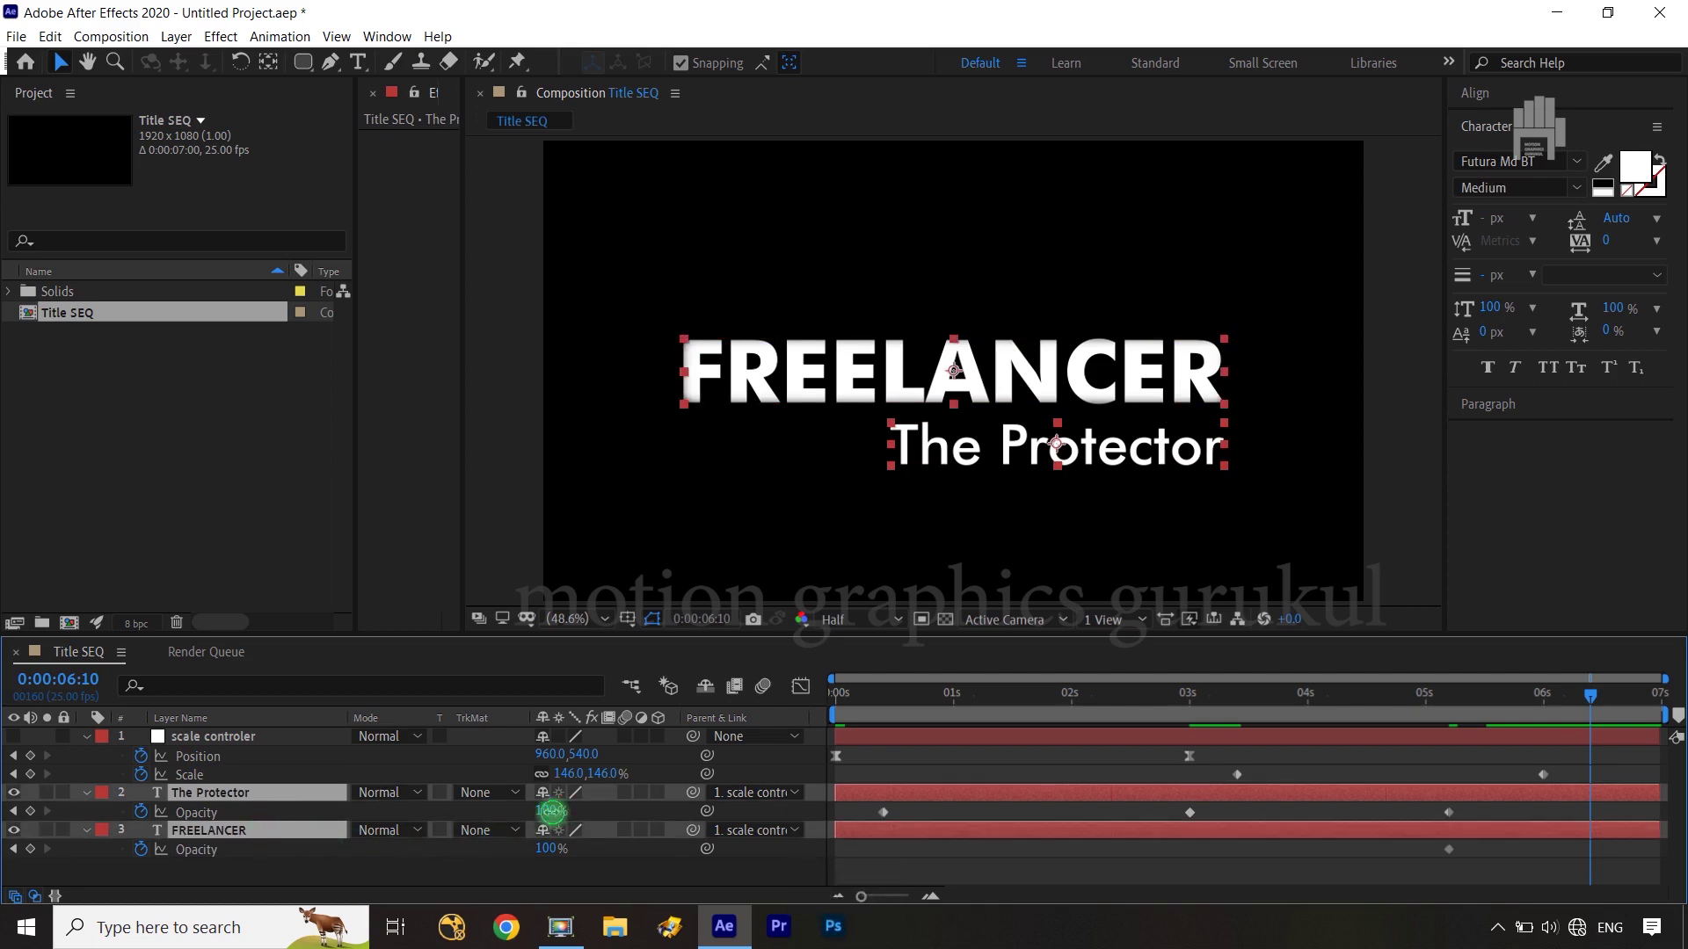
{"action": "left_click_drag", "start_coordinate": [550, 810], "coordinate": [391, 817]}
{"action": "left_click", "coordinate": [1667, 741]}
{"action": "mouse_move", "coordinate": [1601, 696]}
{"action": "left_mouse_down"}
{"action": "mouse_move", "coordinate": [1566, 700]}
{"action": "mouse_move", "coordinate": [1595, 698]}
{"action": "left_mouse_up"}
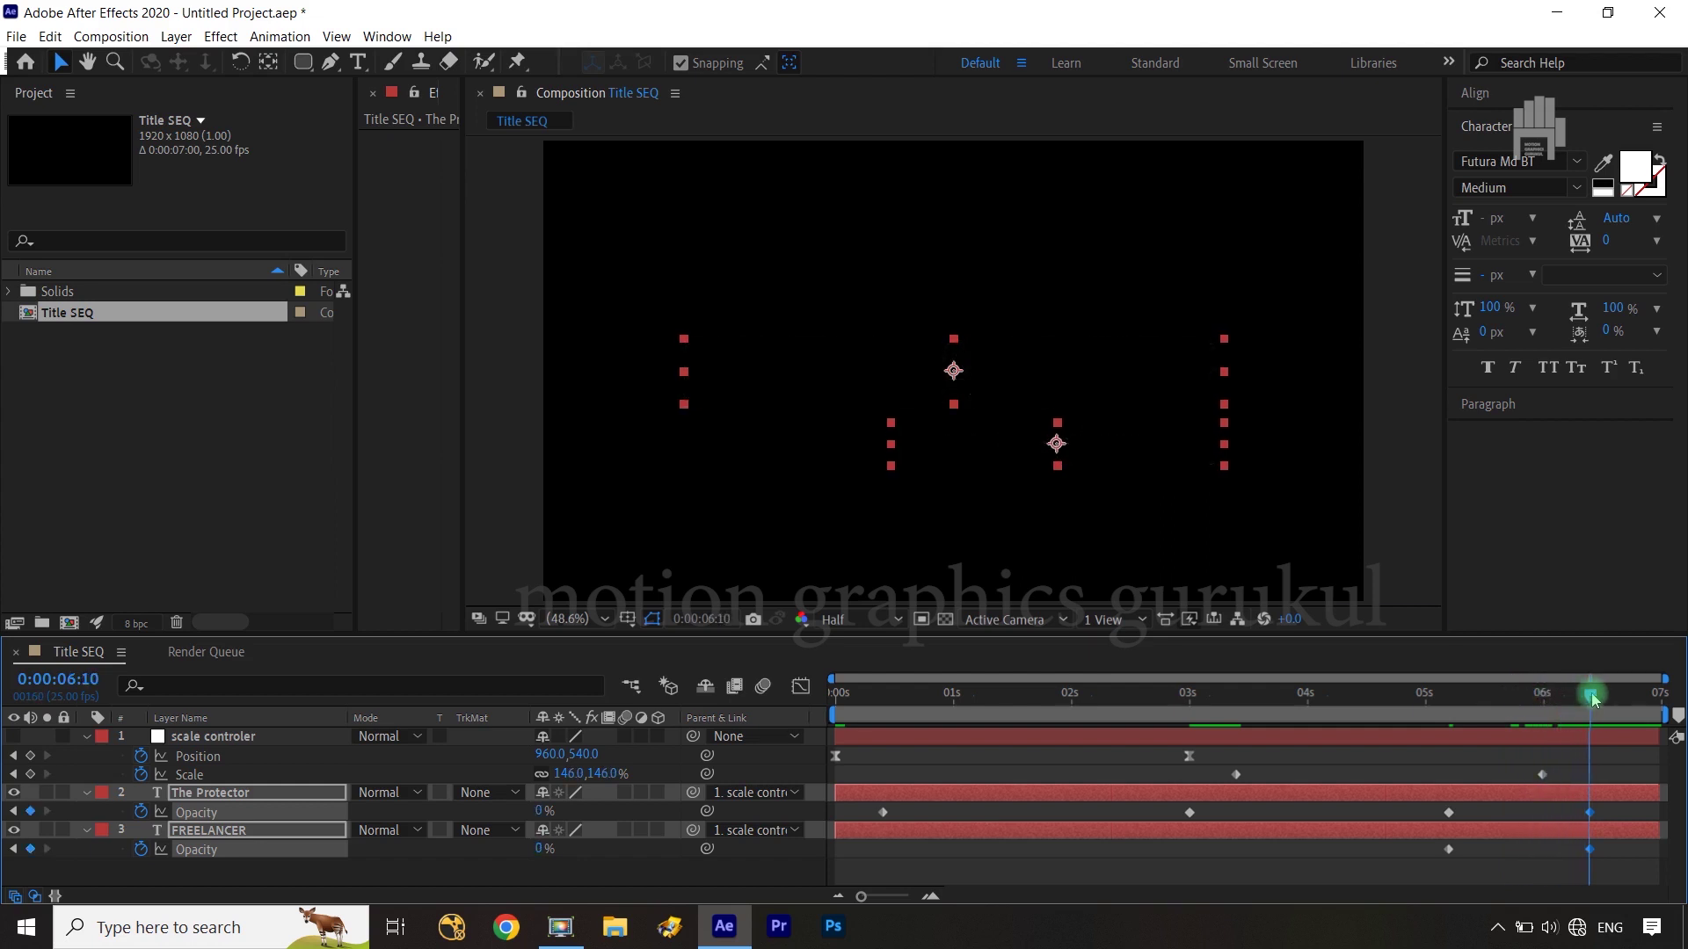
{"action": "left_click_drag", "start_coordinate": [1593, 697], "coordinate": [813, 739]}
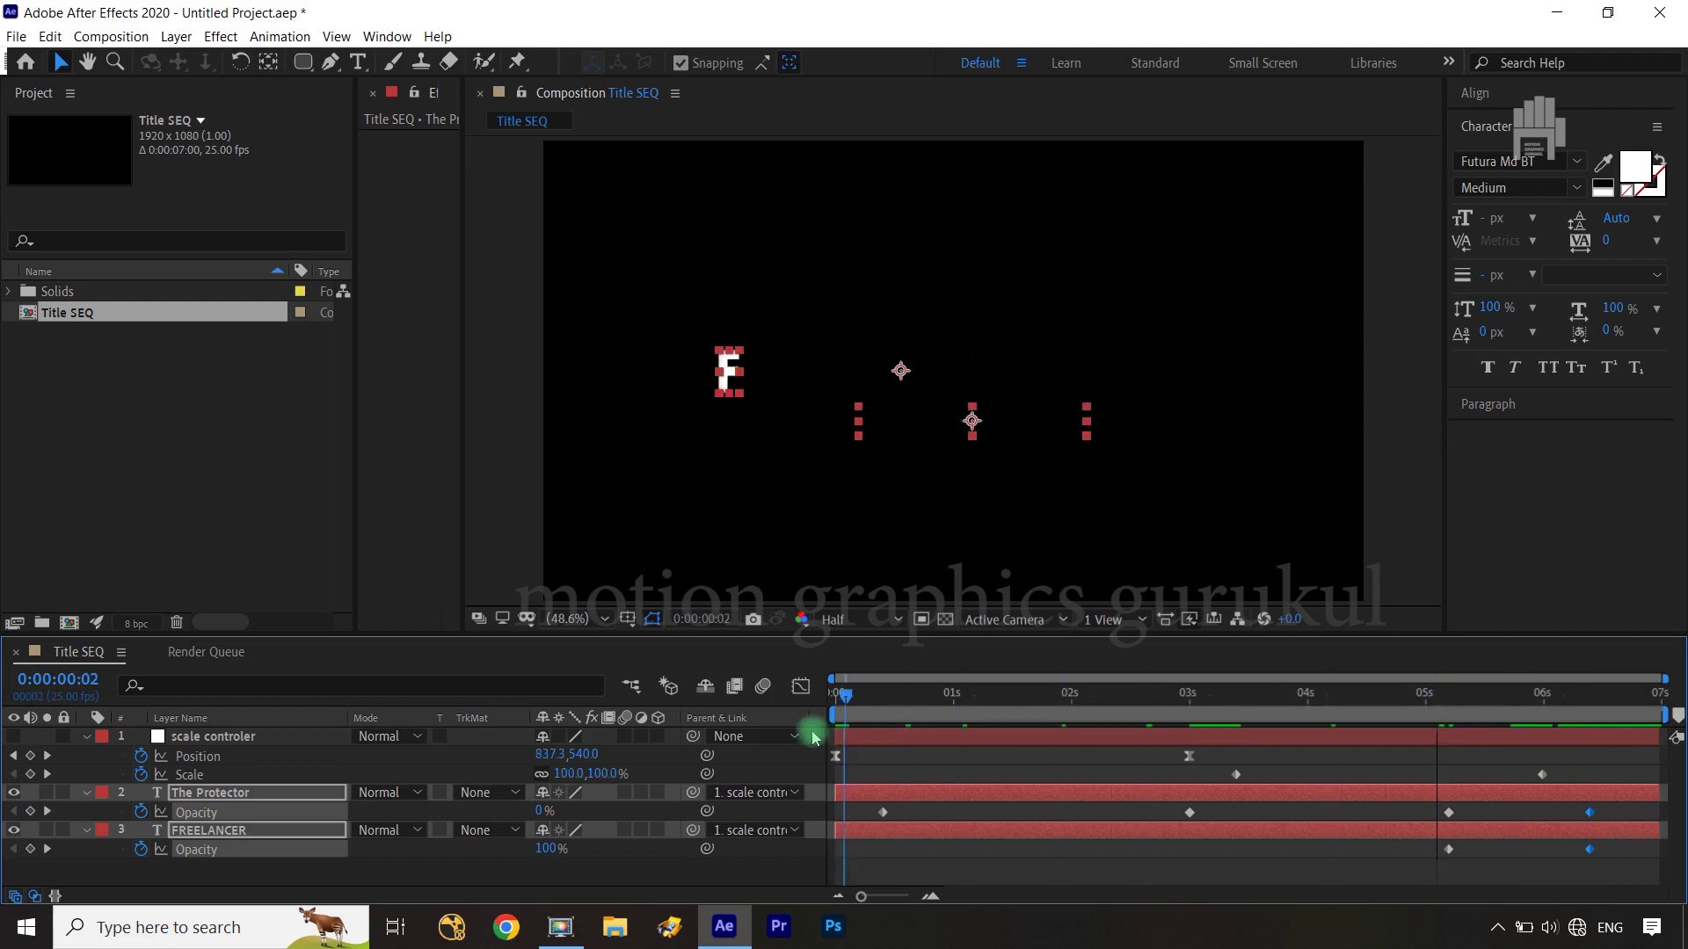
{"action": "left_click", "coordinate": [767, 860]}
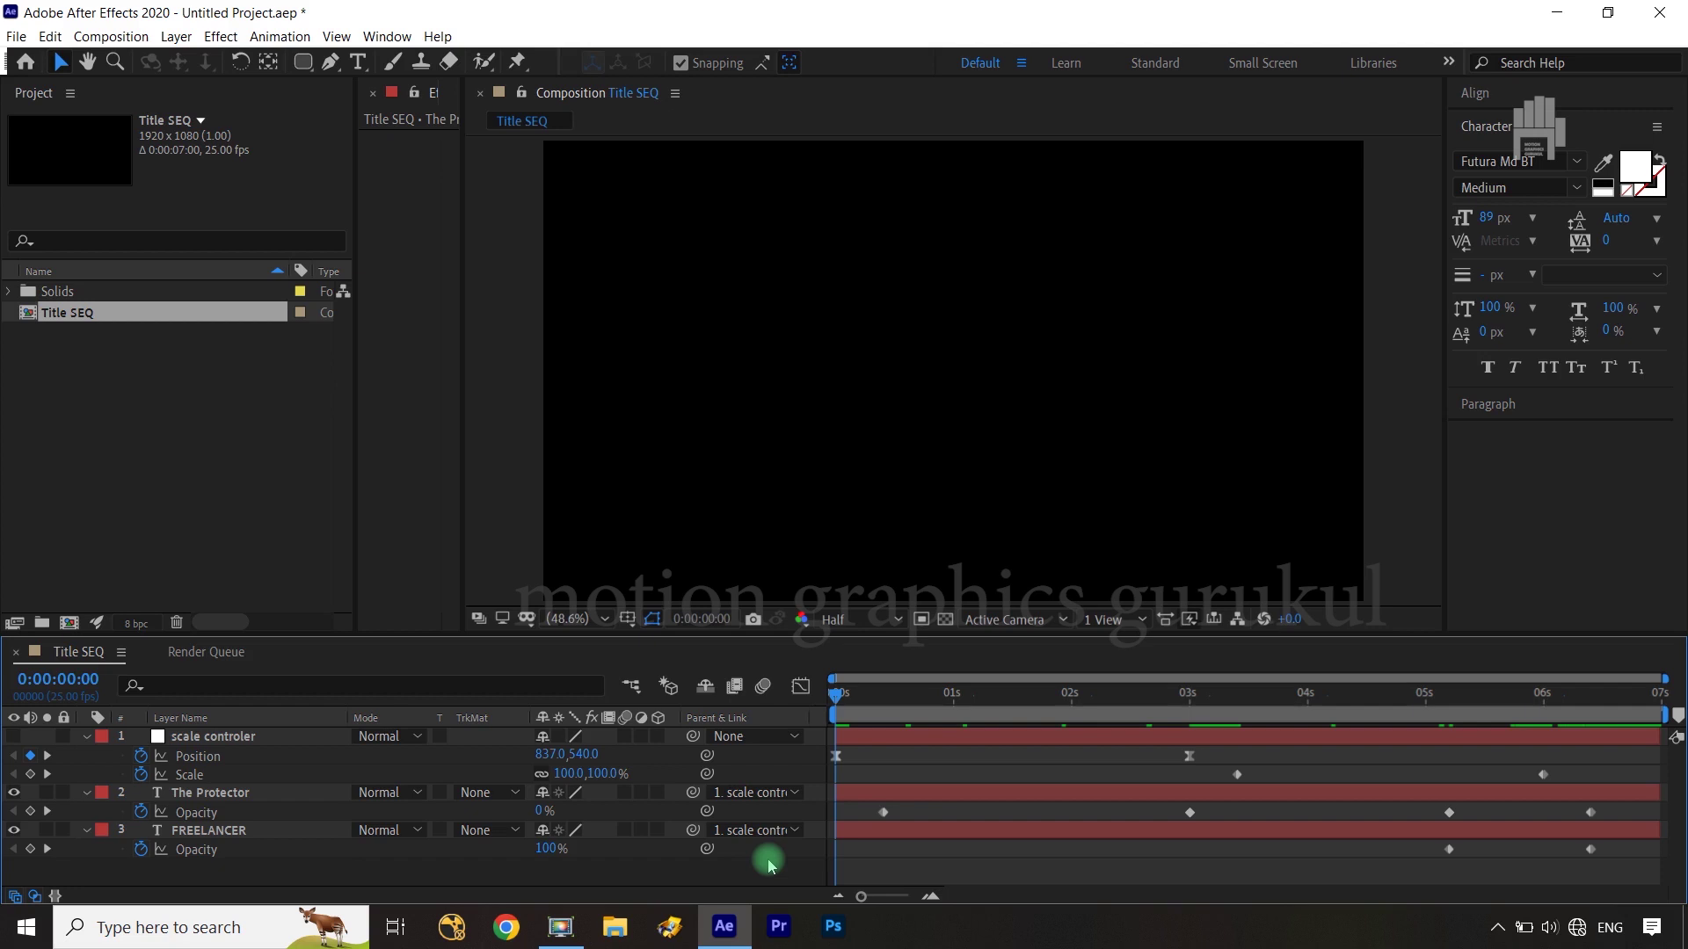
{"action": "key", "text": "space"}
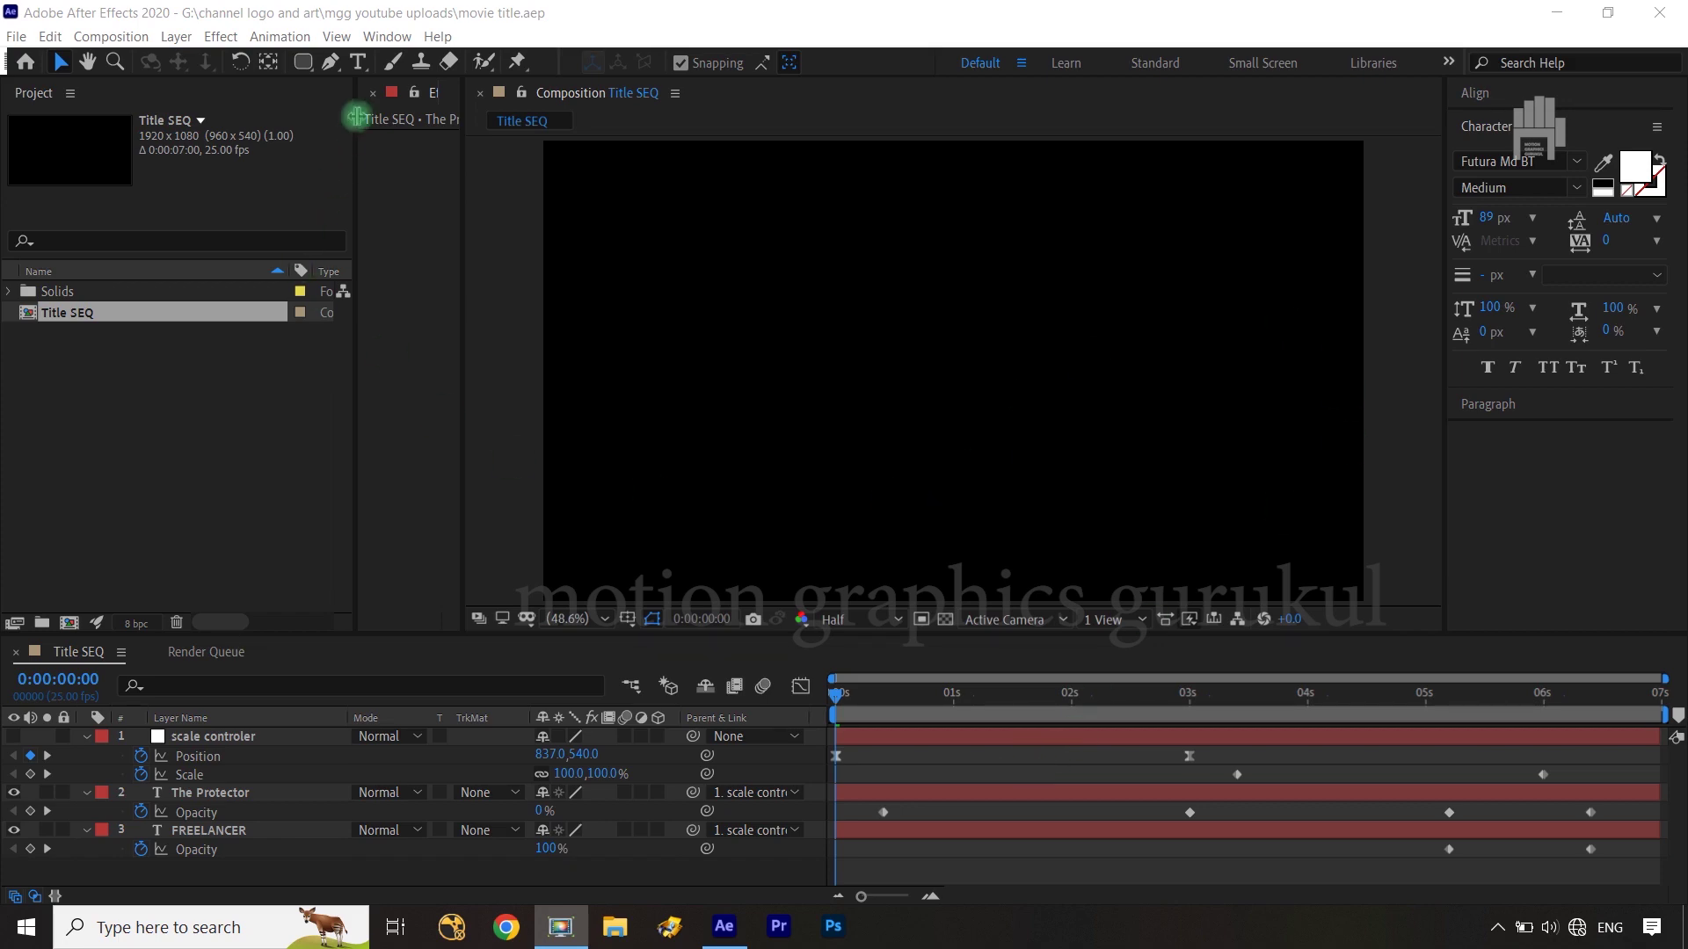
Show Essential Graphics from the Window menu, dock it with Effect Controls, and widen it.
{"action": "left_click", "coordinate": [390, 37]}
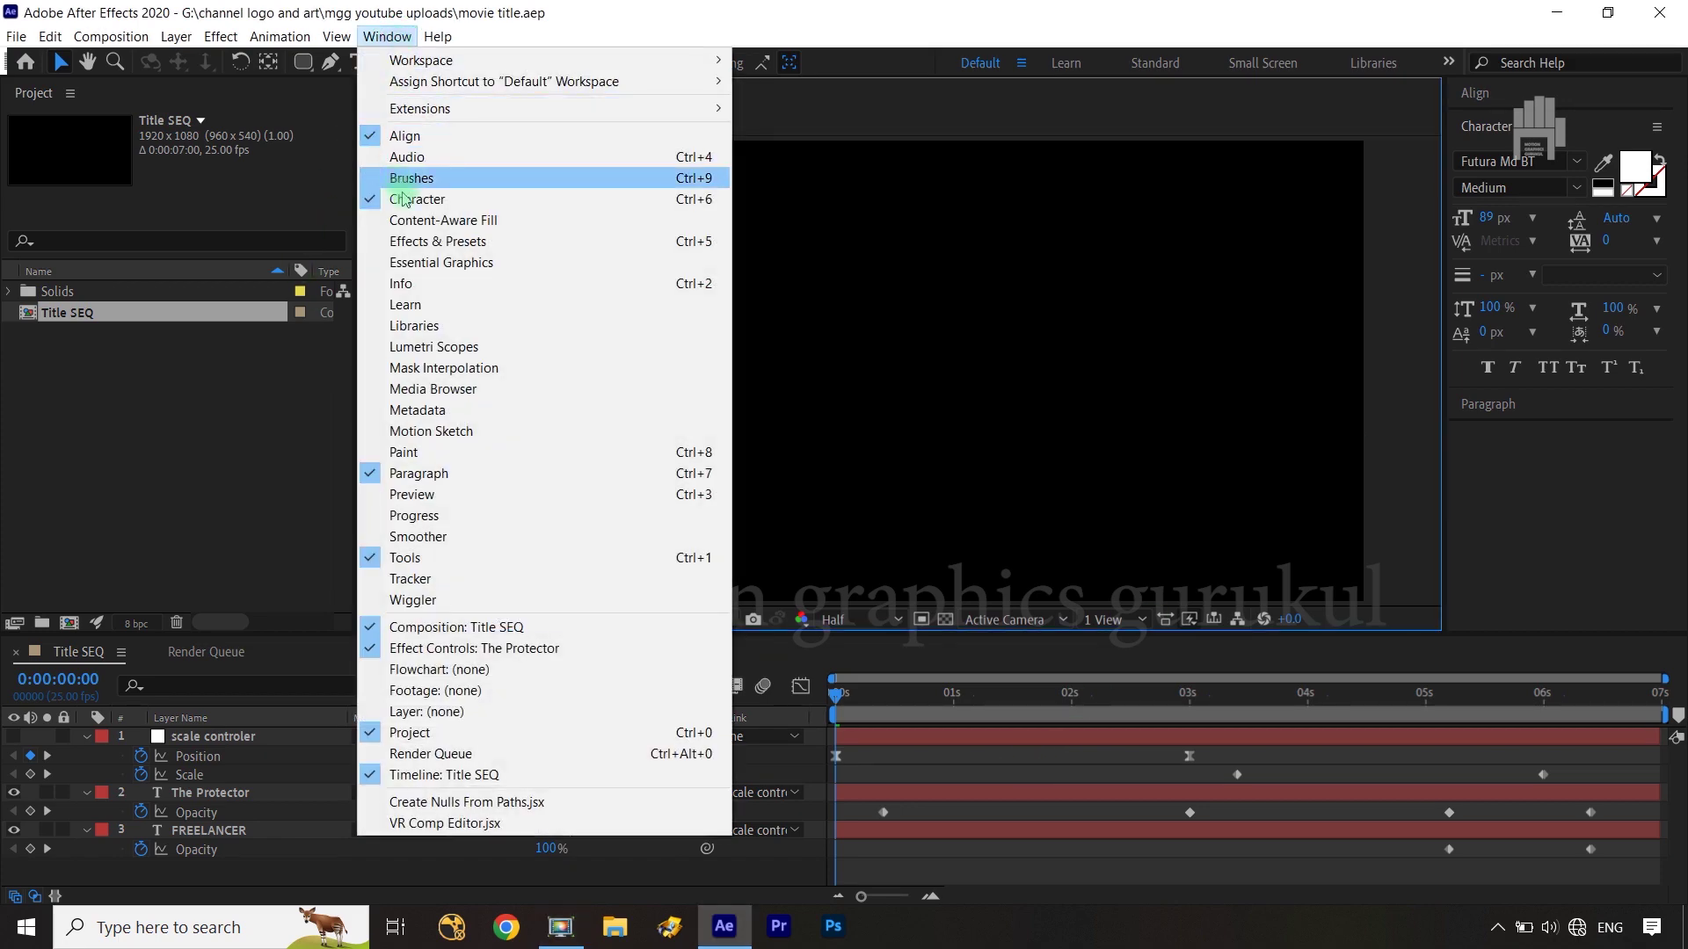
{"action": "left_click", "coordinate": [454, 273]}
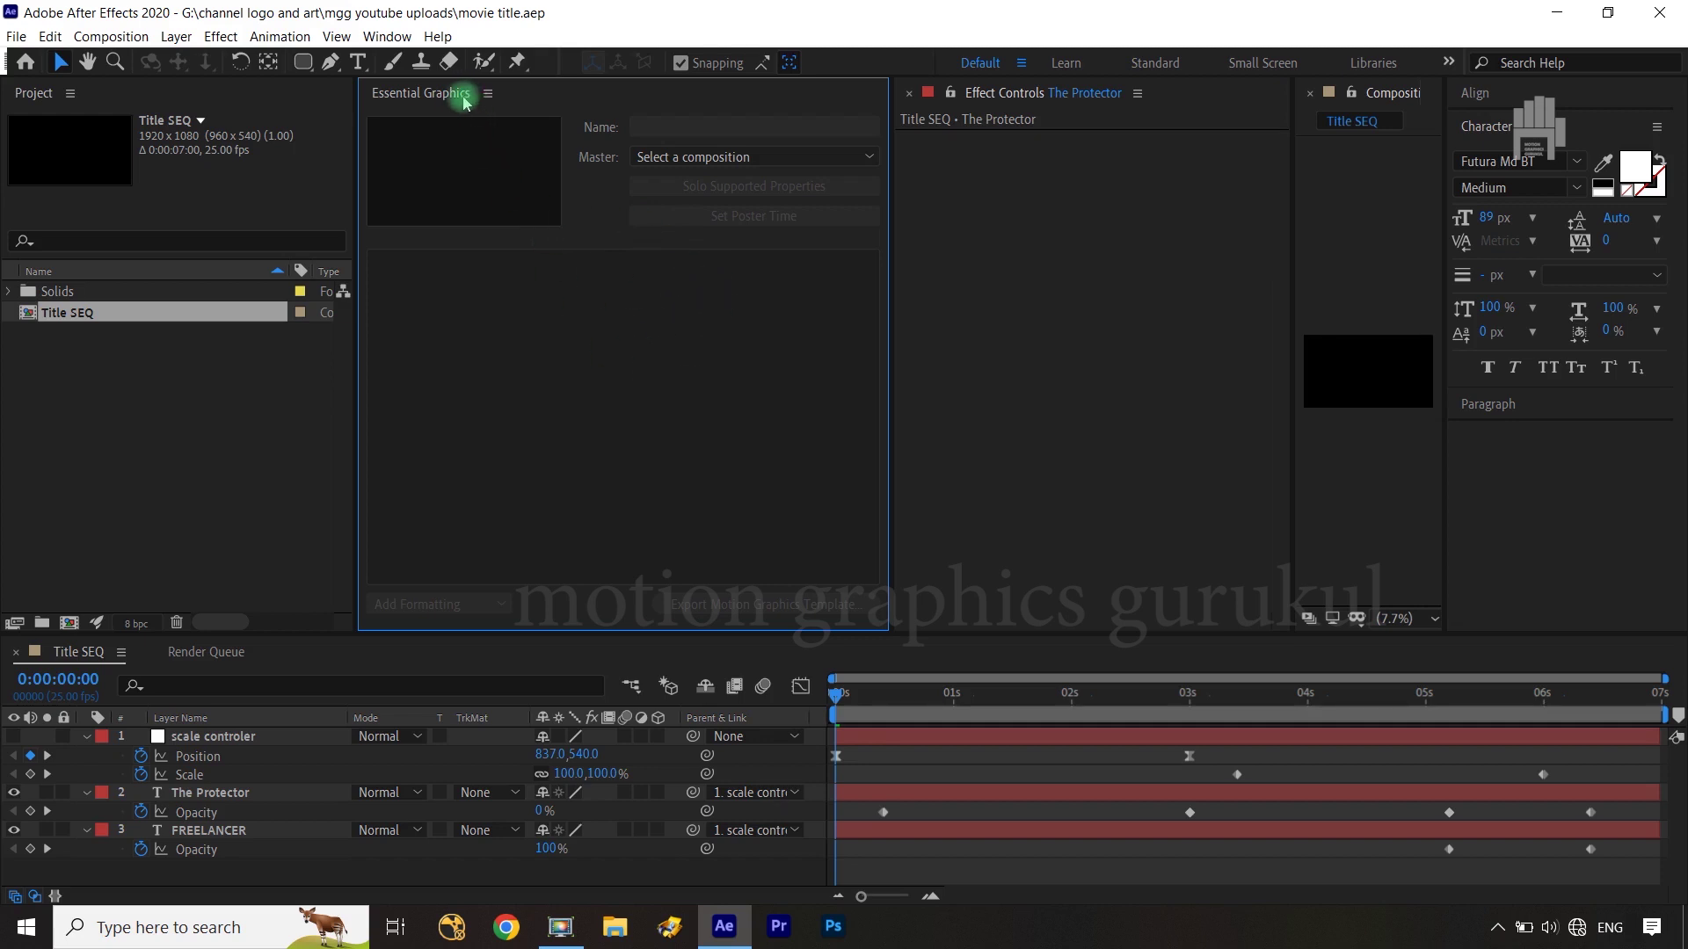
{"action": "mouse_move", "coordinate": [463, 92]}
{"action": "left_mouse_down"}
{"action": "mouse_move", "coordinate": [1069, 112]}
{"action": "mouse_move", "coordinate": [1122, 95]}
{"action": "mouse_move", "coordinate": [1122, 132]}
{"action": "left_mouse_up"}
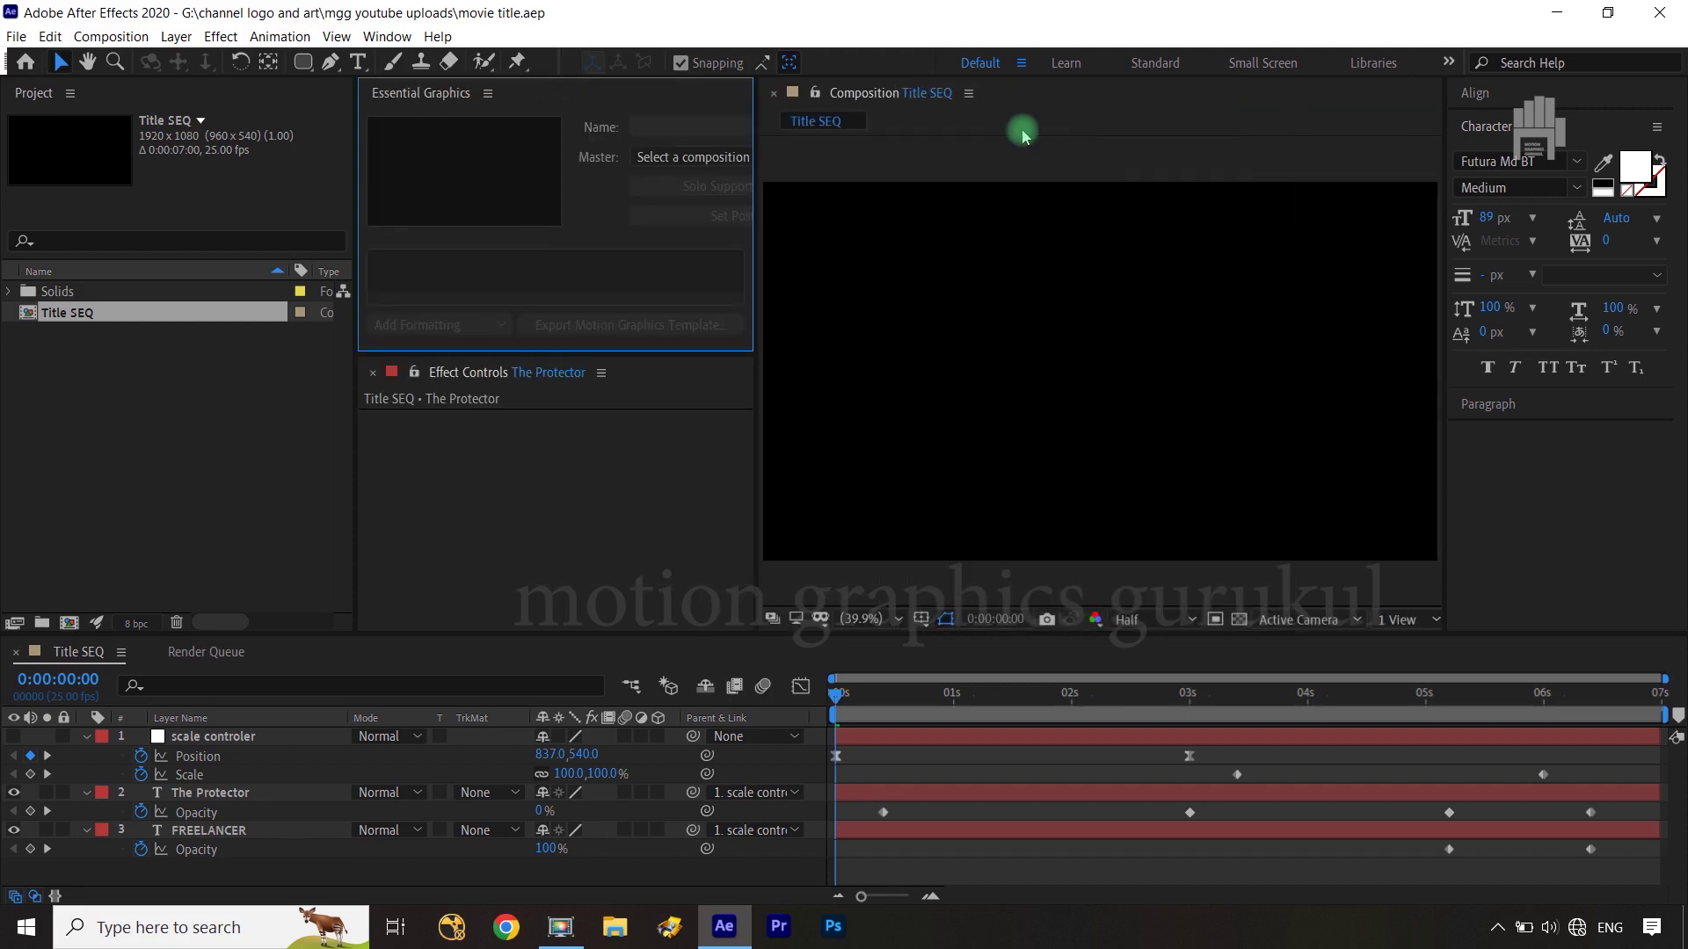
{"action": "mouse_move", "coordinate": [486, 372]}
{"action": "left_mouse_down"}
{"action": "mouse_move", "coordinate": [516, 184]}
{"action": "mouse_move", "coordinate": [582, 112]}
{"action": "left_mouse_up"}
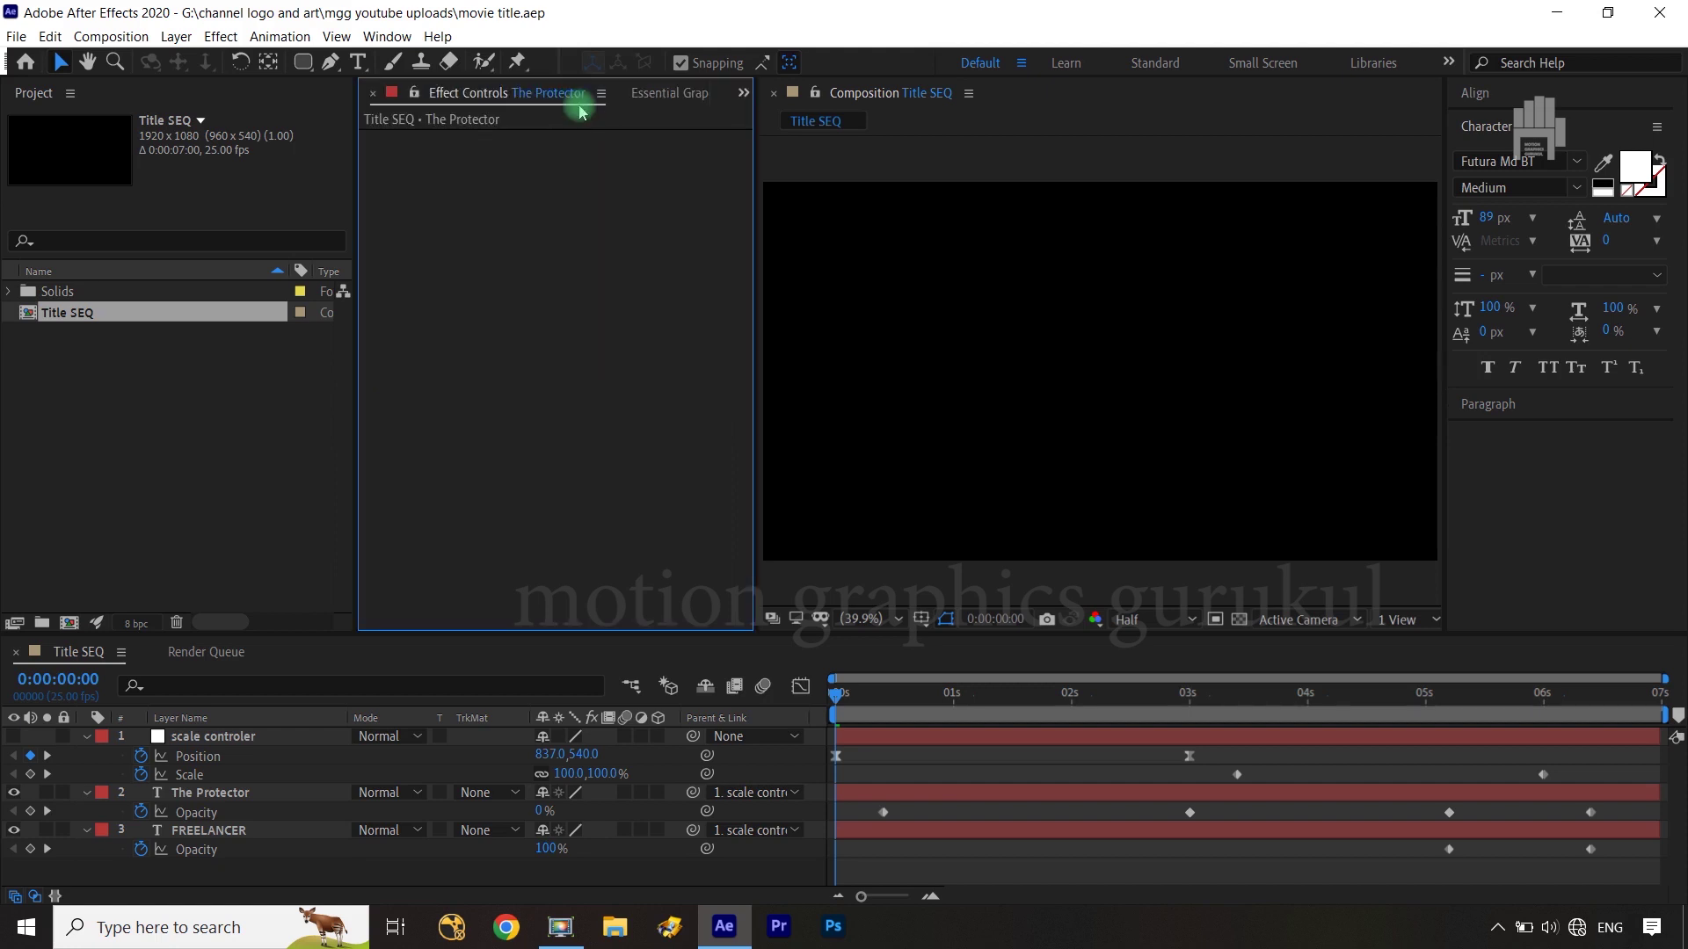
{"action": "left_click", "coordinate": [658, 97]}
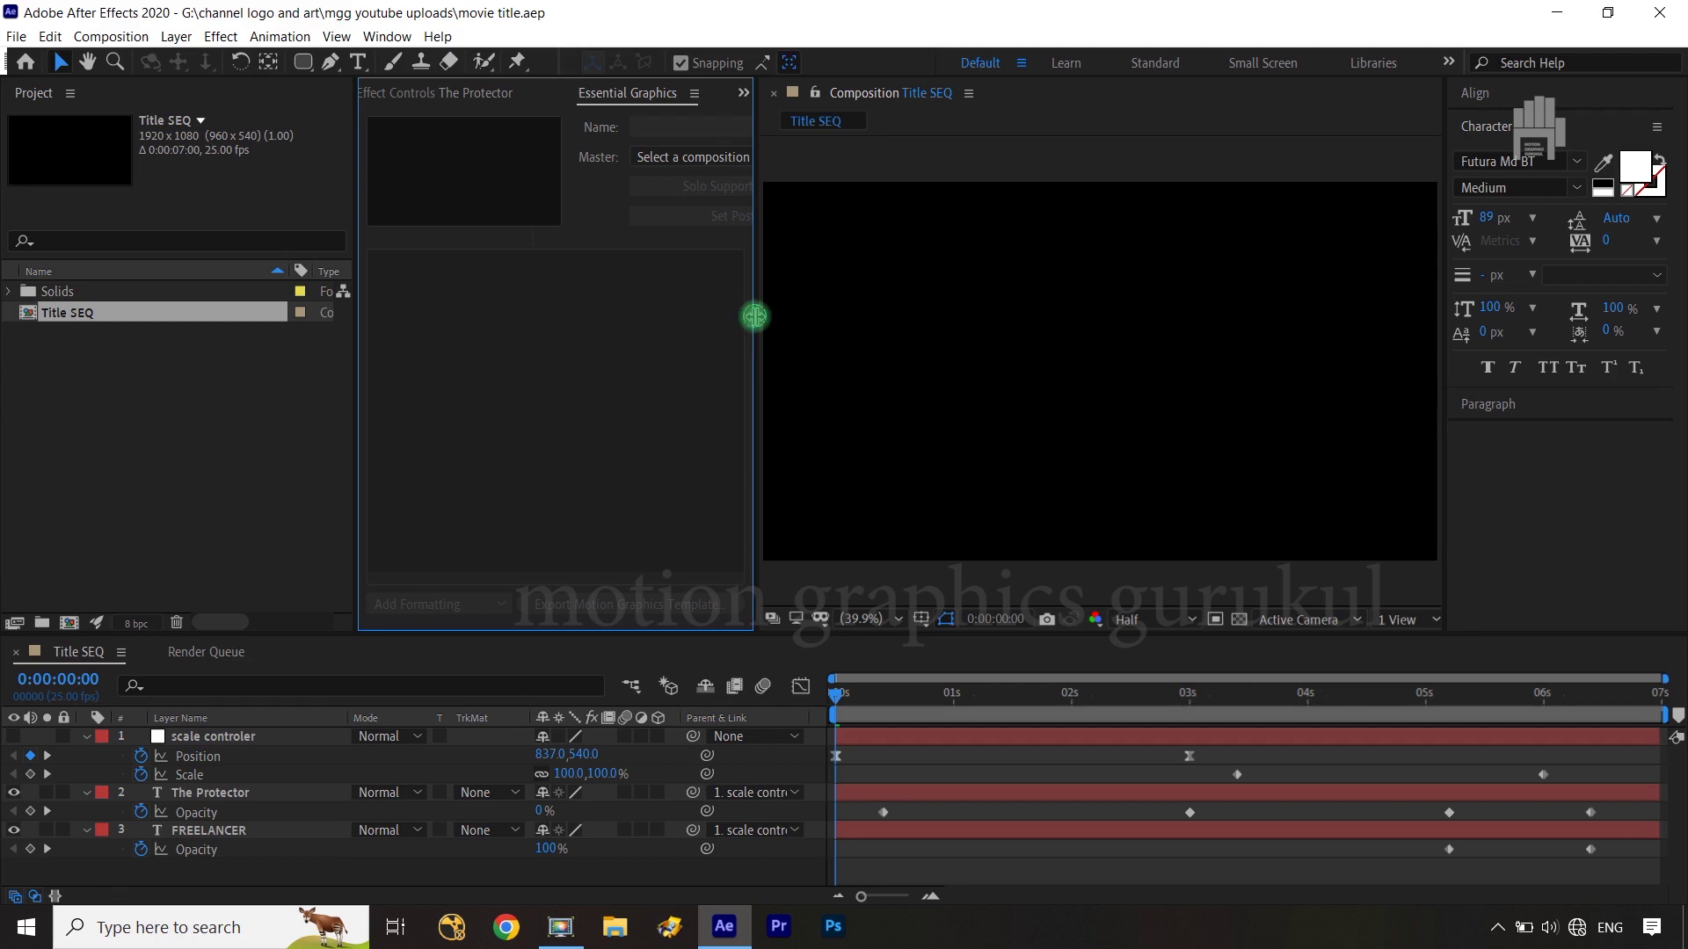
{"action": "left_click_drag", "start_coordinate": [754, 315], "coordinate": [899, 302]}
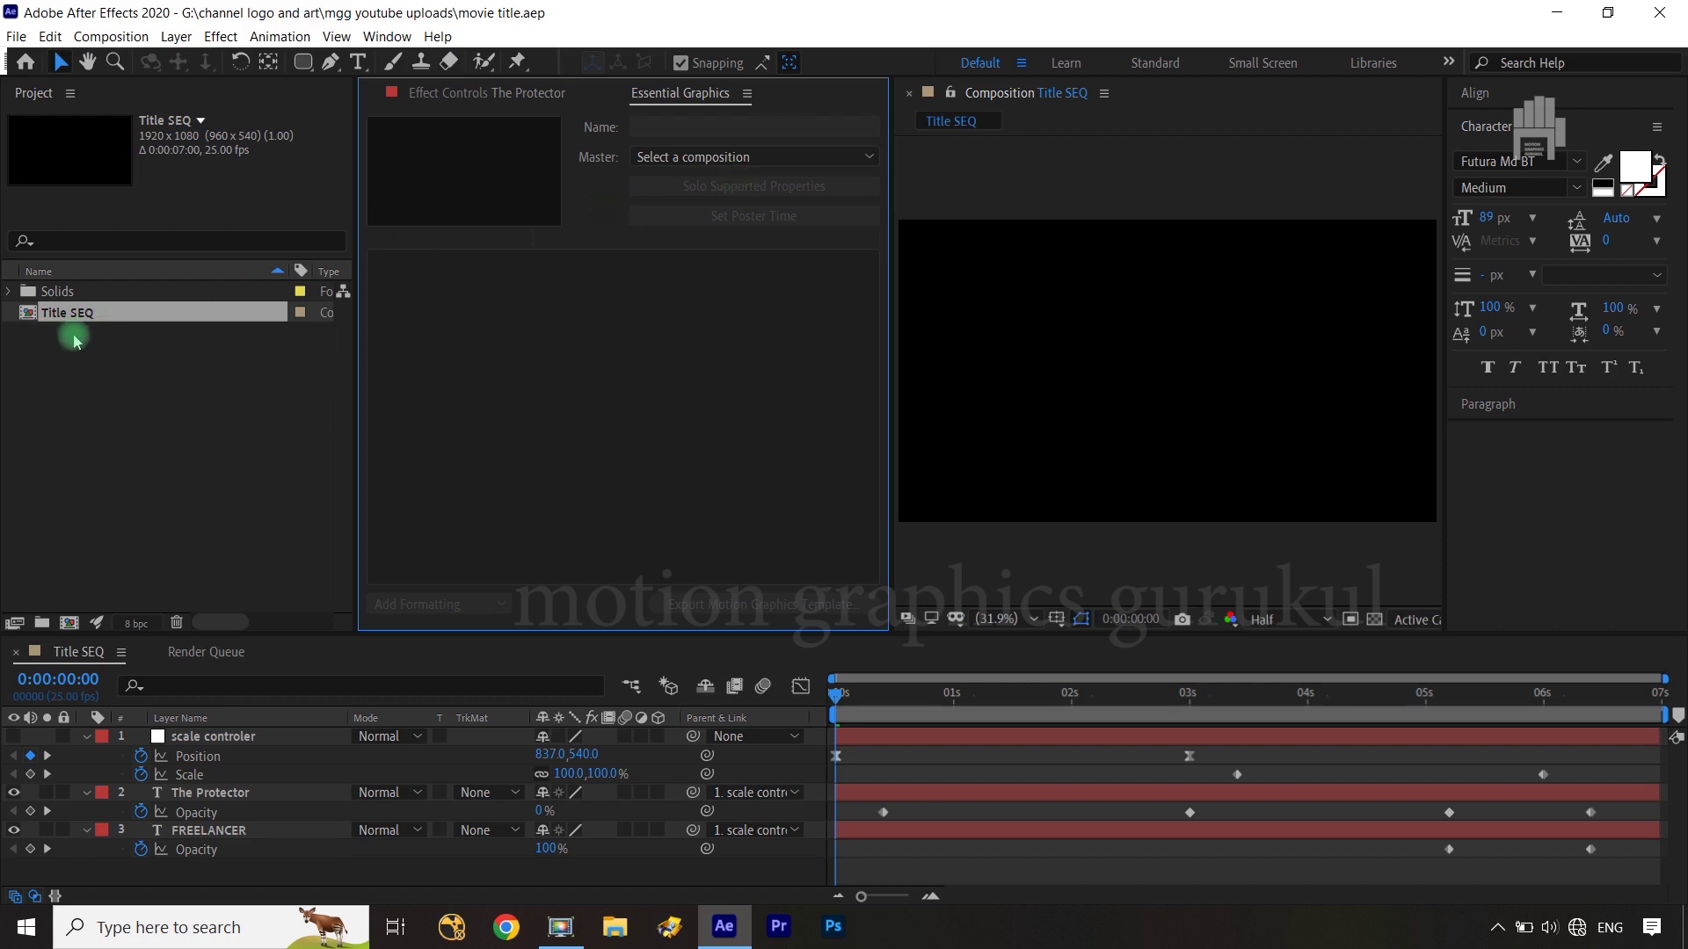
Set the template's master composition to Title SEQ and name it 'title seq animation'.
{"action": "left_click", "coordinate": [735, 157]}
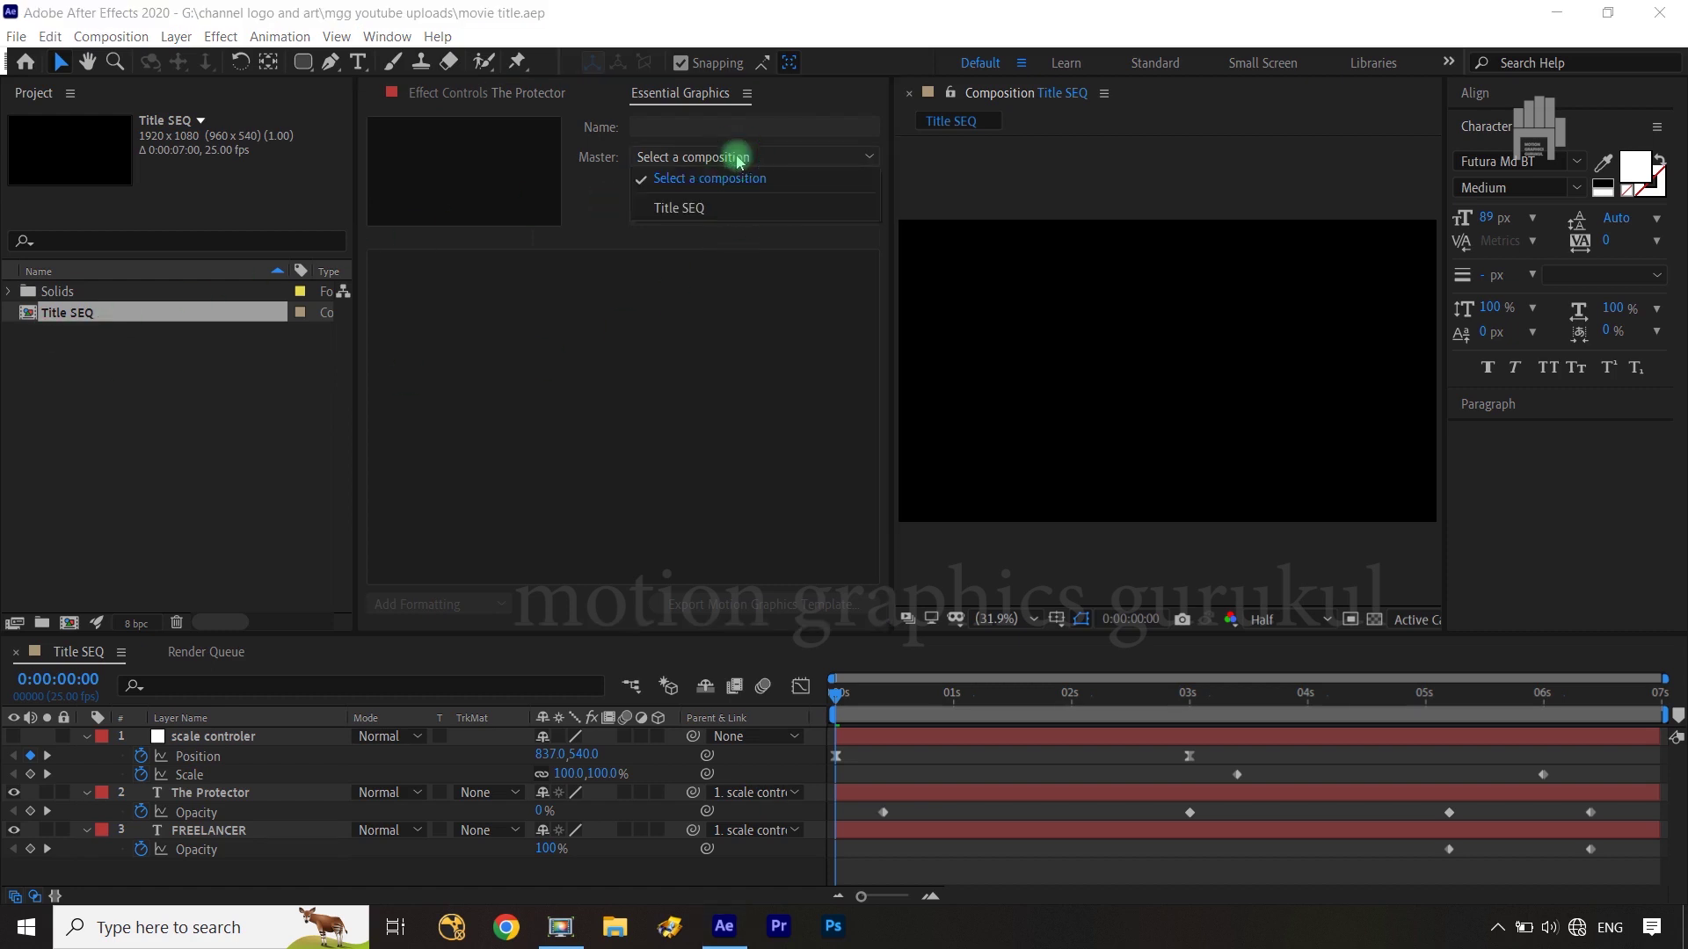
{"action": "left_click", "coordinate": [719, 209]}
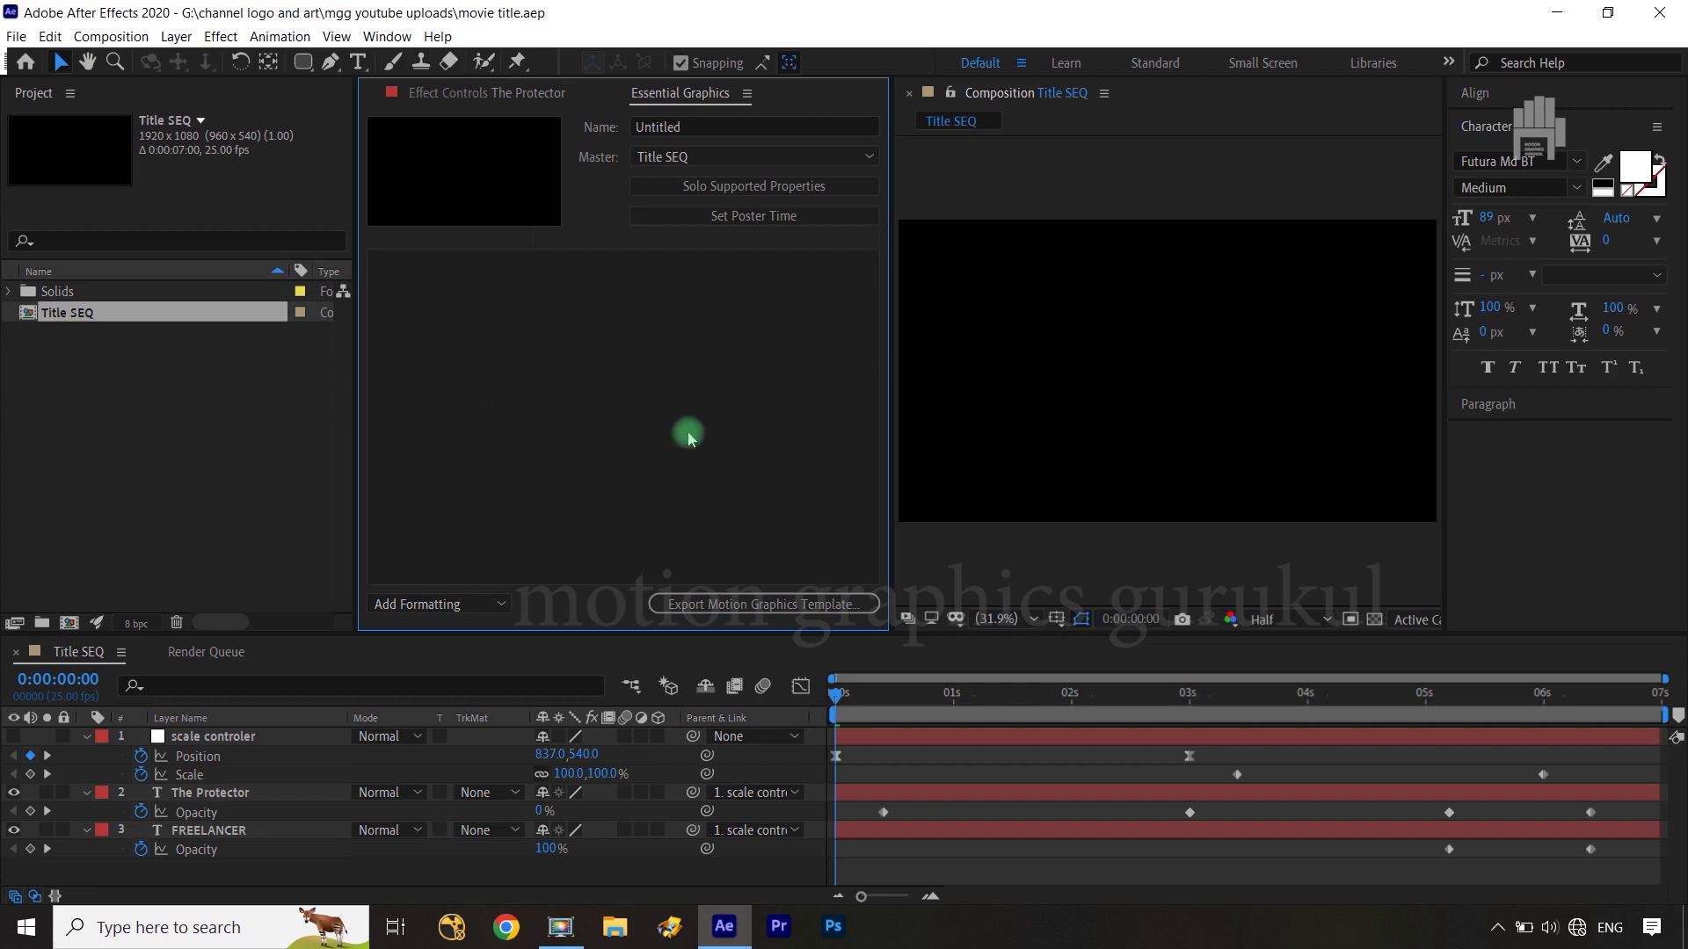
{"action": "left_click", "coordinate": [695, 127]}
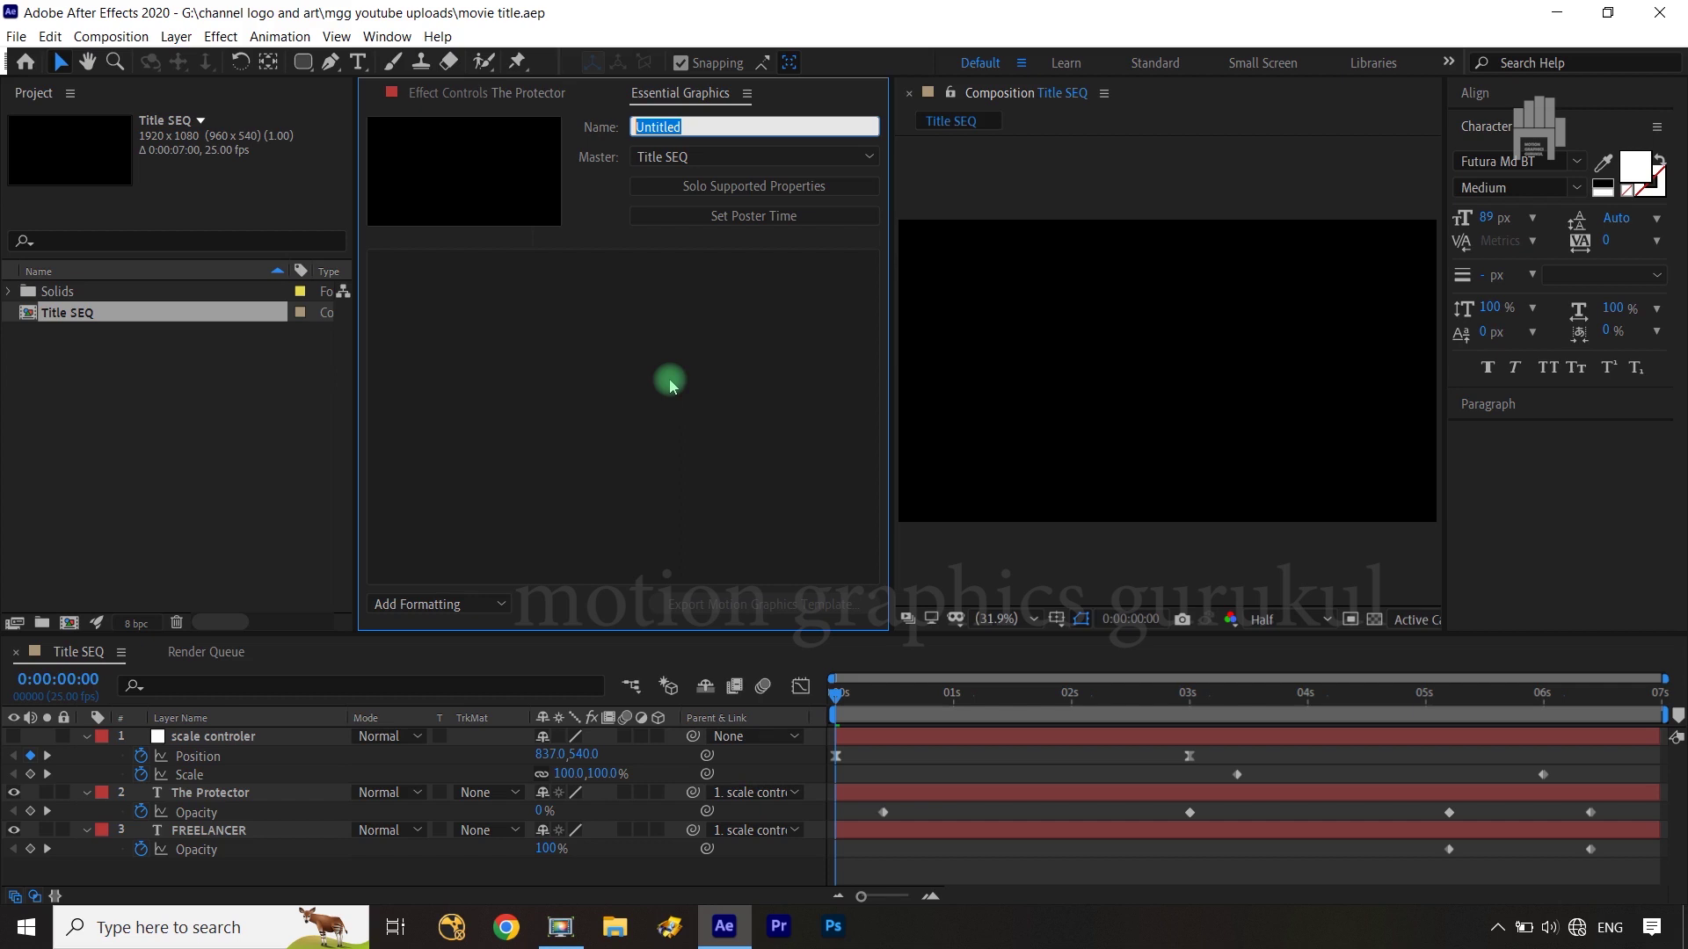
{"action": "type", "text": "movie titl"}
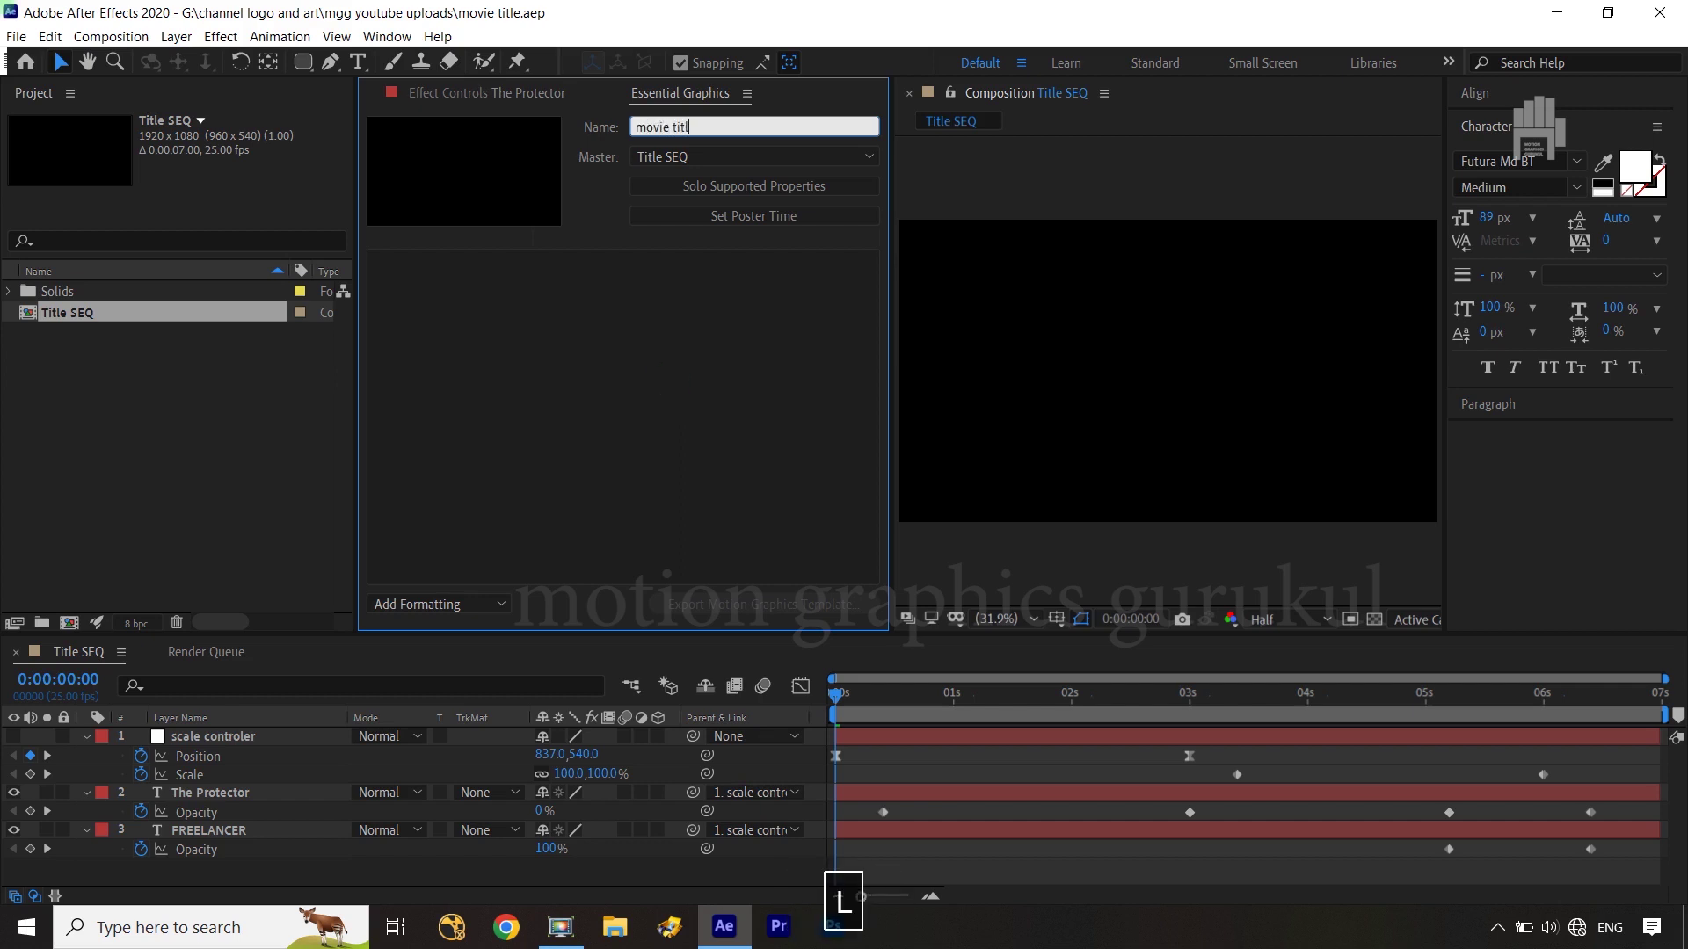
{"action": "type", "text": "e seq "}
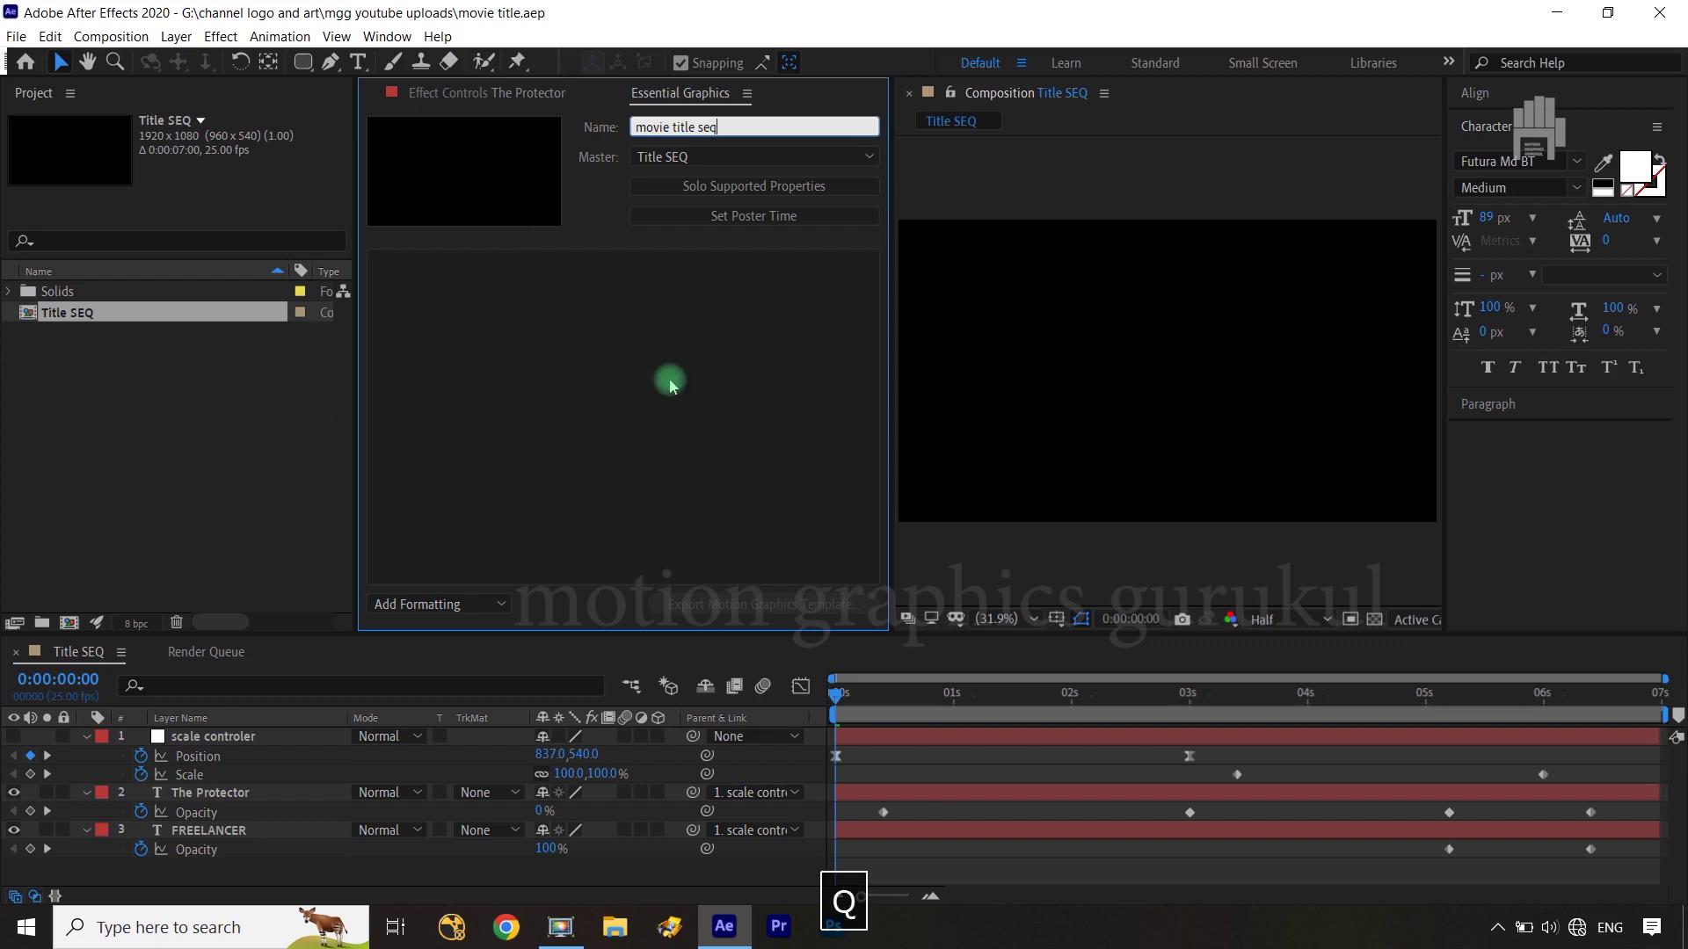
{"action": "type", "text": "anim"}
{"action": "key", "text": "BackSpace"}
{"action": "key", "text": "BackSpace"}
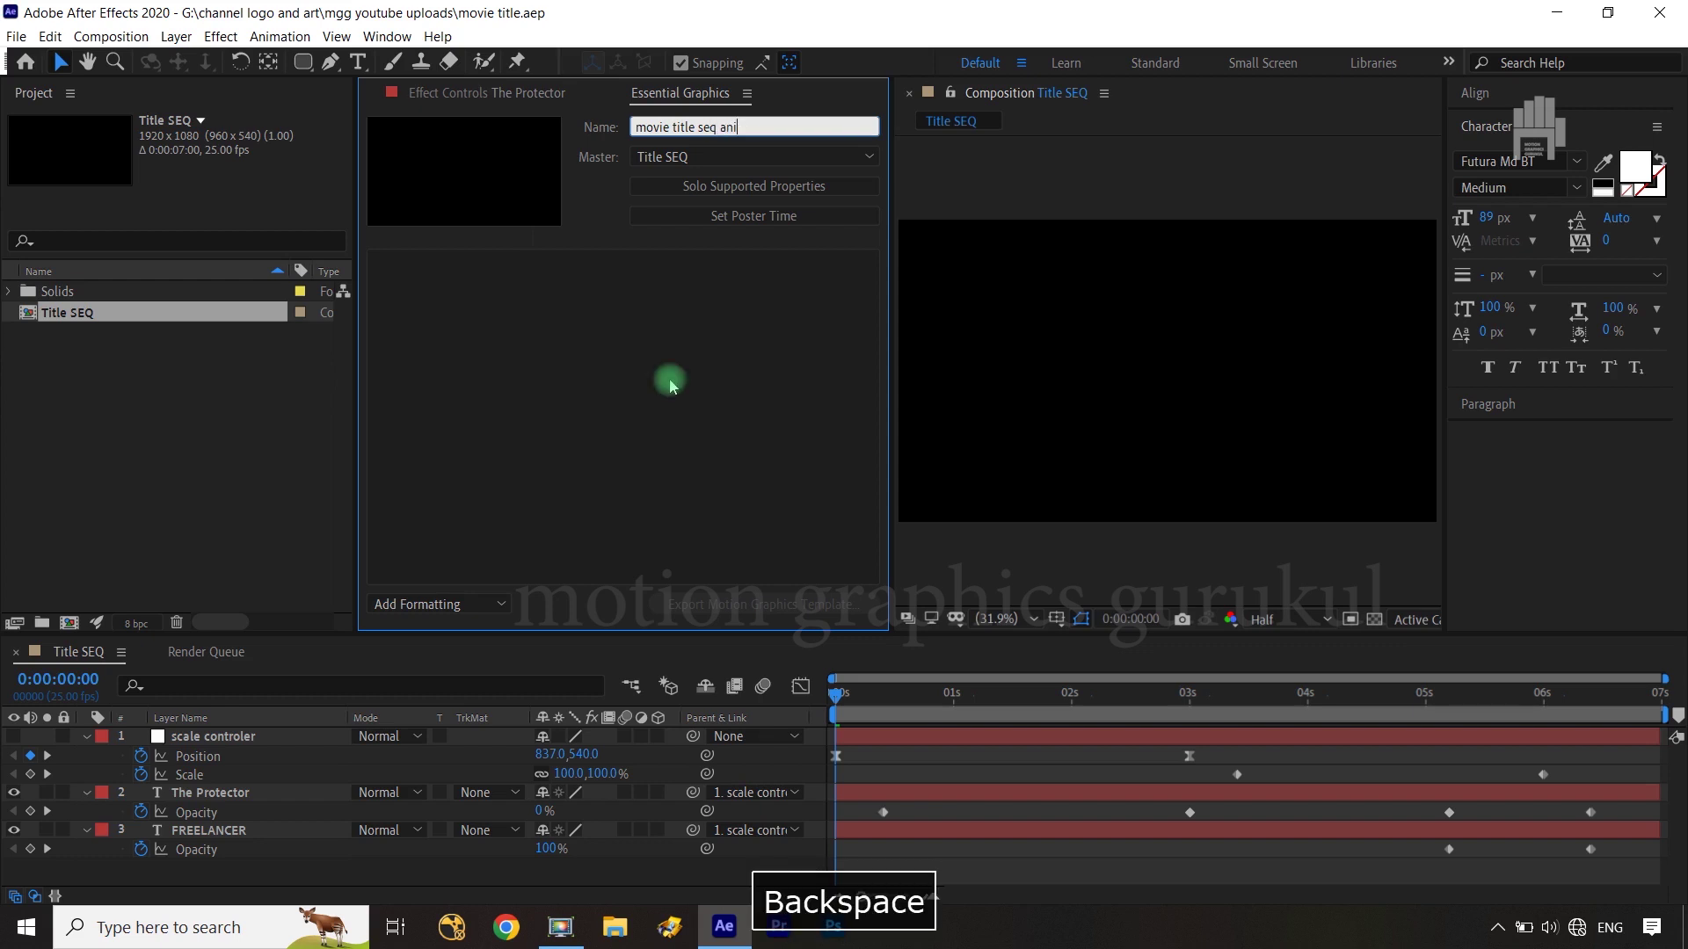
{"action": "key", "text": "BackSpace"}
{"action": "key", "text": "BackSpace"}
{"action": "key", "text": "BackSpace"}
{"action": "key", "text": "BackSpace"}
{"action": "key", "text": "BackSpace"}
{"action": "key", "text": "BackSpace"}
{"action": "key", "text": "BackSpace"}
{"action": "key", "text": "BackSpace"}
{"action": "key", "text": "BackSpace"}
{"action": "key", "text": "BackSpace"}
{"action": "type", "text": "title"}
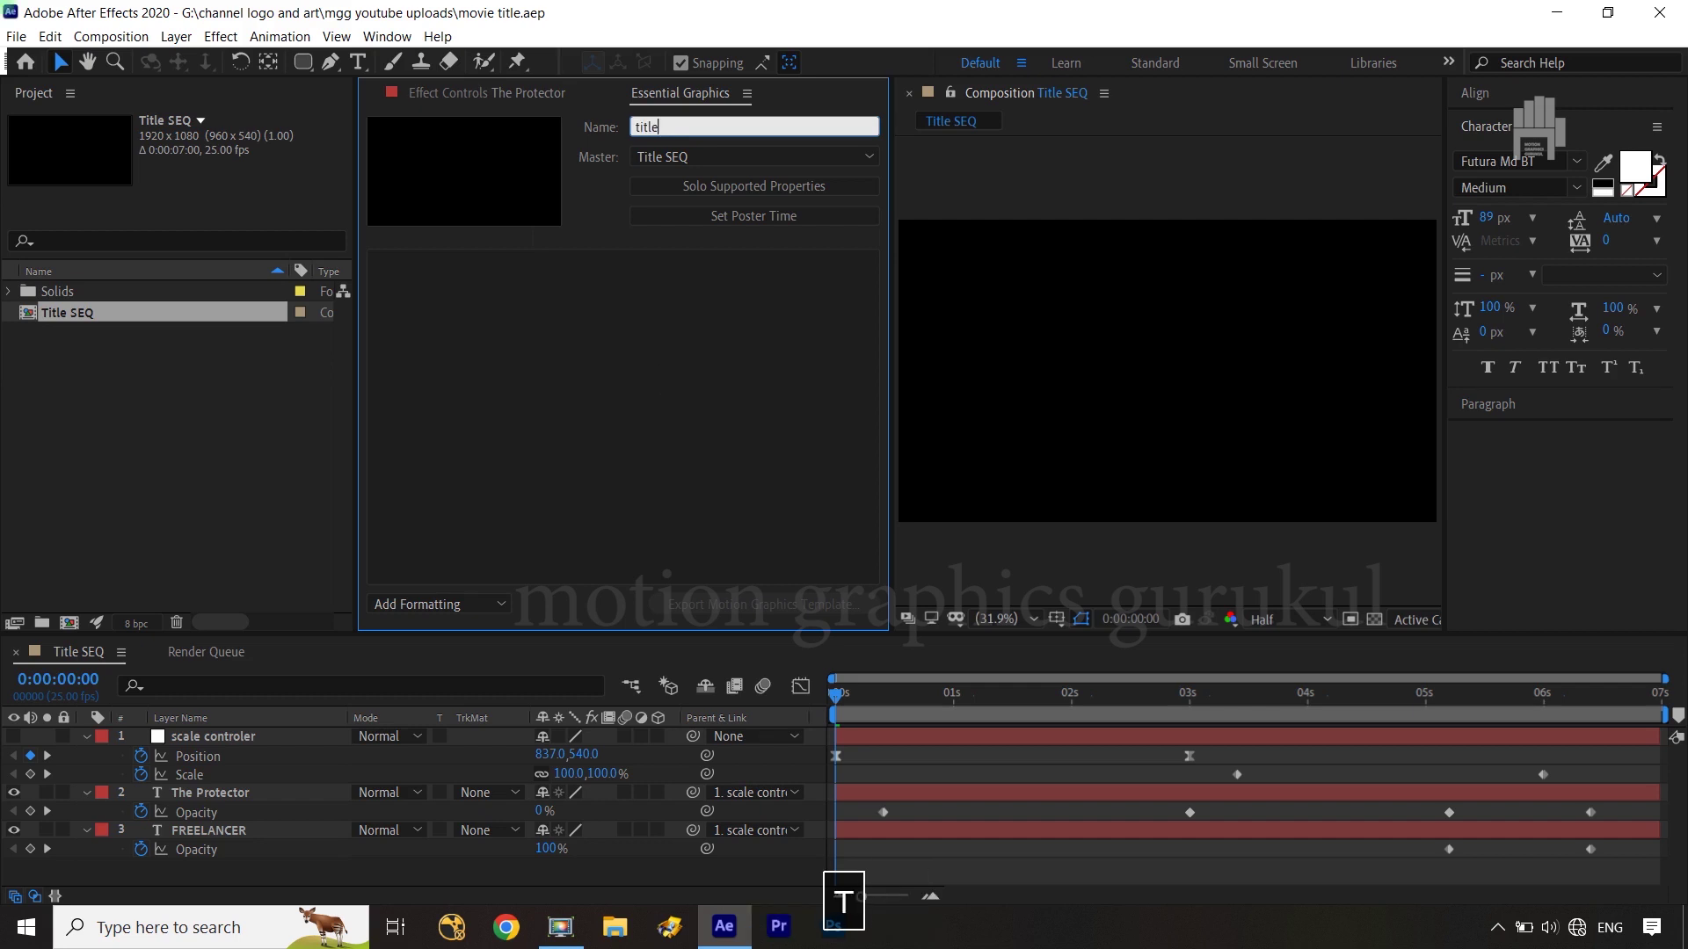
{"action": "type", "text": " seq ani"}
{"action": "type", "text": "mation"}
{"action": "left_click", "coordinate": [670, 383]}
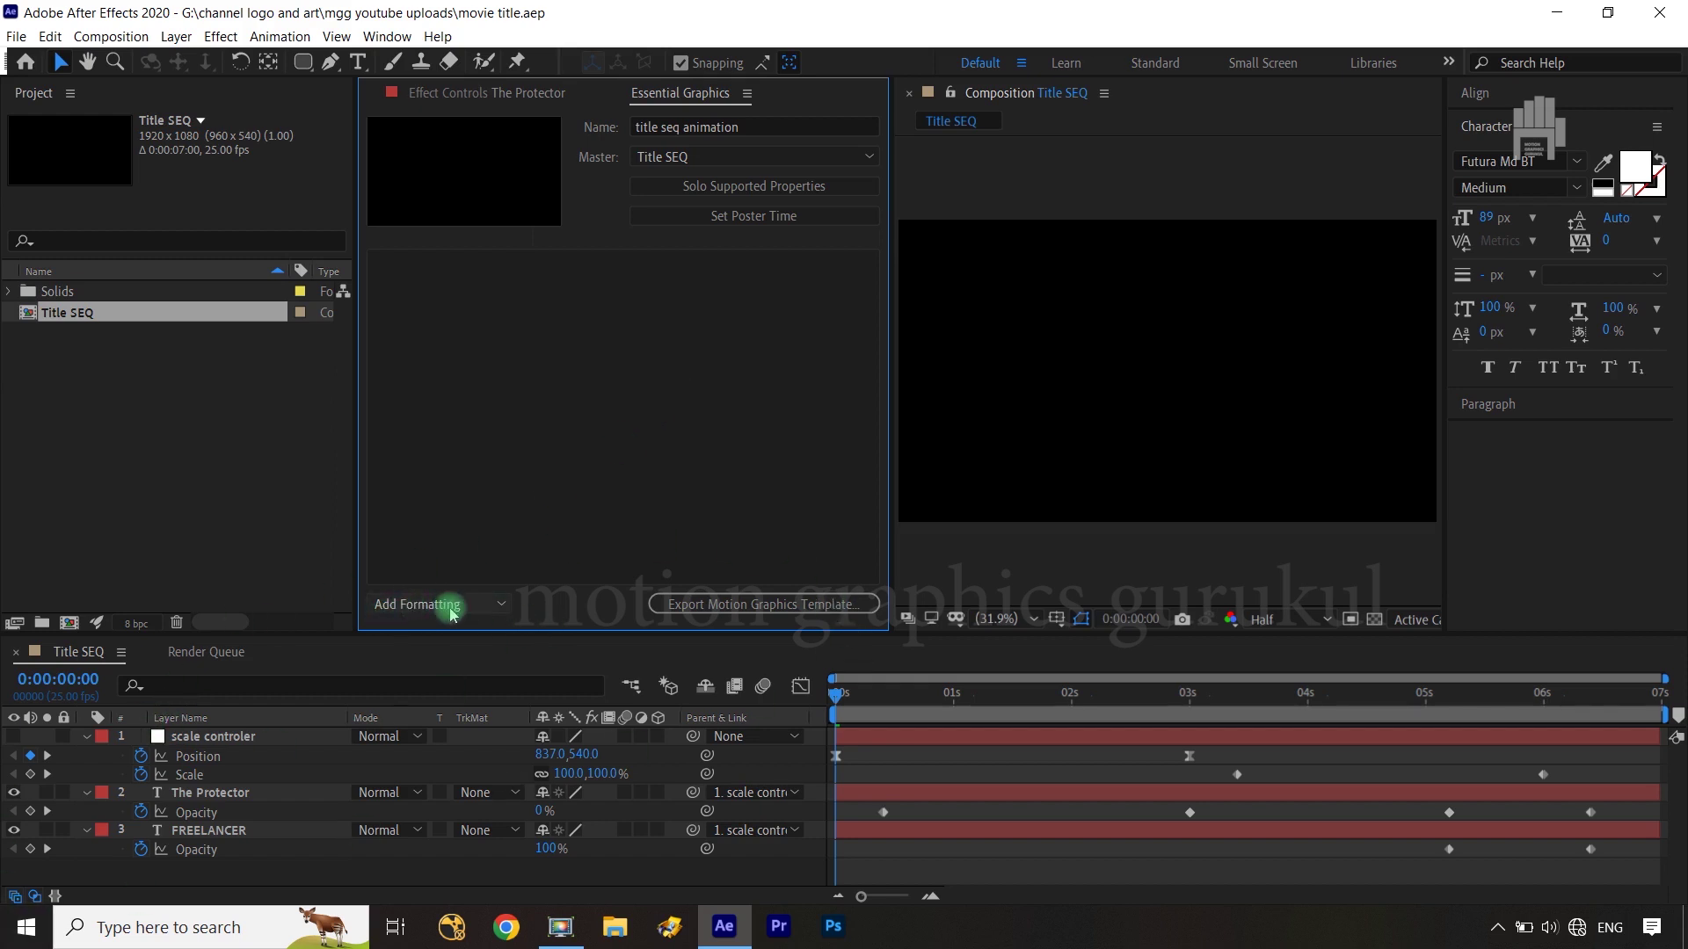
Add a new group to the Essential Graphics template and rename it 'Main title'.
{"action": "left_click", "coordinate": [246, 833]}
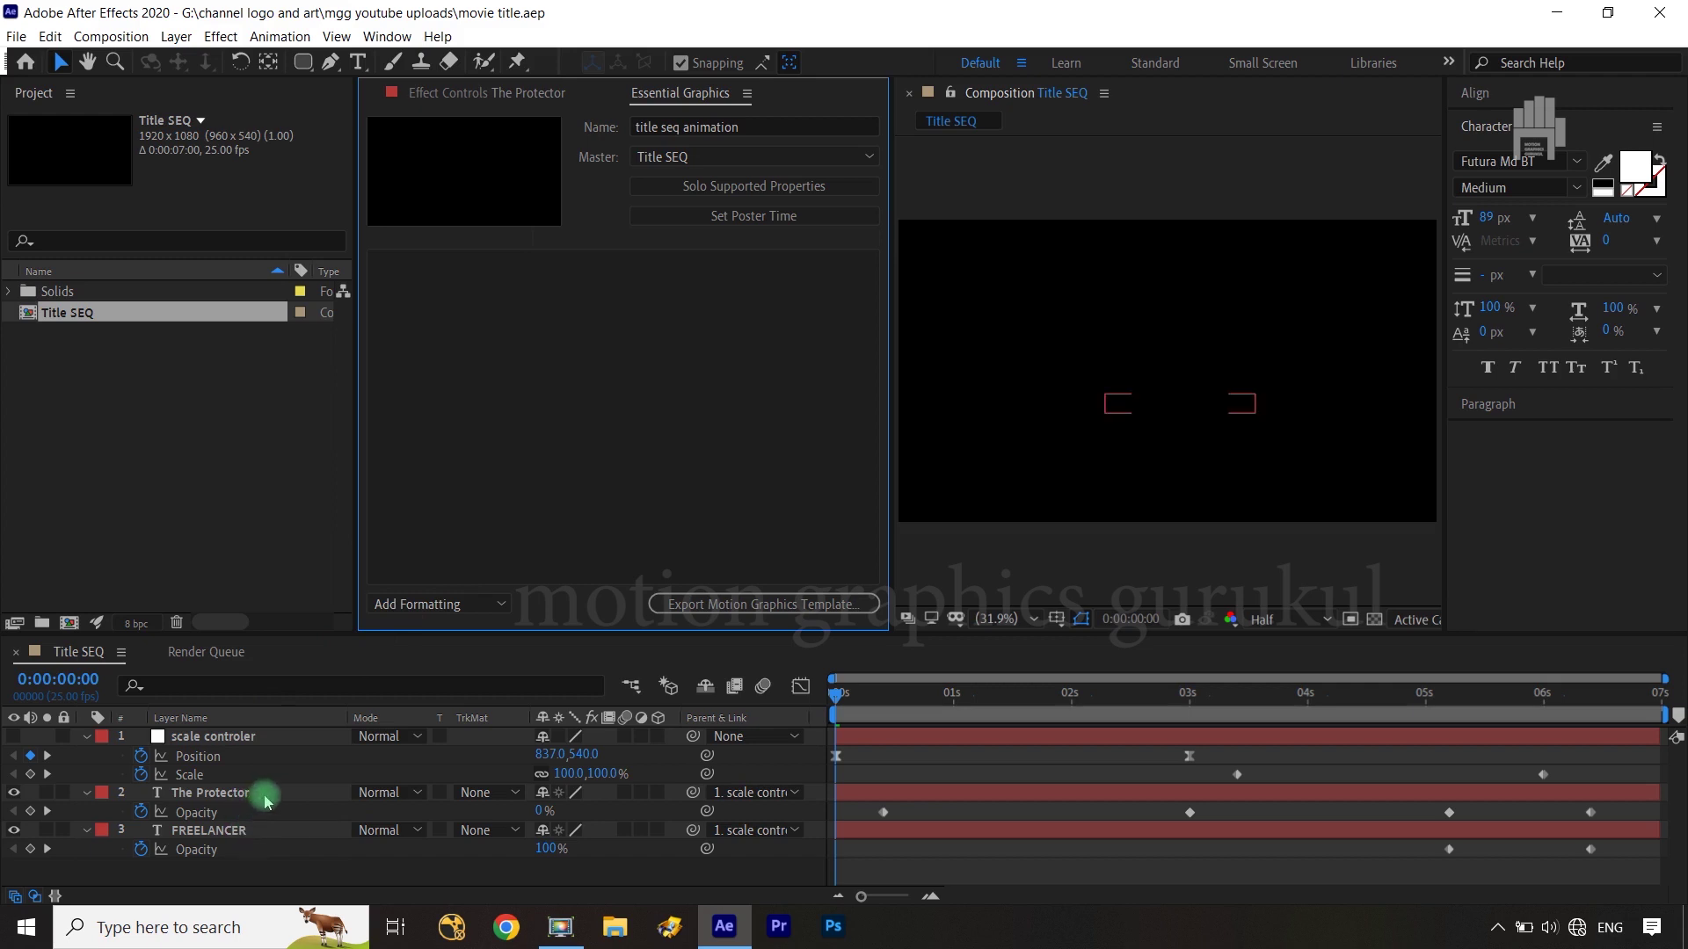
{"action": "left_click", "coordinate": [458, 604]}
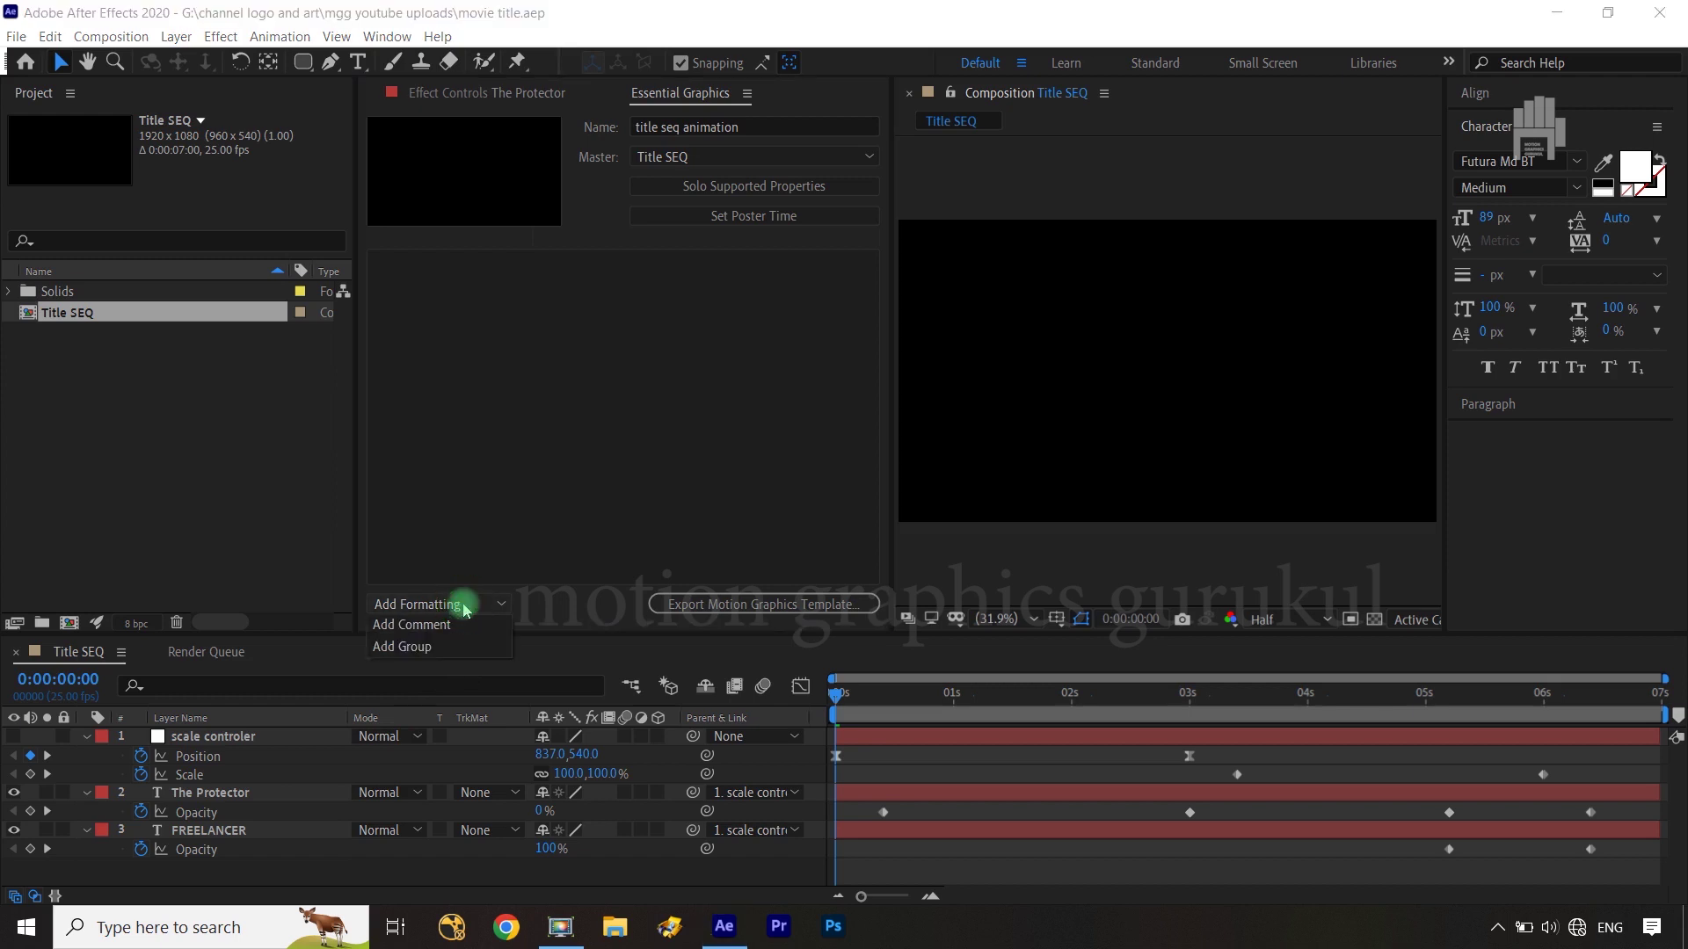
{"action": "left_click", "coordinate": [419, 651]}
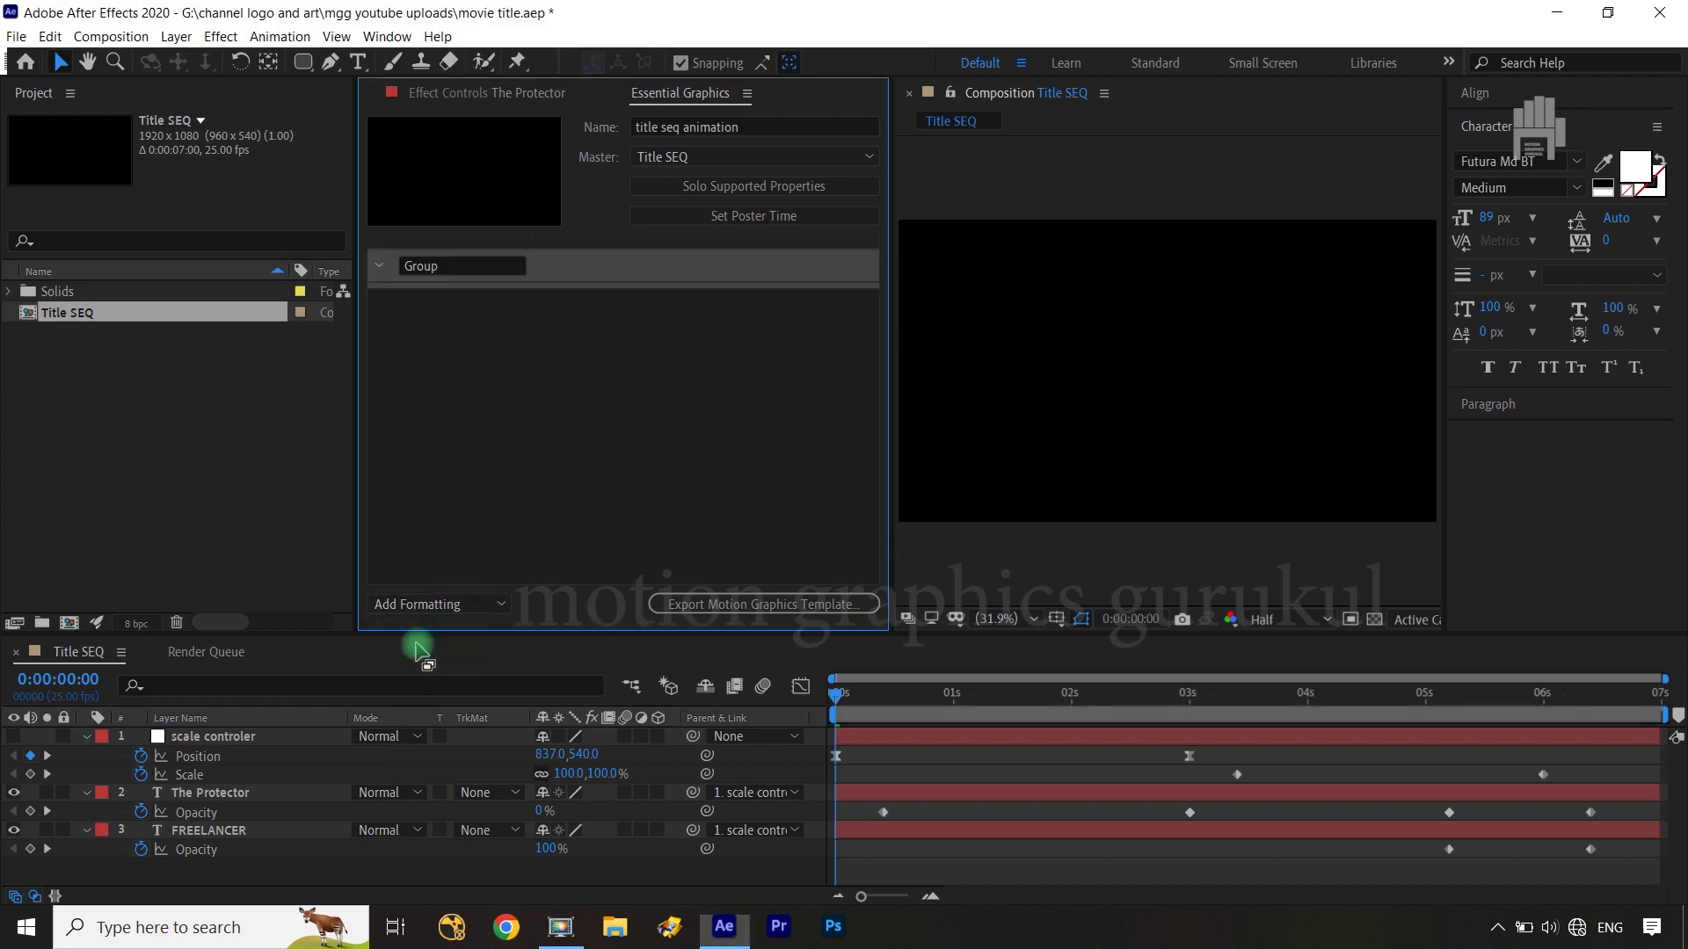
{"action": "left_click", "coordinate": [446, 265]}
{"action": "left_click_drag", "start_coordinate": [447, 265], "coordinate": [392, 276]}
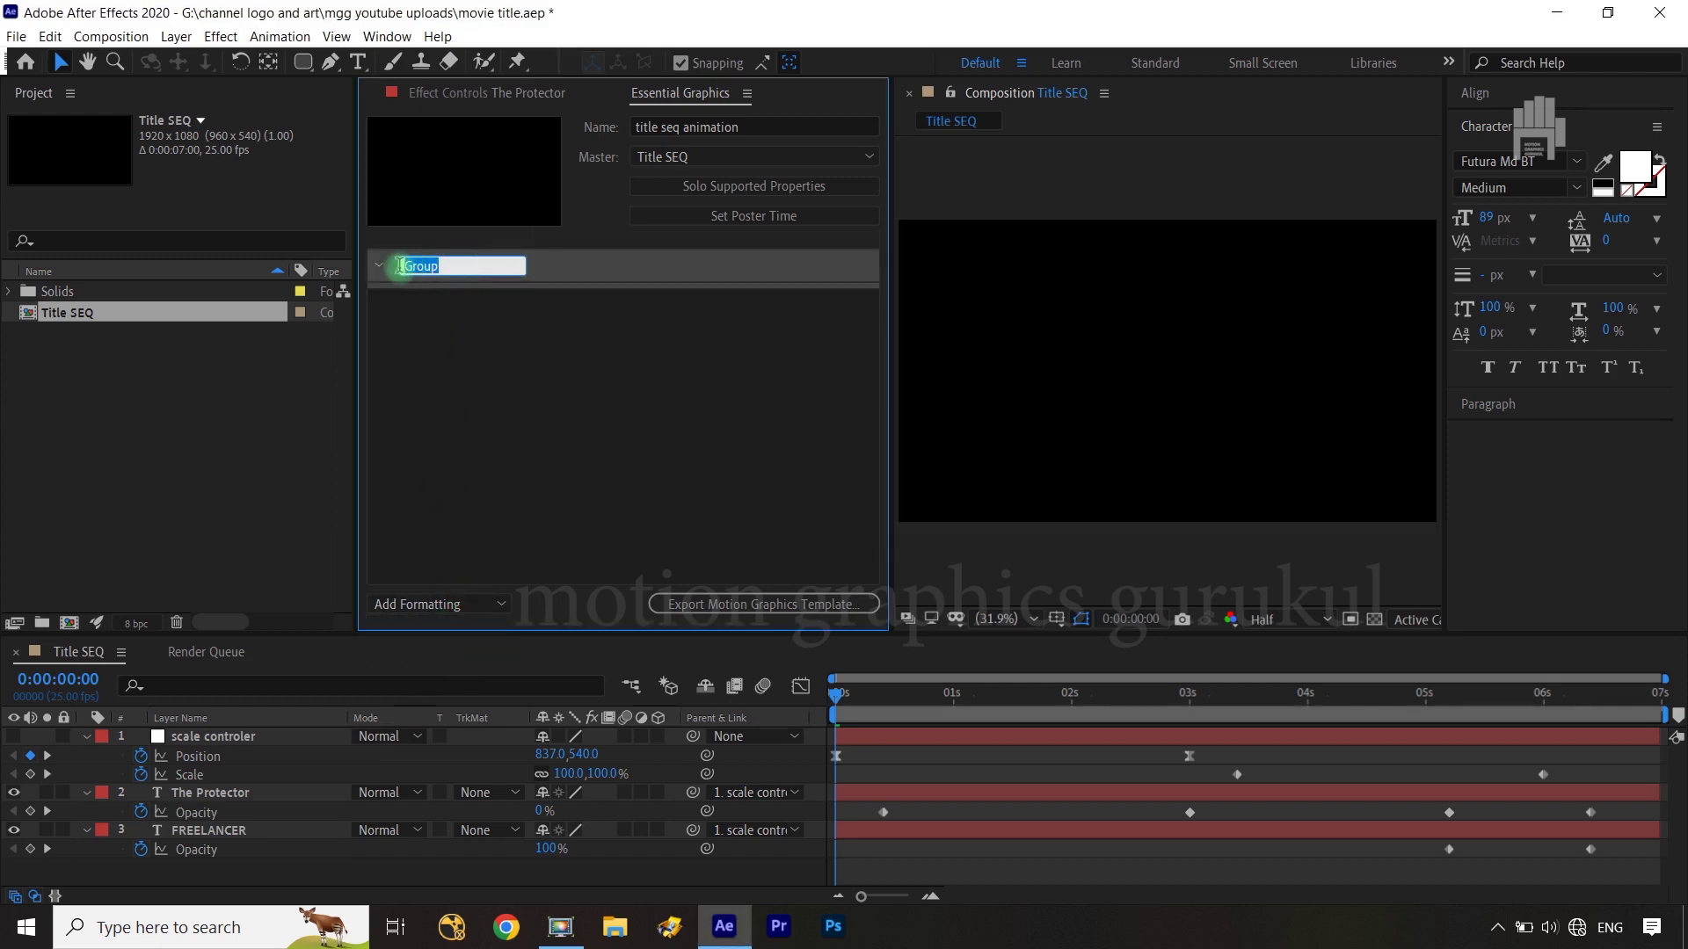
{"action": "type", "text": "Main "}
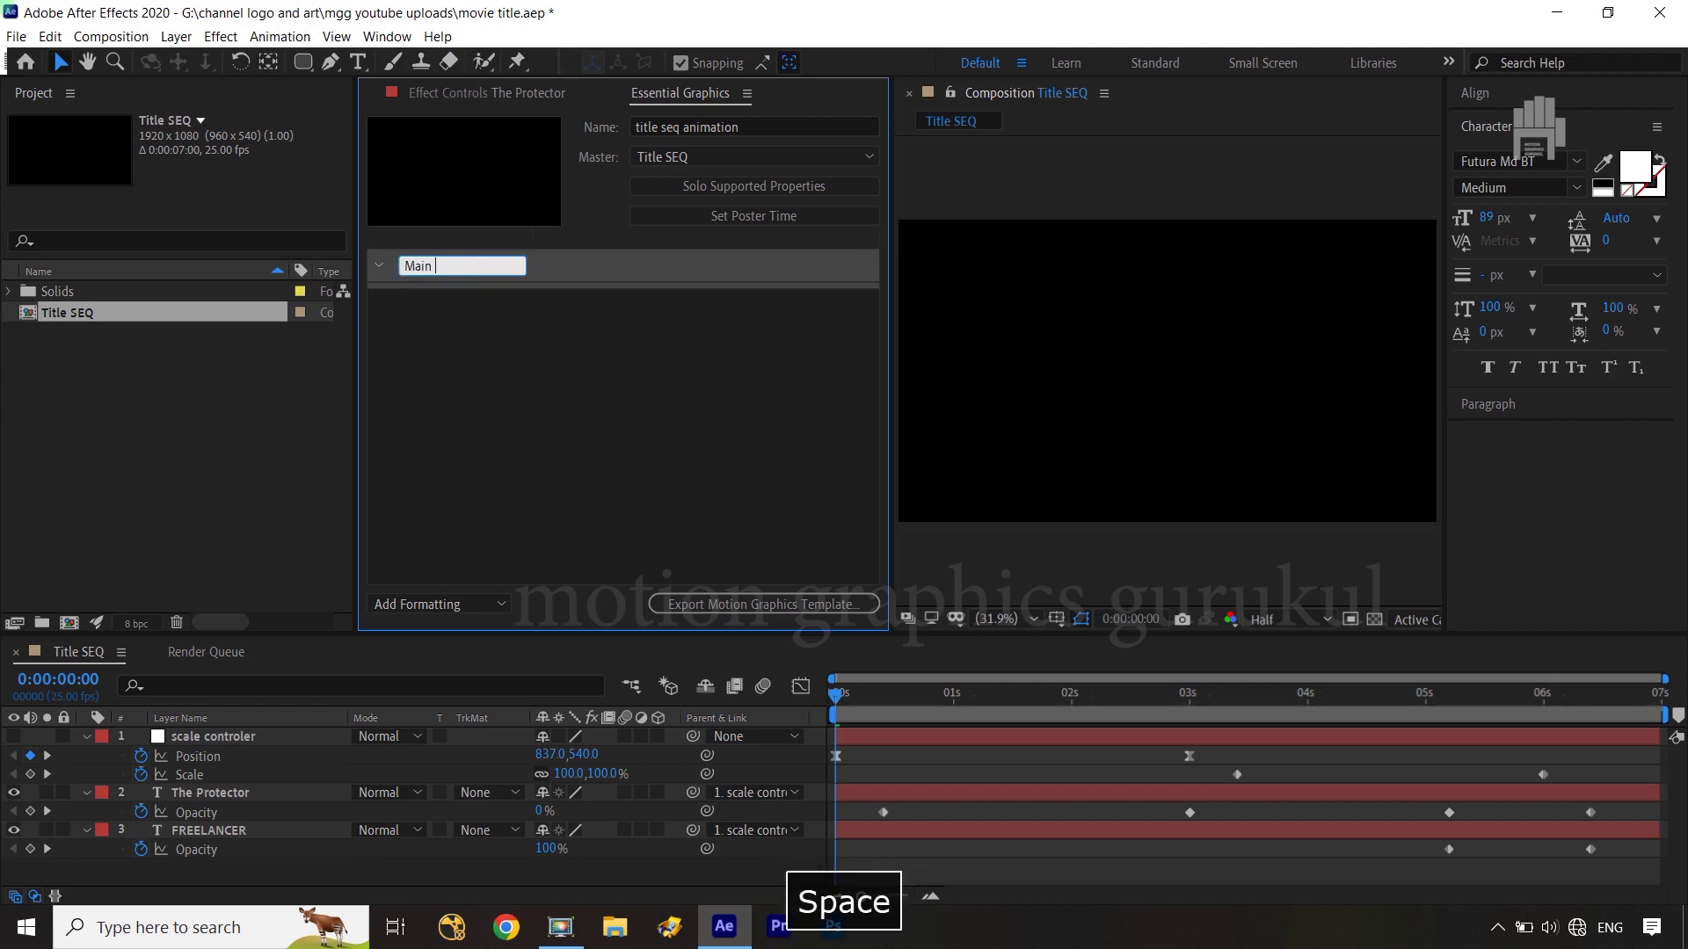
{"action": "type", "text": "title"}
{"action": "left_click", "coordinate": [508, 367]}
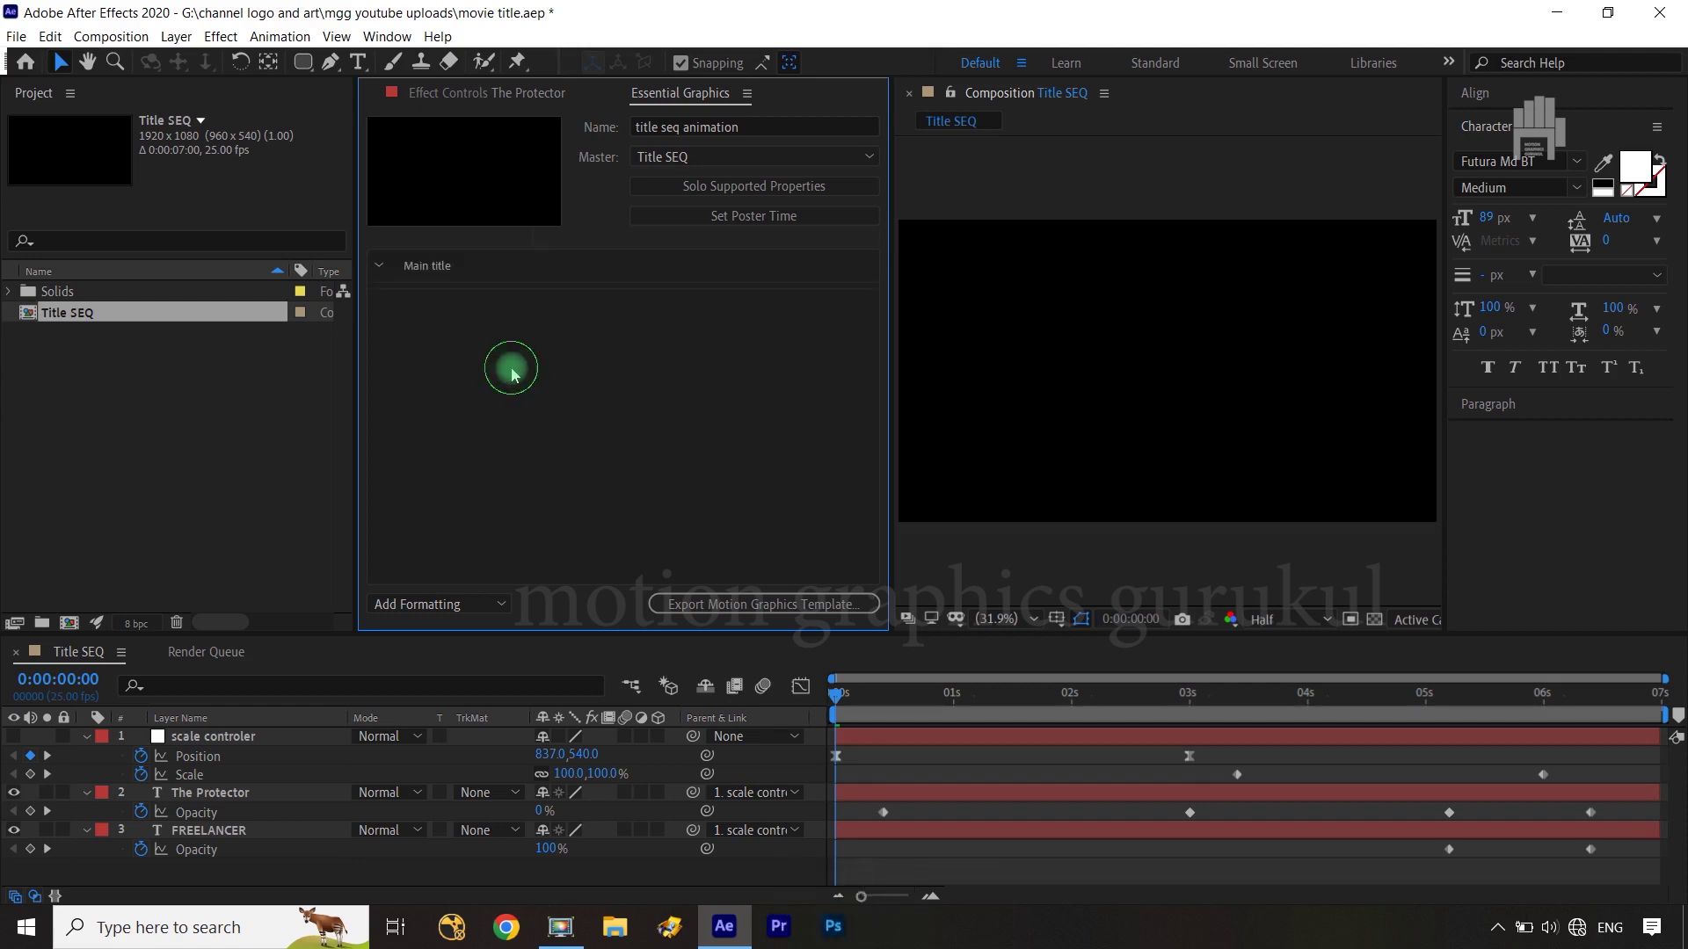
{"action": "left_click", "coordinate": [379, 266]}
{"action": "left_click", "coordinate": [220, 833]}
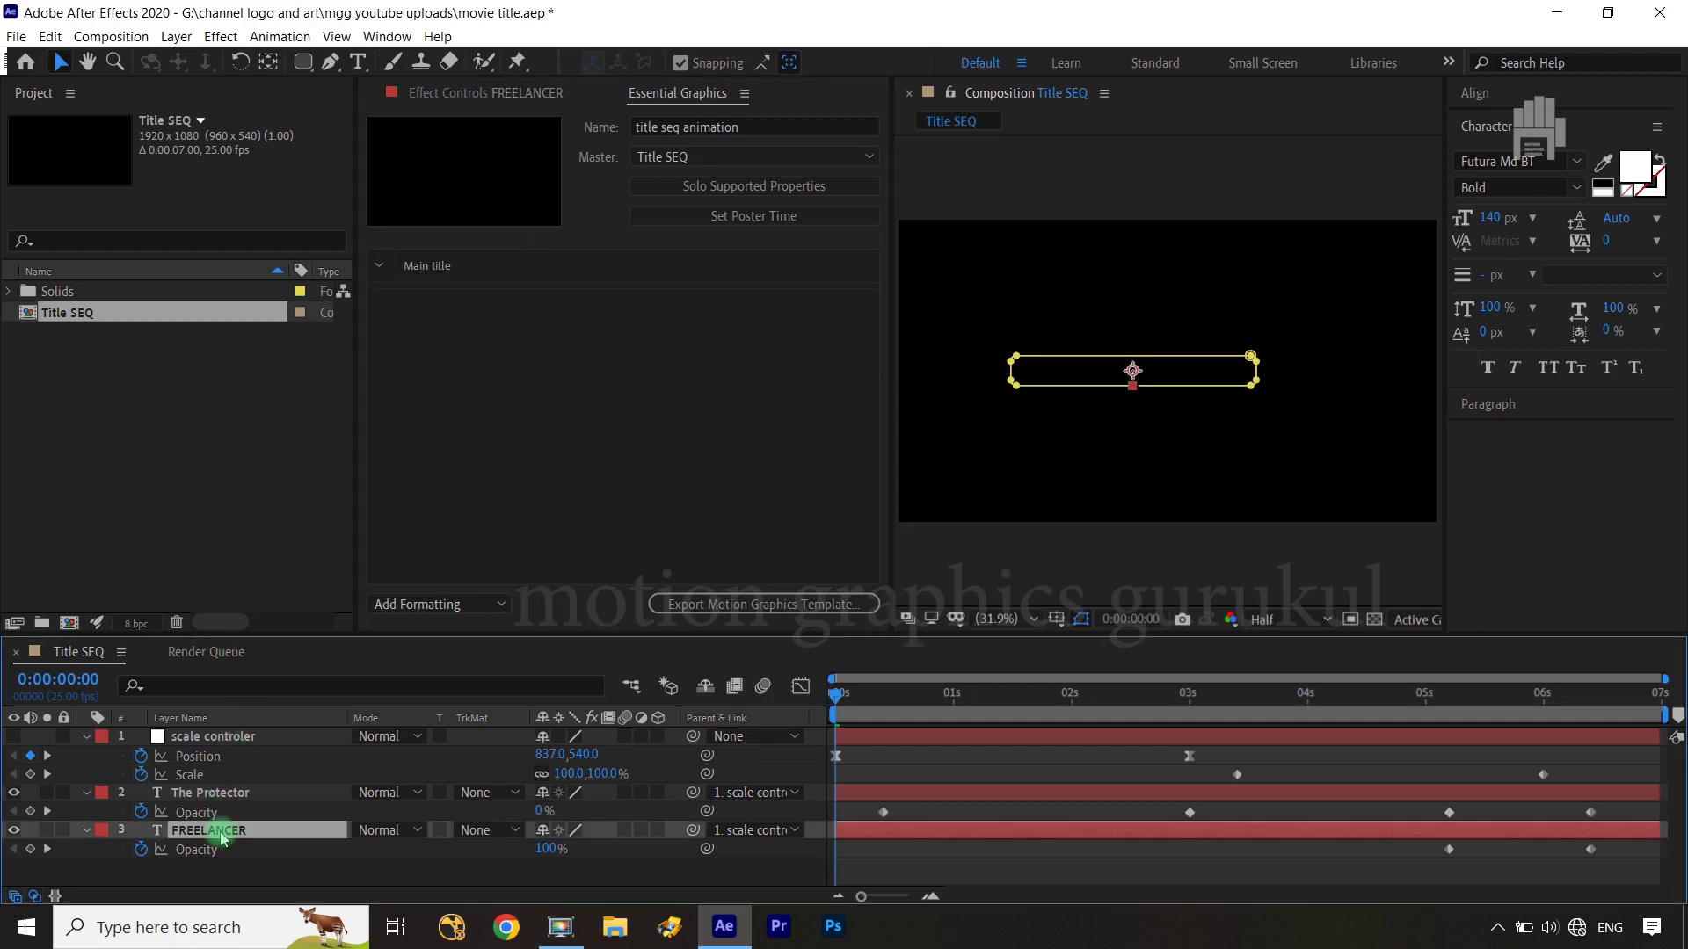
Drag FREELANCER's Source Text property into the Main title group in Essential Graphics.
{"action": "left_click", "coordinate": [87, 832]}
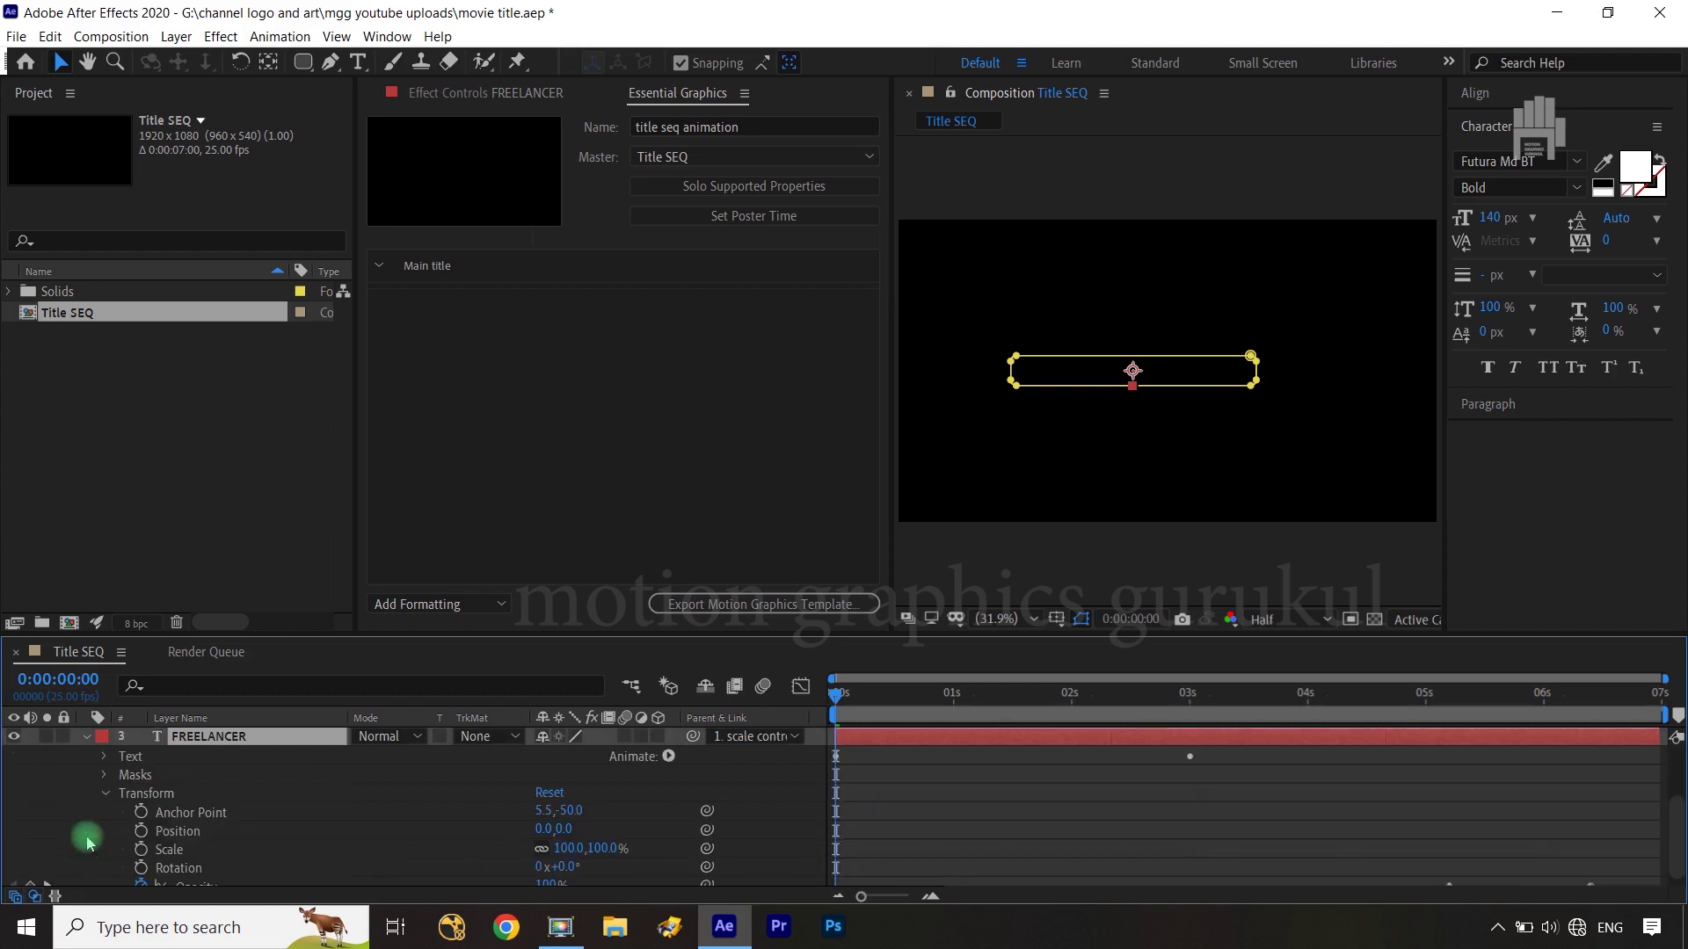
{"action": "left_click", "coordinate": [107, 760]}
{"action": "left_click", "coordinate": [187, 779]}
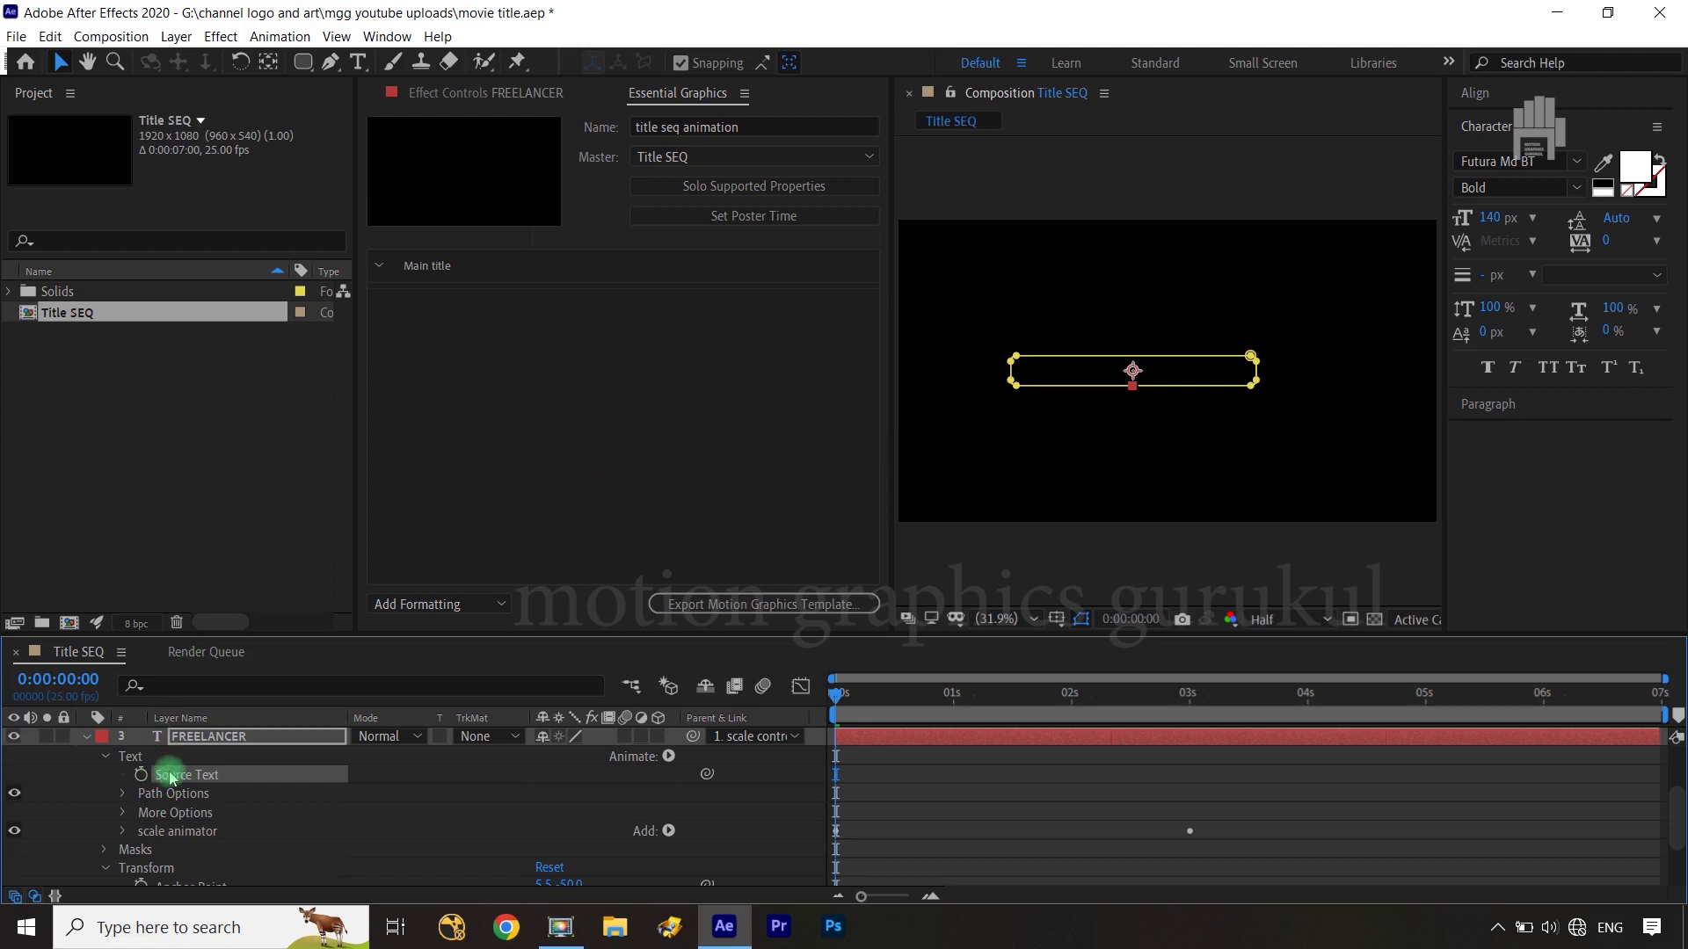
{"action": "mouse_move", "coordinate": [170, 777]}
{"action": "left_mouse_down"}
{"action": "mouse_move", "coordinate": [358, 582]}
{"action": "mouse_move", "coordinate": [444, 286]}
{"action": "left_mouse_up"}
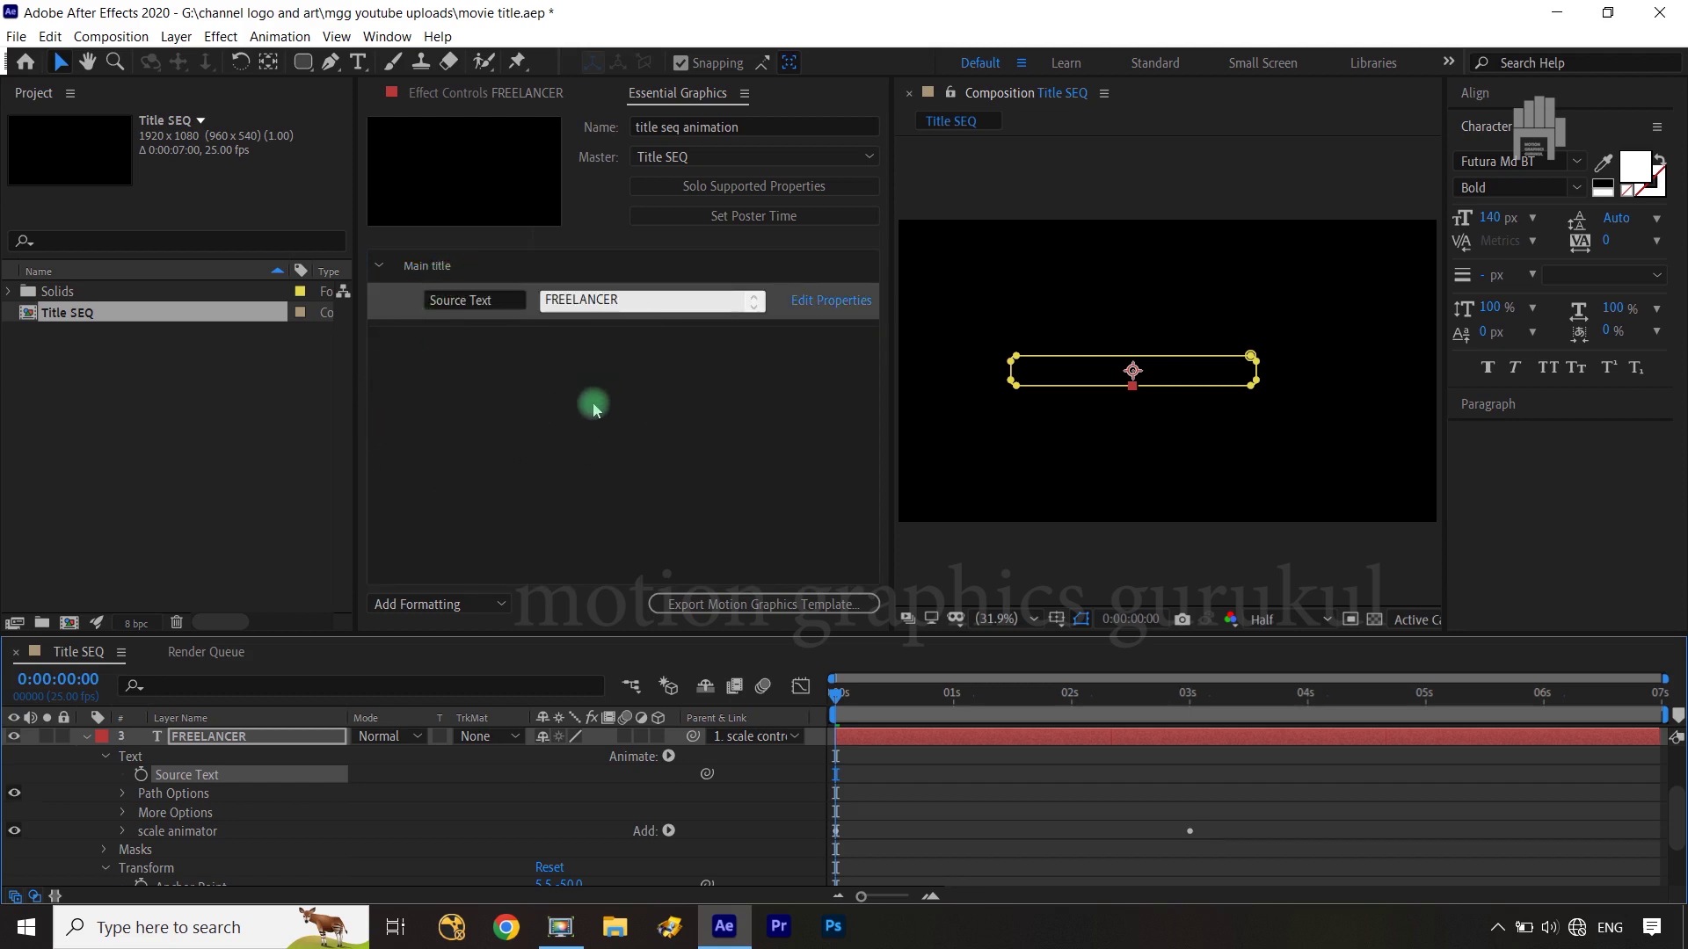
{"action": "left_click", "coordinate": [547, 300]}
Enable custom font selection, font size adjustment and faux styles for FREELANCER's Source Text.
{"action": "left_click", "coordinate": [818, 314]}
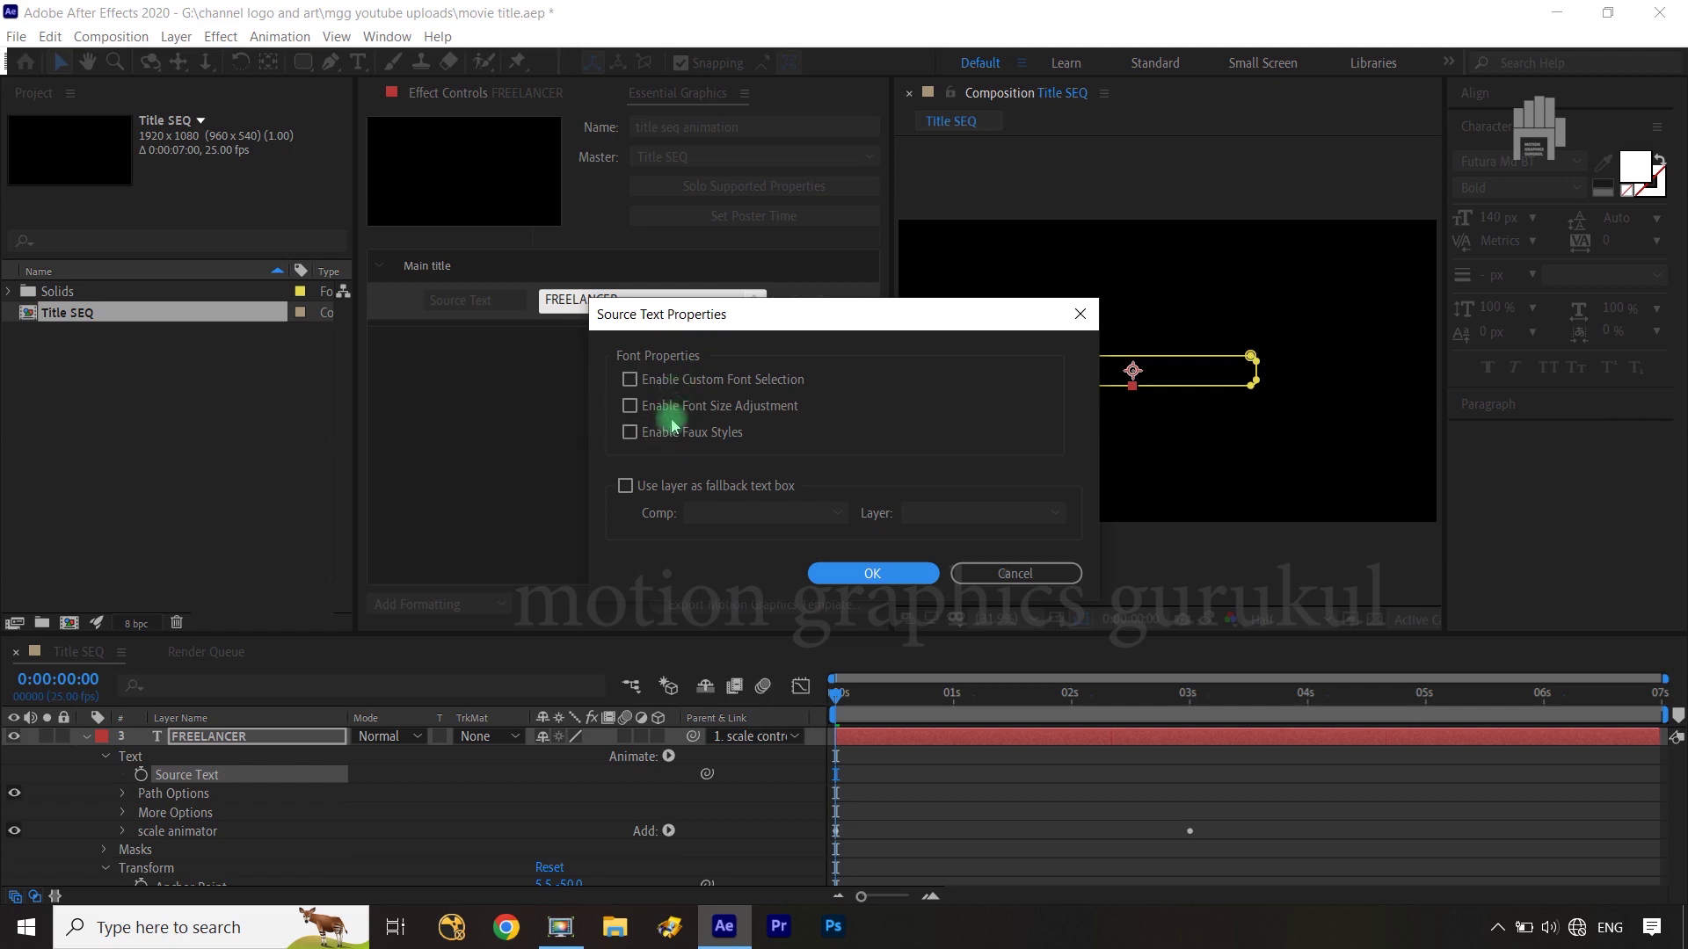
{"action": "left_click", "coordinate": [629, 380]}
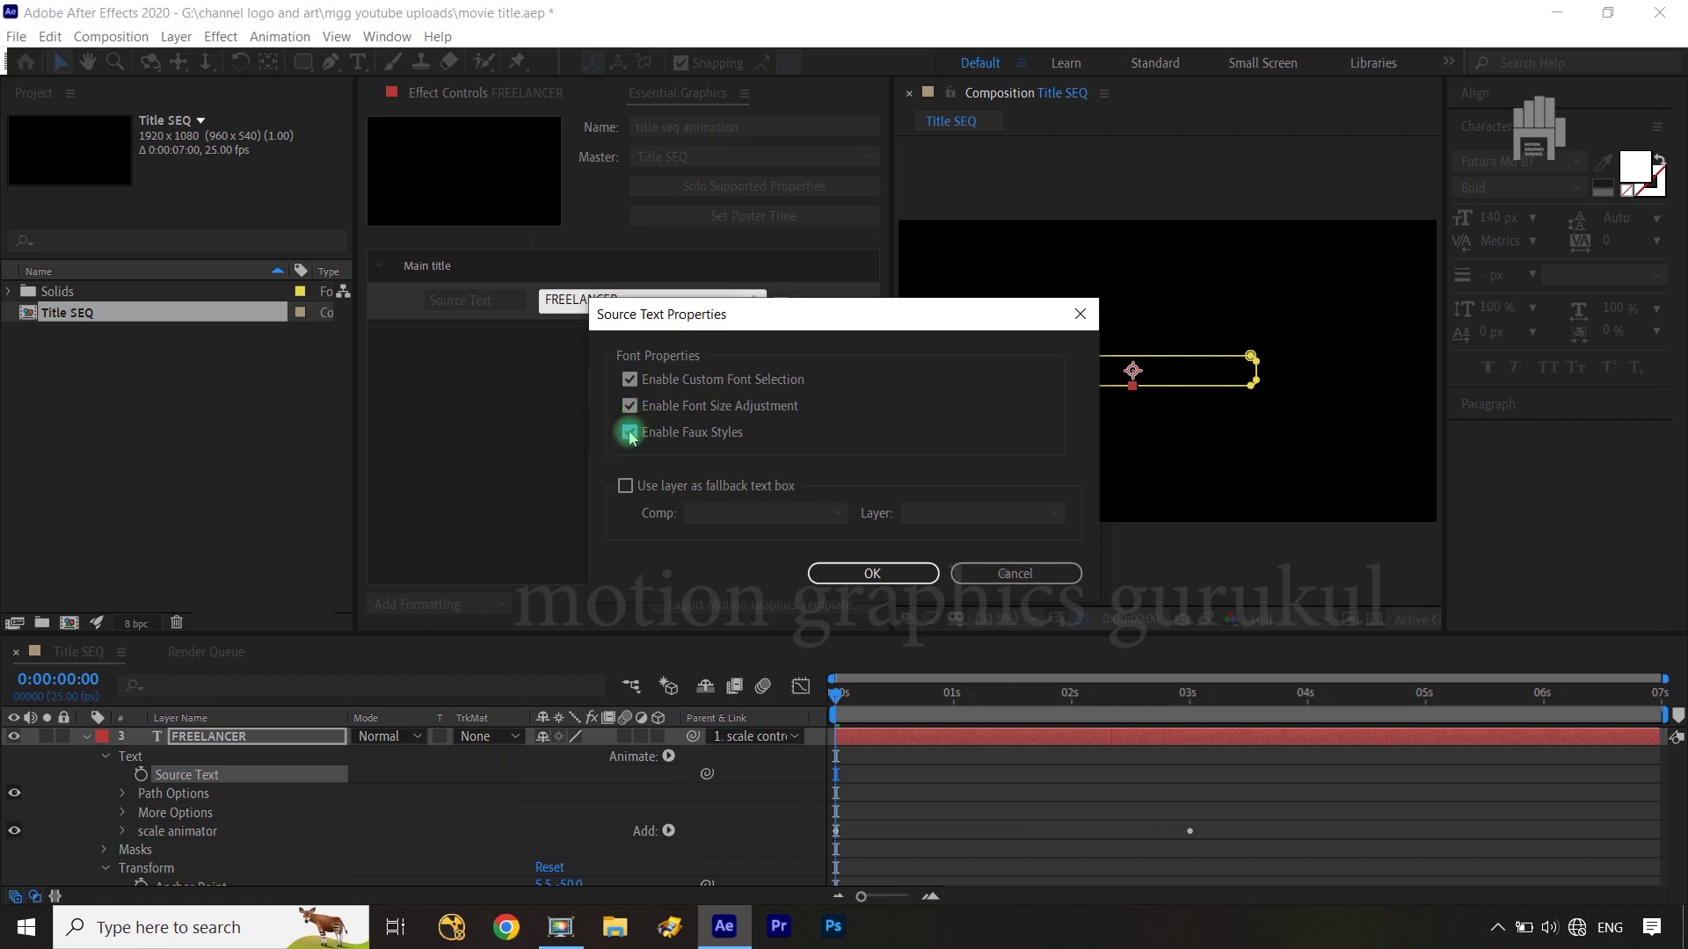
{"action": "left_click", "coordinate": [866, 577]}
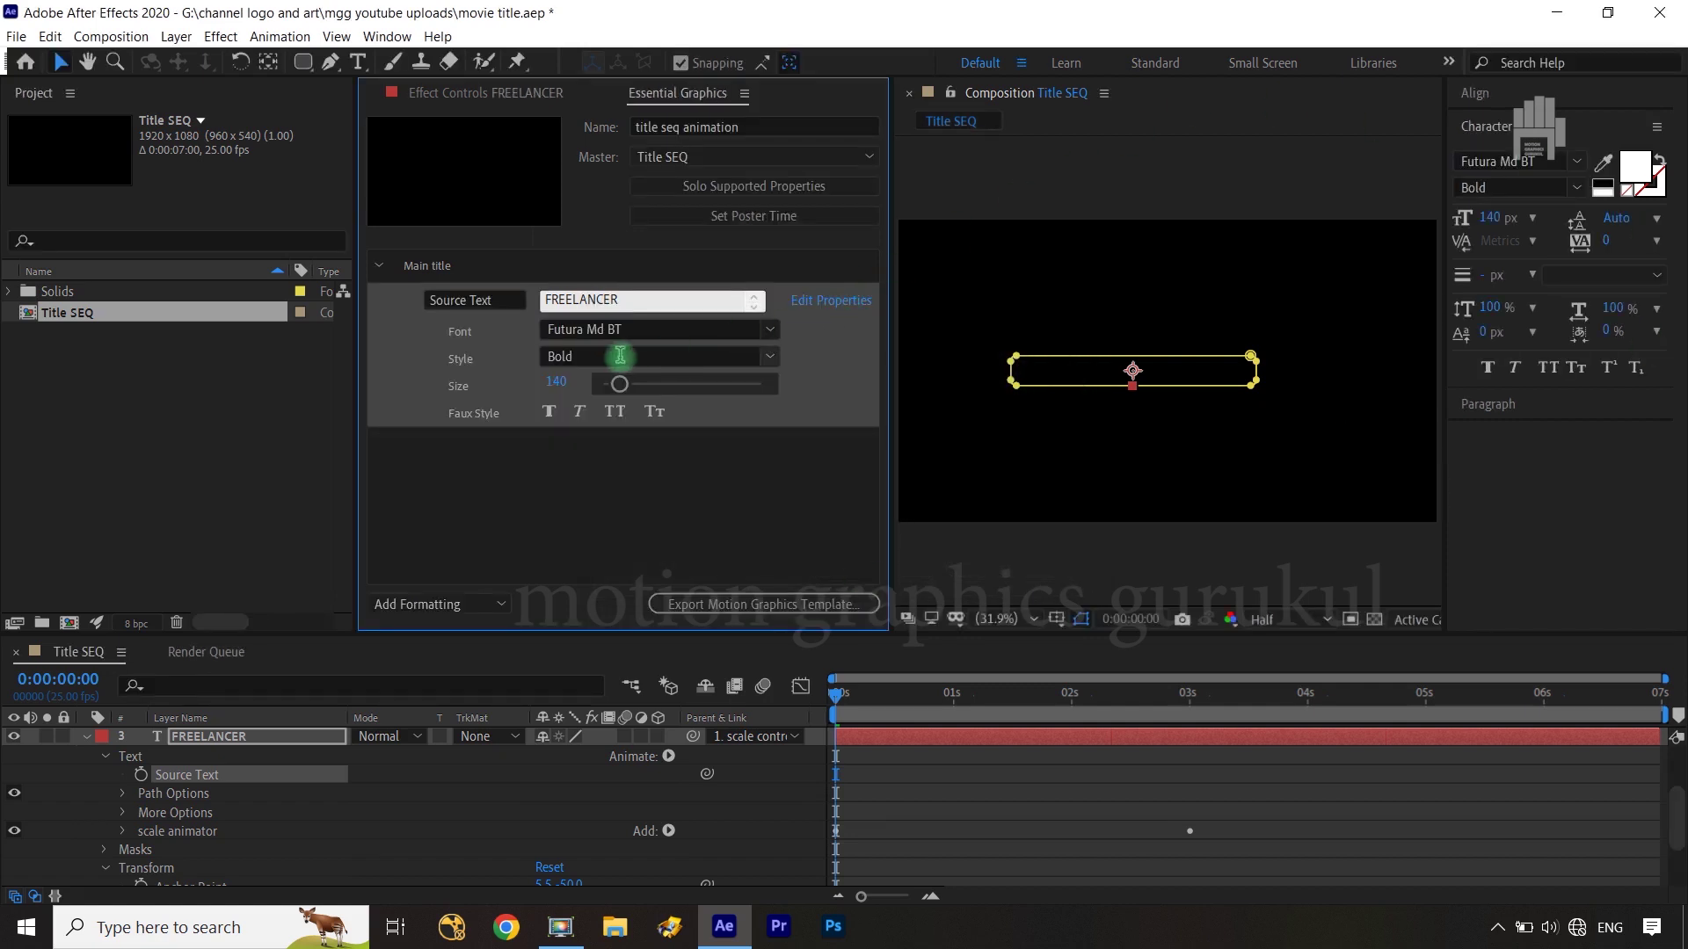
Drag FREELANCER's Fill & Stroke option into Essential Graphics, keeping it at Per Character Palette.
{"action": "left_click", "coordinate": [648, 466]}
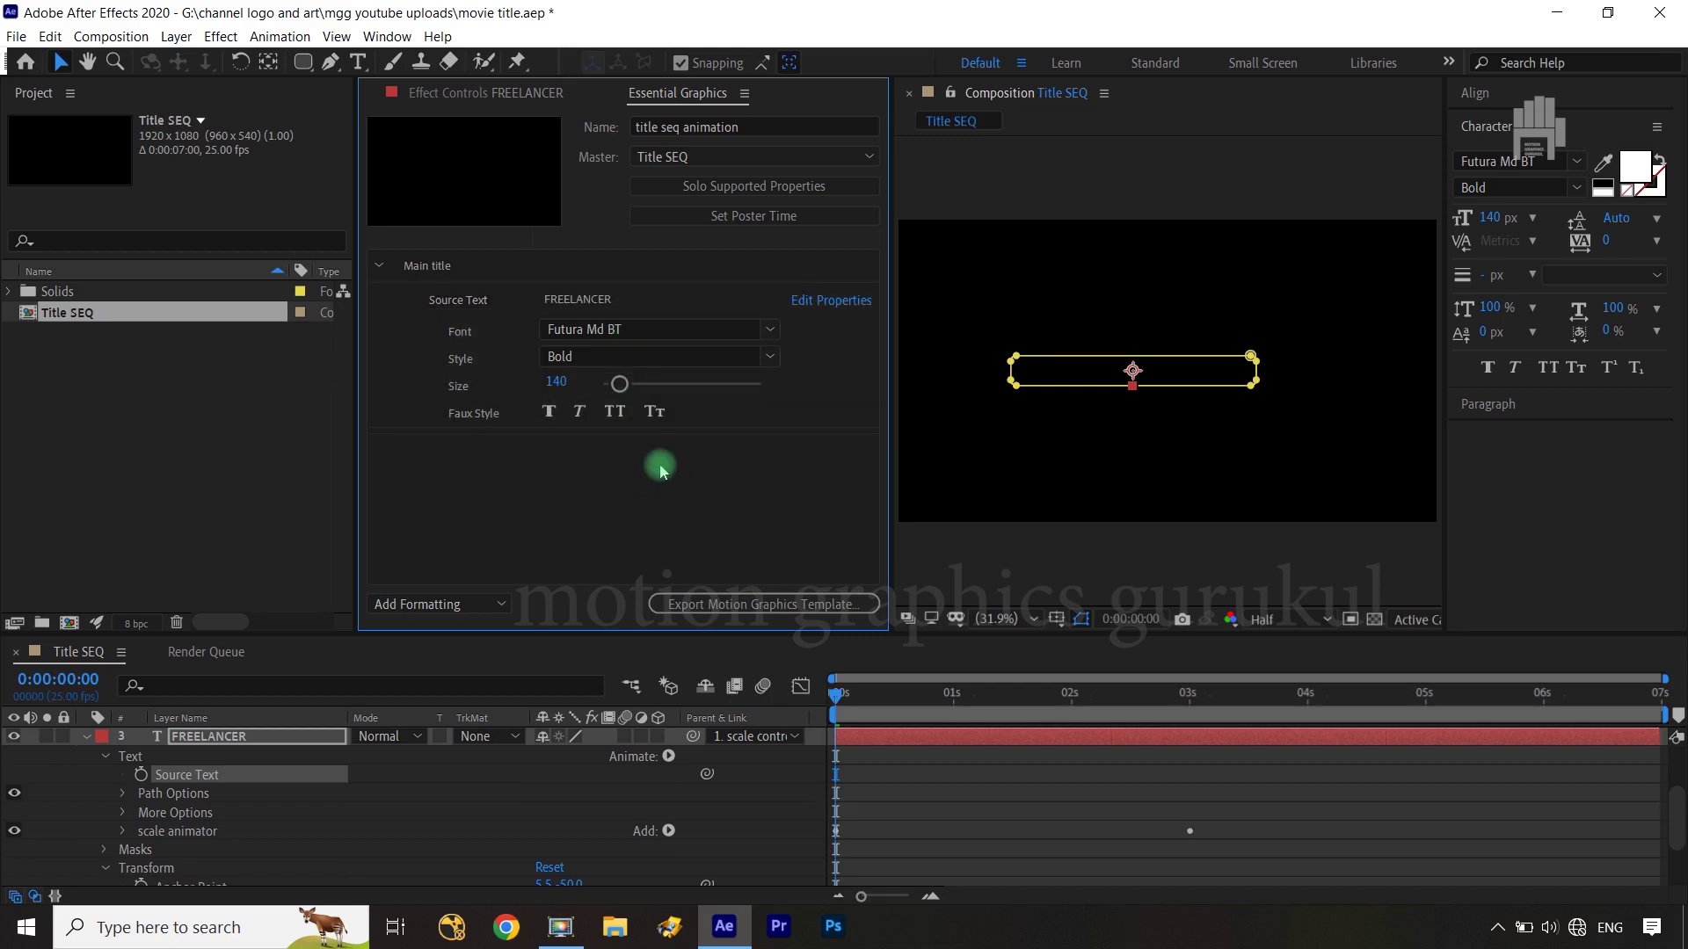
{"action": "scroll", "coordinate": [457, 782], "scroll_direction": "down", "scroll_amount": 2}
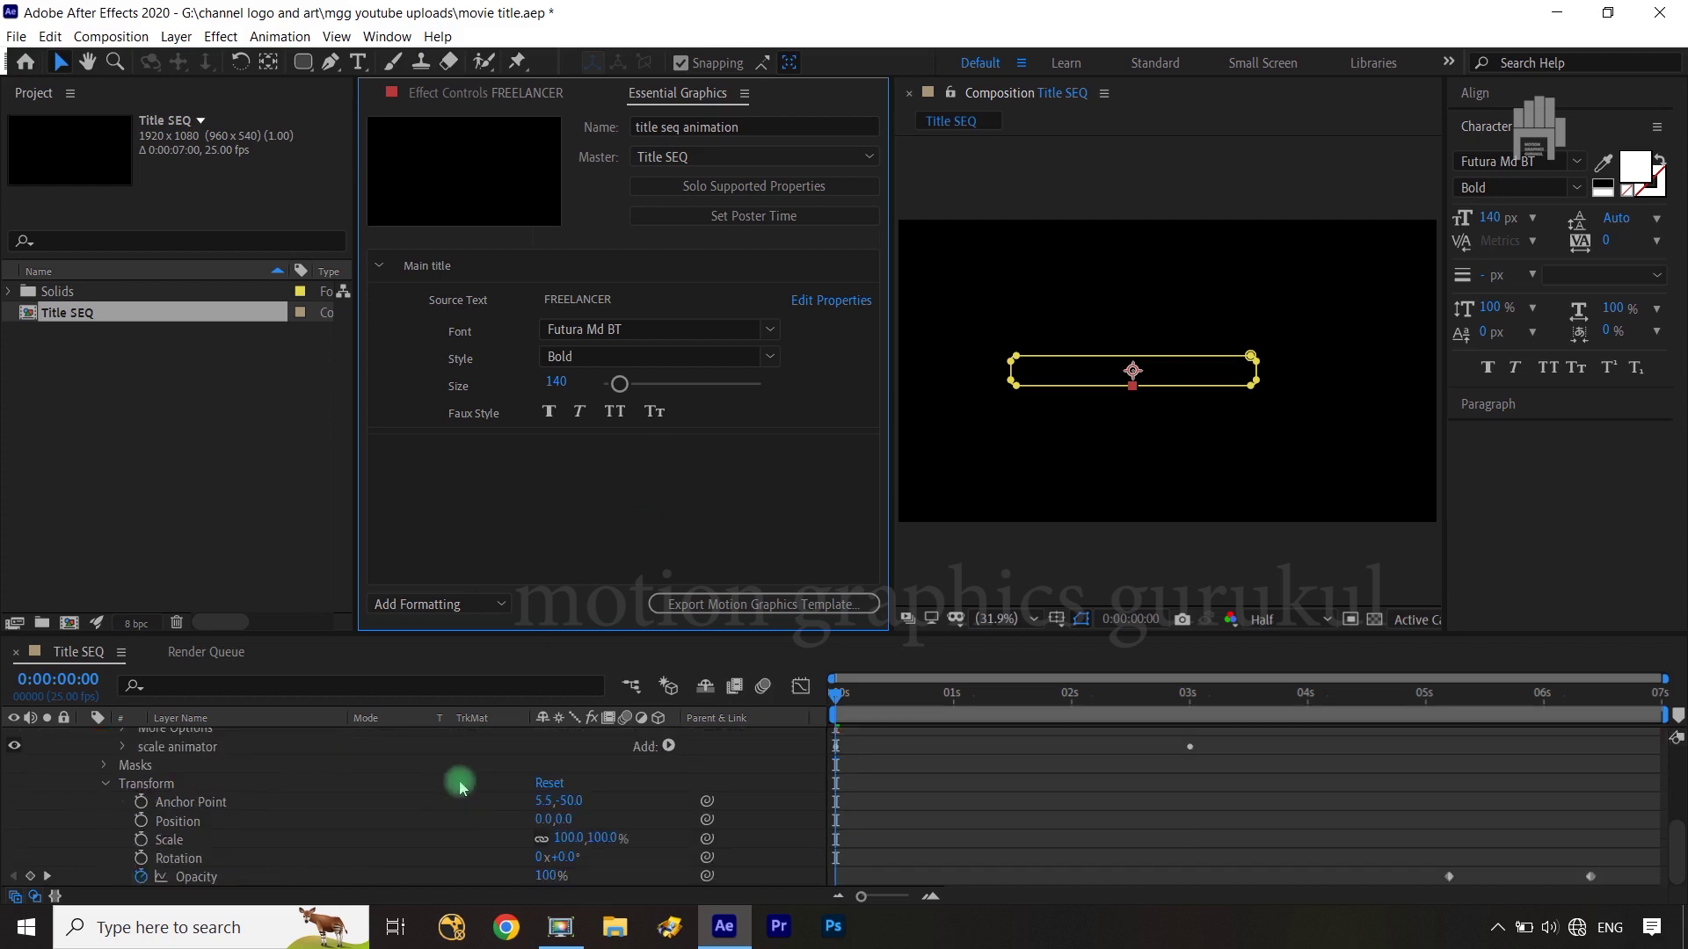
{"action": "scroll", "coordinate": [459, 782], "scroll_direction": "up", "scroll_amount": 2}
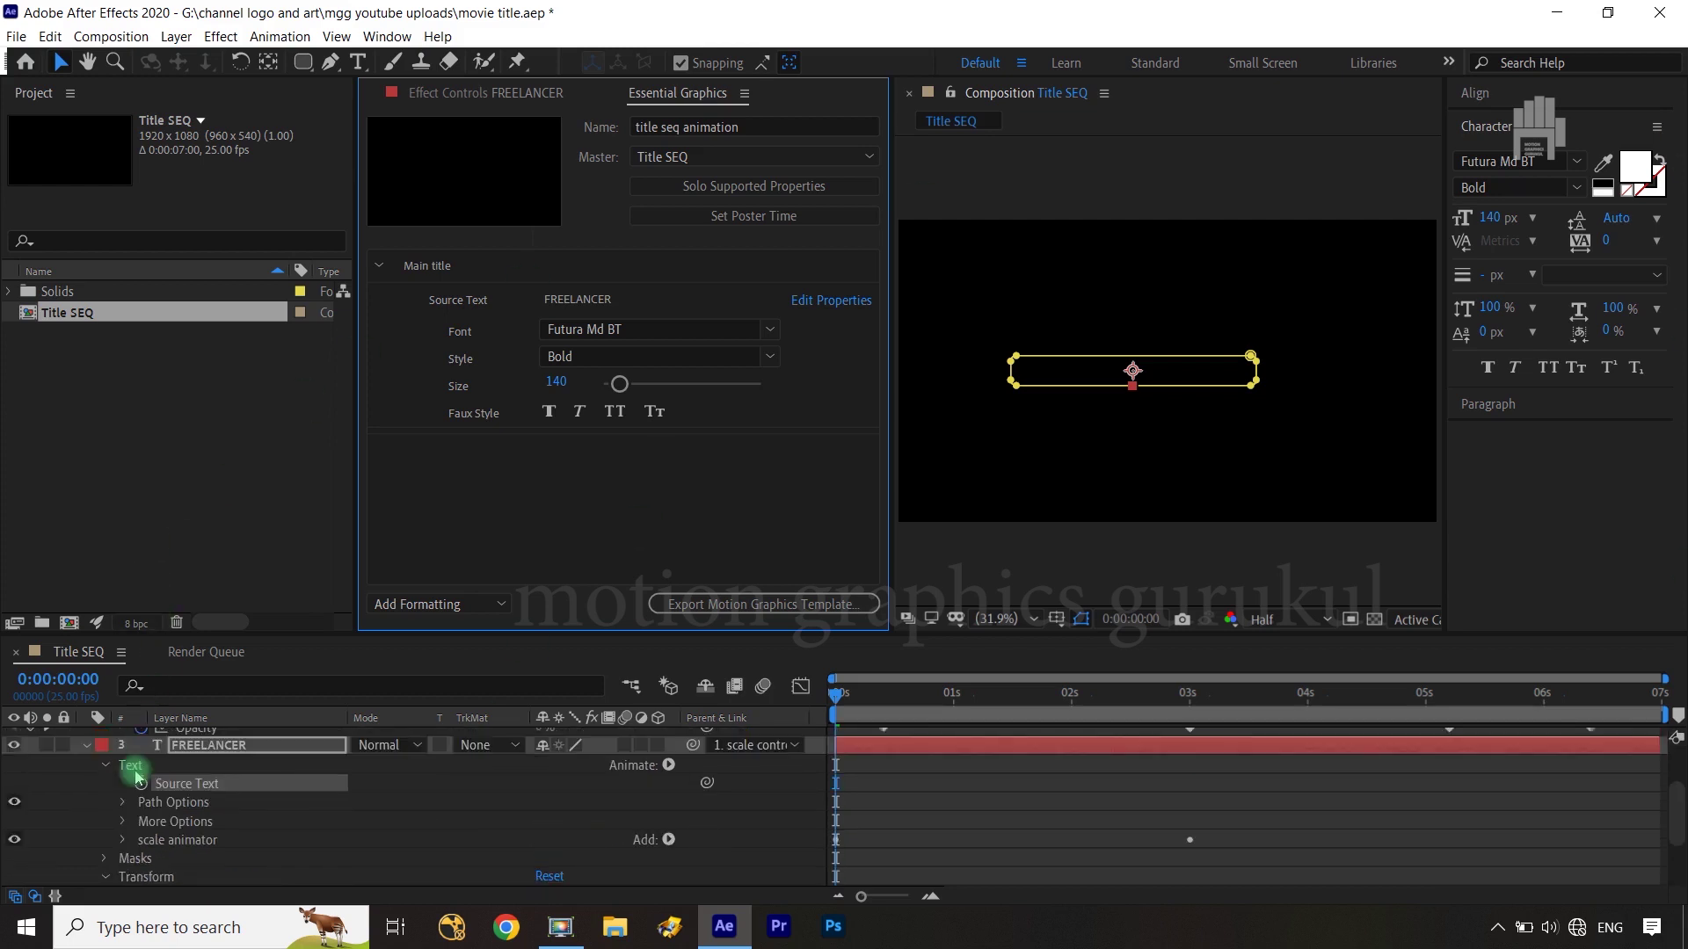
{"action": "left_click", "coordinate": [124, 805]}
{"action": "left_click", "coordinate": [125, 805]}
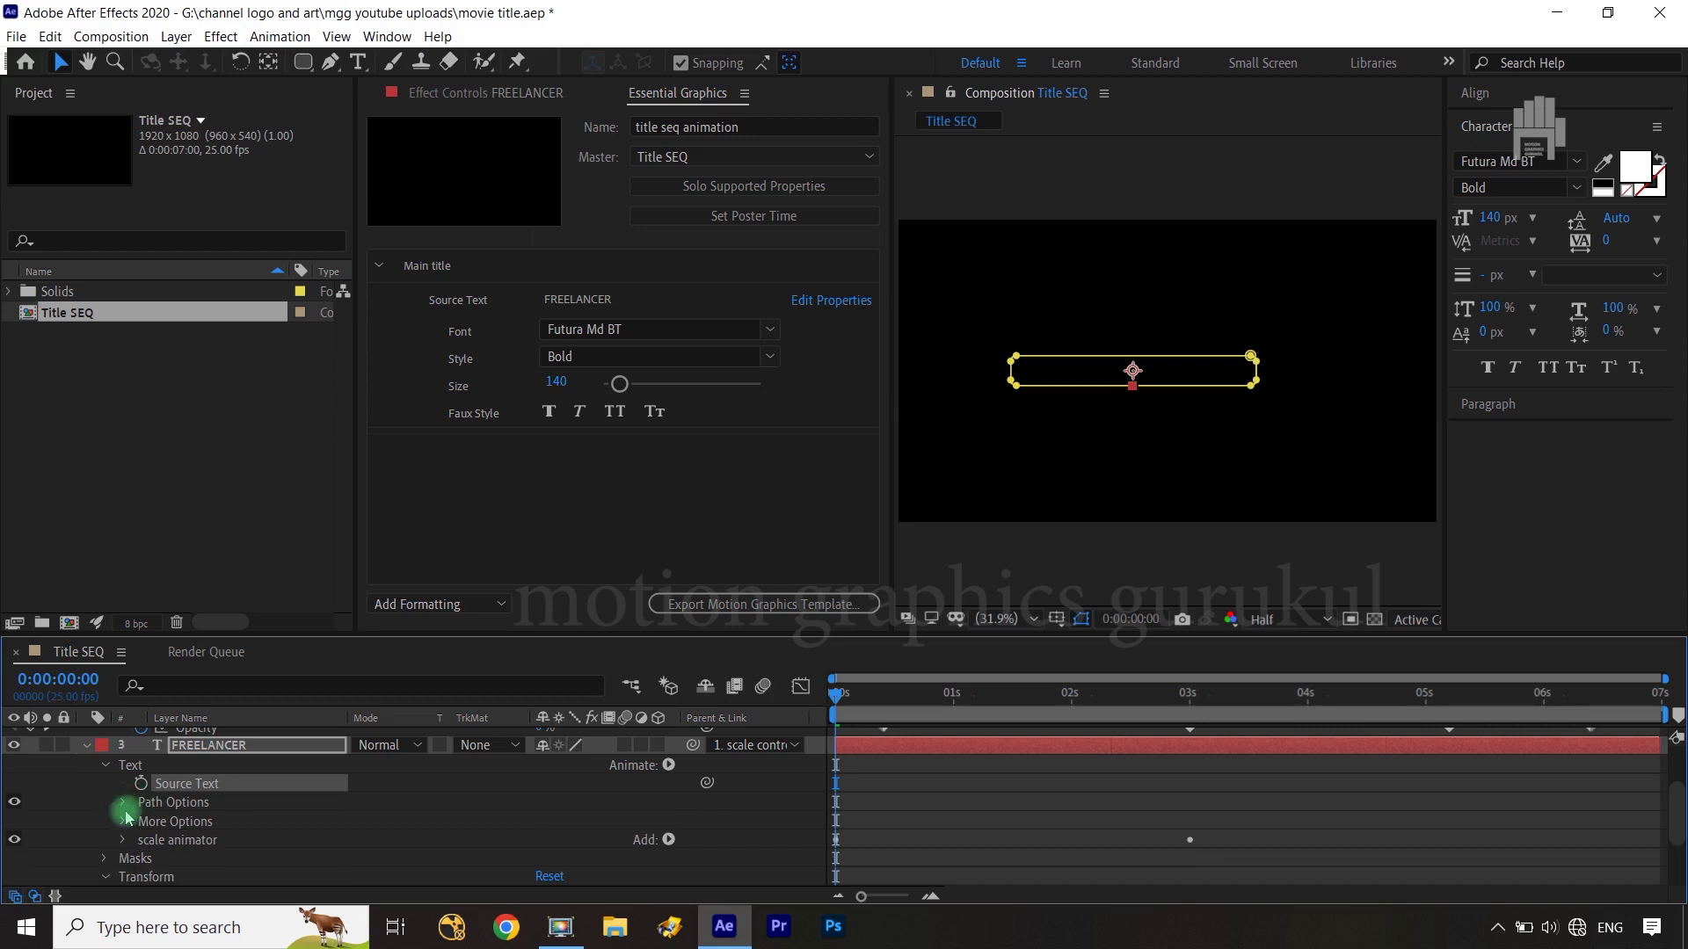
{"action": "left_click", "coordinate": [126, 823]}
{"action": "scroll", "coordinate": [125, 822], "scroll_direction": "down", "scroll_amount": 2}
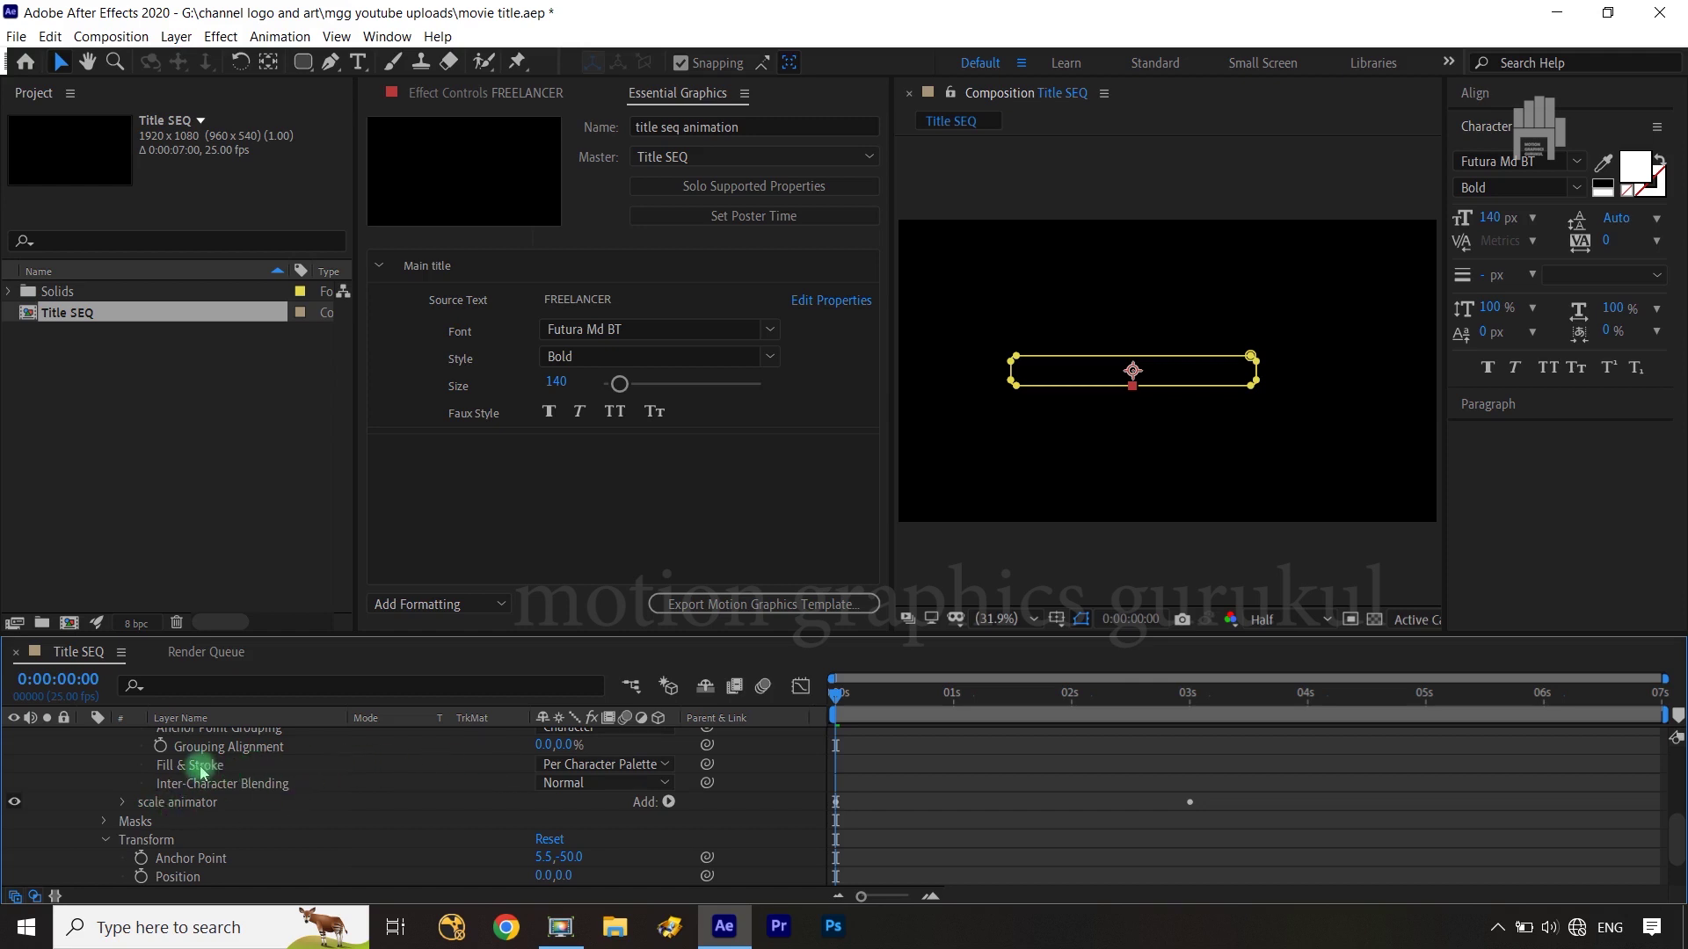
{"action": "left_click_drag", "start_coordinate": [201, 771], "coordinate": [427, 469]}
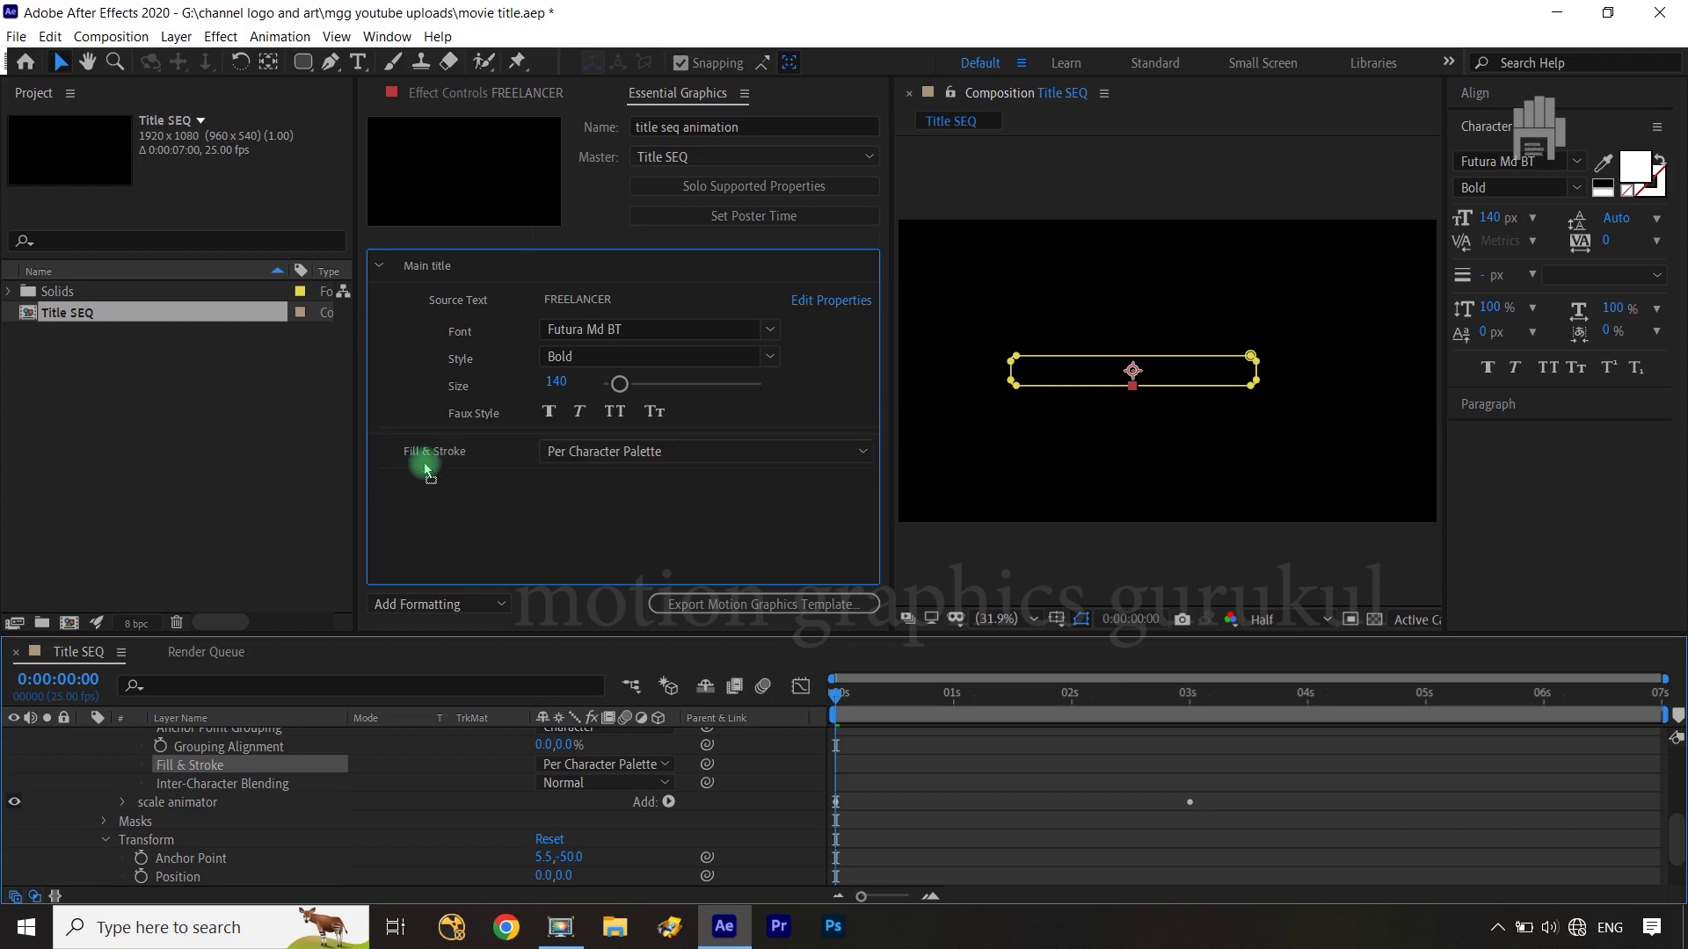
{"action": "left_click", "coordinate": [666, 457]}
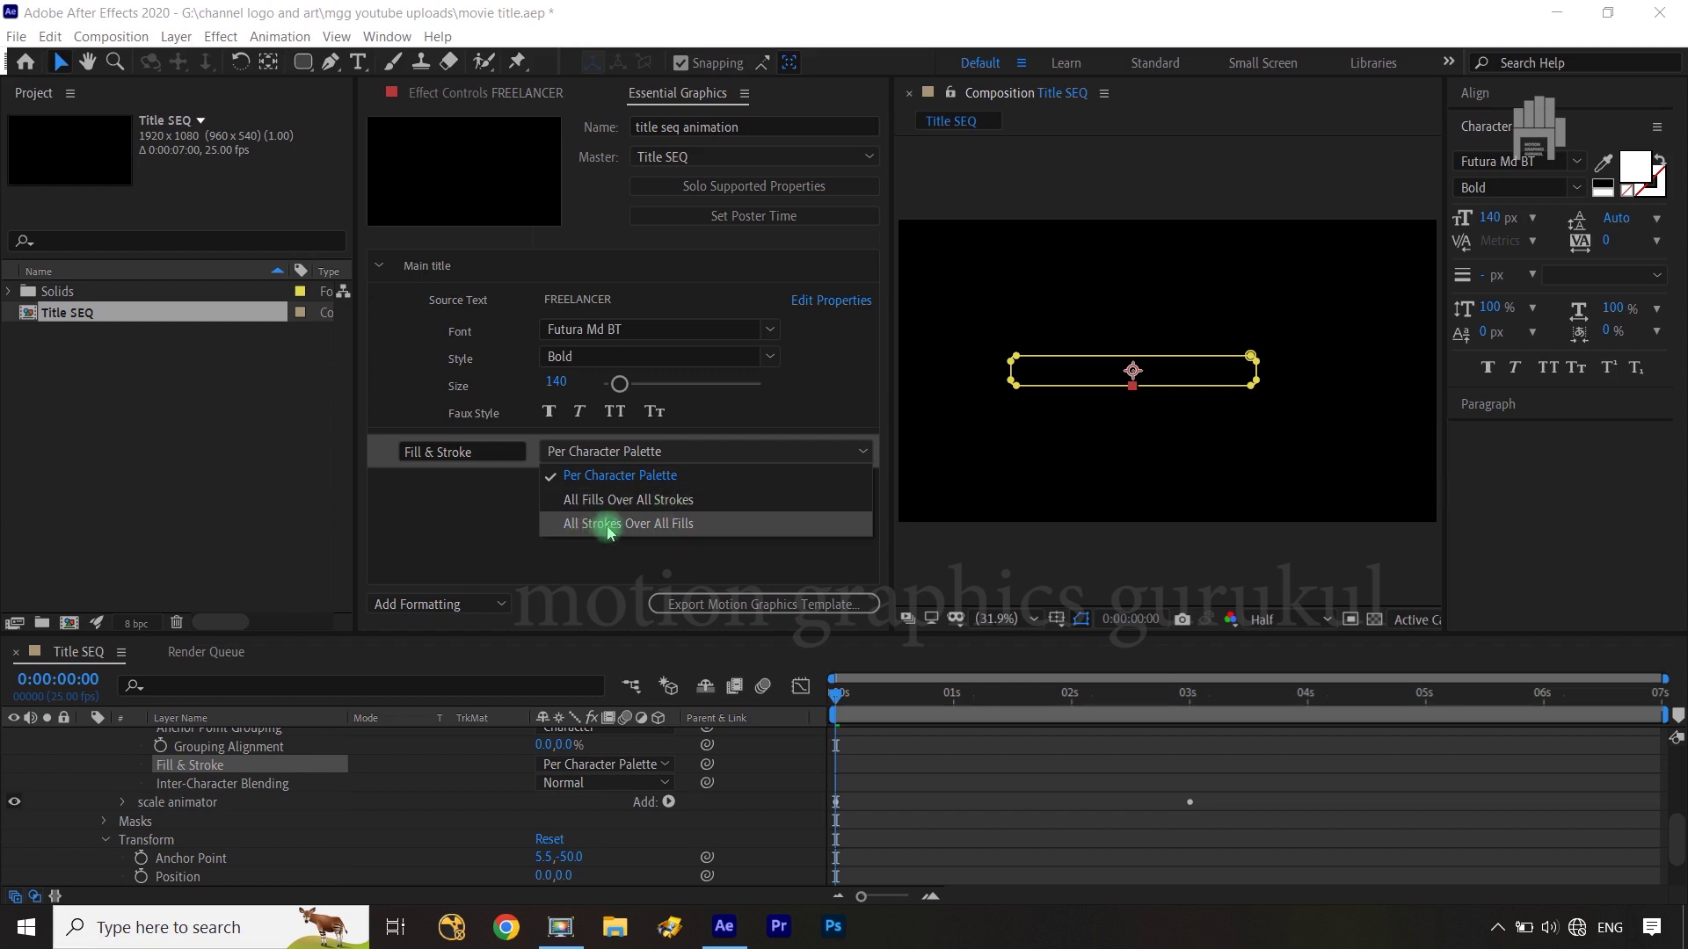
{"action": "left_click", "coordinate": [481, 528]}
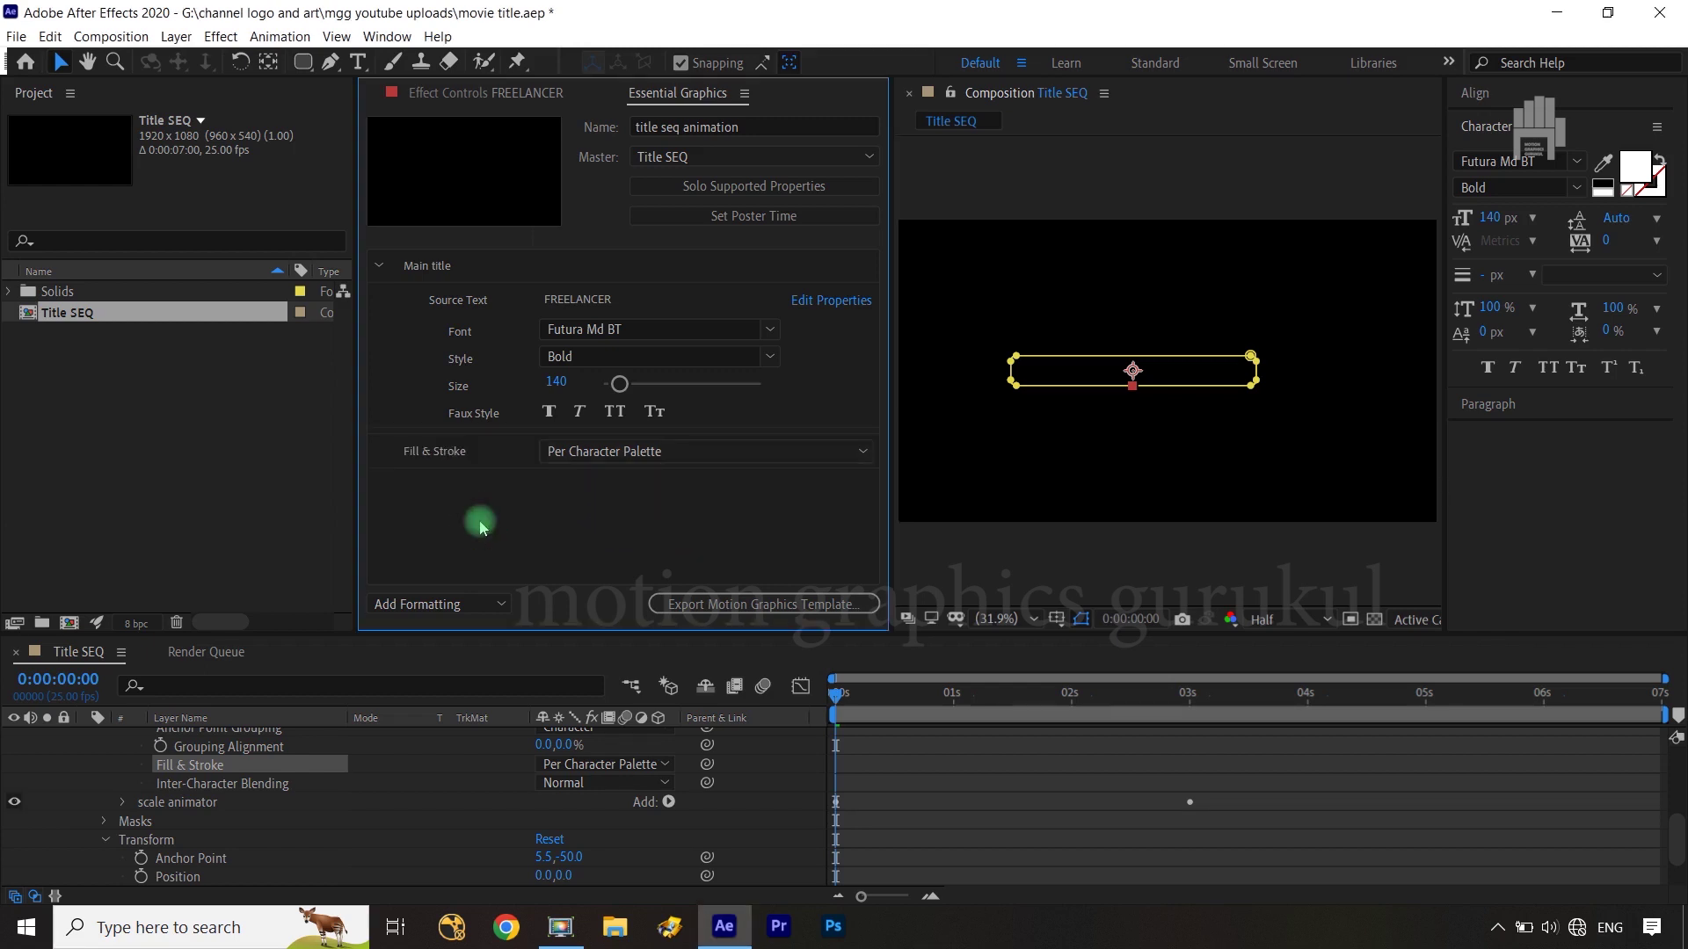
{"action": "scroll", "coordinate": [290, 782], "scroll_direction": "up", "scroll_amount": 5}
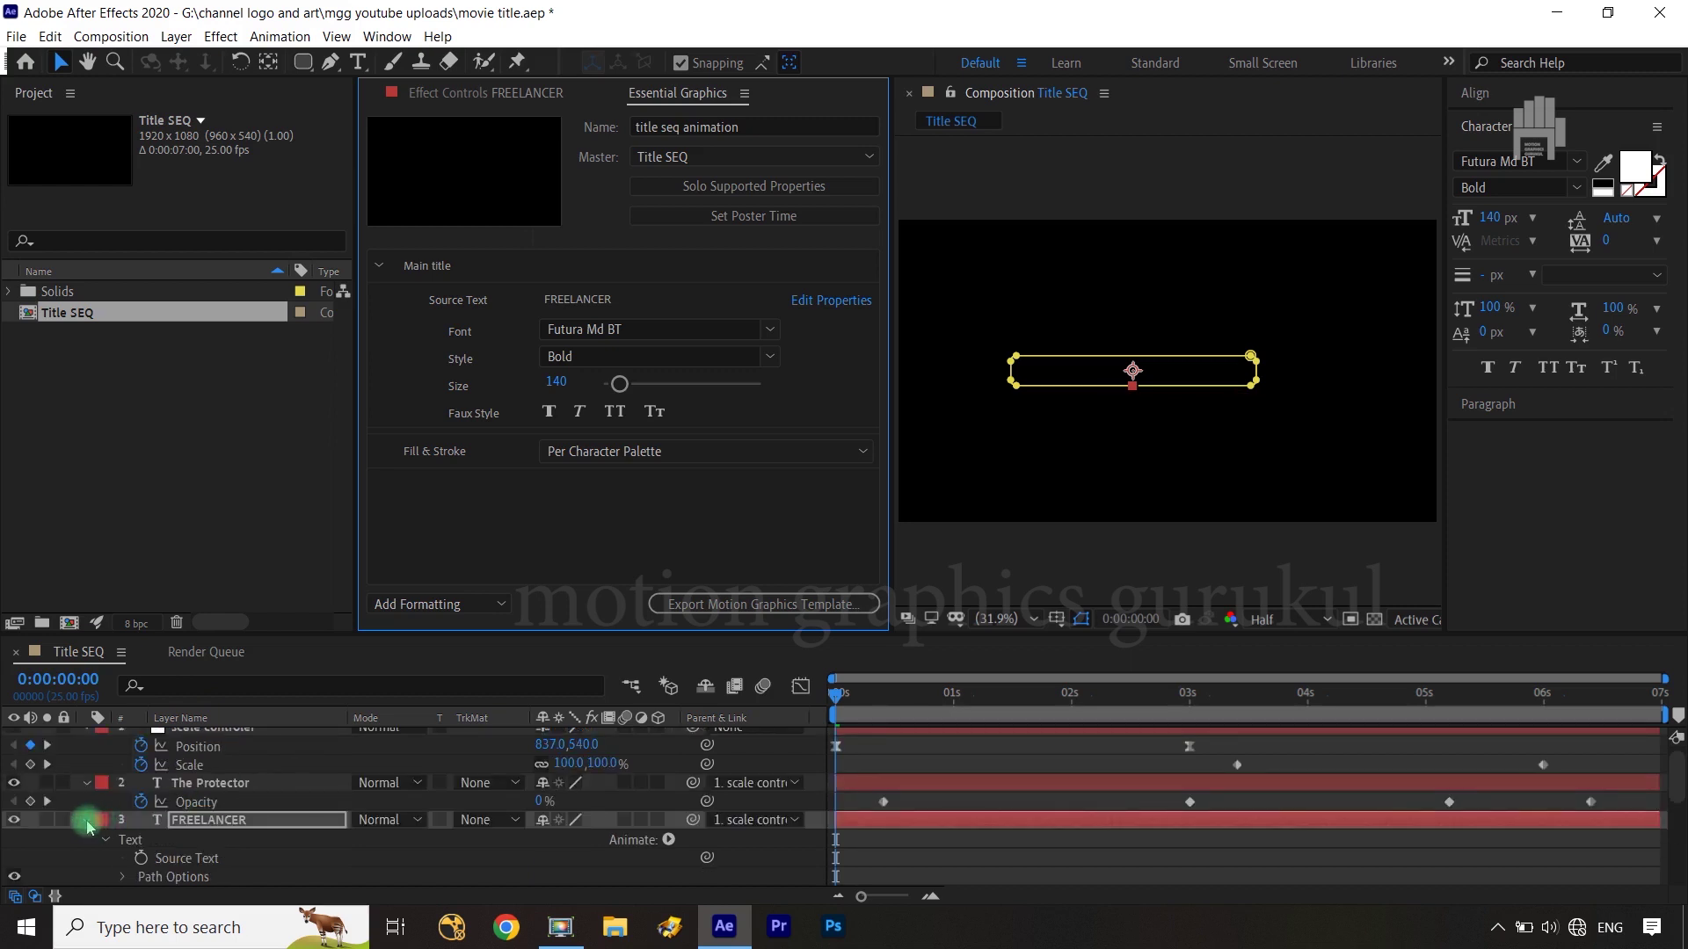
Apply a Generate > Fill effect to the FREELANCER layer.
{"action": "left_click", "coordinate": [87, 822]}
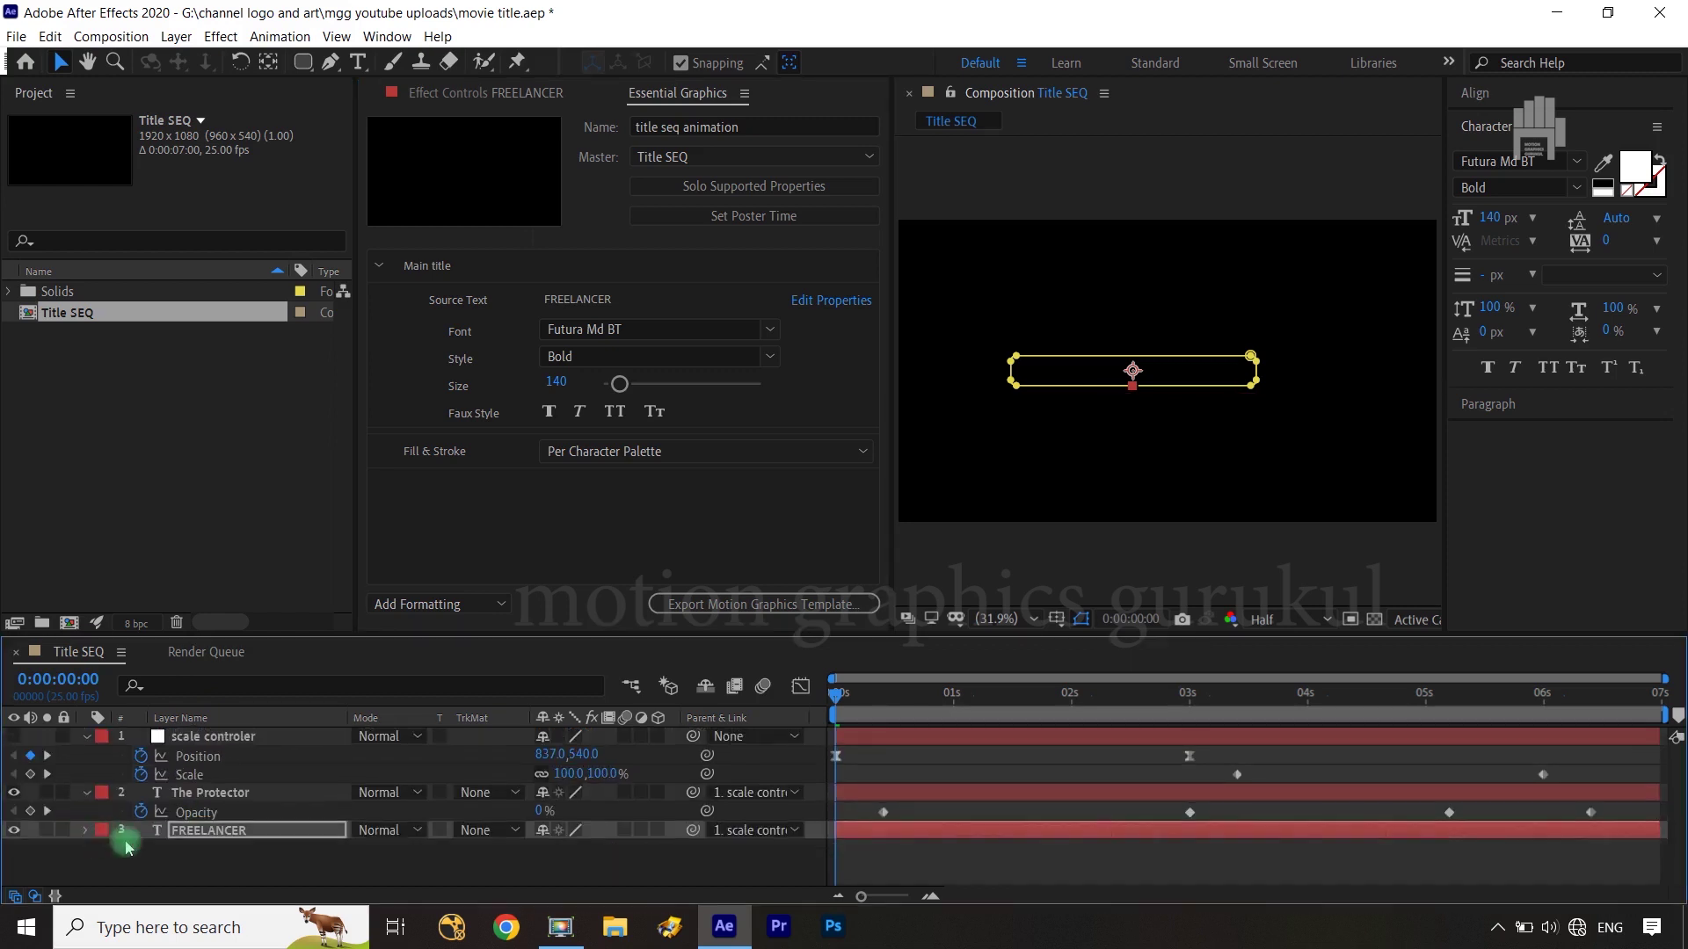
{"action": "left_click", "coordinate": [301, 831]}
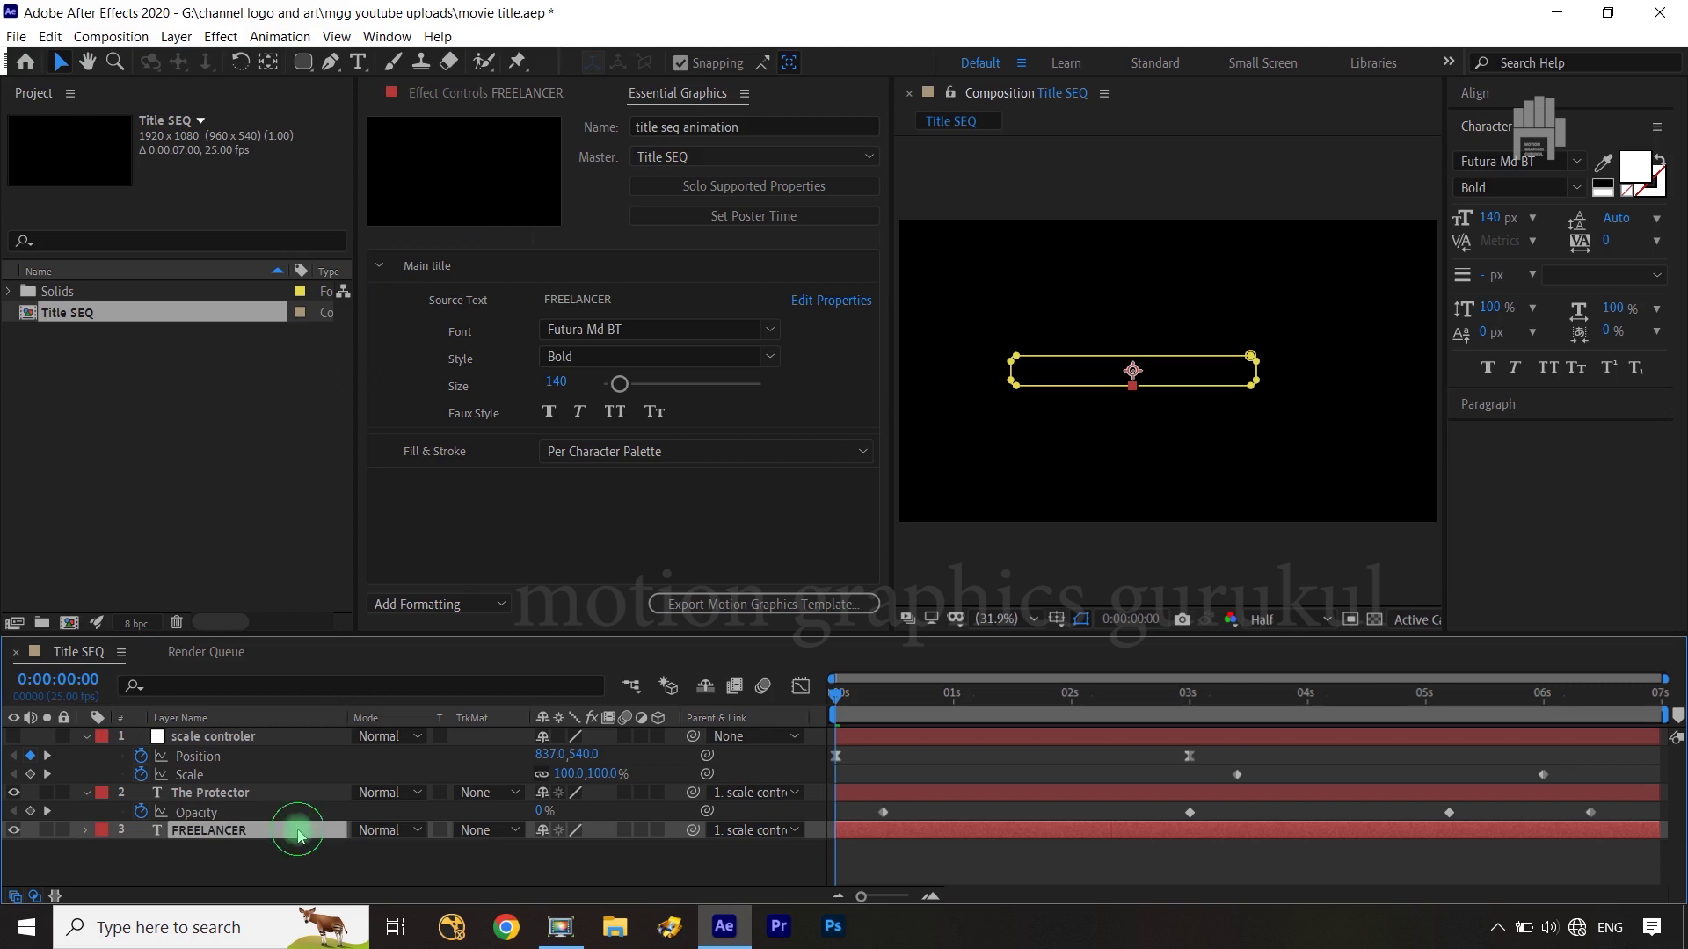
{"action": "left_click", "coordinate": [219, 37]}
{"action": "mouse_move", "coordinate": [276, 321]}
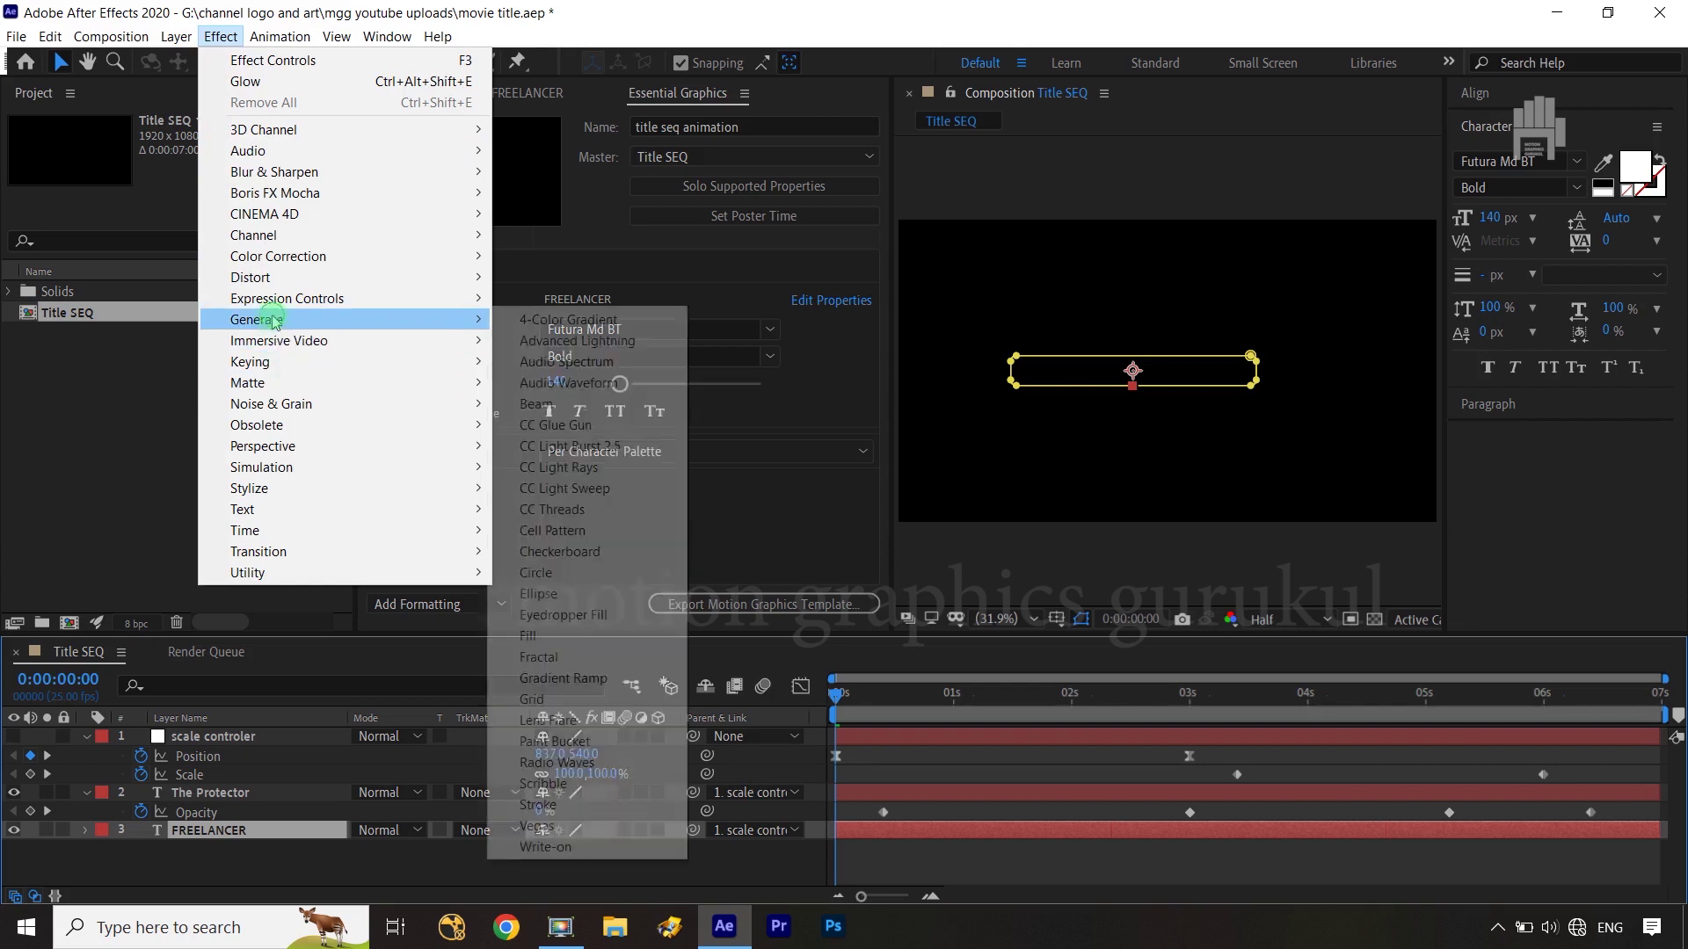
{"action": "left_click", "coordinate": [580, 637]}
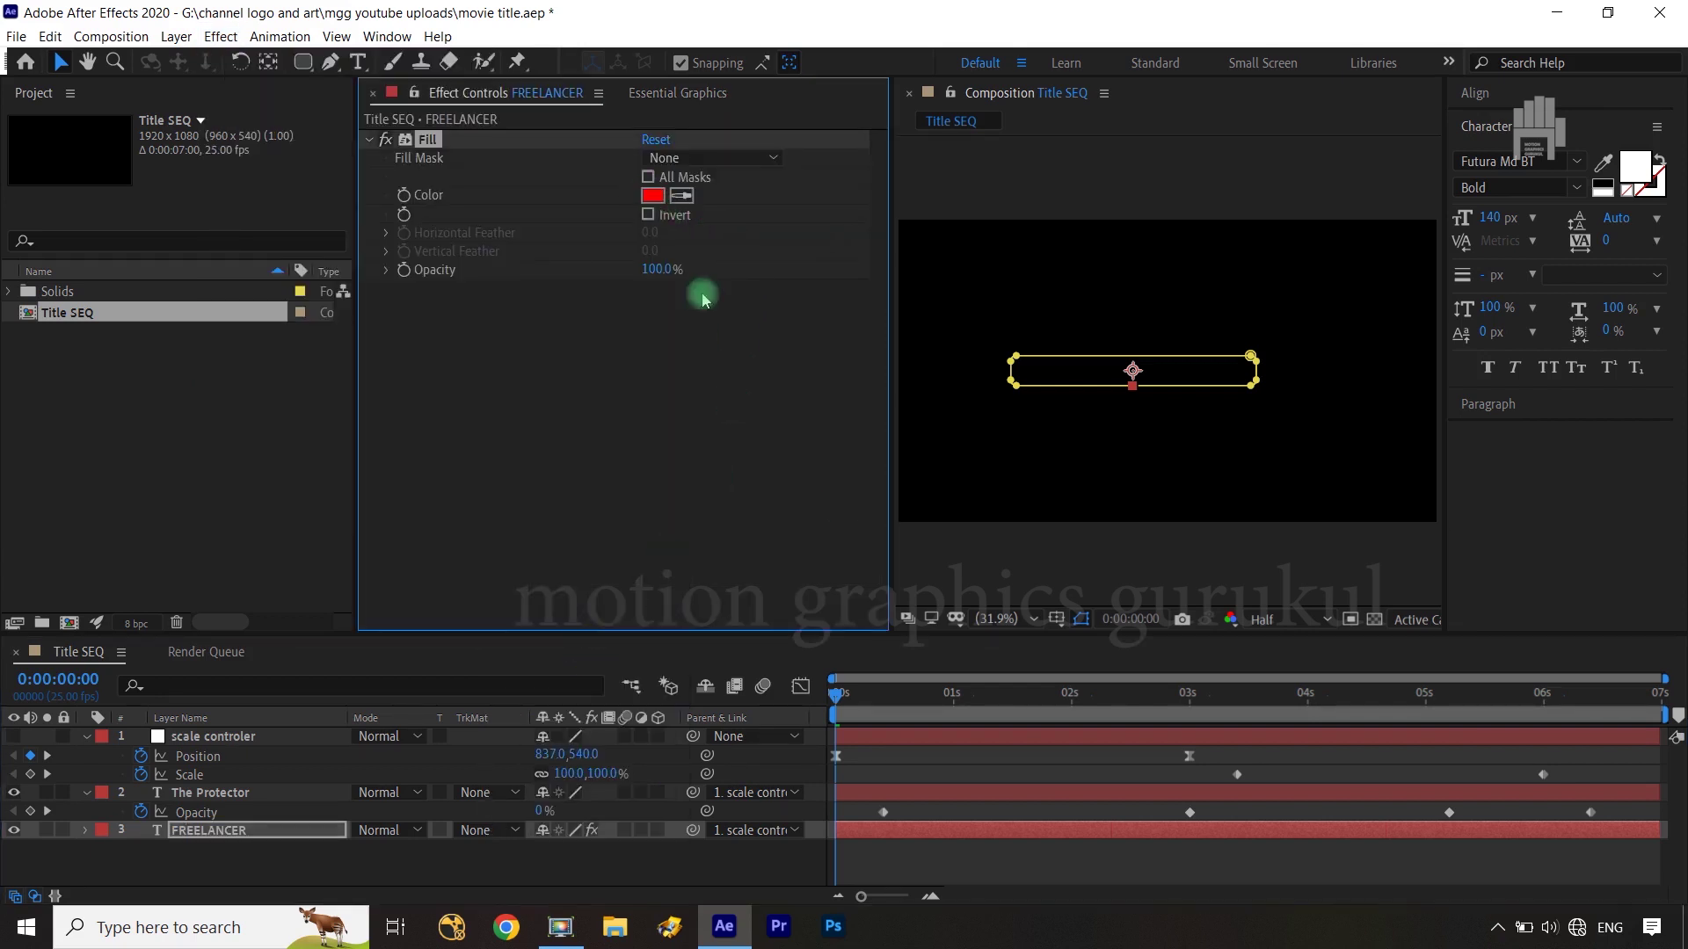
Set the Fill effect's colour to white (FFFFFF), viewed at 3:02 where both titles show.
{"action": "left_click", "coordinate": [837, 695]}
{"action": "left_click_drag", "start_coordinate": [838, 695], "coordinate": [1197, 694]}
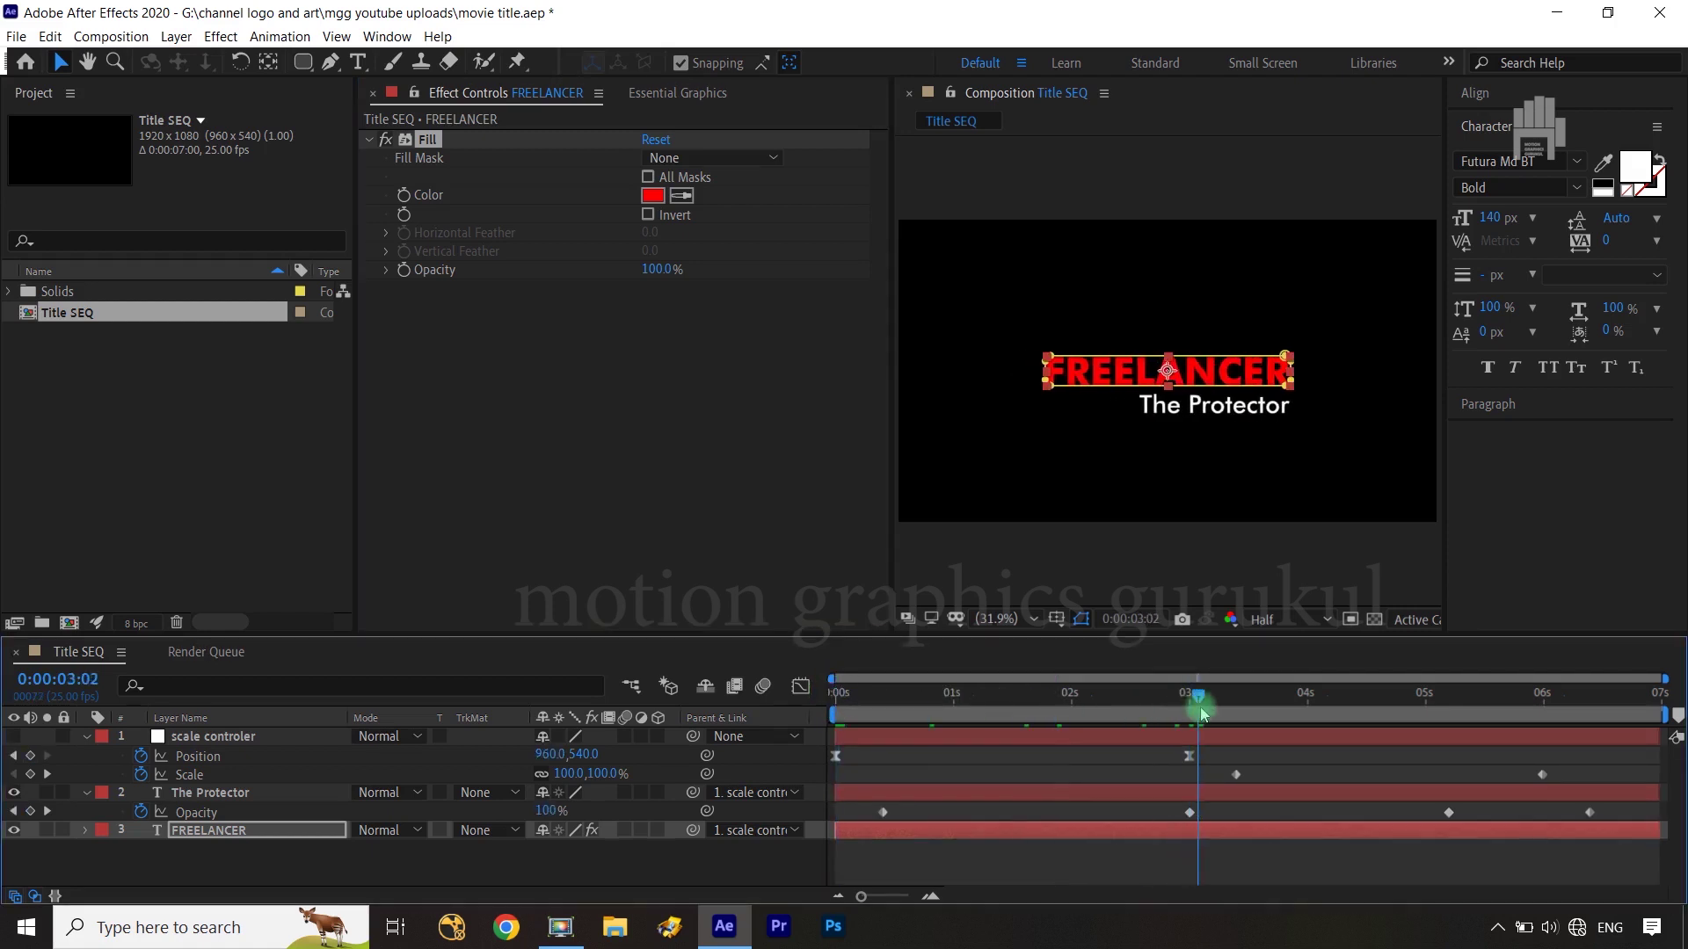
{"action": "left_click", "coordinate": [652, 196]}
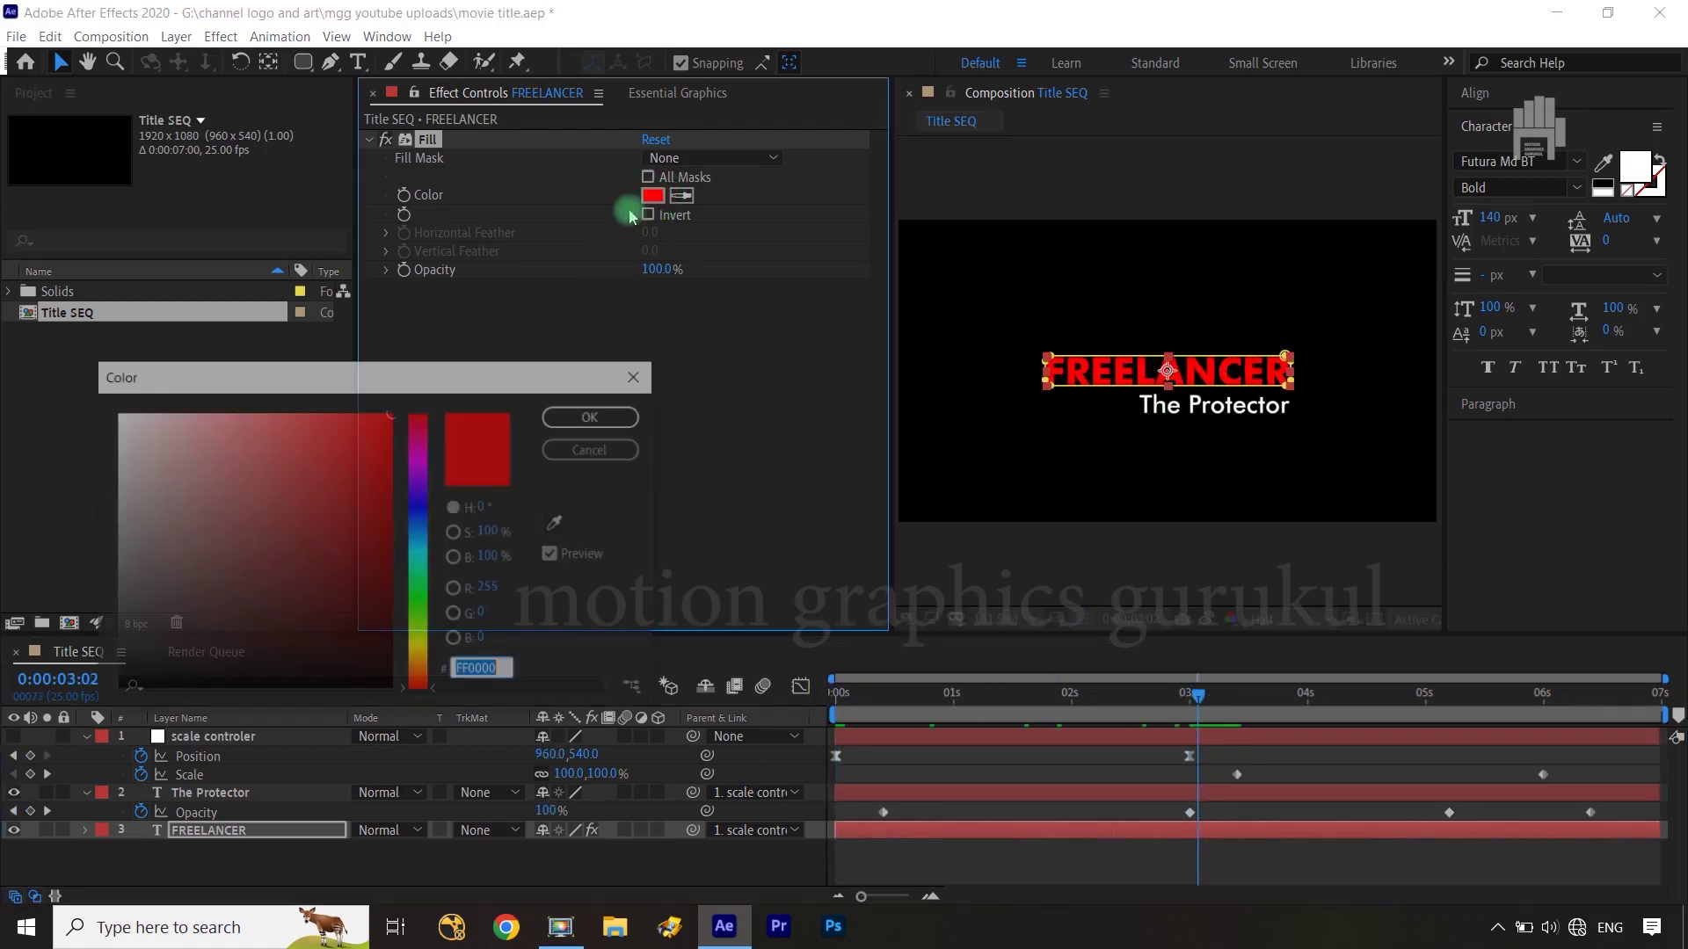
{"action": "left_click_drag", "start_coordinate": [234, 472], "coordinate": [35, 343]}
{"action": "left_click", "coordinate": [595, 415]}
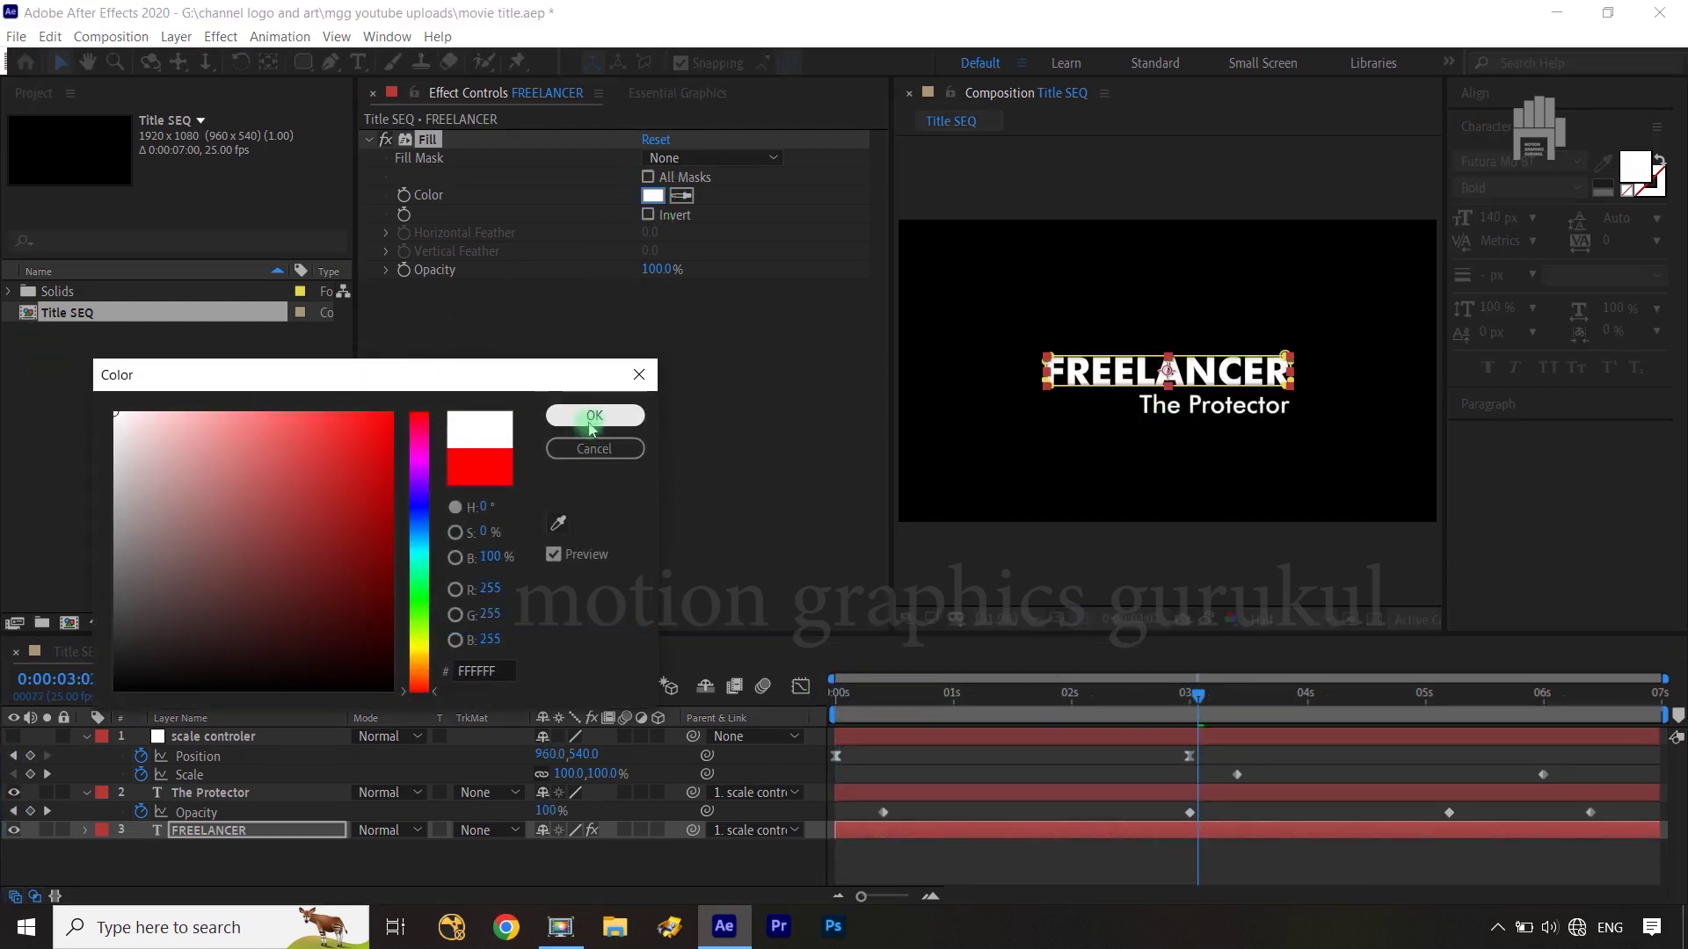
{"action": "left_click", "coordinate": [567, 486]}
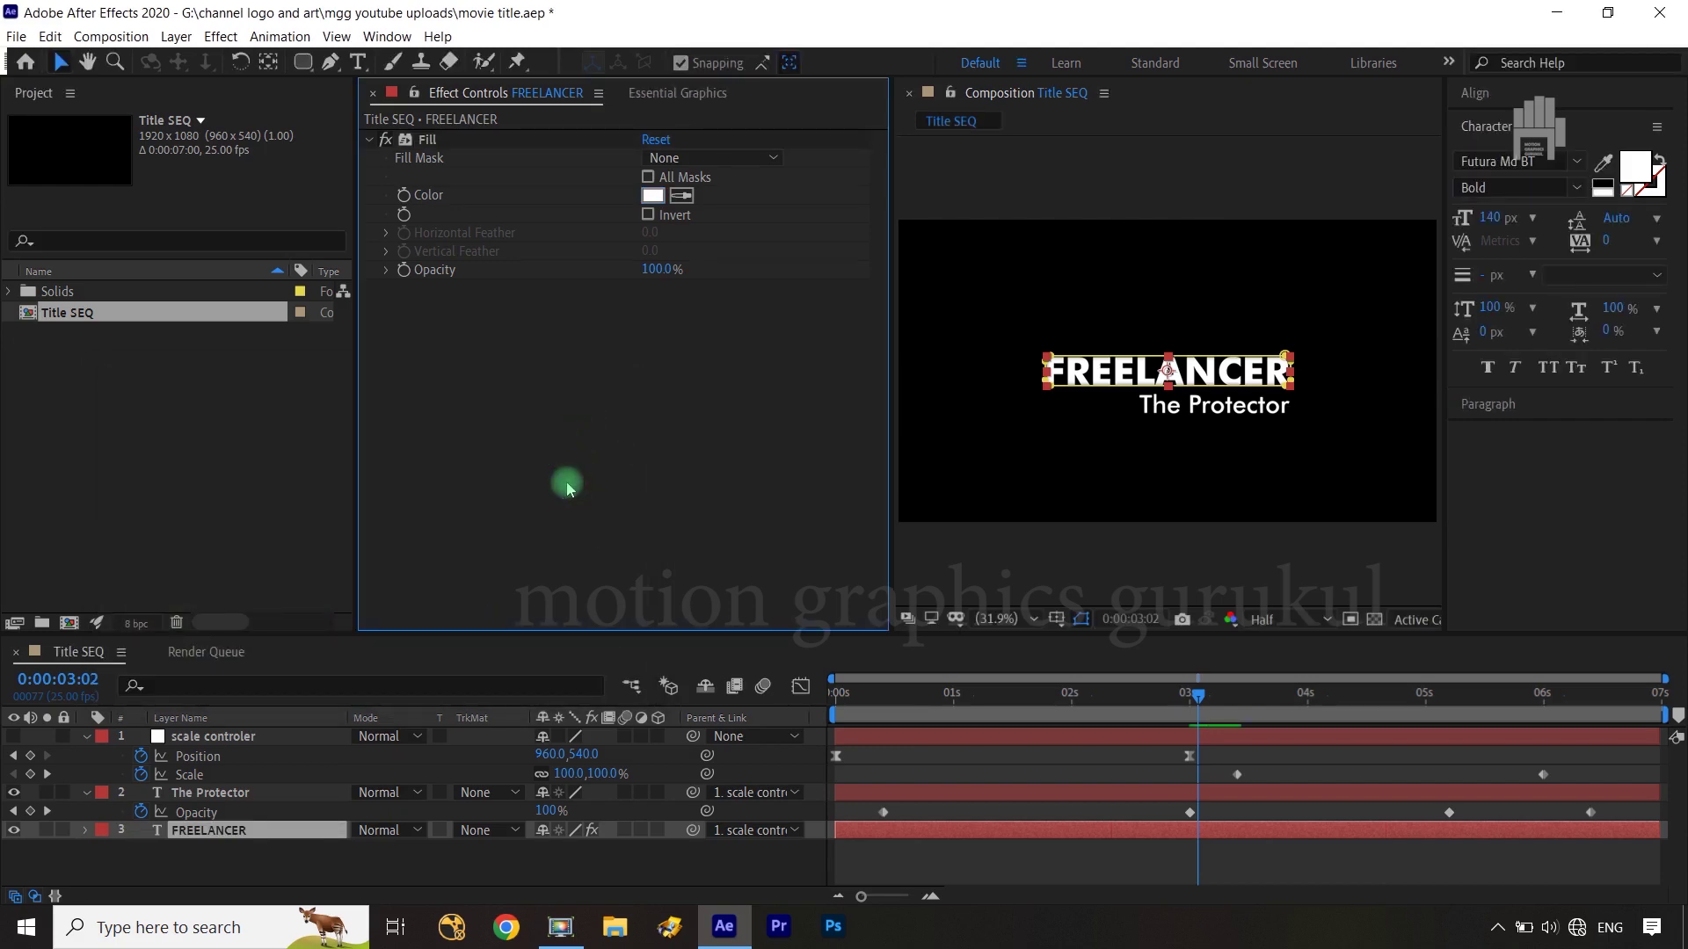
{"action": "left_click", "coordinate": [693, 92]}
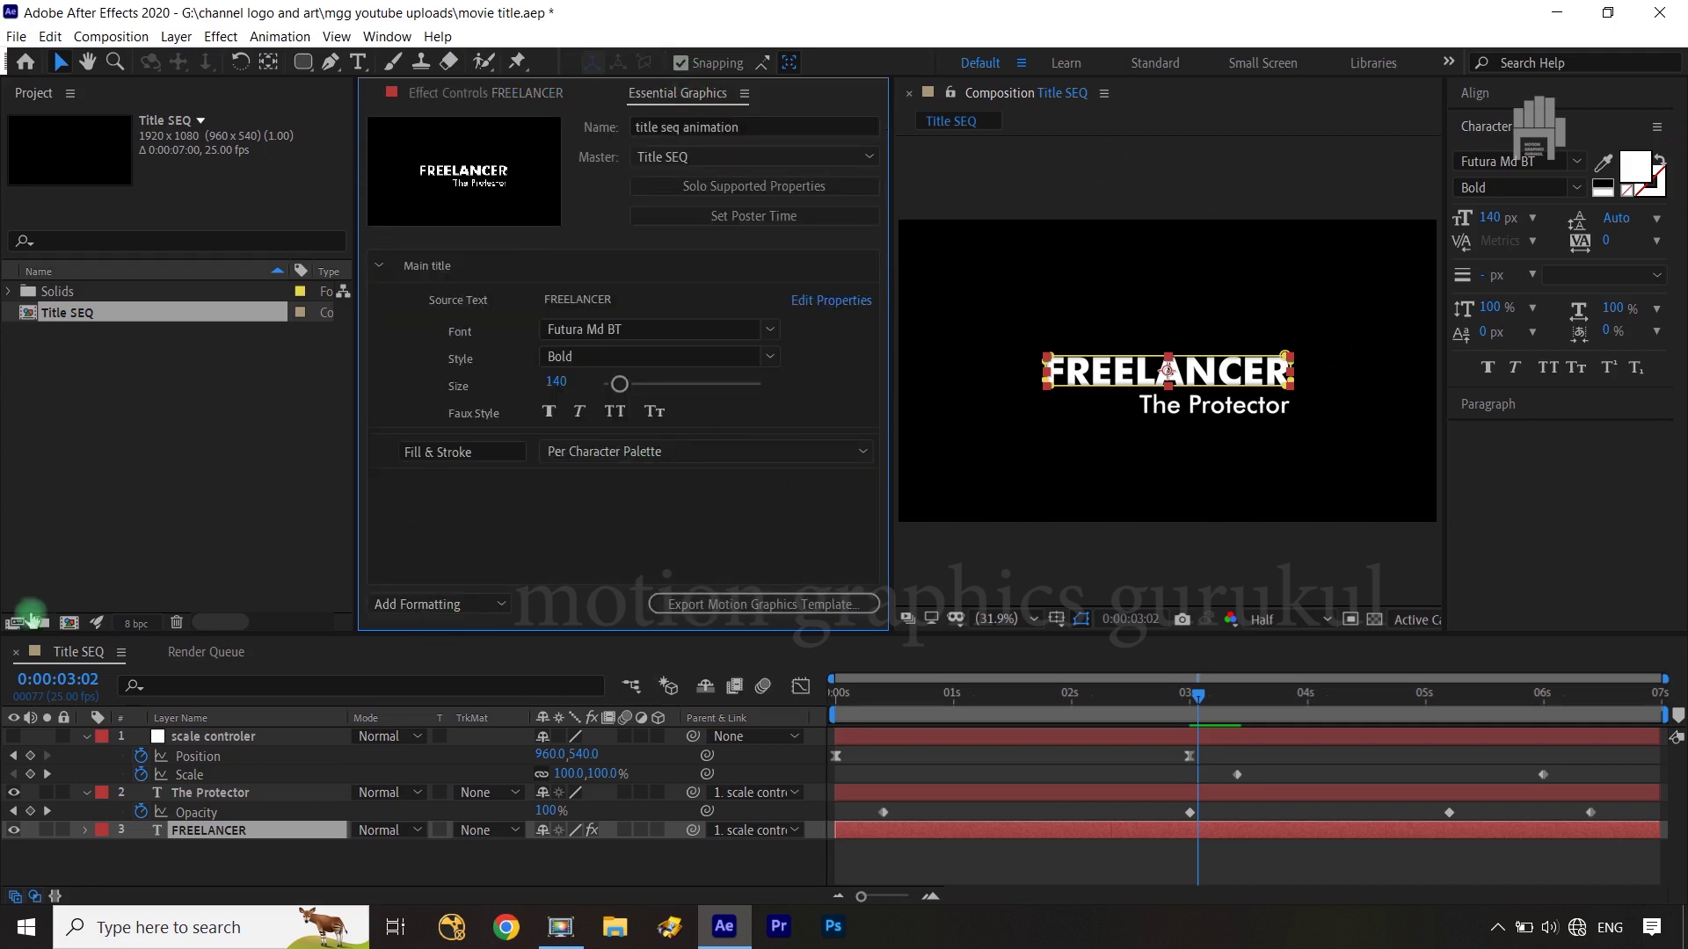
Drag the FREELANCER Fill effect's Color property into the Essential Graphics template.
{"action": "left_click", "coordinate": [84, 830]}
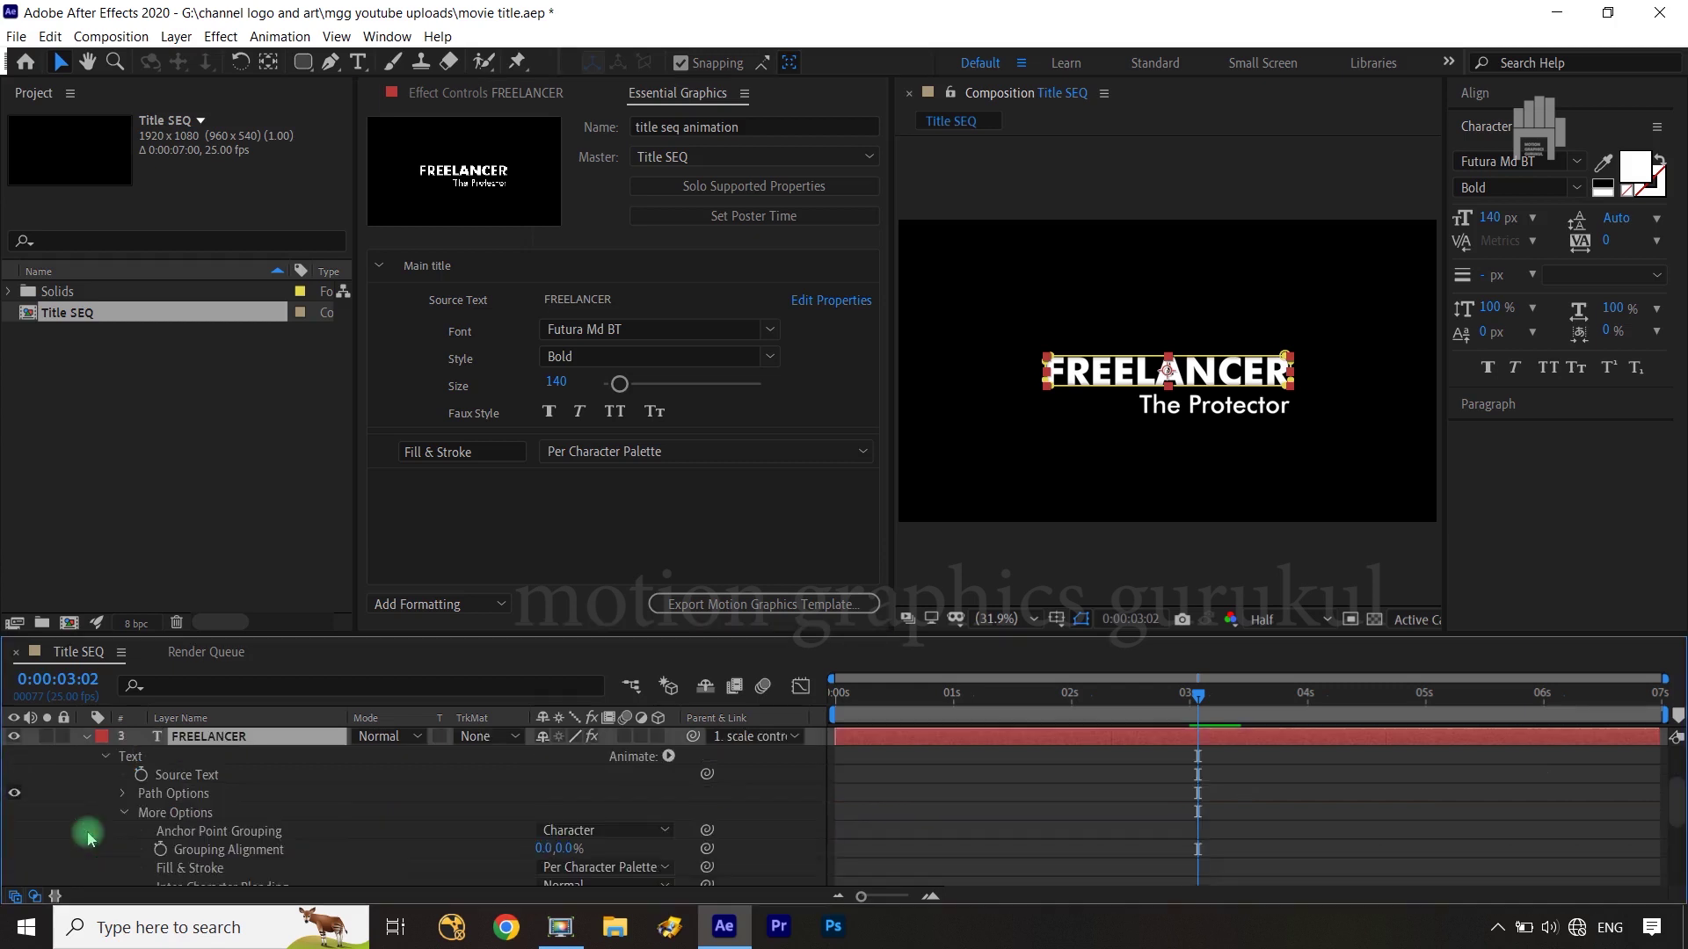
{"action": "scroll", "coordinate": [118, 833], "scroll_direction": "down", "scroll_amount": 5}
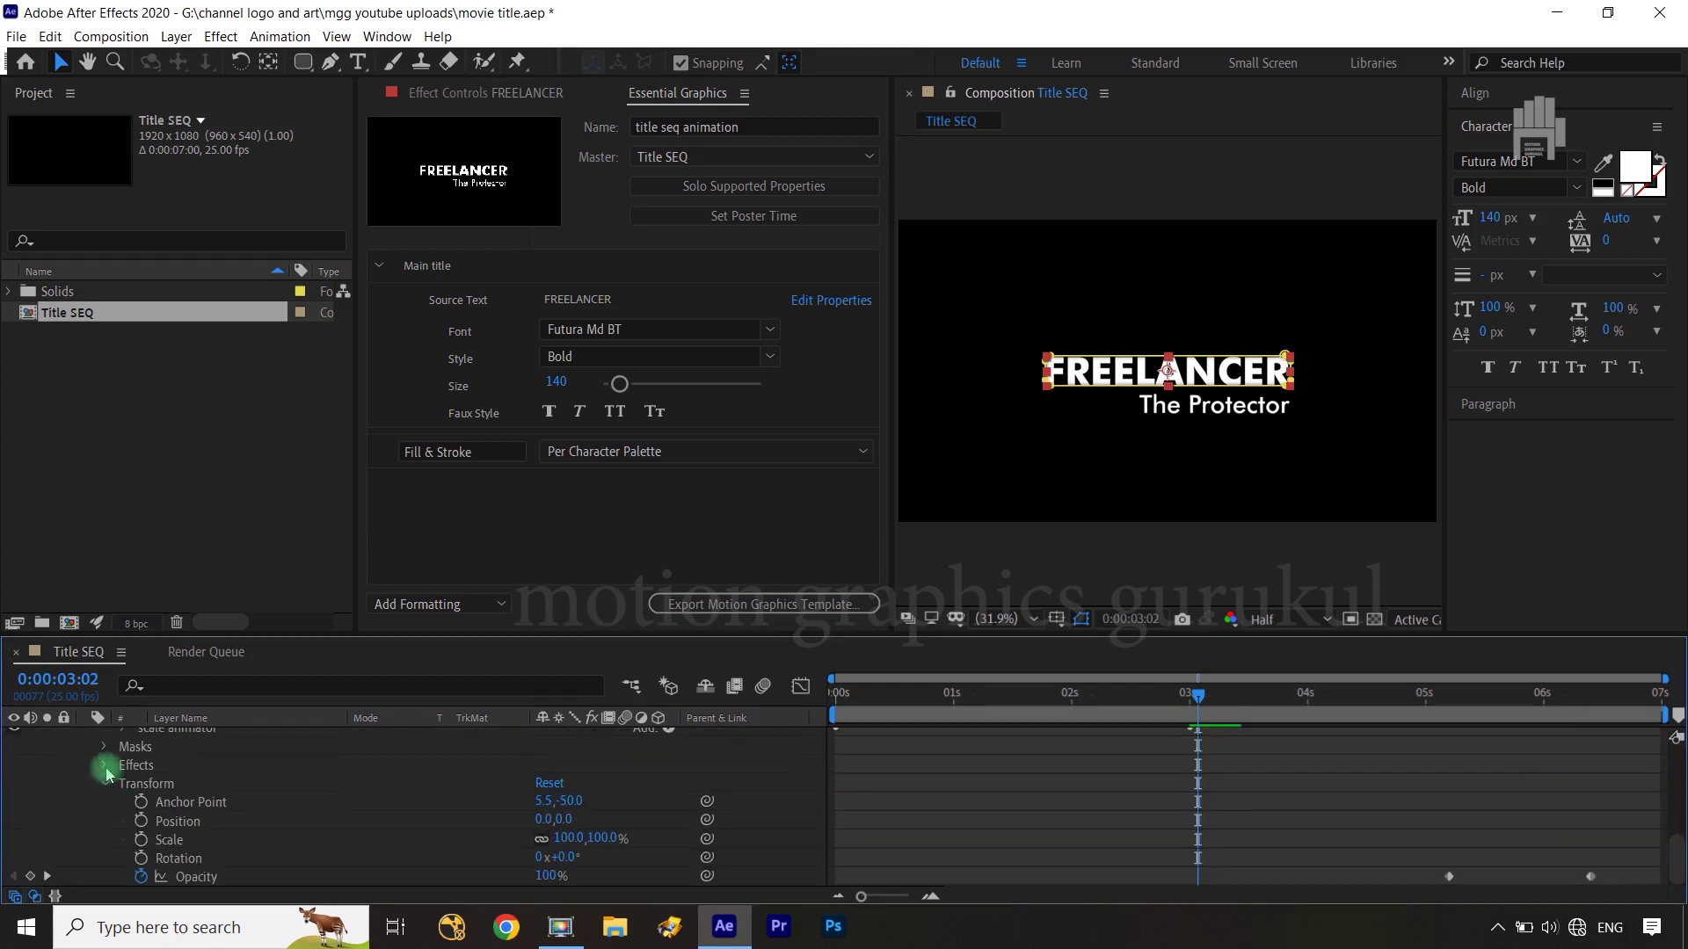
{"action": "left_click", "coordinate": [104, 765]}
{"action": "left_click", "coordinate": [123, 785]}
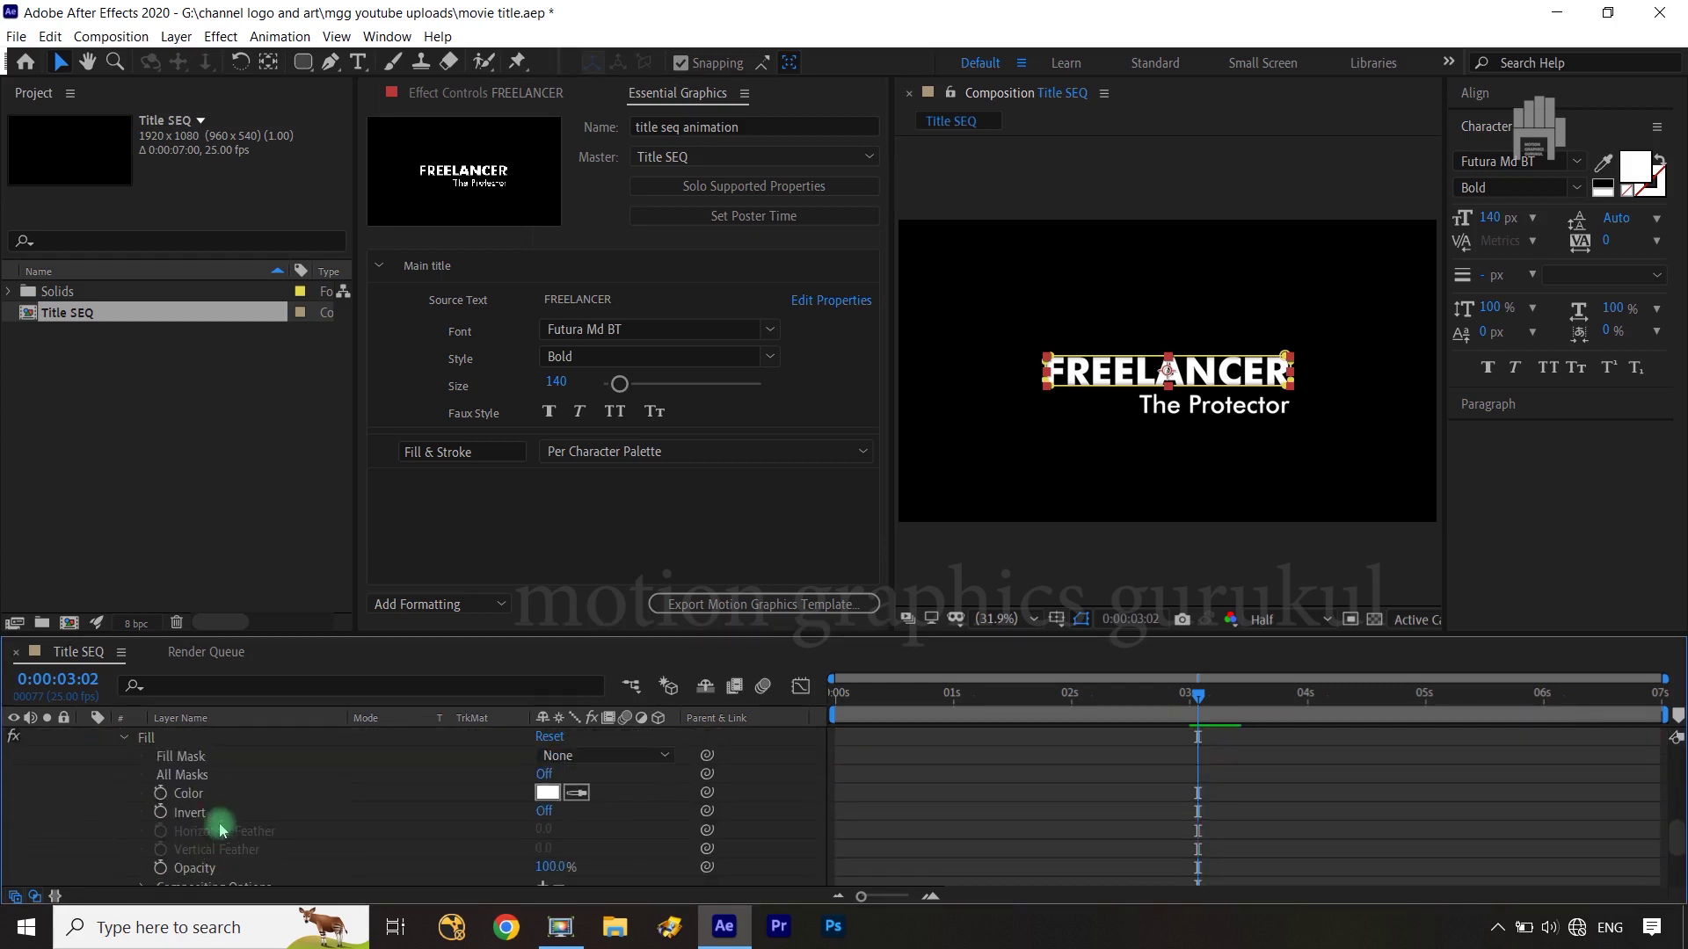
{"action": "left_click", "coordinate": [189, 800]}
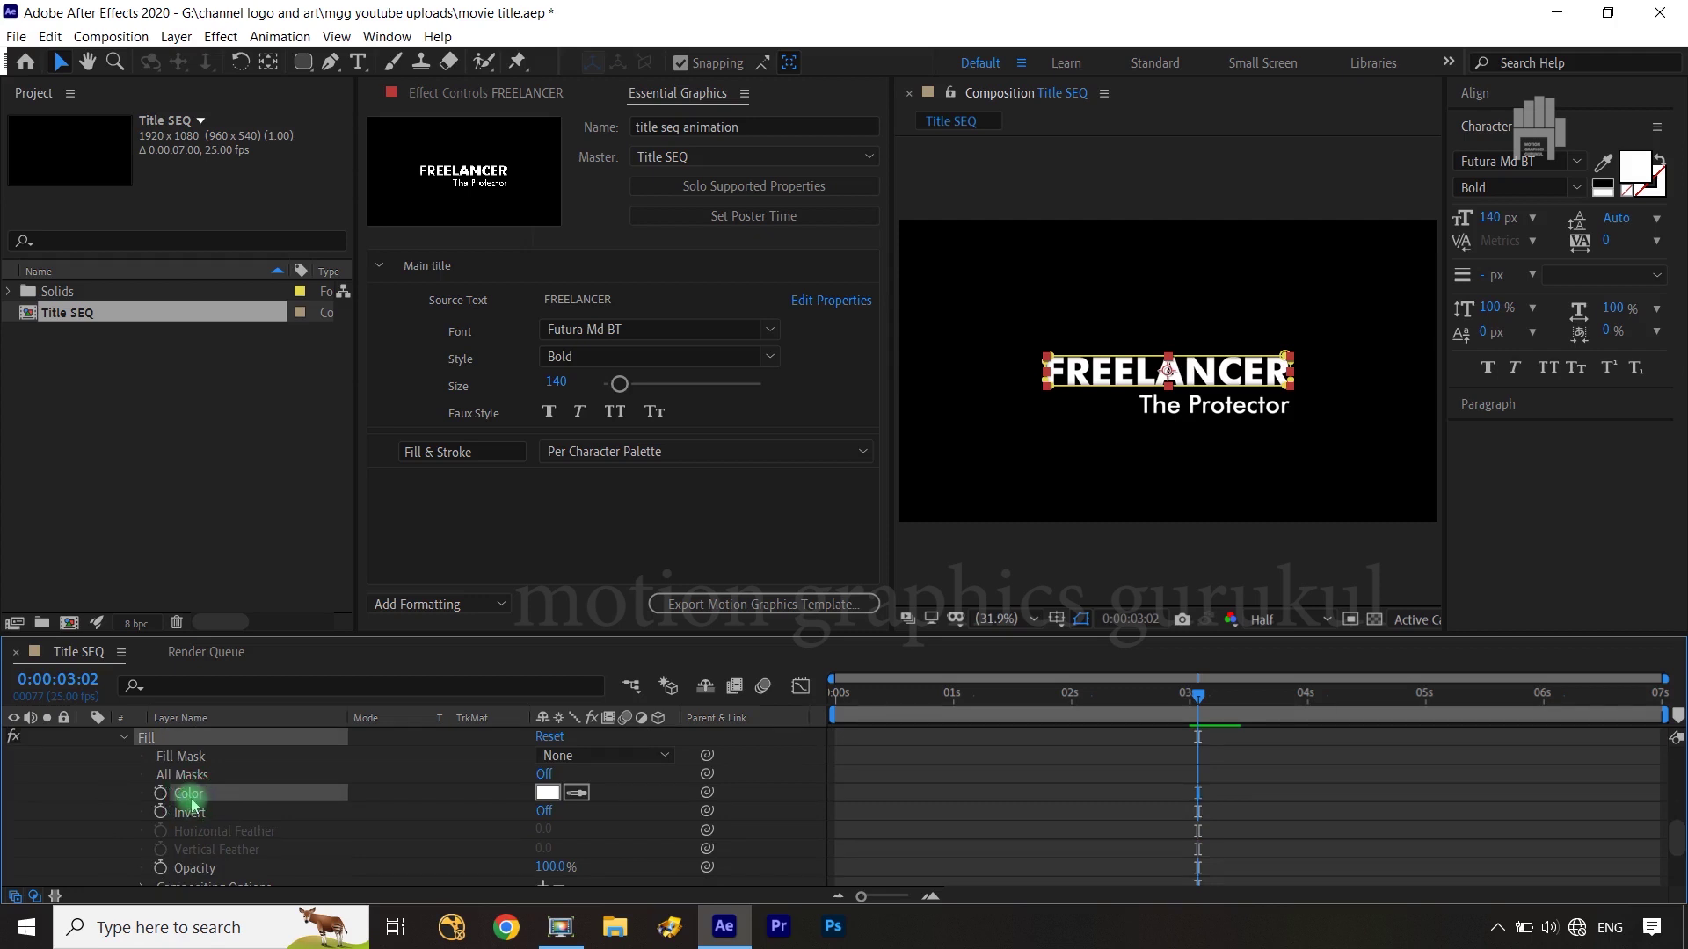
{"action": "left_click_drag", "start_coordinate": [192, 805], "coordinate": [423, 479]}
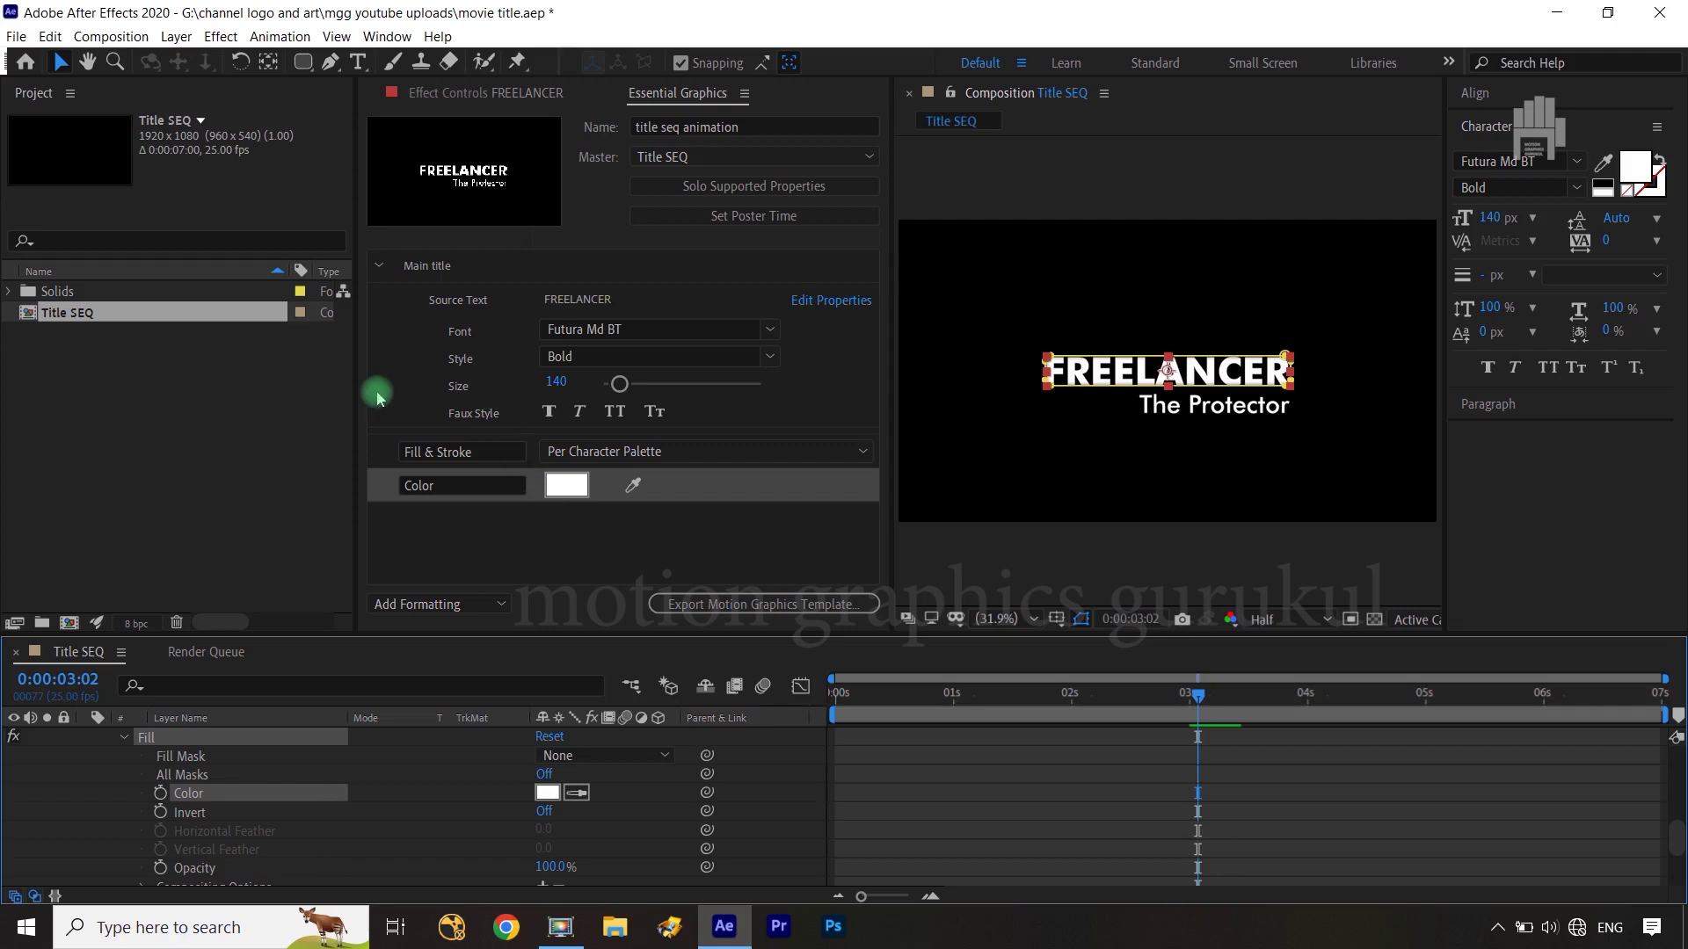
Move the Color control above Fill & Stroke in the Main title group.
{"action": "left_click", "coordinate": [383, 267]}
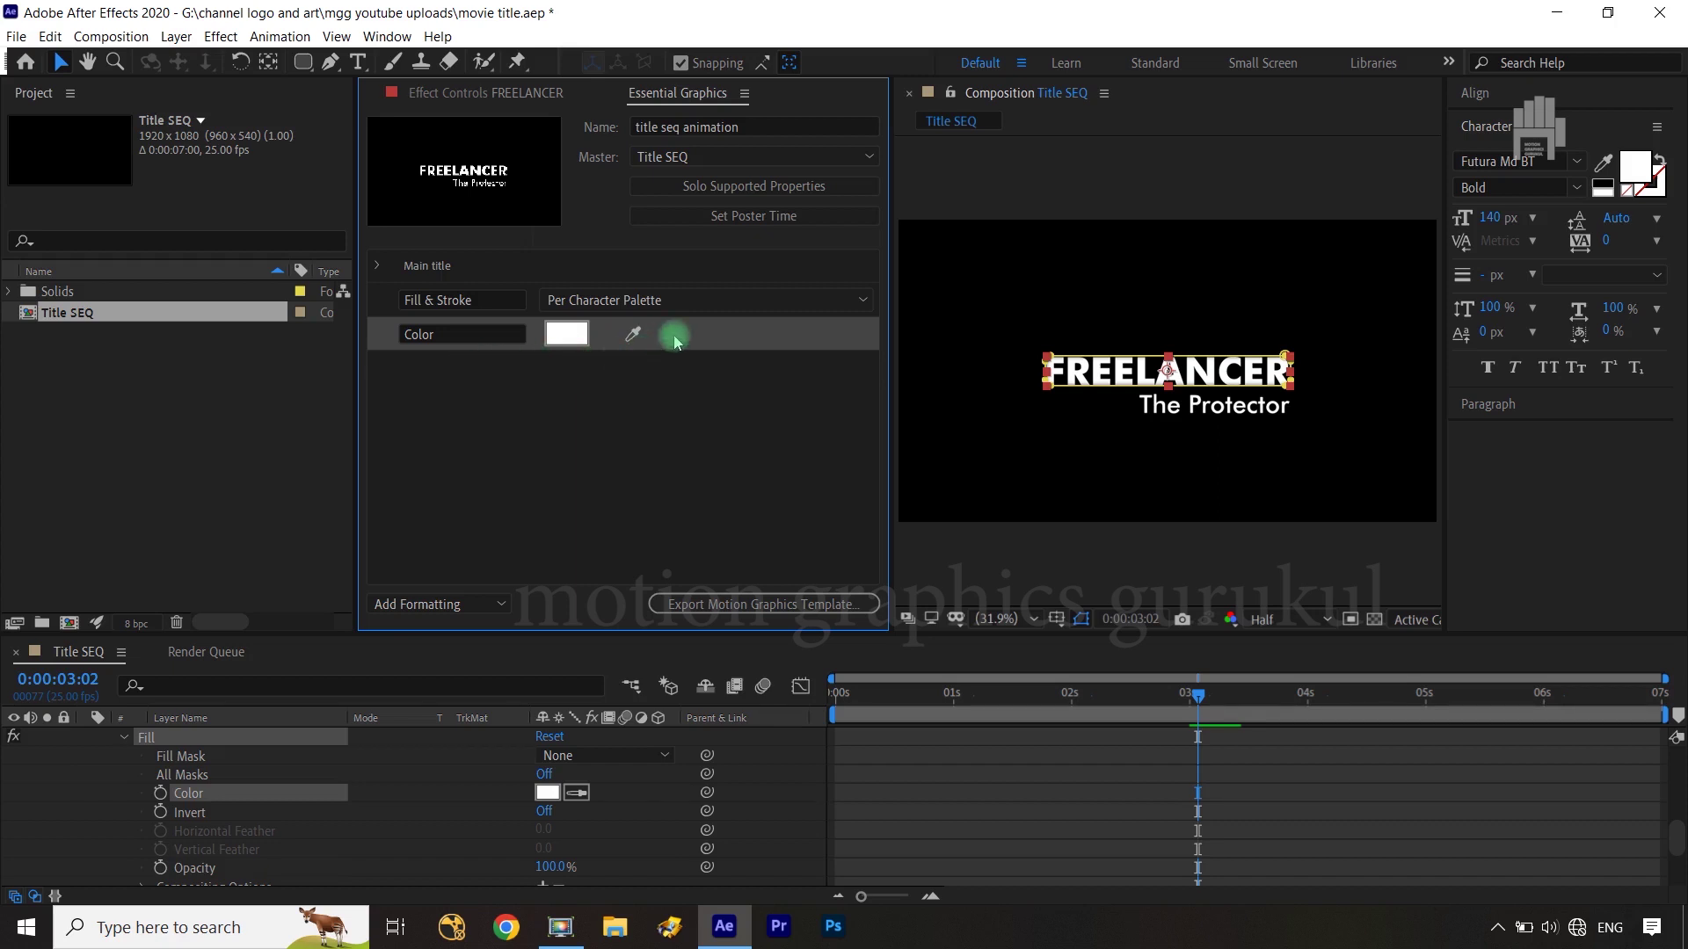
{"action": "left_click_drag", "start_coordinate": [671, 332], "coordinate": [650, 283]}
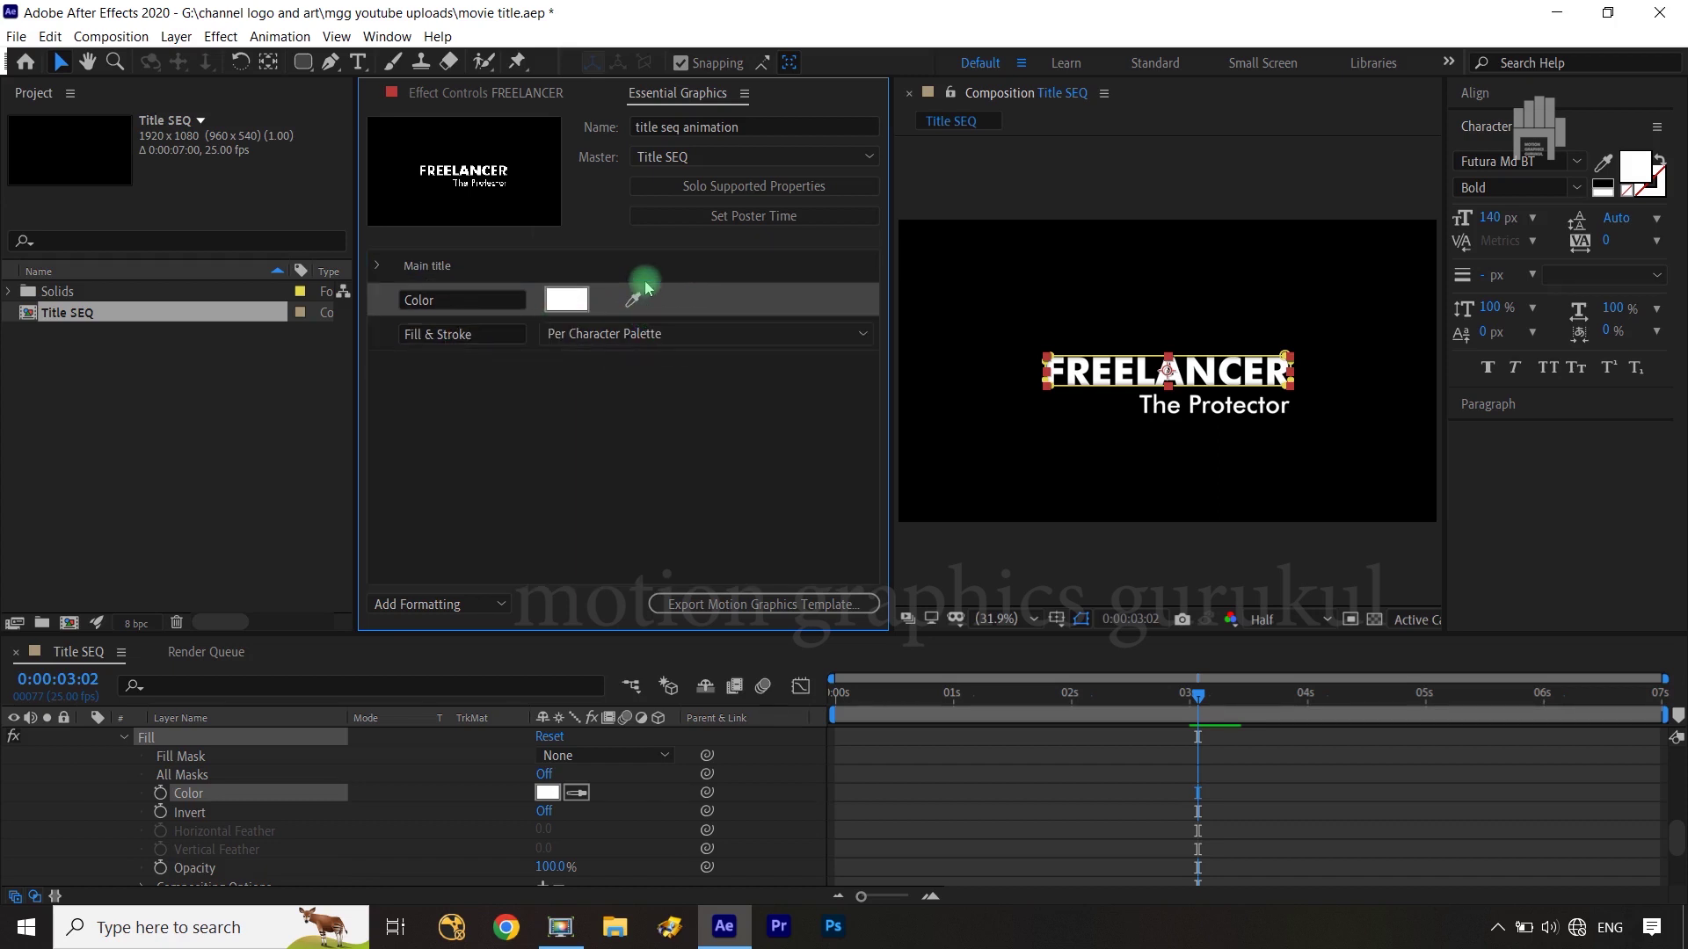
{"action": "left_click", "coordinate": [378, 266]}
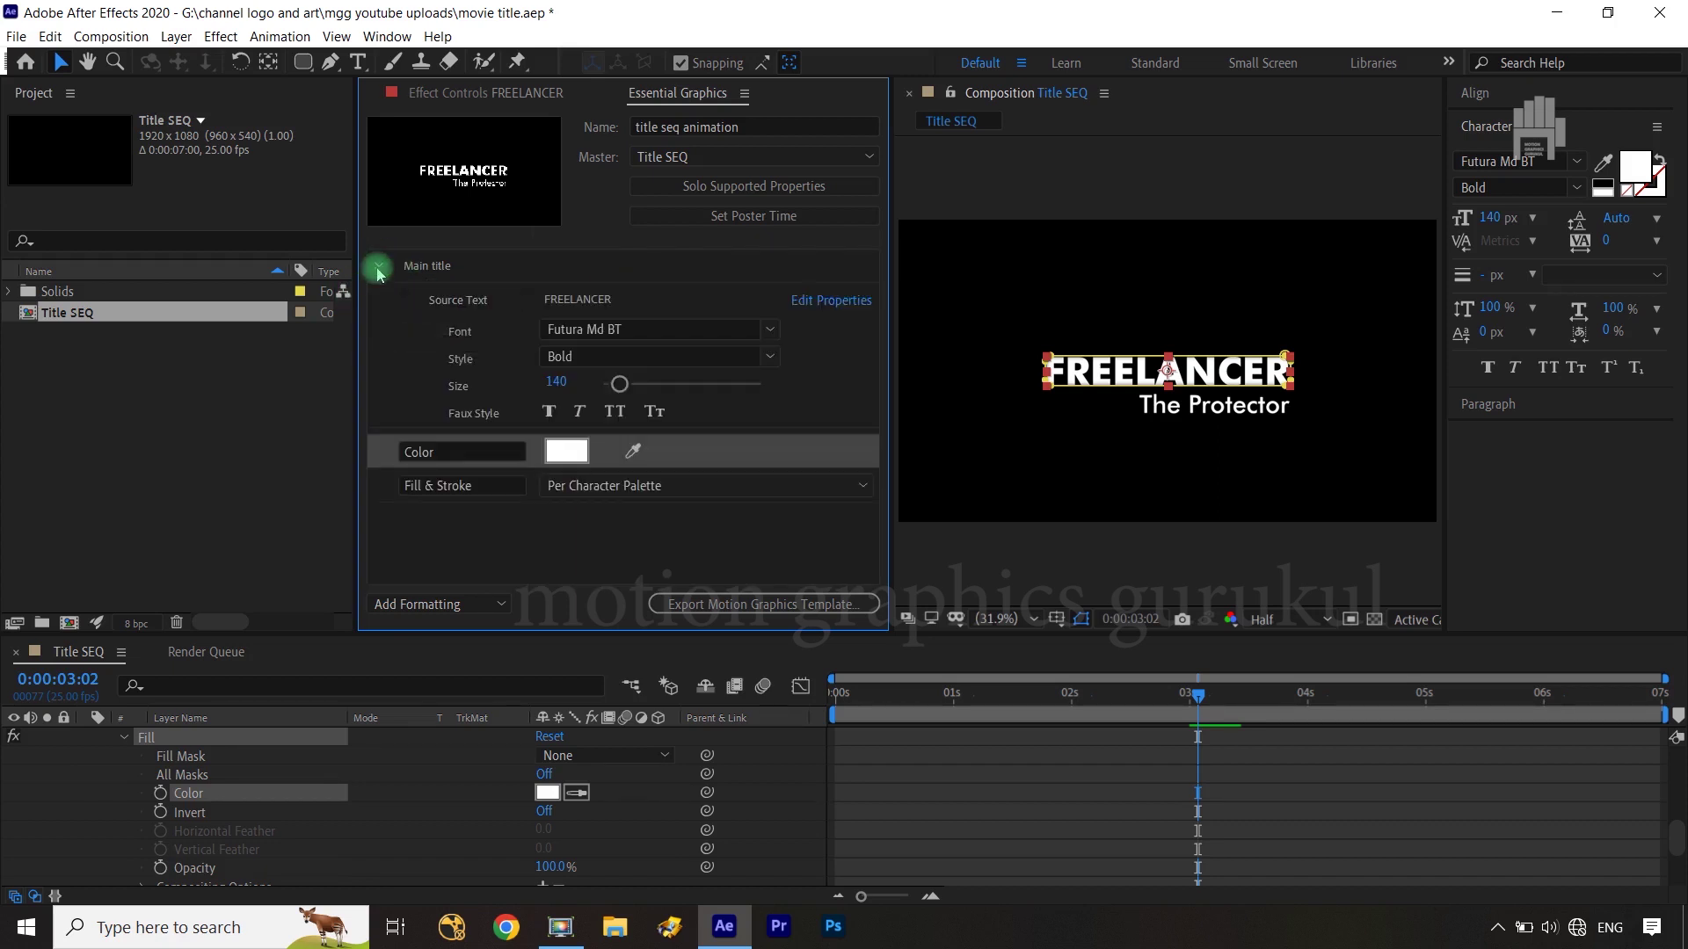
{"action": "left_click", "coordinate": [378, 267]}
{"action": "left_click", "coordinate": [453, 393]}
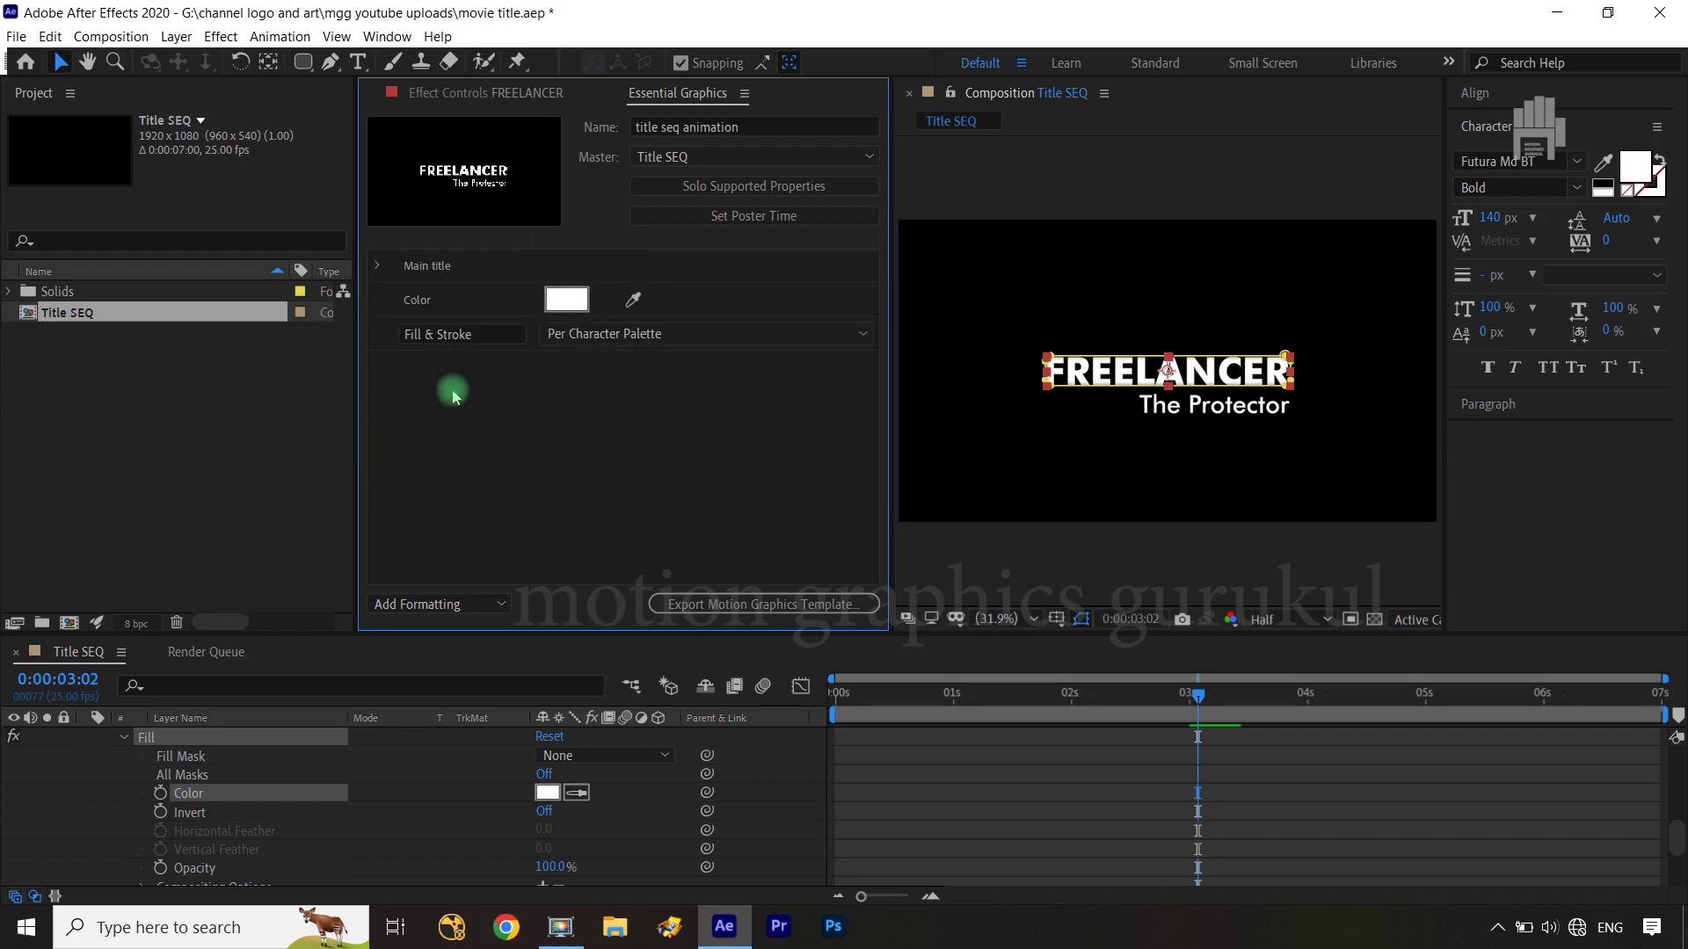
{"action": "left_click", "coordinate": [439, 604]}
Add a new template group named 'sub title'.
{"action": "left_click", "coordinate": [442, 648]}
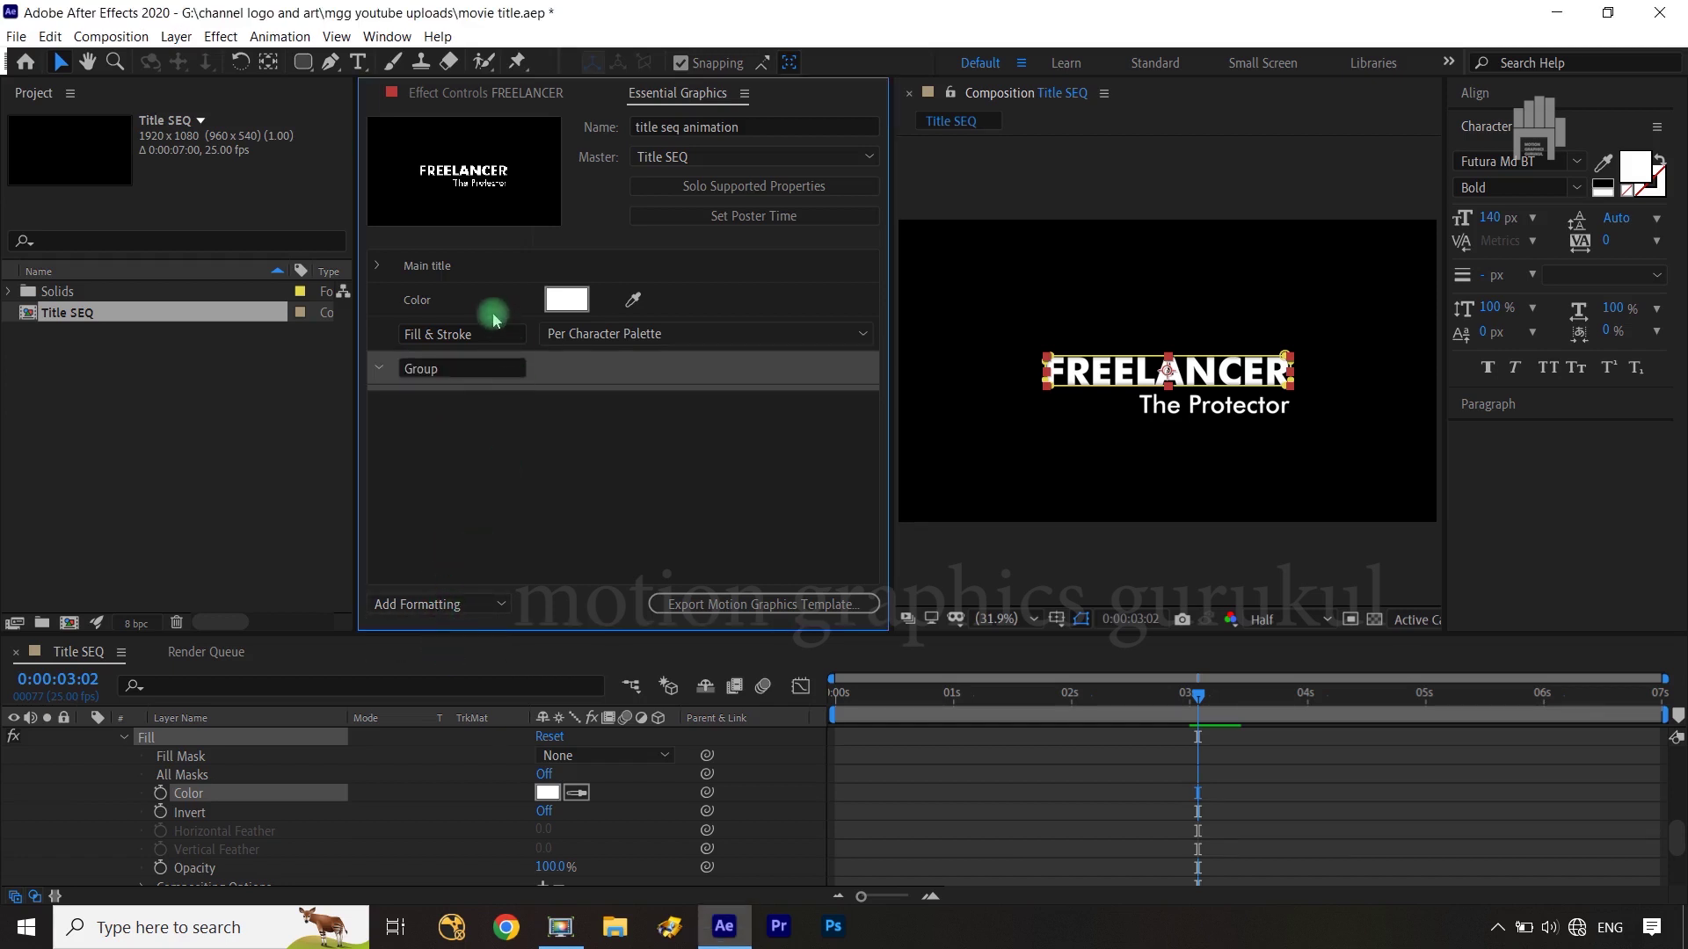
{"action": "double_click", "coordinate": [460, 368]}
{"action": "type", "text": "su"}
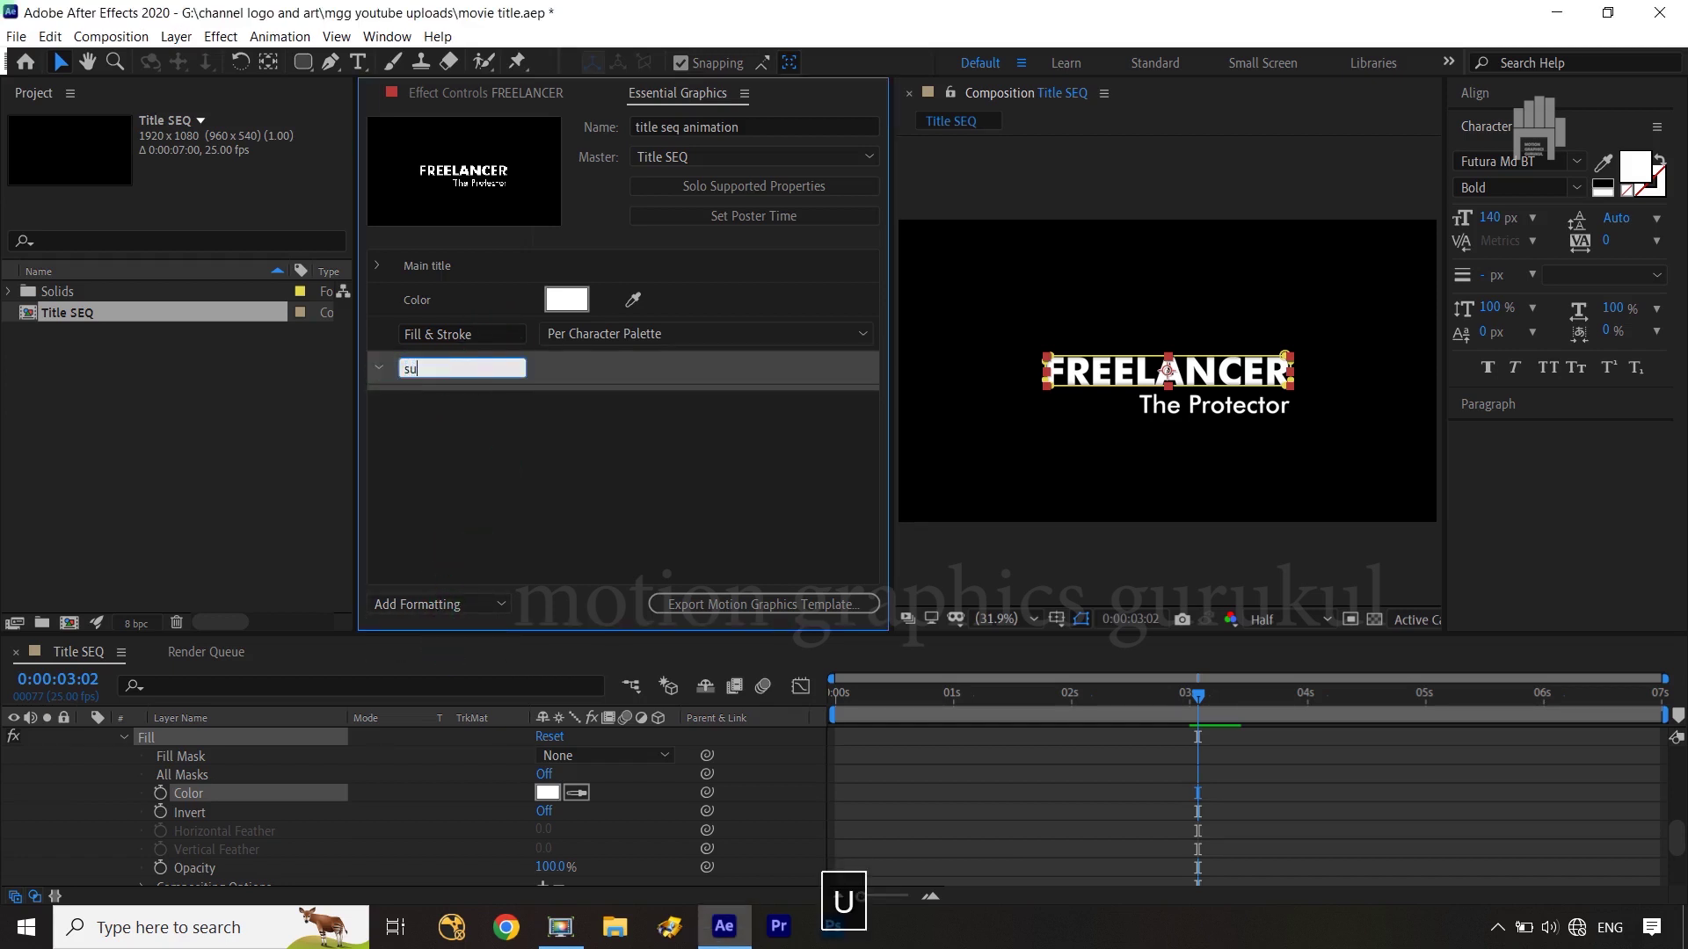
{"action": "type", "text": "b title"}
{"action": "left_click", "coordinate": [489, 455]}
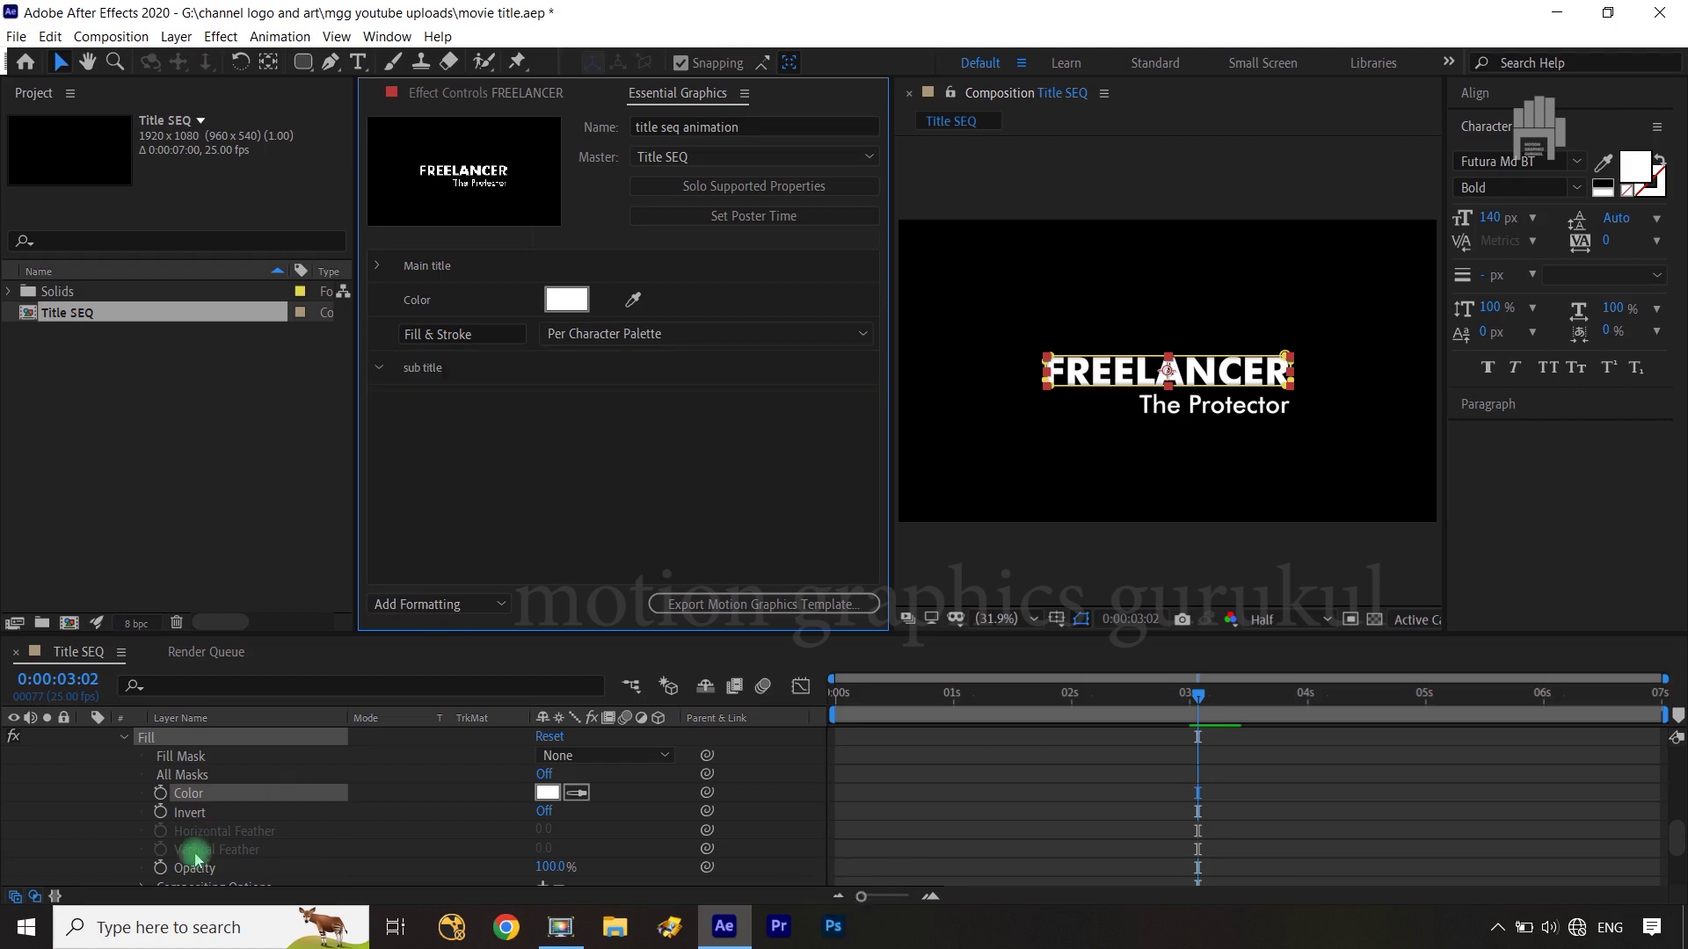
Collapse FREELANCER and reveal The Protector layer's Source Text in the timeline.
{"action": "scroll", "coordinate": [56, 808], "scroll_direction": "up", "scroll_amount": 5}
{"action": "scroll", "coordinate": [97, 791], "scroll_direction": "up", "scroll_amount": 5}
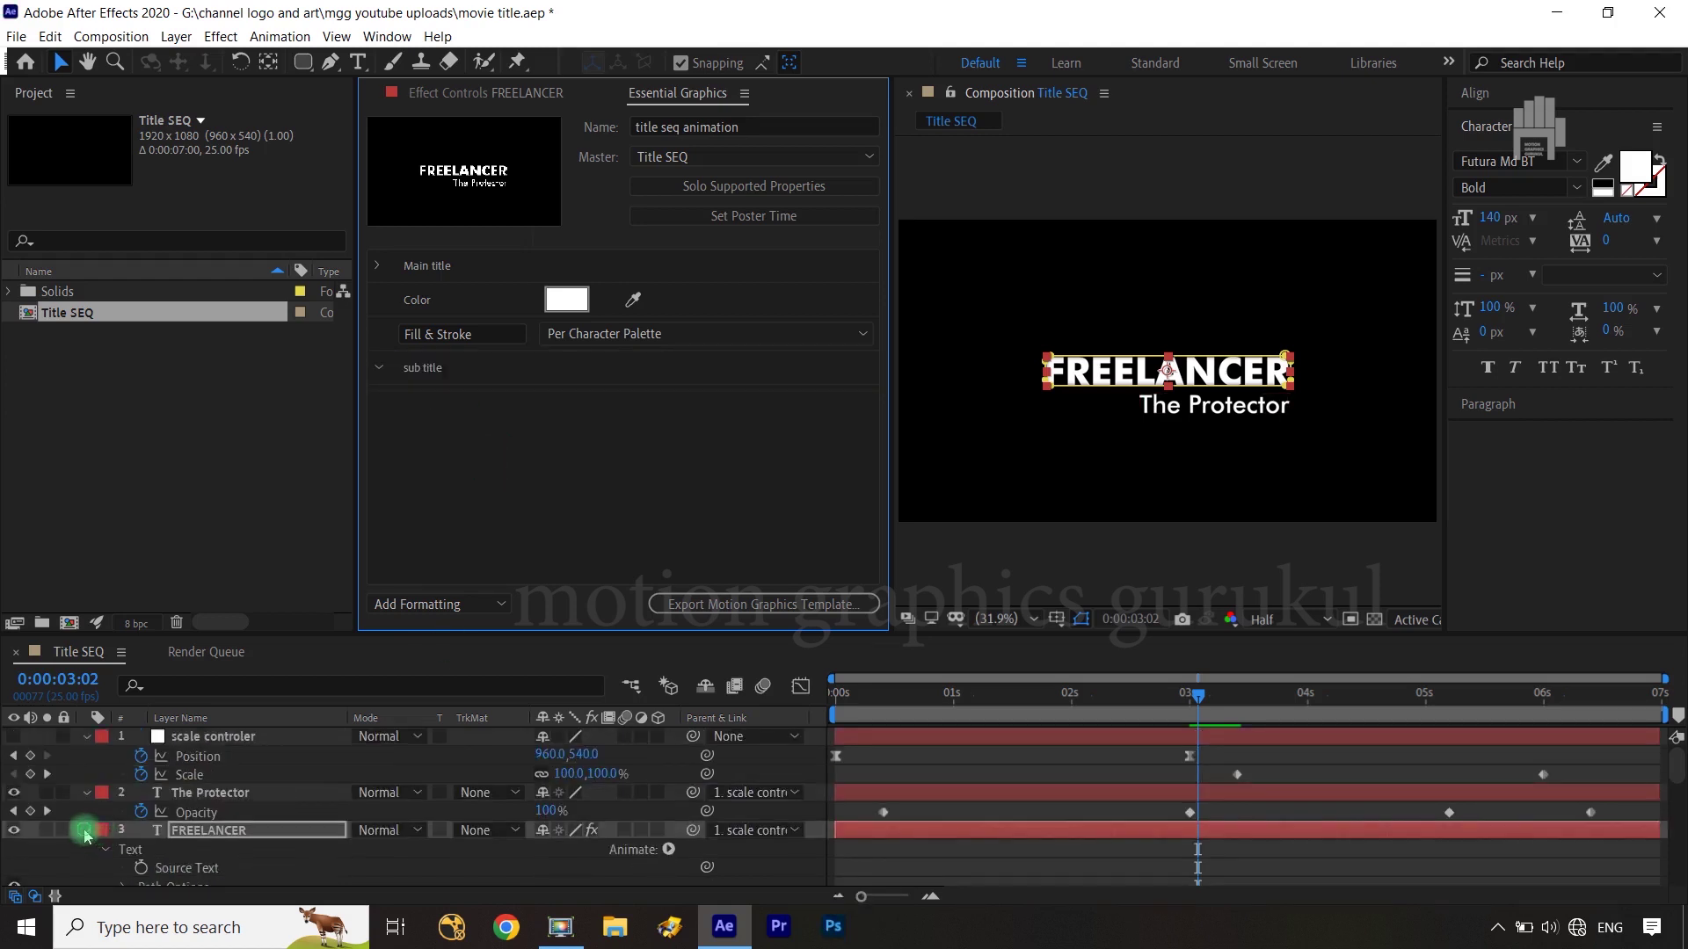
{"action": "left_click", "coordinate": [87, 830]}
{"action": "left_click", "coordinate": [87, 792]}
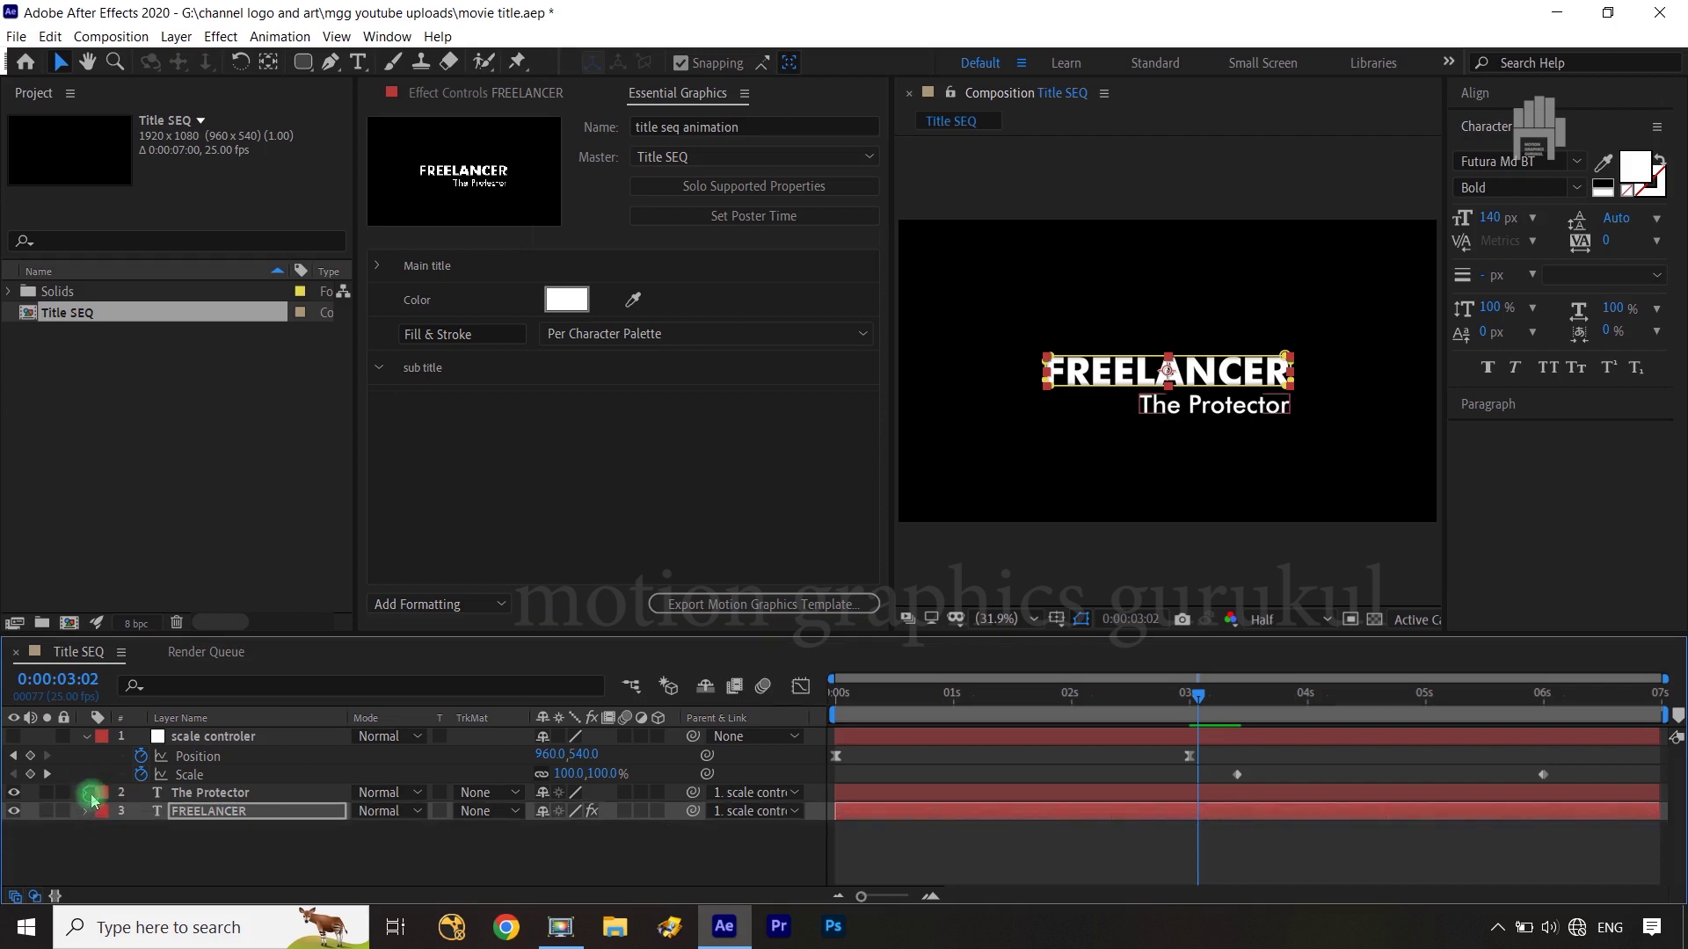
{"action": "left_click", "coordinate": [88, 793]}
{"action": "left_click", "coordinate": [105, 767]}
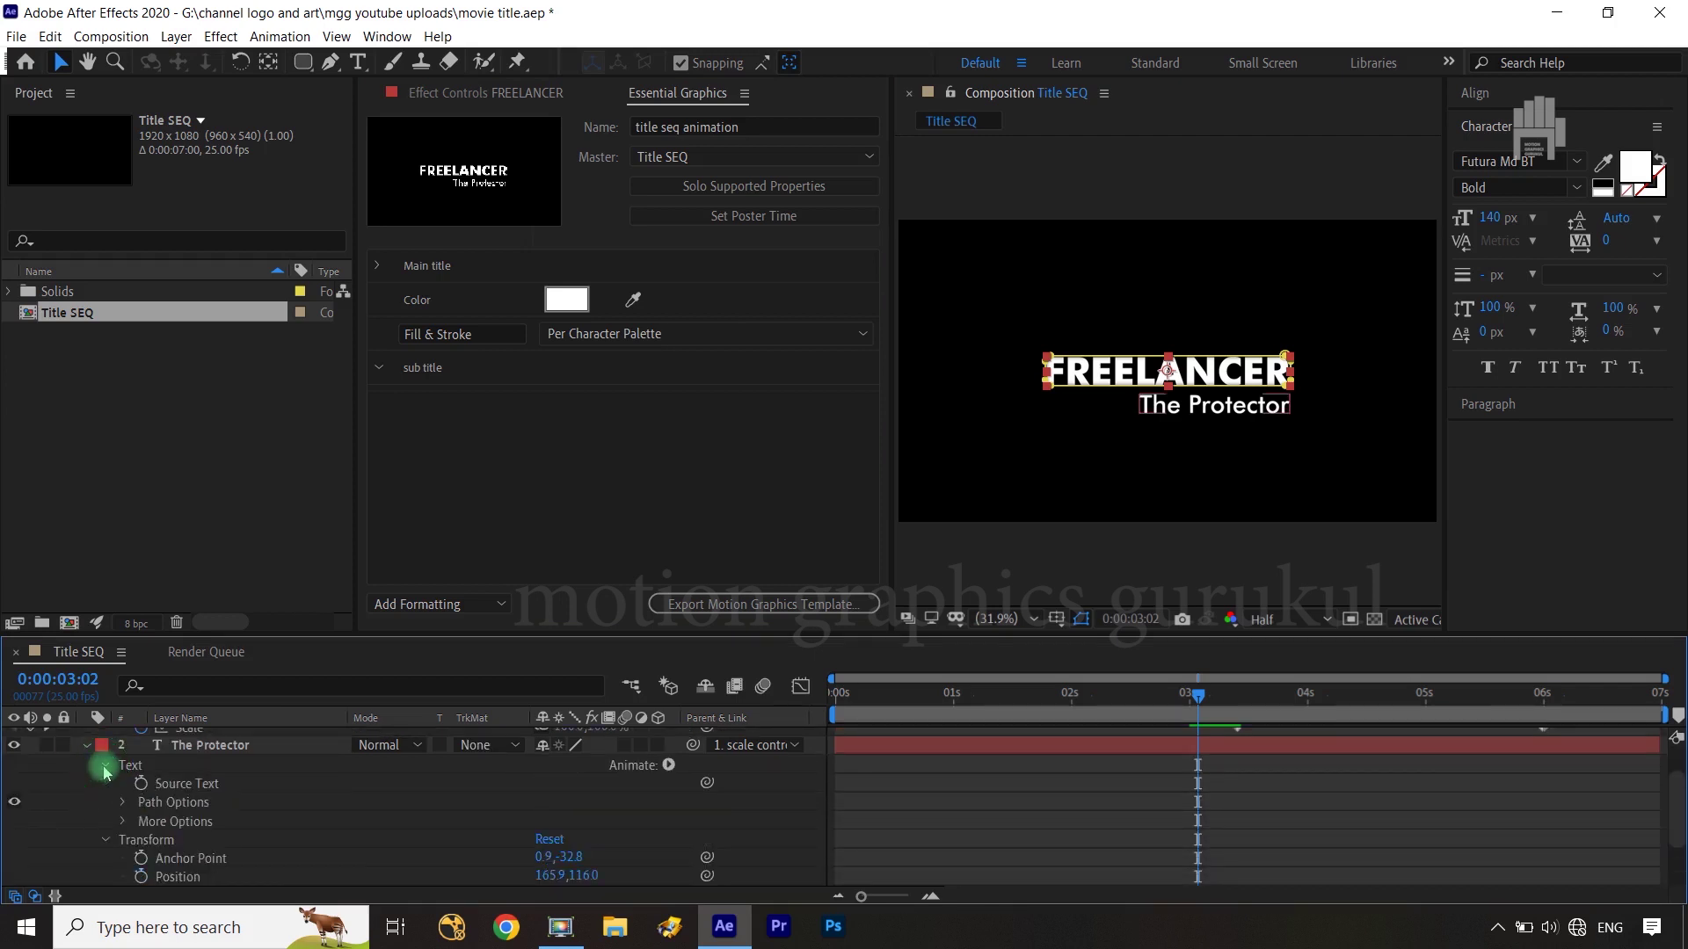
Add The Protector's Source Text and Fill & Stroke option to the sub title group.
{"action": "left_click_drag", "start_coordinate": [186, 783], "coordinate": [460, 392]}
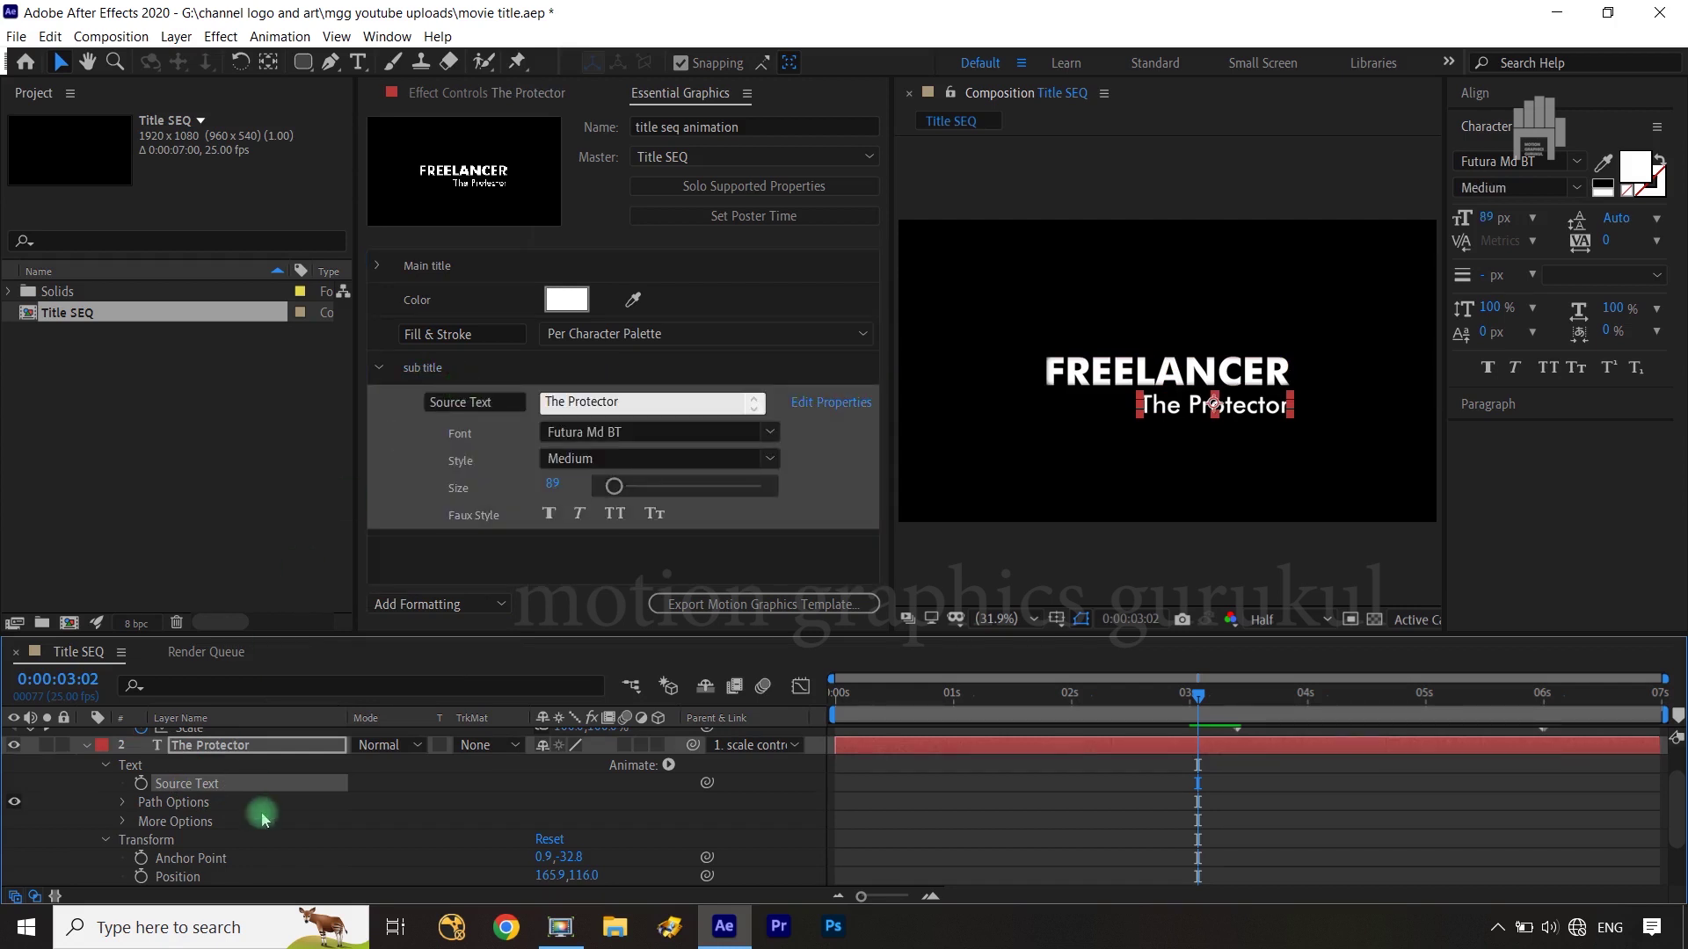
{"action": "scroll", "coordinate": [264, 814], "scroll_direction": "down", "scroll_amount": 2}
{"action": "scroll", "coordinate": [132, 805], "scroll_direction": "up", "scroll_amount": 3}
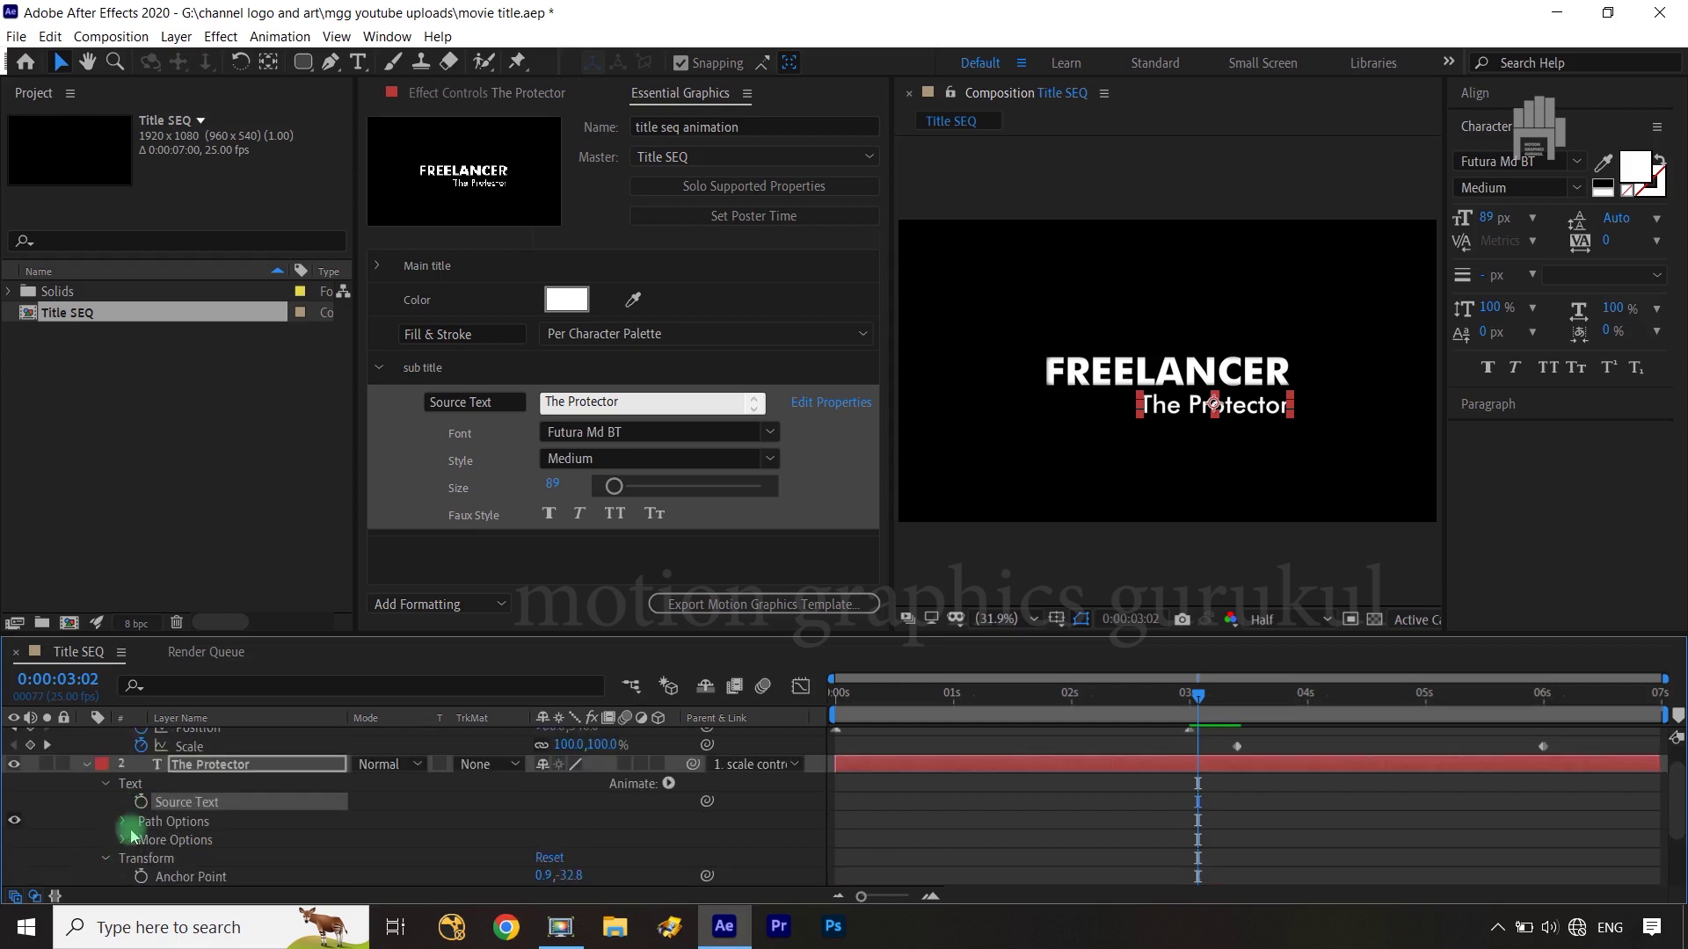
{"action": "left_click", "coordinate": [124, 839]}
{"action": "left_click", "coordinate": [194, 859]}
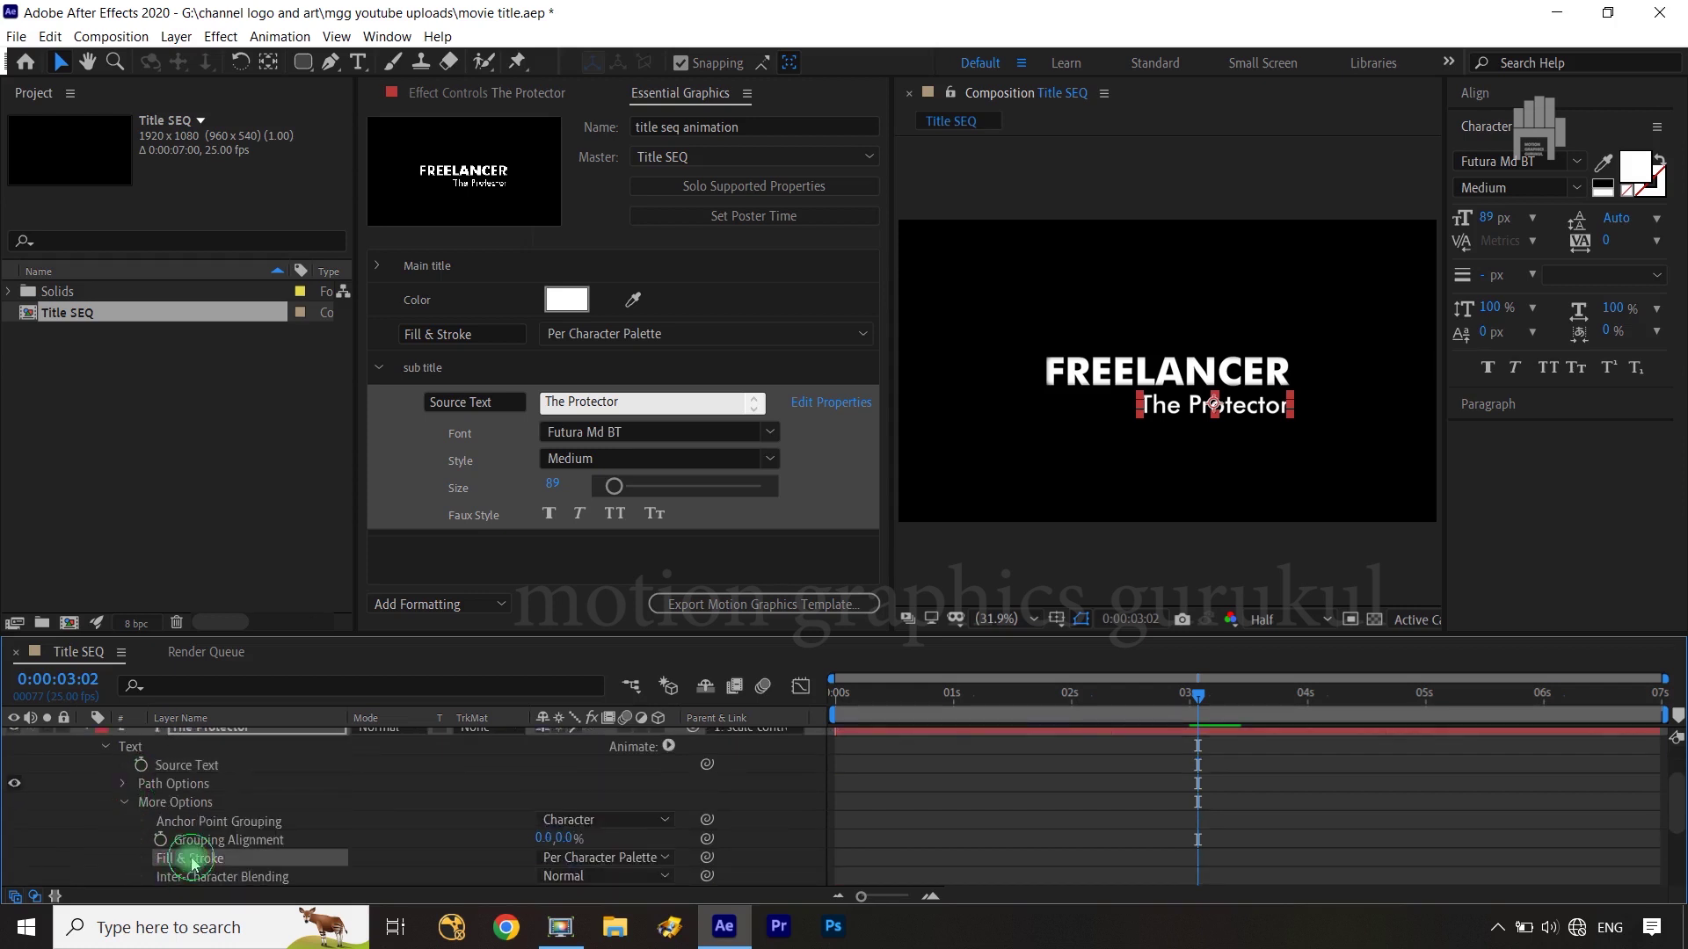
{"action": "left_click_drag", "start_coordinate": [194, 863], "coordinate": [473, 540]}
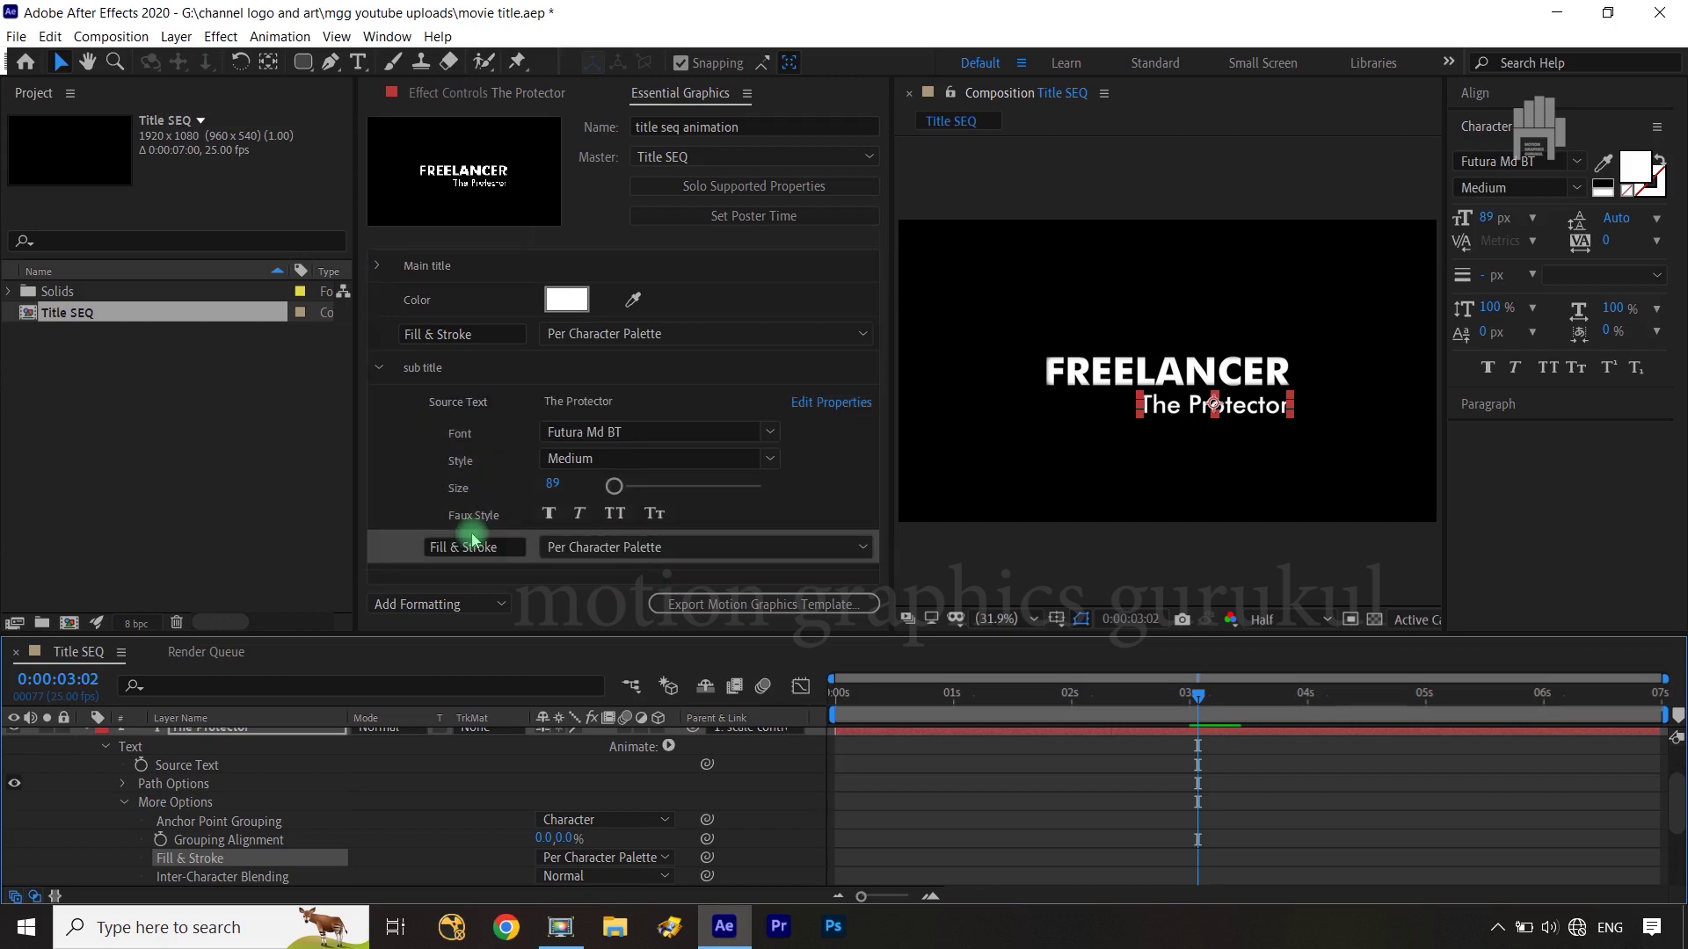
{"action": "scroll", "coordinate": [127, 774], "scroll_direction": "up", "scroll_amount": 3}
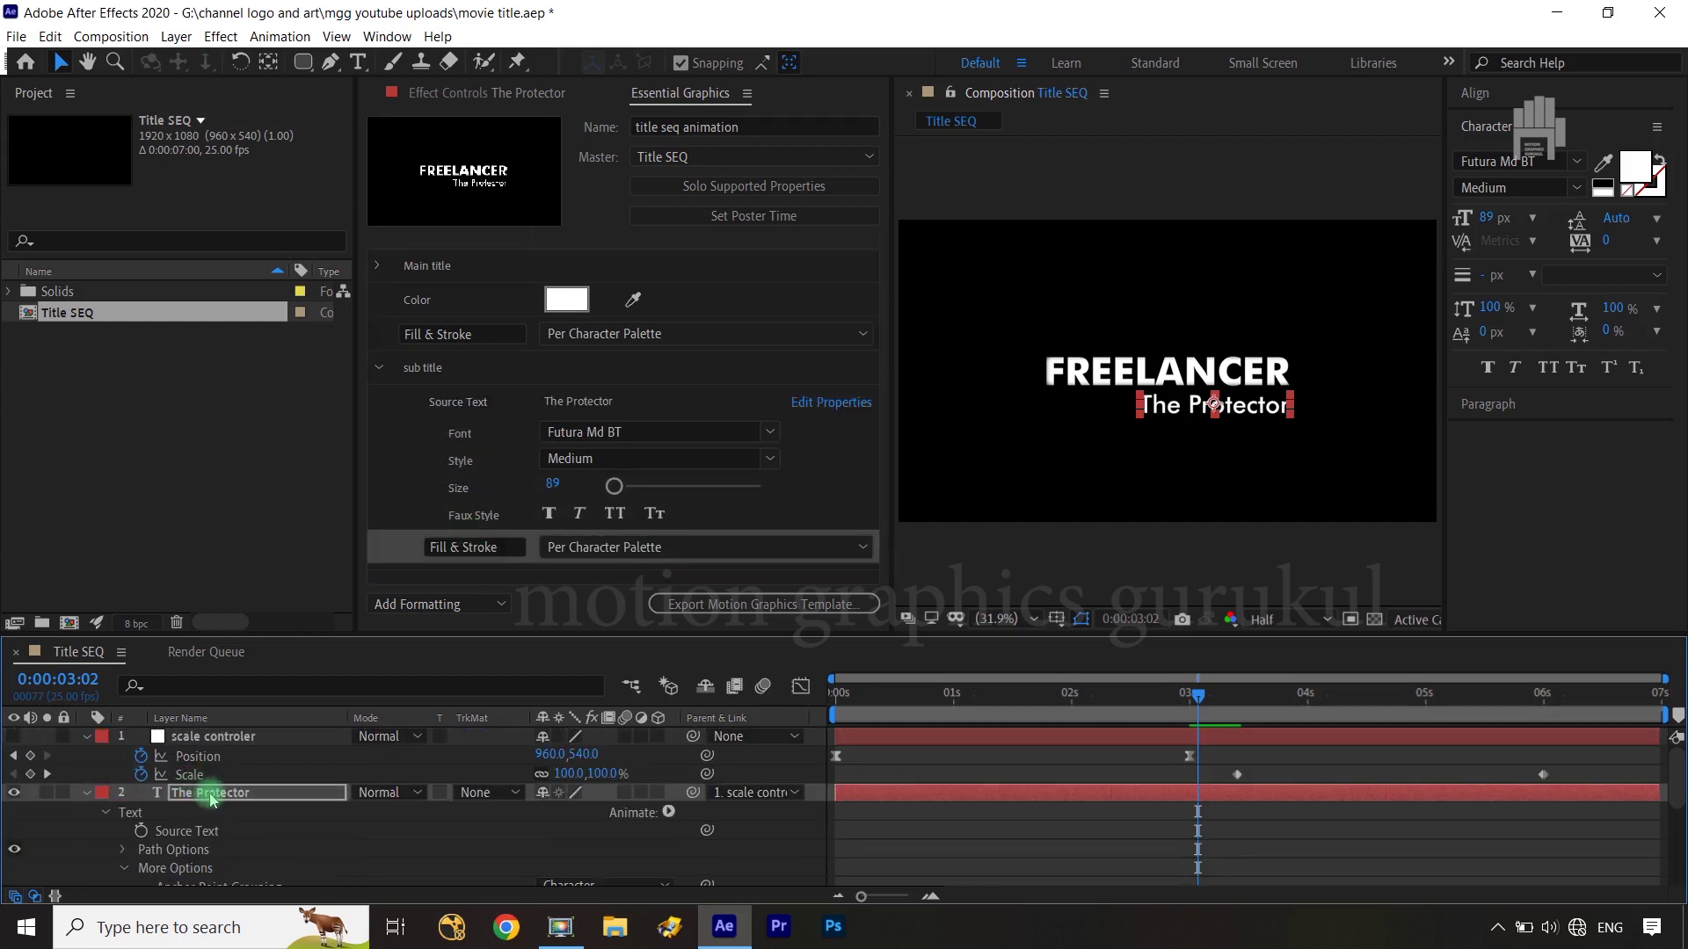
Copy FREELANCER's white Fill effect from Effect Controls.
{"action": "left_click", "coordinate": [211, 737]}
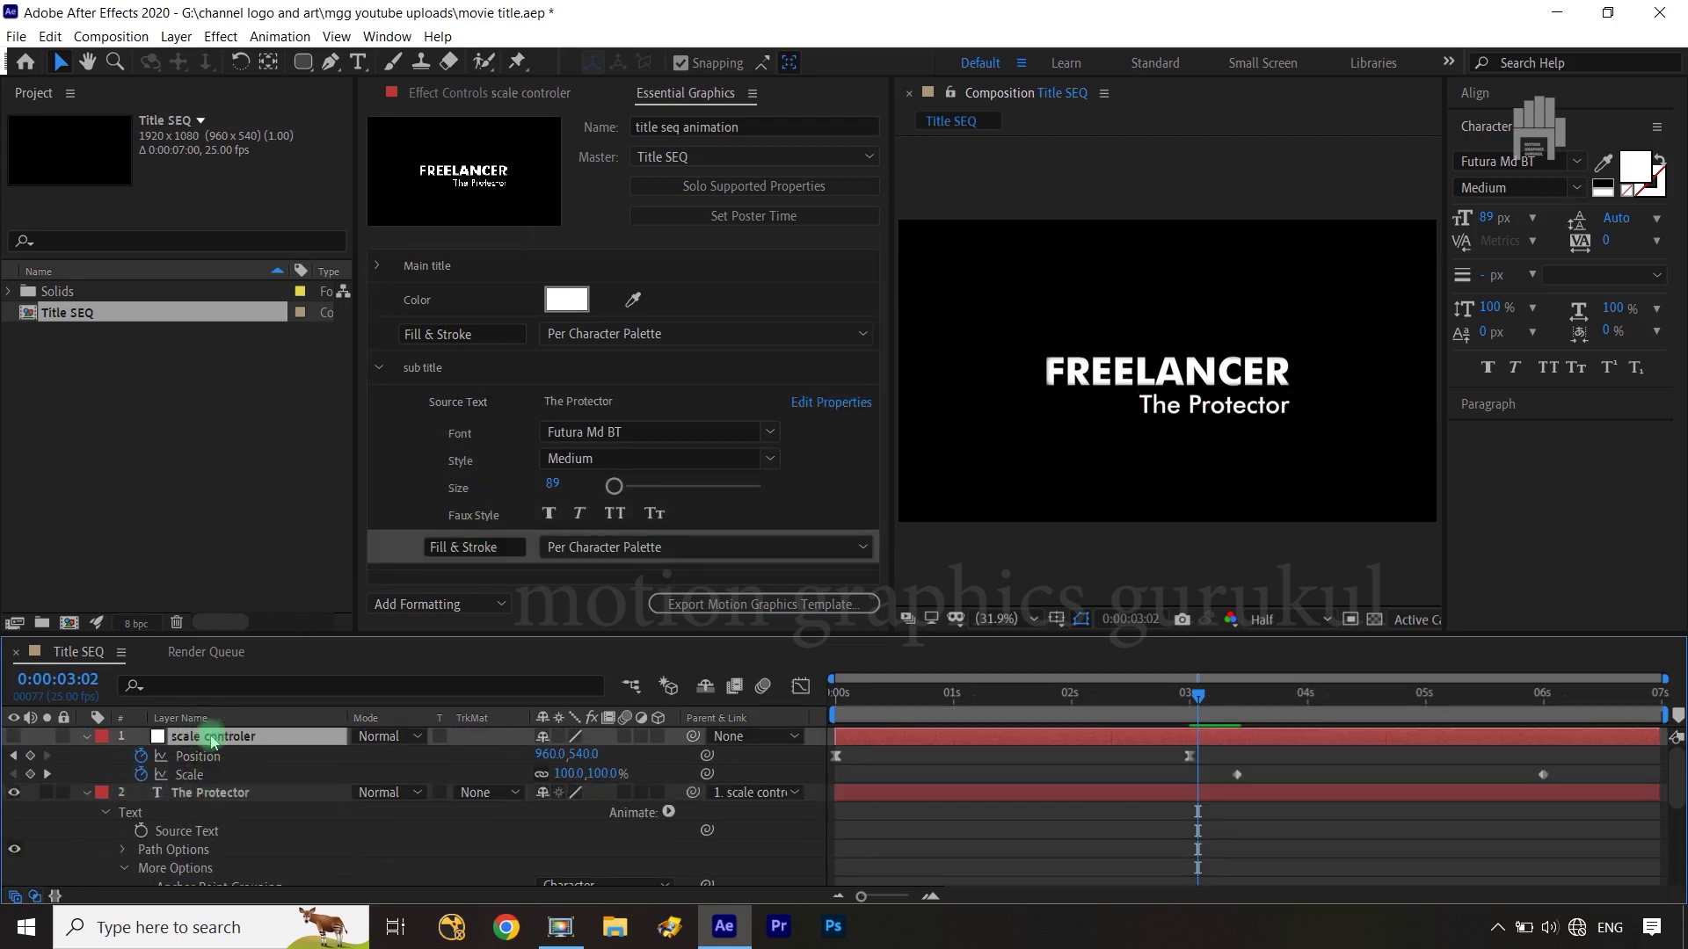
{"action": "left_click", "coordinate": [472, 93]}
{"action": "left_click", "coordinate": [177, 797]}
{"action": "scroll", "coordinate": [195, 839], "scroll_direction": "down", "scroll_amount": 5}
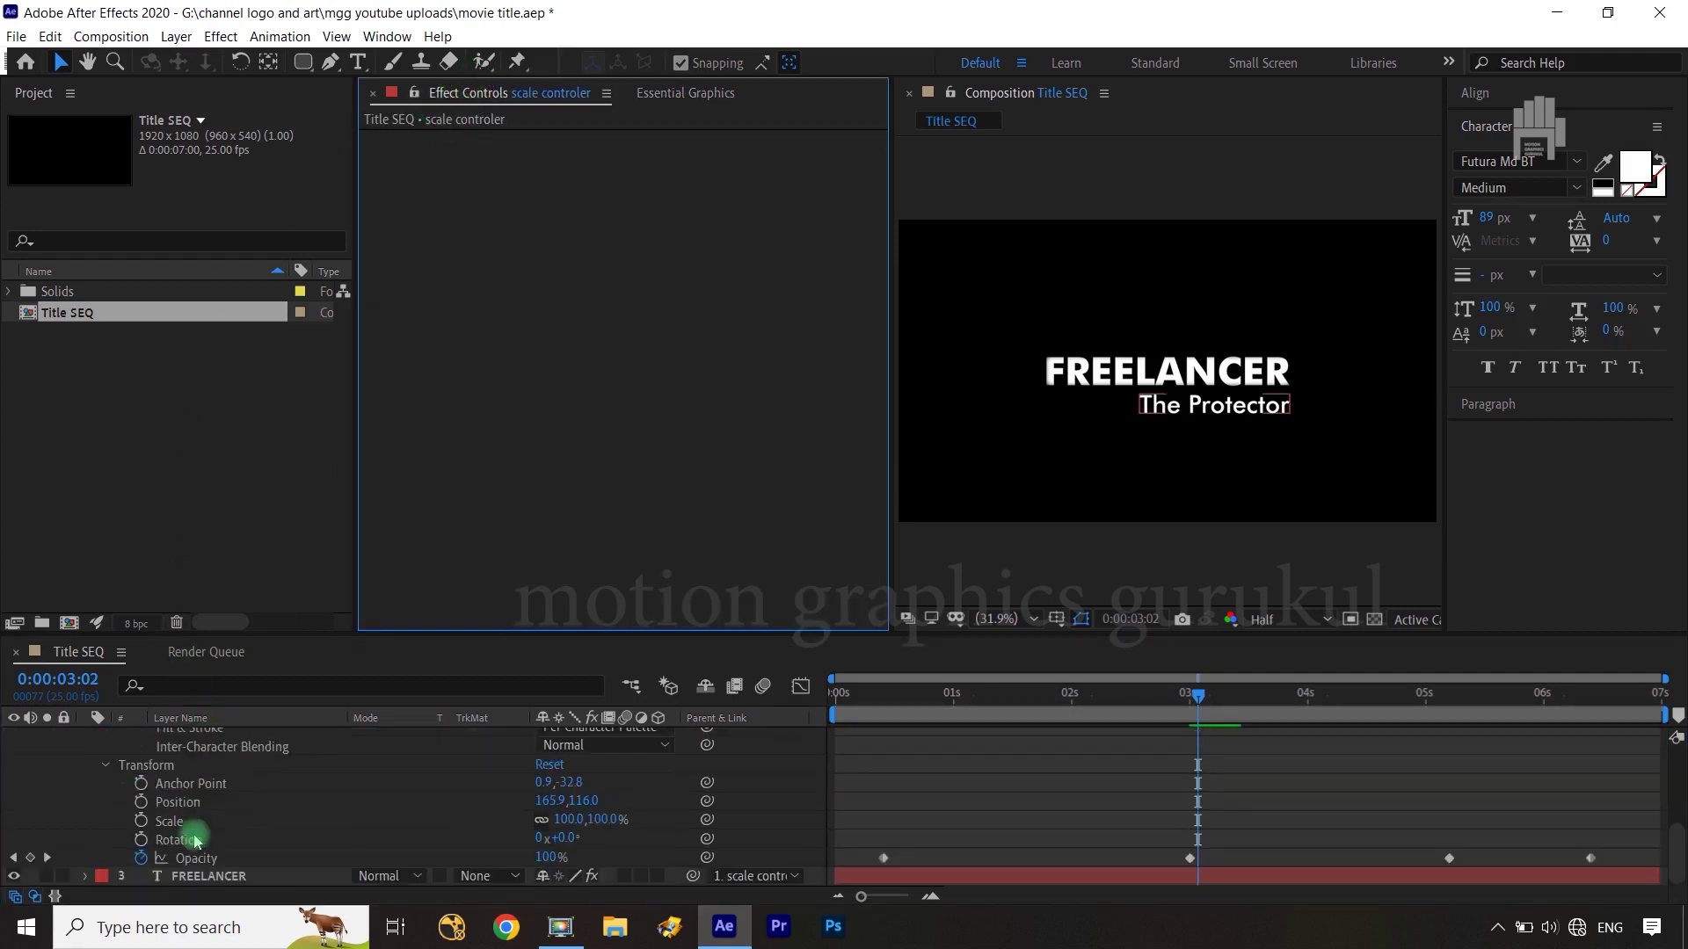
{"action": "left_click", "coordinate": [208, 876]}
{"action": "left_click", "coordinate": [430, 141]}
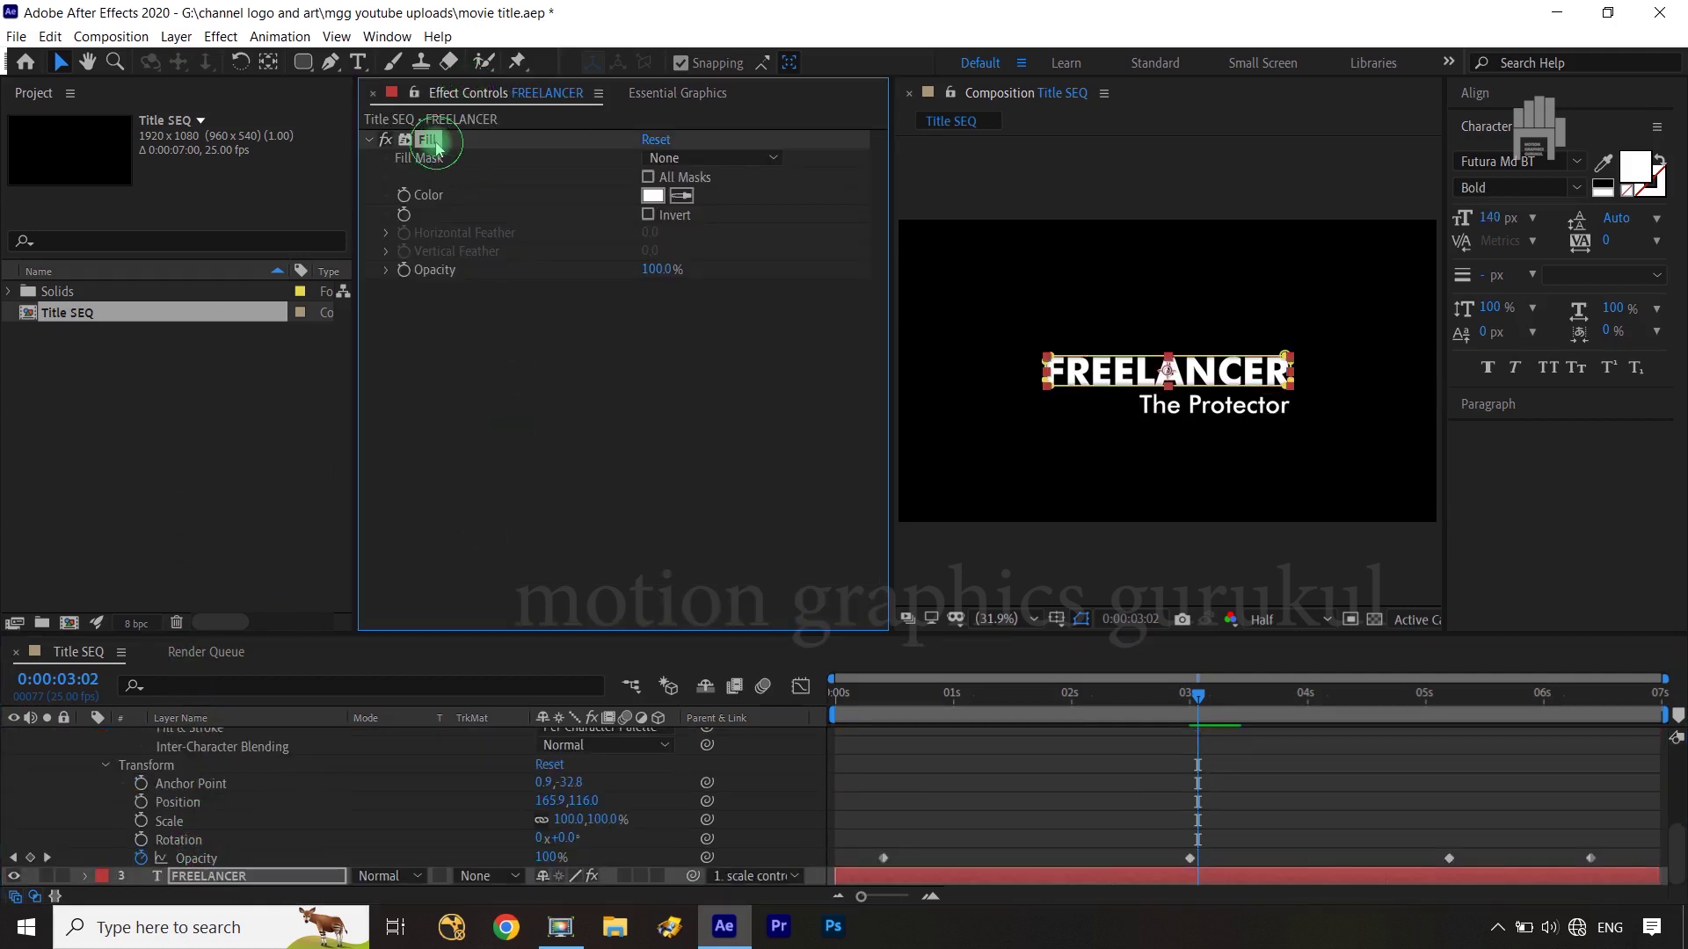
{"action": "key", "text": "ctrl+c"}
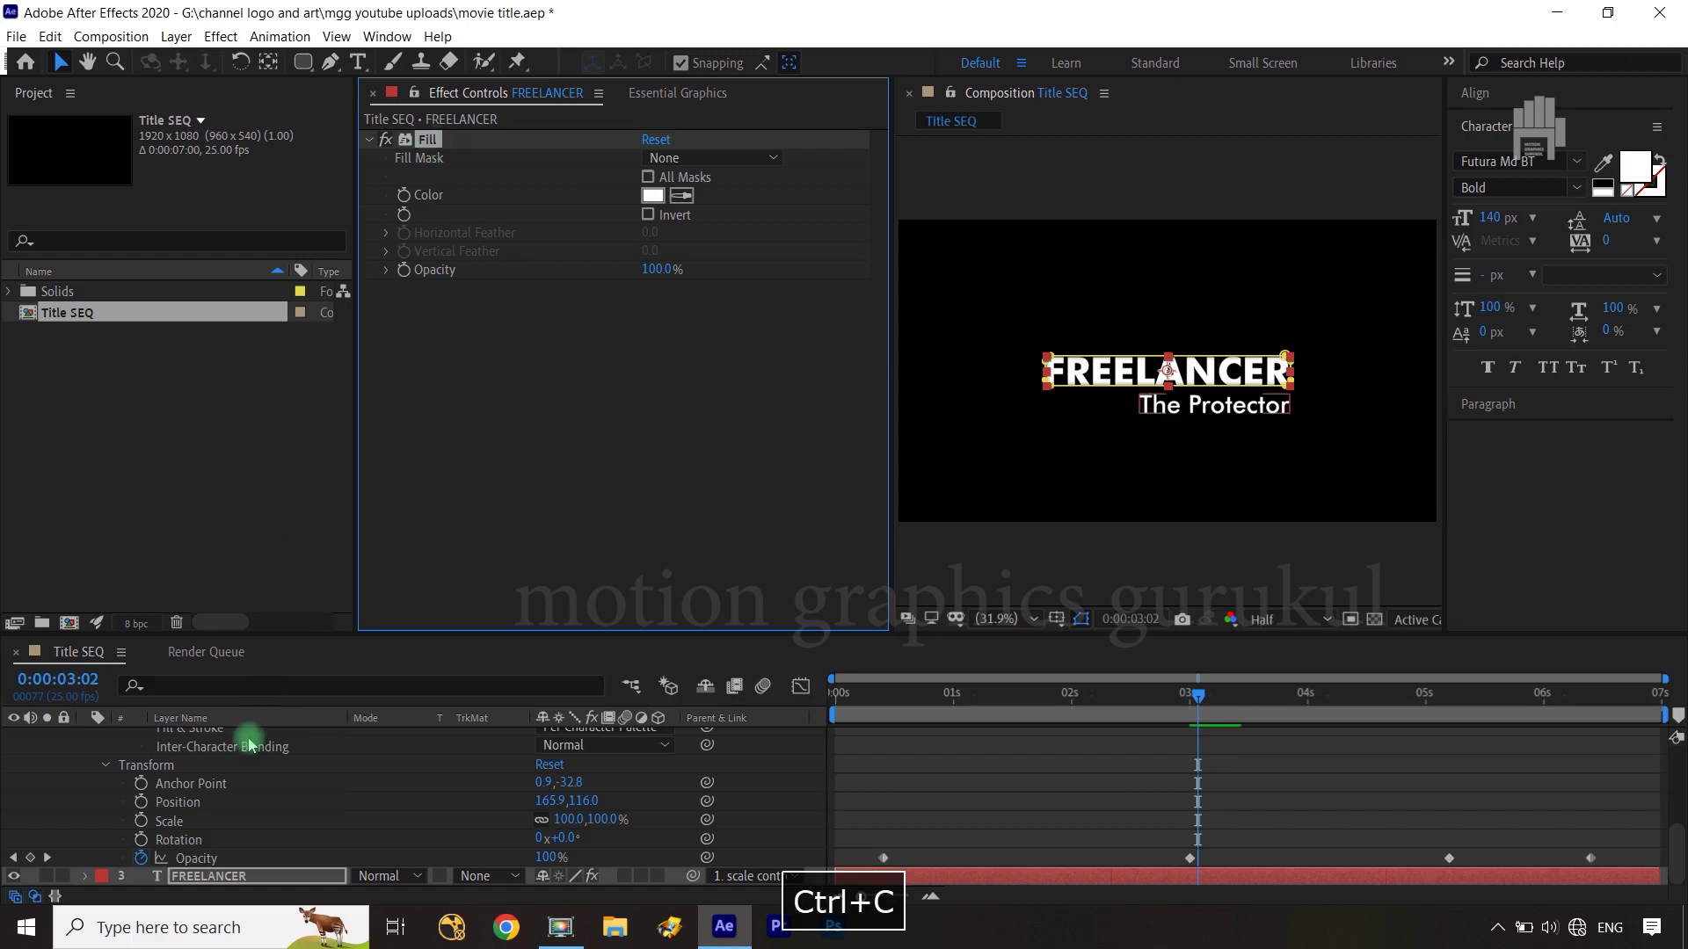
Paste the copied Fill effect onto The Protector layer.
{"action": "scroll", "coordinate": [230, 765], "scroll_direction": "up", "scroll_amount": 10}
{"action": "left_click", "coordinate": [215, 794]}
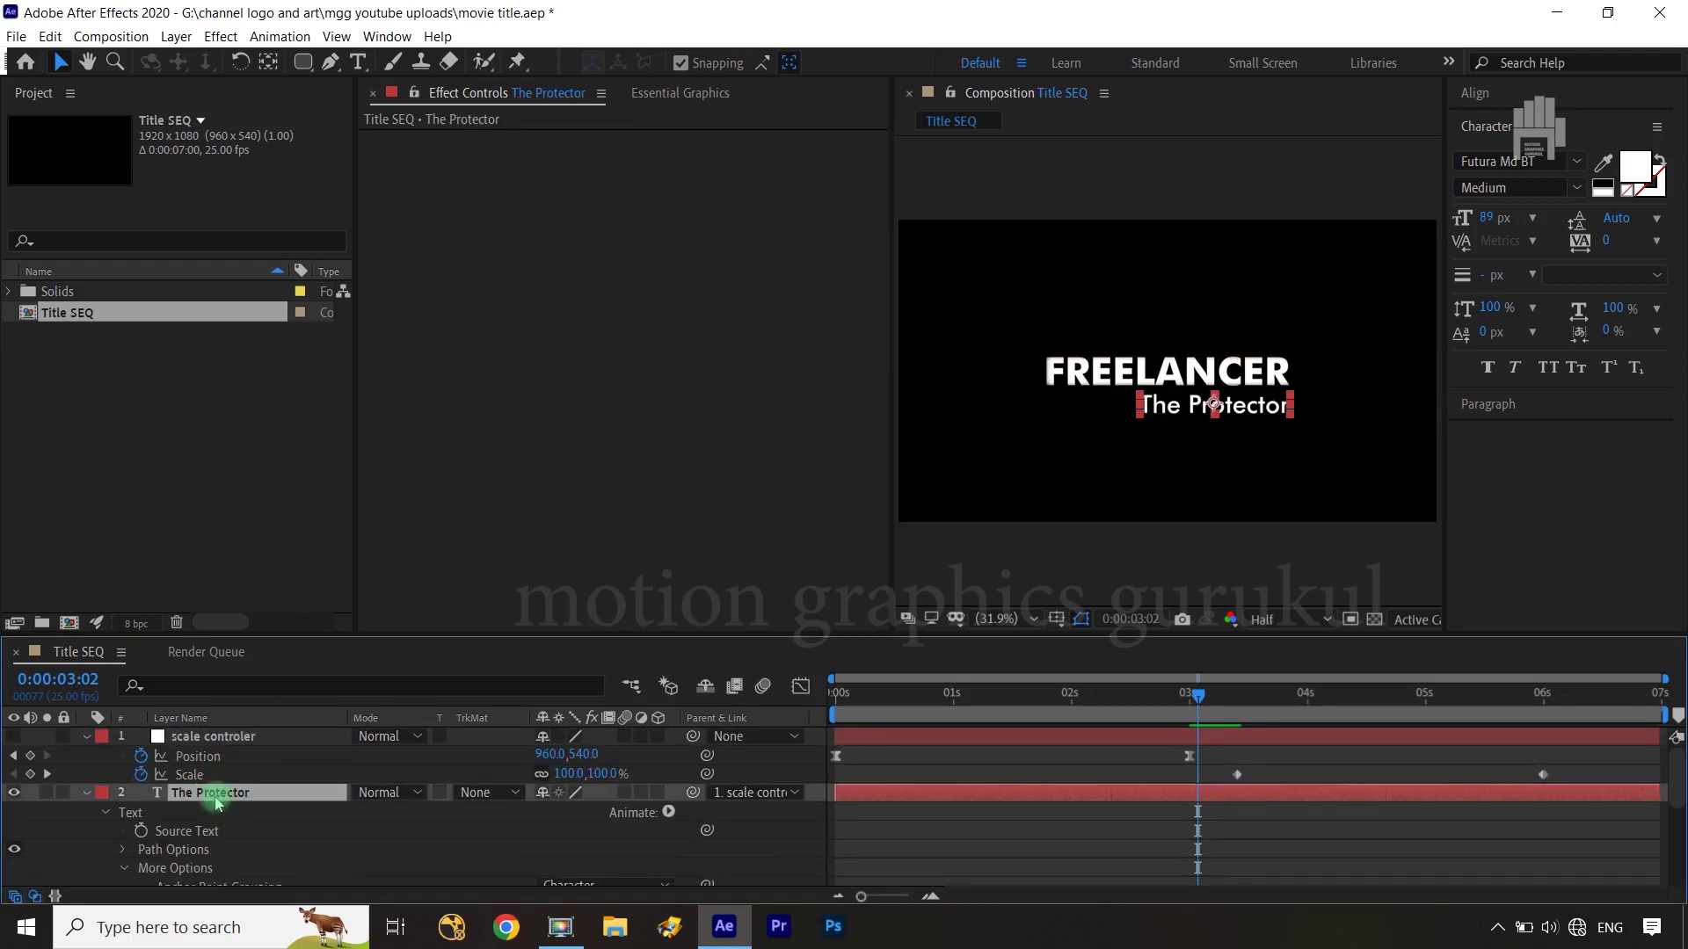
{"action": "key", "text": "ctrl+v"}
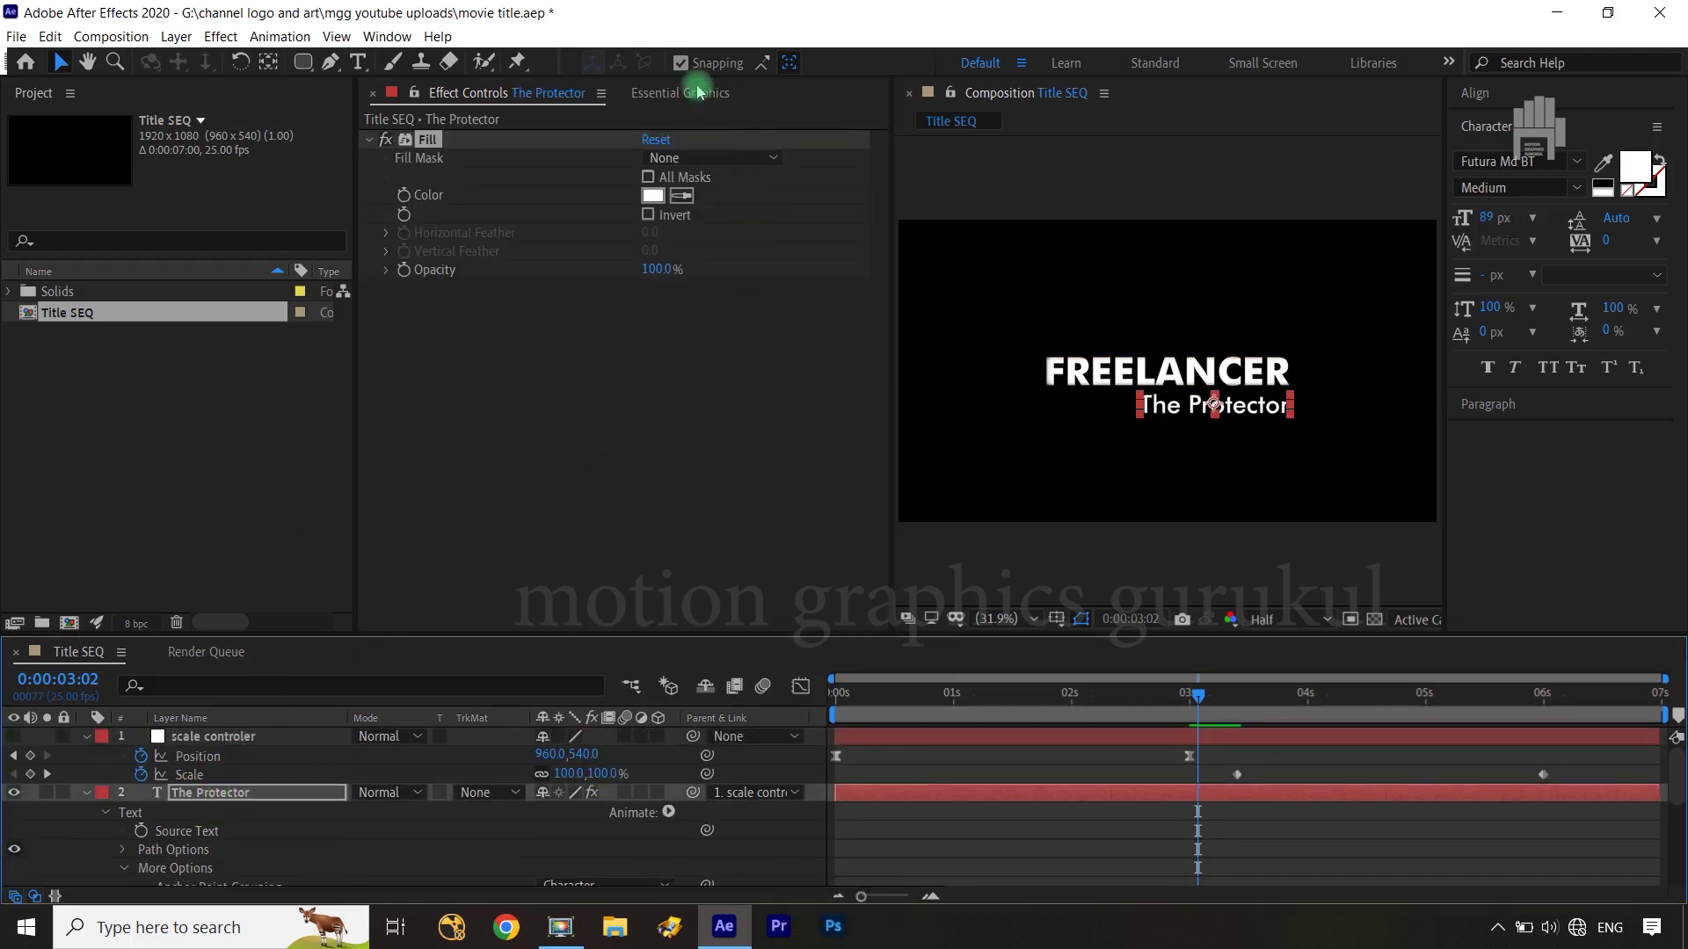
{"action": "left_click", "coordinate": [692, 94]}
{"action": "scroll", "coordinate": [220, 809], "scroll_direction": "down", "scroll_amount": 5}
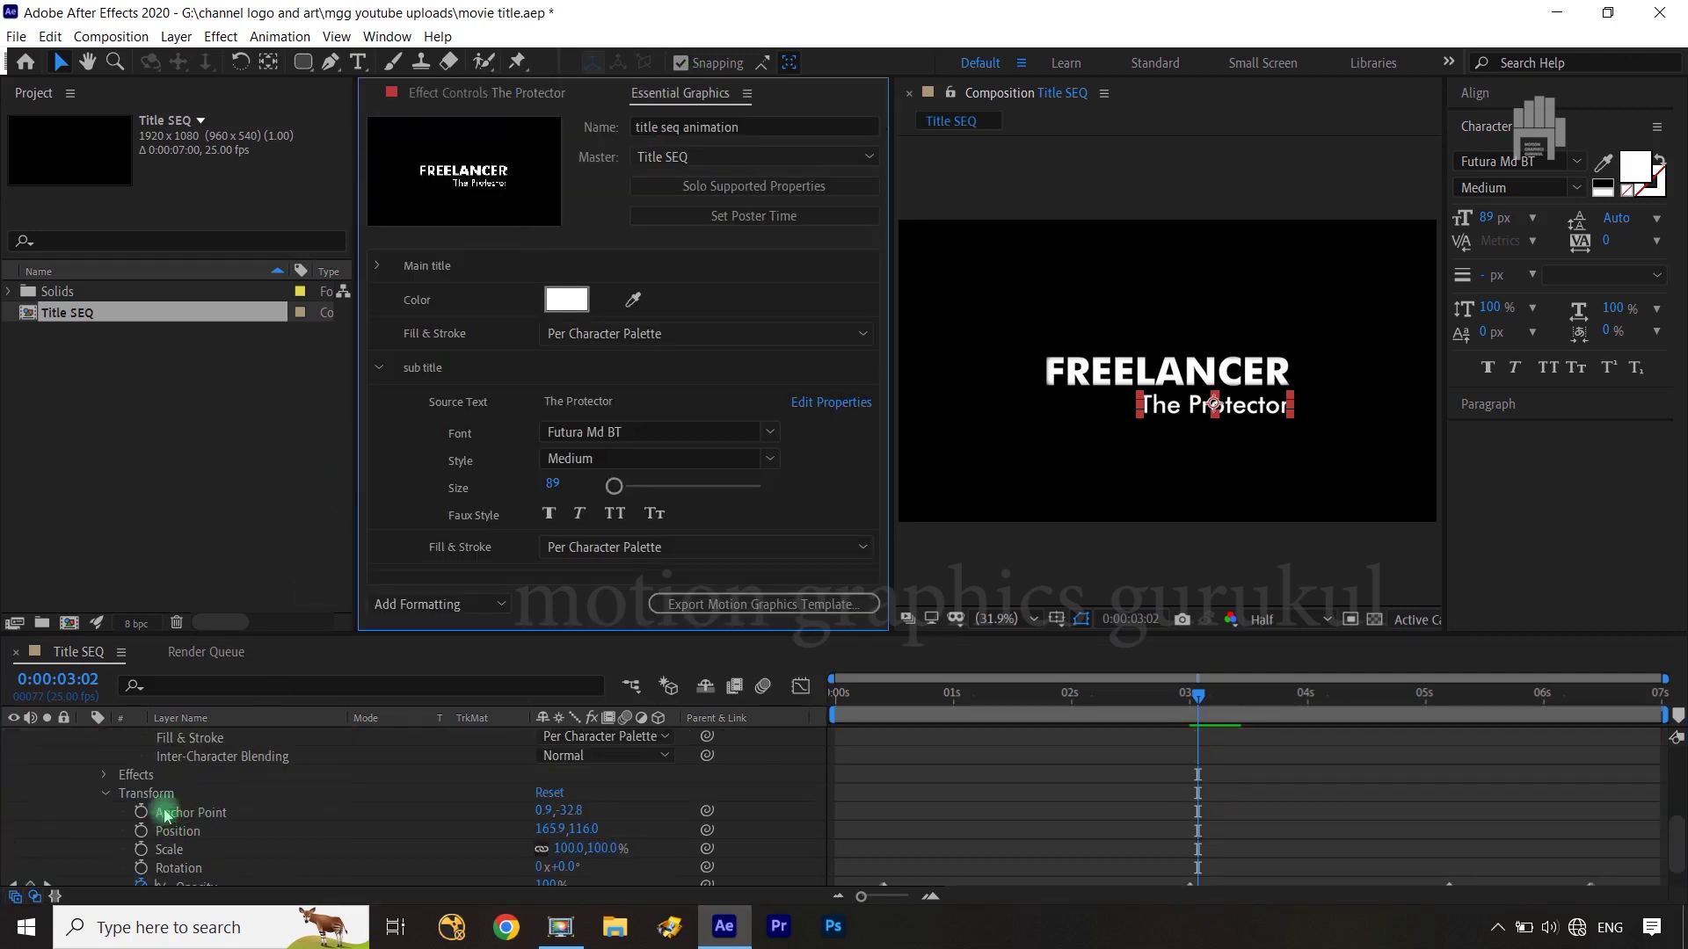
Add The Protector's Fill effect Color to the sub title group.
{"action": "left_click", "coordinate": [110, 782]}
{"action": "left_click", "coordinate": [141, 793]}
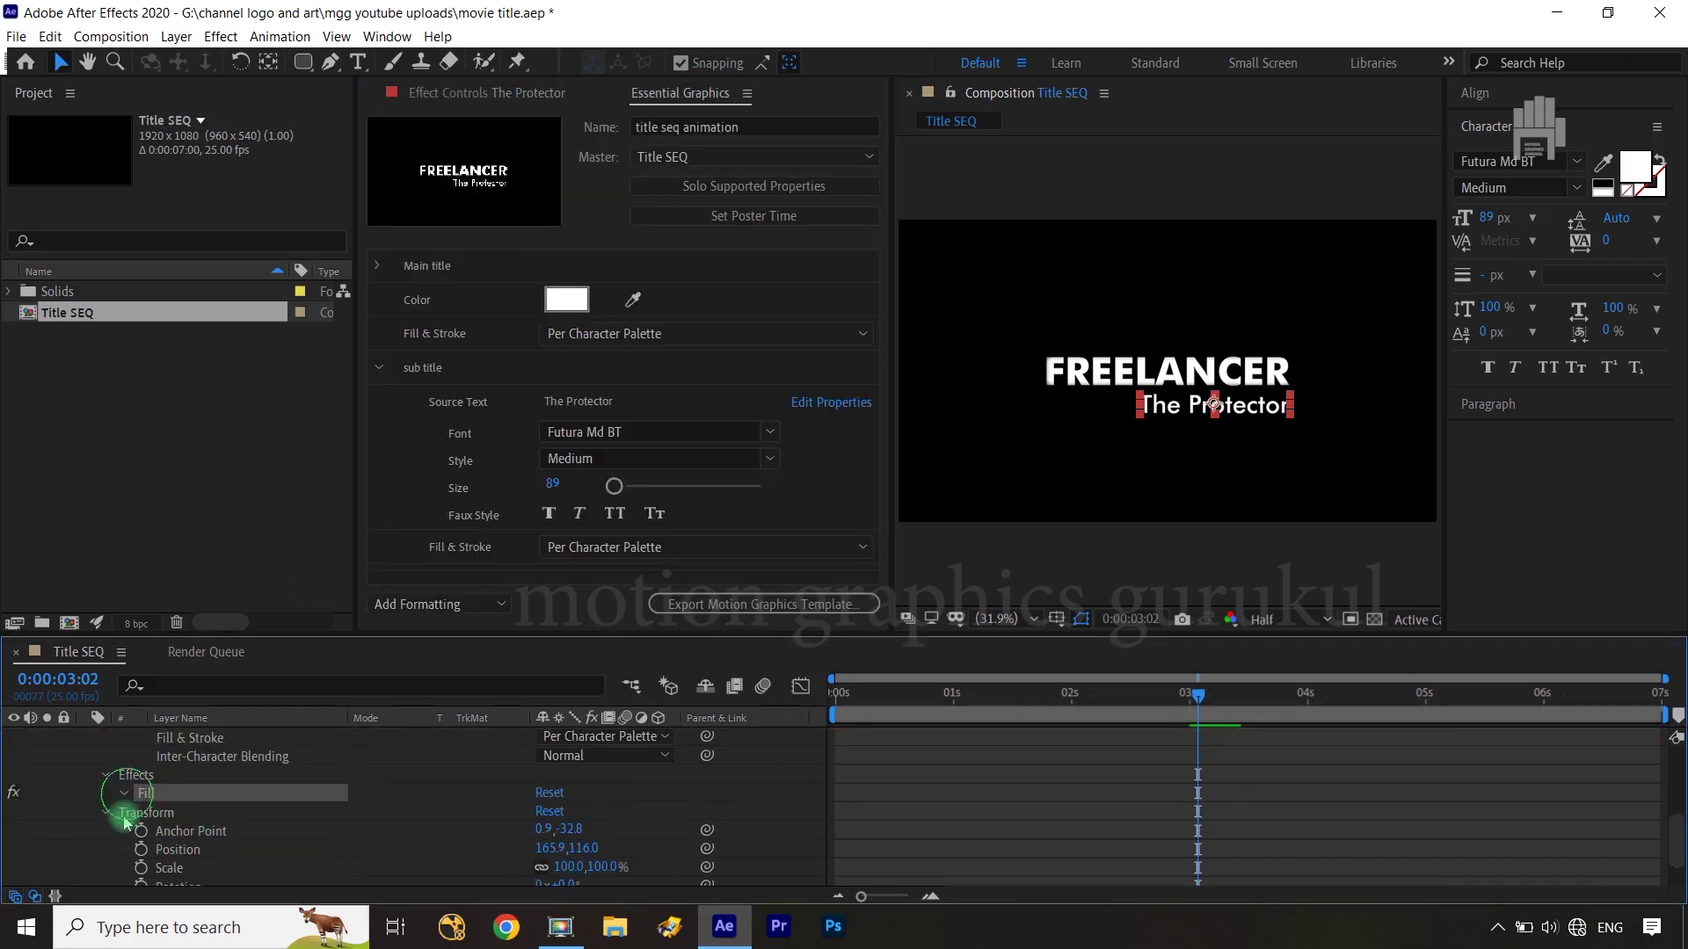
{"action": "left_click", "coordinate": [124, 794]}
{"action": "left_click_drag", "start_coordinate": [188, 794], "coordinate": [407, 565]}
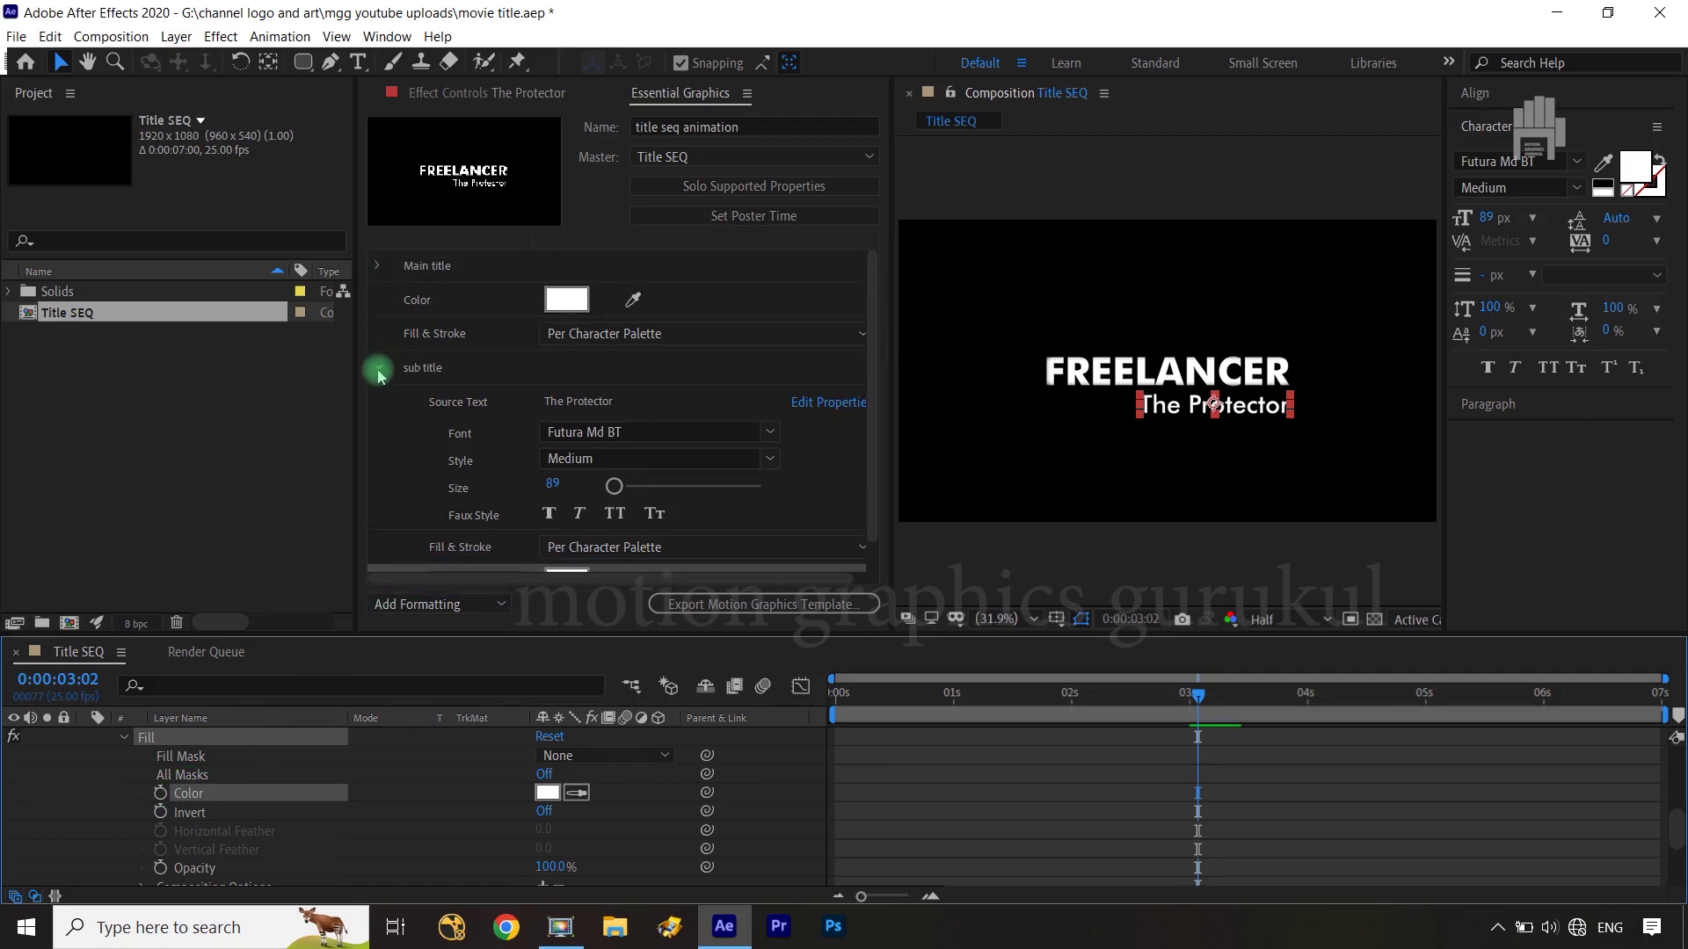
Move the Color and Fill & Stroke controls into the Main title group.
{"action": "left_click", "coordinate": [378, 367]}
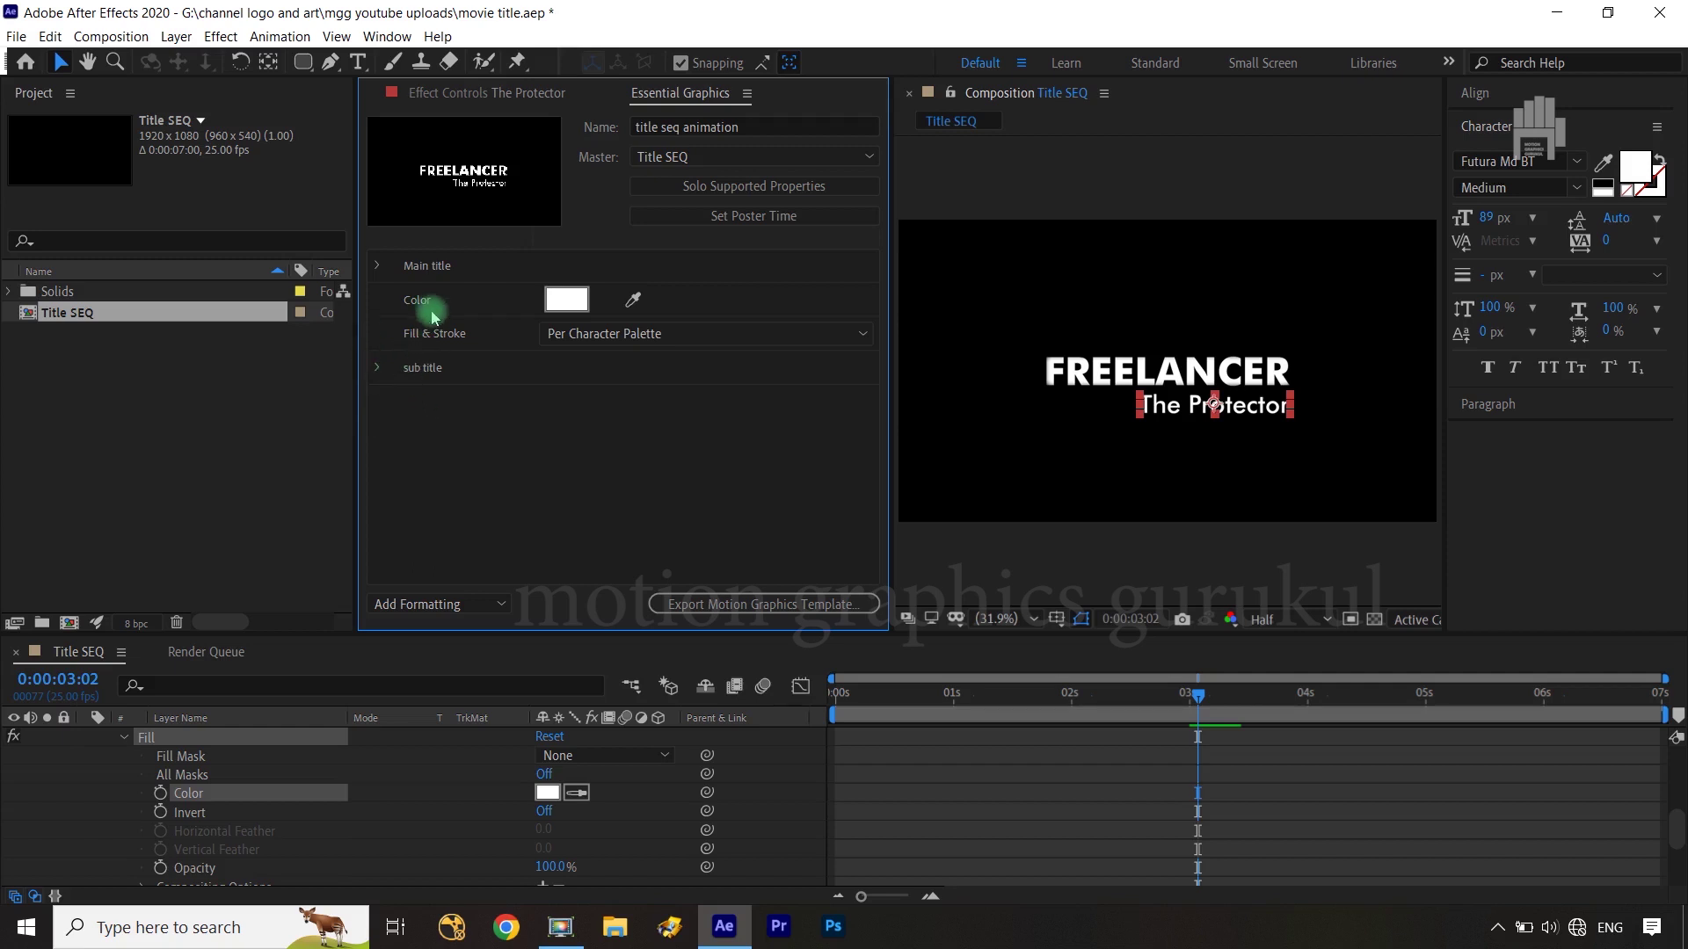
{"action": "left_click_drag", "start_coordinate": [445, 299], "coordinate": [452, 267]}
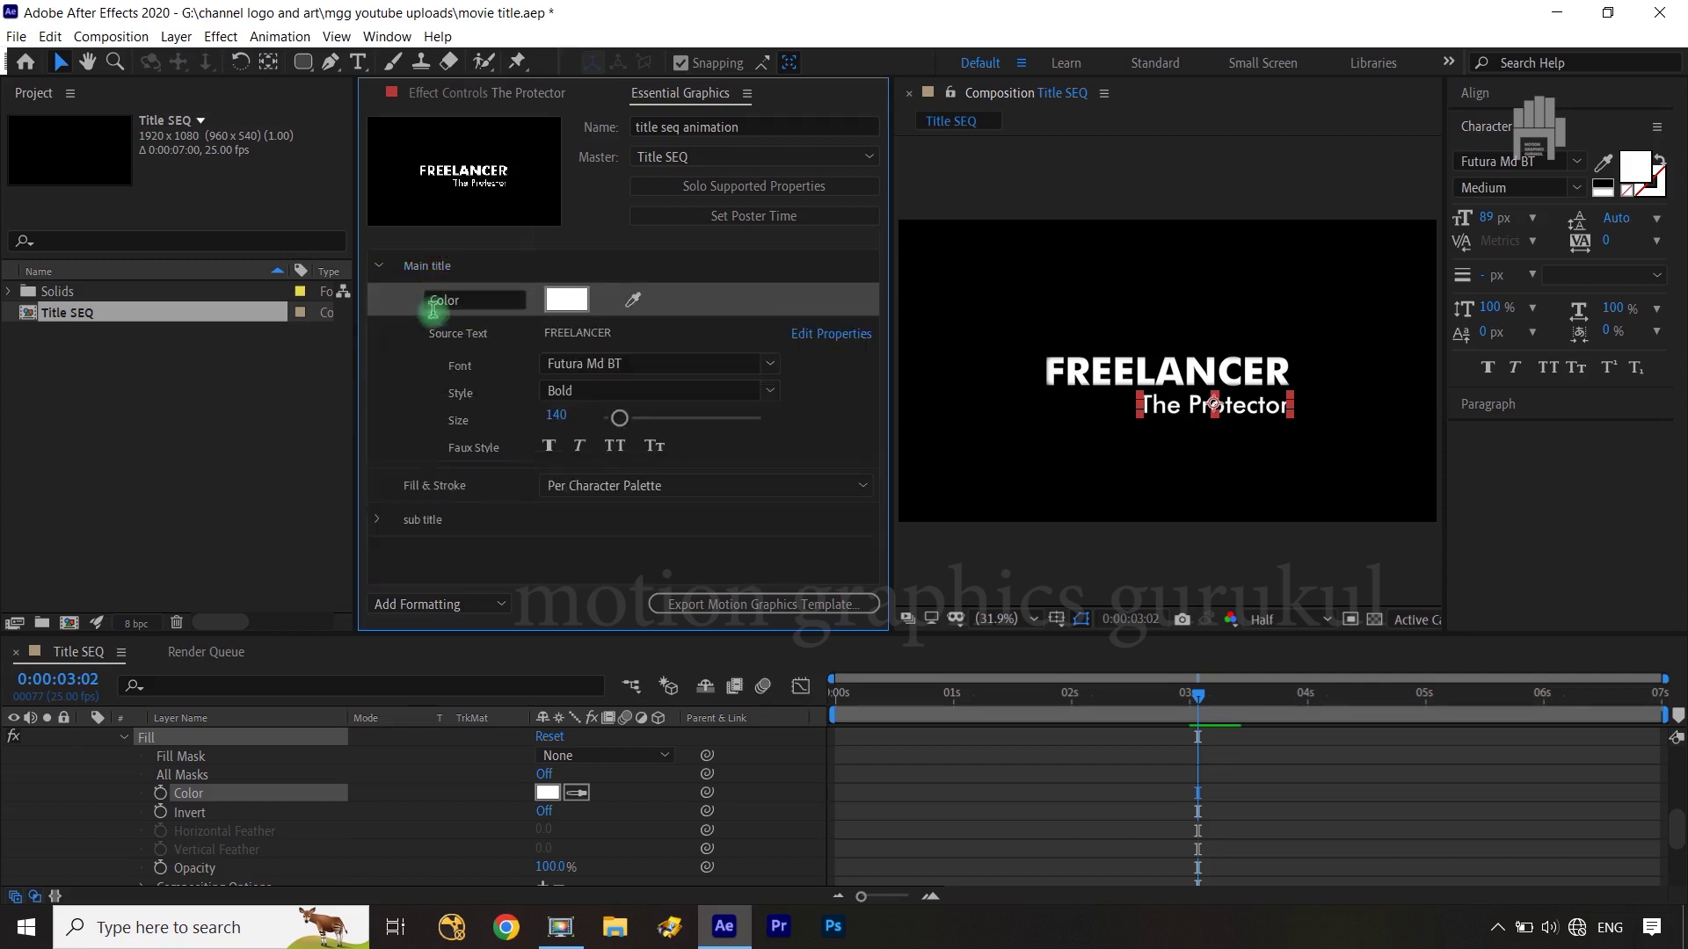
{"action": "left_click_drag", "start_coordinate": [433, 483], "coordinate": [450, 275]}
{"action": "left_click", "coordinate": [382, 266]}
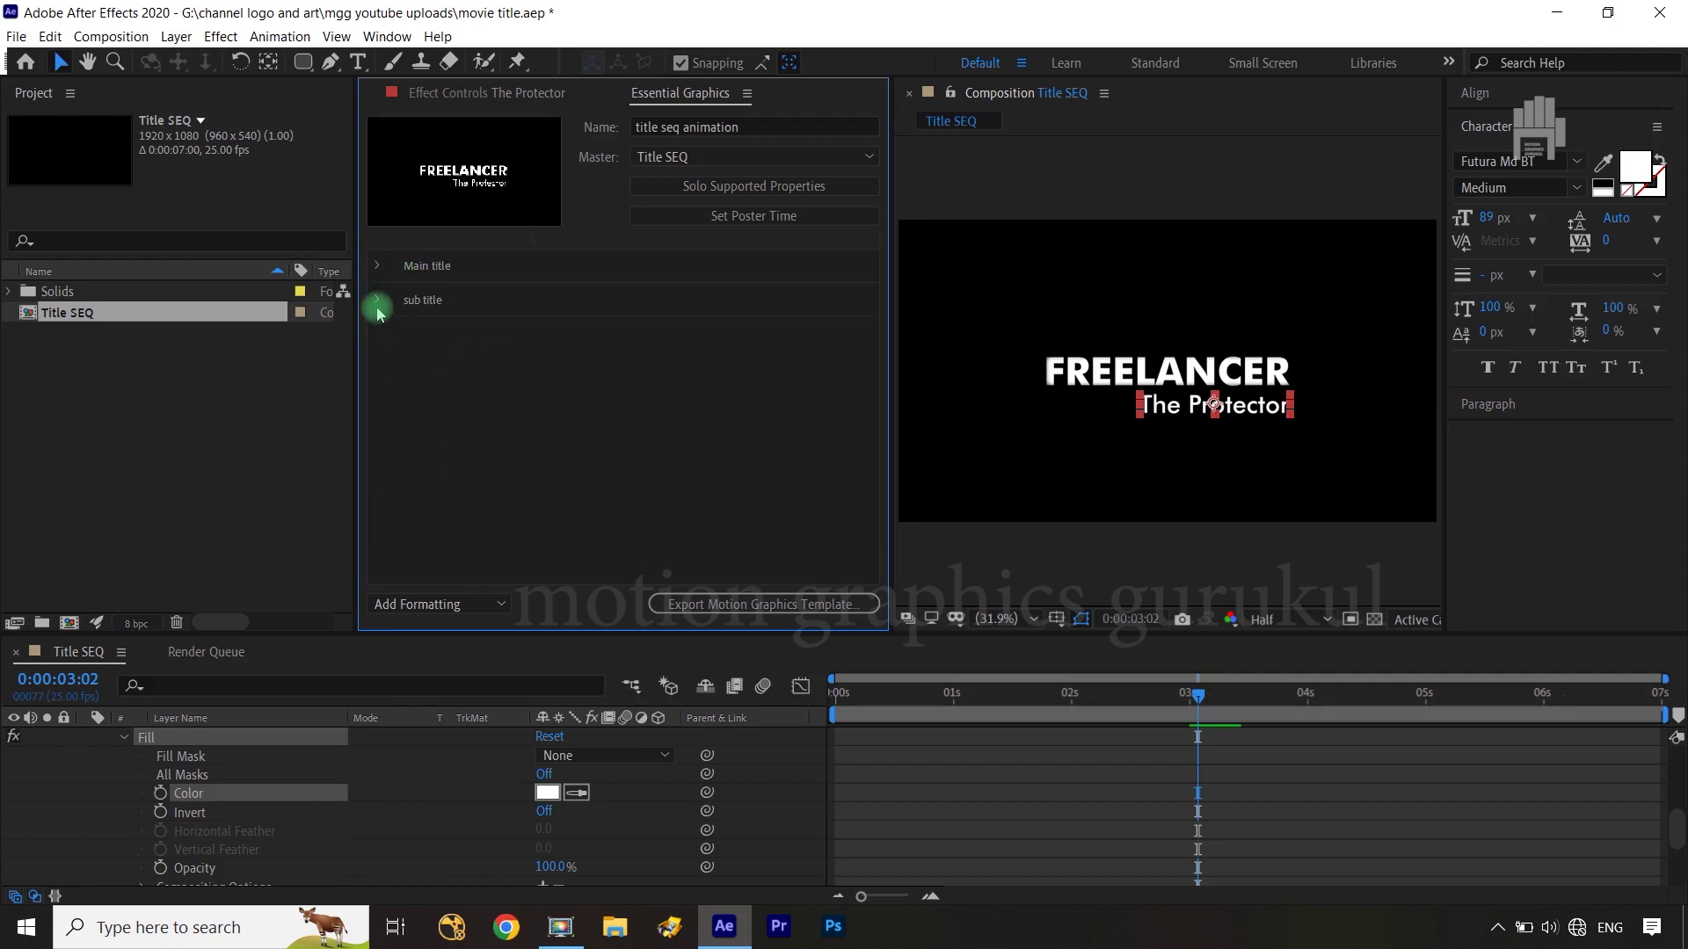
{"action": "left_click", "coordinate": [378, 303]}
{"action": "left_click", "coordinate": [378, 303]}
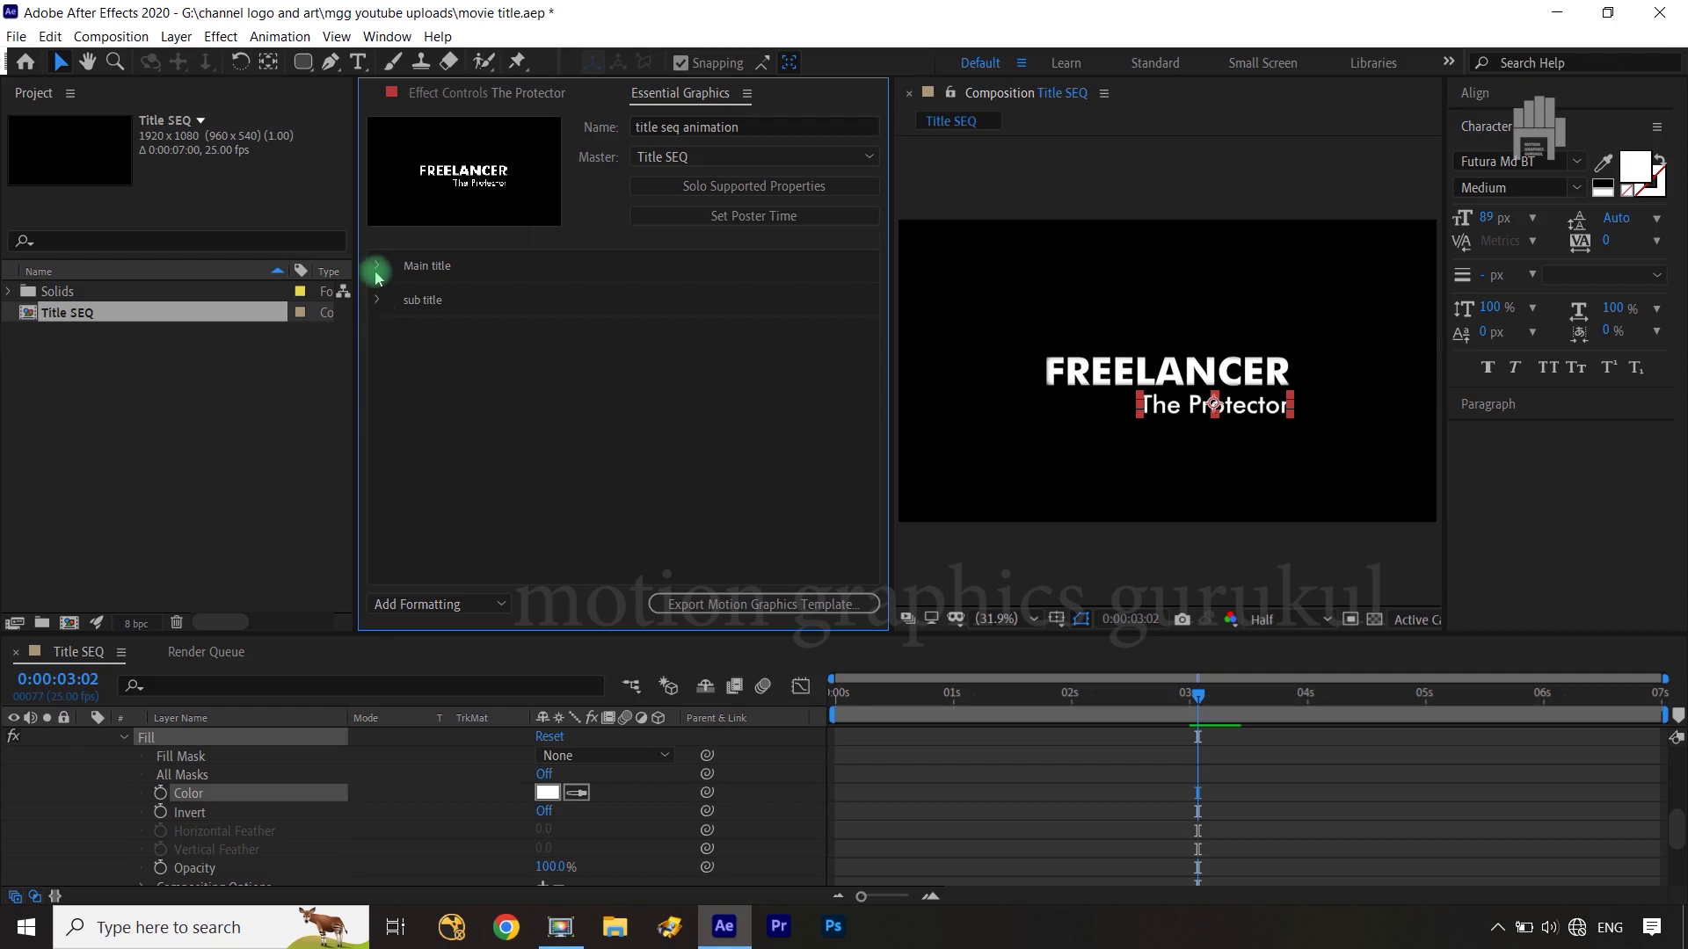
{"action": "left_click", "coordinate": [376, 268]}
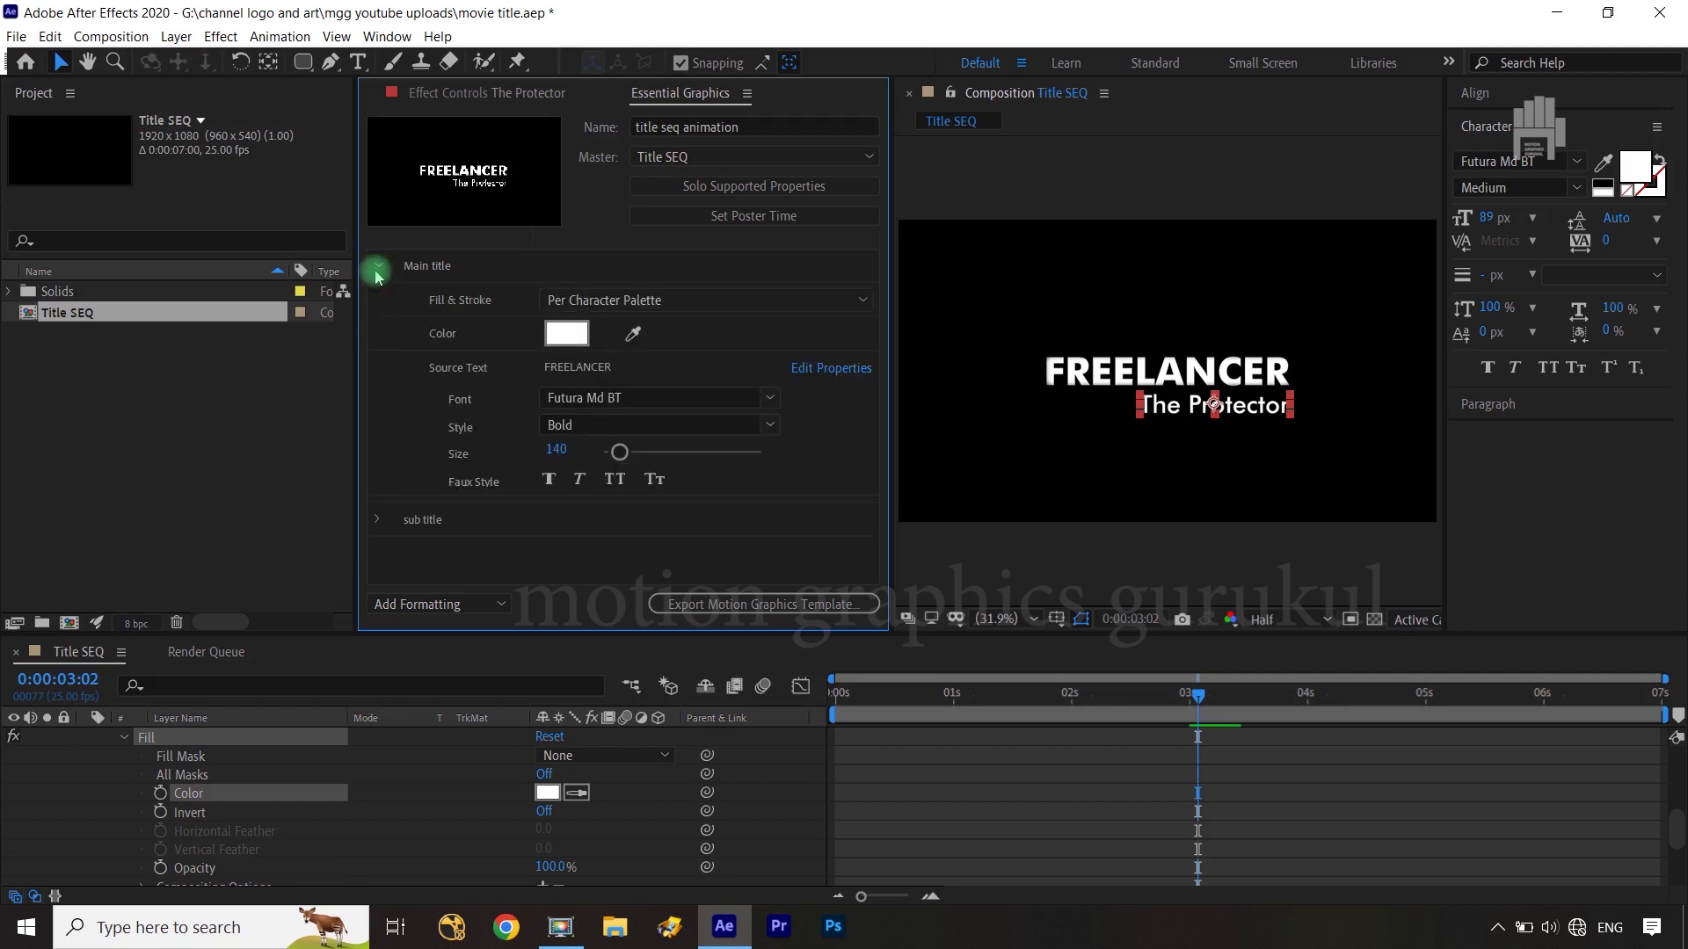
{"action": "left_click", "coordinate": [377, 269]}
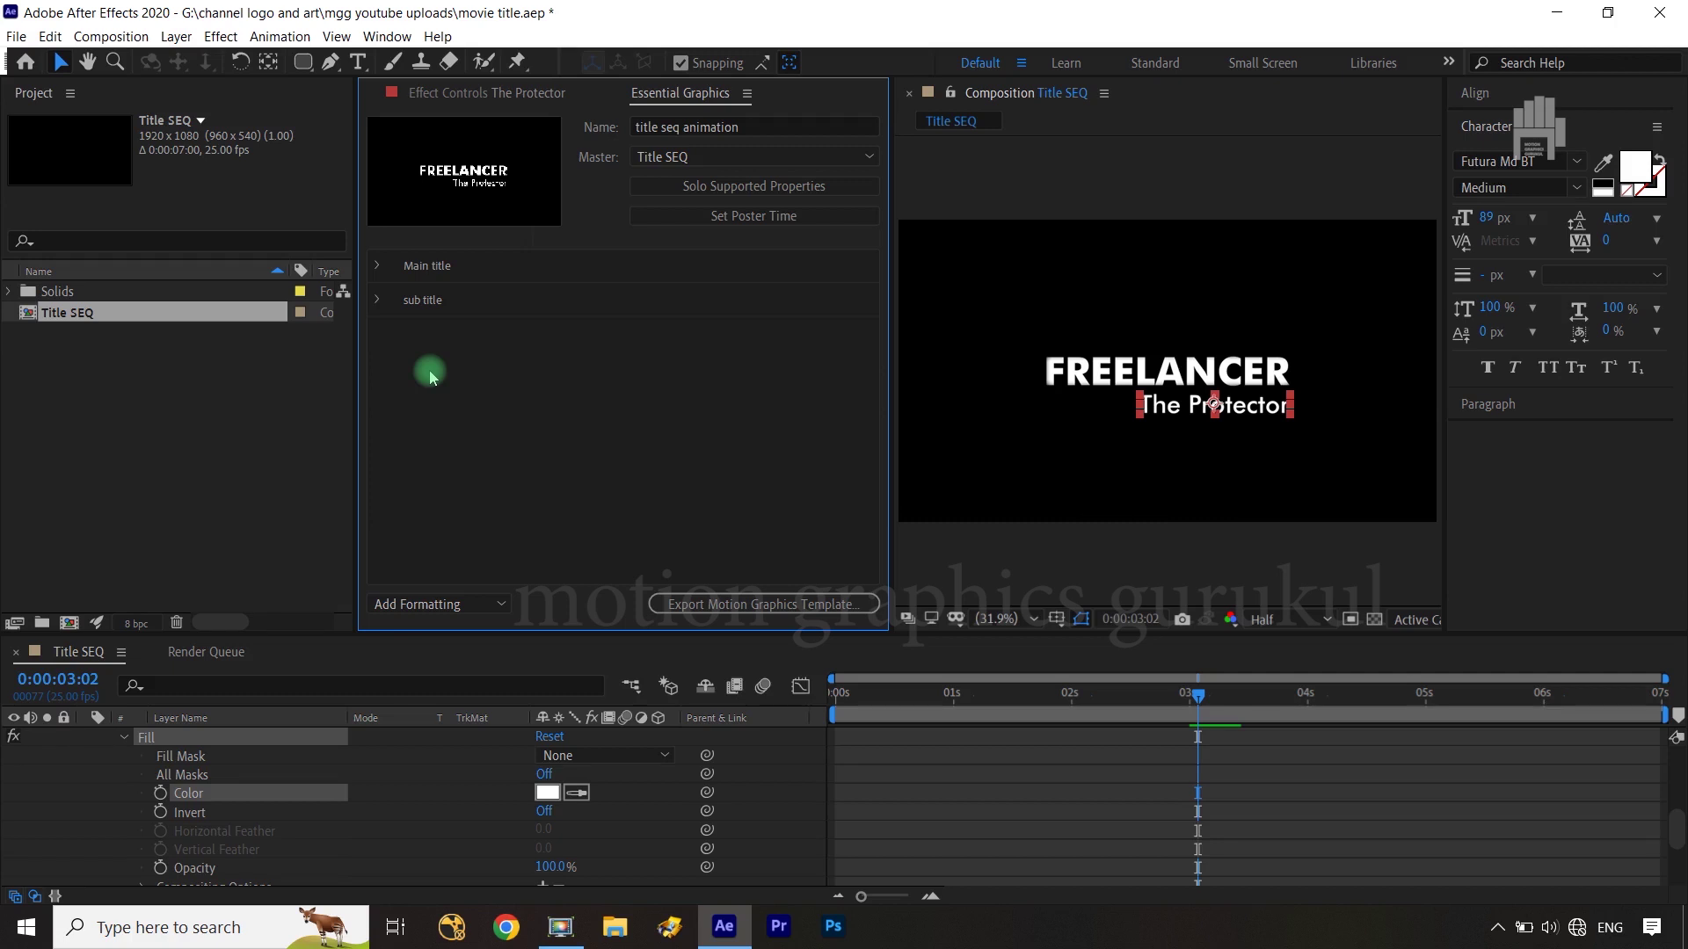
Try adding FREELANCER's Mask Path to the template and dismiss the unsupported-property warning.
{"action": "scroll", "coordinate": [435, 818], "scroll_direction": "up", "scroll_amount": 5}
{"action": "scroll", "coordinate": [435, 819], "scroll_direction": "up", "scroll_amount": 3}
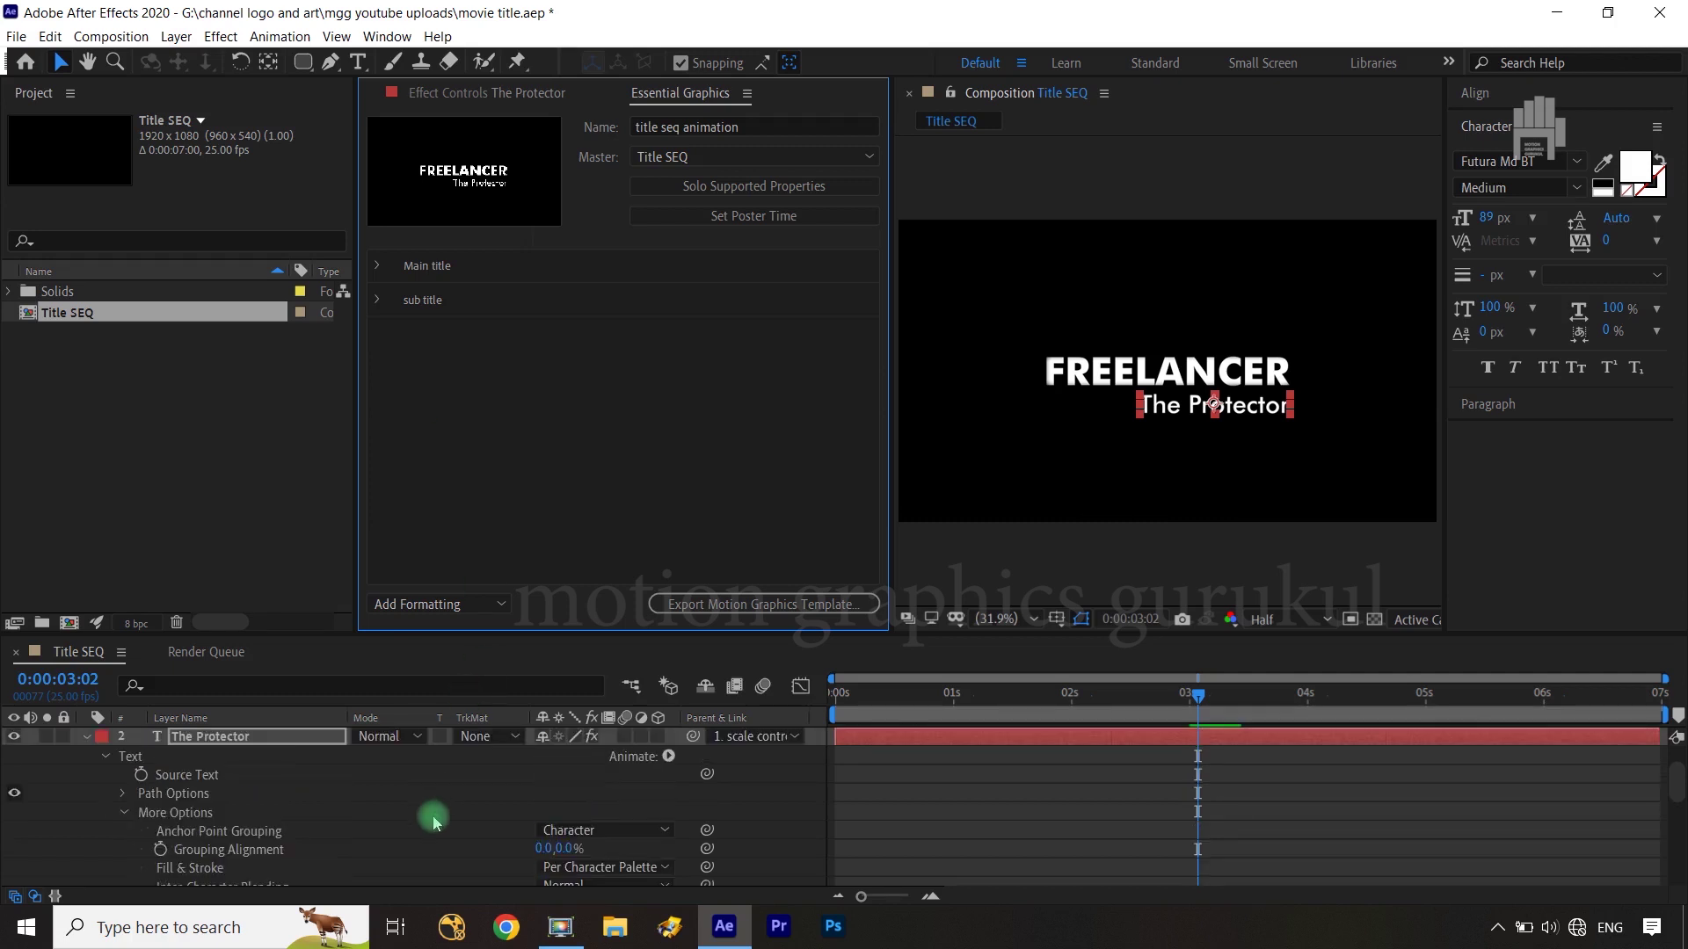
{"action": "scroll", "coordinate": [238, 824], "scroll_direction": "down", "scroll_amount": 3}
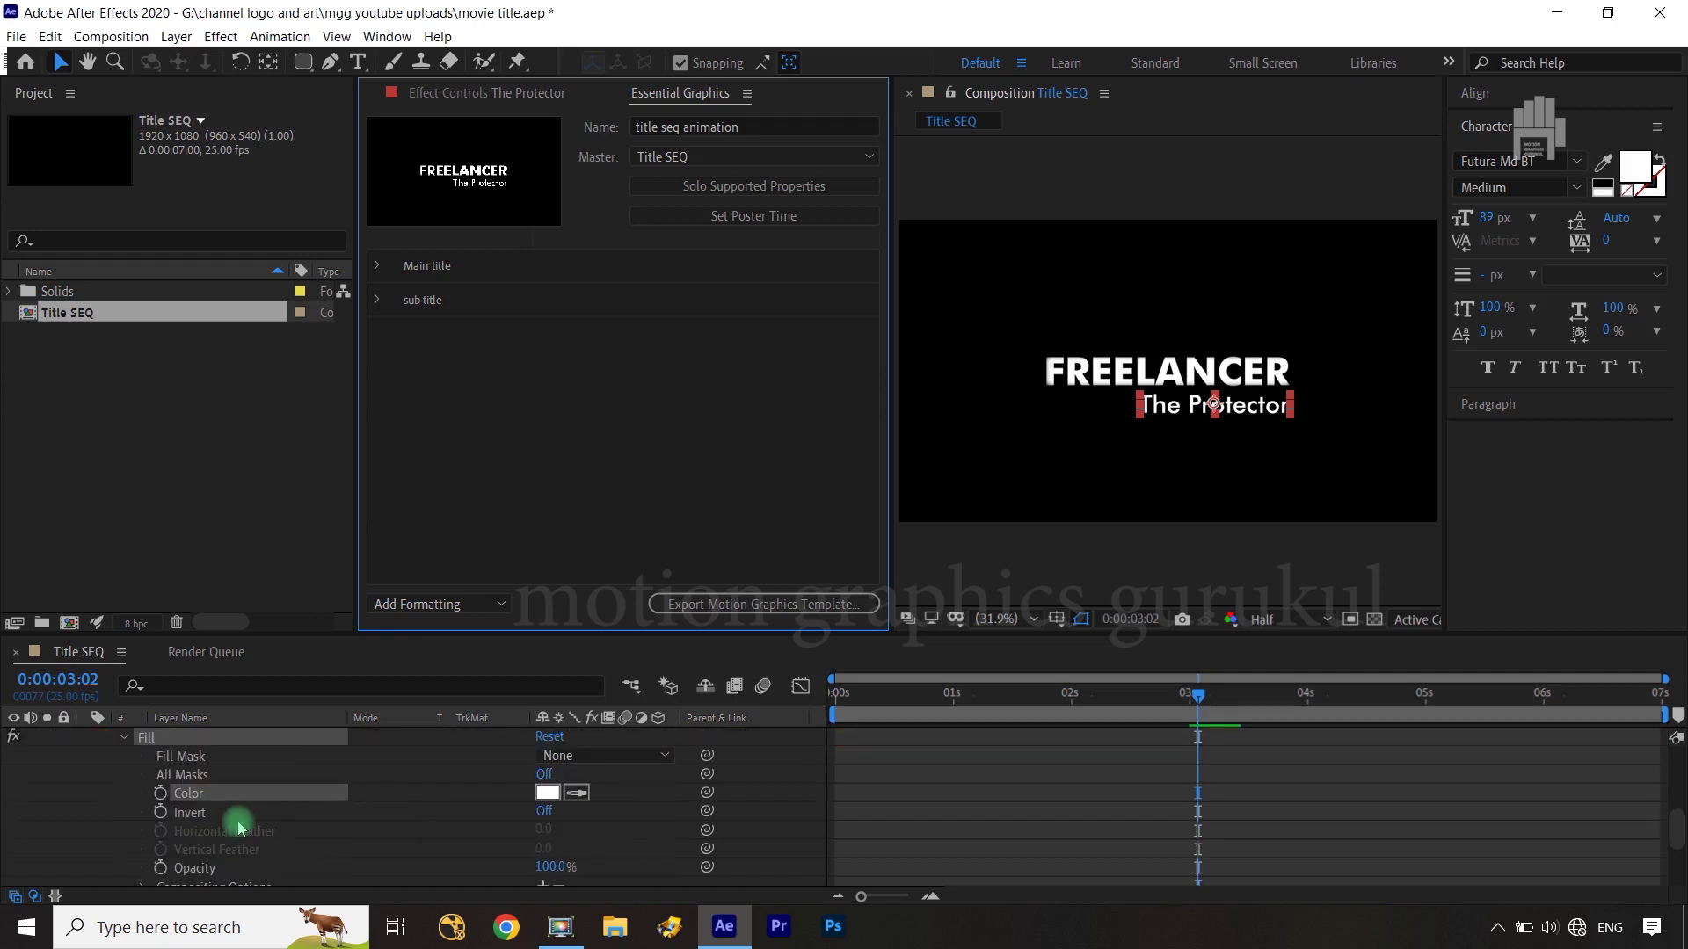
{"action": "scroll", "coordinate": [240, 821], "scroll_direction": "down", "scroll_amount": 3}
{"action": "left_click", "coordinate": [243, 877]}
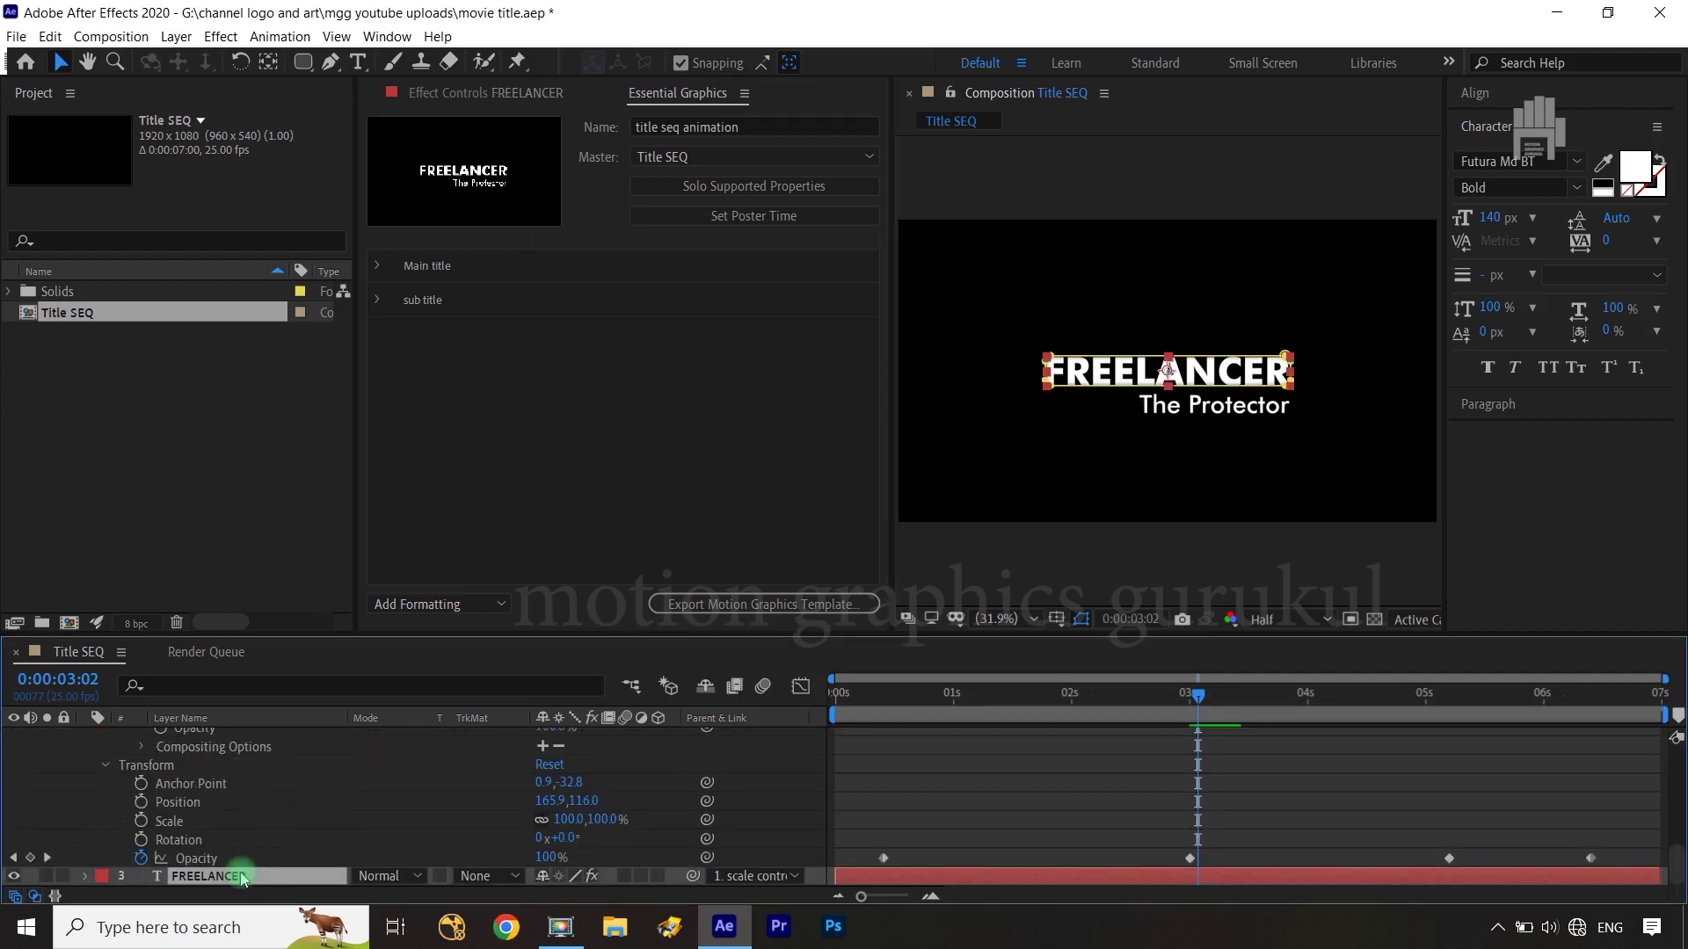
{"action": "key", "text": "m"}
{"action": "left_click", "coordinate": [220, 877]}
{"action": "left_click_drag", "start_coordinate": [219, 877], "coordinate": [490, 365]}
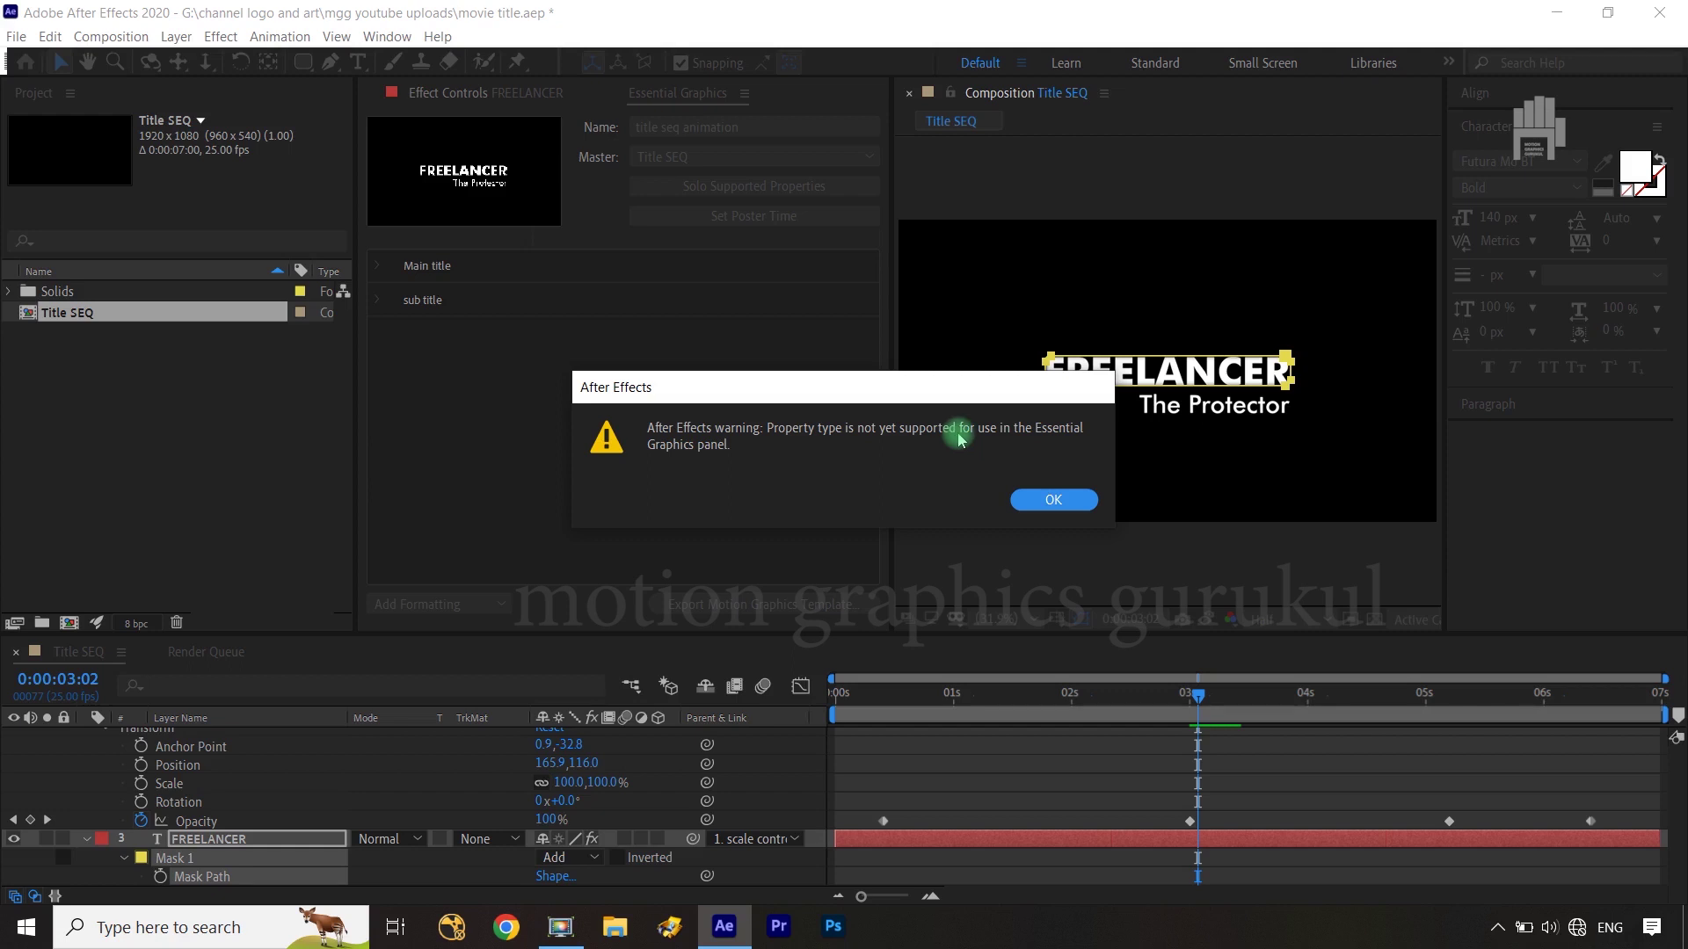
{"action": "left_click", "coordinate": [1044, 500]}
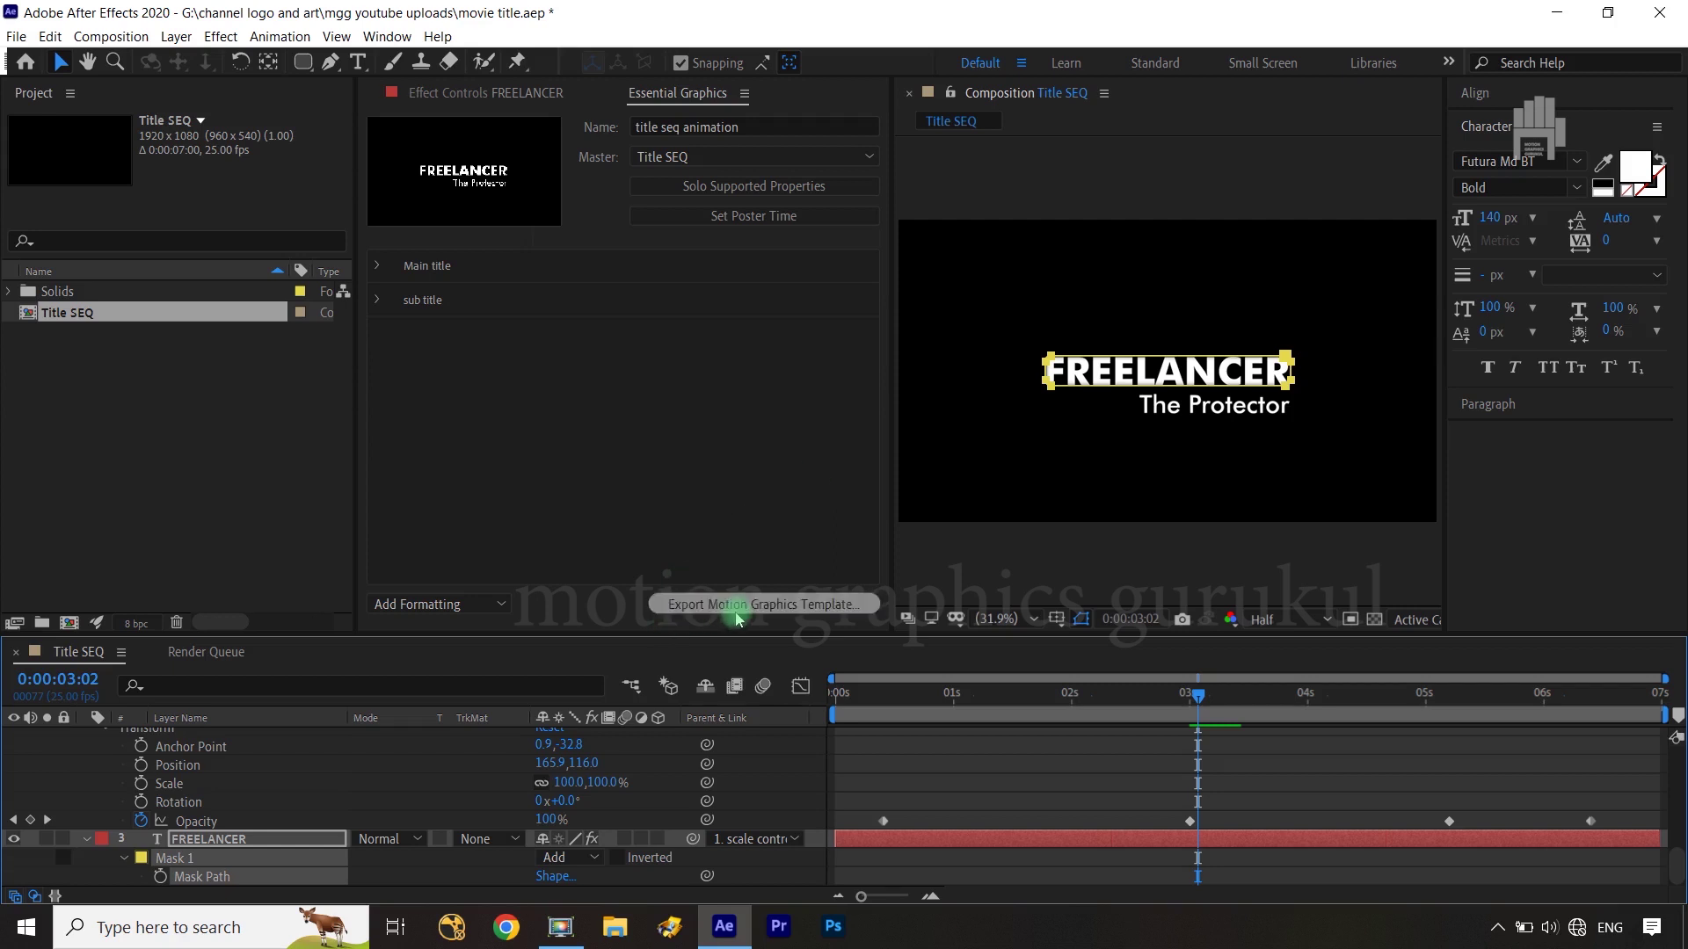
Start exporting Title SEQ as a Motion Graphics Template, saving the project when prompted.
{"action": "left_click", "coordinate": [776, 605]}
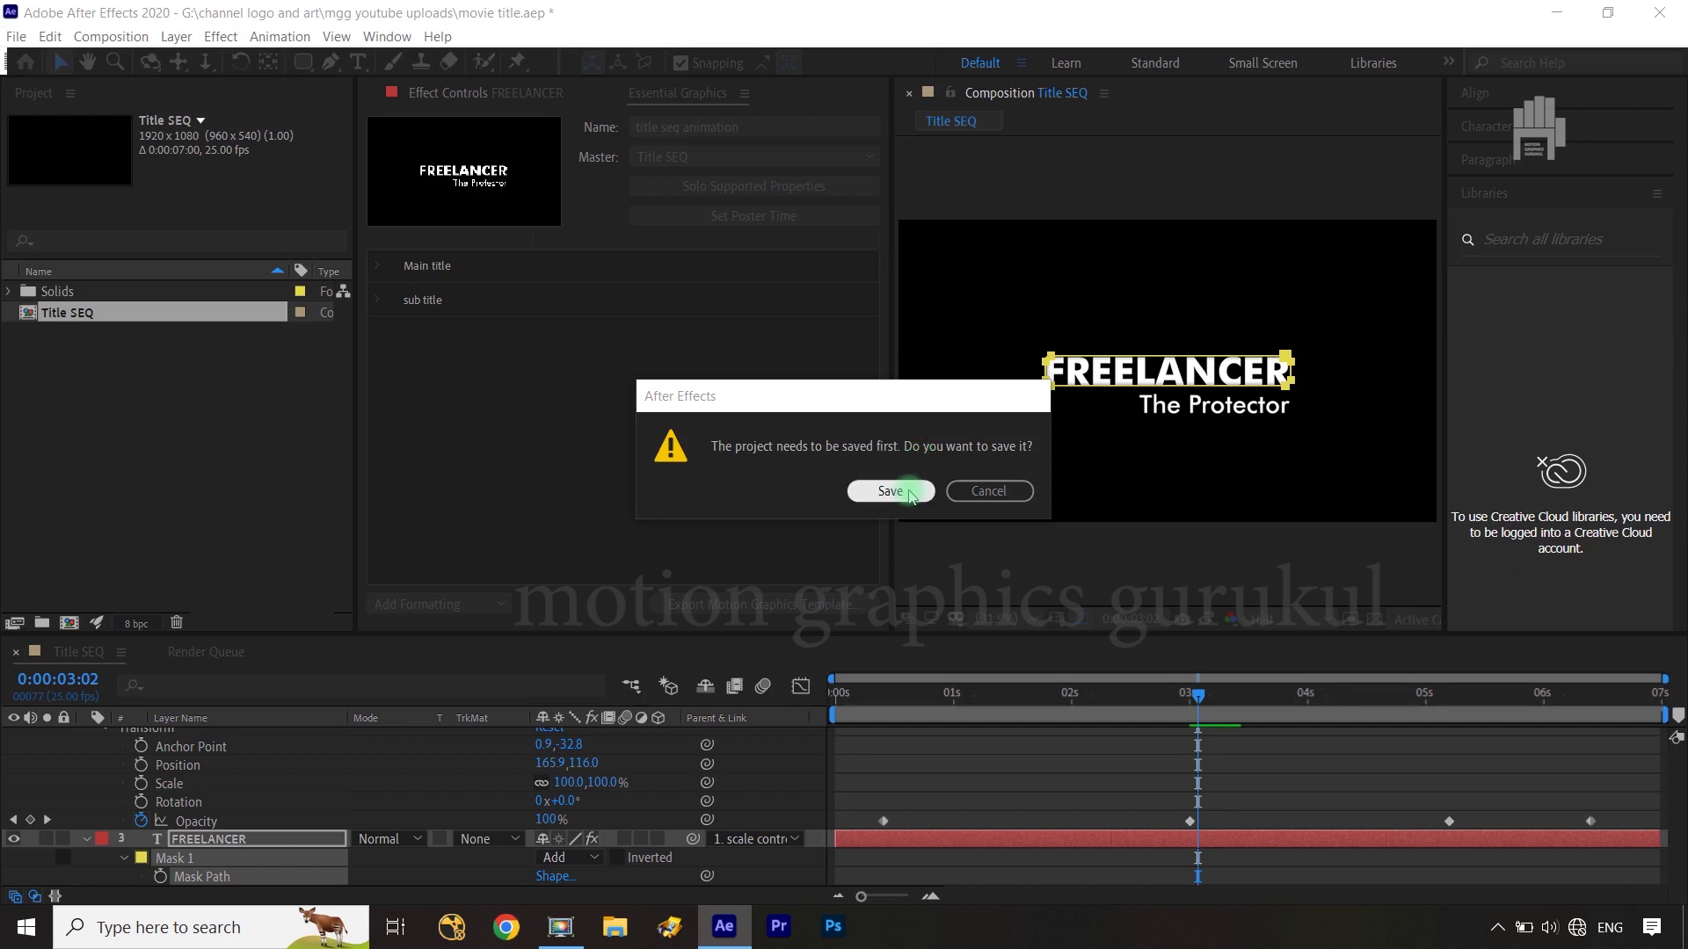
{"action": "left_click", "coordinate": [911, 494]}
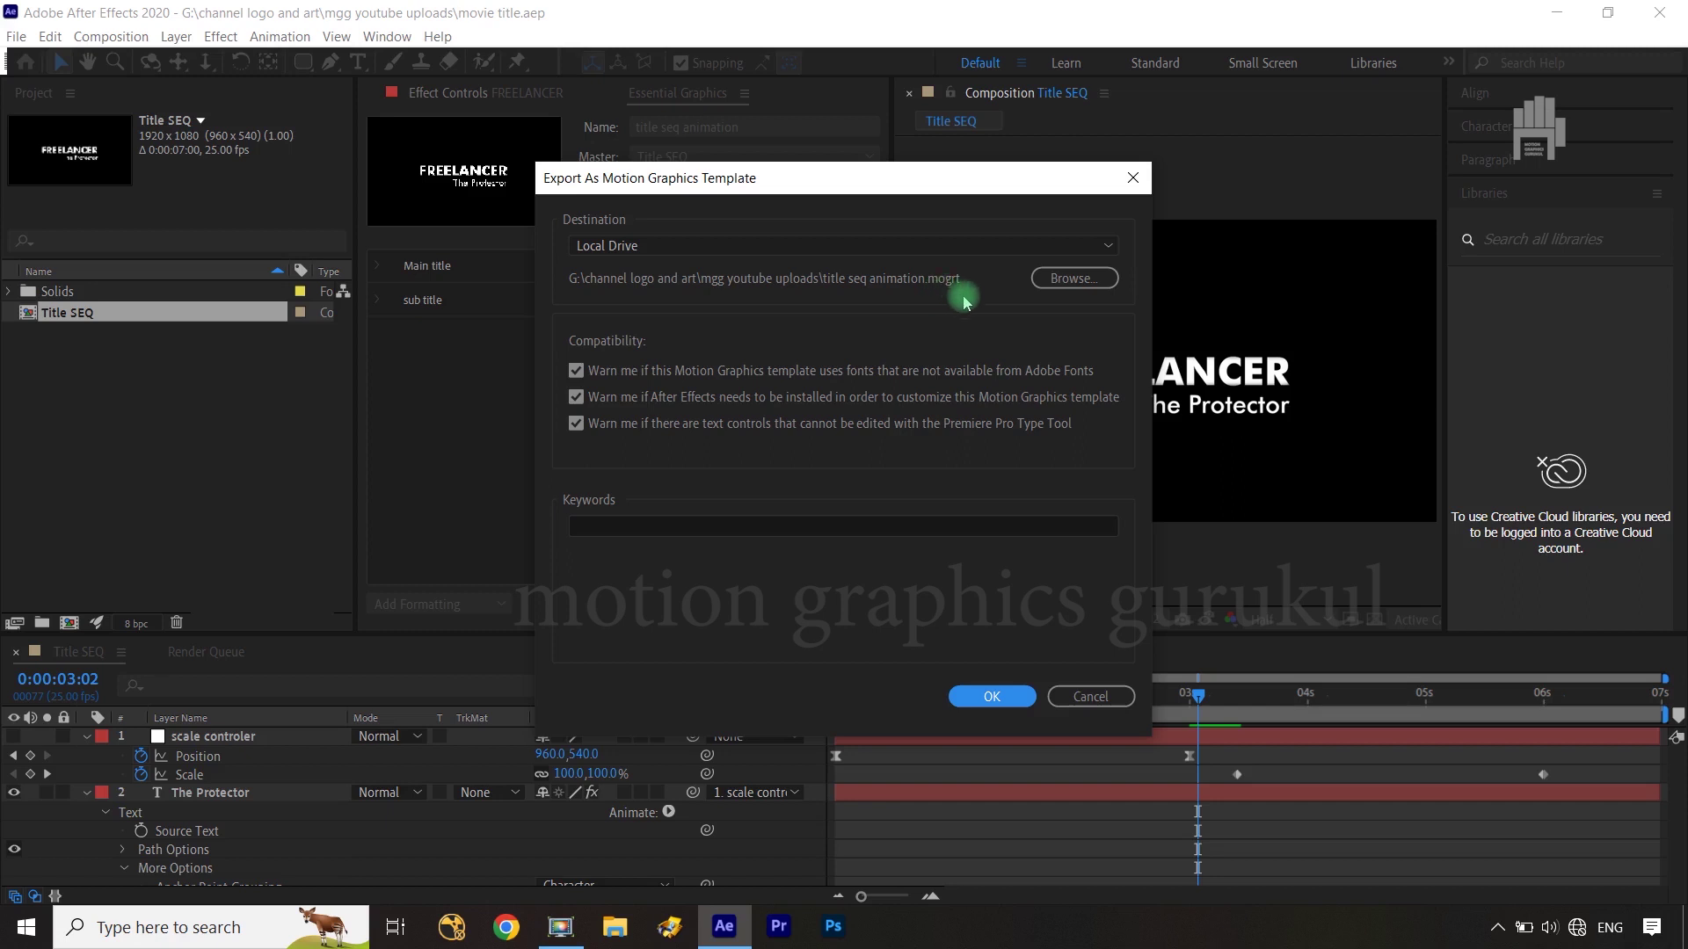
Export Title SEQ to the local drive as 'title seq animation' .mogrt, accepting the font warning.
{"action": "left_click", "coordinate": [948, 249]}
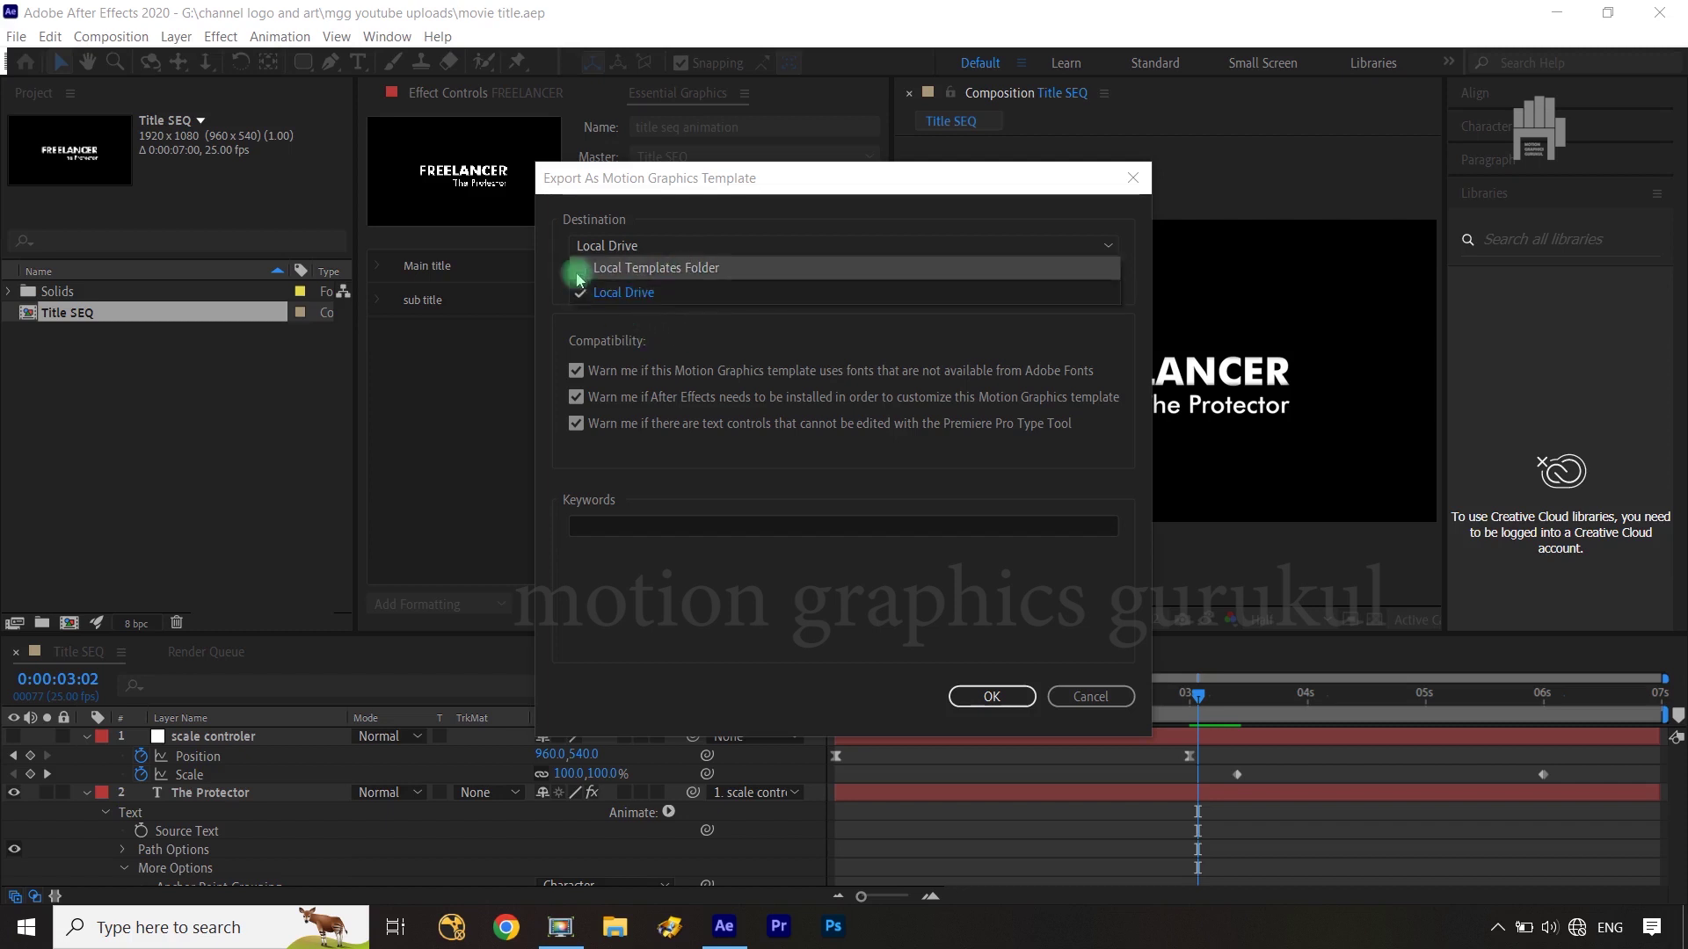
{"action": "left_click", "coordinate": [557, 255]}
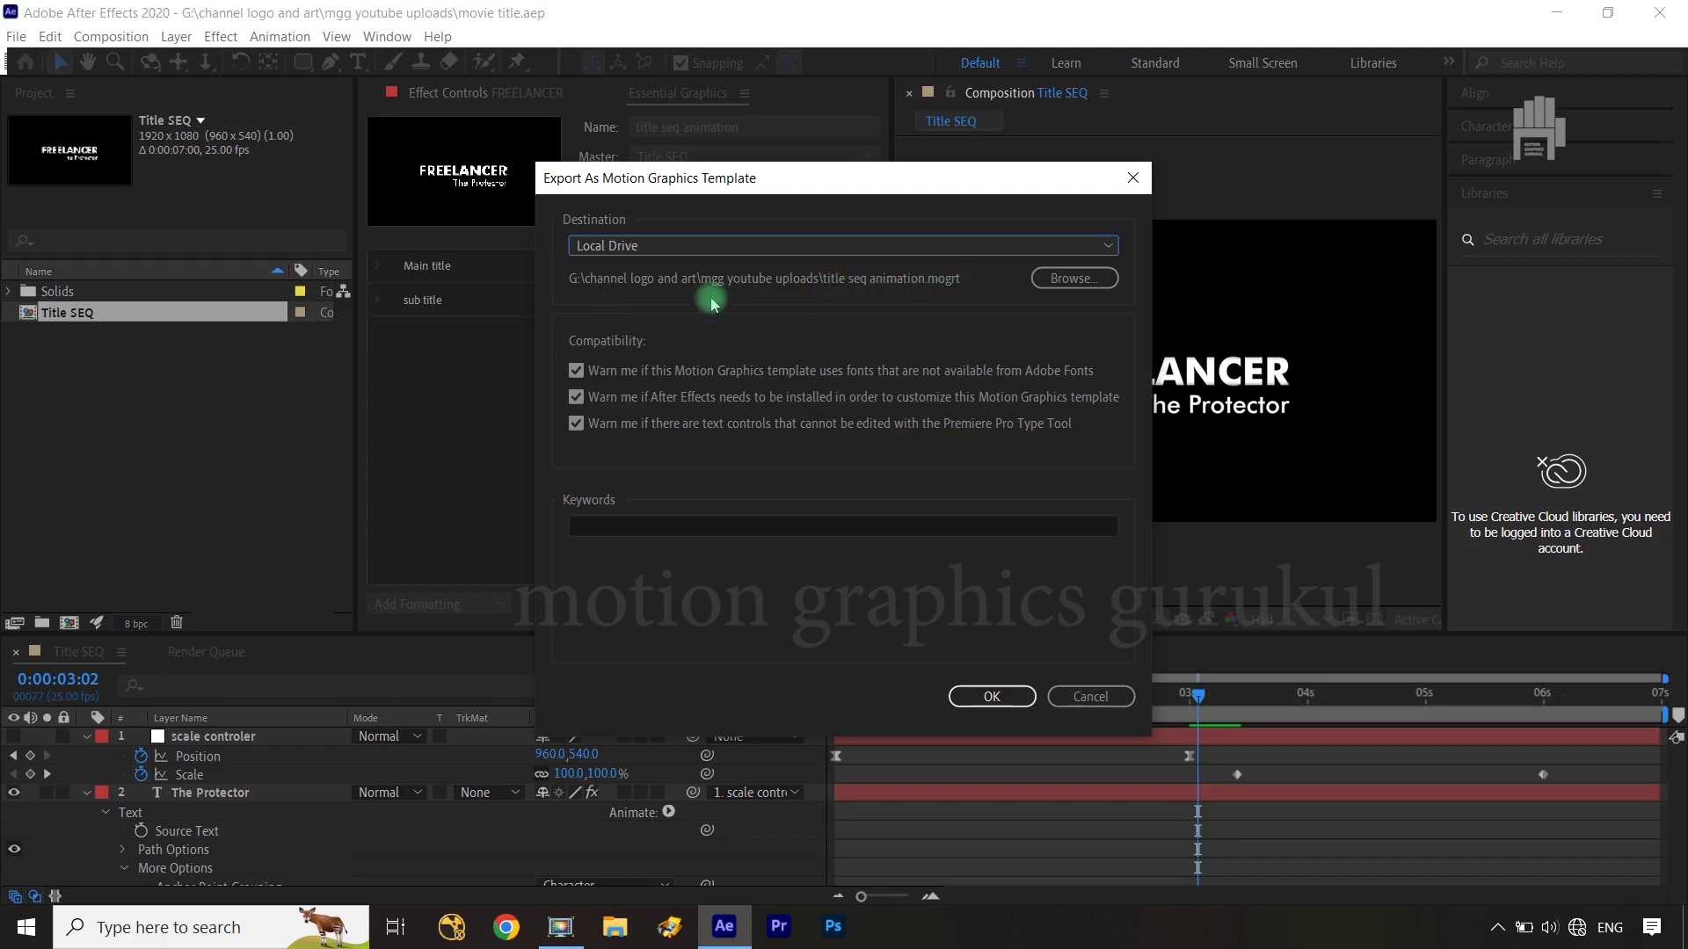
{"action": "left_click", "coordinate": [1085, 283]}
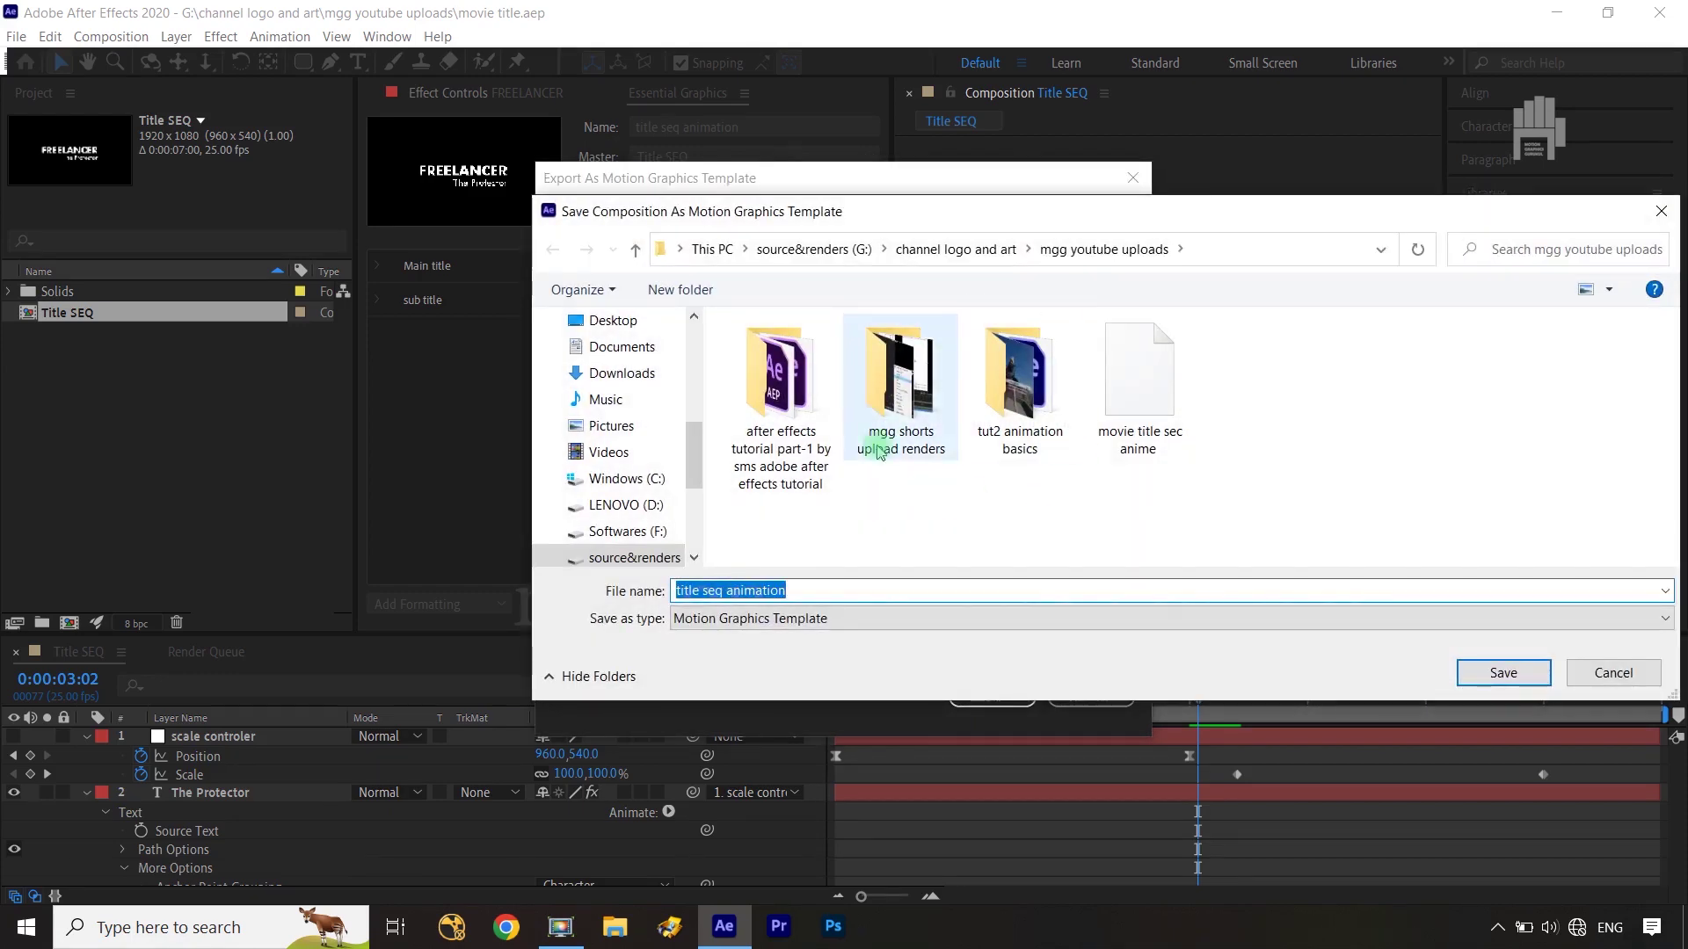
{"action": "left_click", "coordinate": [1505, 673]}
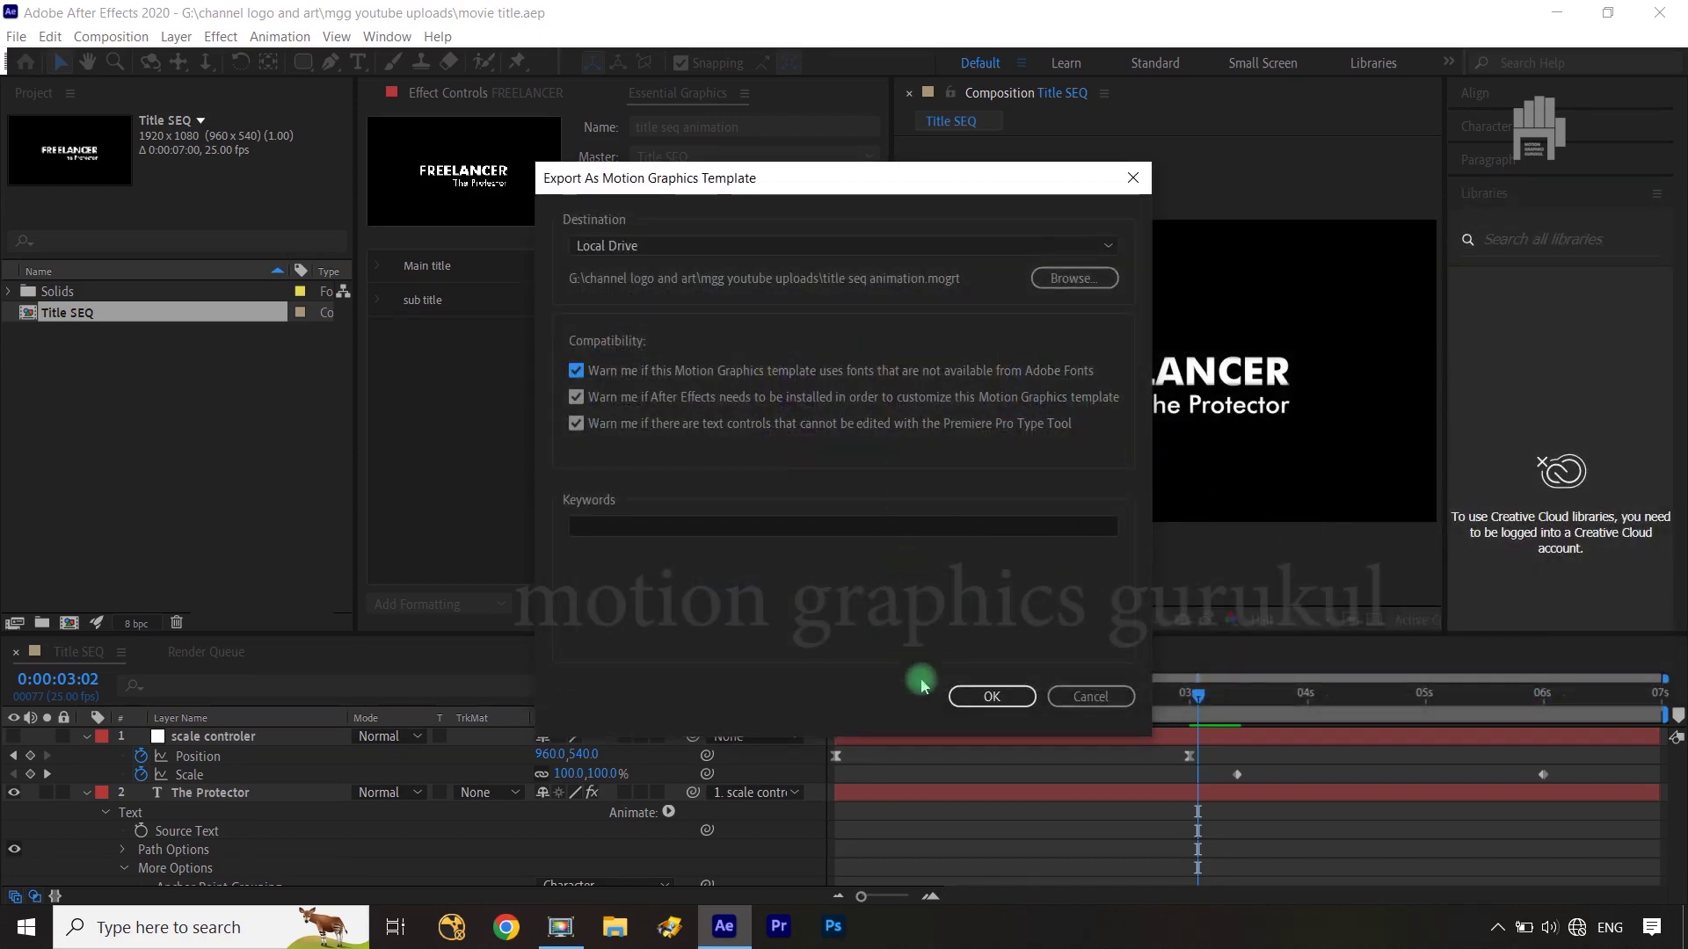
{"action": "left_click", "coordinate": [989, 696]}
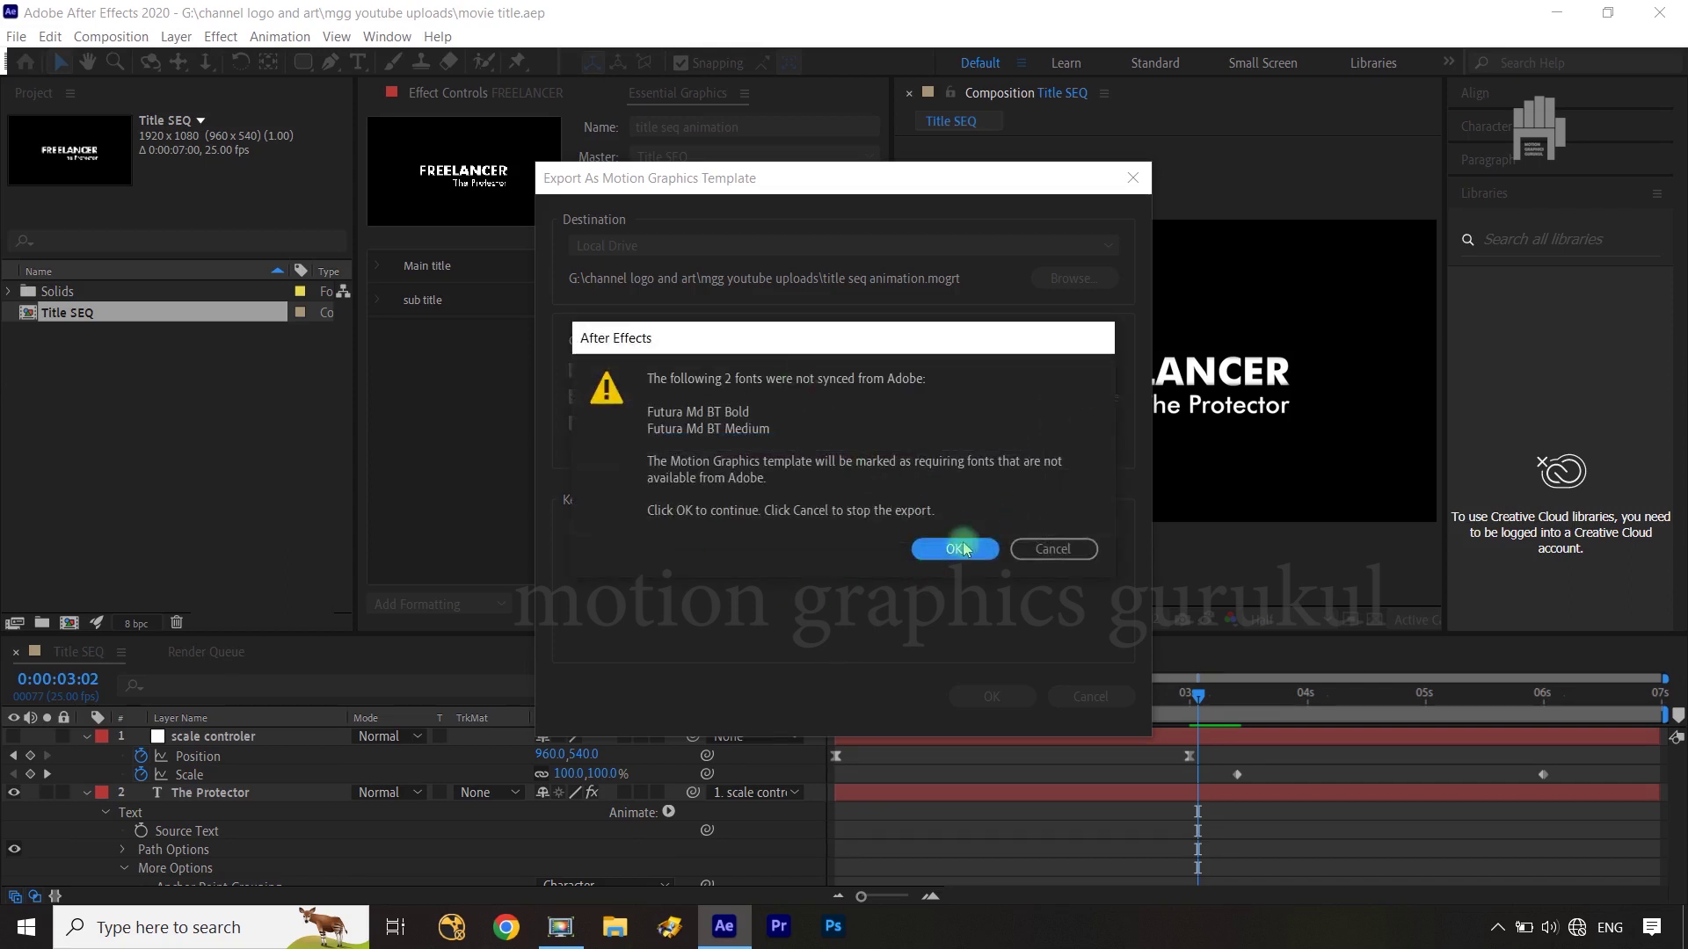
{"action": "left_click", "coordinate": [963, 550]}
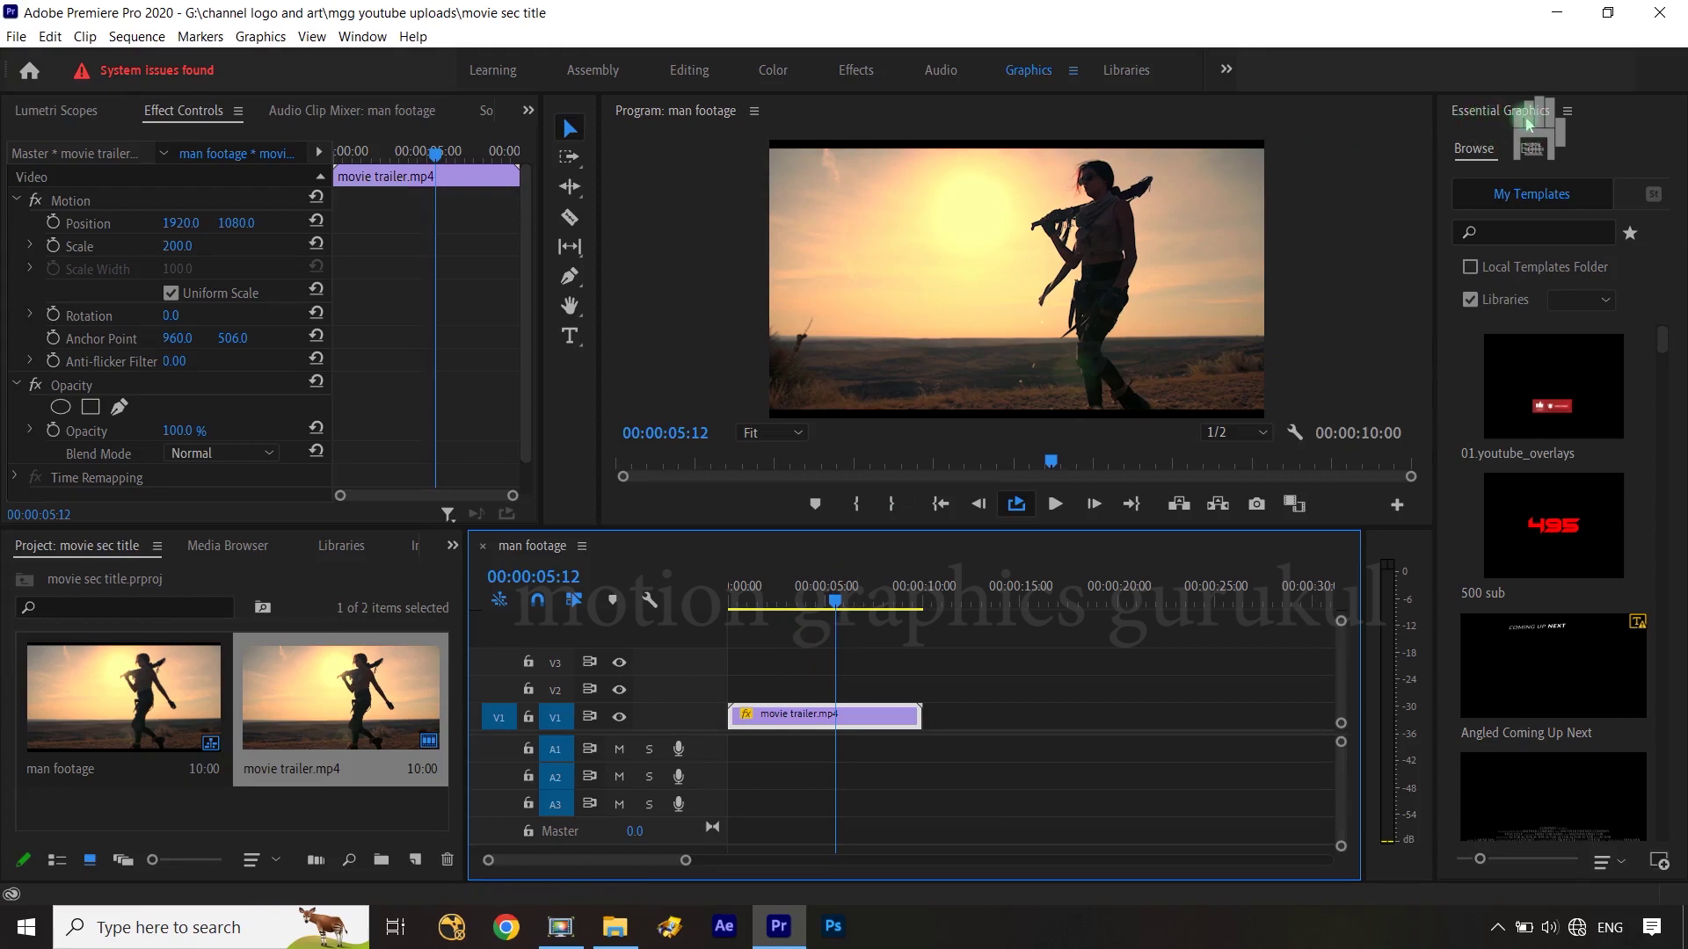
Show the Essential Graphics panel from the Window menu.
{"action": "left_click", "coordinate": [362, 36]}
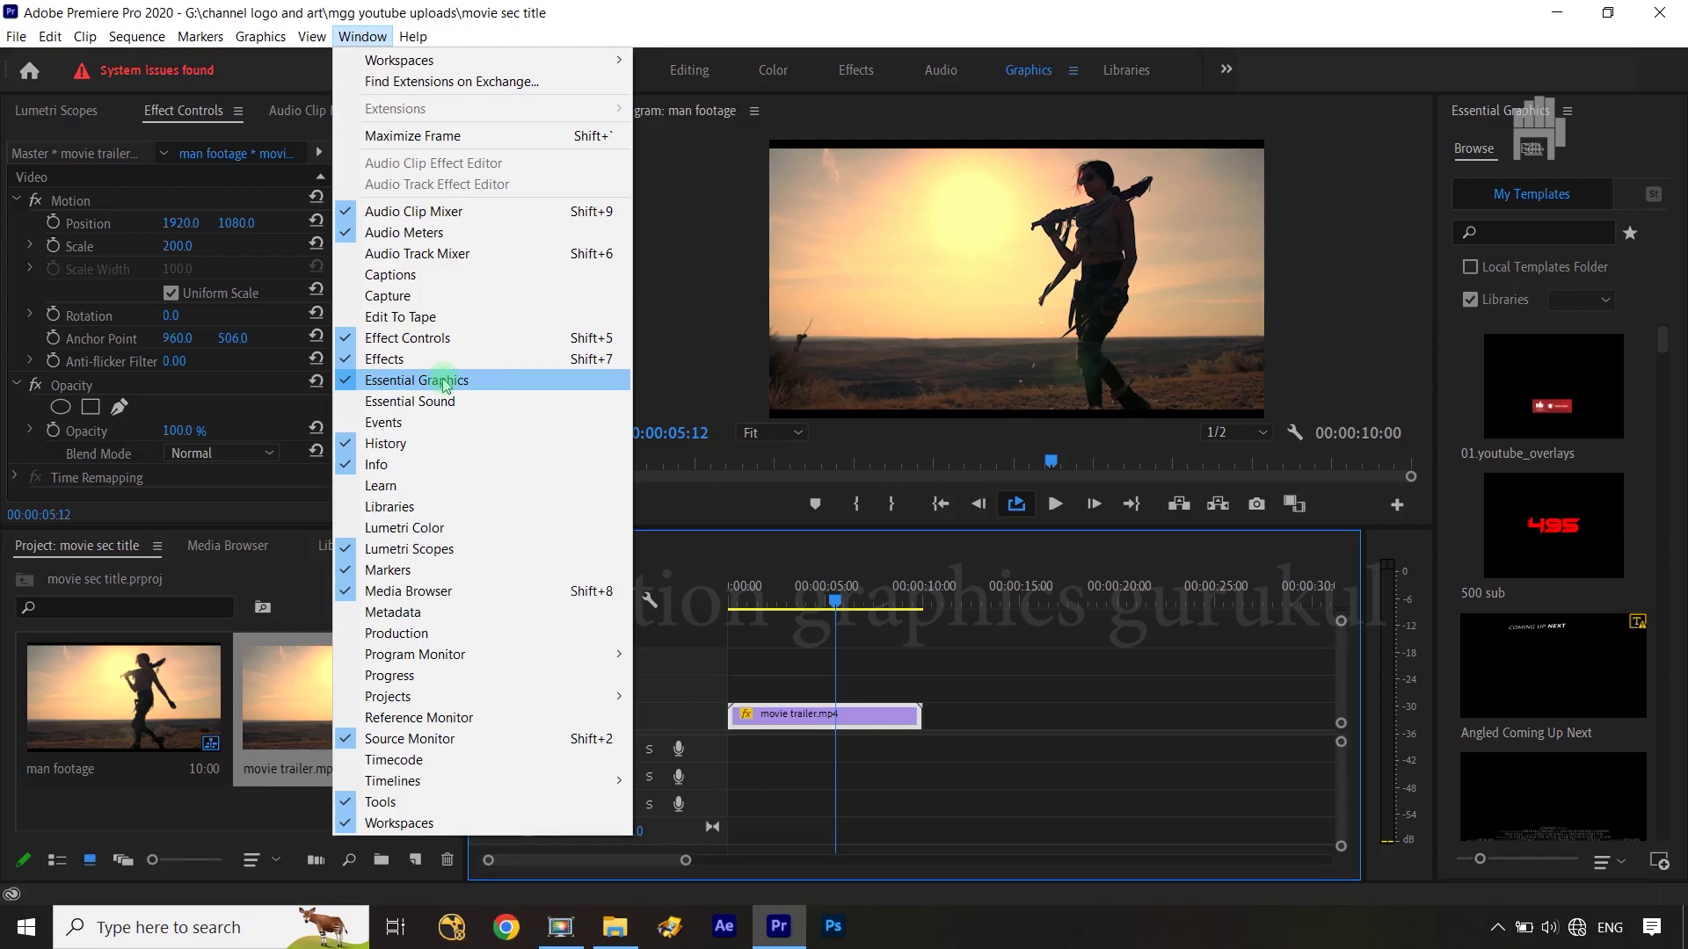
{"action": "left_click", "coordinate": [443, 382]}
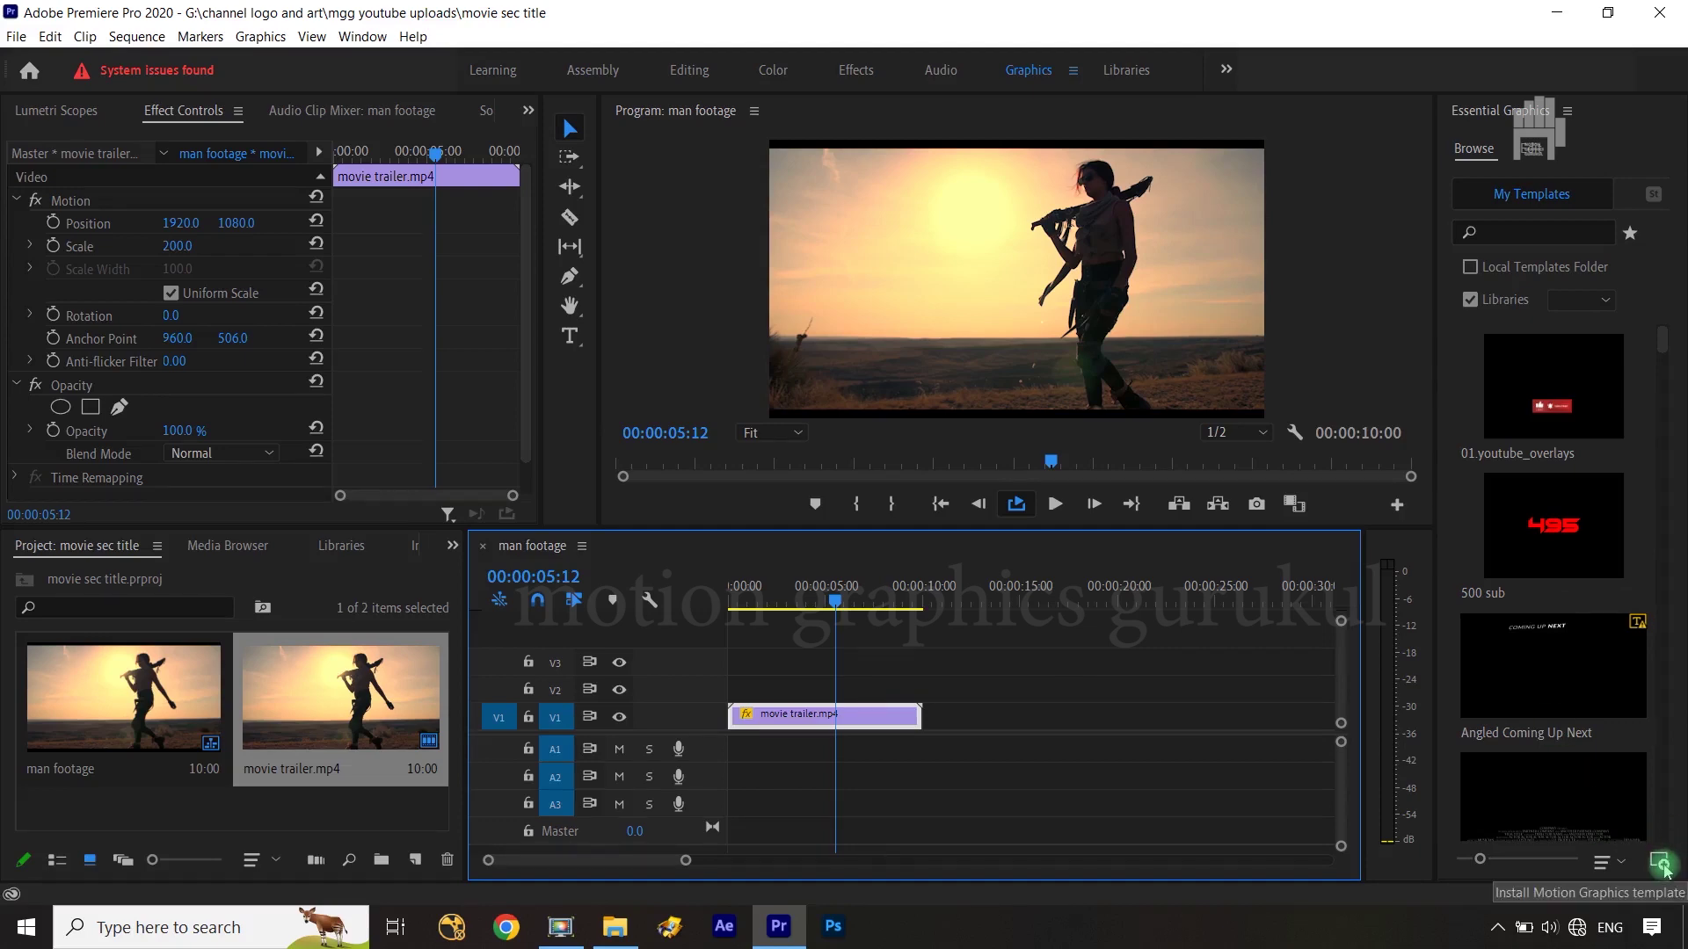
Start installing a Motion Graphics template and browse to G: > channel logo and art > mgg youtube uploads.
{"action": "left_click", "coordinate": [1661, 866]}
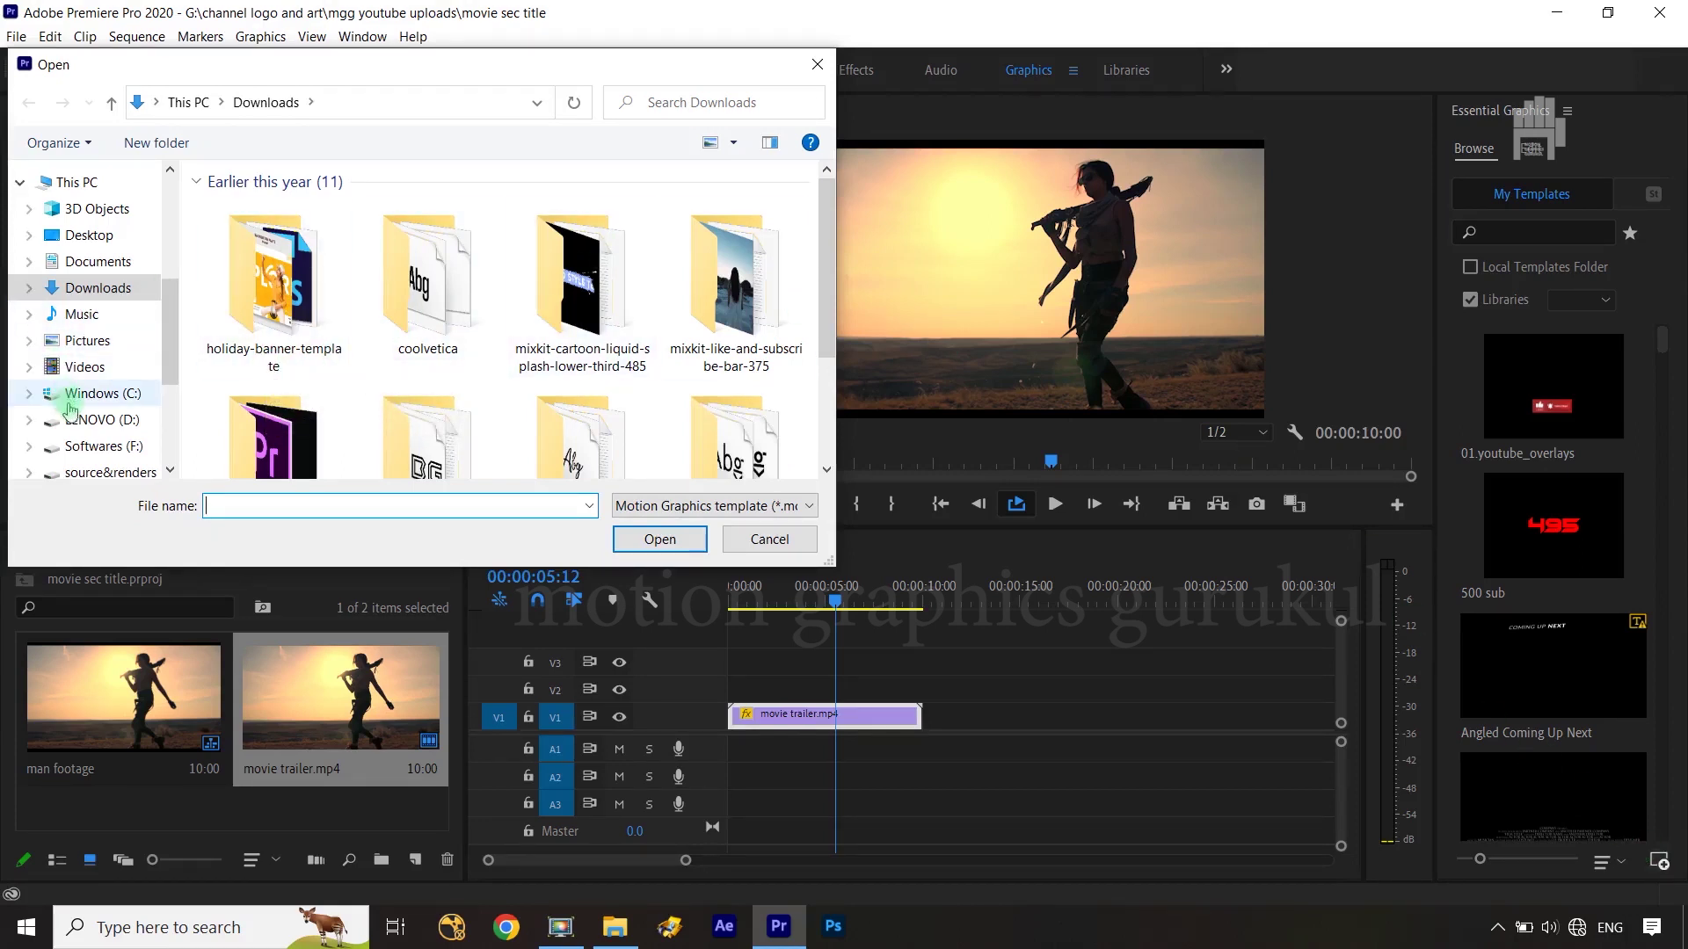
{"action": "scroll", "coordinate": [82, 420], "scroll_direction": "down", "scroll_amount": 2}
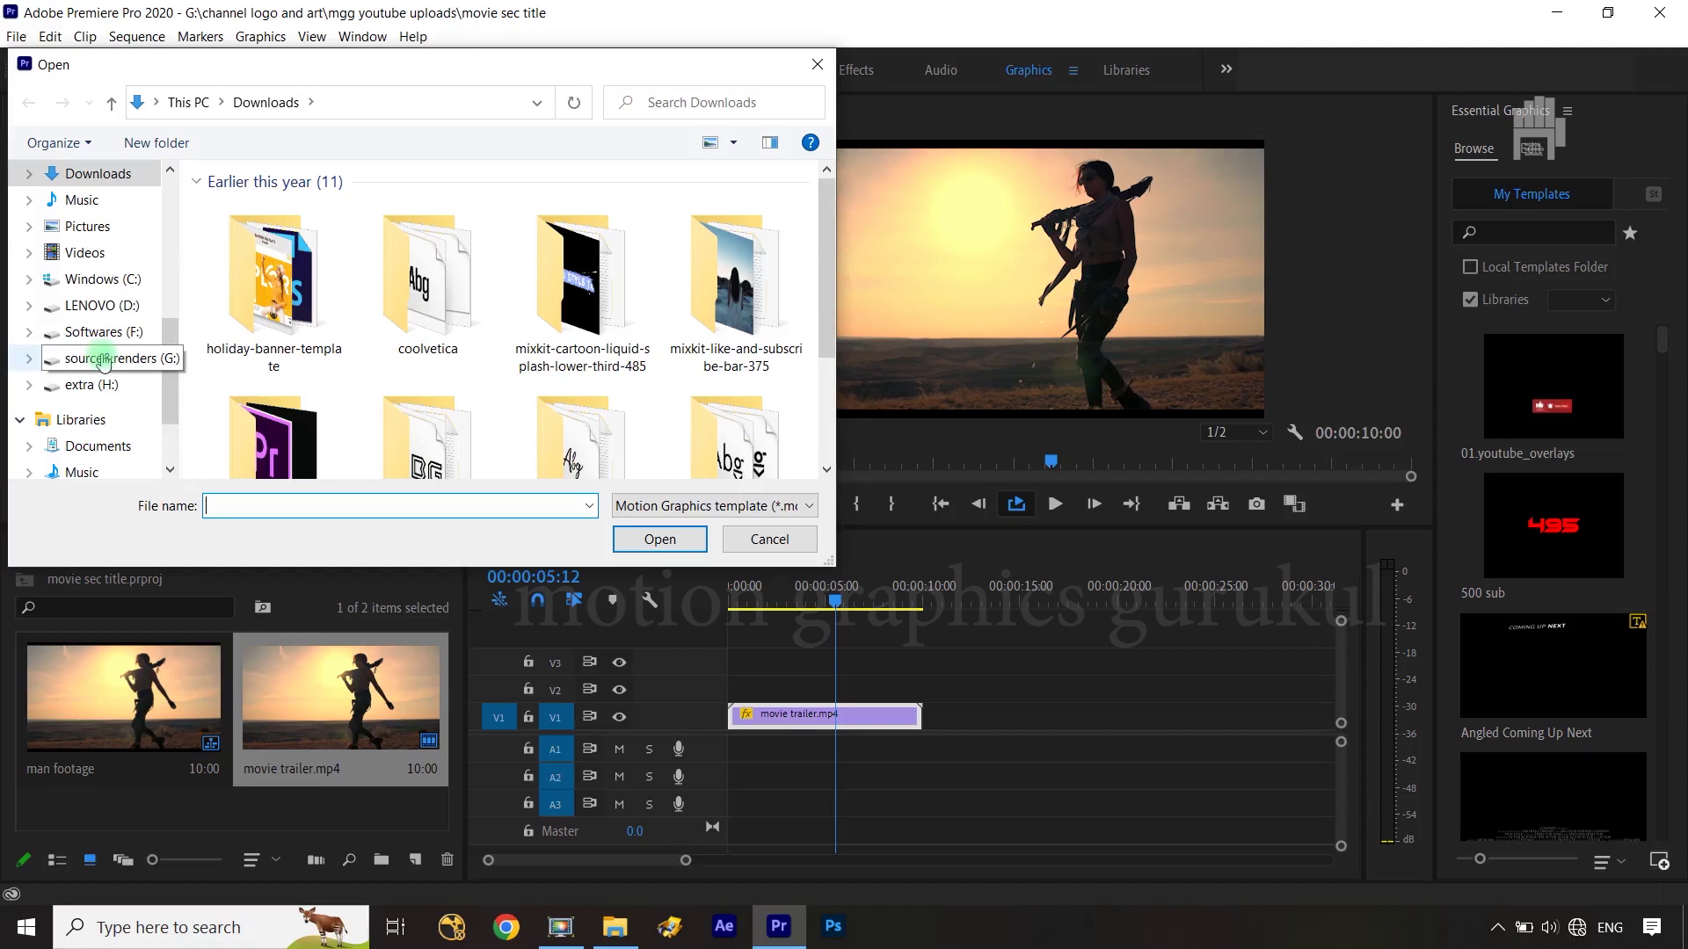
{"action": "left_click", "coordinate": [104, 358]}
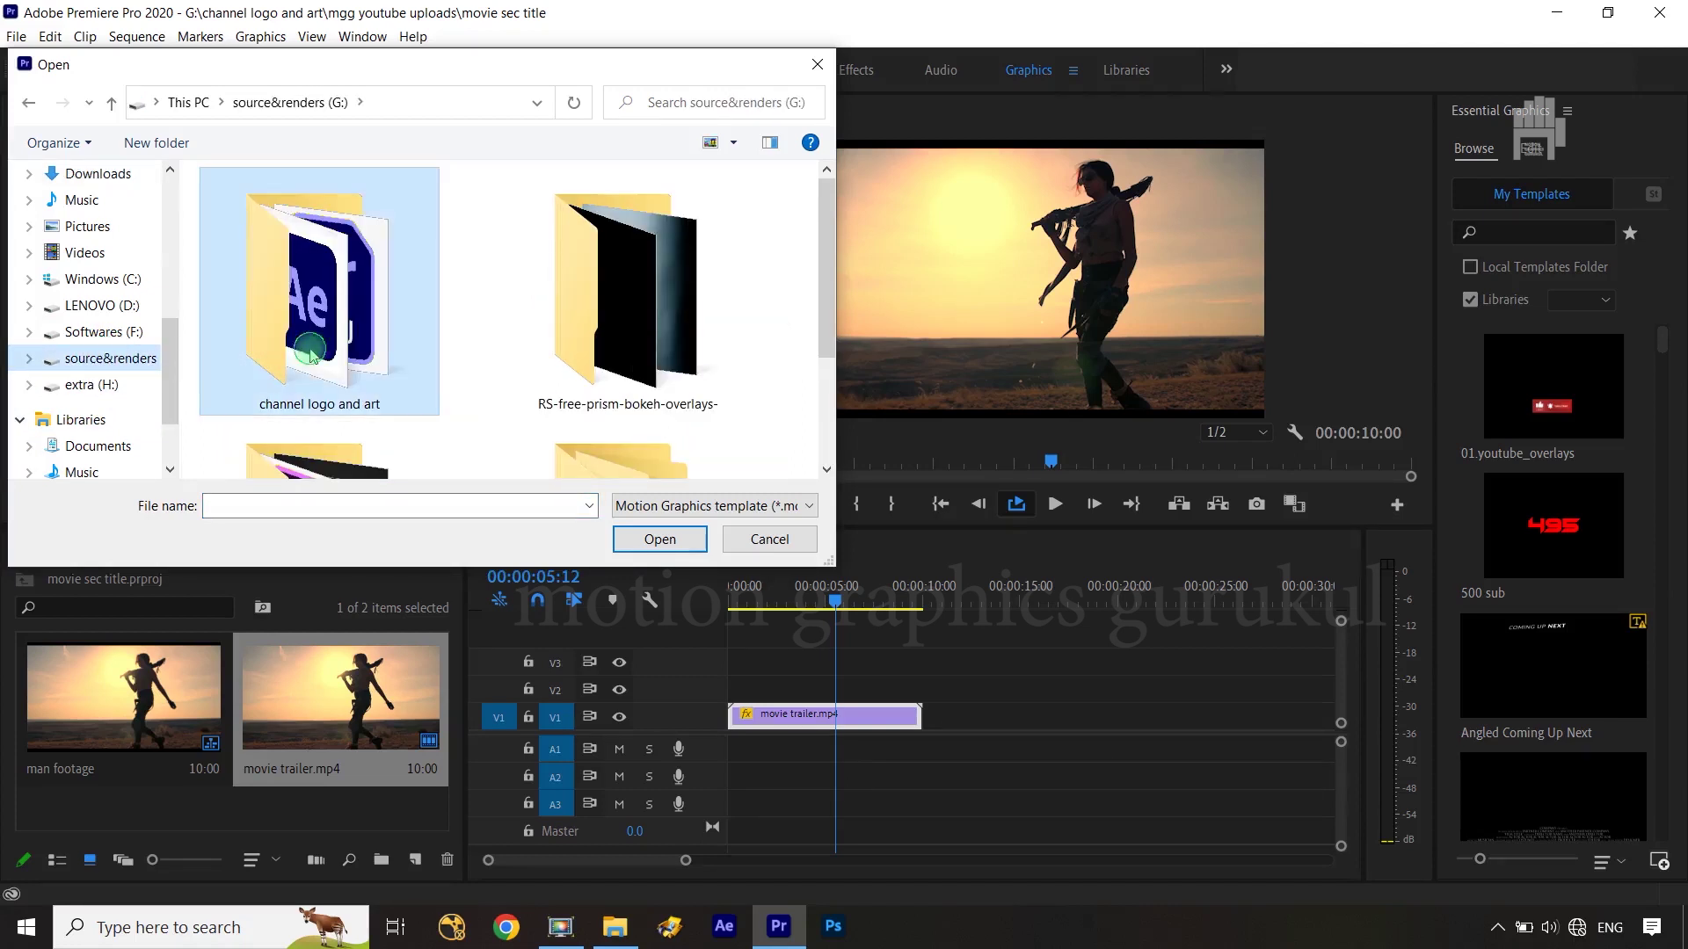
{"action": "double_click", "coordinate": [310, 352]}
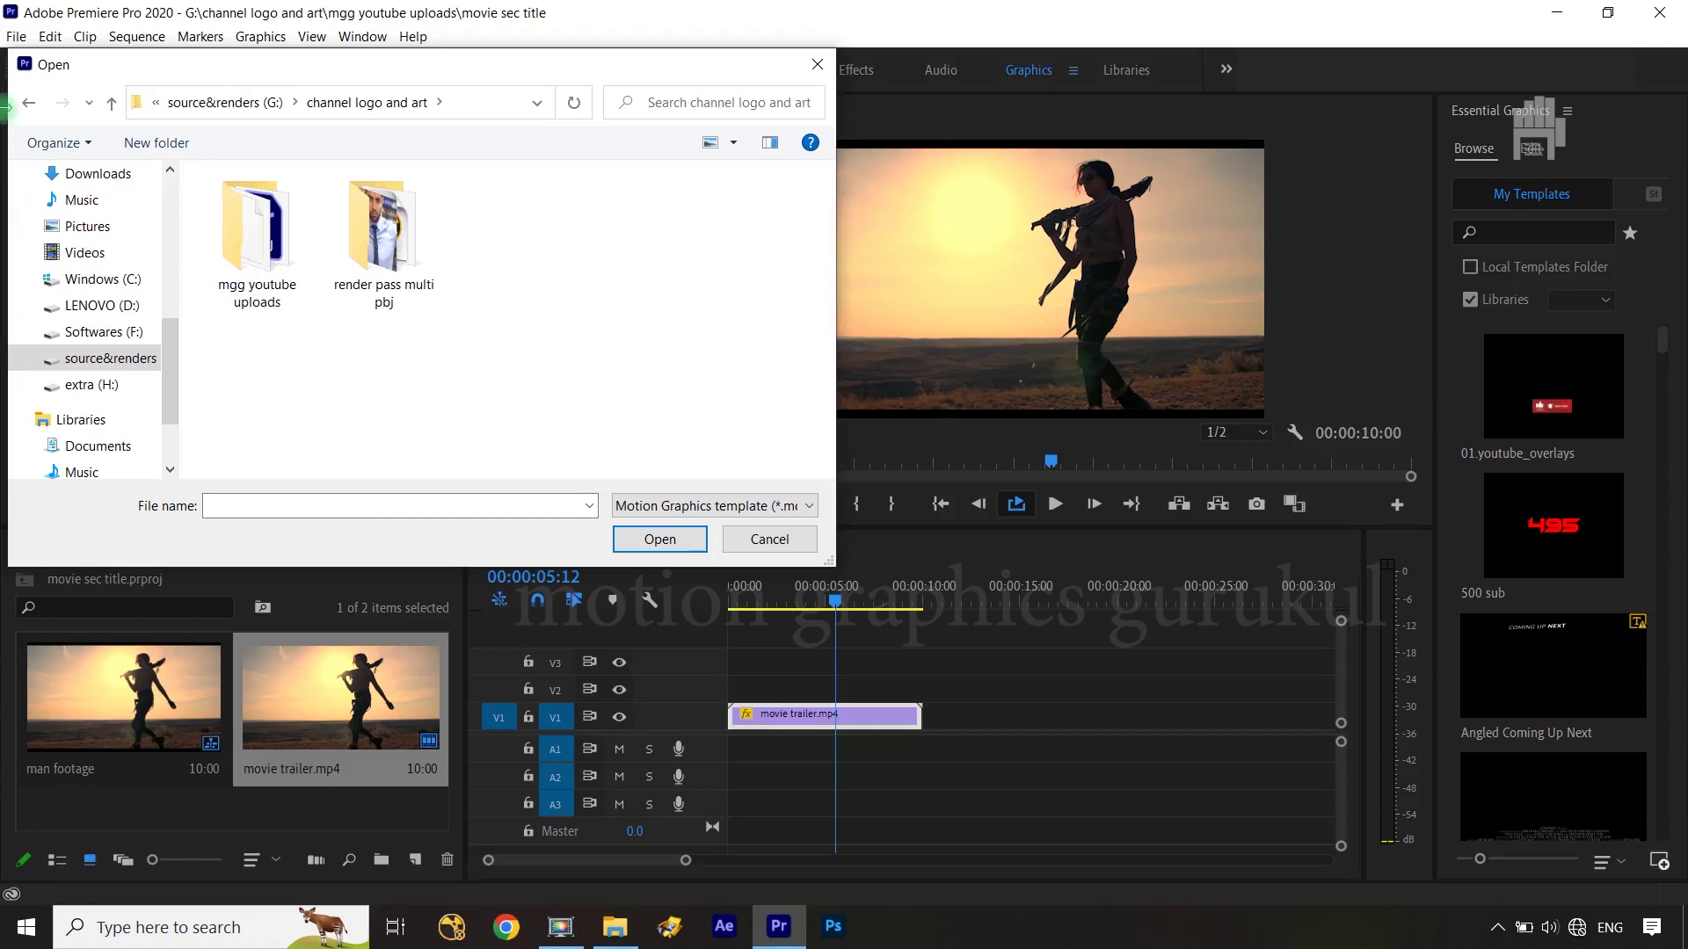
{"action": "left_click", "coordinate": [28, 102]}
{"action": "scroll", "coordinate": [442, 292], "scroll_direction": "down", "scroll_amount": 2}
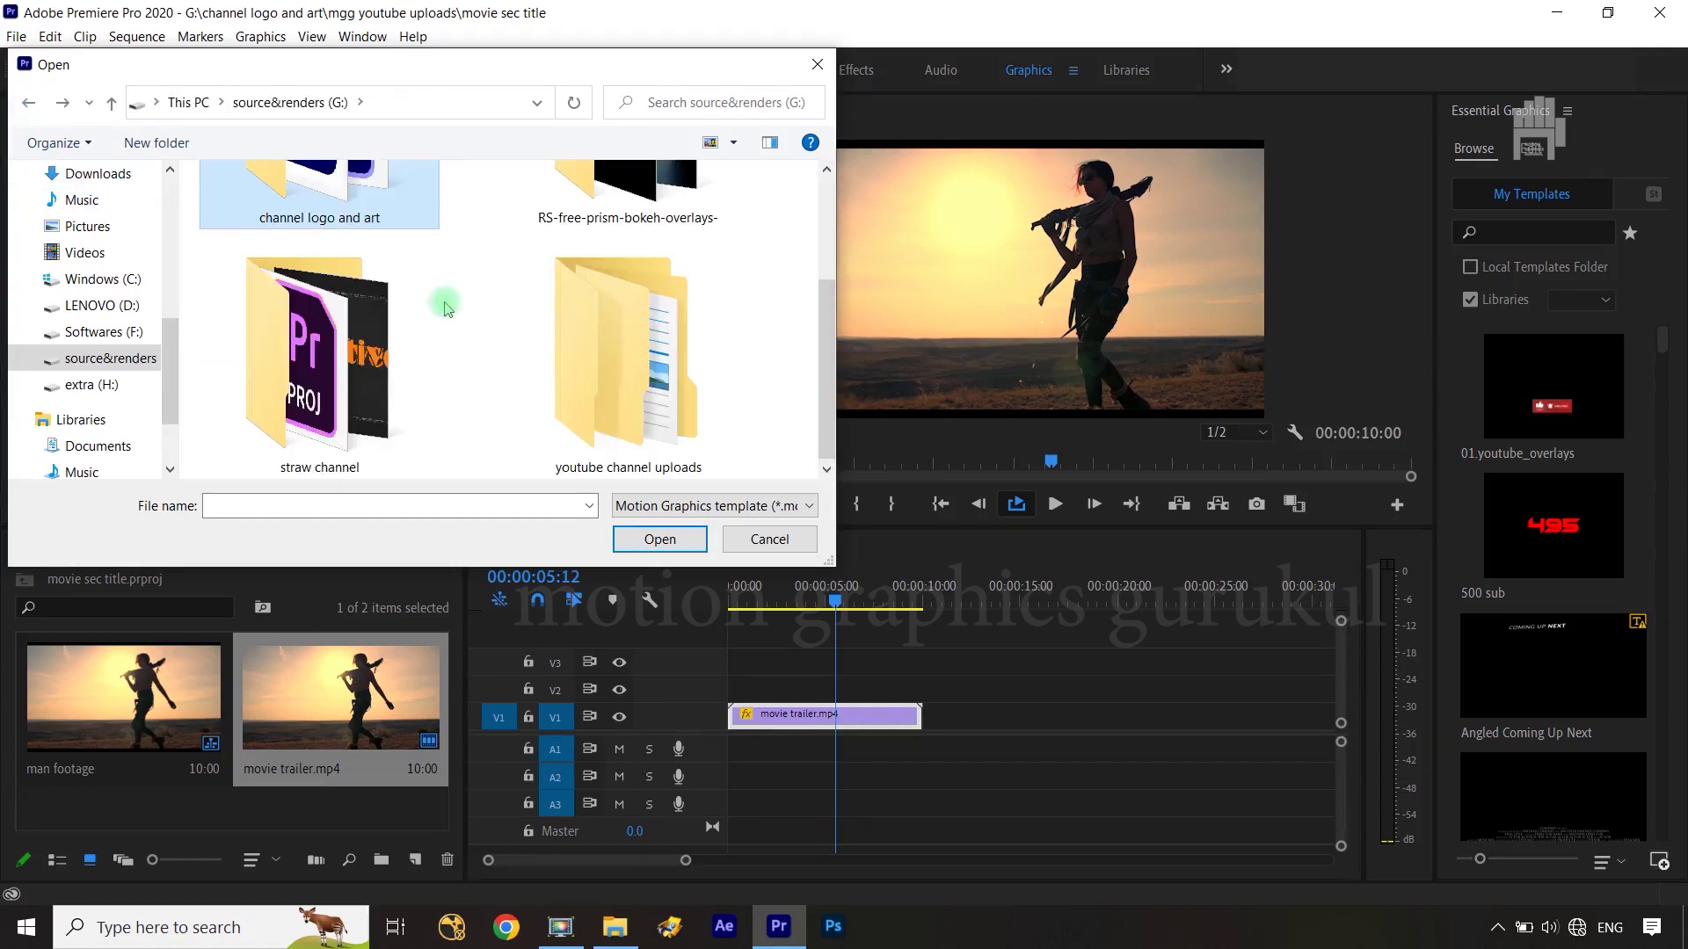
{"action": "scroll", "coordinate": [445, 306], "scroll_direction": "up", "scroll_amount": 2}
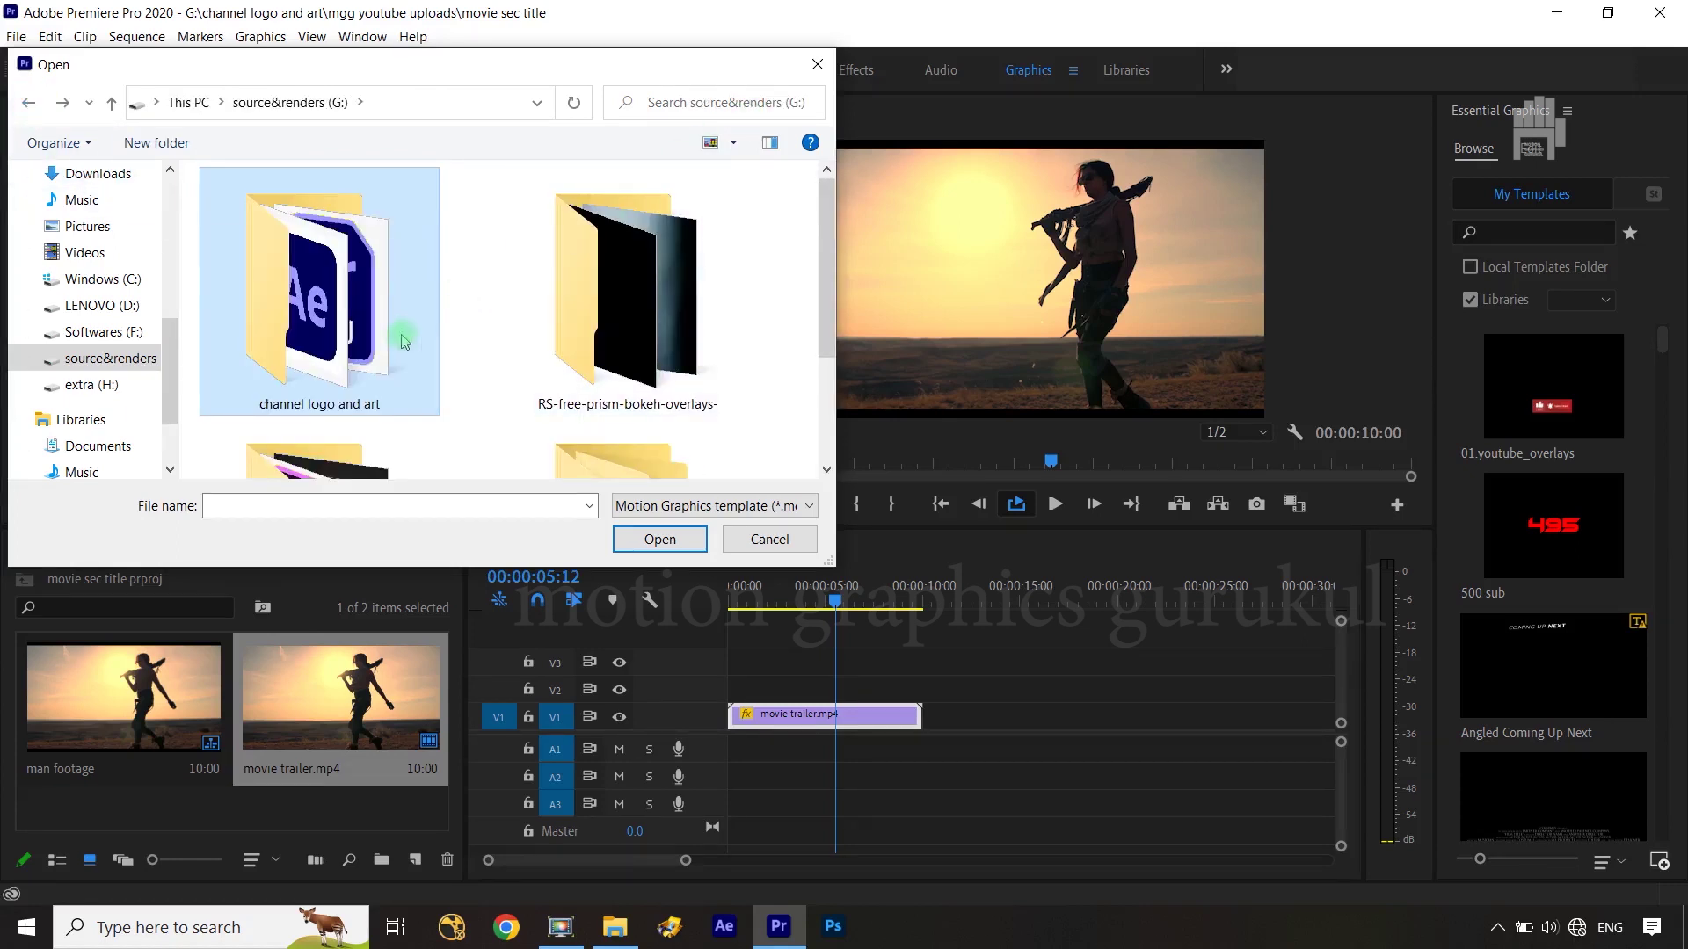
{"action": "double_click", "coordinate": [361, 353]}
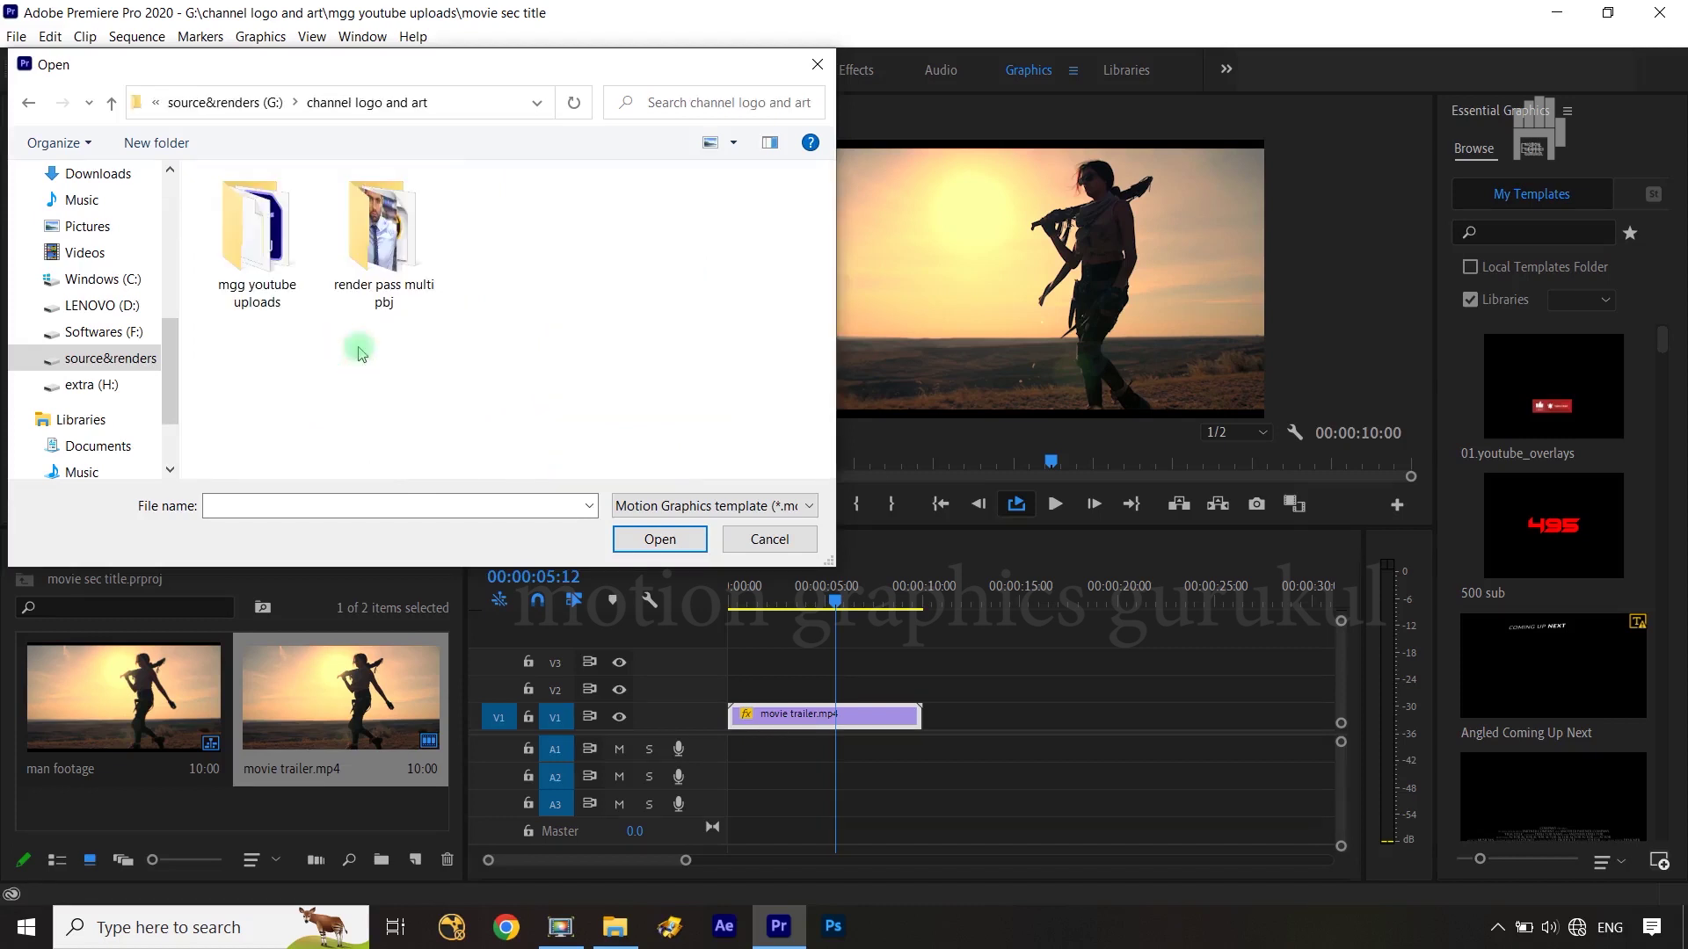
{"action": "double_click", "coordinate": [295, 258]}
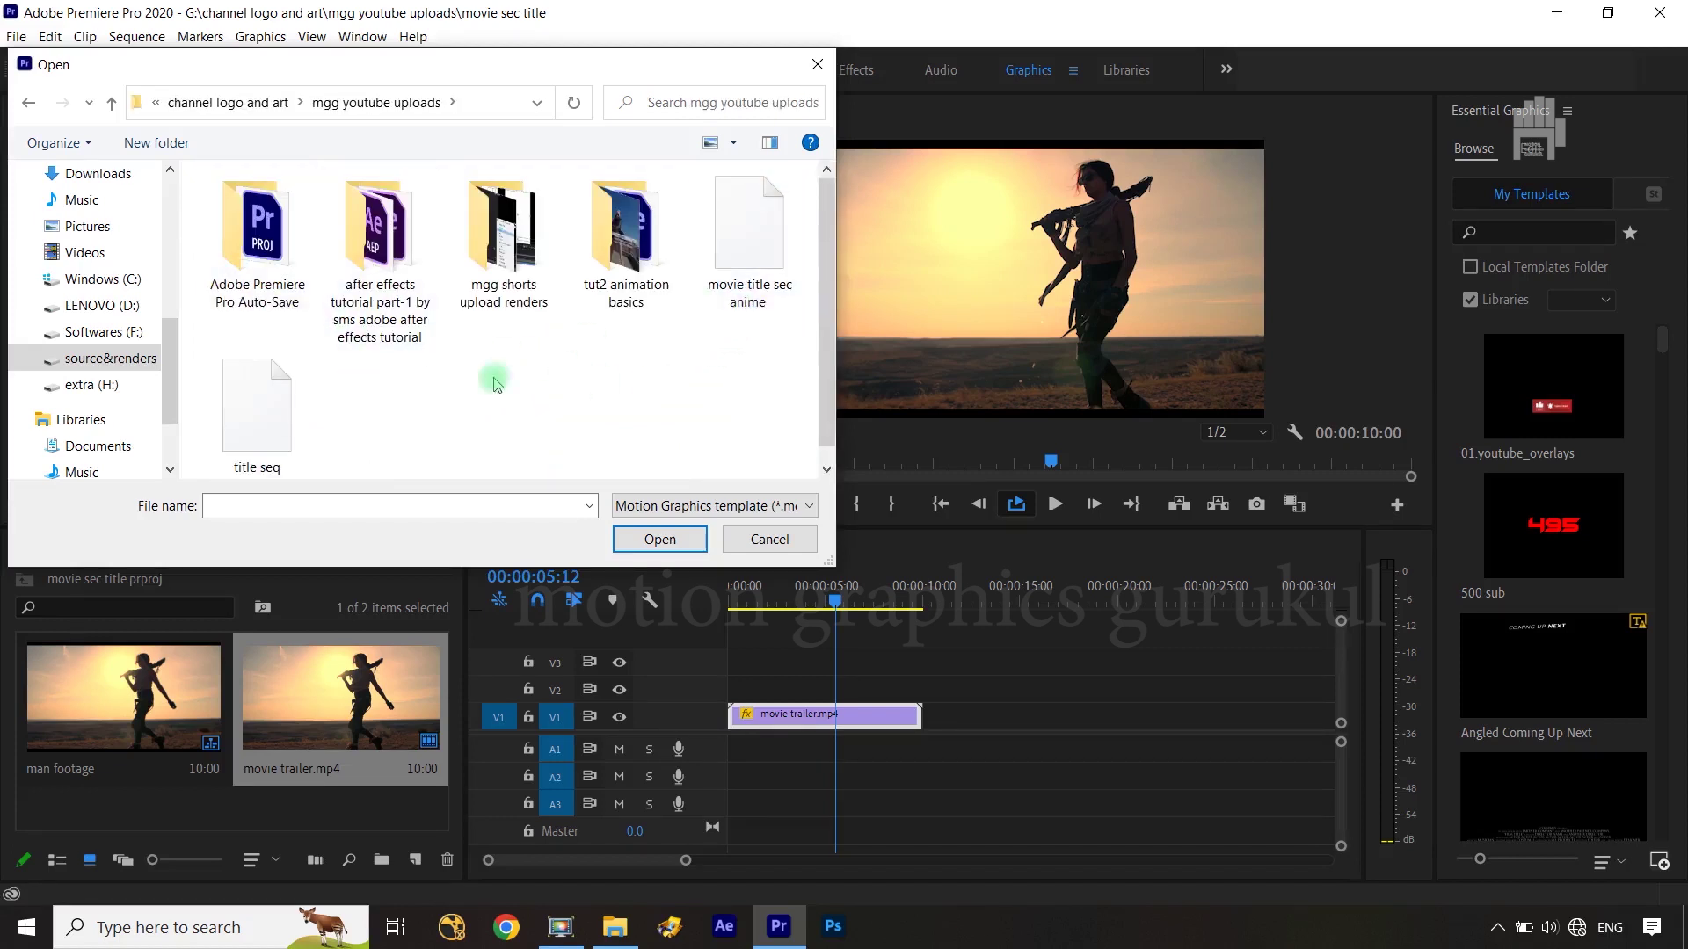
Select the title seq animation template file and install it.
{"action": "scroll", "coordinate": [563, 403], "scroll_direction": "down", "scroll_amount": 1}
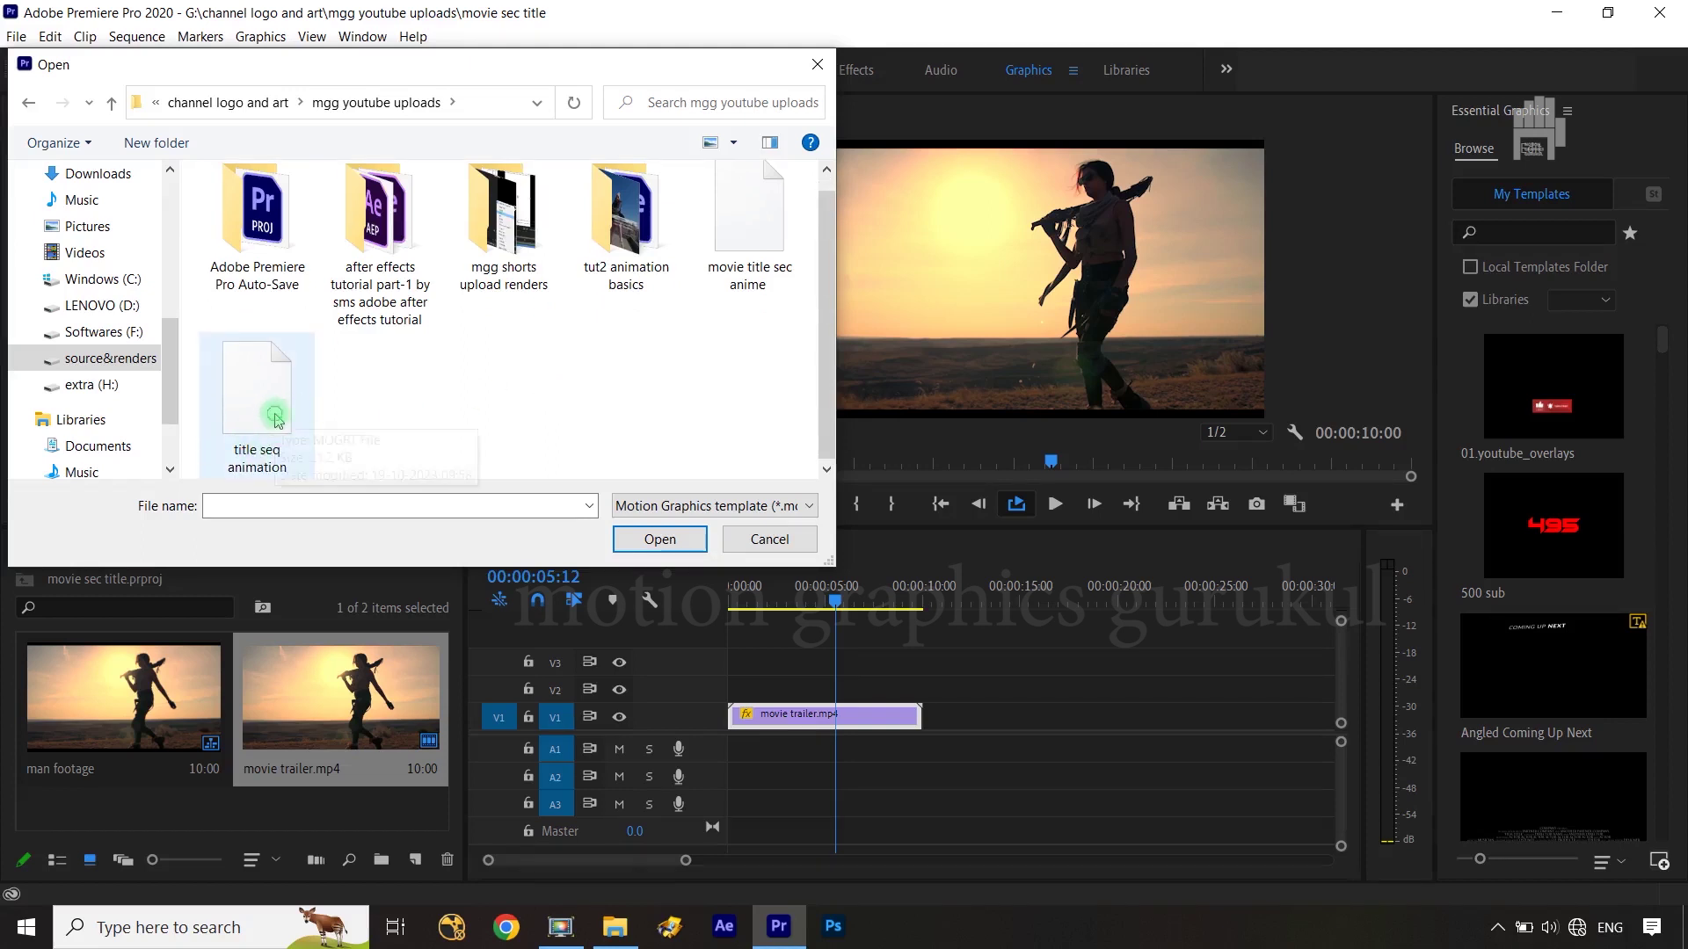
{"action": "left_click", "coordinate": [277, 420]}
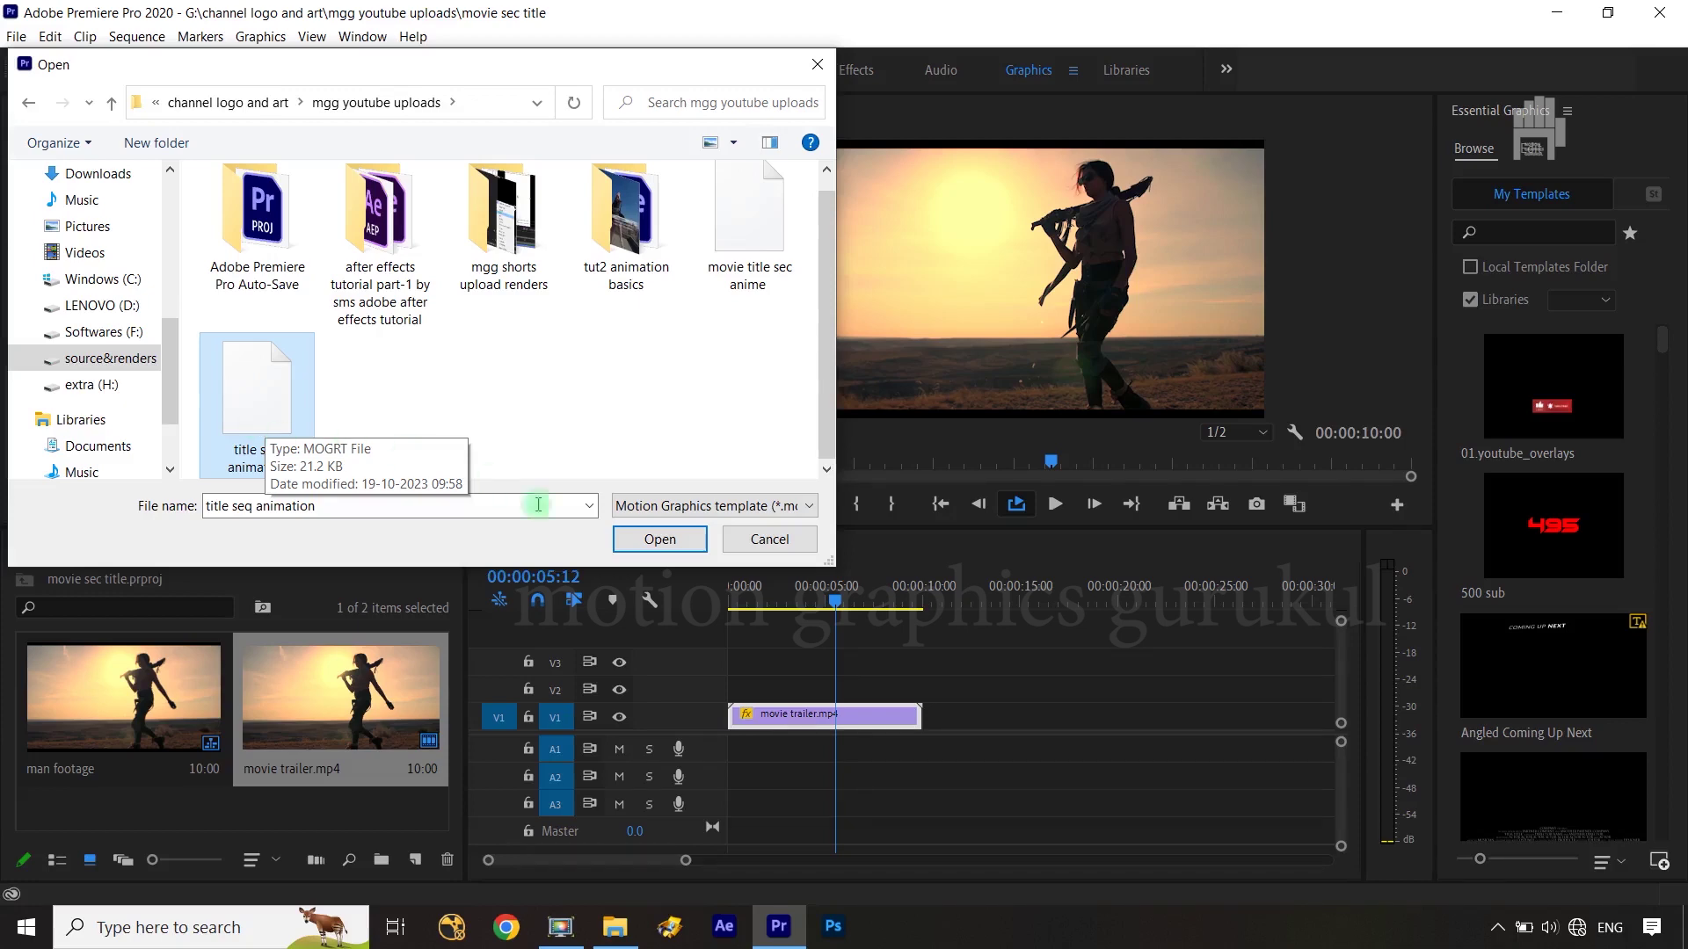
{"action": "left_click", "coordinate": [655, 539]}
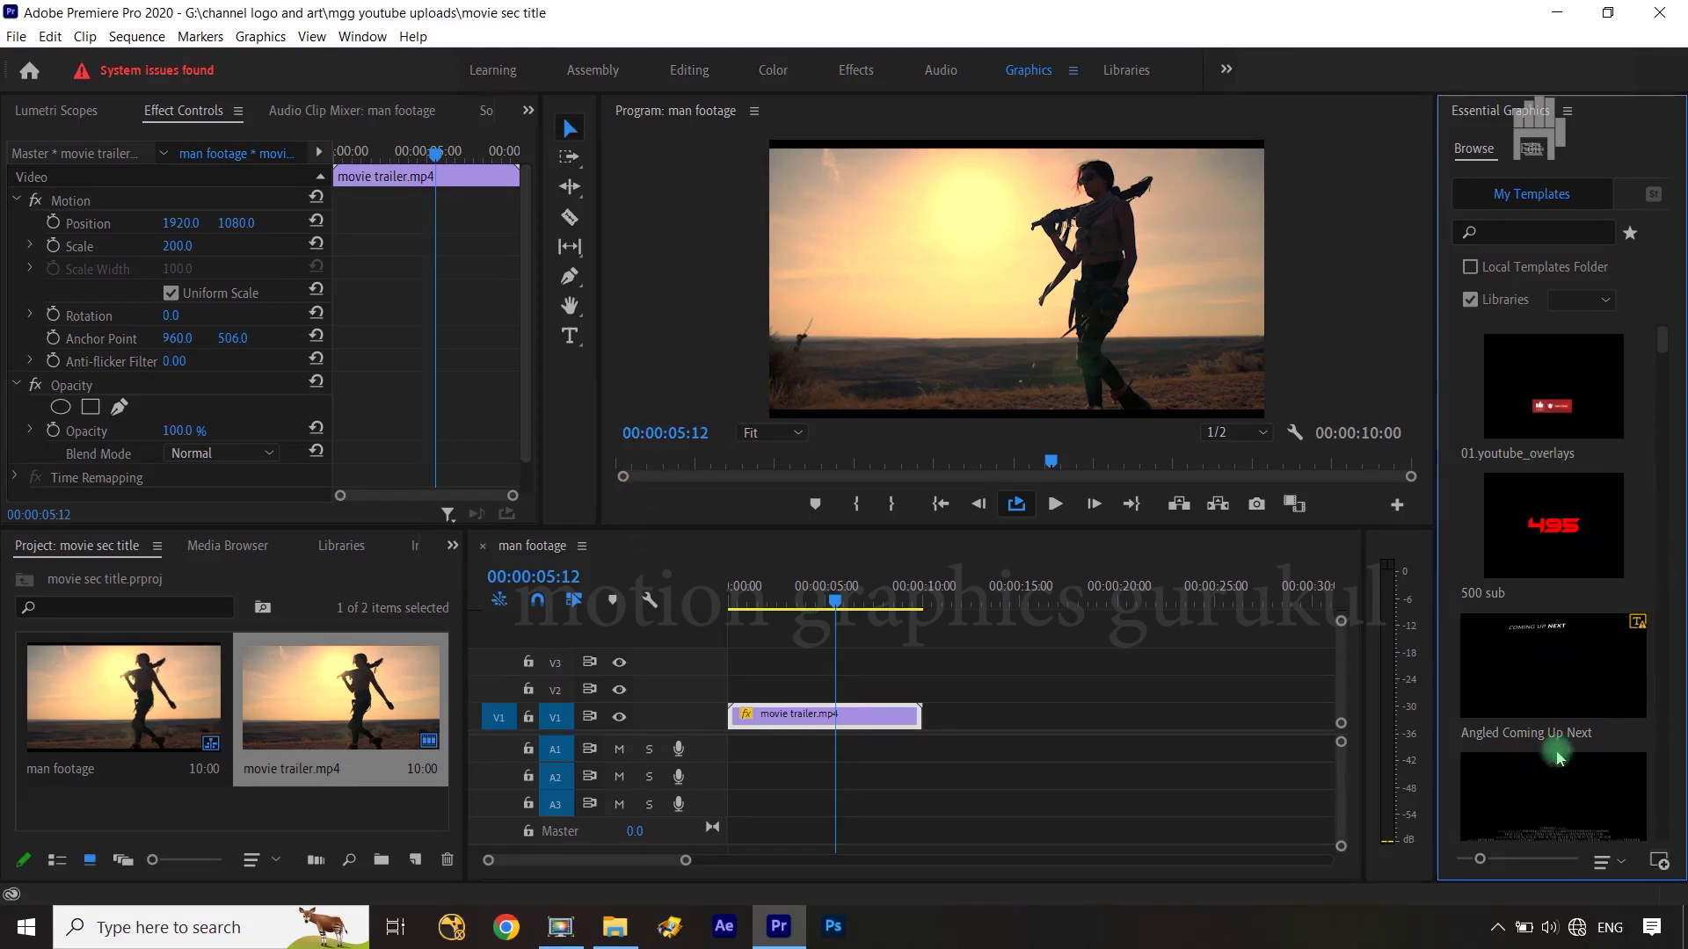
{"action": "scroll", "coordinate": [1582, 626], "scroll_direction": "down", "scroll_amount": 5}
{"action": "scroll", "coordinate": [1582, 626], "scroll_direction": "down", "scroll_amount": 5}
Enable Local Templates Folder and search the templates for 'title seq'.
{"action": "scroll", "coordinate": [1591, 628], "scroll_direction": "down", "scroll_amount": 5}
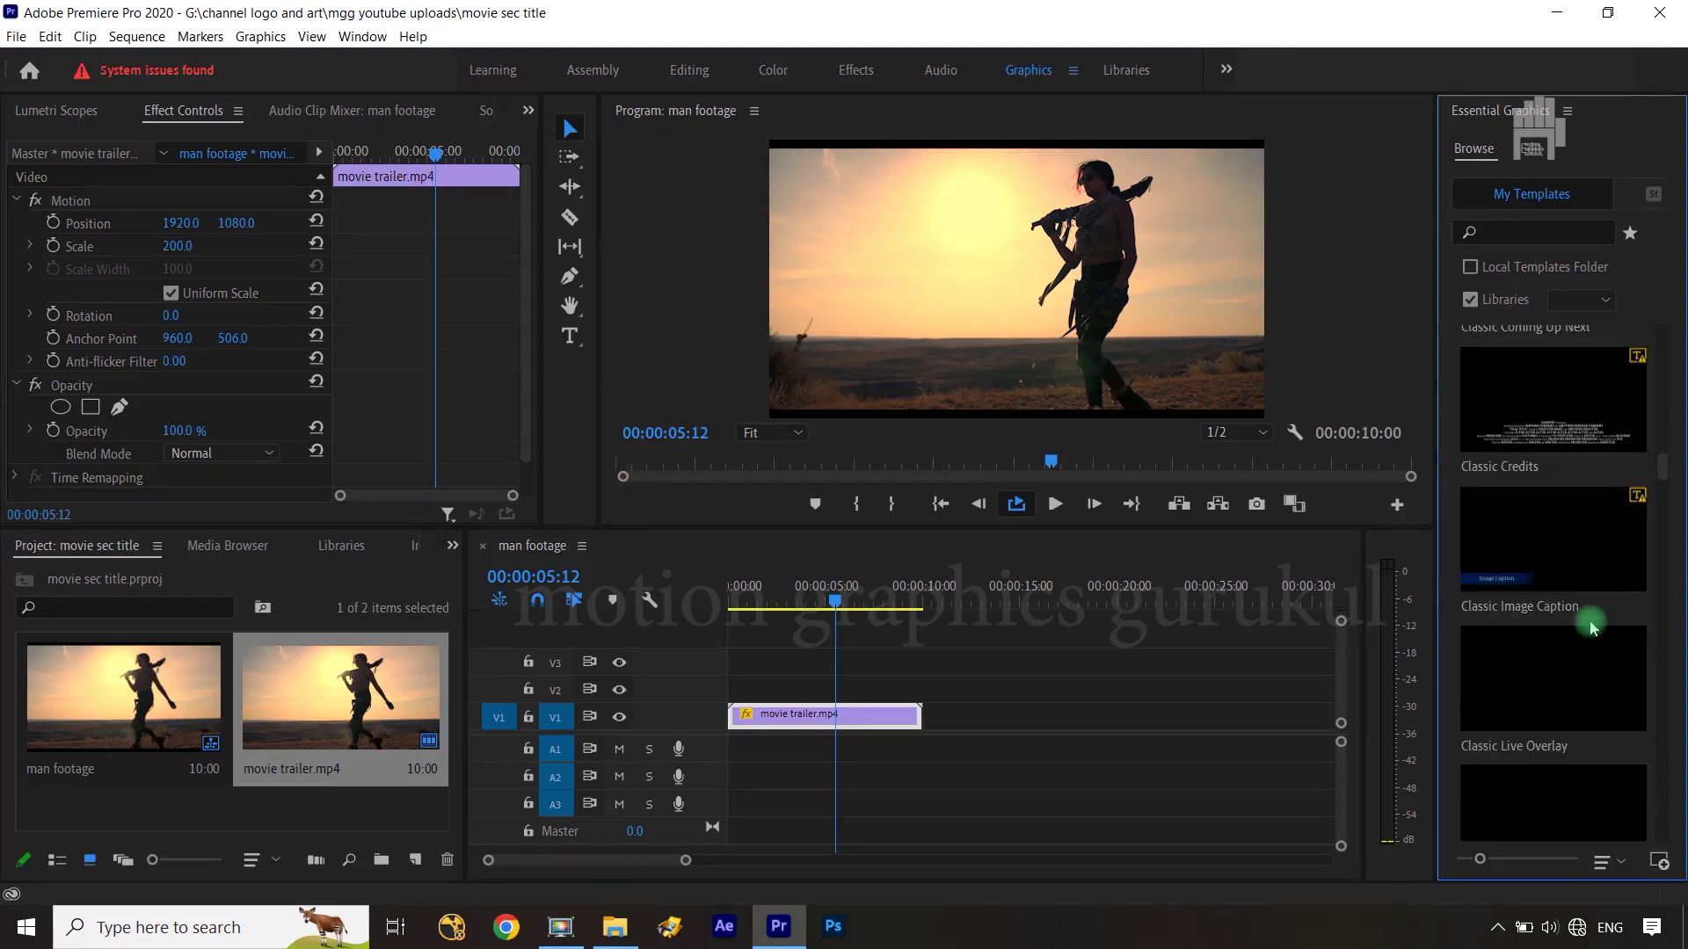
{"action": "scroll", "coordinate": [1593, 628], "scroll_direction": "up", "scroll_amount": 3}
{"action": "scroll", "coordinate": [1593, 627], "scroll_direction": "up", "scroll_amount": 4}
{"action": "scroll", "coordinate": [1593, 628], "scroll_direction": "up", "scroll_amount": 4}
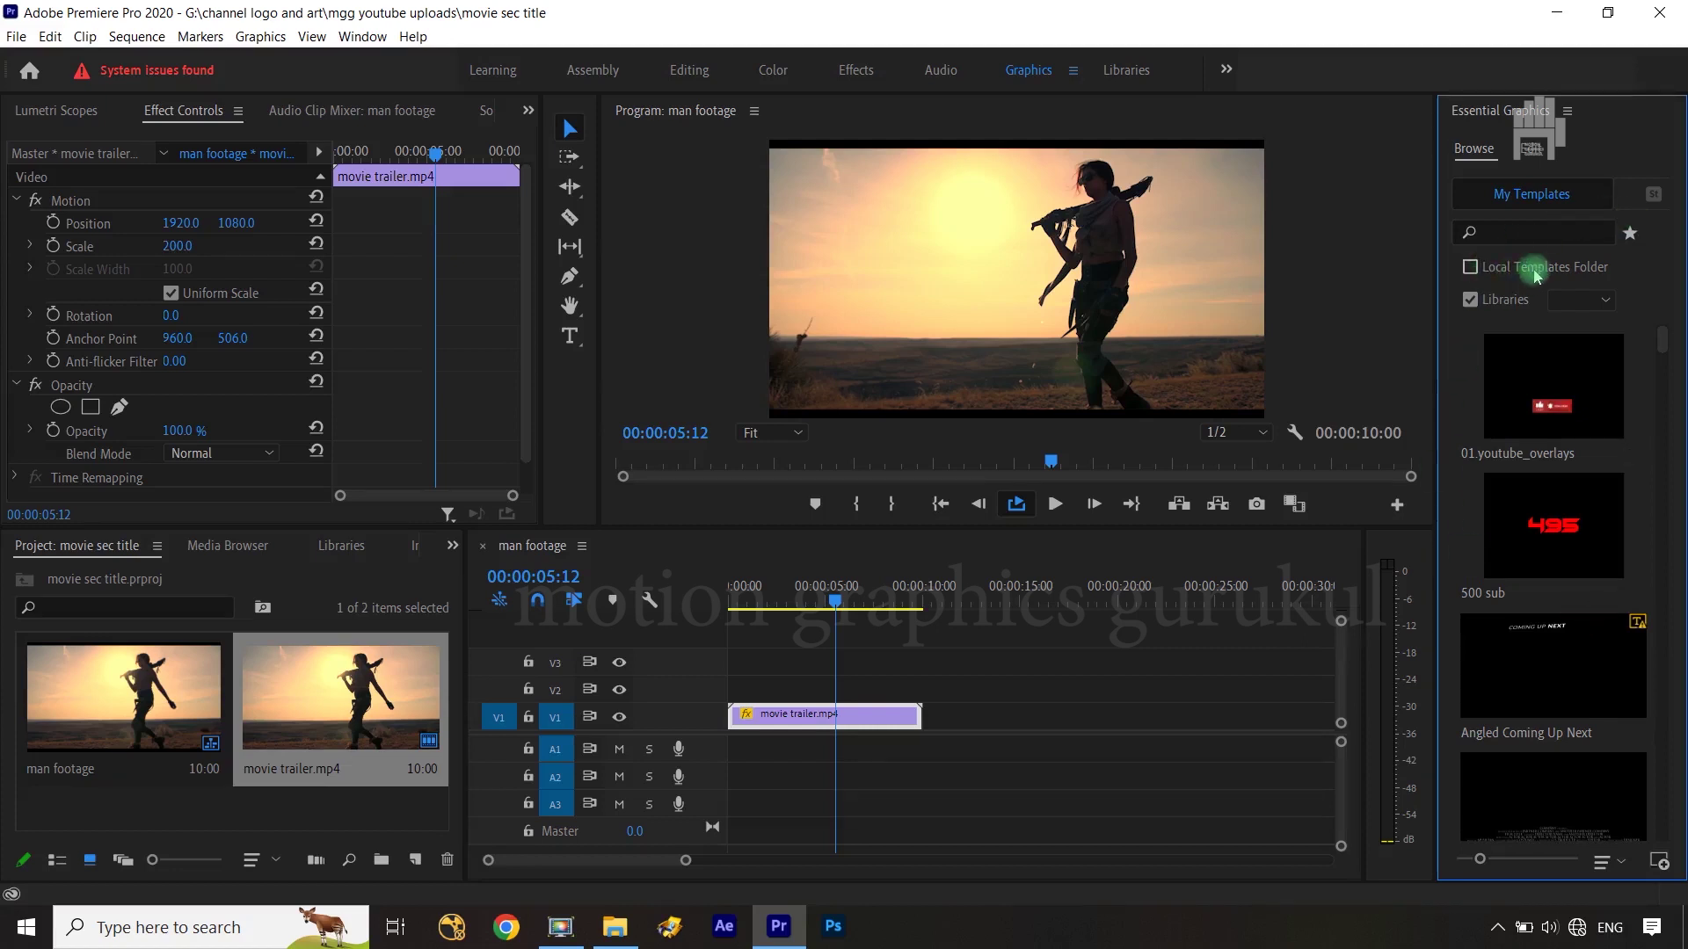
{"action": "left_click", "coordinate": [1471, 267]}
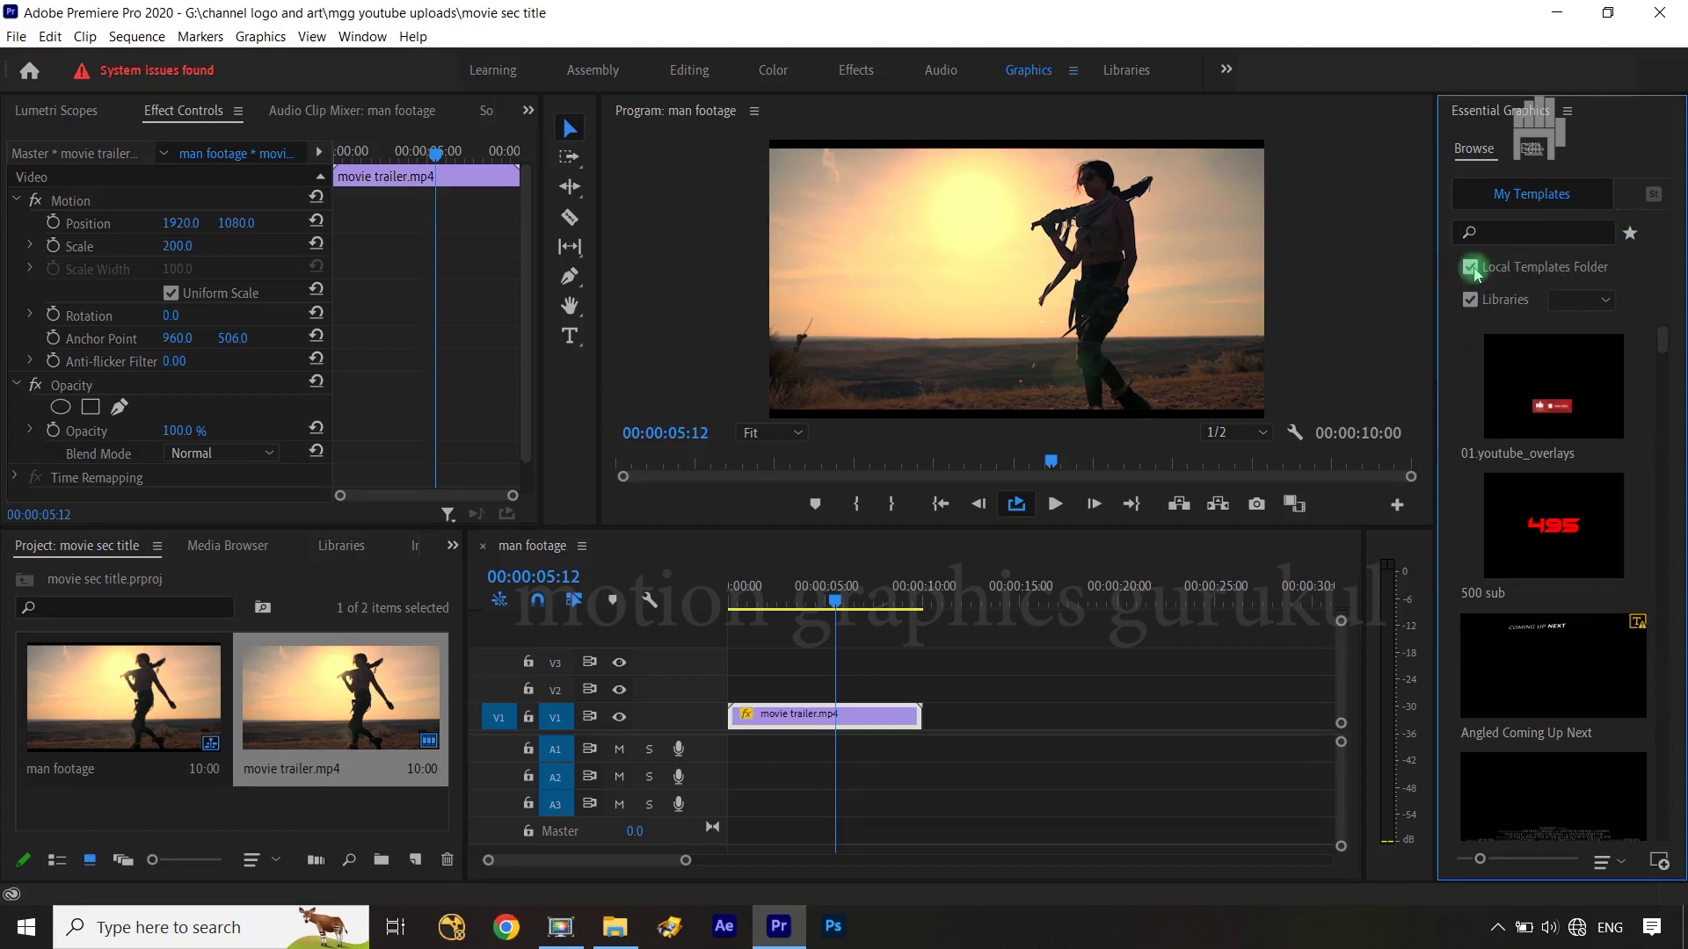
{"action": "left_click", "coordinate": [1494, 232]}
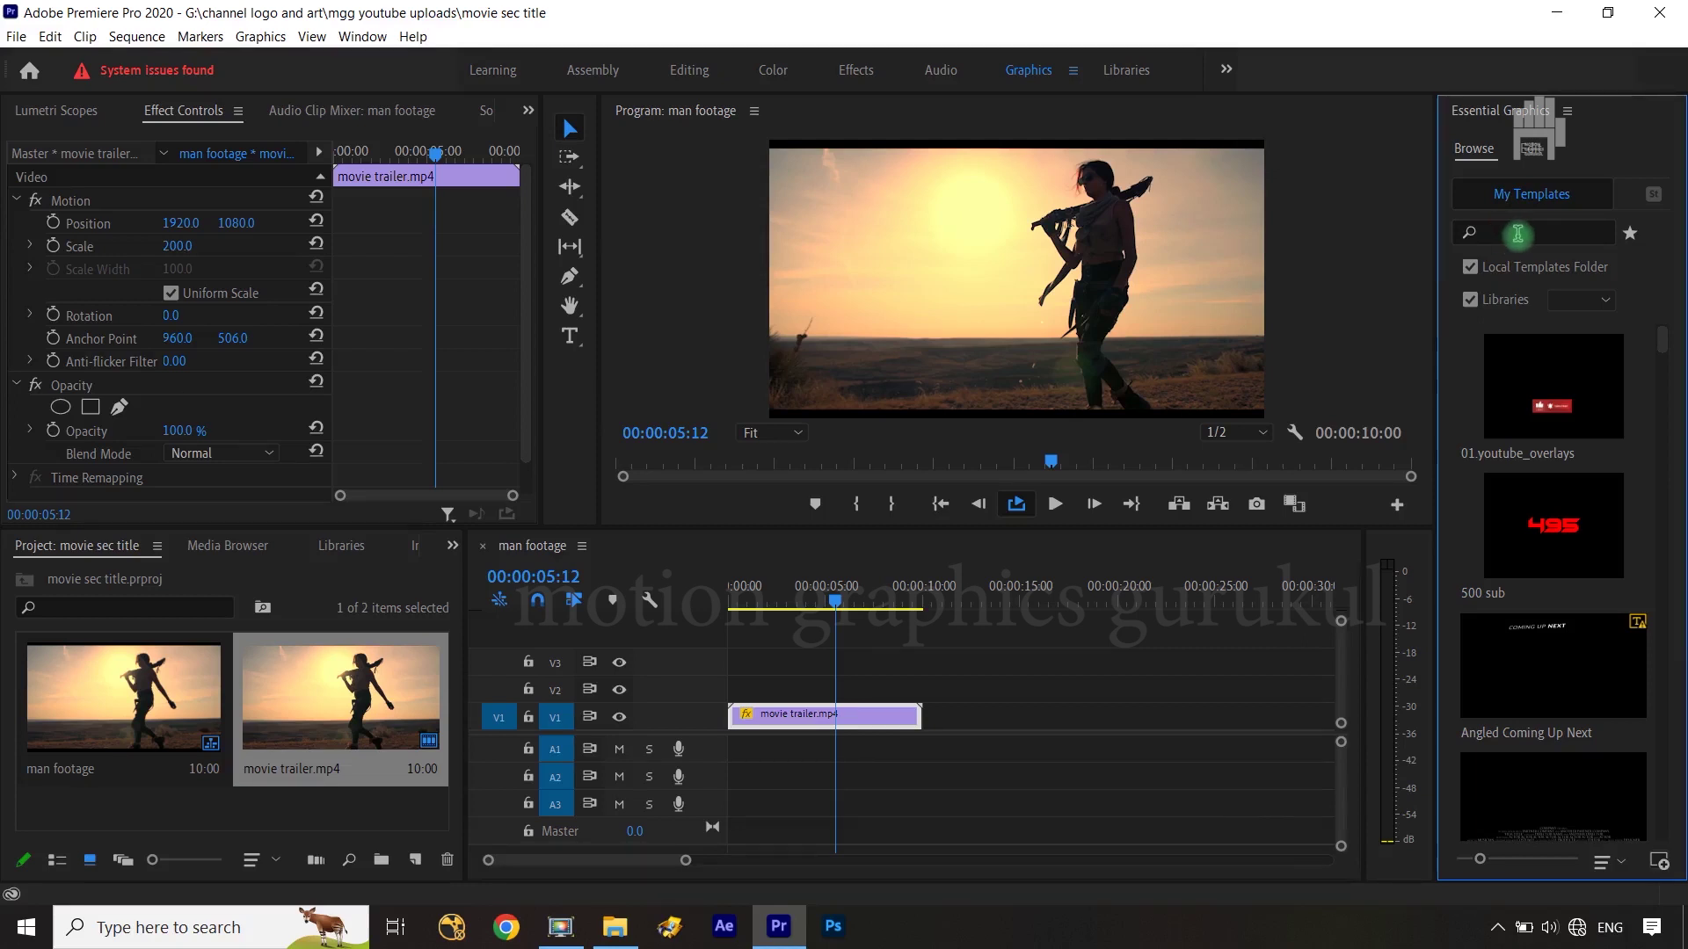
{"action": "left_click", "coordinate": [1517, 234]}
{"action": "type", "text": "ti"}
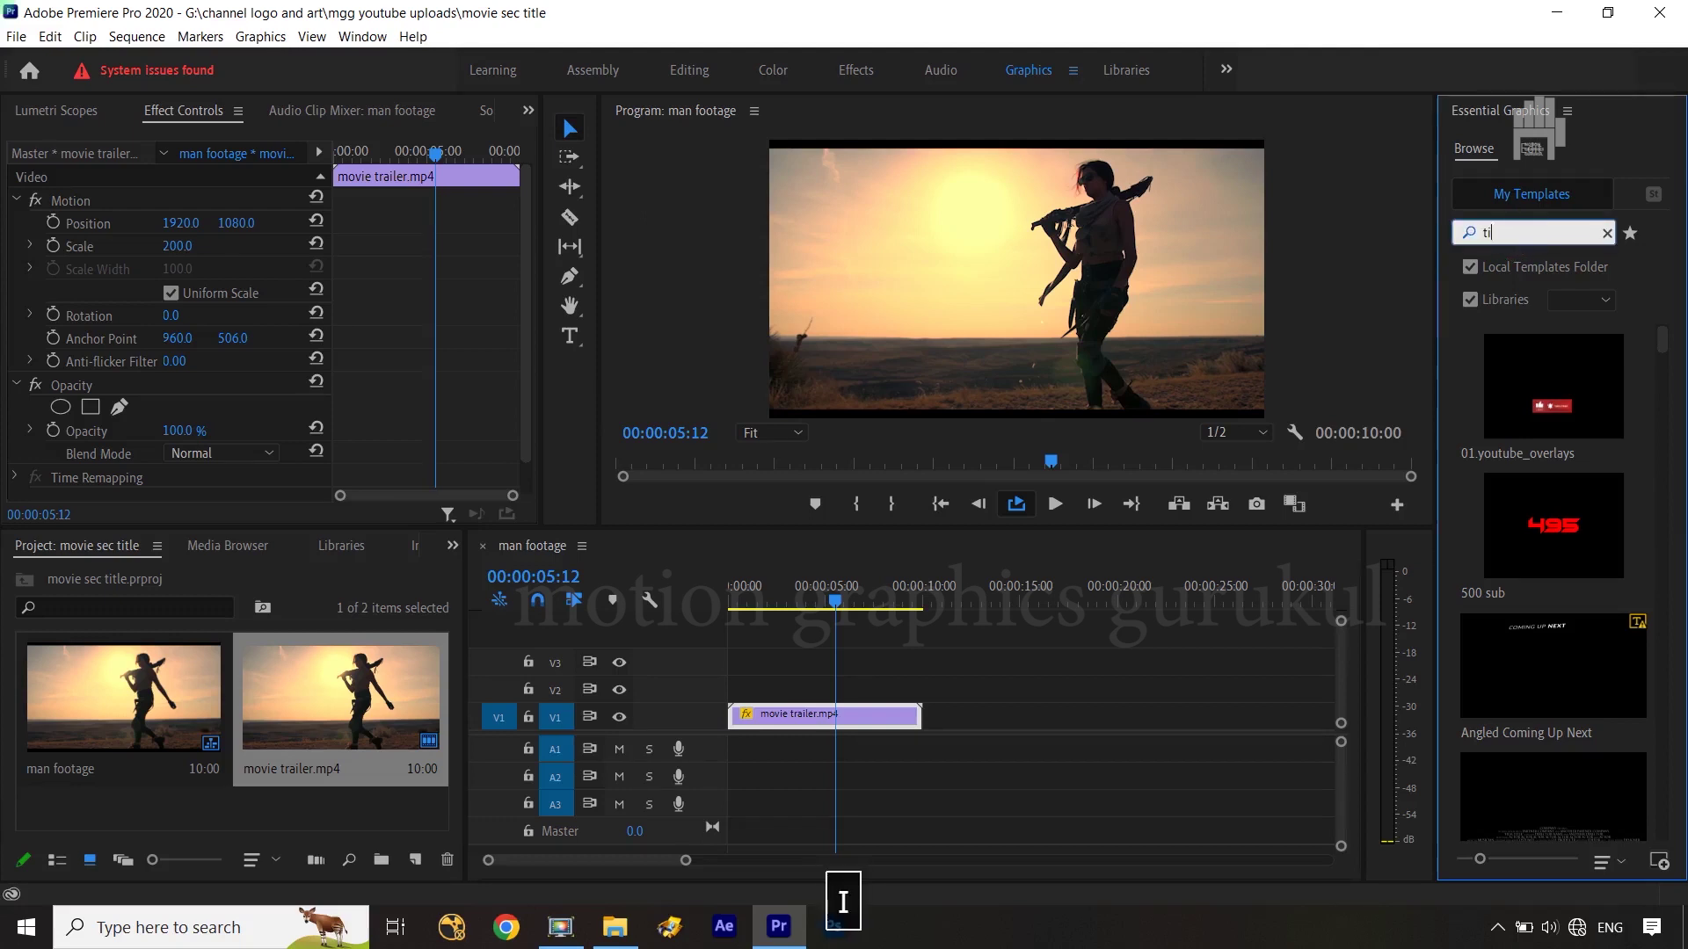
{"action": "type", "text": "tle s"}
{"action": "type", "text": "eq"}
{"action": "key", "text": "Return"}
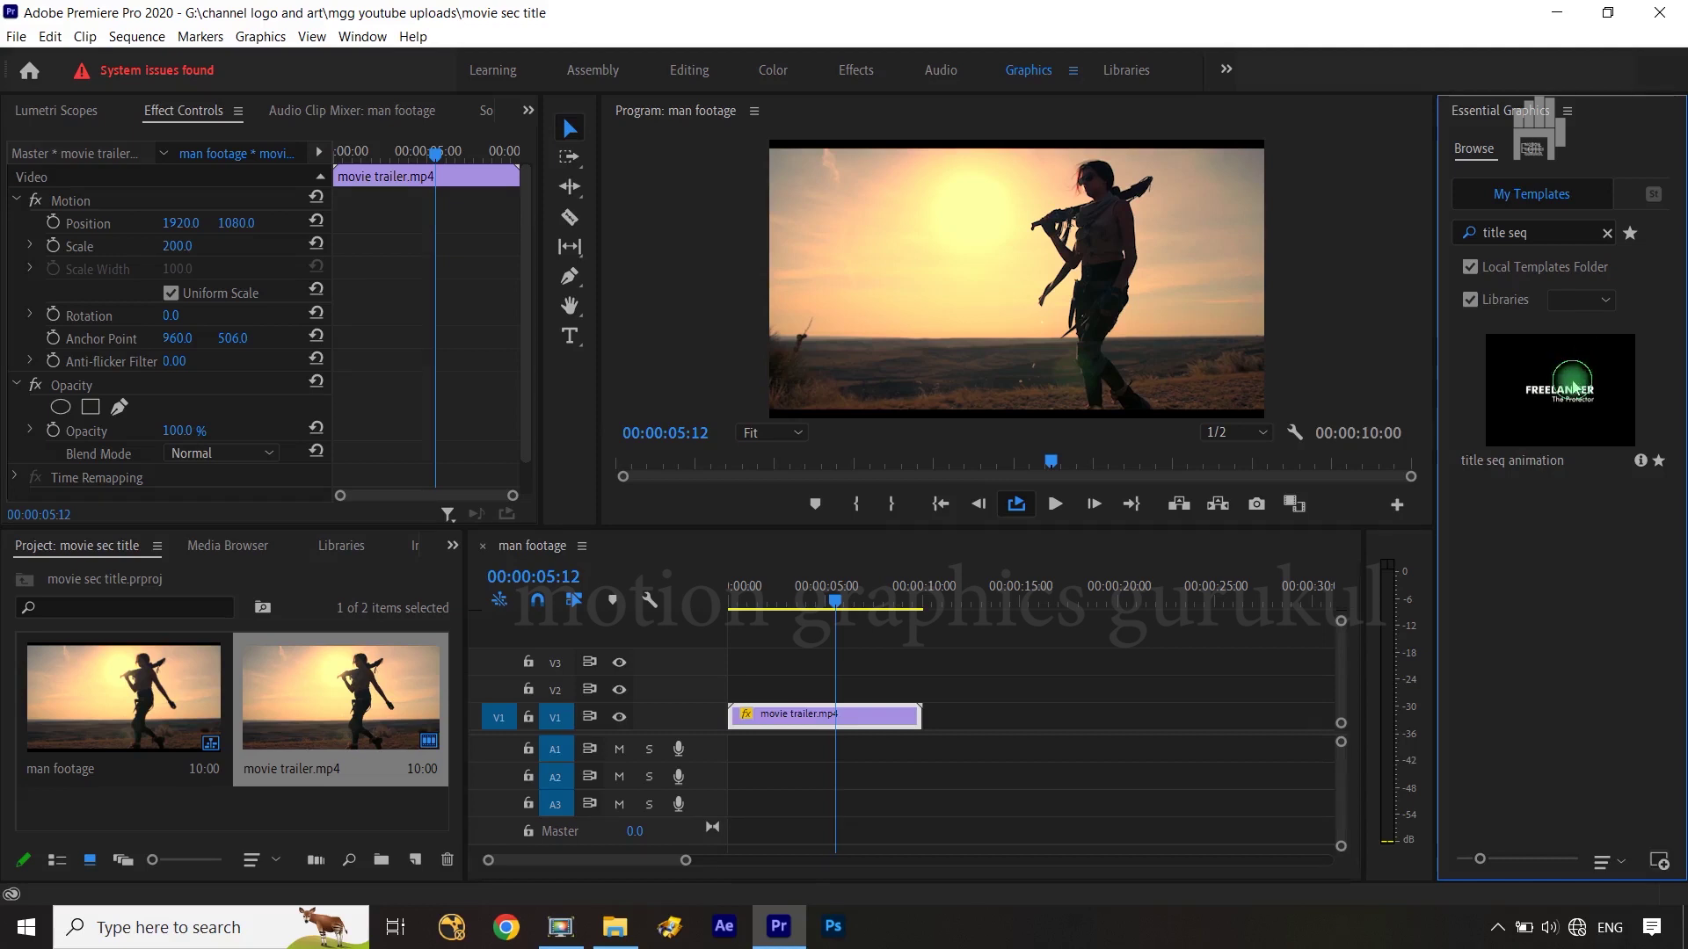
Drag the title seq animation template onto V2 above movie trailer.mp4 and select the clip.
{"action": "mouse_move", "coordinate": [1494, 394]}
{"action": "left_mouse_down"}
{"action": "mouse_move", "coordinate": [827, 646]}
{"action": "mouse_move", "coordinate": [730, 705]}
{"action": "left_mouse_up"}
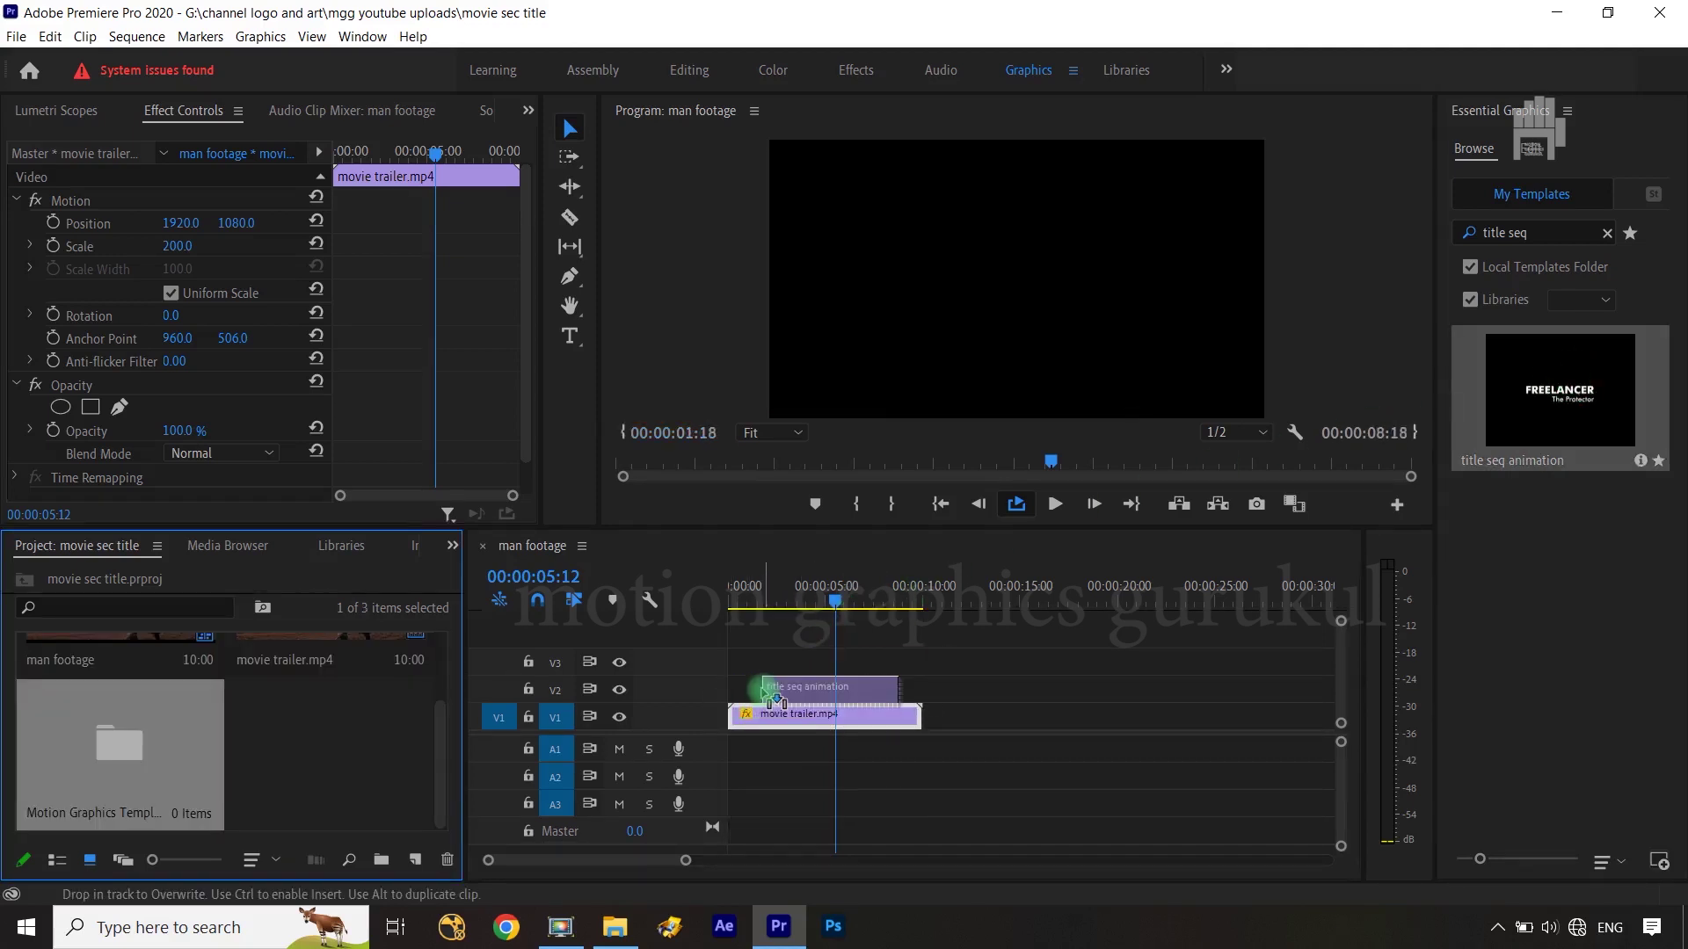
{"action": "left_click_drag", "start_coordinate": [730, 705], "coordinate": [763, 691]}
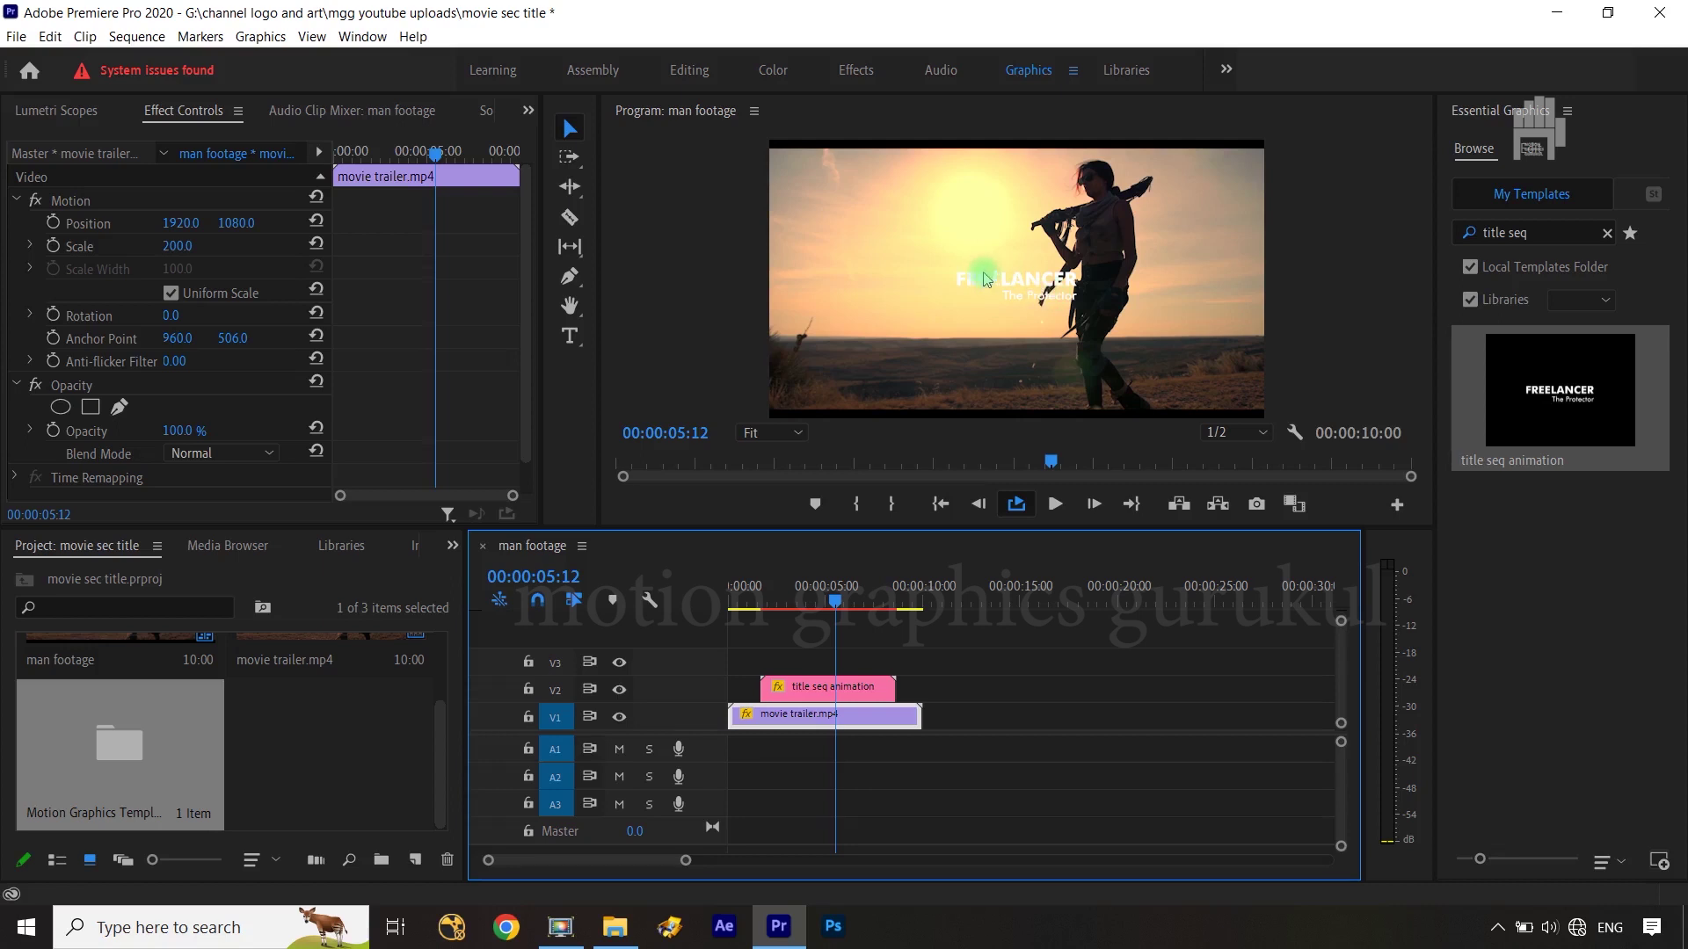
{"action": "left_click", "coordinate": [815, 687]}
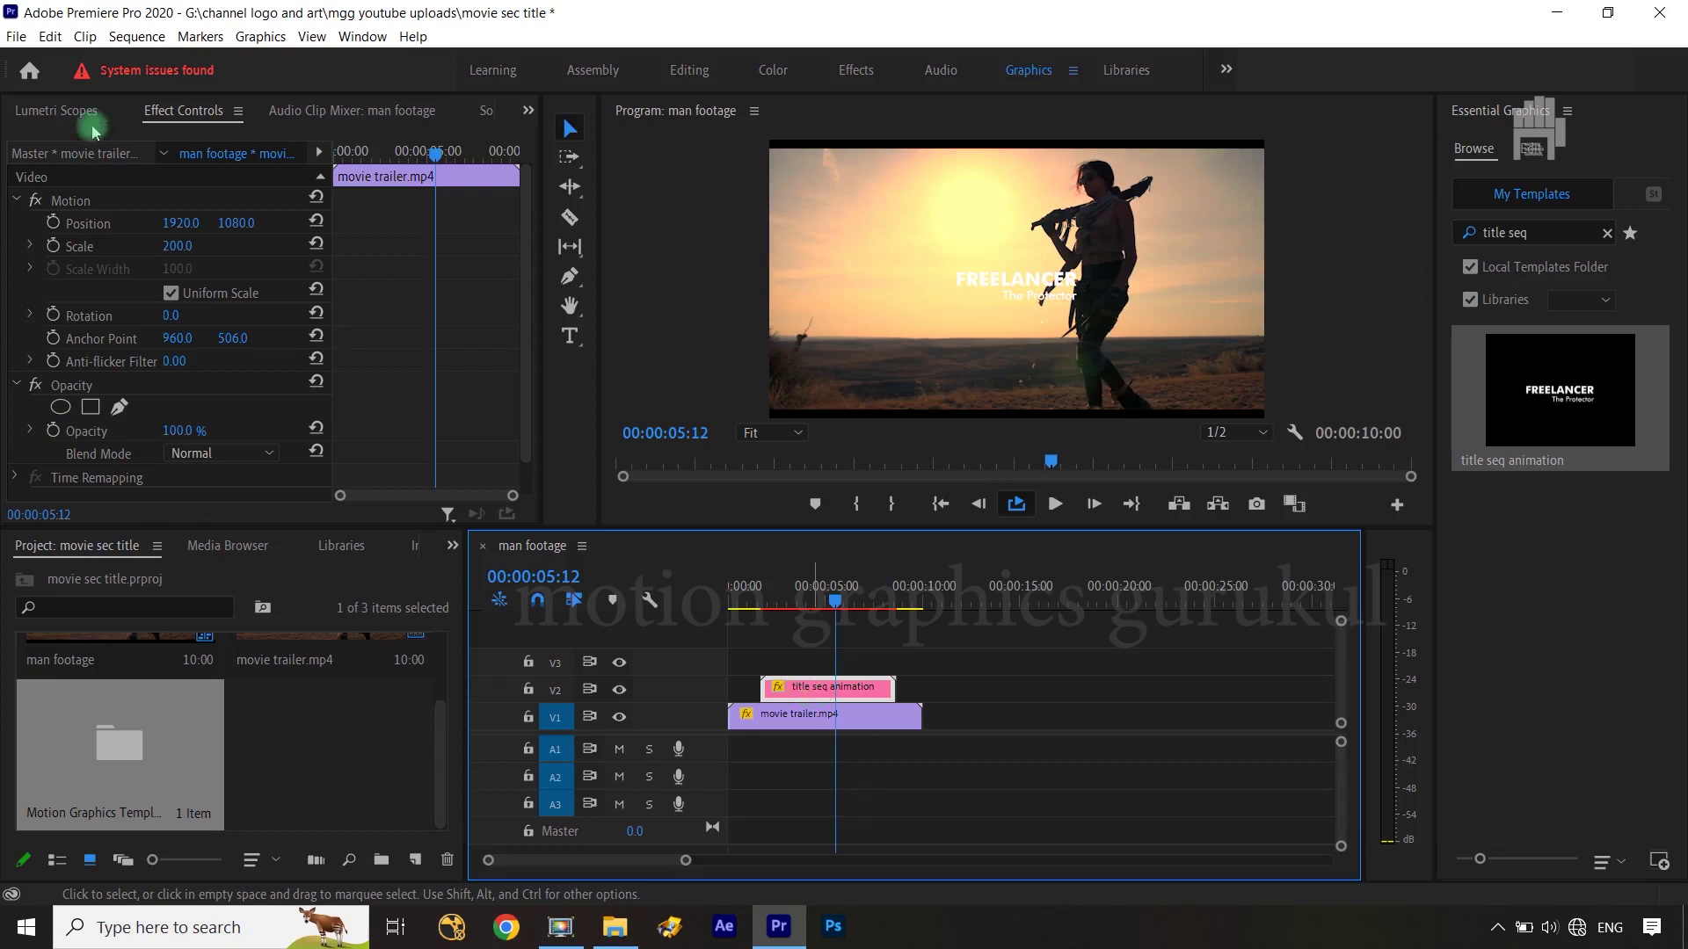
Enlarge the FREELANCER title to roughly double its scale.
{"action": "left_click", "coordinate": [201, 117]}
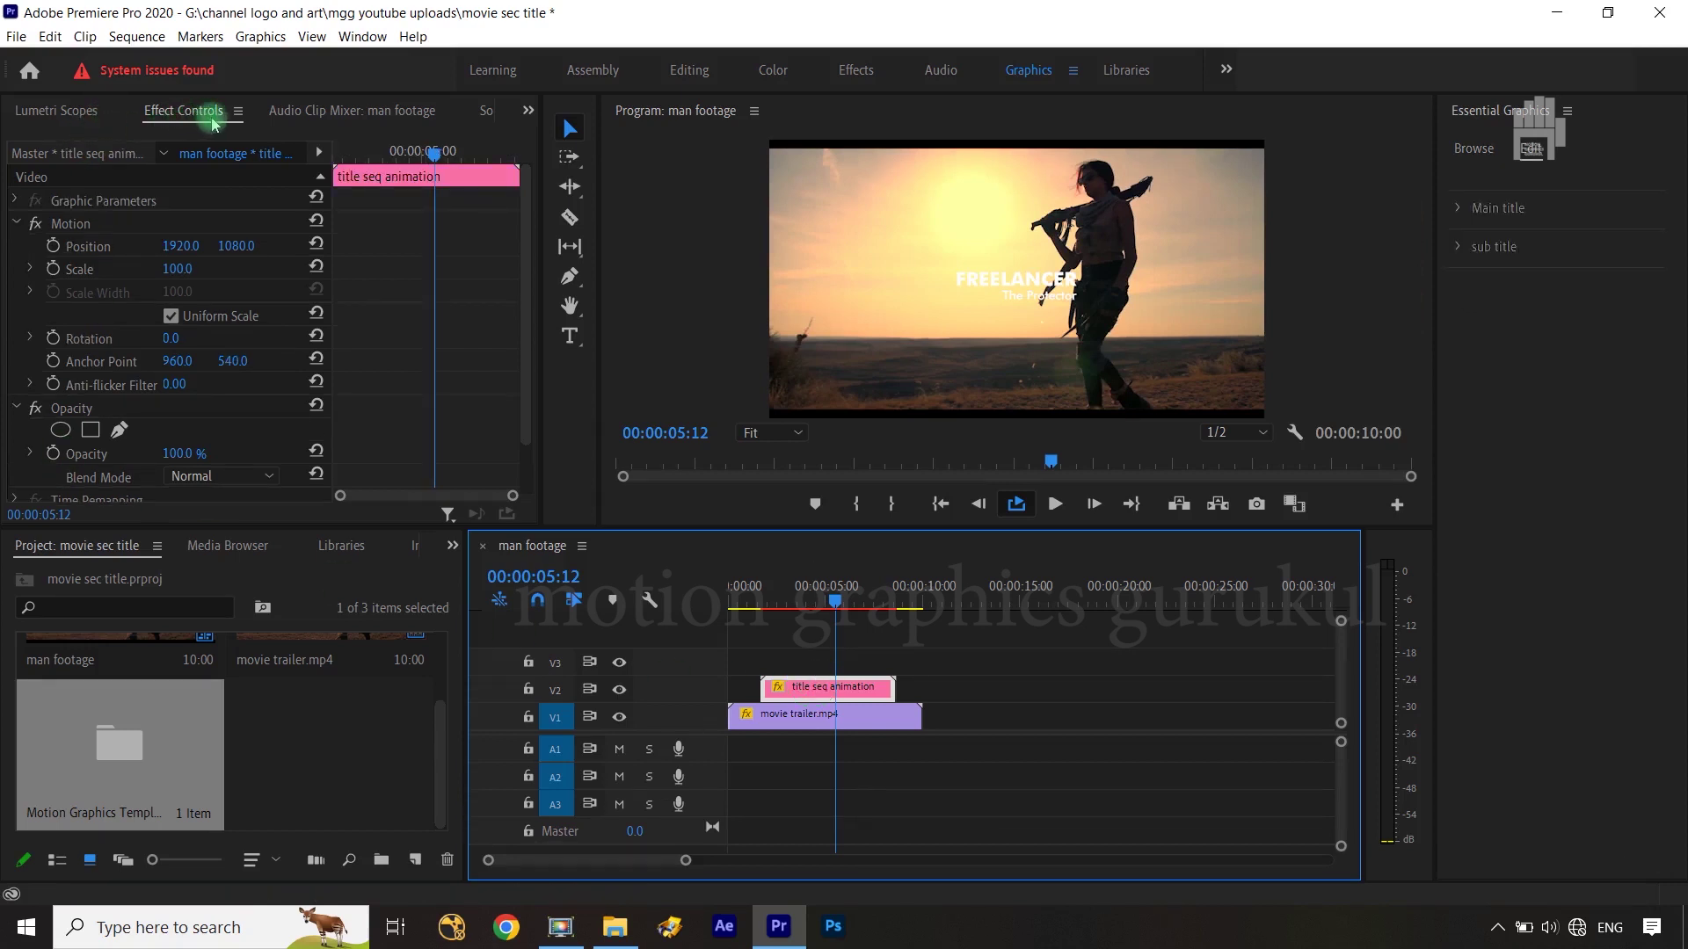
{"action": "left_click", "coordinate": [173, 264]}
{"action": "mouse_move", "coordinate": [177, 268]}
{"action": "left_mouse_down"}
{"action": "mouse_move", "coordinate": [229, 268]}
{"action": "mouse_move", "coordinate": [132, 246]}
{"action": "left_mouse_up"}
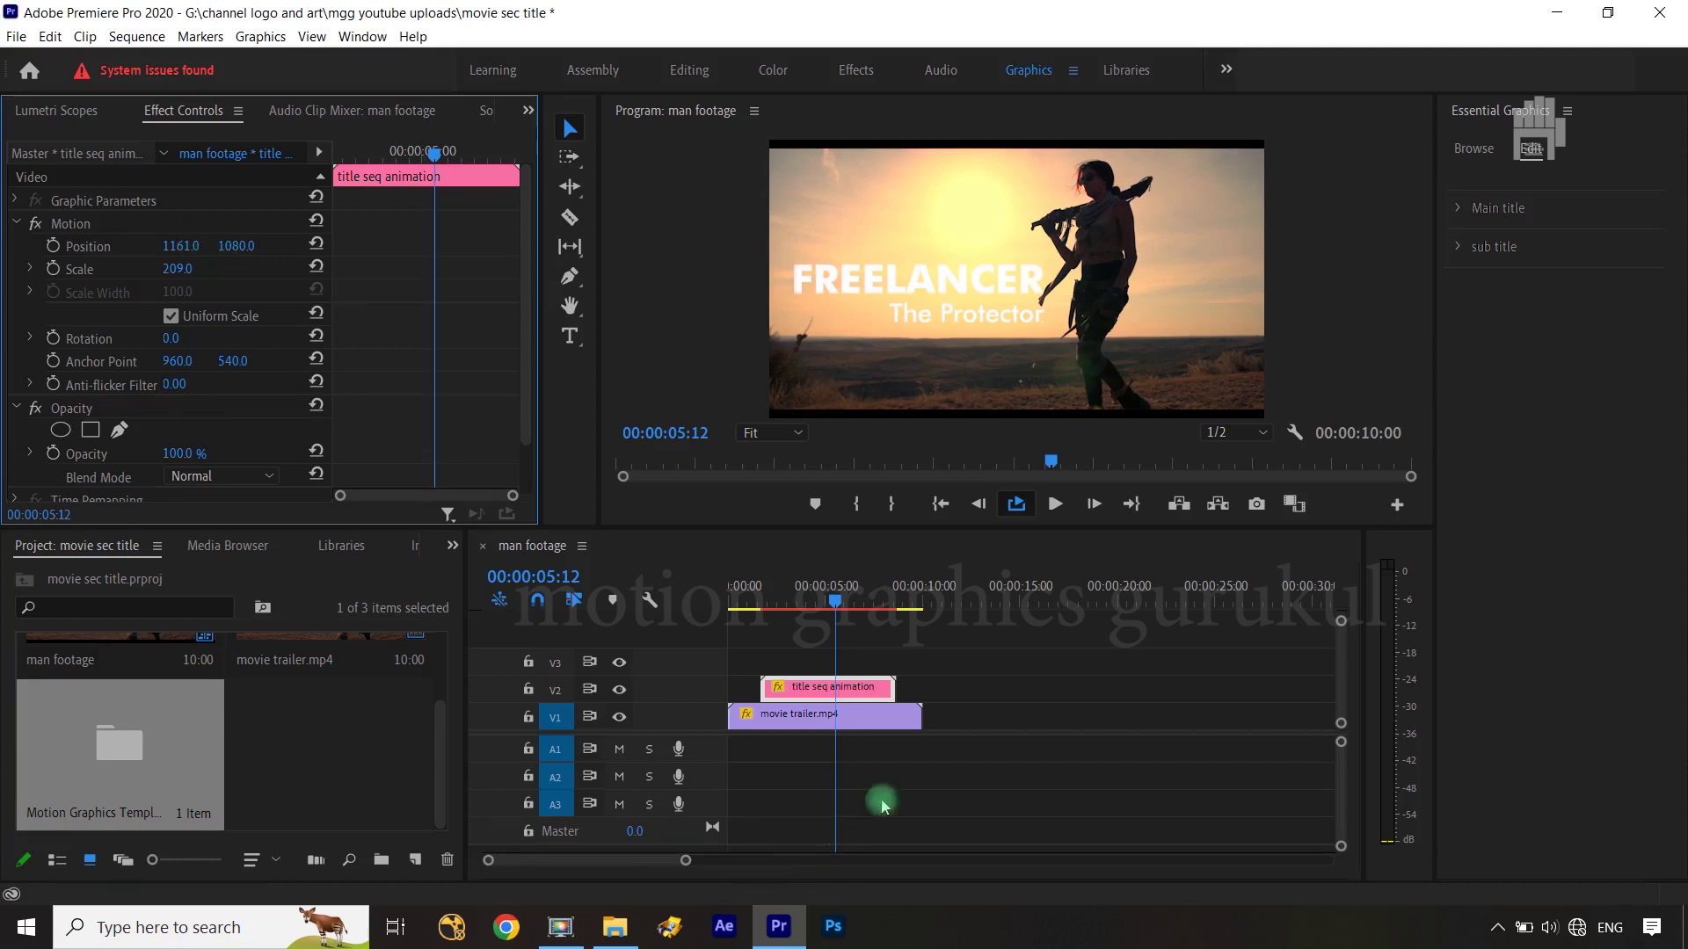
Dim the movie trailer.mp4 clip to 74% opacity.
{"action": "left_click", "coordinate": [785, 715]}
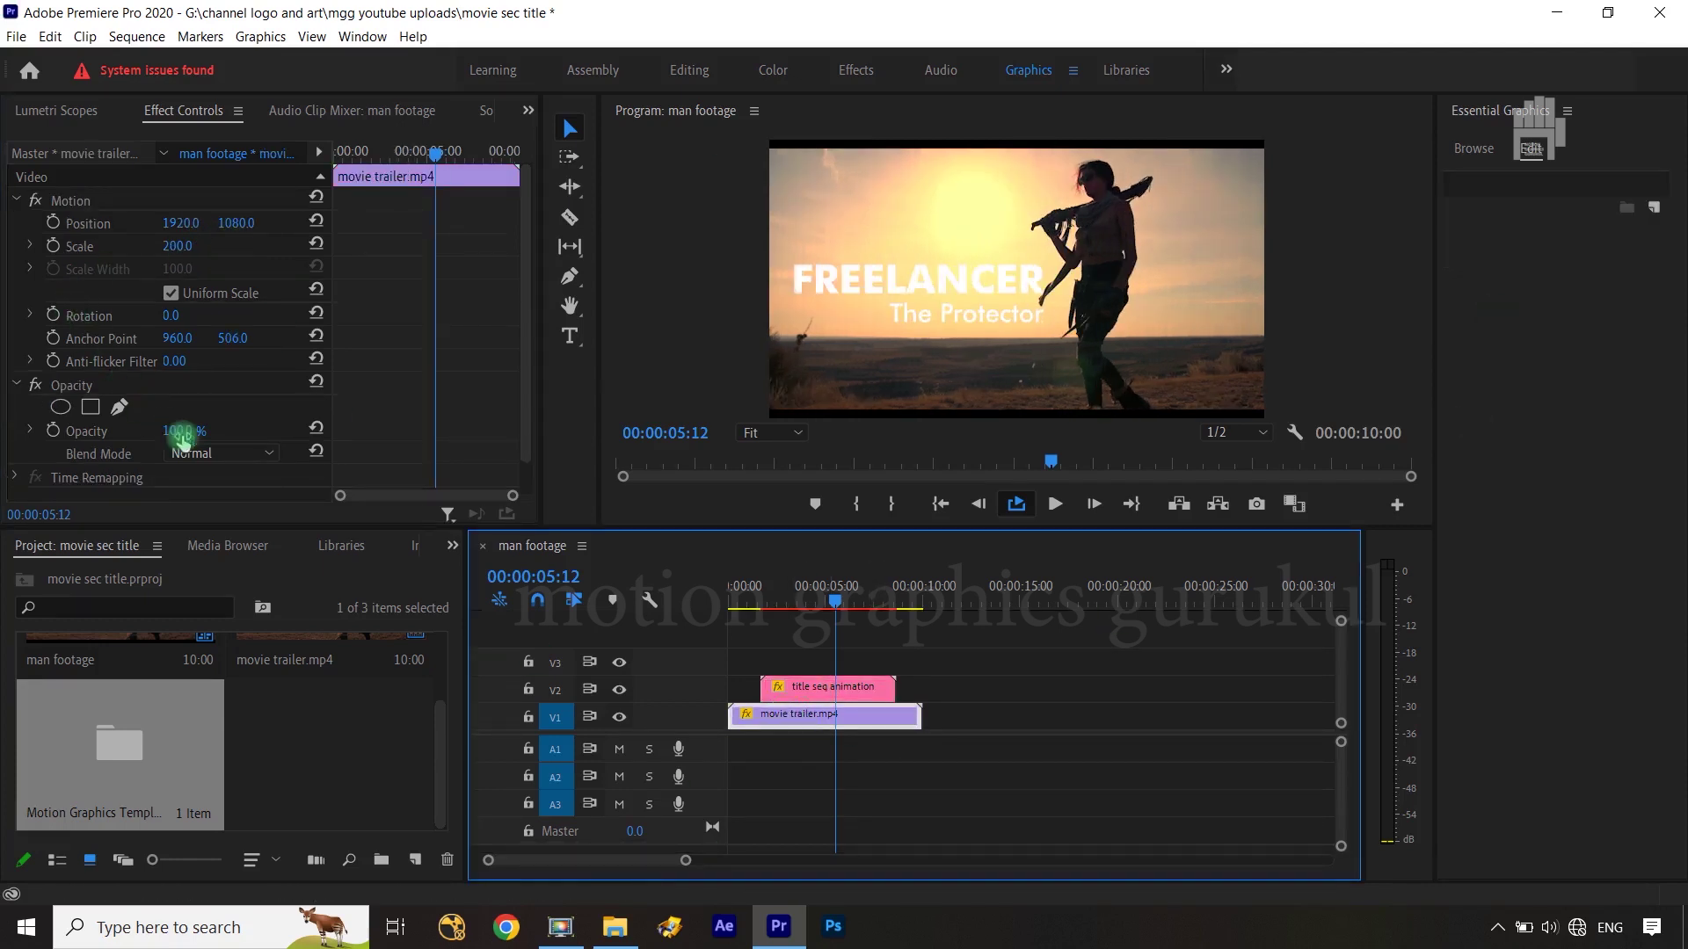
{"action": "mouse_move", "coordinate": [175, 431]}
{"action": "left_mouse_down"}
{"action": "mouse_move", "coordinate": [159, 431]}
{"action": "mouse_move", "coordinate": [191, 431]}
{"action": "left_mouse_up"}
{"action": "type", "text": "74"}
{"action": "left_click", "coordinate": [626, 677]}
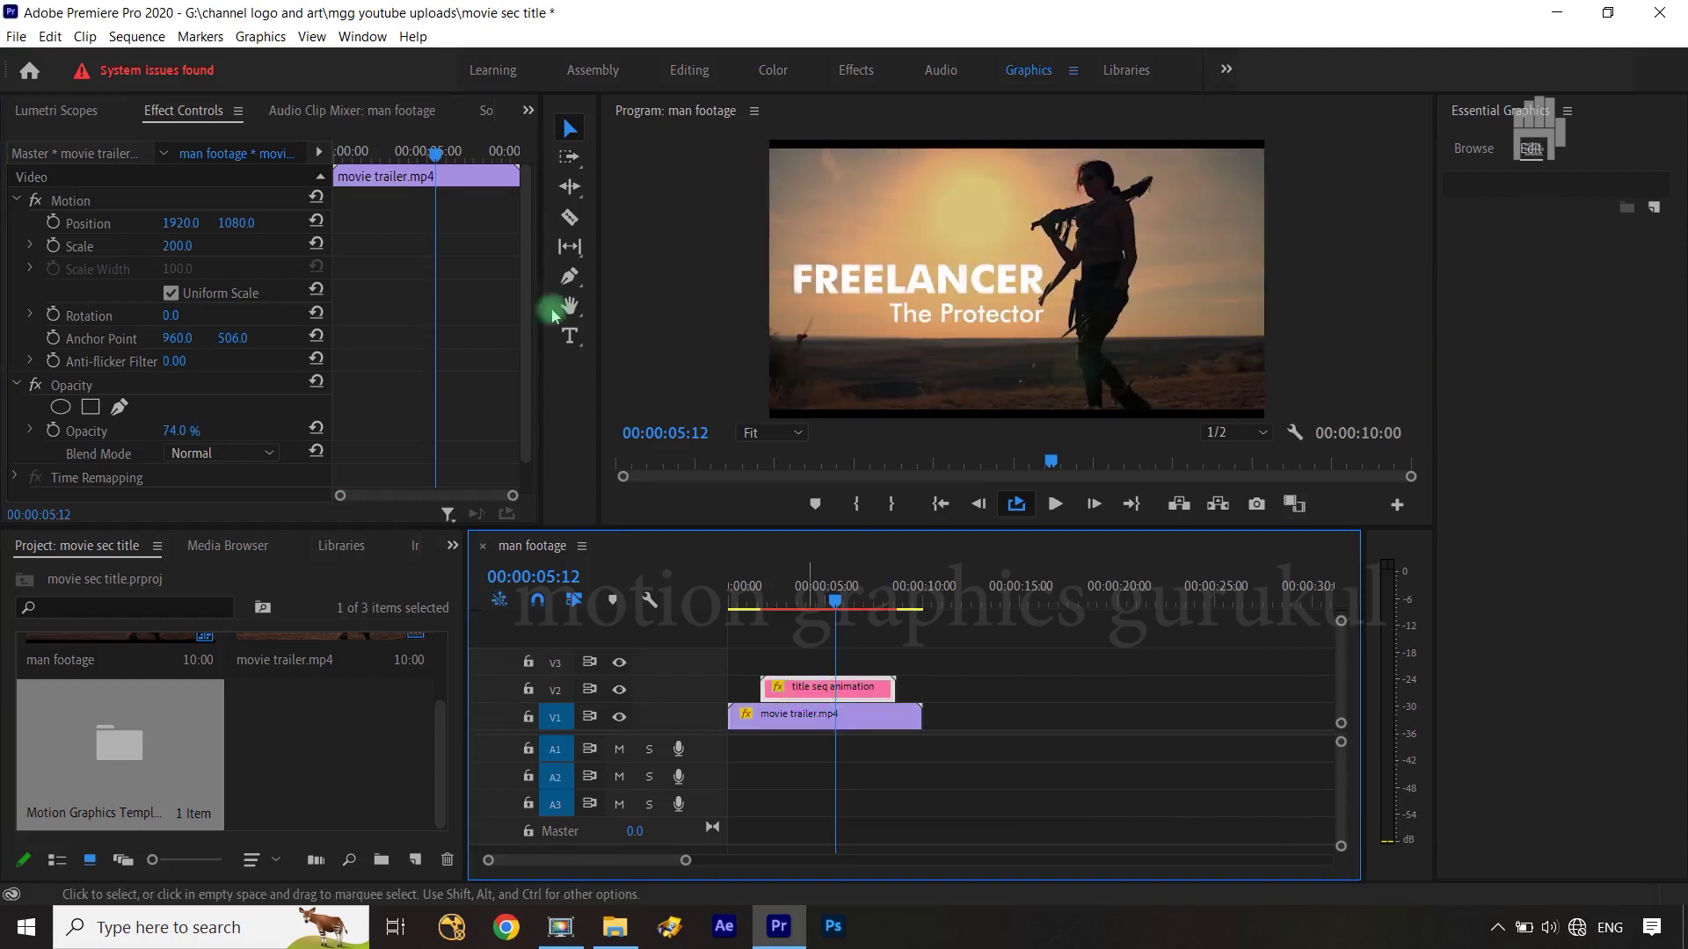
Bring the title's Scale down to 185 and reselect the title clip.
{"action": "key", "text": "d"}
{"action": "mouse_move", "coordinate": [173, 272]}
{"action": "left_mouse_down"}
{"action": "mouse_move", "coordinate": [157, 268]}
{"action": "mouse_move", "coordinate": [201, 245]}
{"action": "left_mouse_up"}
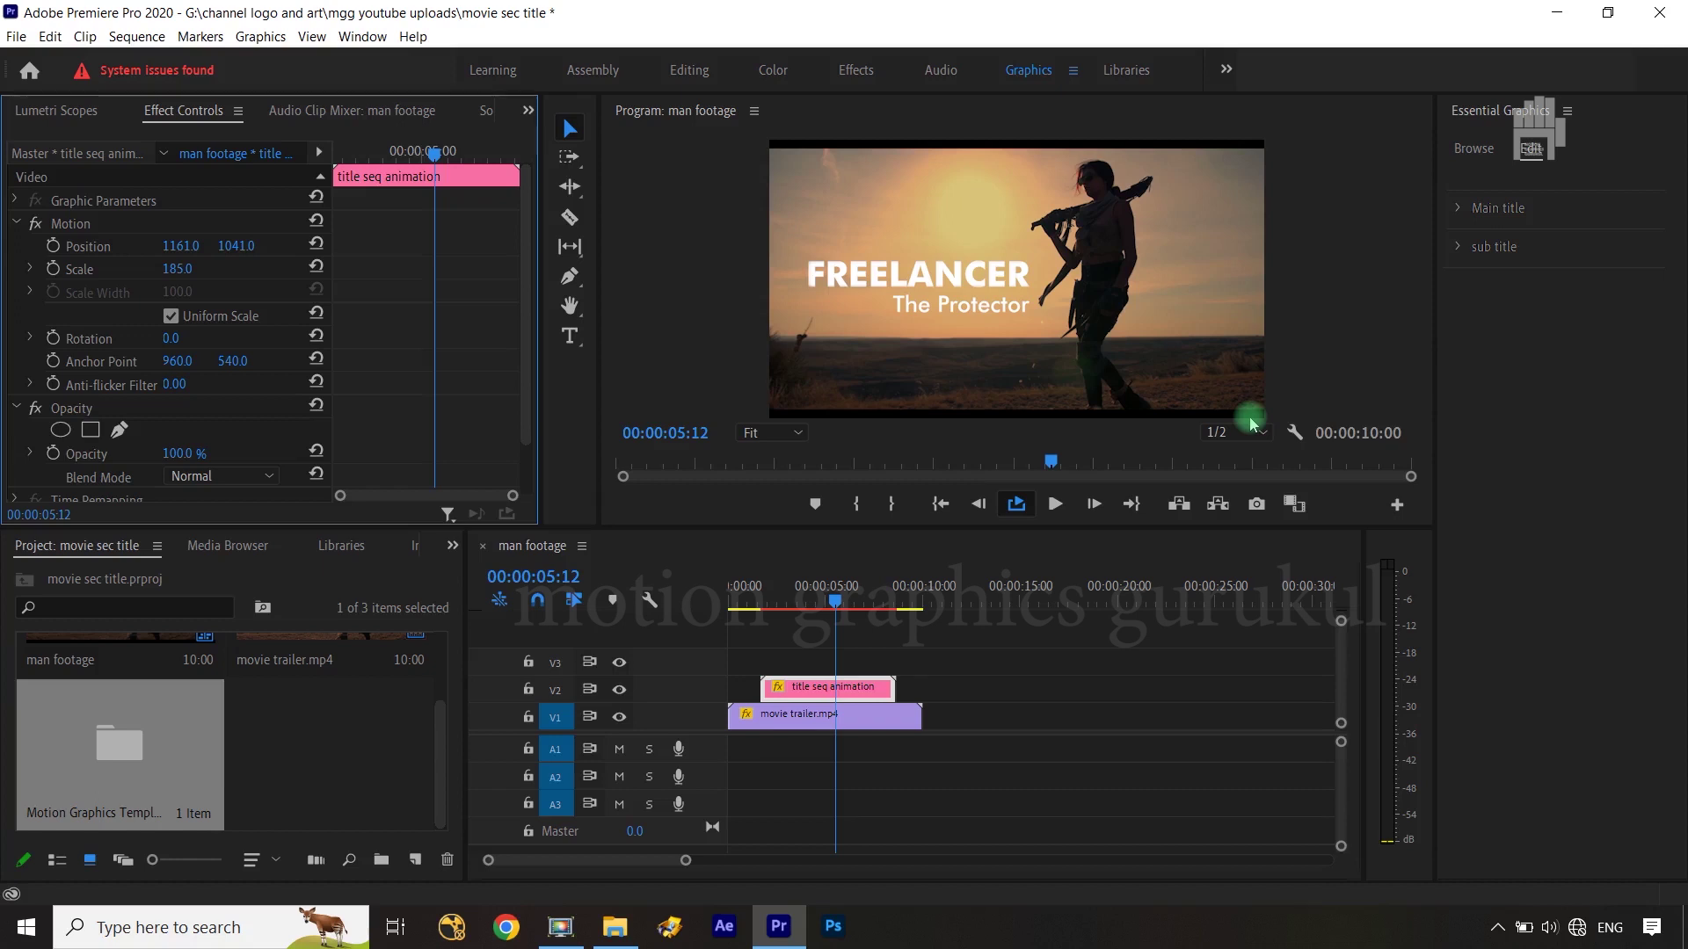
{"action": "left_click", "coordinate": [879, 692]}
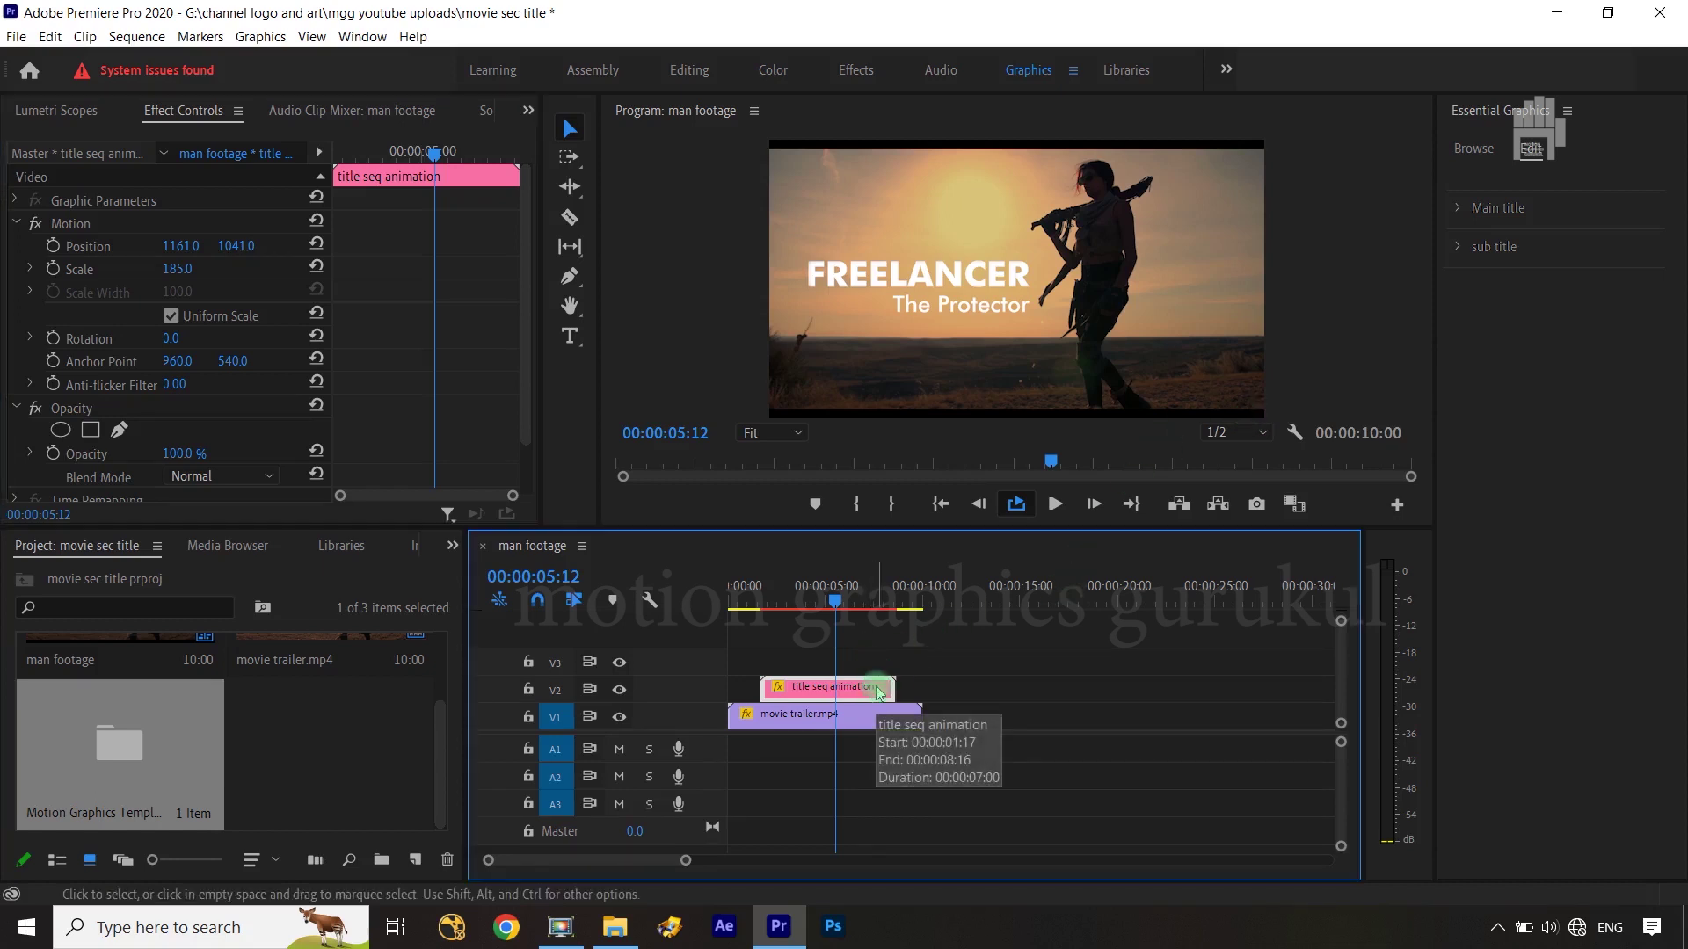
Return Essential Graphics to Edit and expand the Main title properties.
{"action": "left_click", "coordinate": [1475, 151]}
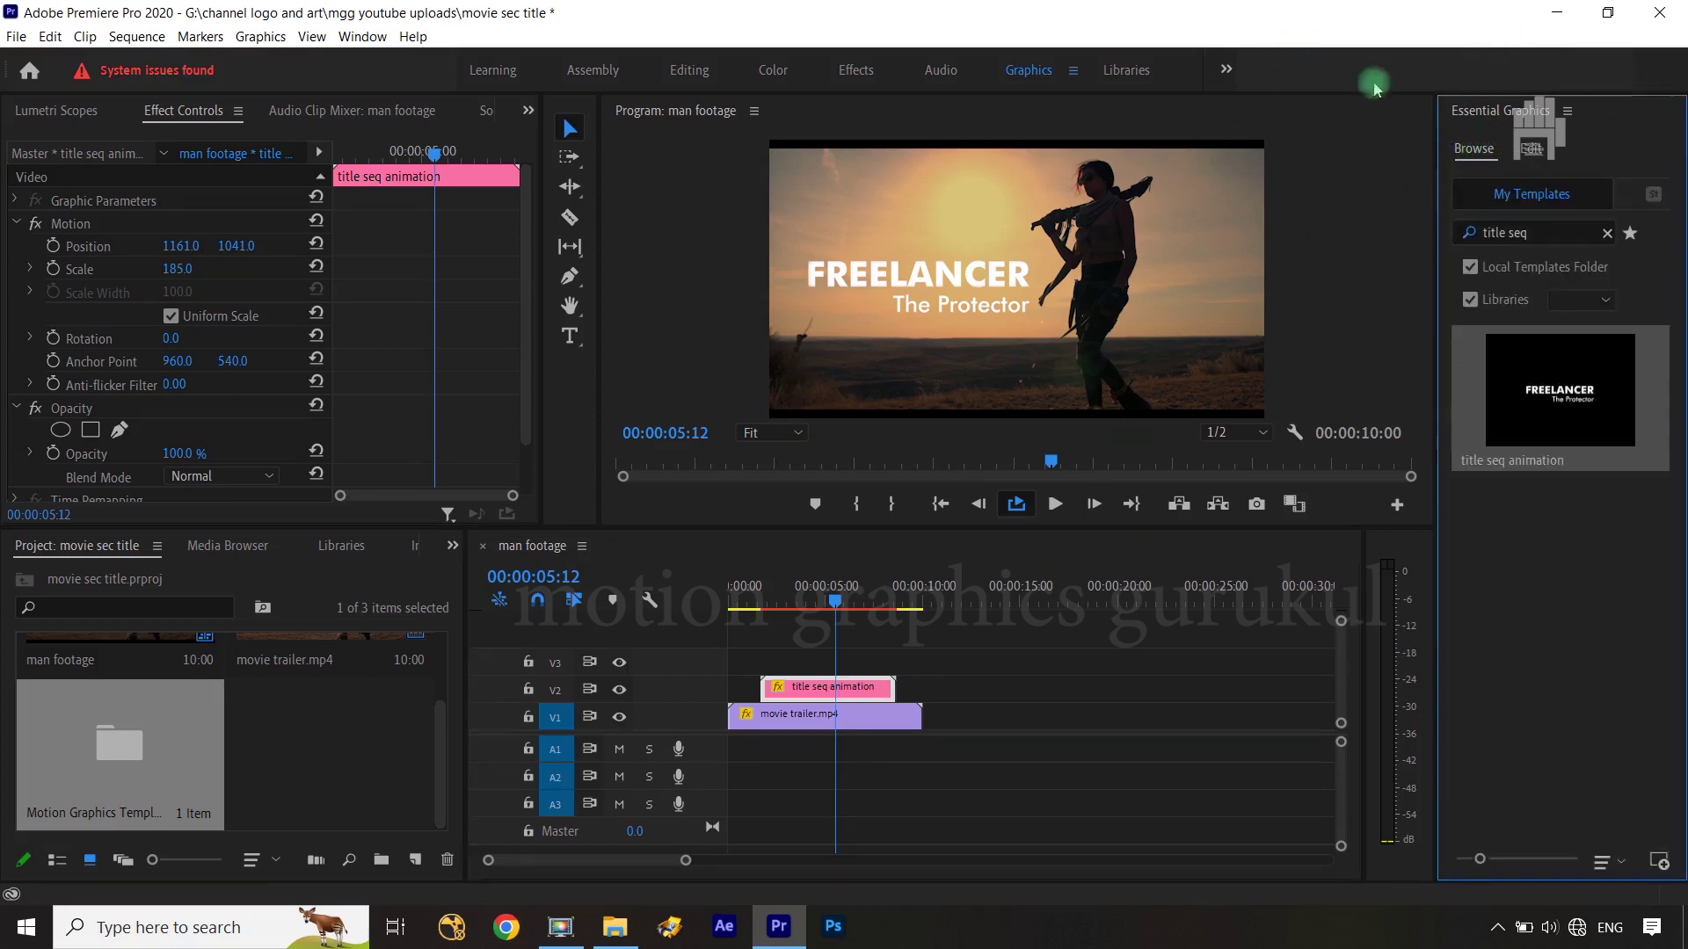
{"action": "left_click", "coordinate": [1532, 151]}
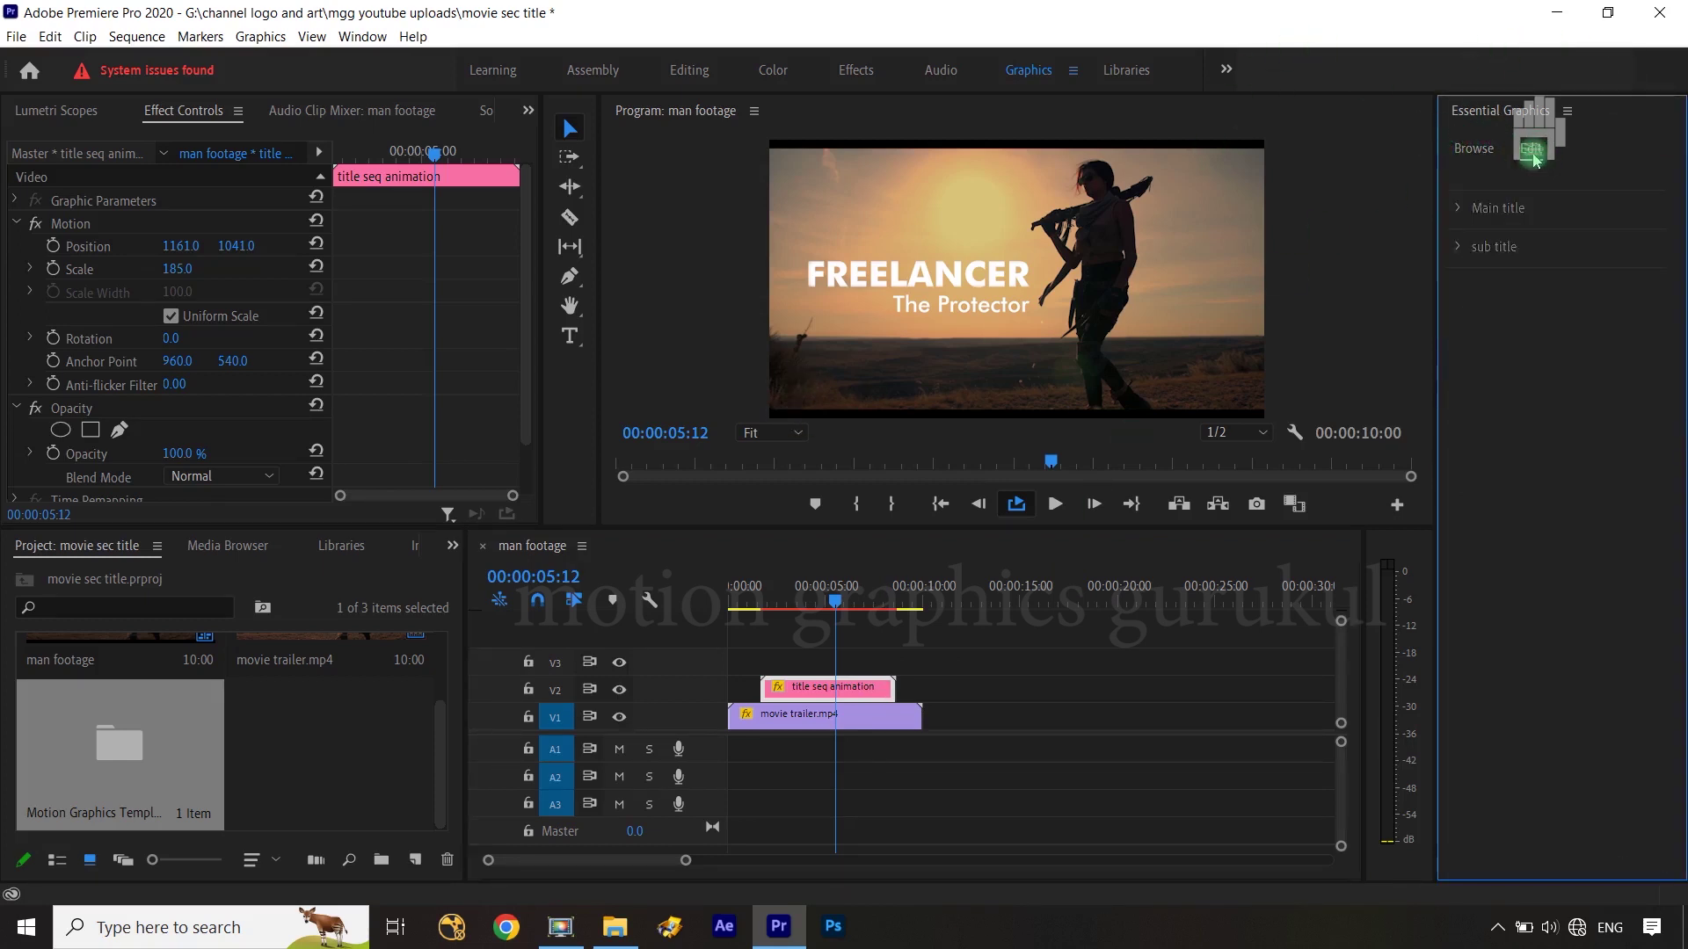
{"action": "left_click", "coordinate": [1462, 211]}
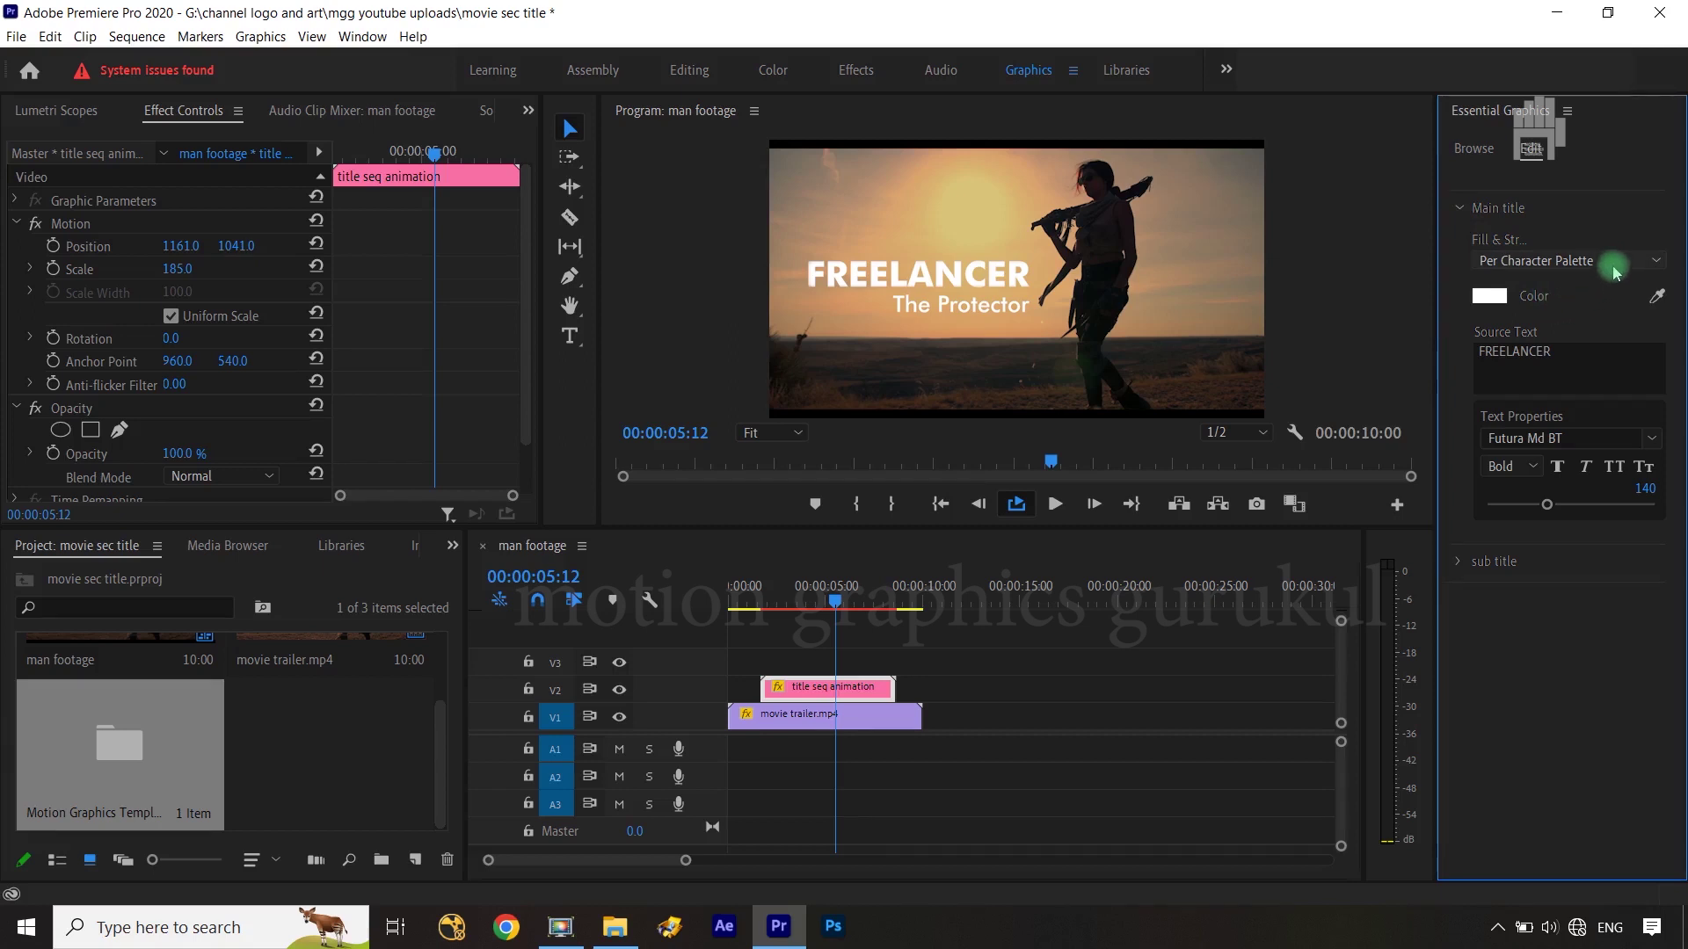
Trial-replace the Source Text with a person's name, then undo so it reads FREELANCER.
{"action": "left_click", "coordinate": [1573, 354]}
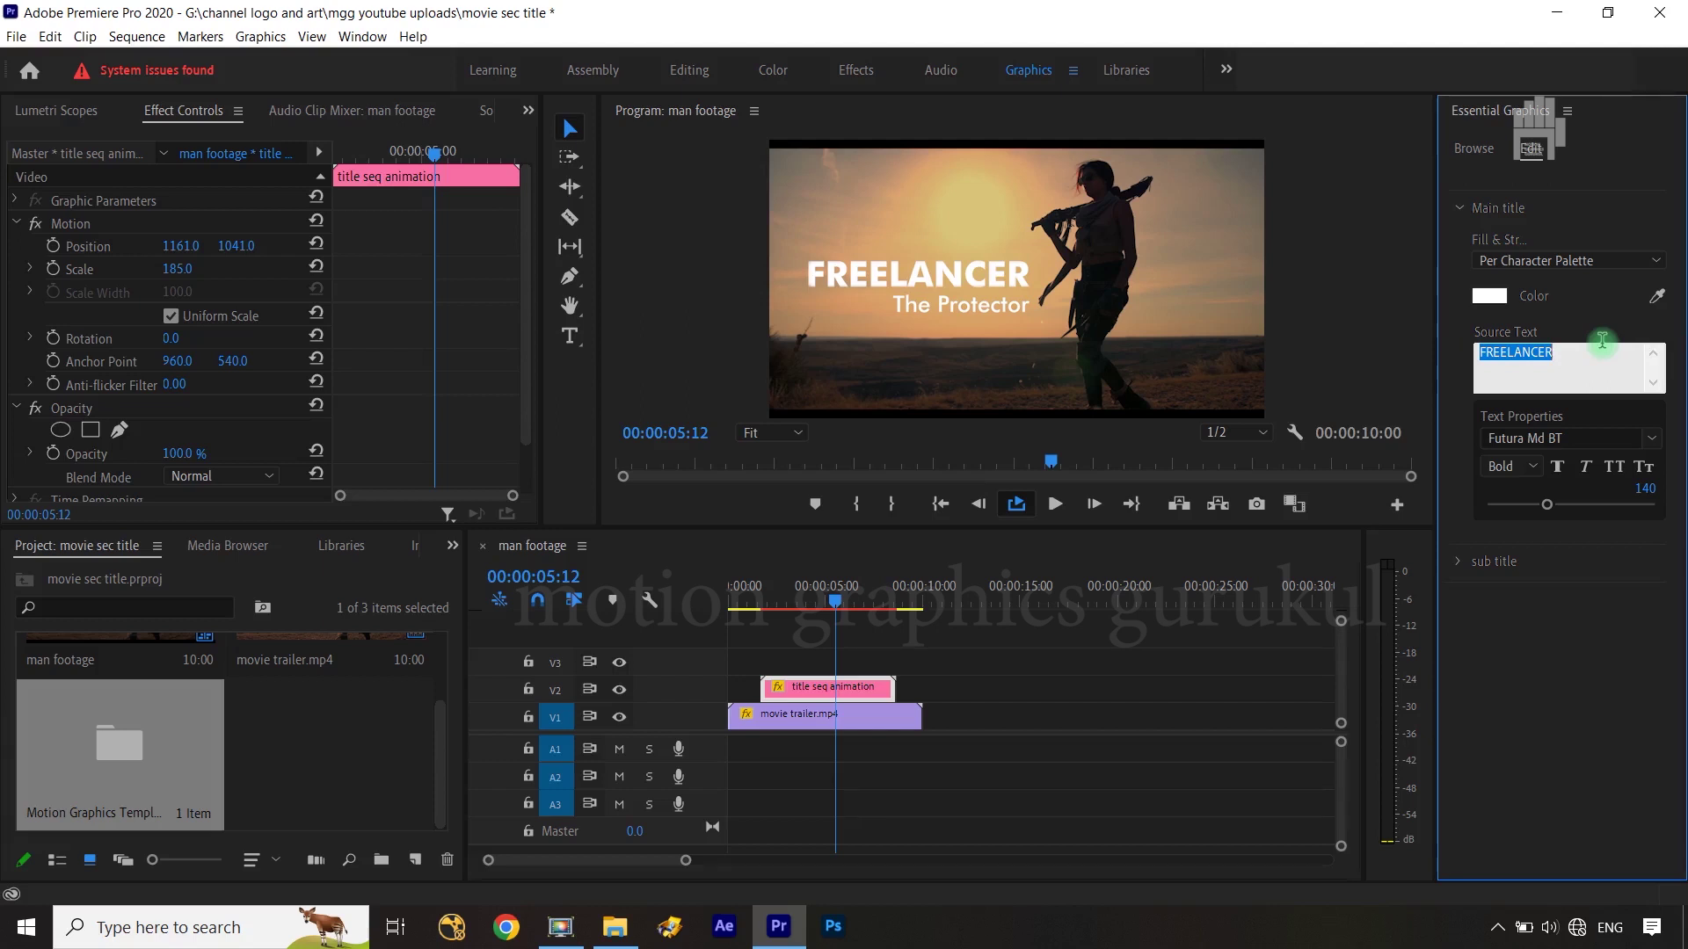
{"action": "type", "text": "mauli"}
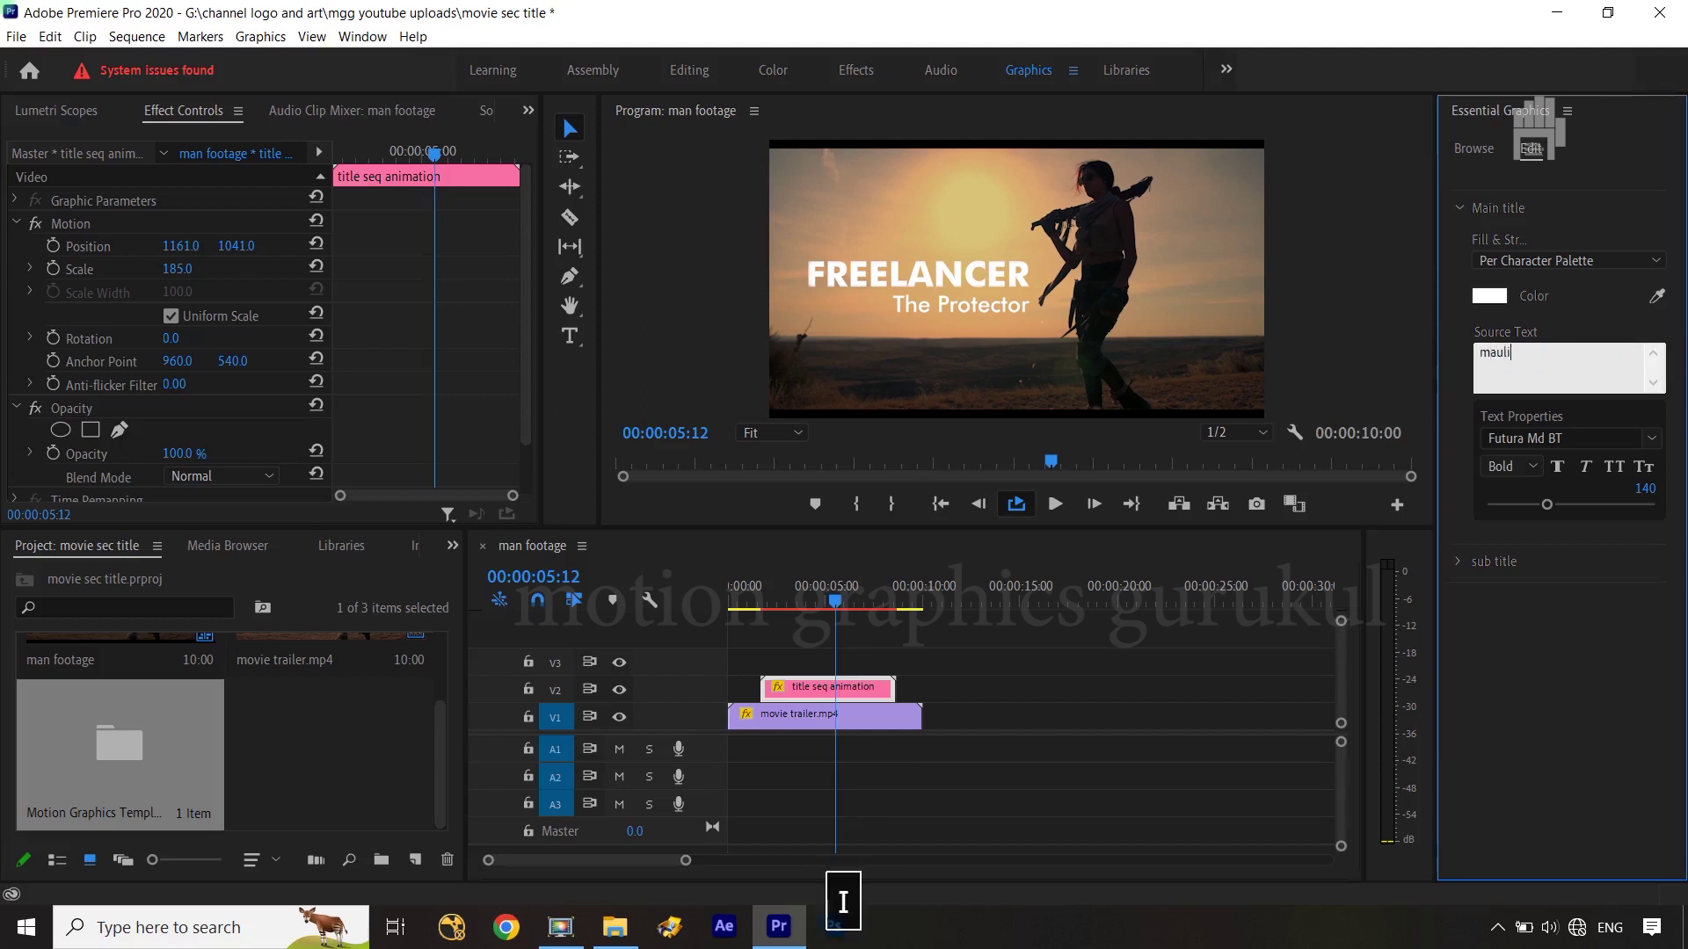
{"action": "type", "text": "k shah"}
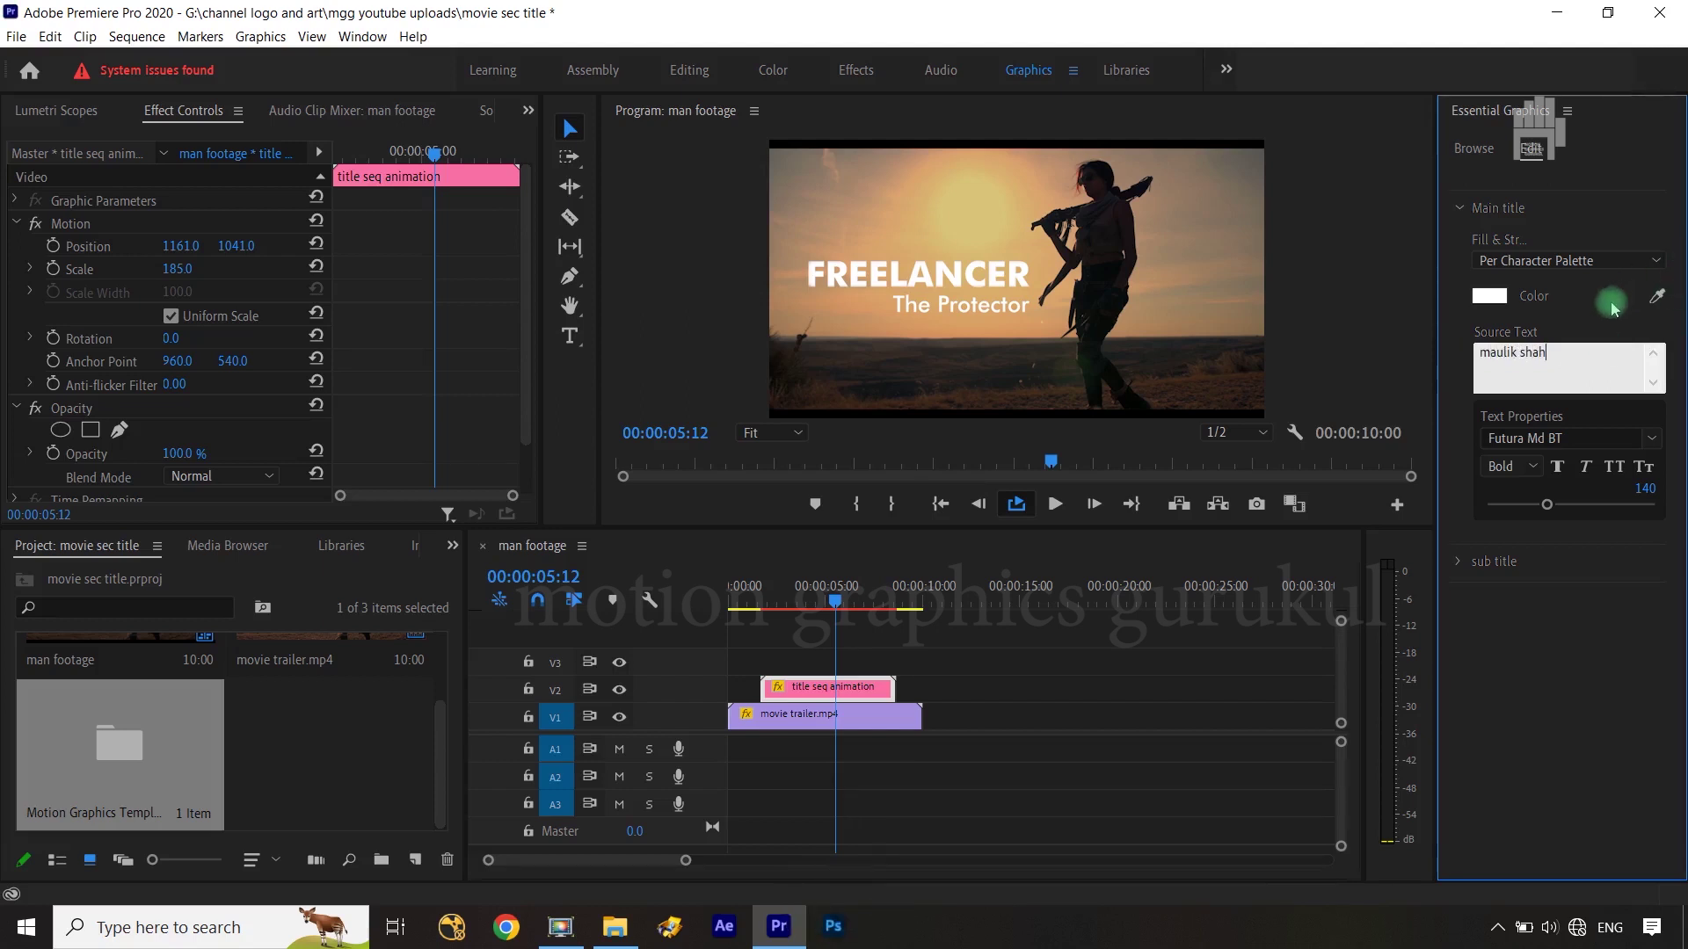
{"action": "left_click", "coordinate": [1597, 326]}
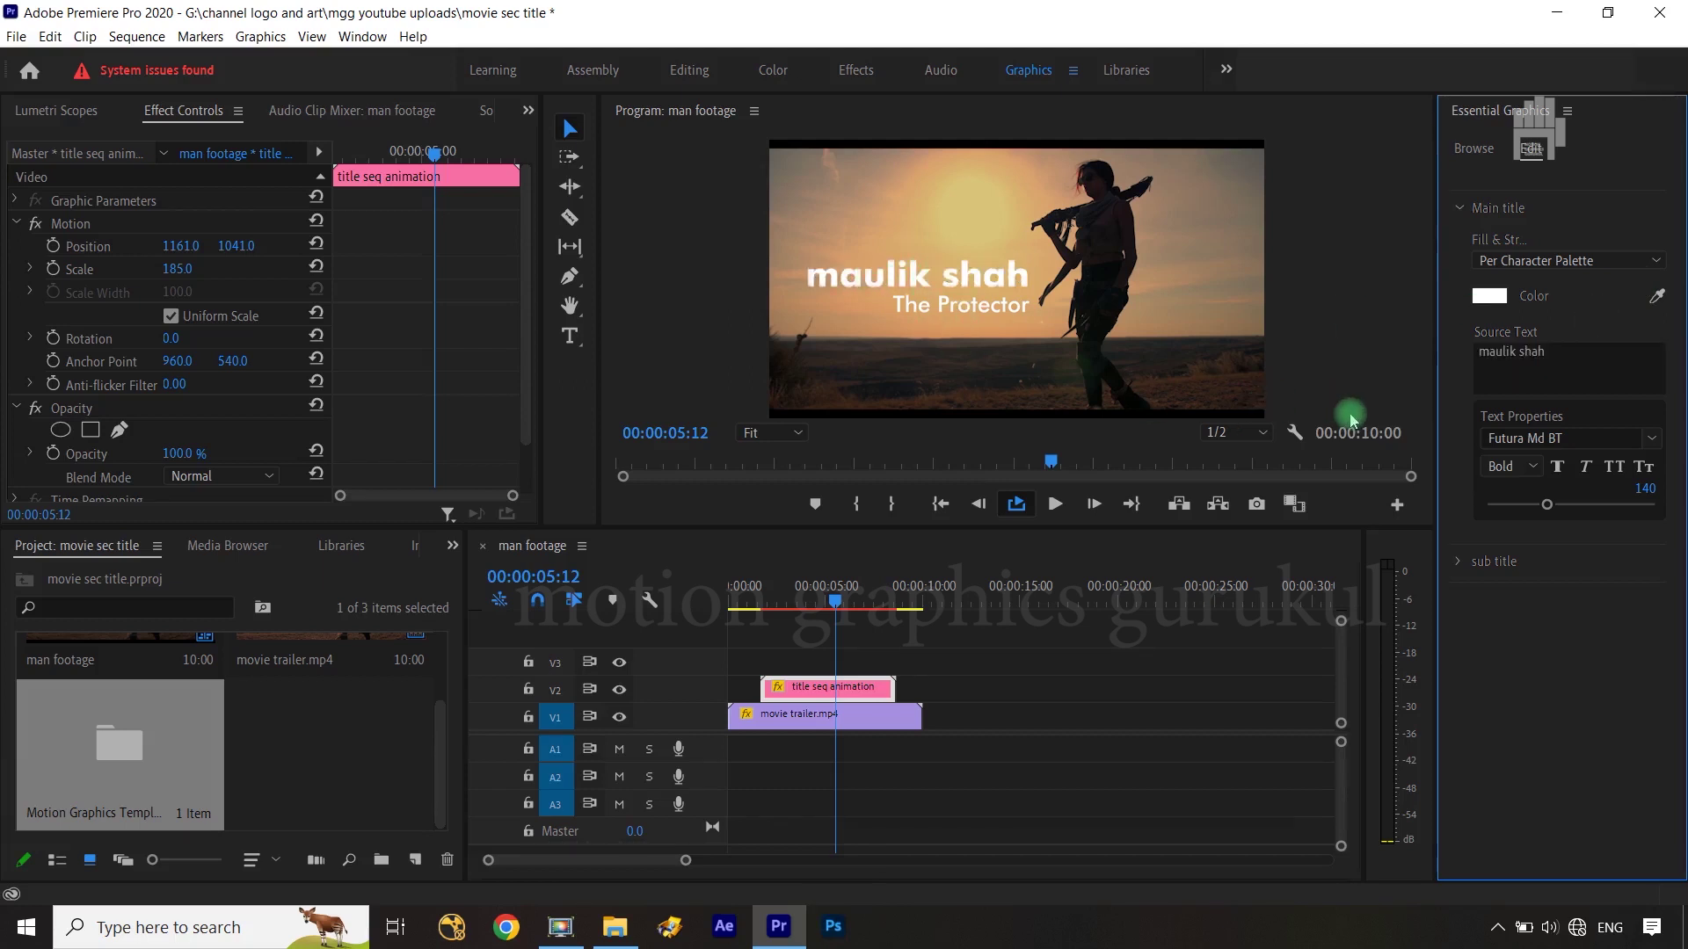
{"action": "key", "text": "ctrl+z"}
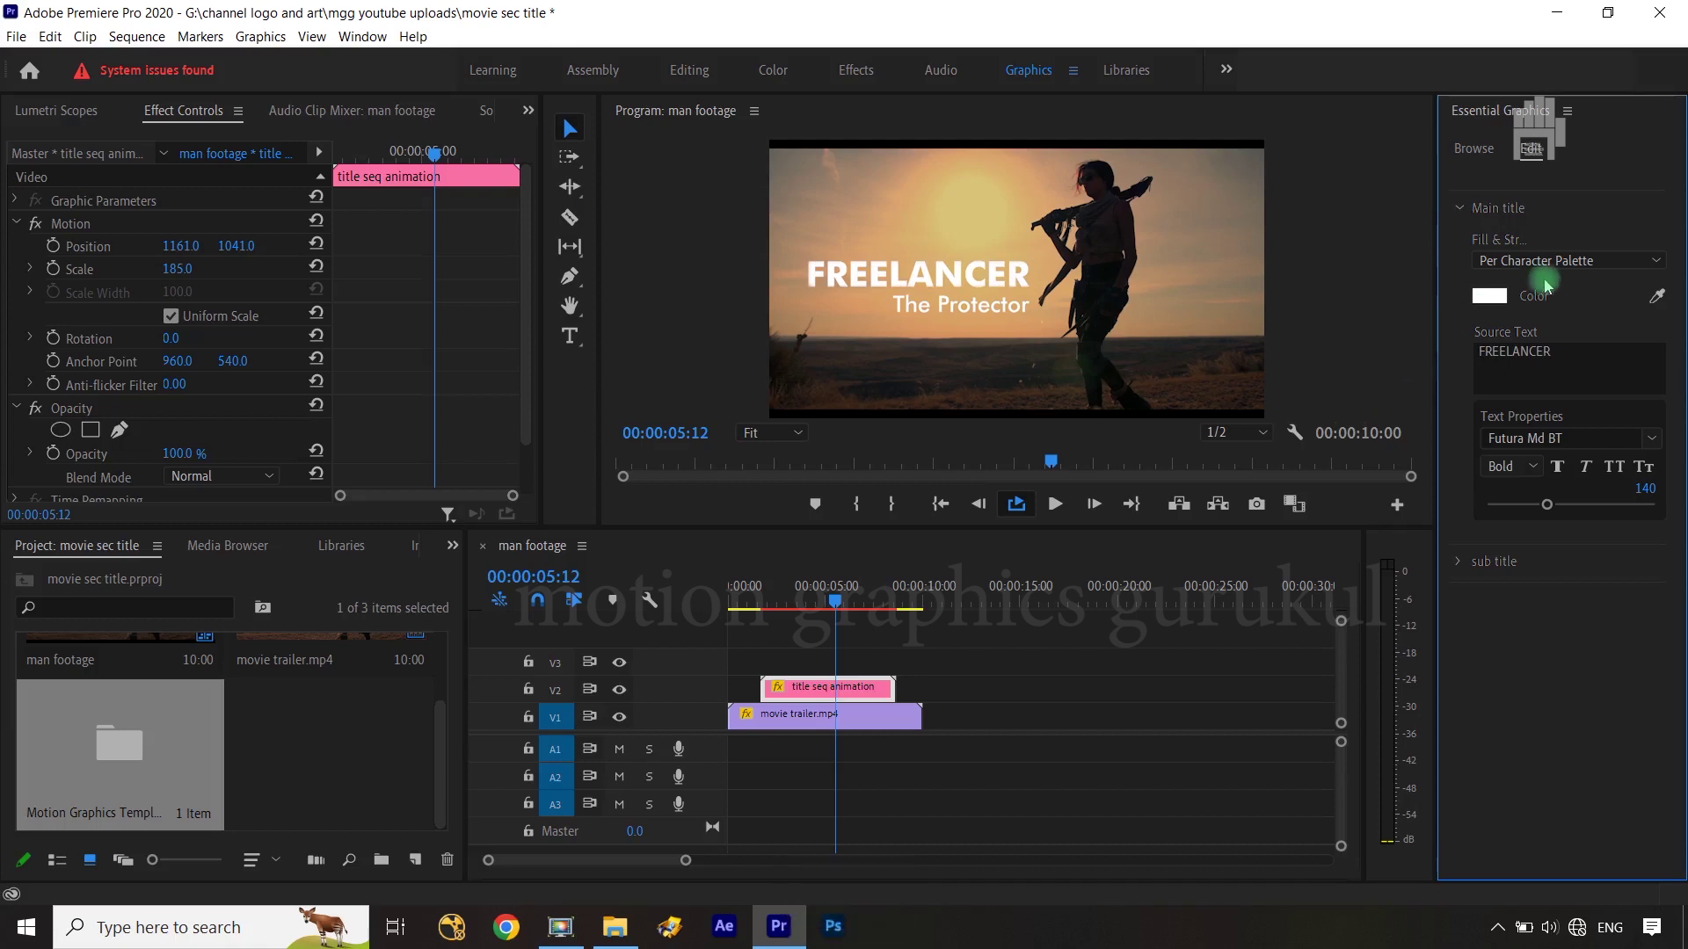
{"action": "left_click", "coordinate": [1491, 304]}
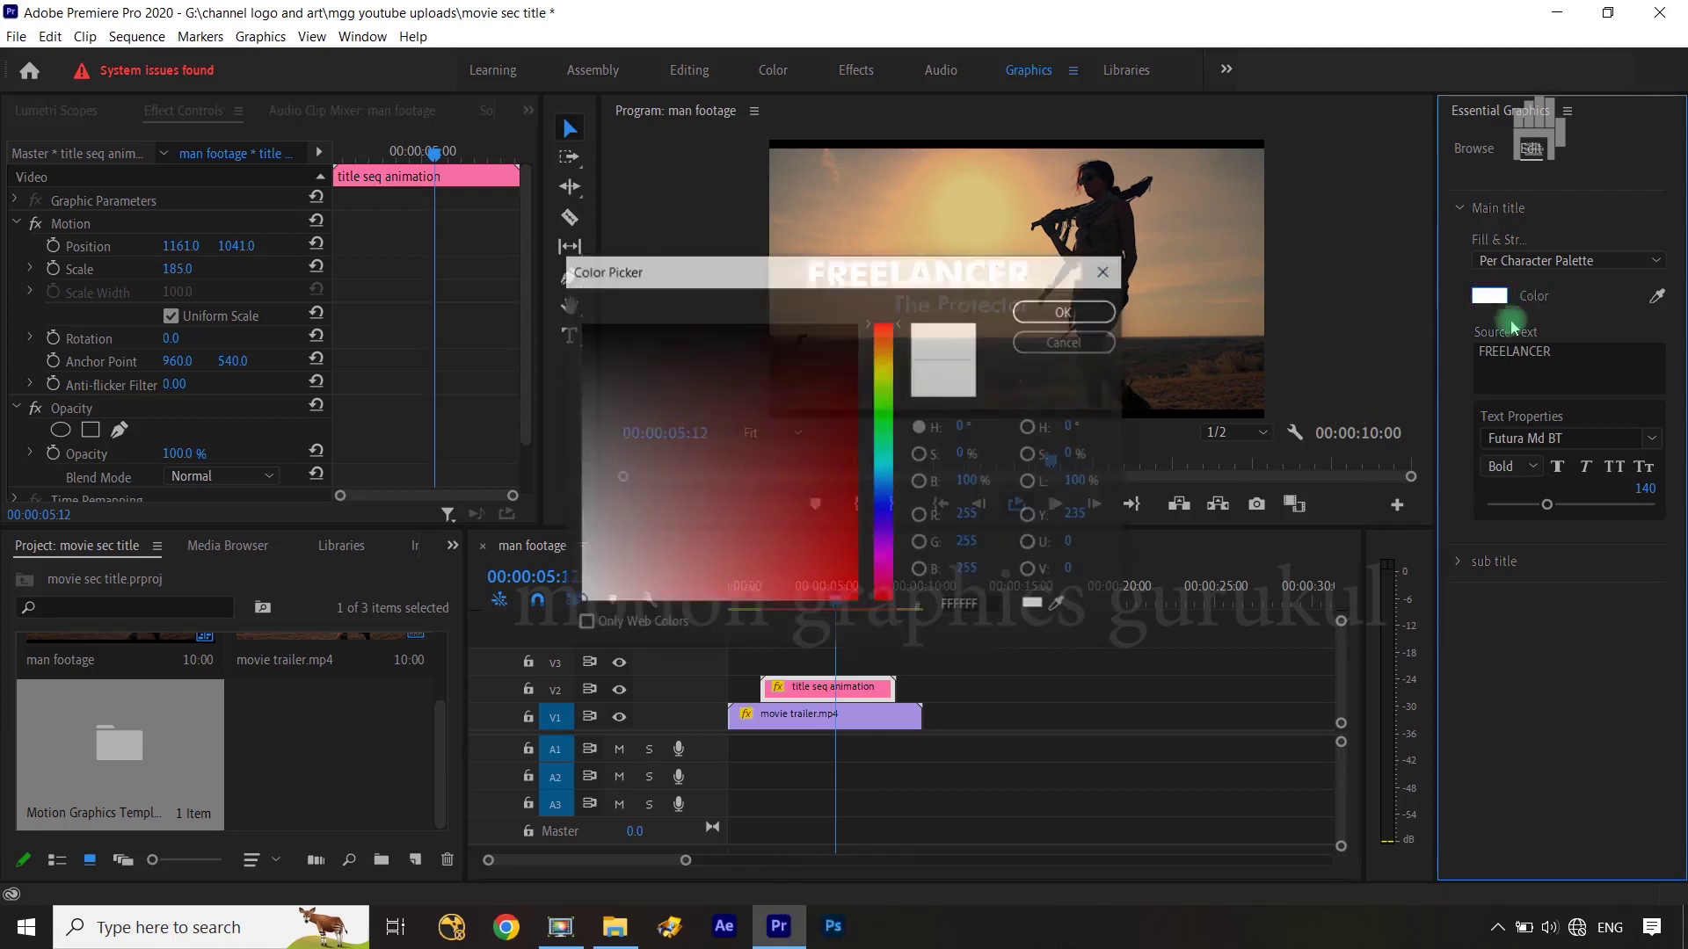
{"action": "left_click", "coordinate": [826, 481]}
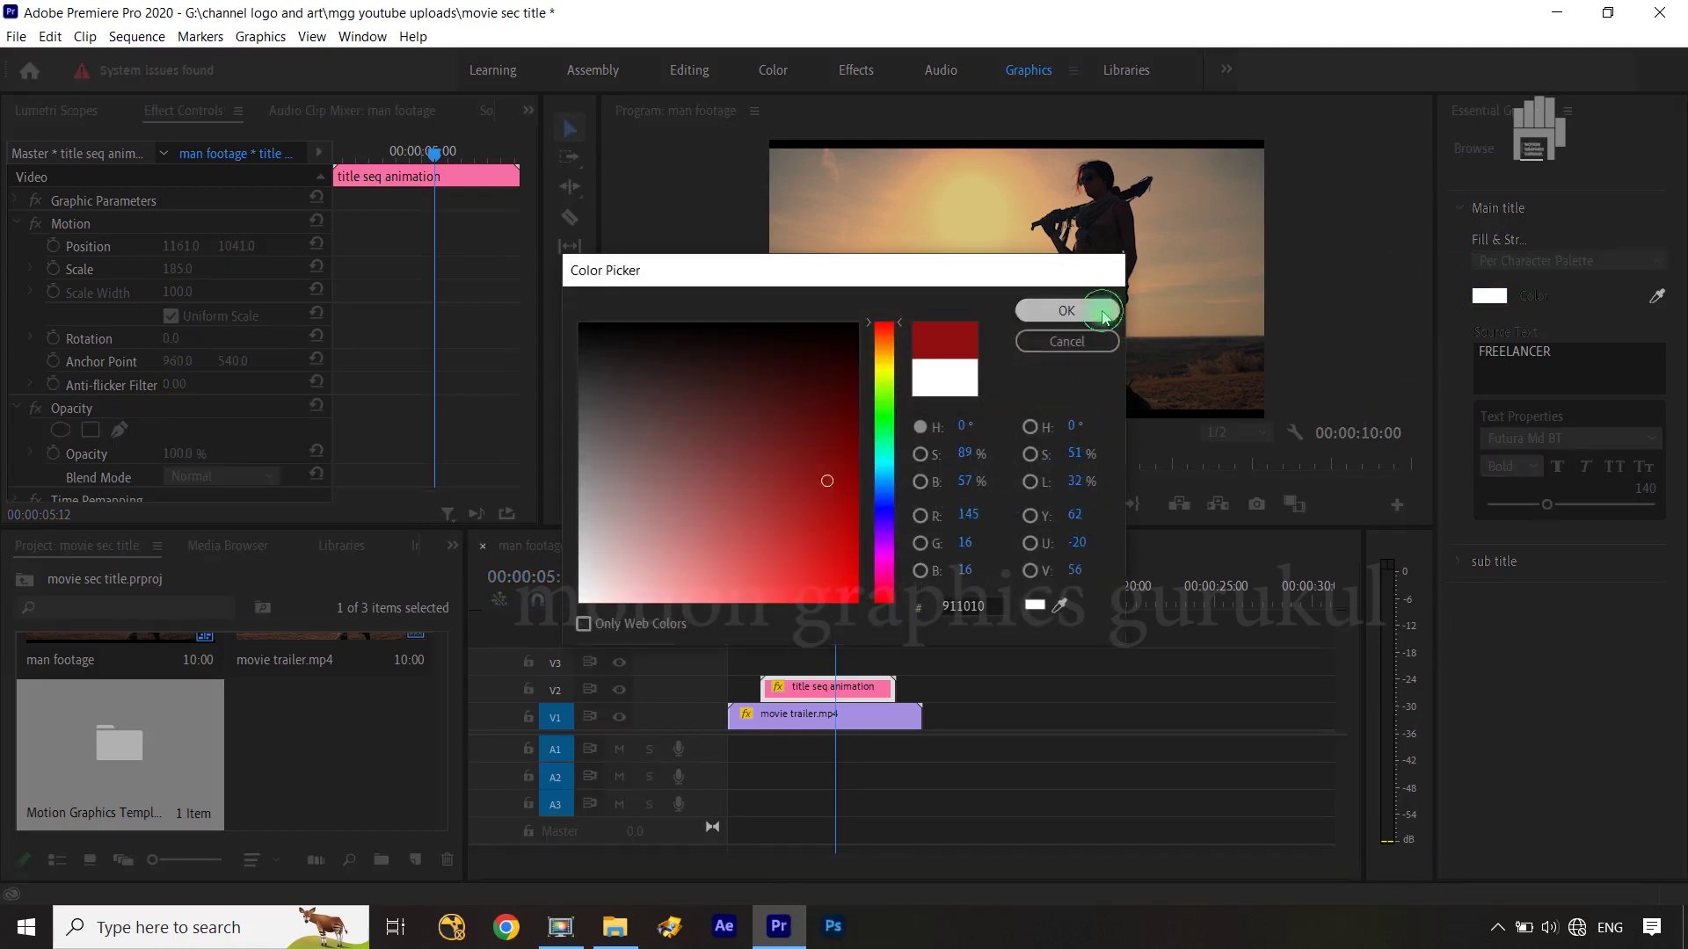
{"action": "left_click", "coordinate": [1066, 310]}
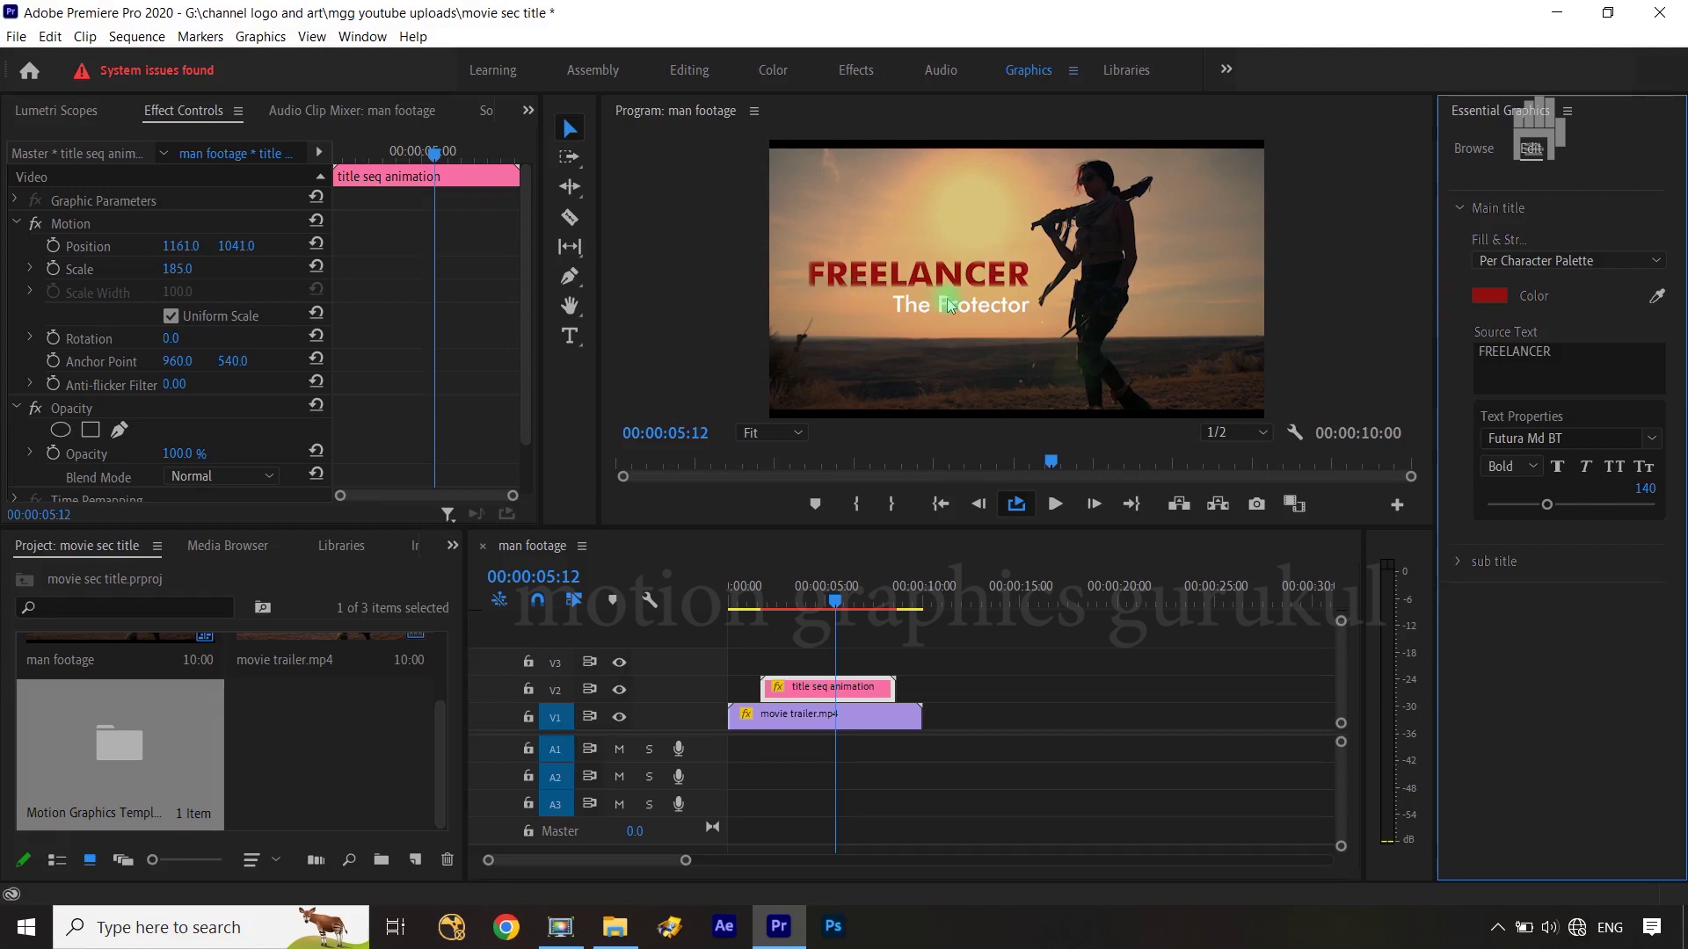
{"action": "key", "text": "ctrl+z"}
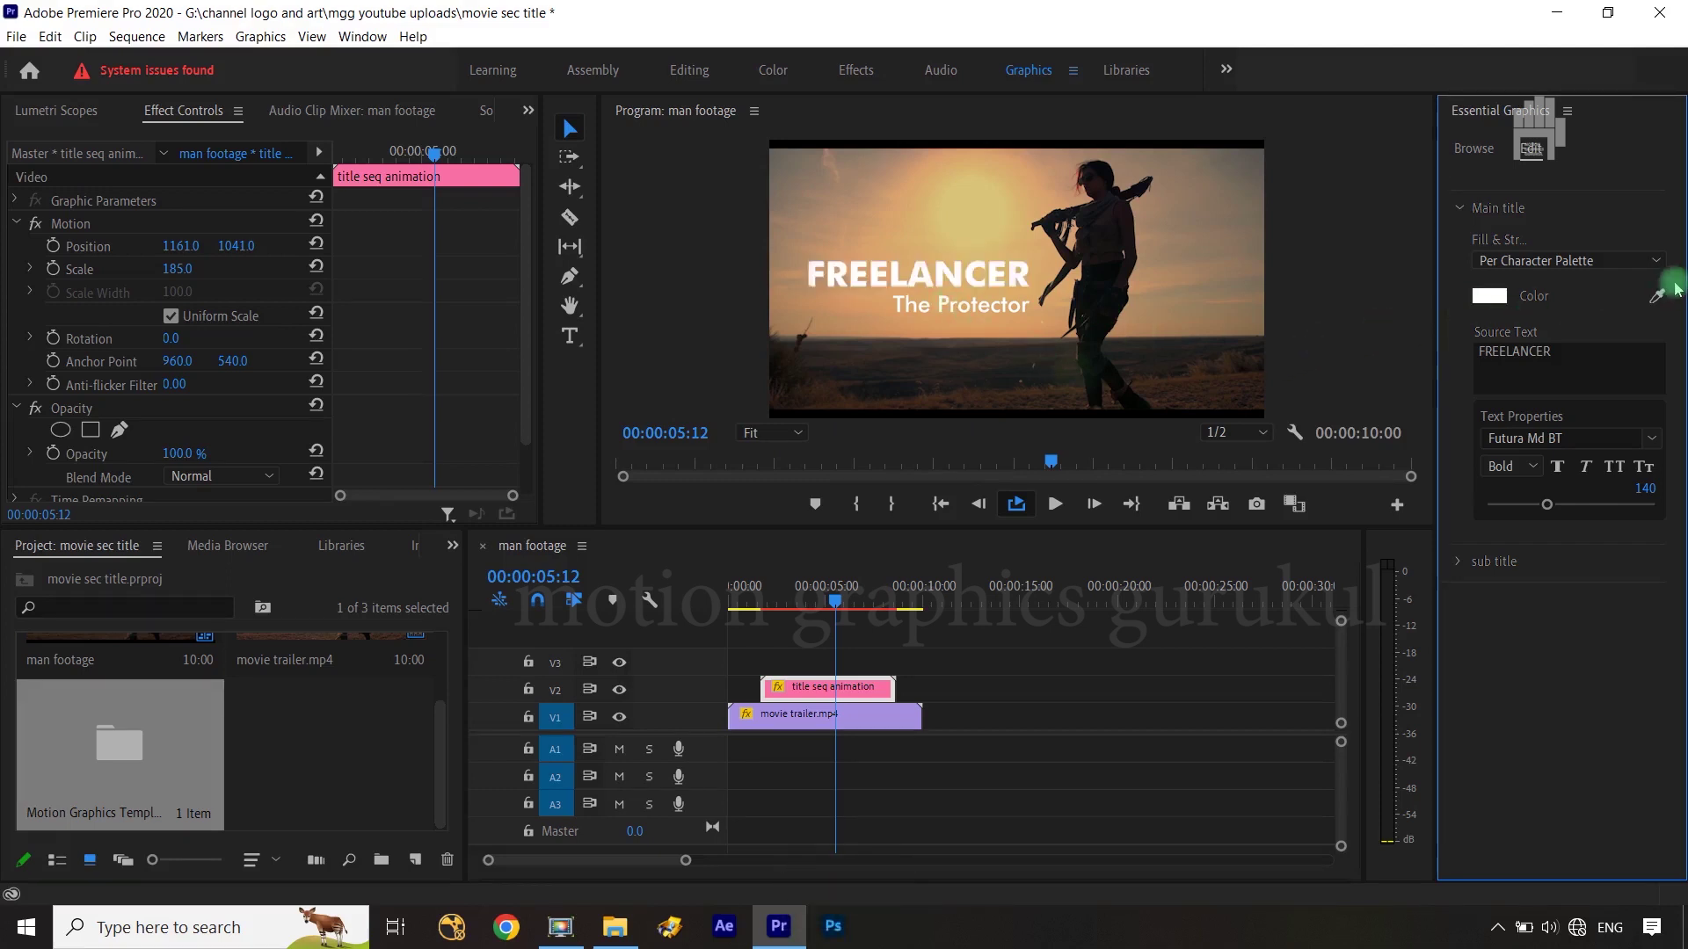
{"action": "left_click", "coordinate": [1658, 261]}
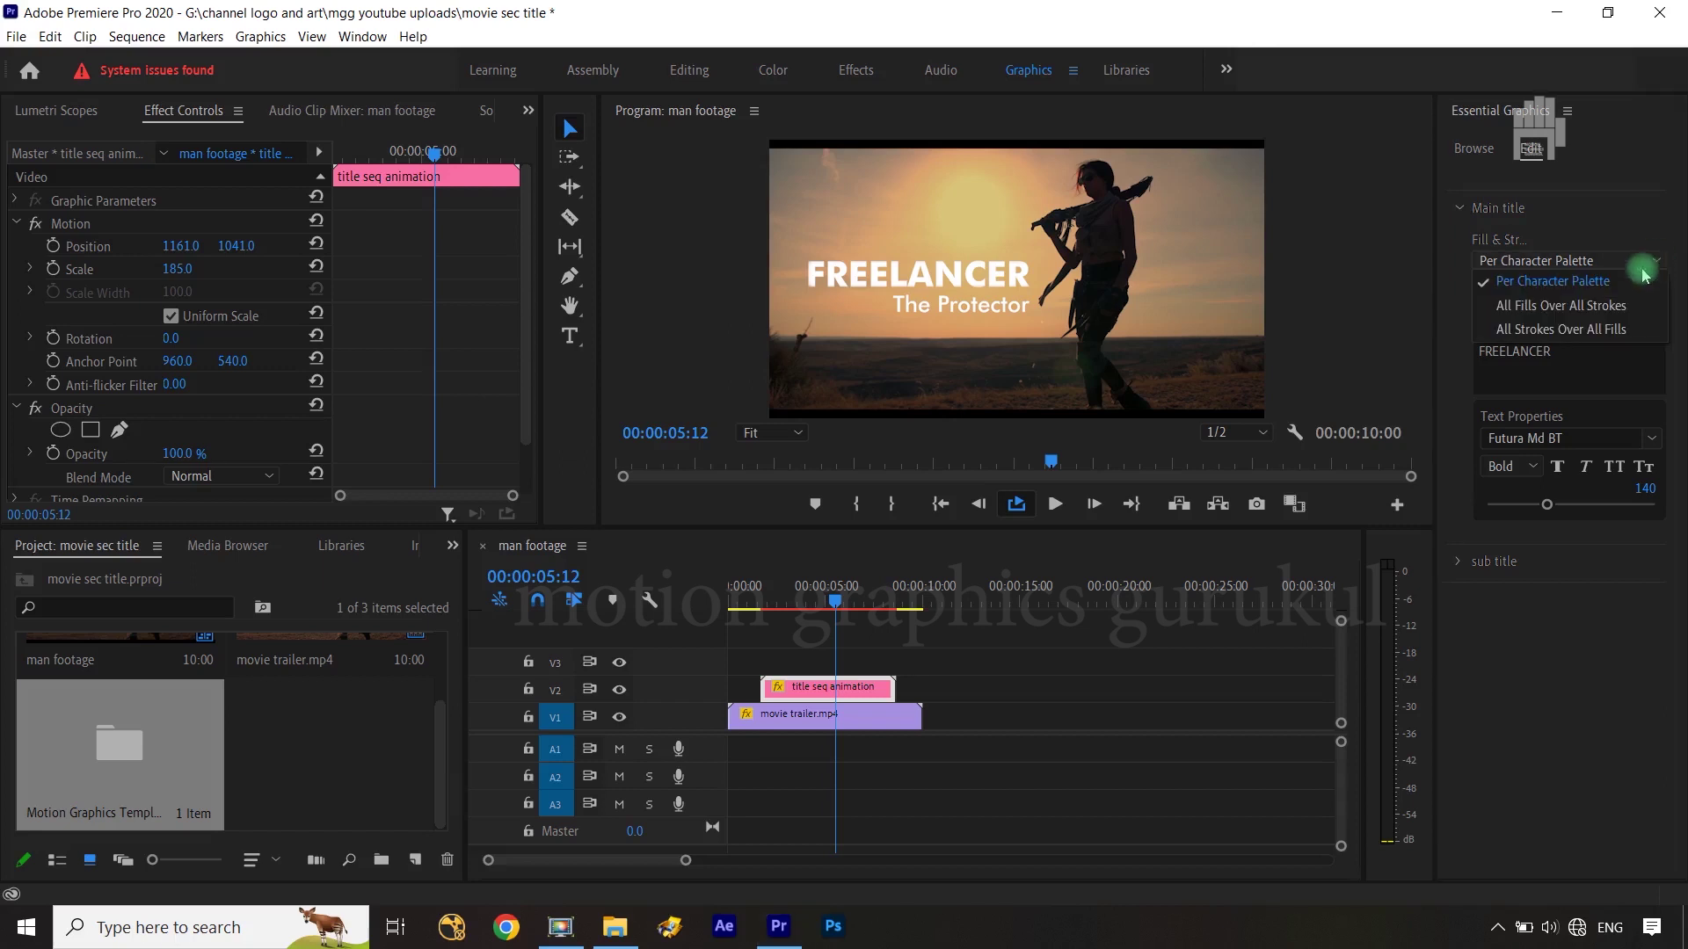
{"action": "left_click", "coordinate": [1608, 220]}
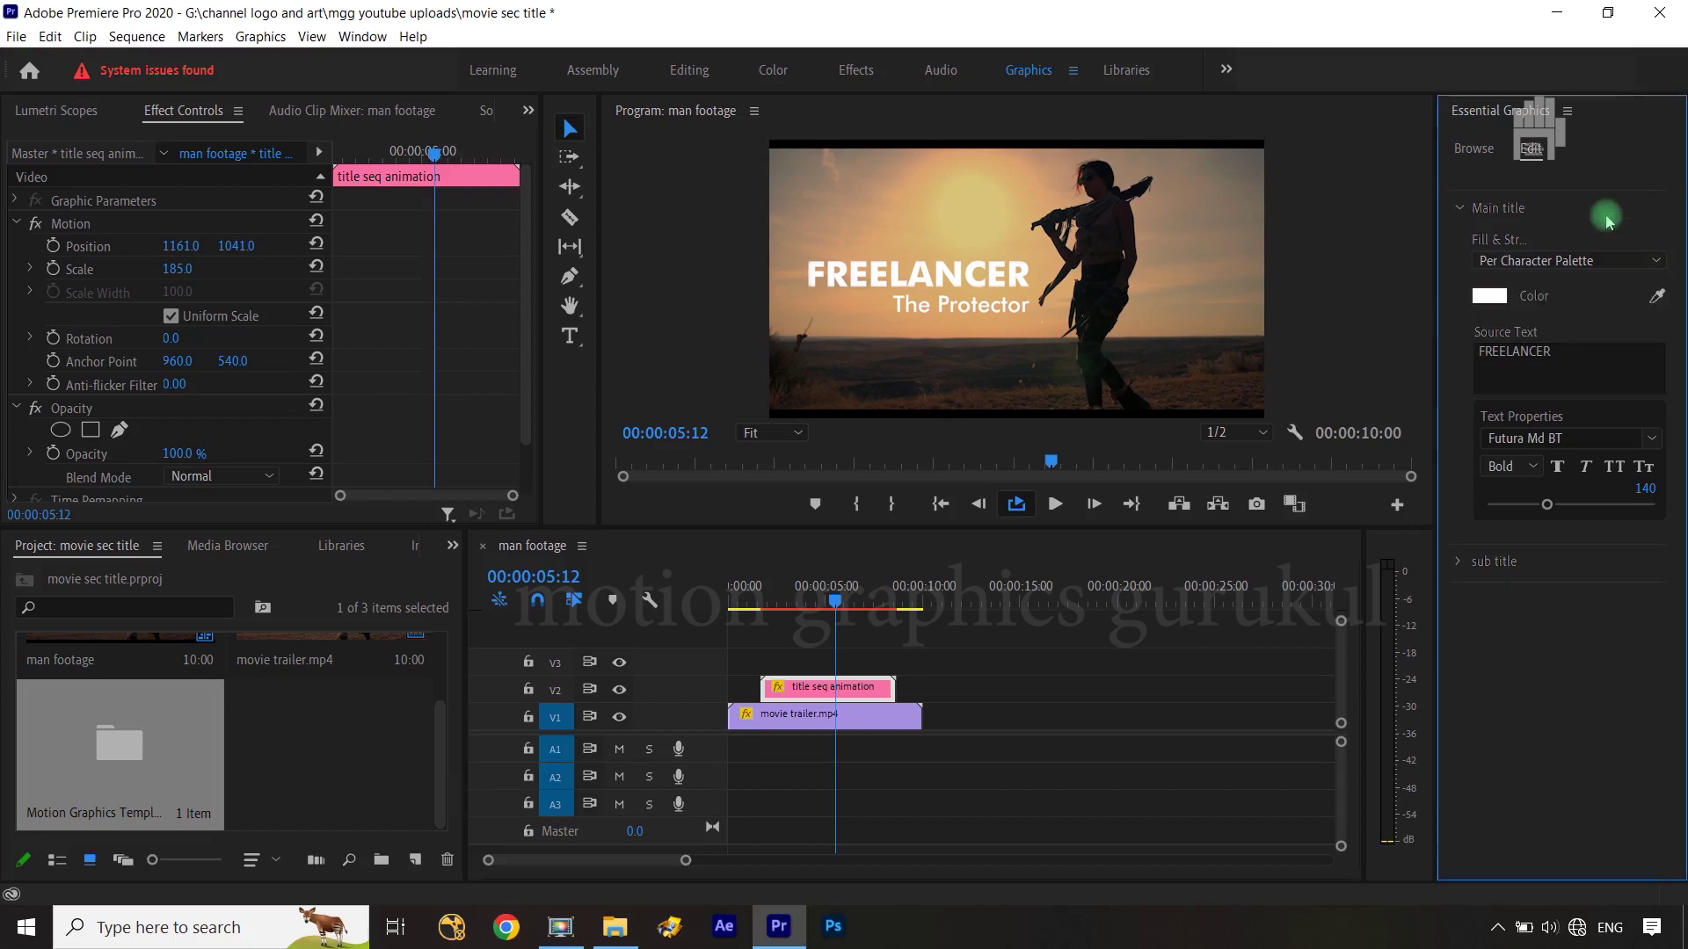
{"action": "left_click", "coordinate": [1618, 260]}
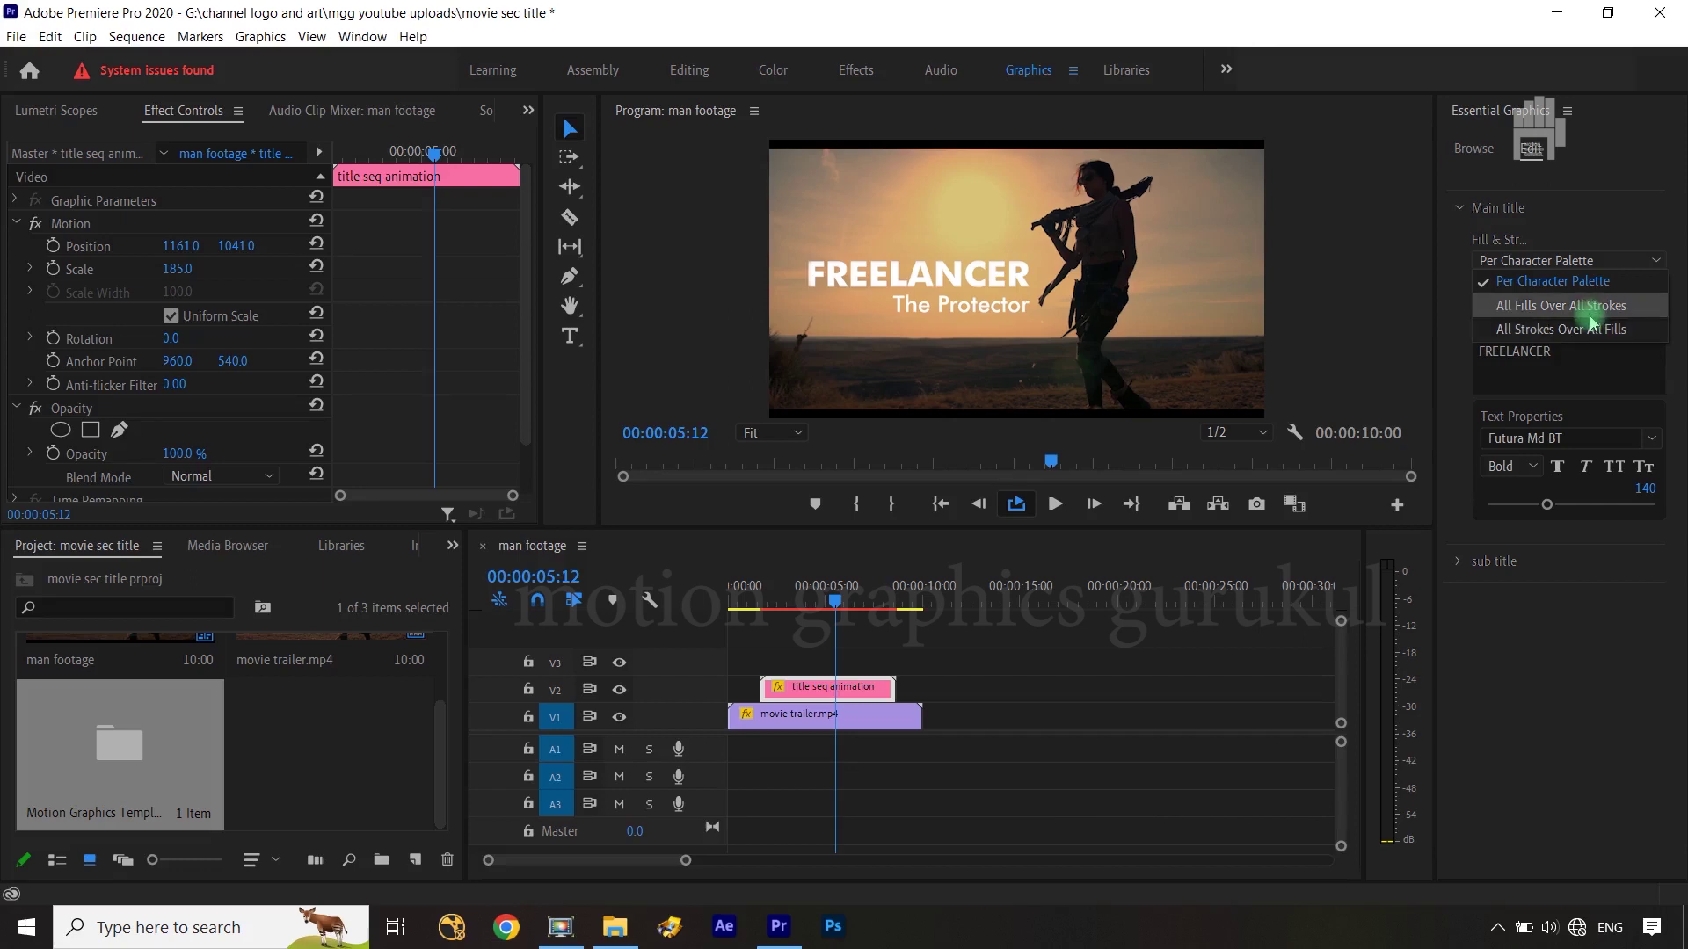
{"action": "left_click", "coordinate": [1609, 209]}
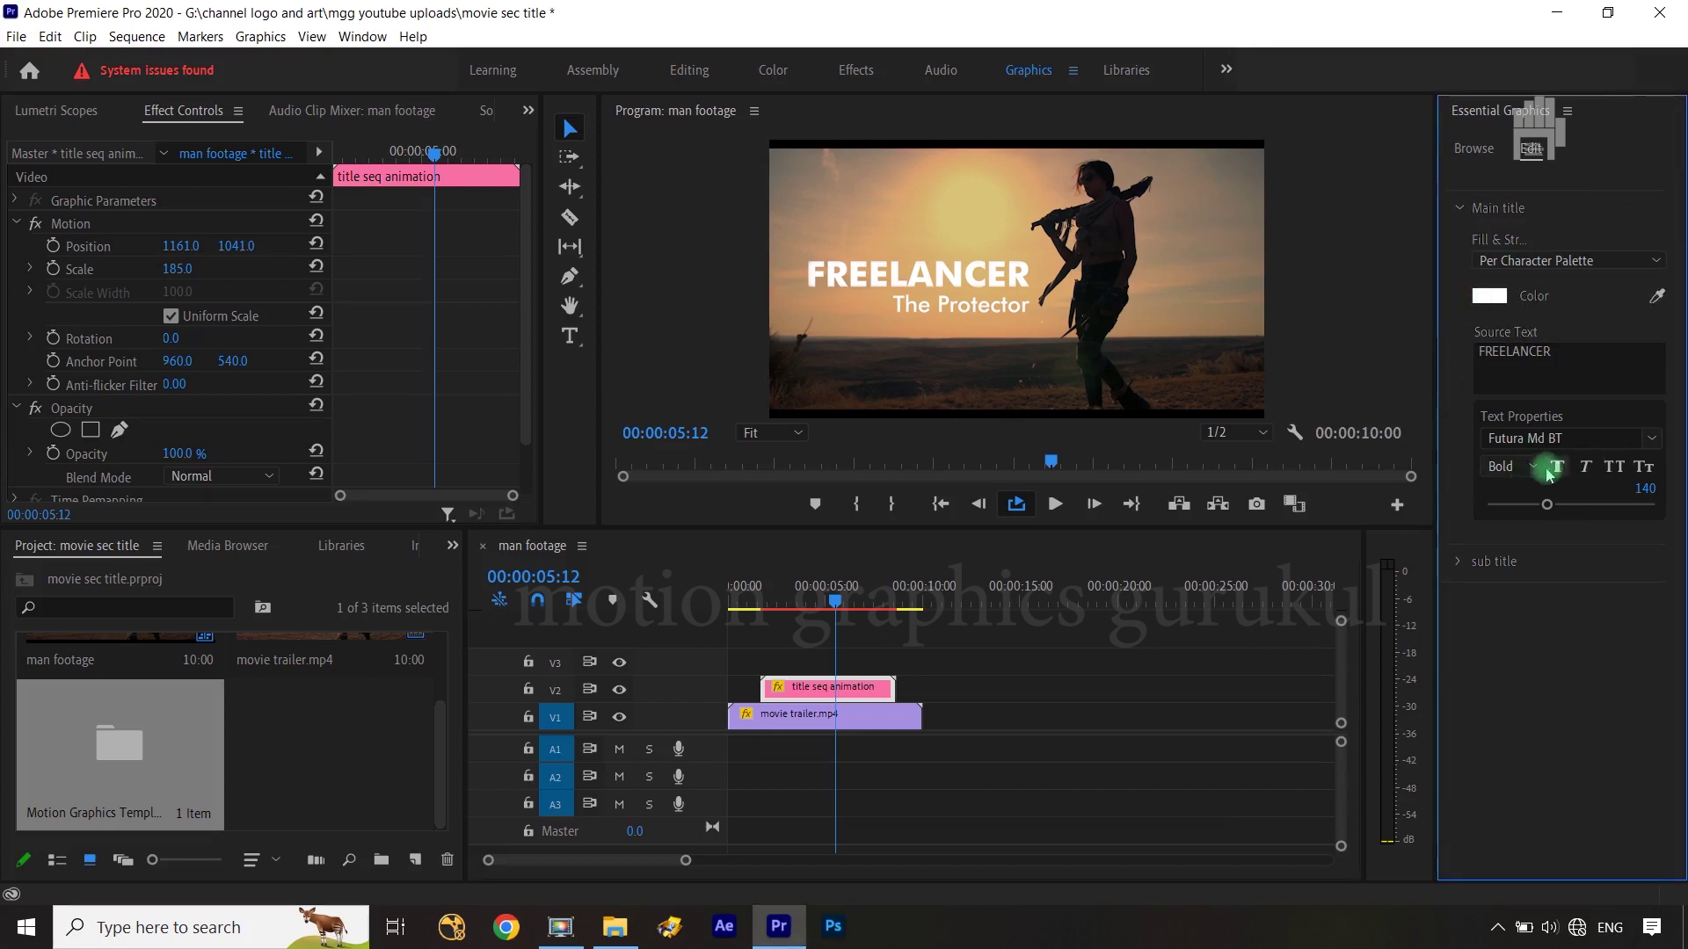
{"action": "left_click_drag", "start_coordinate": [1551, 508], "coordinate": [1503, 510]}
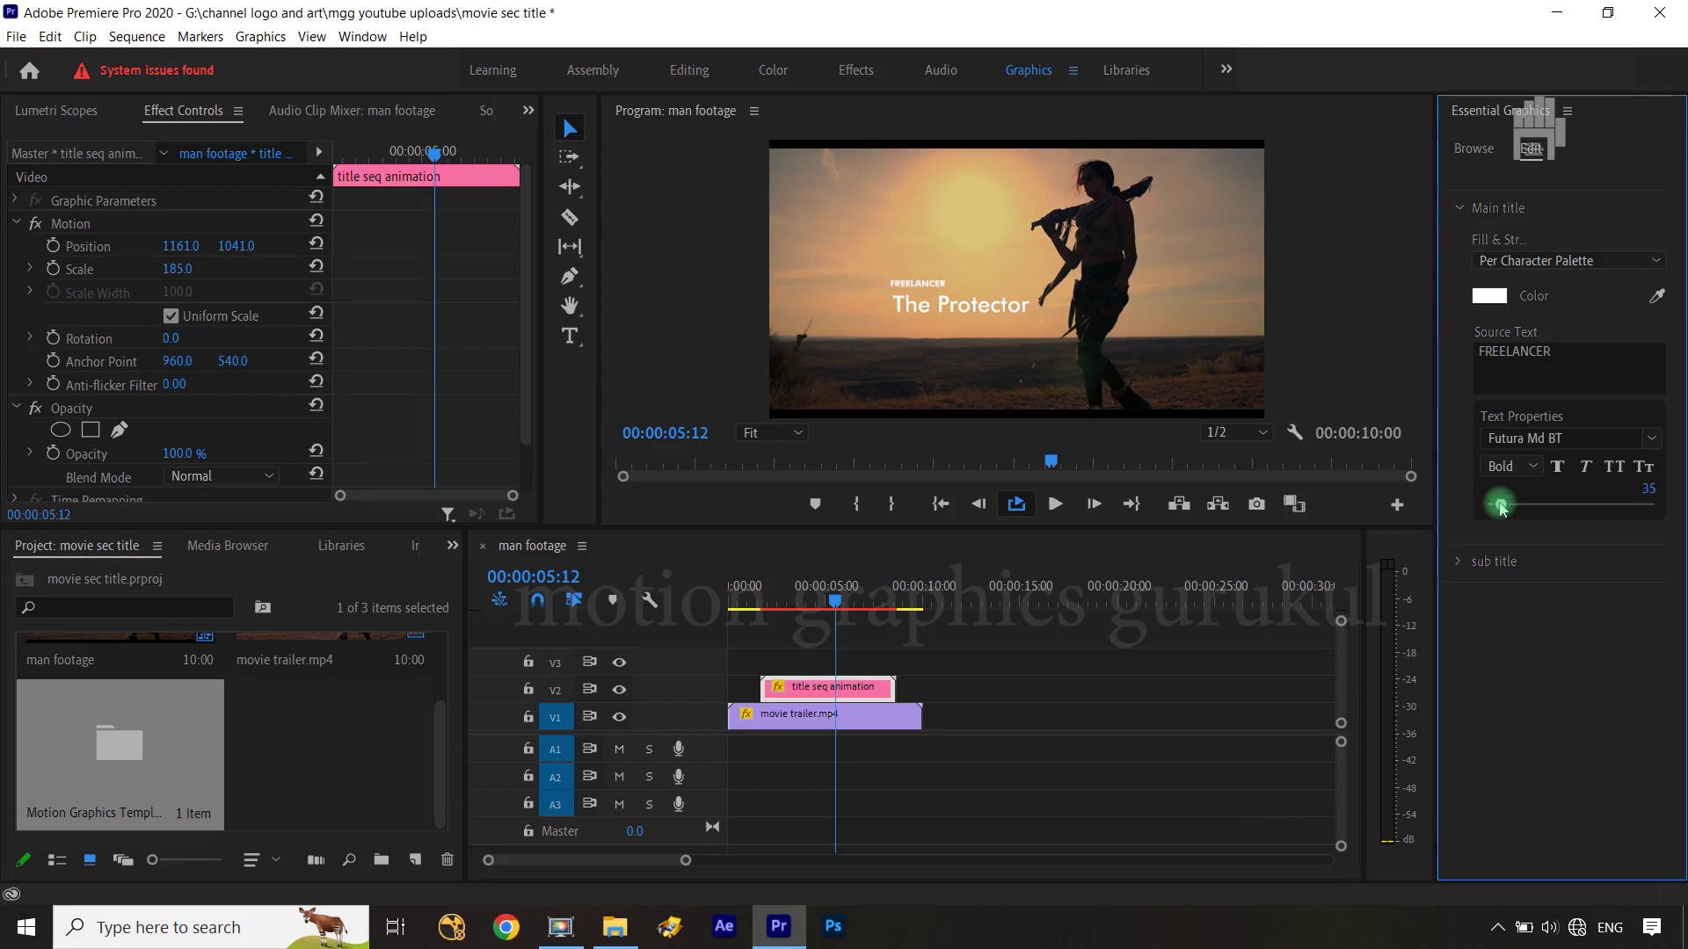
{"action": "left_click_drag", "start_coordinate": [1501, 509], "coordinate": [1572, 508]}
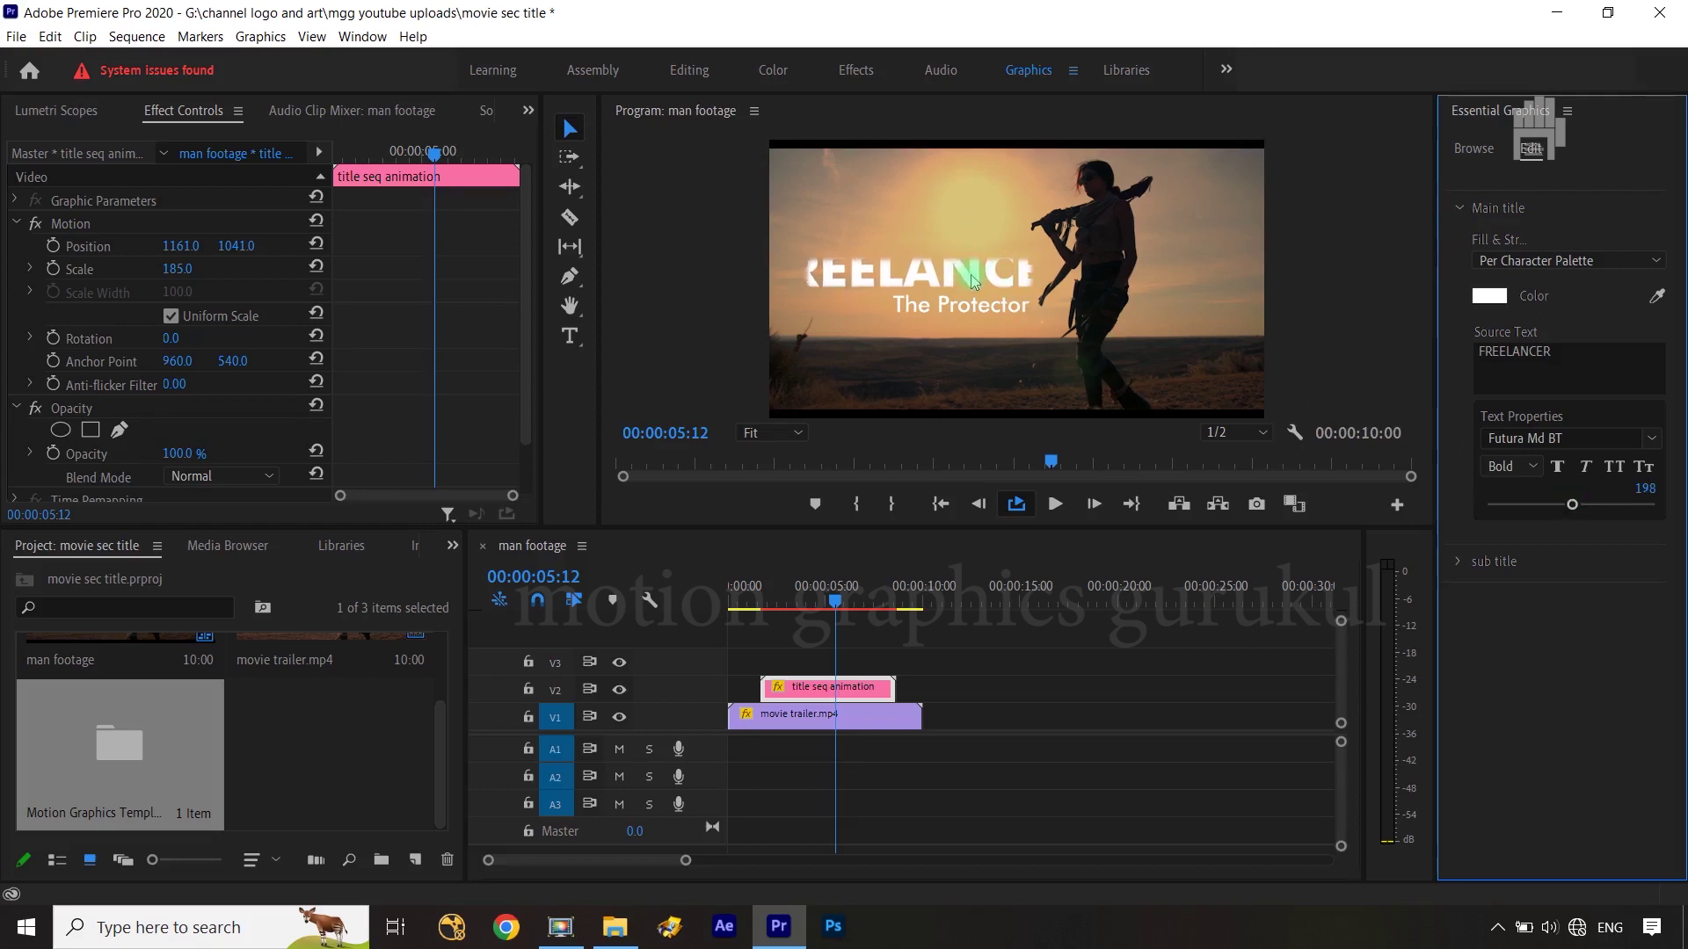
{"action": "left_click_drag", "start_coordinate": [1572, 507], "coordinate": [1540, 508]}
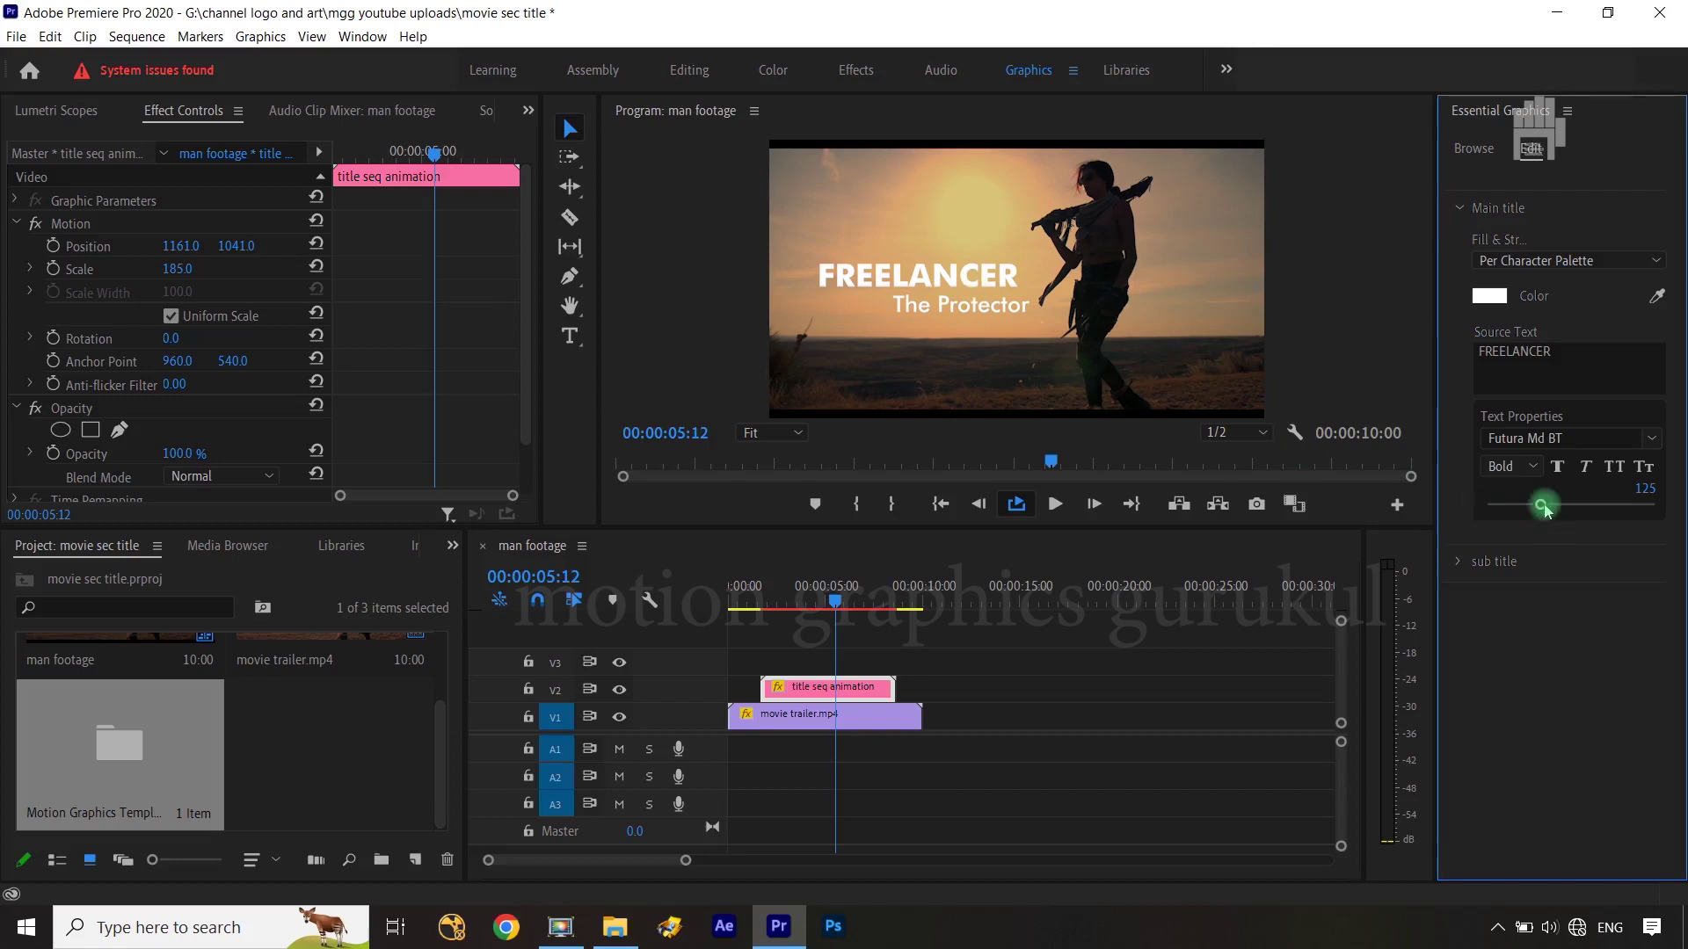
{"action": "key", "text": "ctrl+z"}
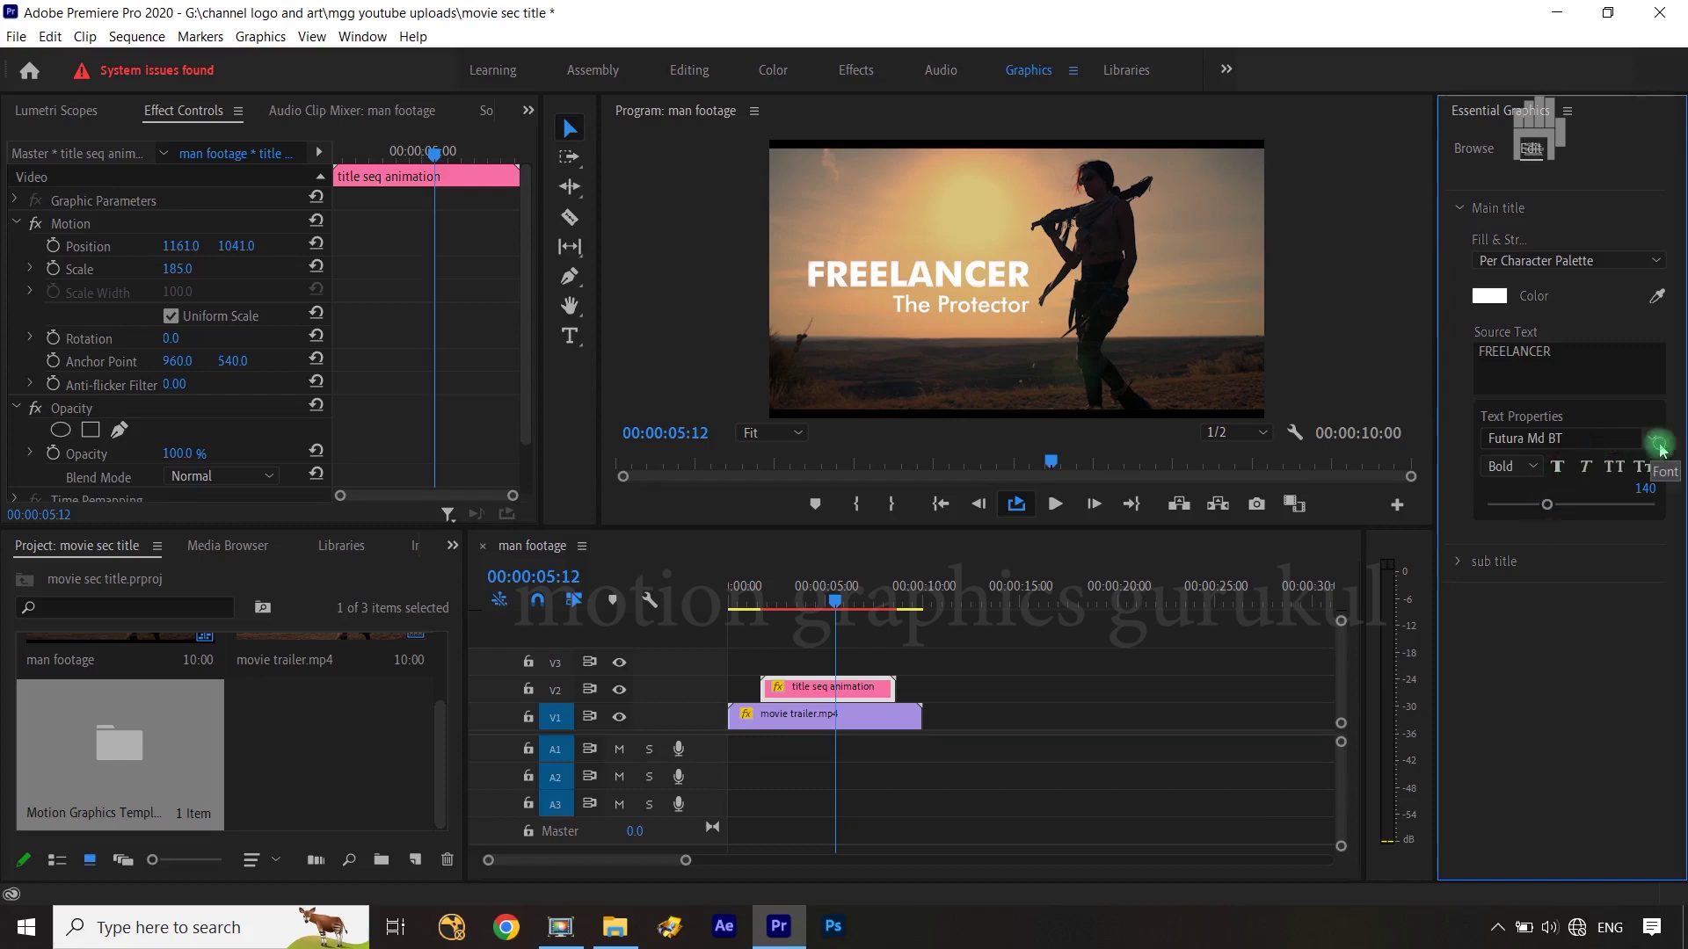
{"action": "left_click", "coordinate": [1622, 444]}
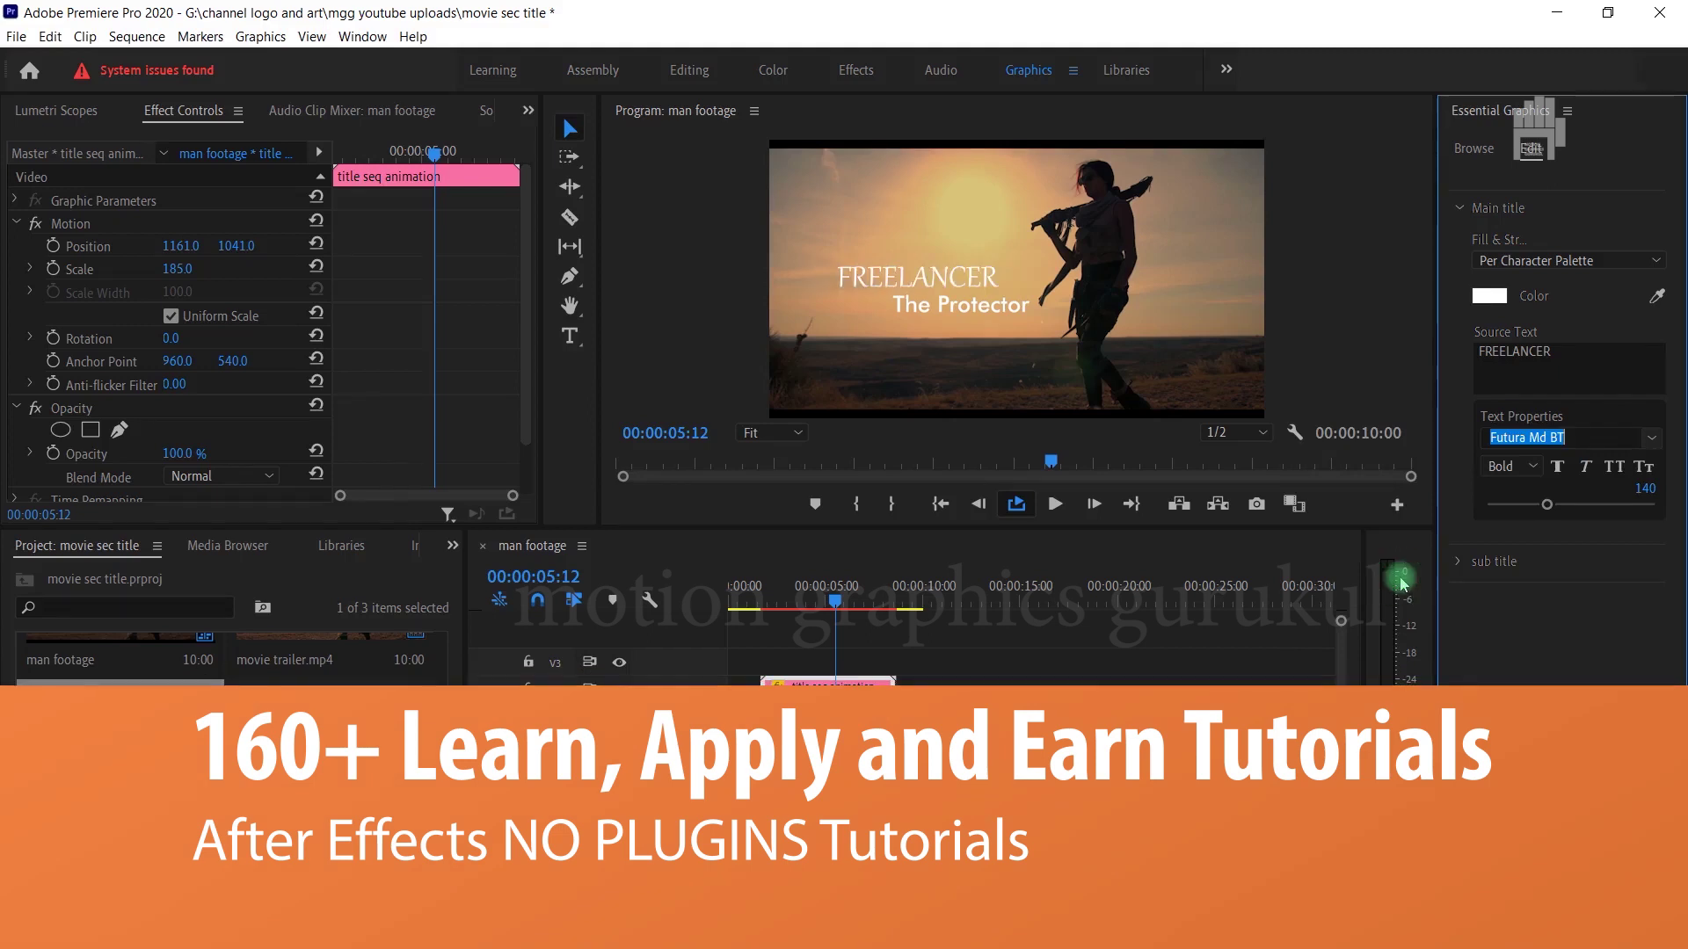
{"action": "left_click", "coordinate": [908, 299]}
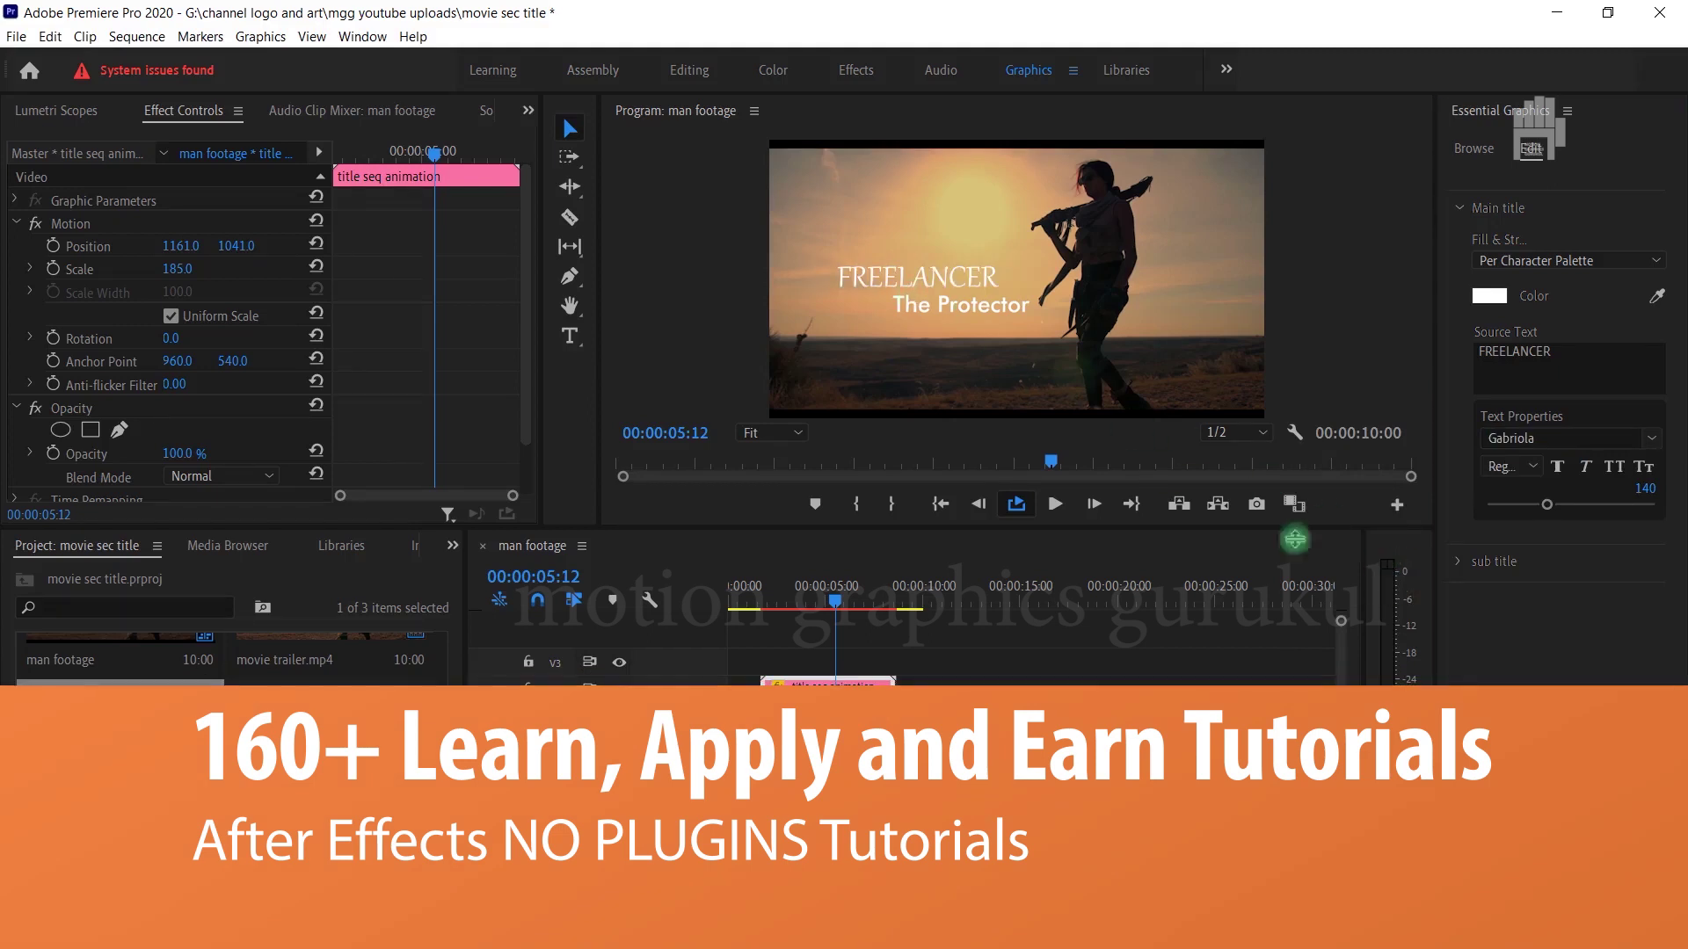
{"action": "key", "text": "ctrl+z"}
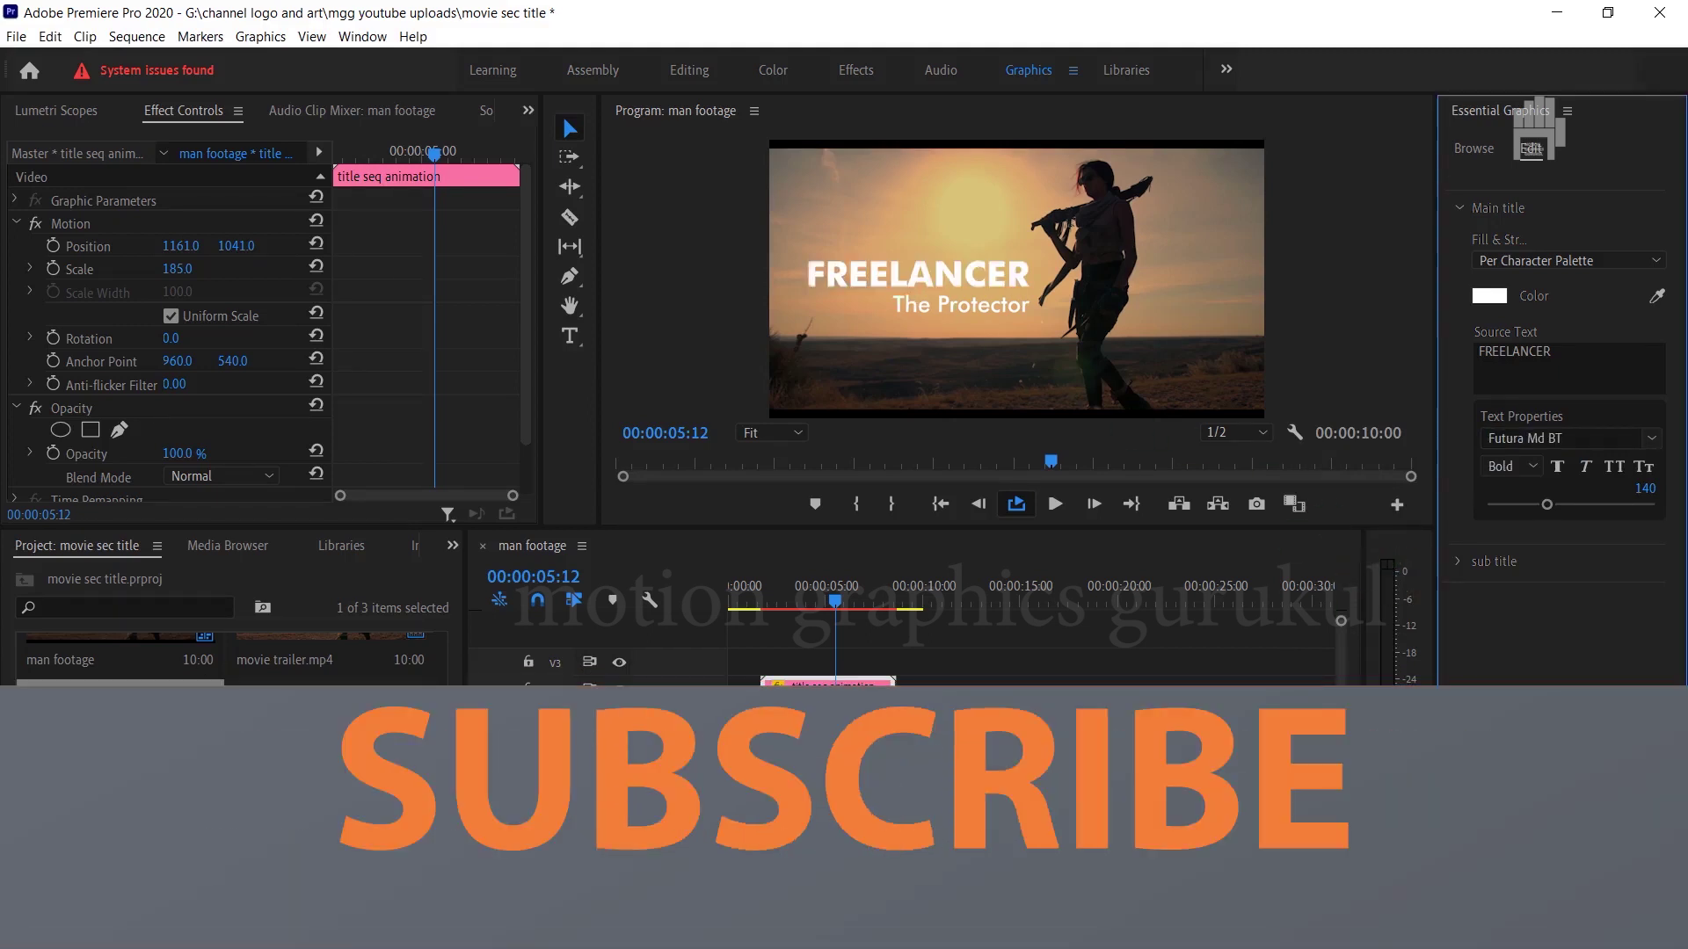